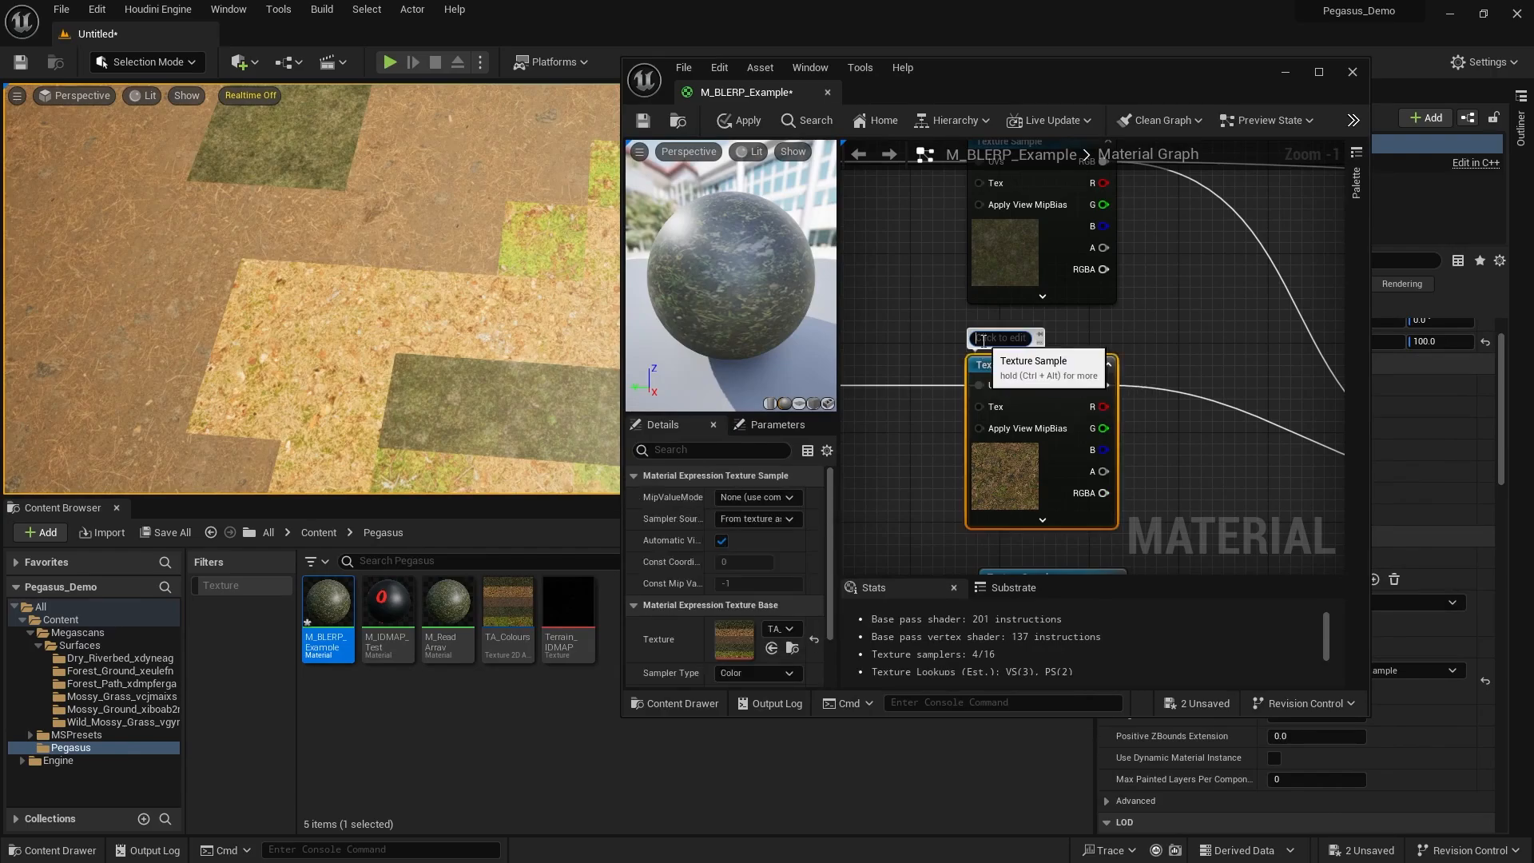
Finish the second Texture Sample's comment as "Top Rigght" and comment the Texture Sample below it "Bottom Left".
text(ht)
key(Return)
right_drag(1047, 513, 1034, 380)
click(993, 443)
click(993, 420)
text(Bottom Left)
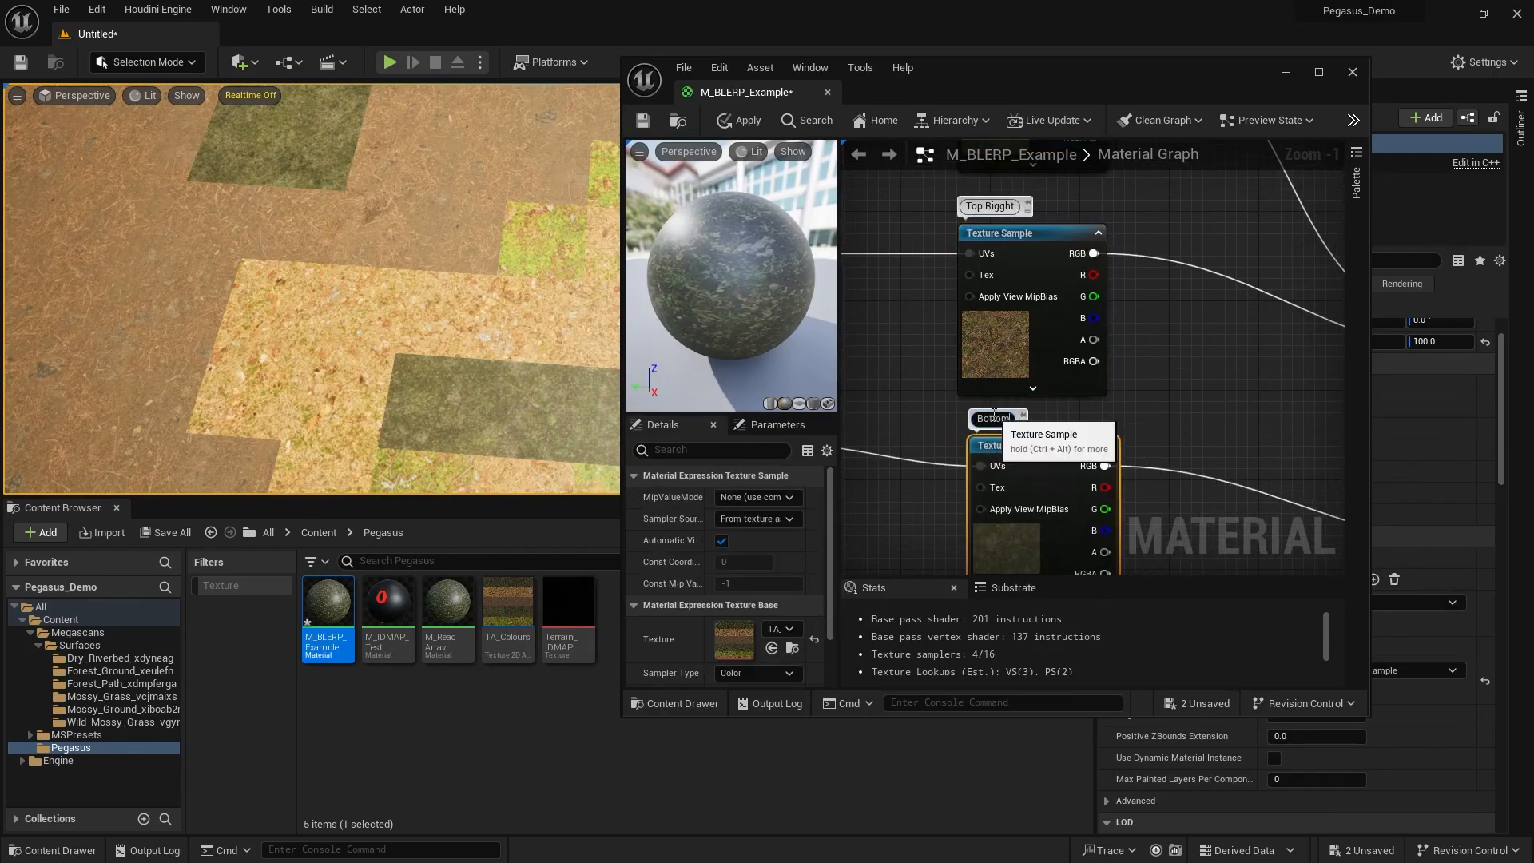
click(1146, 479)
right_drag(1065, 501, 1030, 285)
click(993, 440)
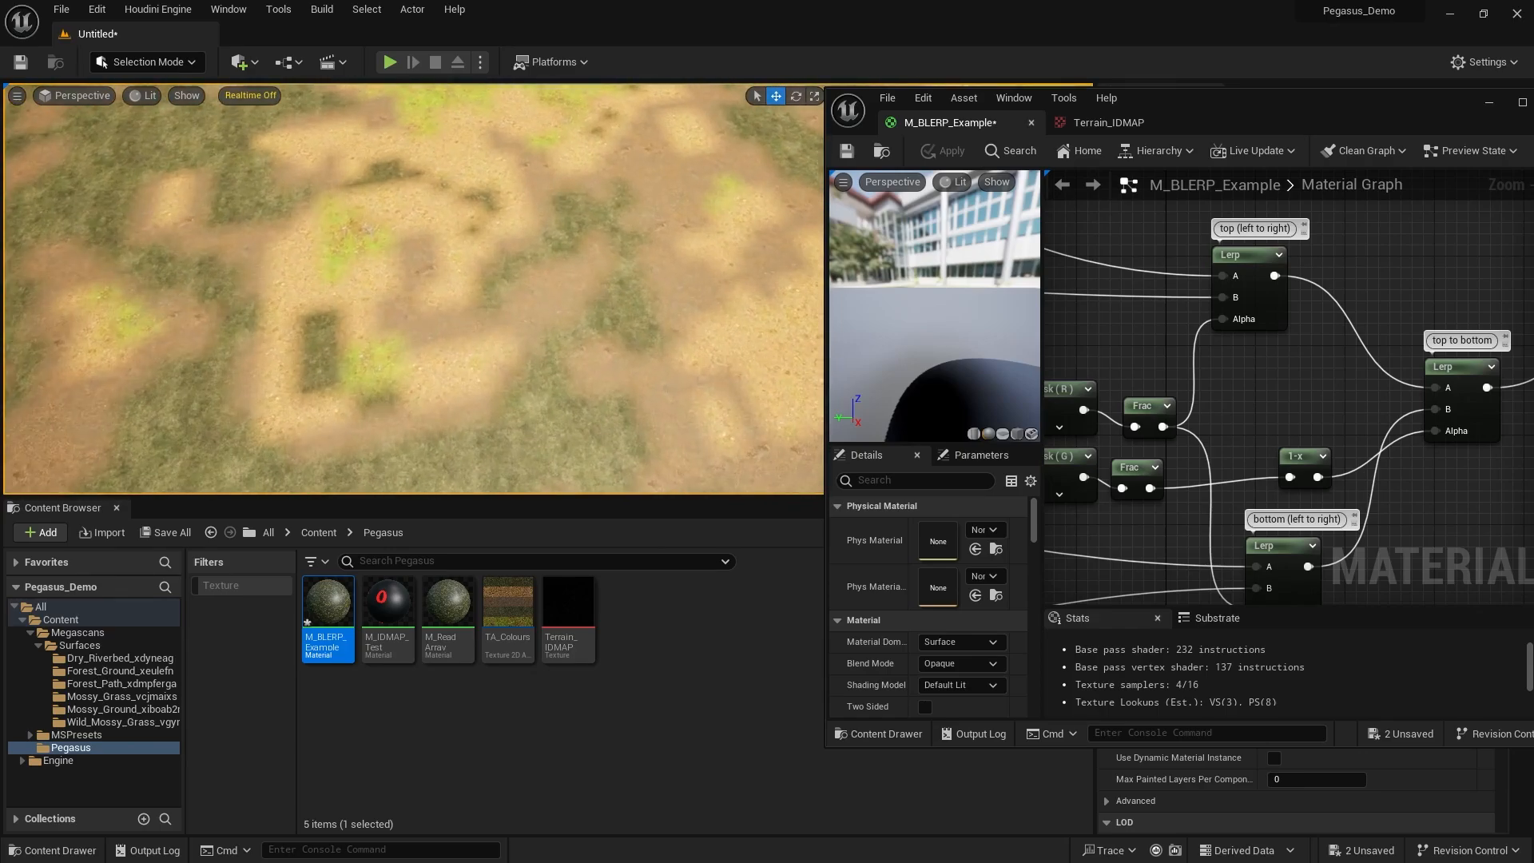
Examine the blended landscape together with the Lerp, Frac and 1-x nodes in the M_BLERP_Example graph.
right_drag(703, 320, 710, 339)
right_drag(1287, 415, 1267, 409)
mouse_move(572, 336)
right_down()
mouse_move(552, 368)
mouse_move(580, 338)
right_up()
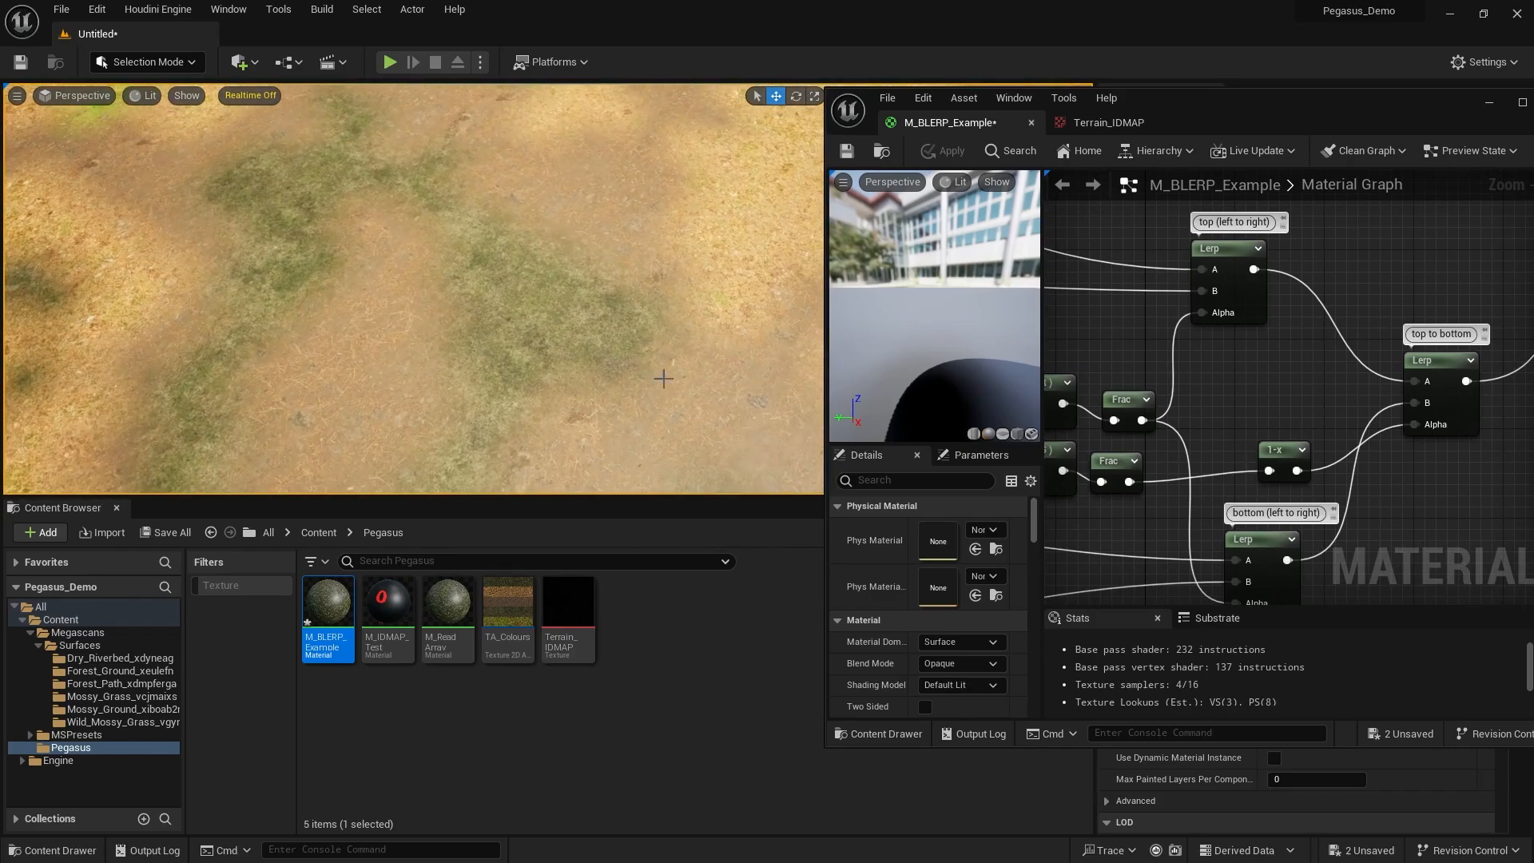
scroll(1247, 414, down, 2)
right_drag(1247, 414, 1288, 426)
mouse_move(518, 327)
right_down()
mouse_move(497, 311)
mouse_move(527, 342)
mouse_move(511, 351)
right_up()
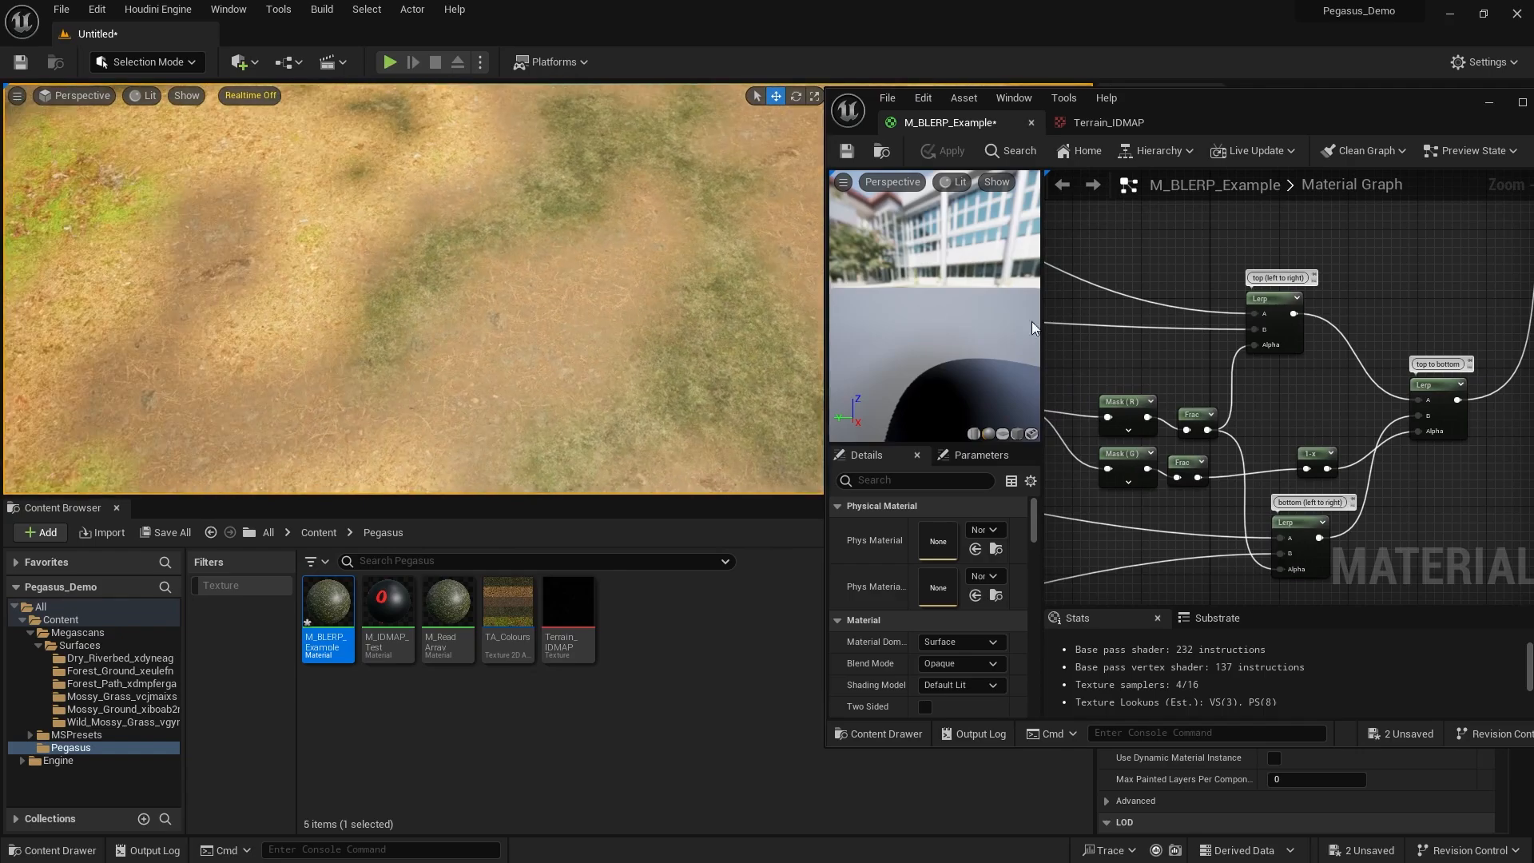
scroll(1306, 390, down, 1)
right_drag(1306, 390, 1335, 377)
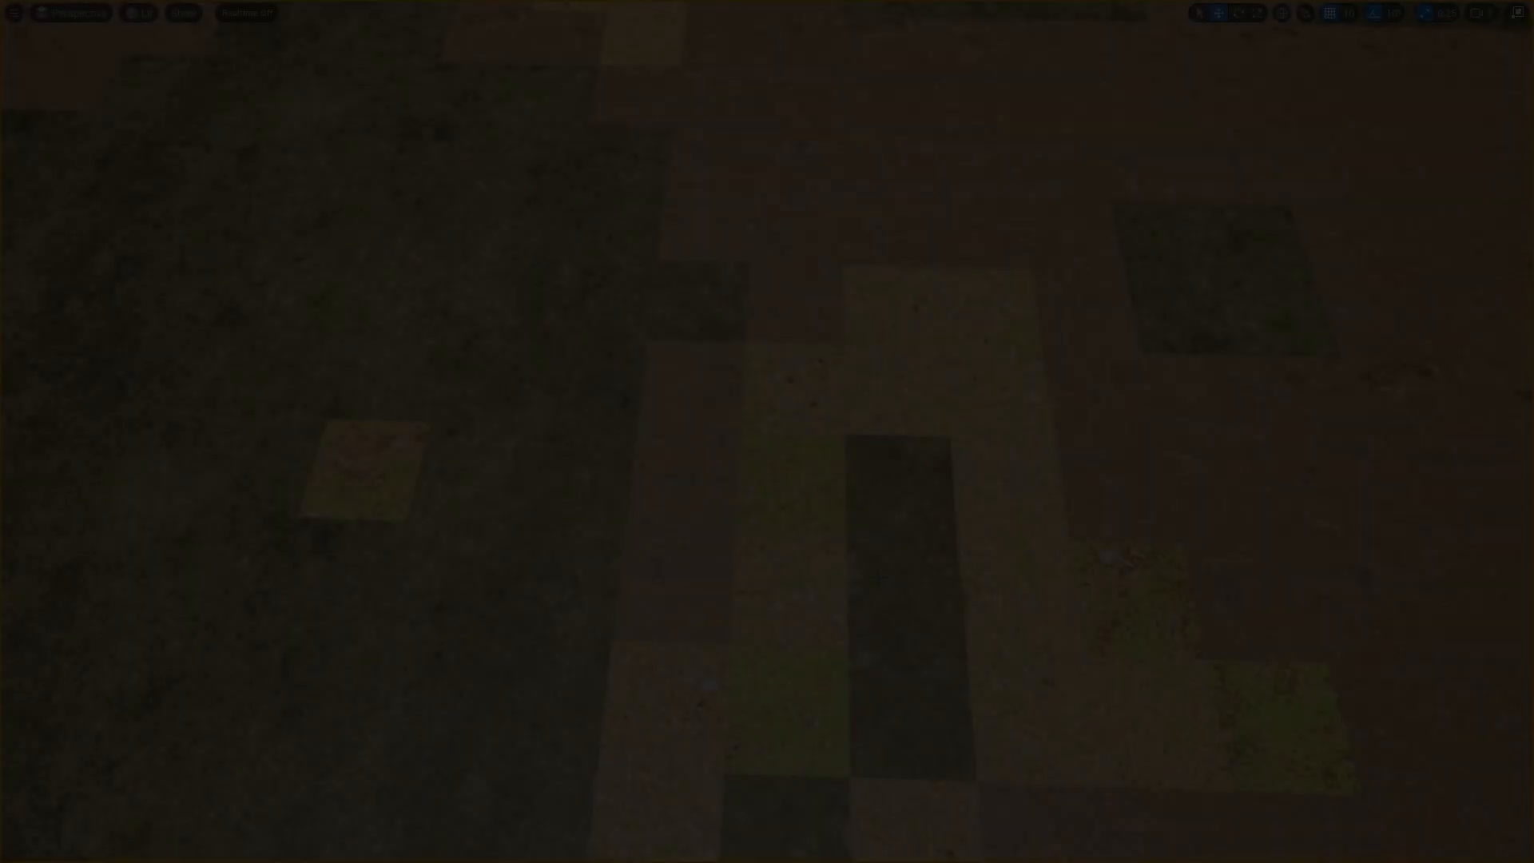
View the landscape's hard-edged texture tiles in an enlarged viewport and return to the normal editor layout.
key(ctrl+space)
click(839, 360)
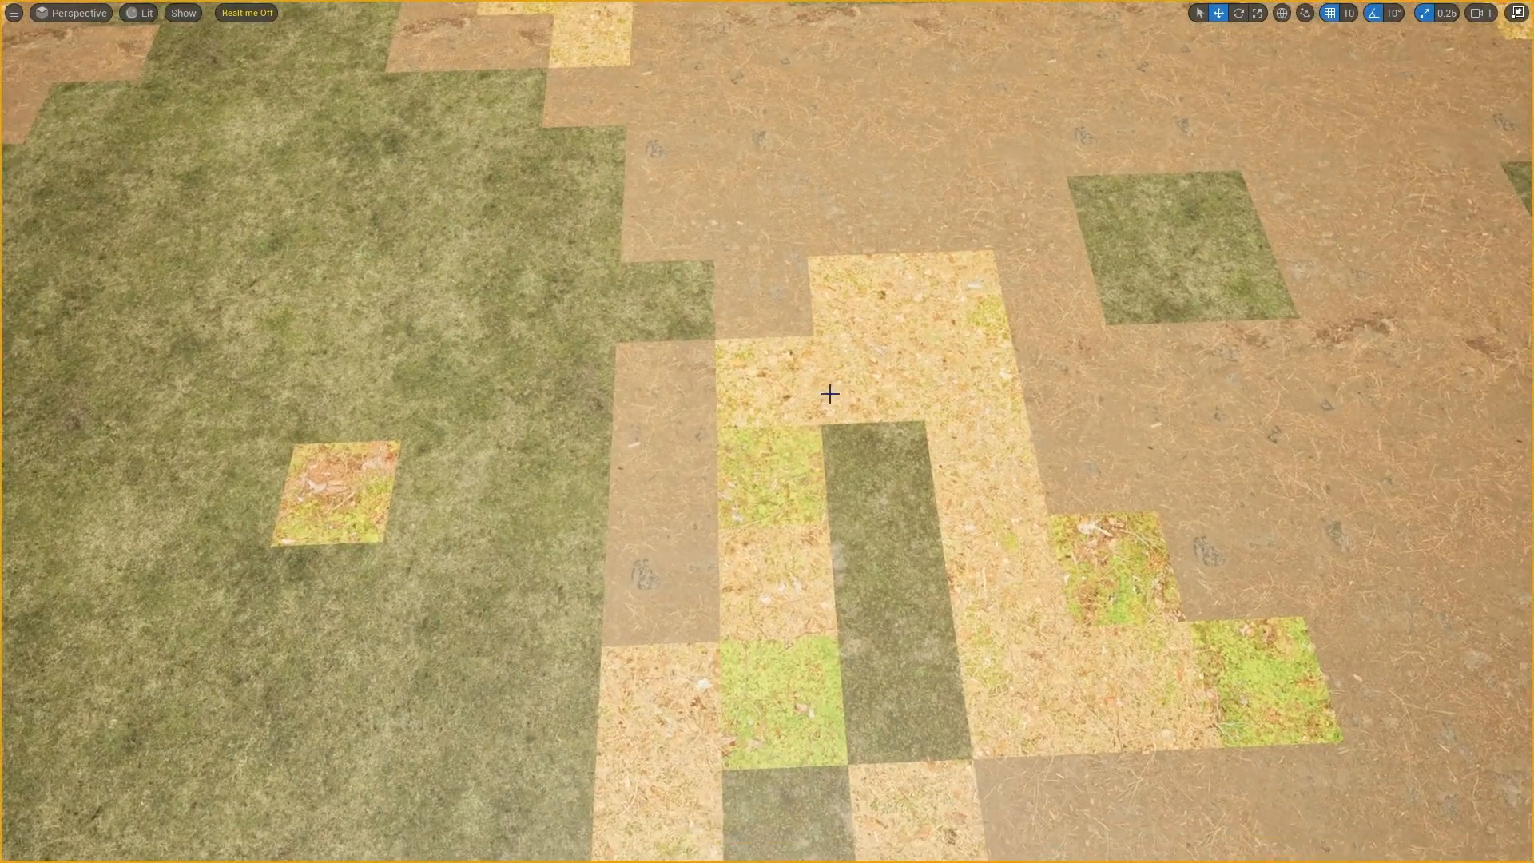
key(F11)
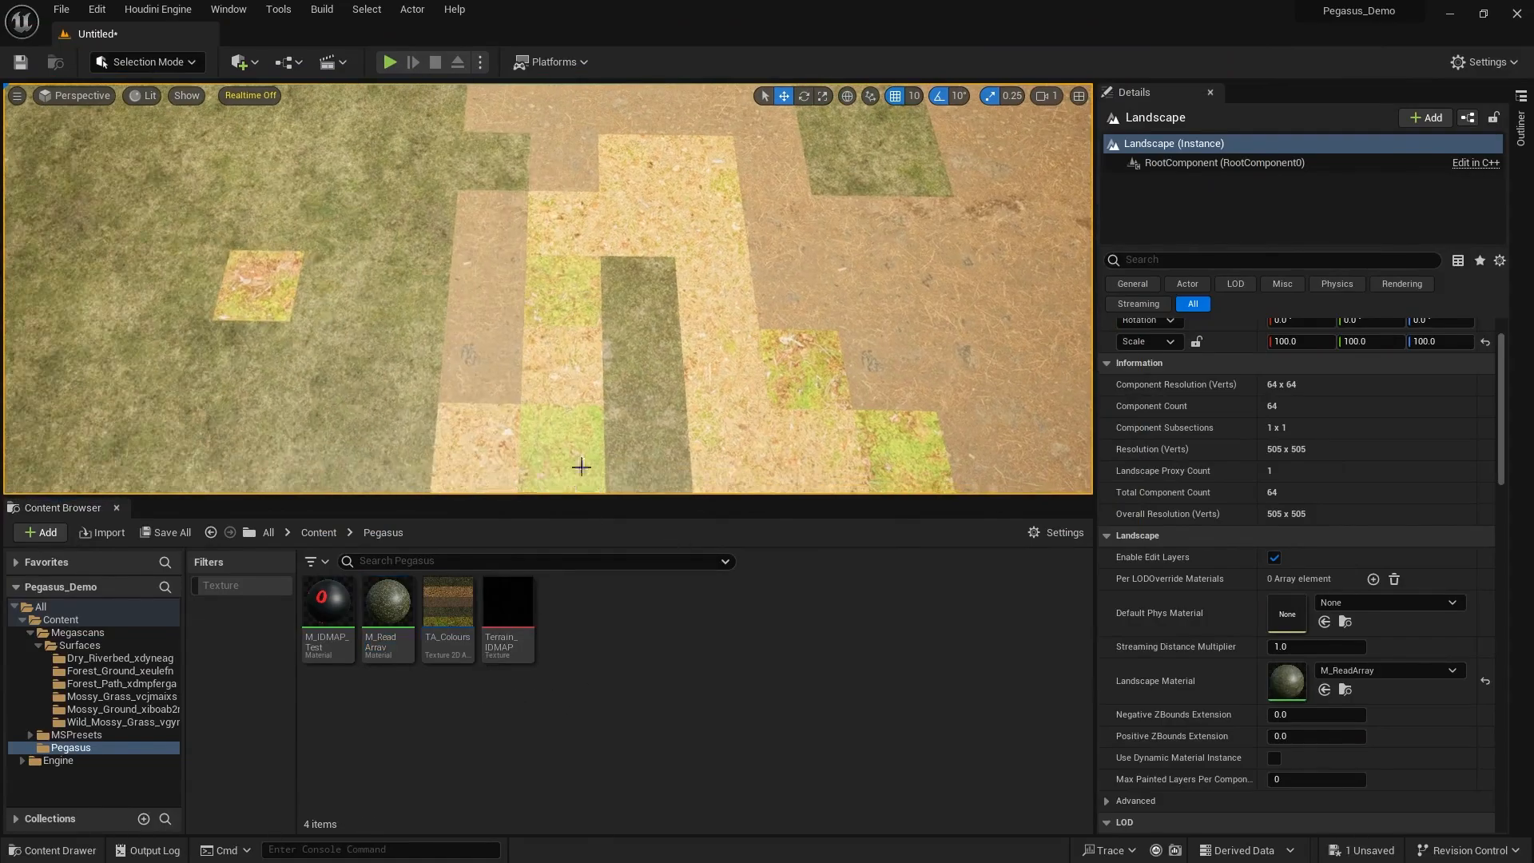
Duplicate the M_ReadArray material as M_BLERP_Example and assign the copy as the Landscape Material.
right_click(395, 615)
click(493, 316)
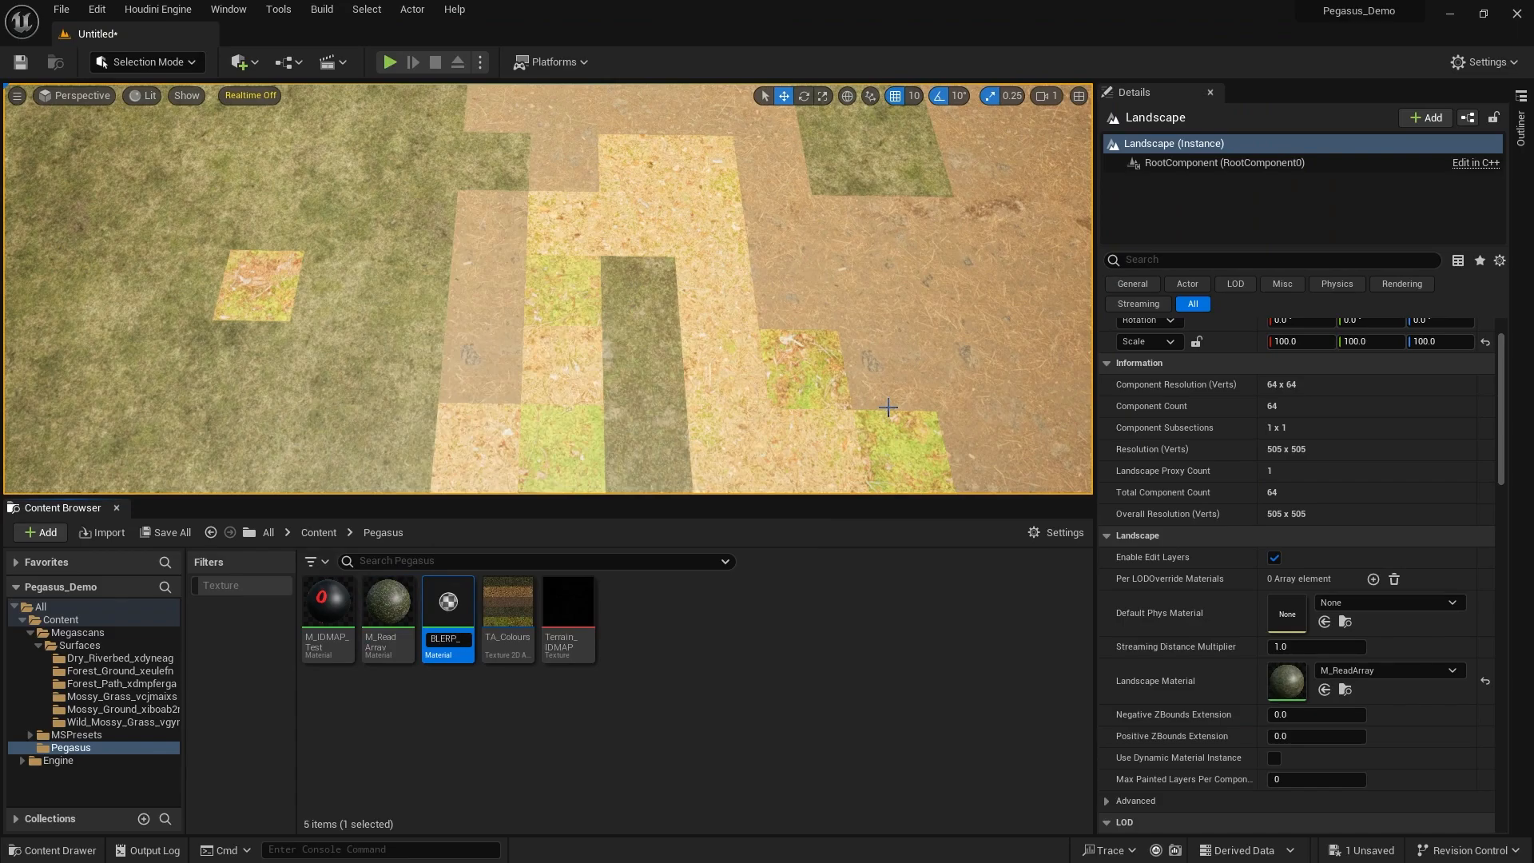
text(M_BLERP_Example)
key(Return)
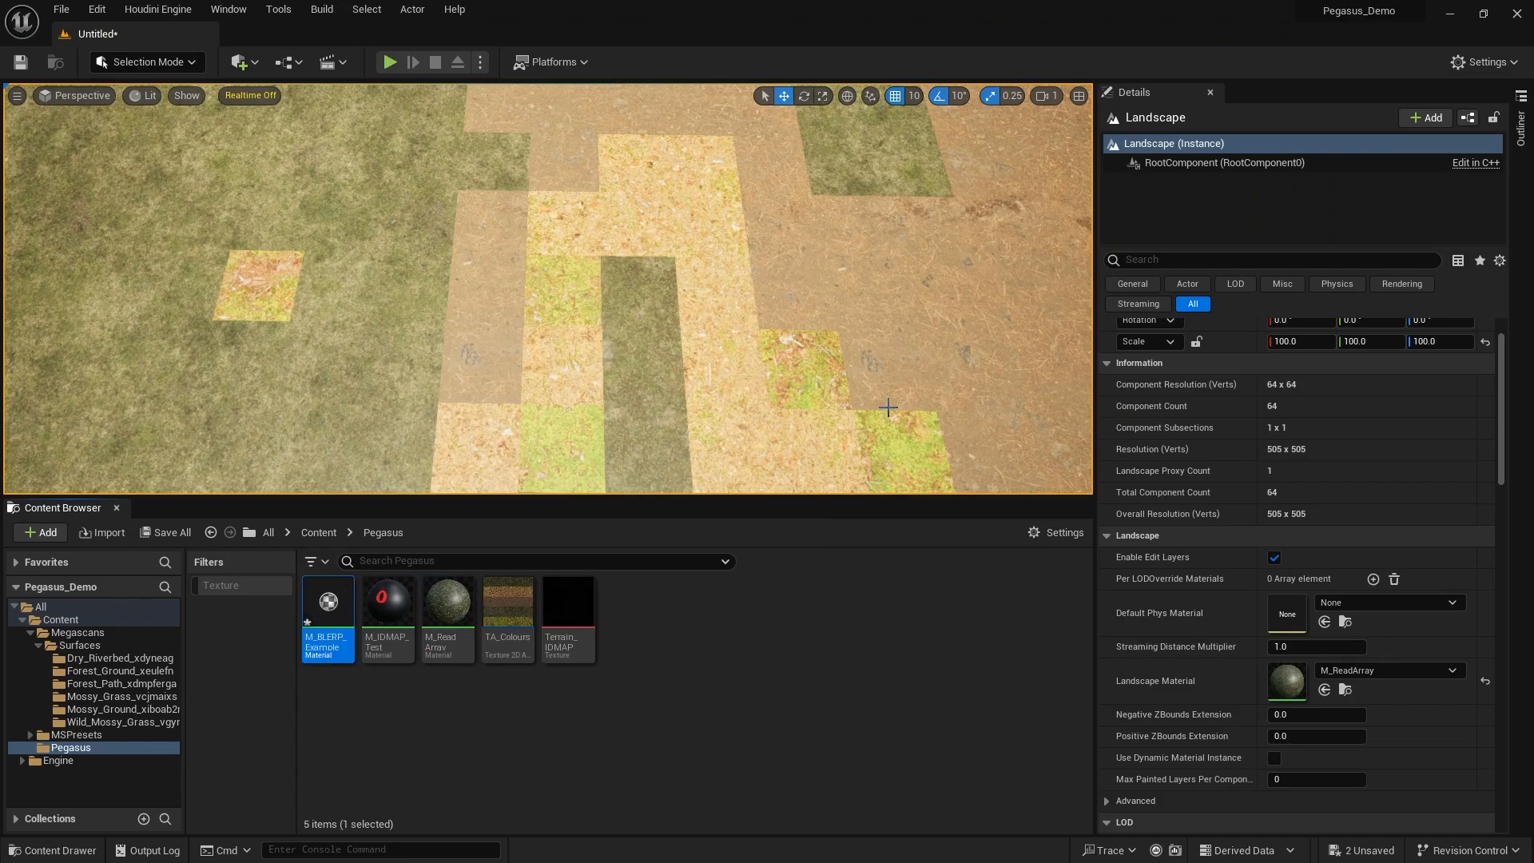
click(1325, 689)
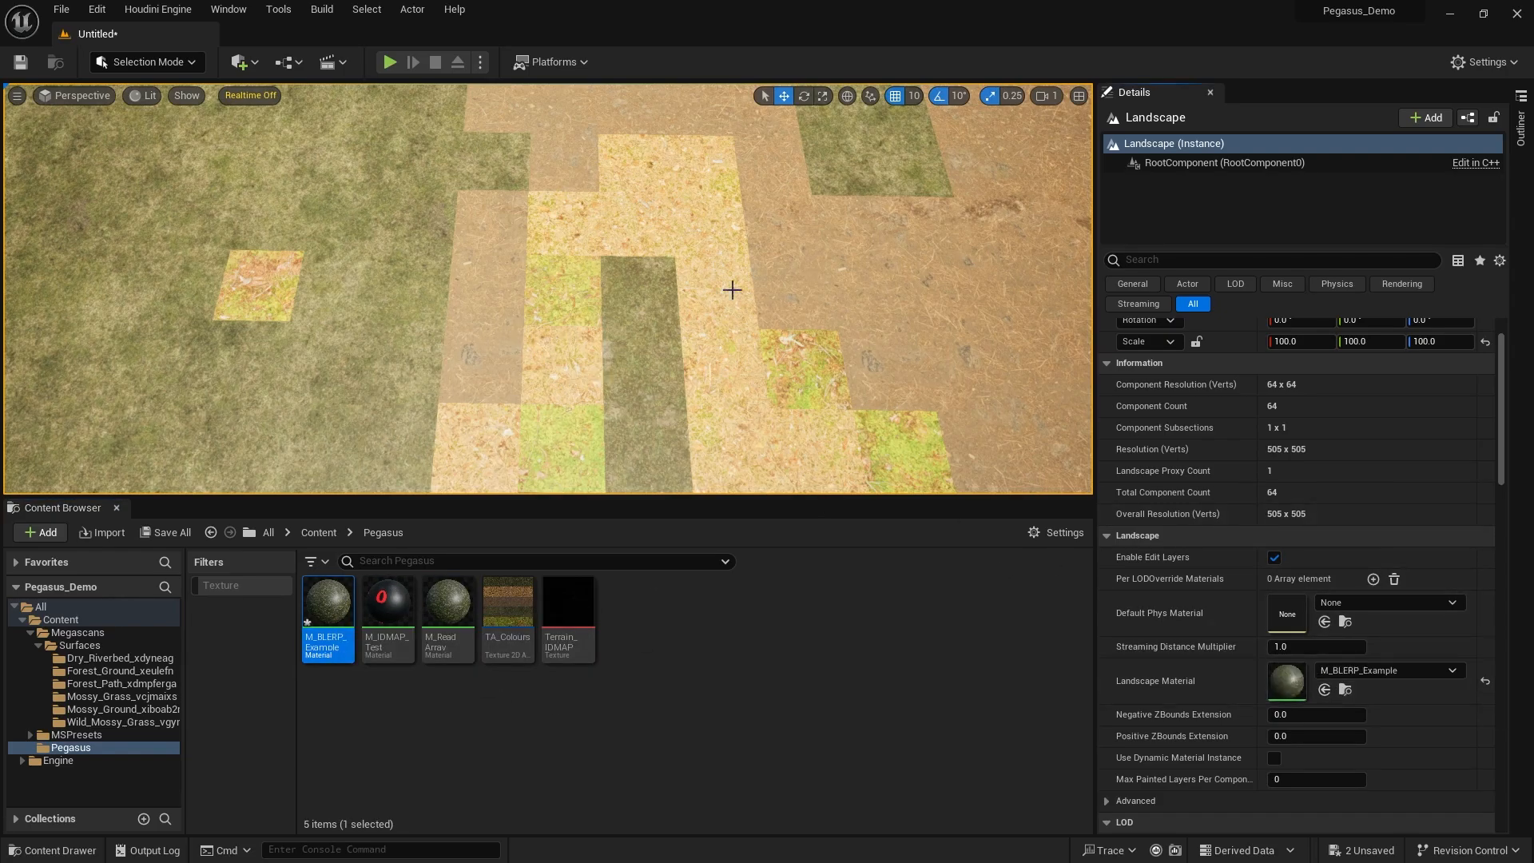
Open the M_BLERP_Example material for editing and locate the Texture Sample fed by the Append node.
double_click(349, 613)
drag(597, 210, 1049, 76)
scroll(1057, 340, down, 4)
right_drag(1057, 339, 1243, 332)
scroll(1142, 333, up, 5)
right_drag(1186, 252, 1182, 319)
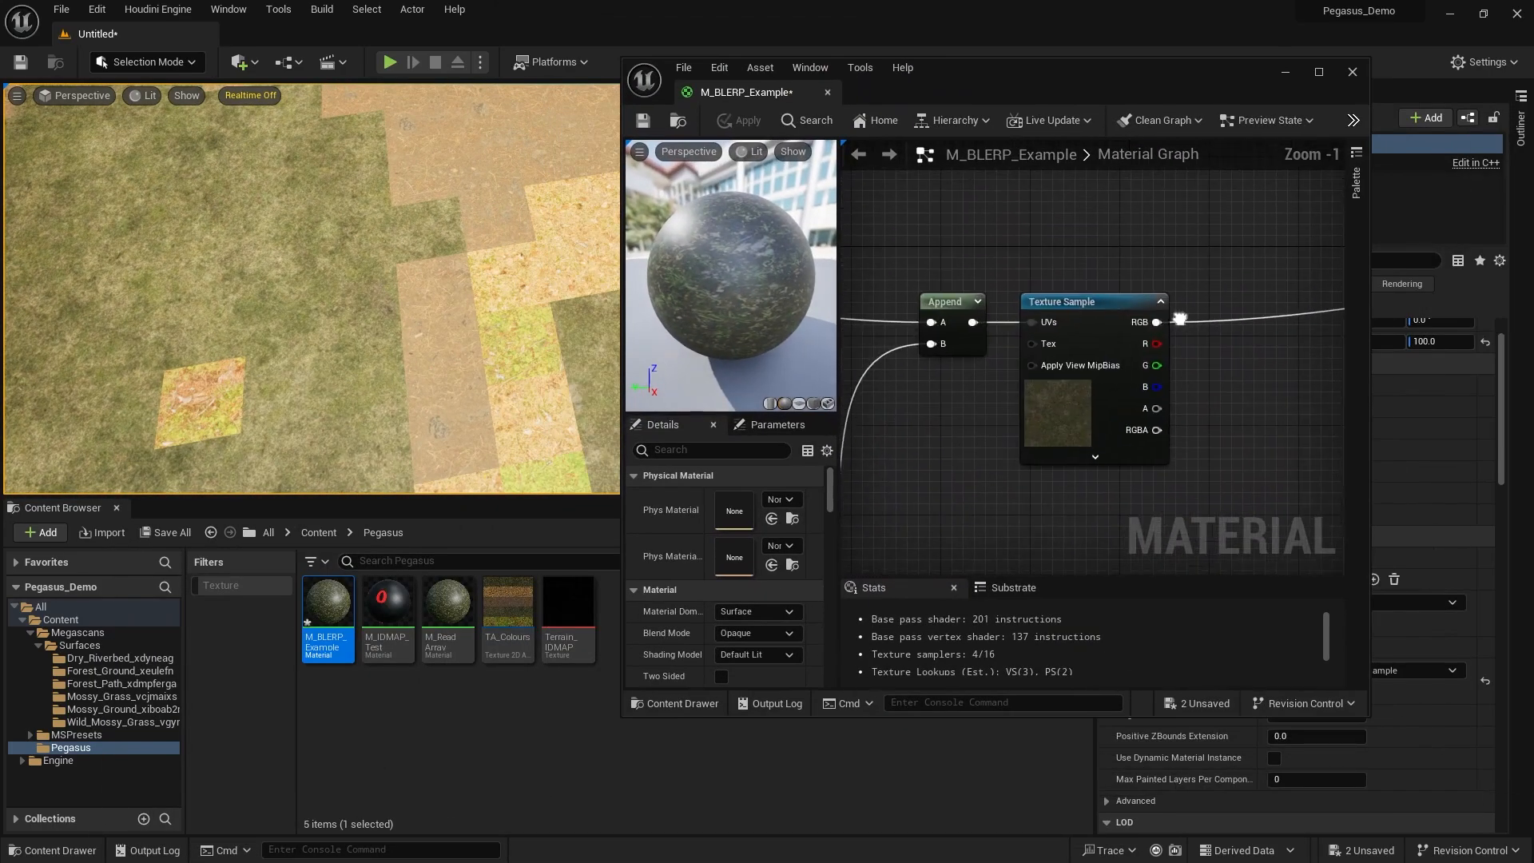
Add a Linear Interpolate (Lerp) node between the Texture Sample and the material output.
click(1098, 306)
right_drag(511, 336, 524, 367)
right_drag(1124, 388, 958, 371)
scroll(958, 371, down, 2)
click(1101, 358)
mouse_move(1102, 360)
right_down()
mouse_move(1116, 365)
mouse_move(1085, 358)
right_up()
key(l)
click(1141, 353)
scroll(1141, 354, up, 1)
scroll(1096, 372, up, 1)
drag(1117, 358, 1085, 331)
right_drag(1080, 332, 1170, 309)
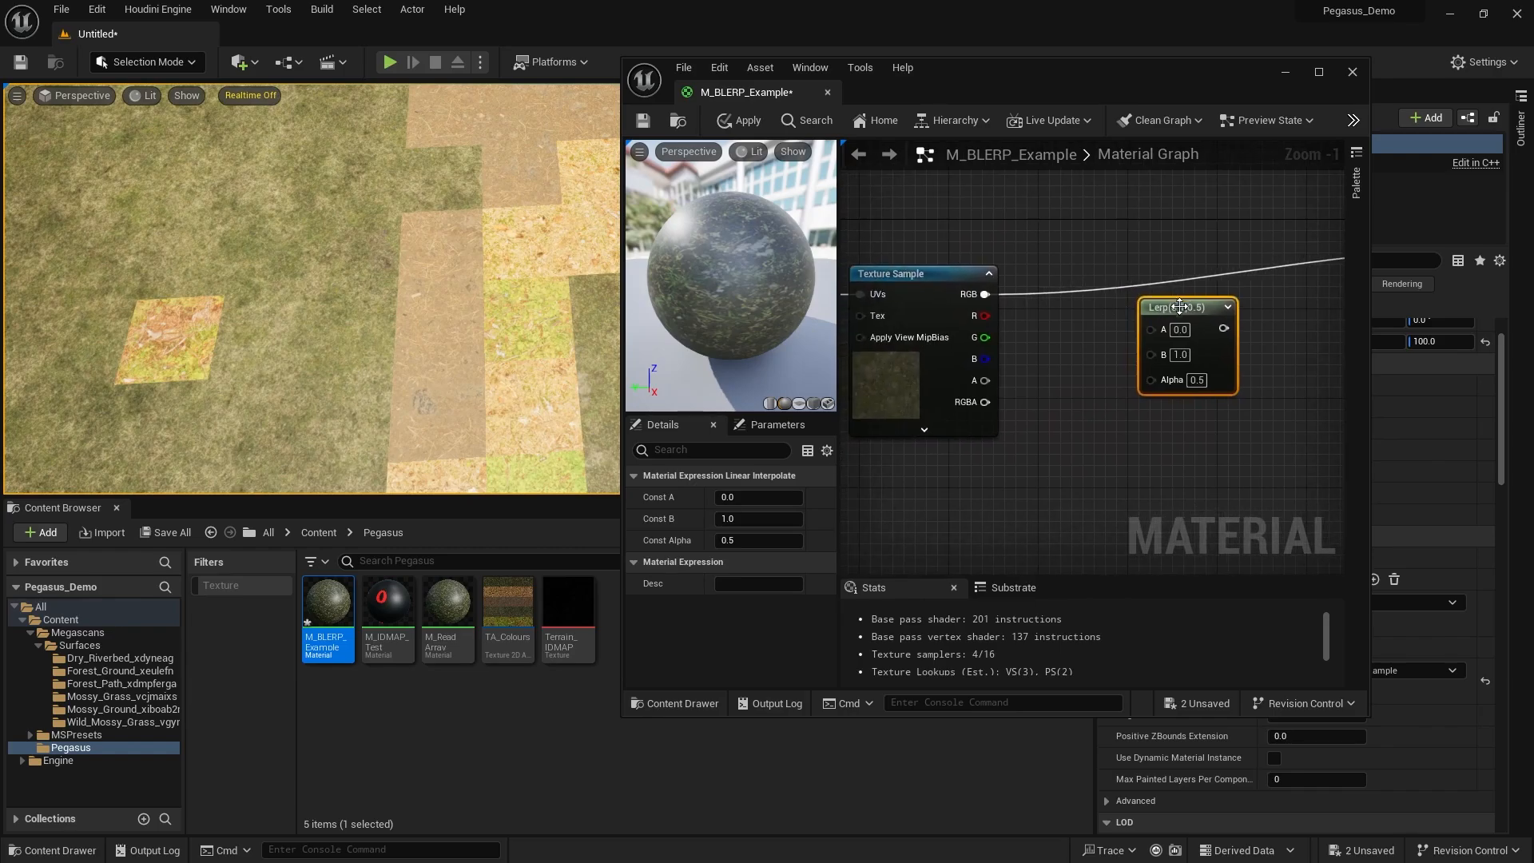
Position the new Lerp node just below the wire running from the Texture Sample to the material output.
drag(1170, 309, 1157, 360)
scroll(1085, 343, down, 2)
right_drag(1084, 343, 1085, 282)
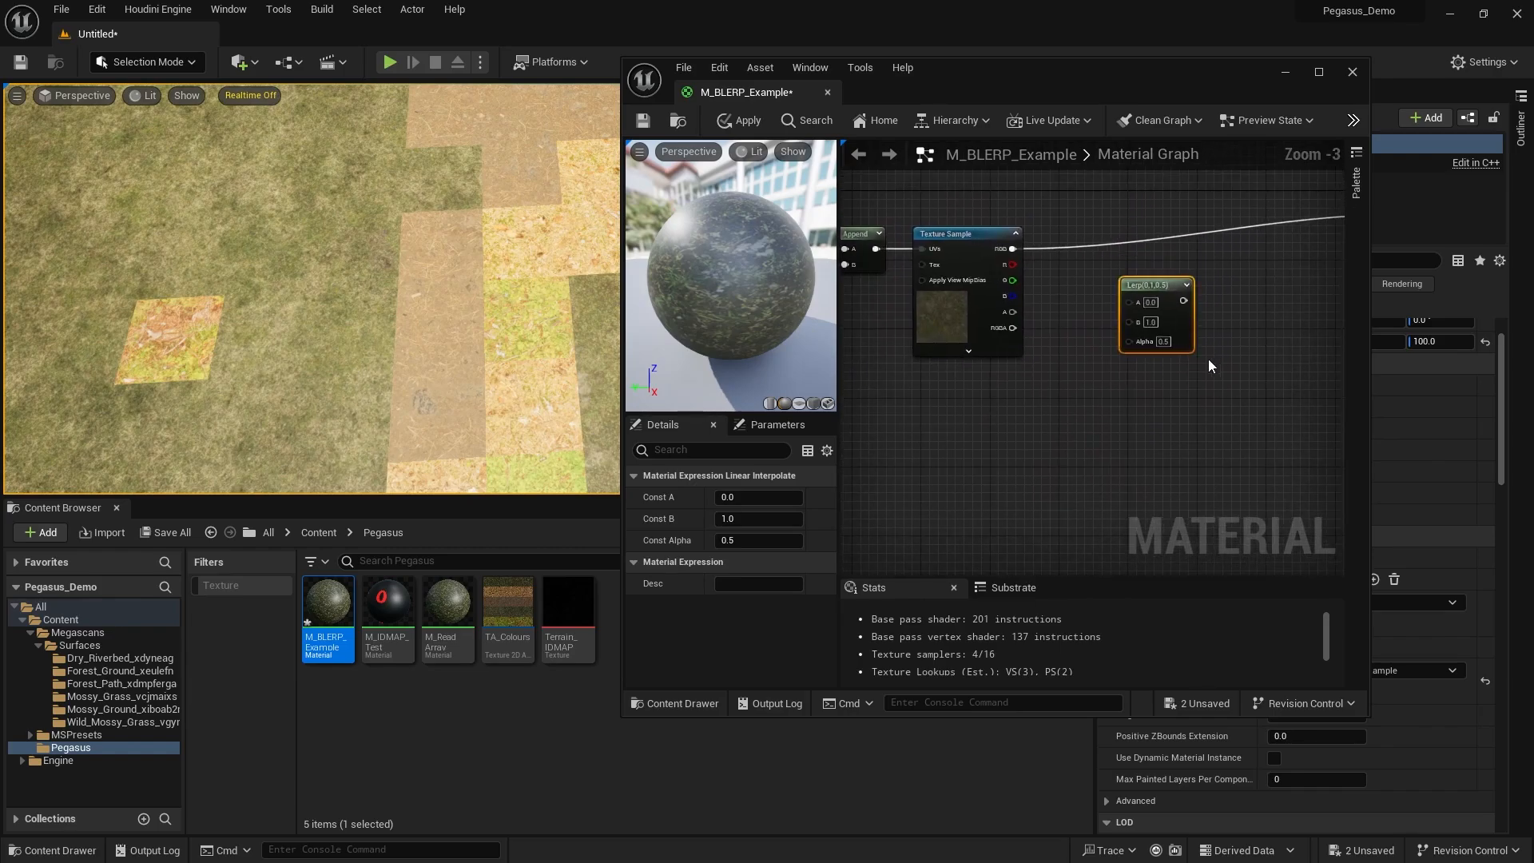
drag(1173, 344, 1179, 321)
right_drag(1150, 351, 1160, 387)
drag(1125, 421, 1160, 339)
right_drag(1220, 393, 1167, 378)
scroll(1188, 383, down, 1)
scroll(1166, 378, up, 1)
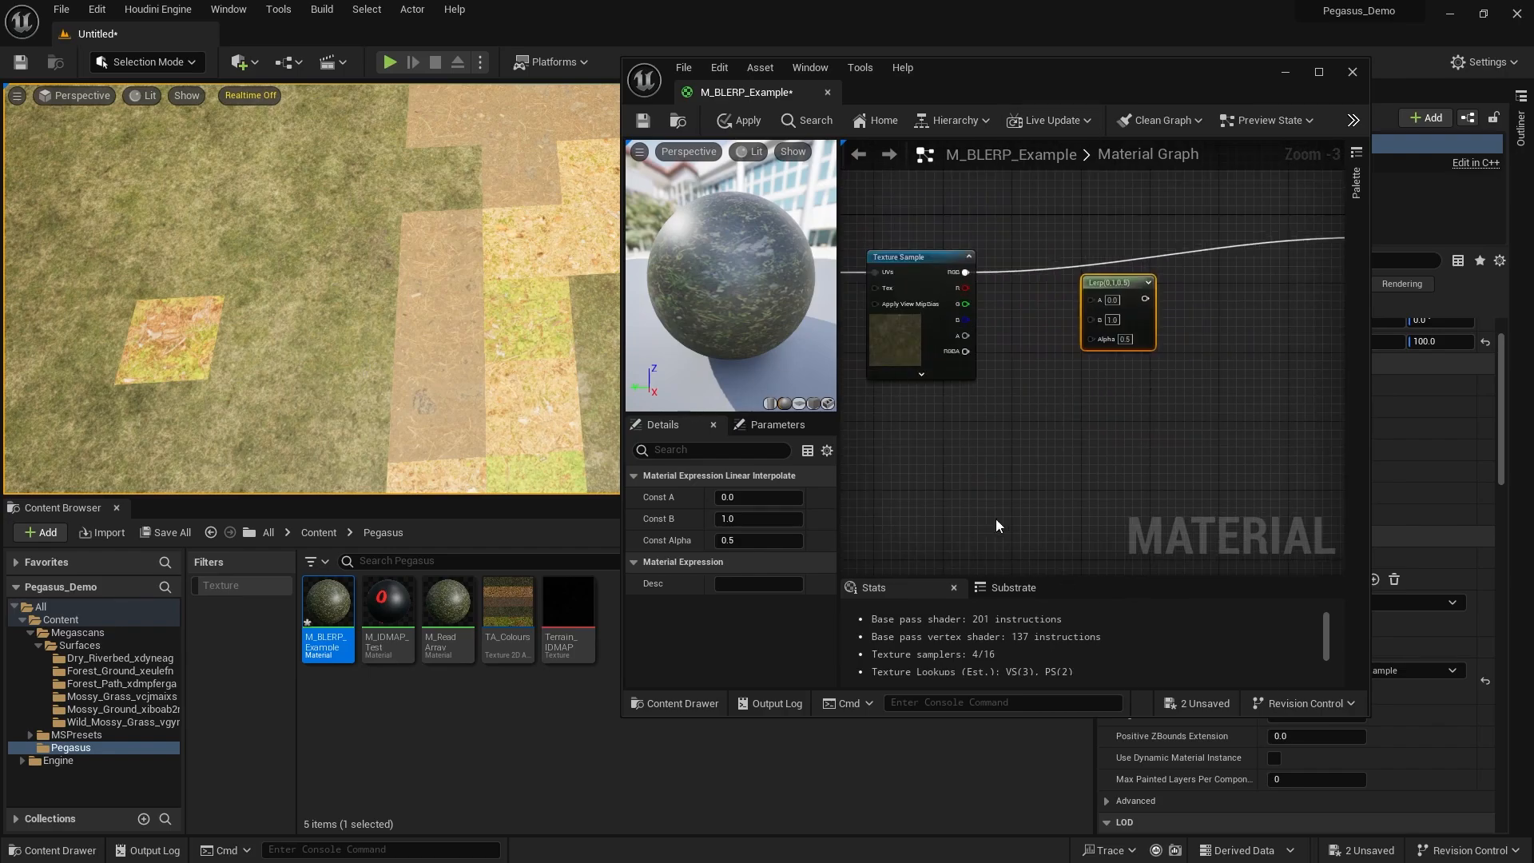
Duplicate the Lerp node and arrange the two Lerps one above the other beside the Texture Sample.
right_drag(1083, 423, 1109, 446)
key(ctrl+d)
mouse_move(1224, 387)
right_down()
mouse_move(1191, 333)
mouse_move(1221, 382)
right_up()
drag(1140, 302, 1123, 284)
right_drag(1064, 304, 1099, 308)
Examine the borders between the neighbouring grass, dirt and leaf tiles on the landscape.
right_drag(537, 338, 525, 343)
scroll(446, 344, up, 1)
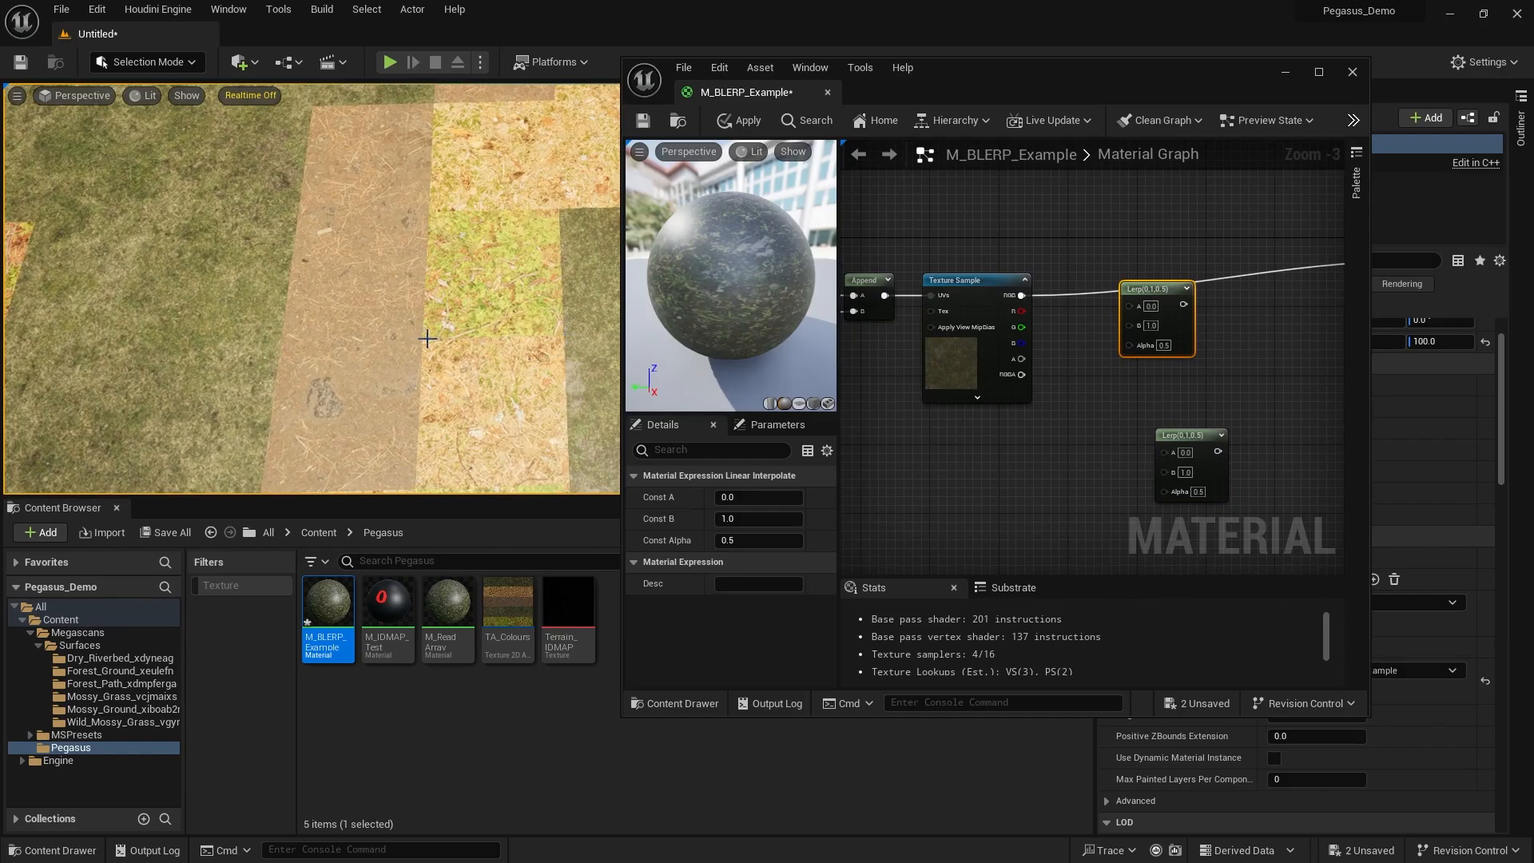
right_drag(586, 338, 519, 338)
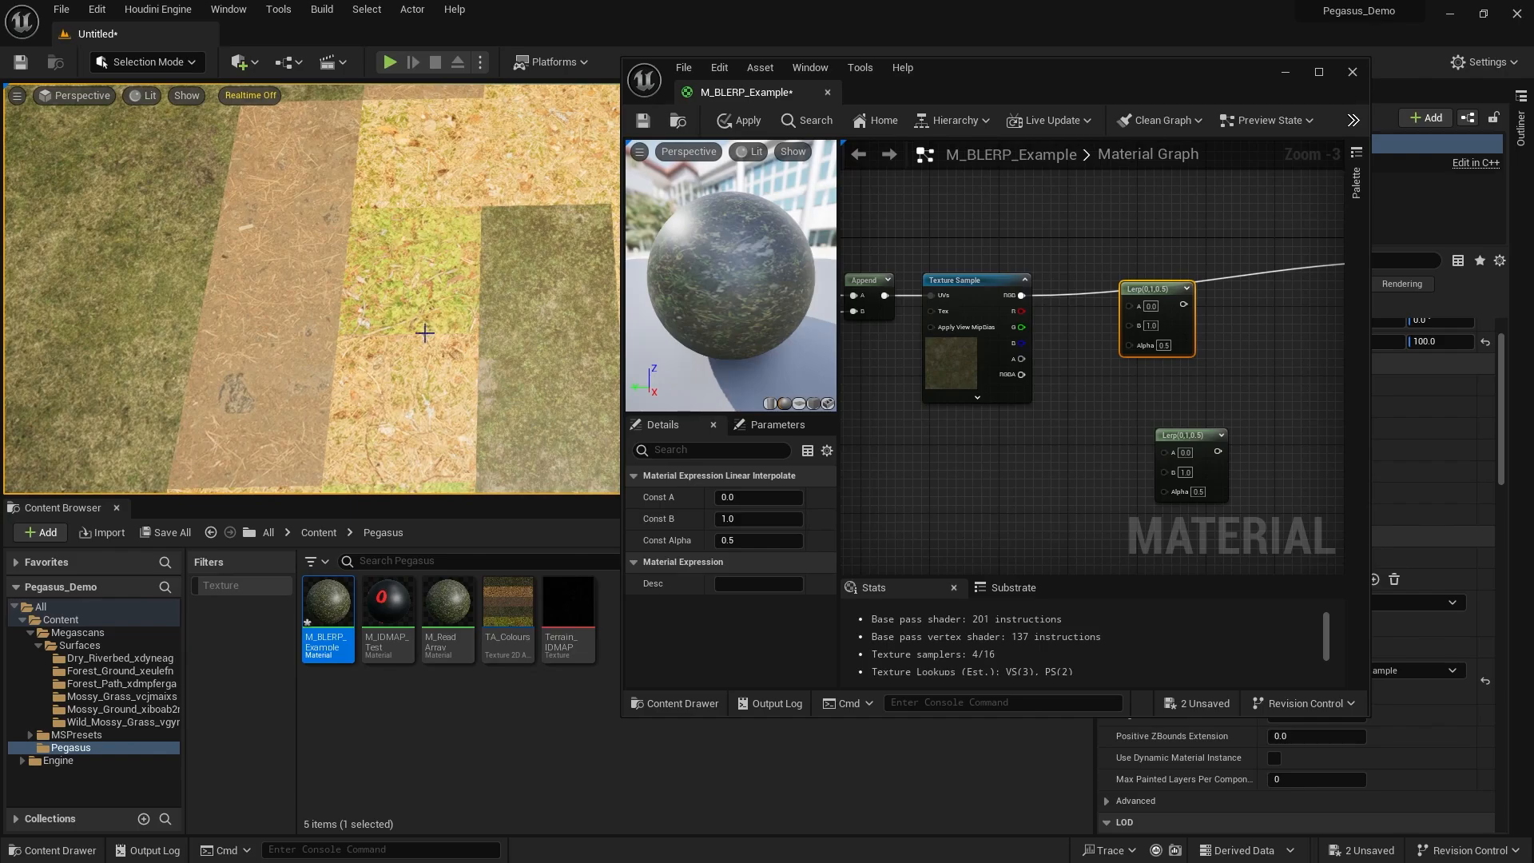
right_drag(521, 348, 488, 304)
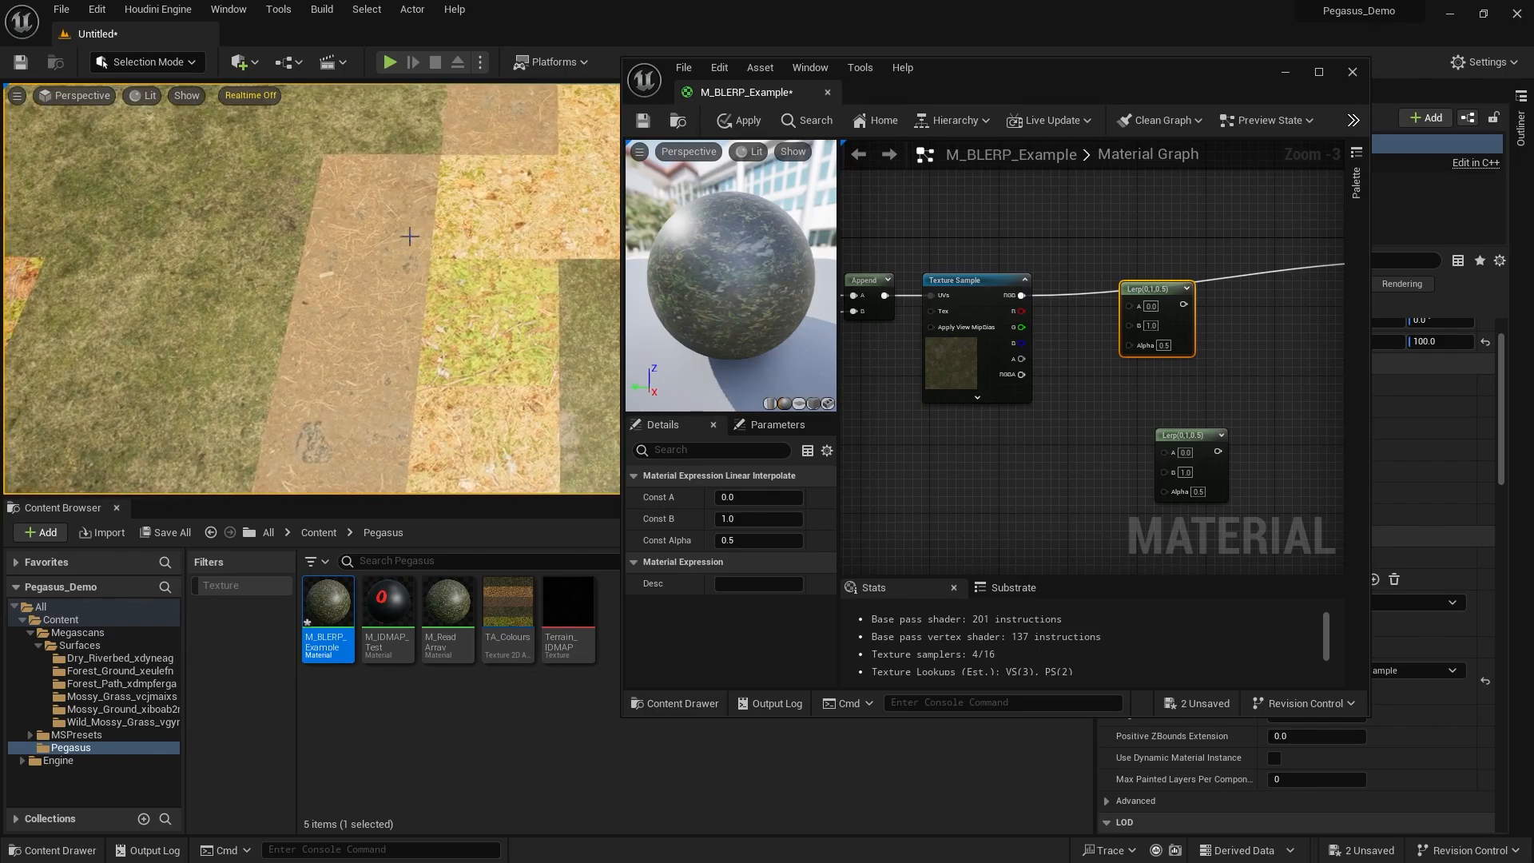
right_drag(409, 235, 529, 259)
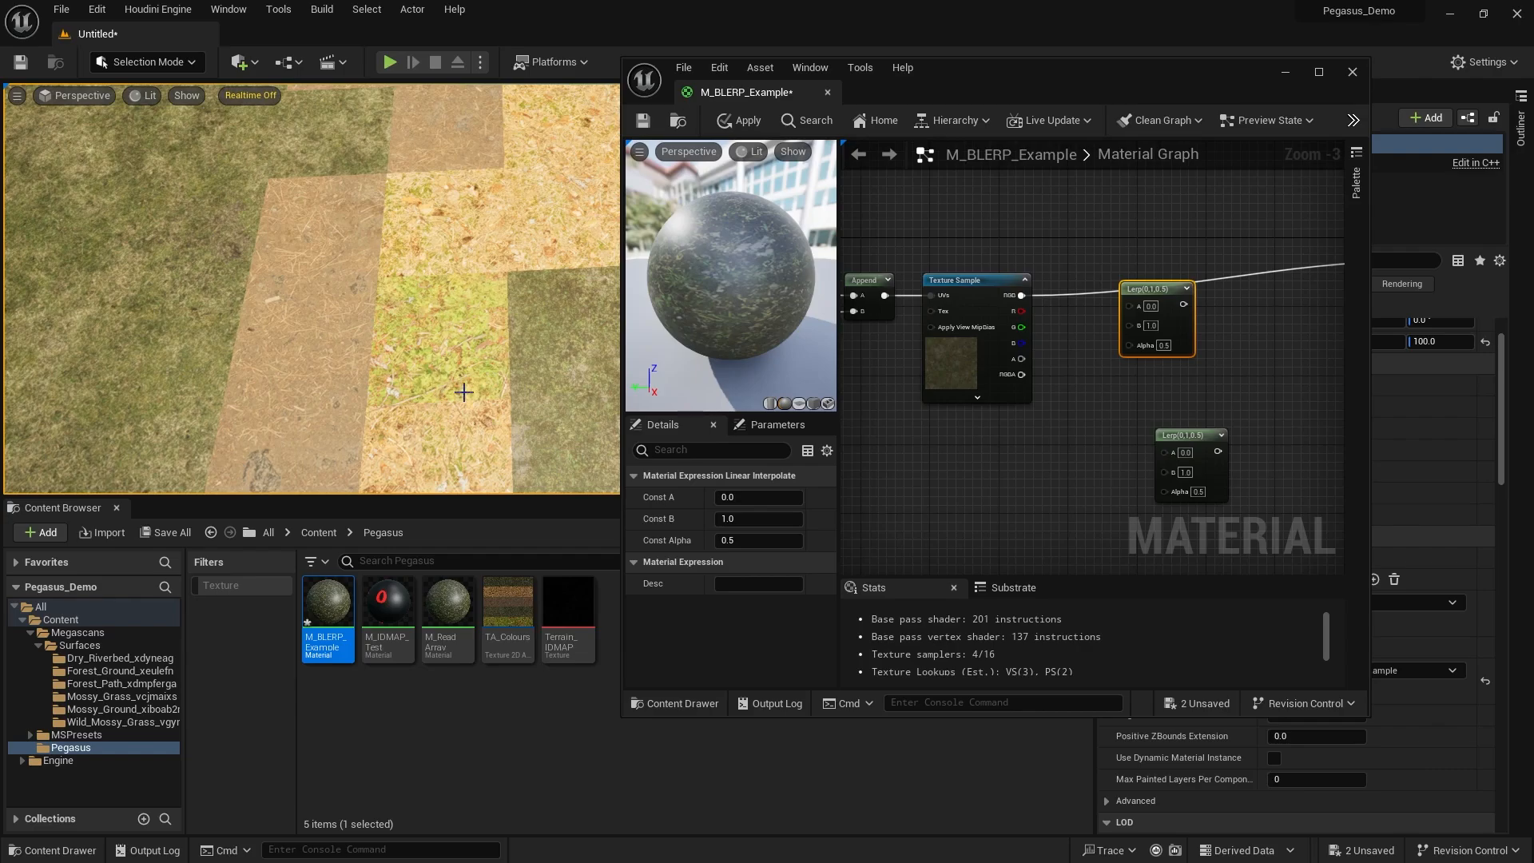
Shift the upper Lerp node slightly right so that it lines up more closely with the lower Lerp.
scroll(1087, 373, down, 3)
click(1070, 374)
scroll(1026, 328, up, 3)
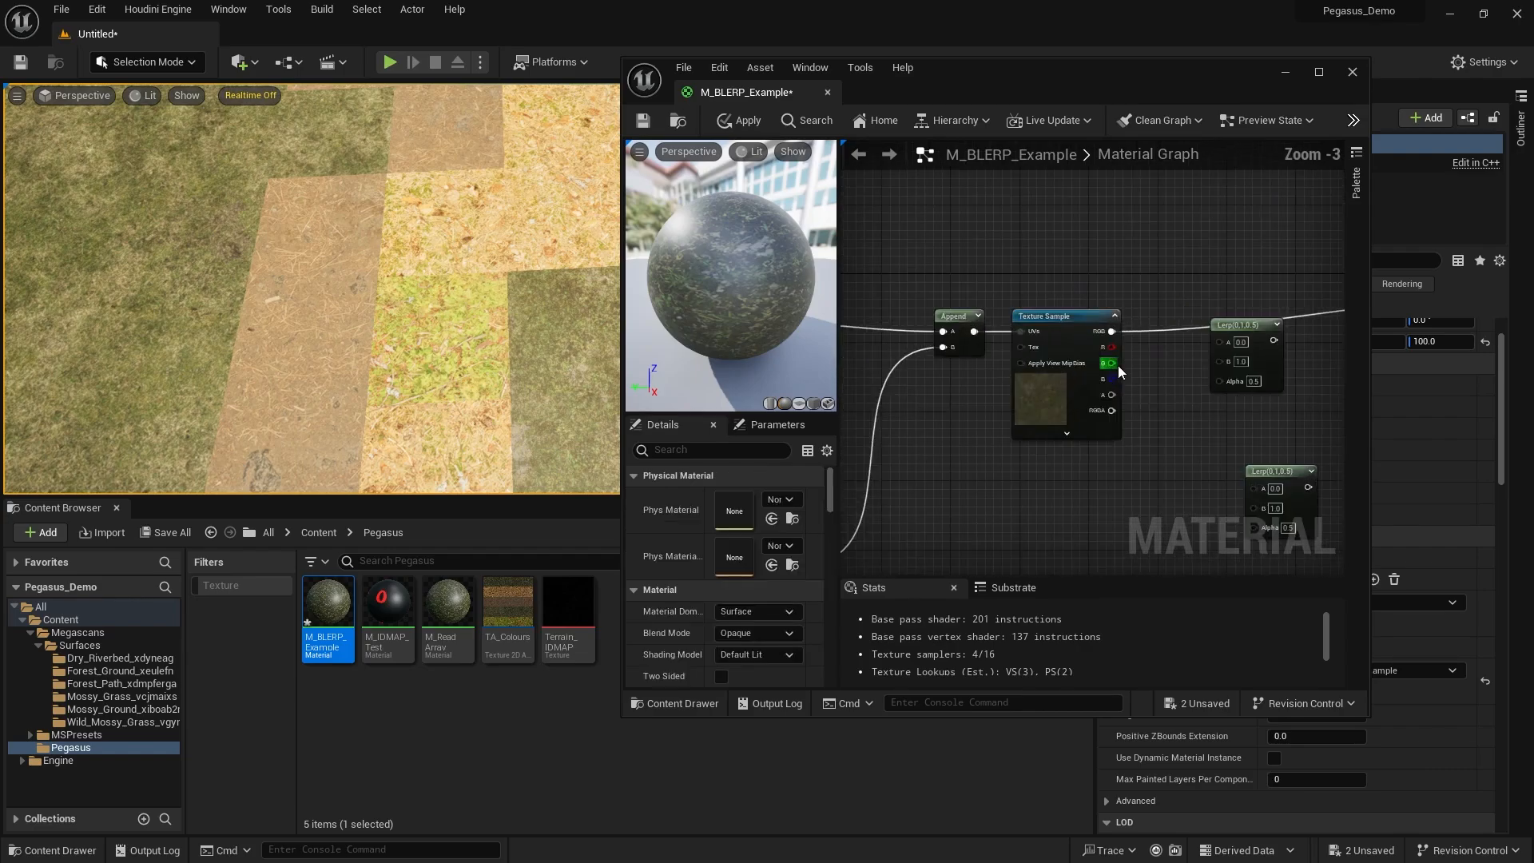
drag(1074, 402, 1098, 403)
scroll(1010, 432, down, 2)
right_drag(1008, 434, 1086, 381)
mouse_move(1164, 343)
right_down()
mouse_move(1066, 358)
mouse_move(1157, 372)
right_up()
scroll(1099, 365, up, 2)
right_drag(1000, 379, 1027, 363)
scroll(1067, 366, down, 2)
right_drag(1067, 366, 1040, 372)
scroll(1103, 336, up, 1)
drag(1120, 298, 1138, 299)
right_drag(1191, 306, 1186, 349)
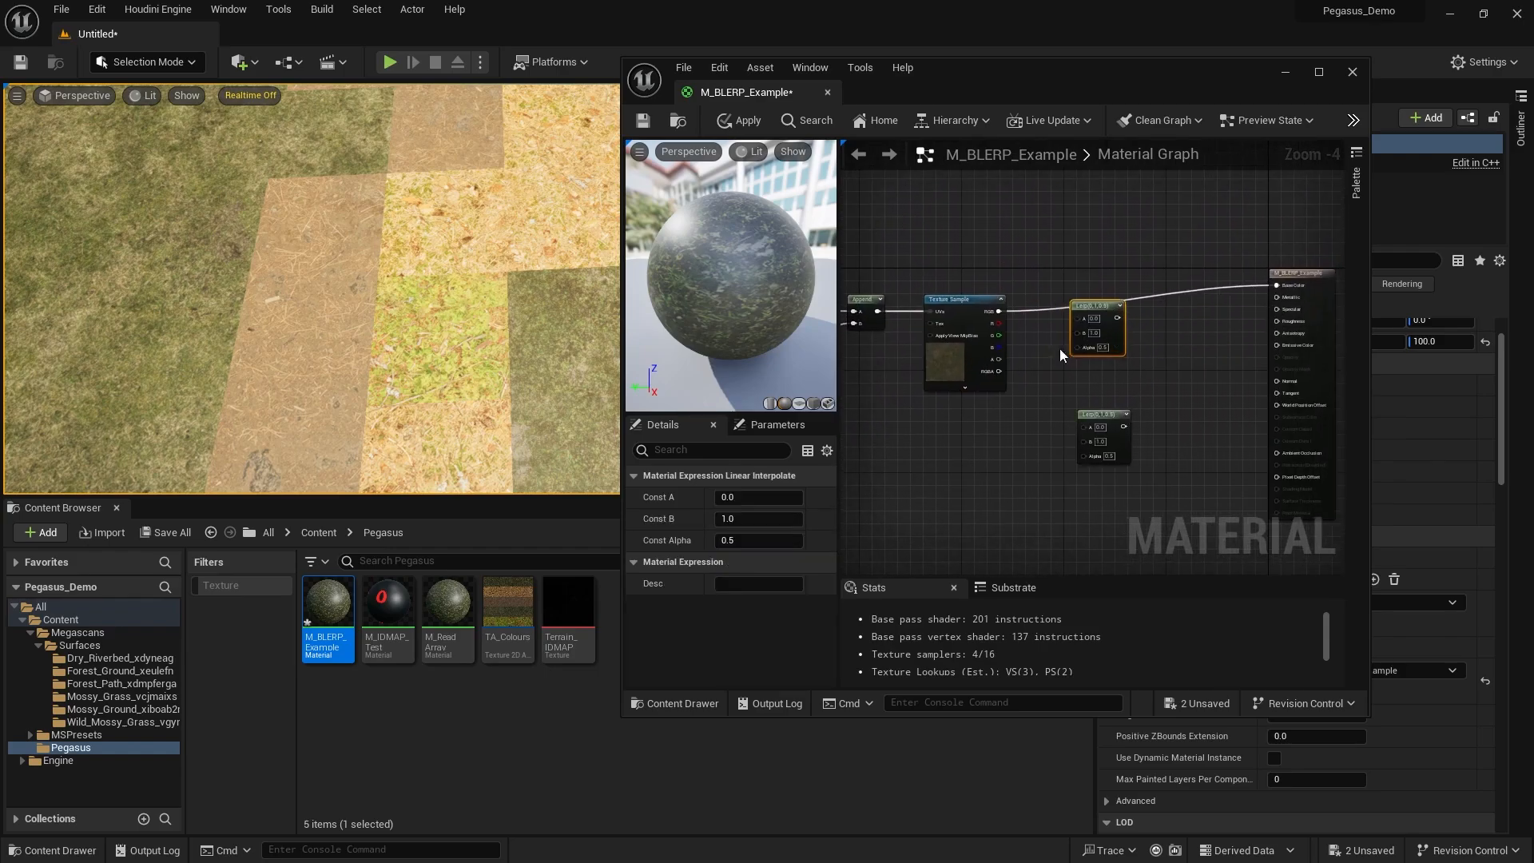
Move the material output node farther right to make room beside the Lerp nodes.
right_drag(1113, 425, 1067, 320)
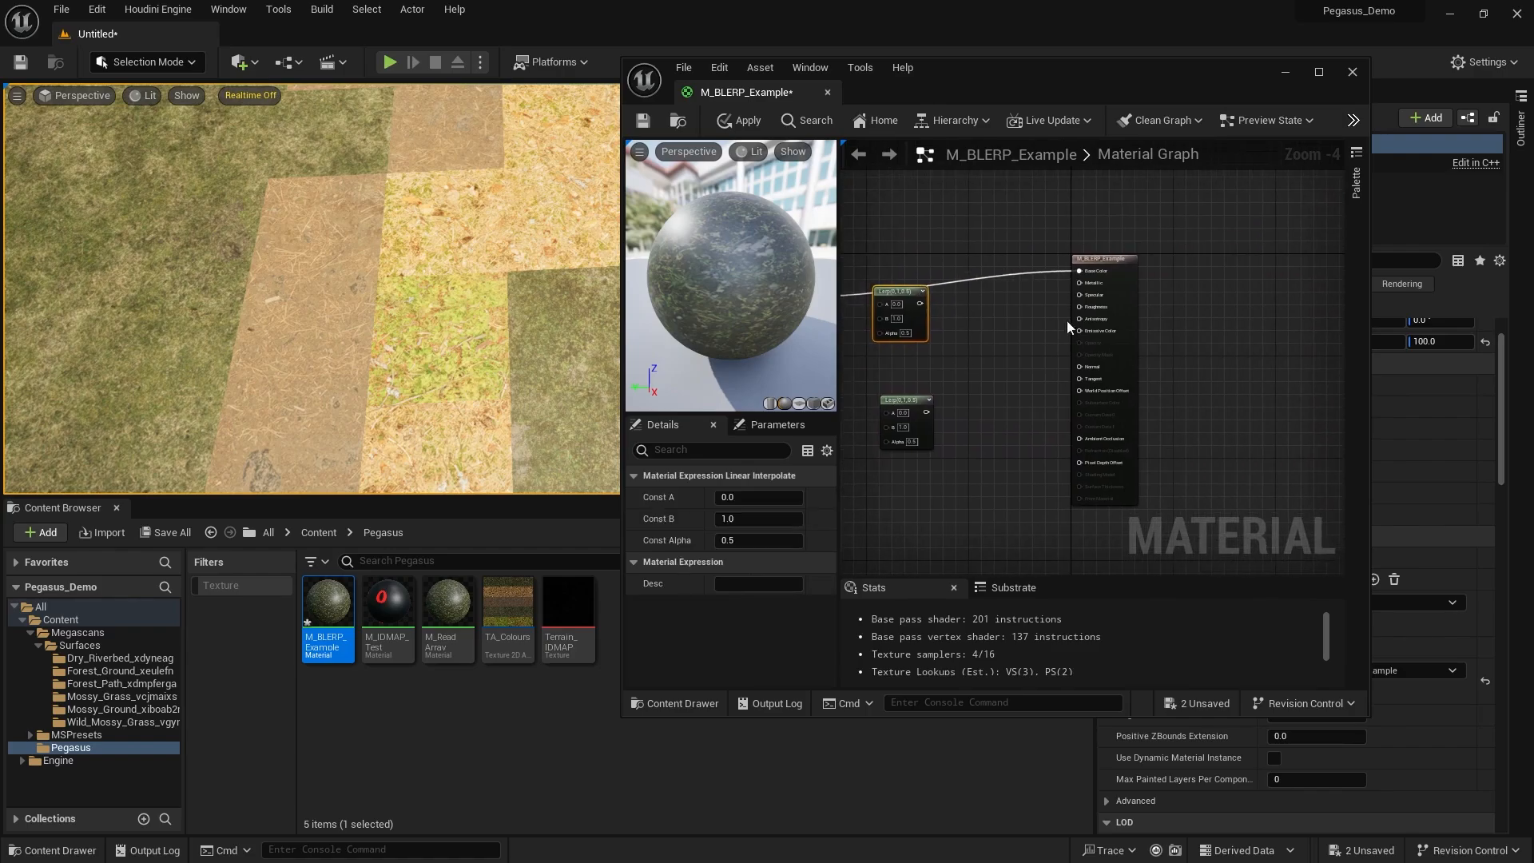
drag(1121, 326, 1314, 326)
right_drag(971, 316, 1040, 339)
scroll(1040, 338, up, 2)
Move the upper Lerp node down to the right and comment it "top (left to right)".
drag(950, 313, 1047, 350)
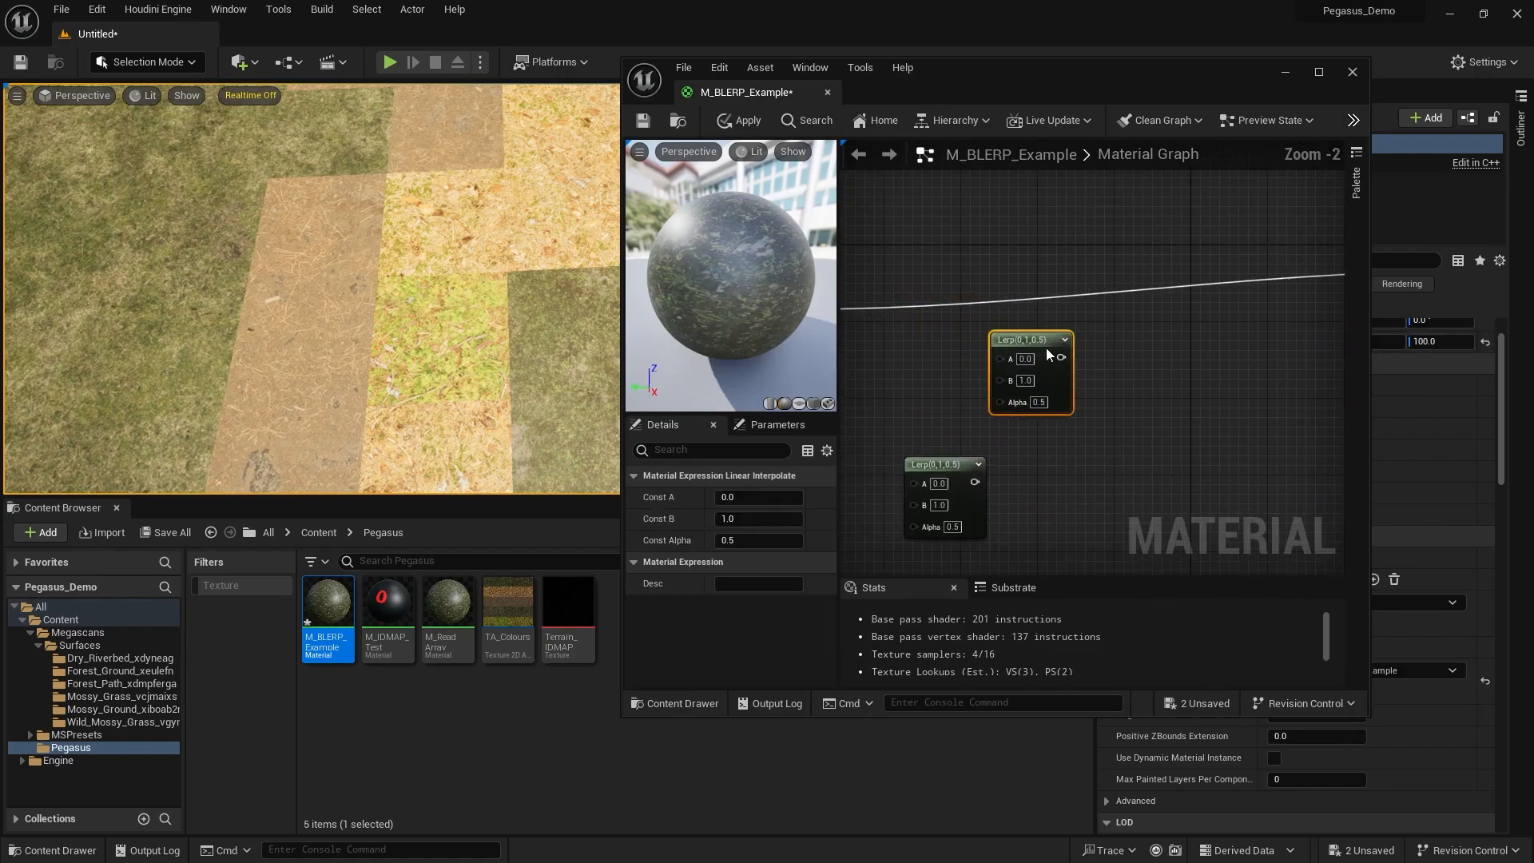
click(1007, 318)
text(top (left to right)
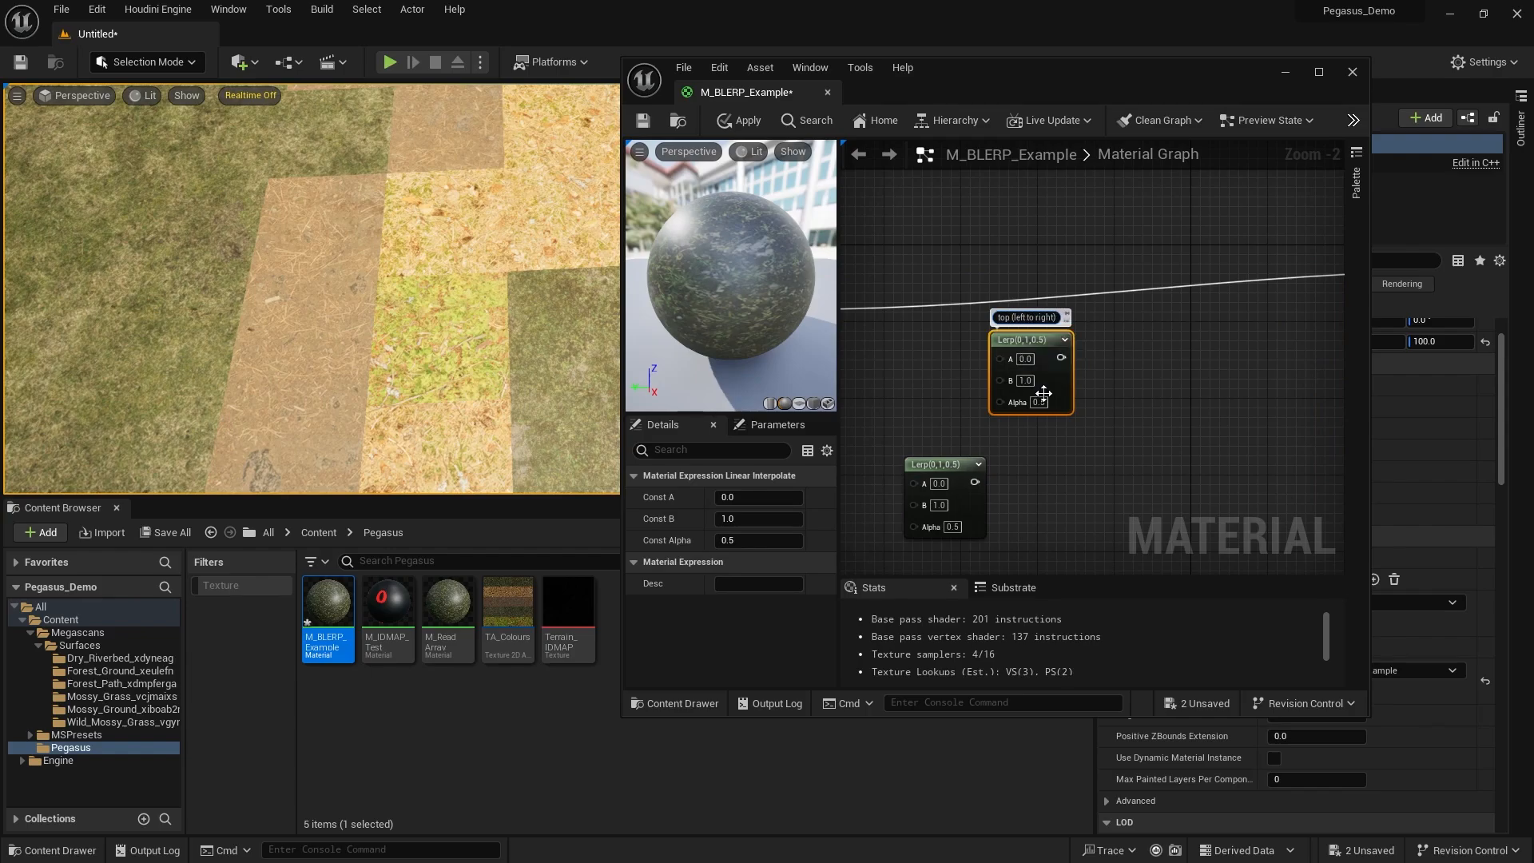
click(1078, 467)
Comment the lower Lerp node "bottom (left to right)" and place it beneath the upper Lerp.
right_drag(1081, 471, 1101, 353)
drag(974, 344, 1022, 402)
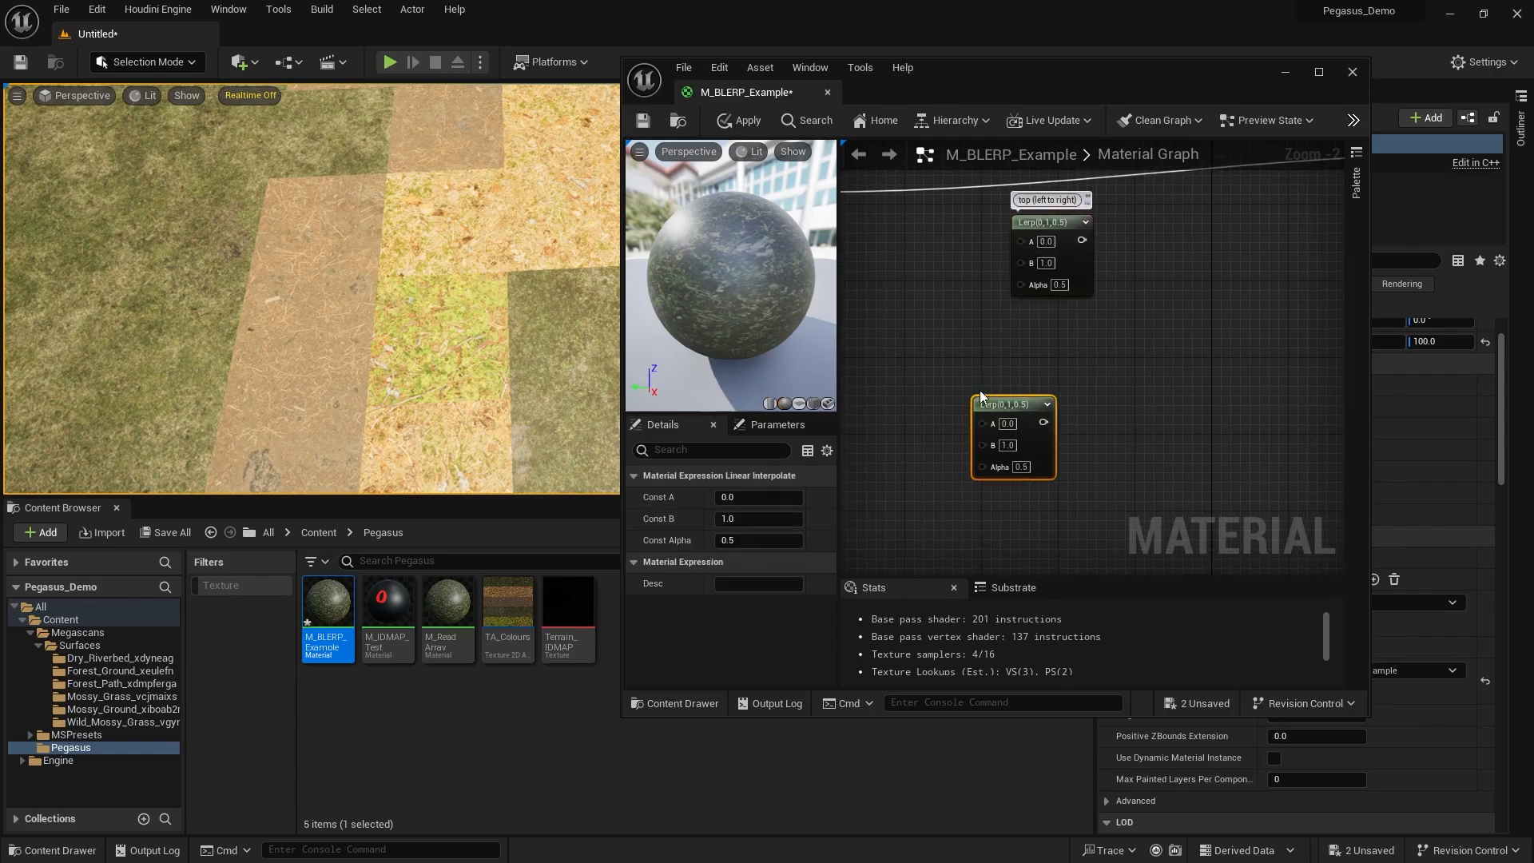
mouse_move(989, 385)
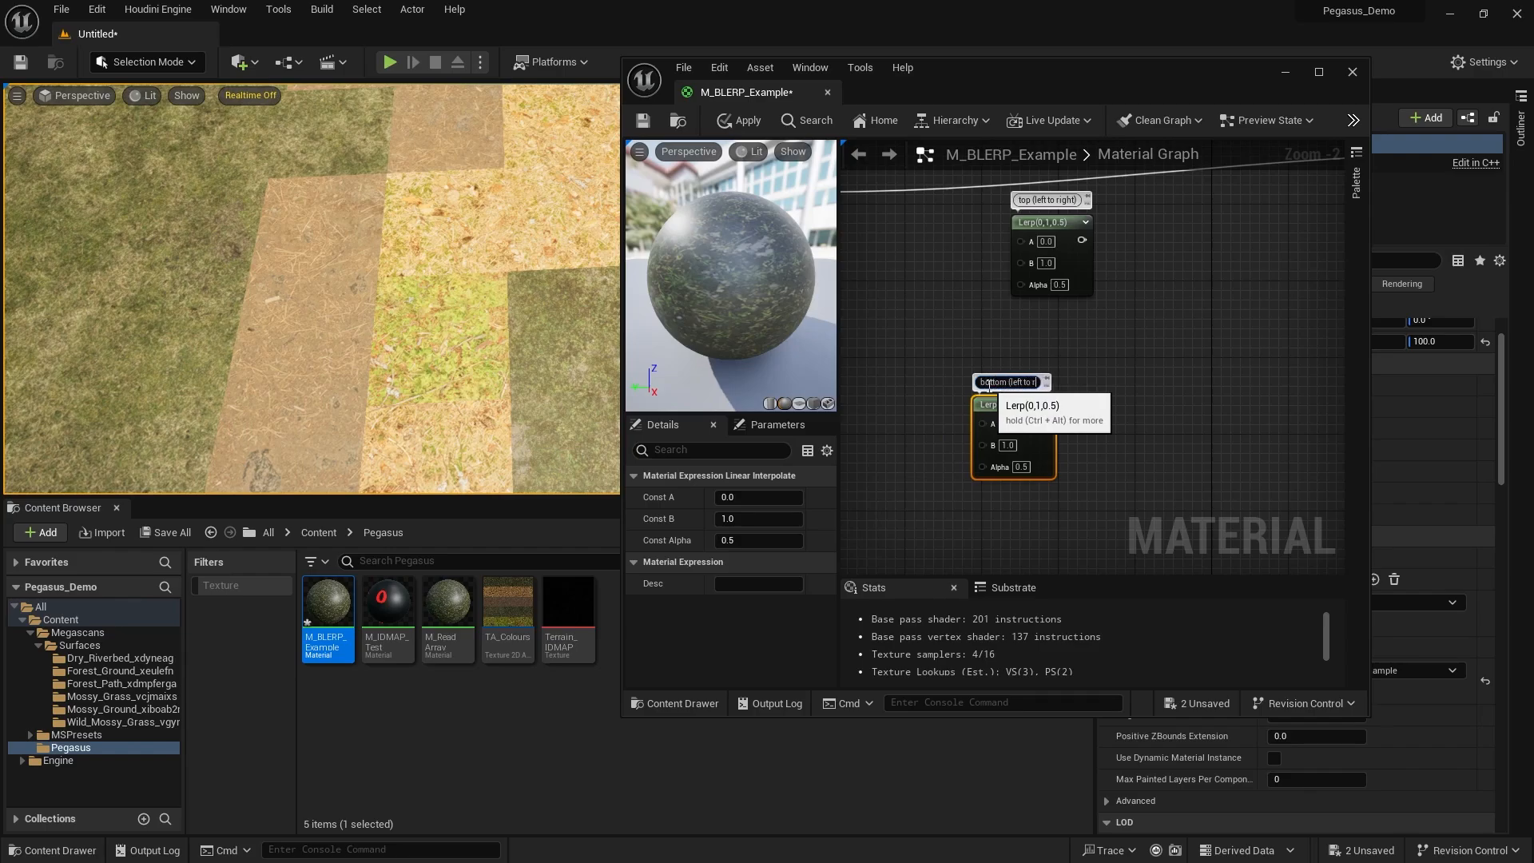
click(1161, 352)
click(1010, 433)
drag(1035, 405, 1065, 405)
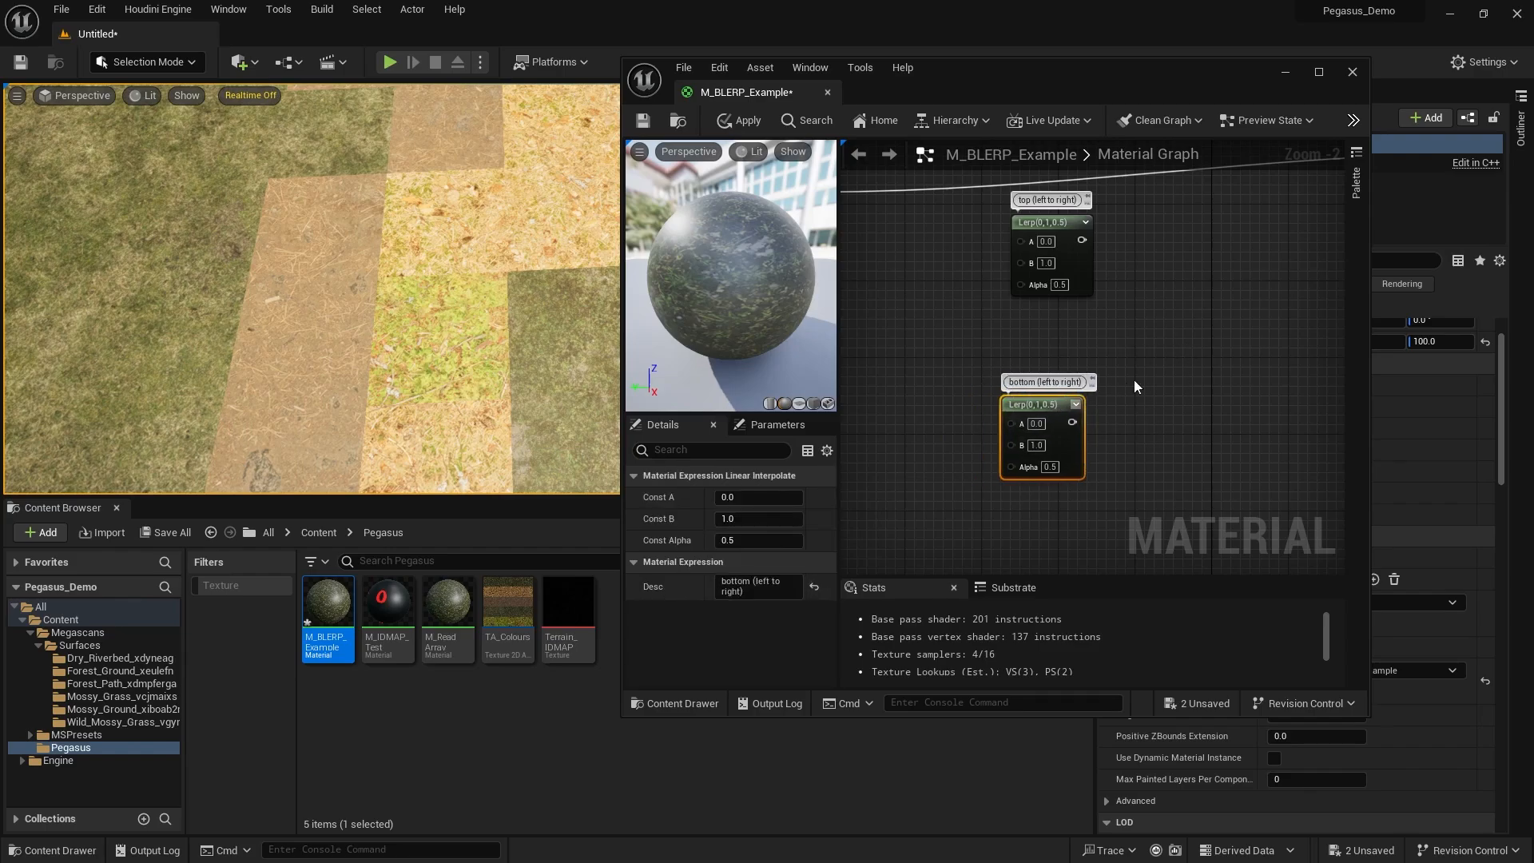
Duplicate the bottom Lerp to the right of the other two and comment the copy "top to bottom".
key(ctrl+d)
right_drag(1217, 319, 1112, 341)
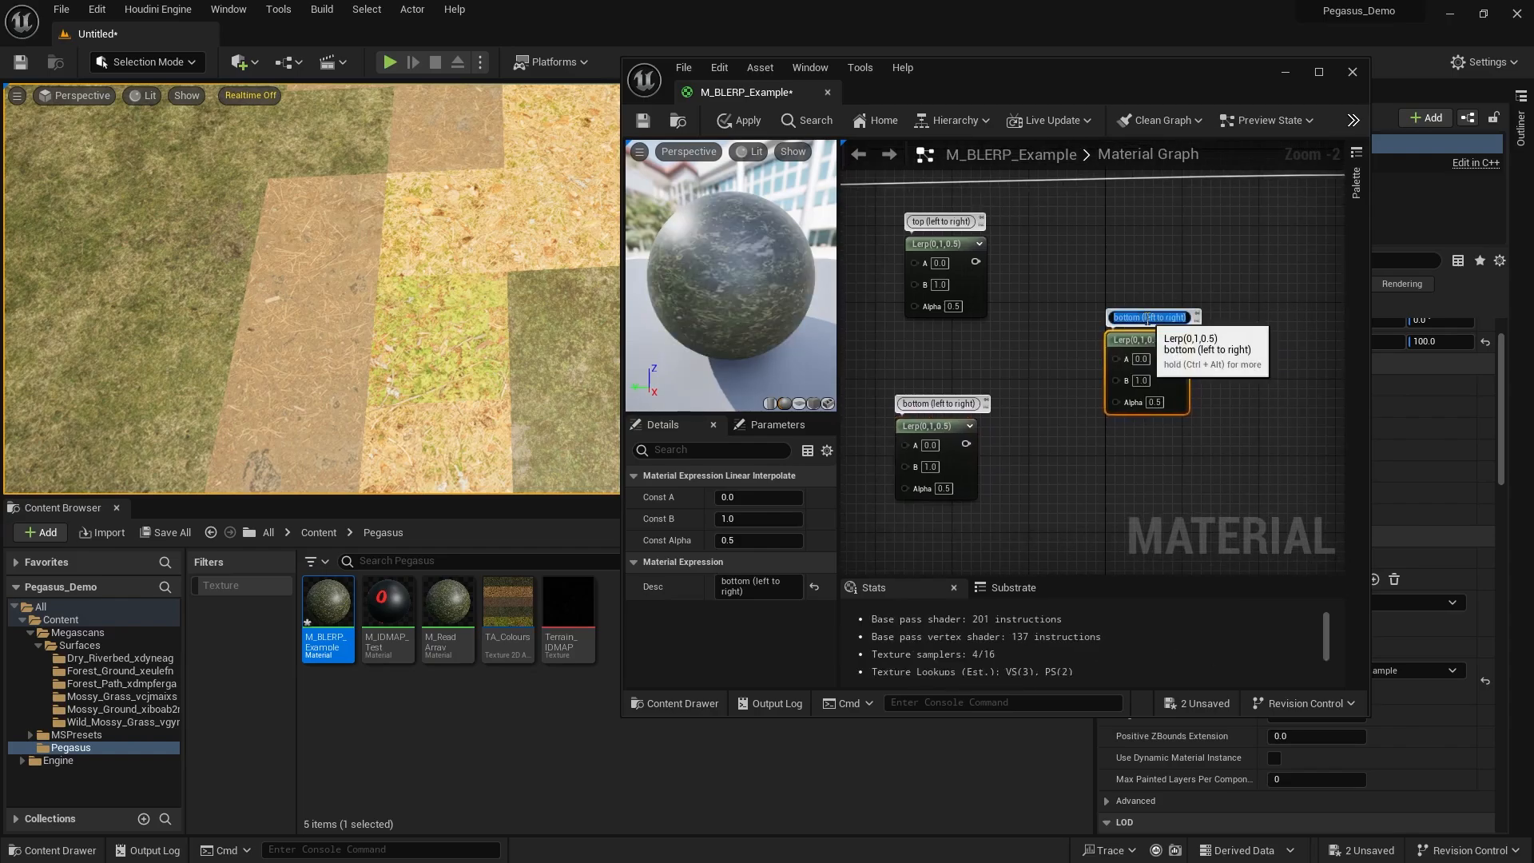
text(top to bottom)
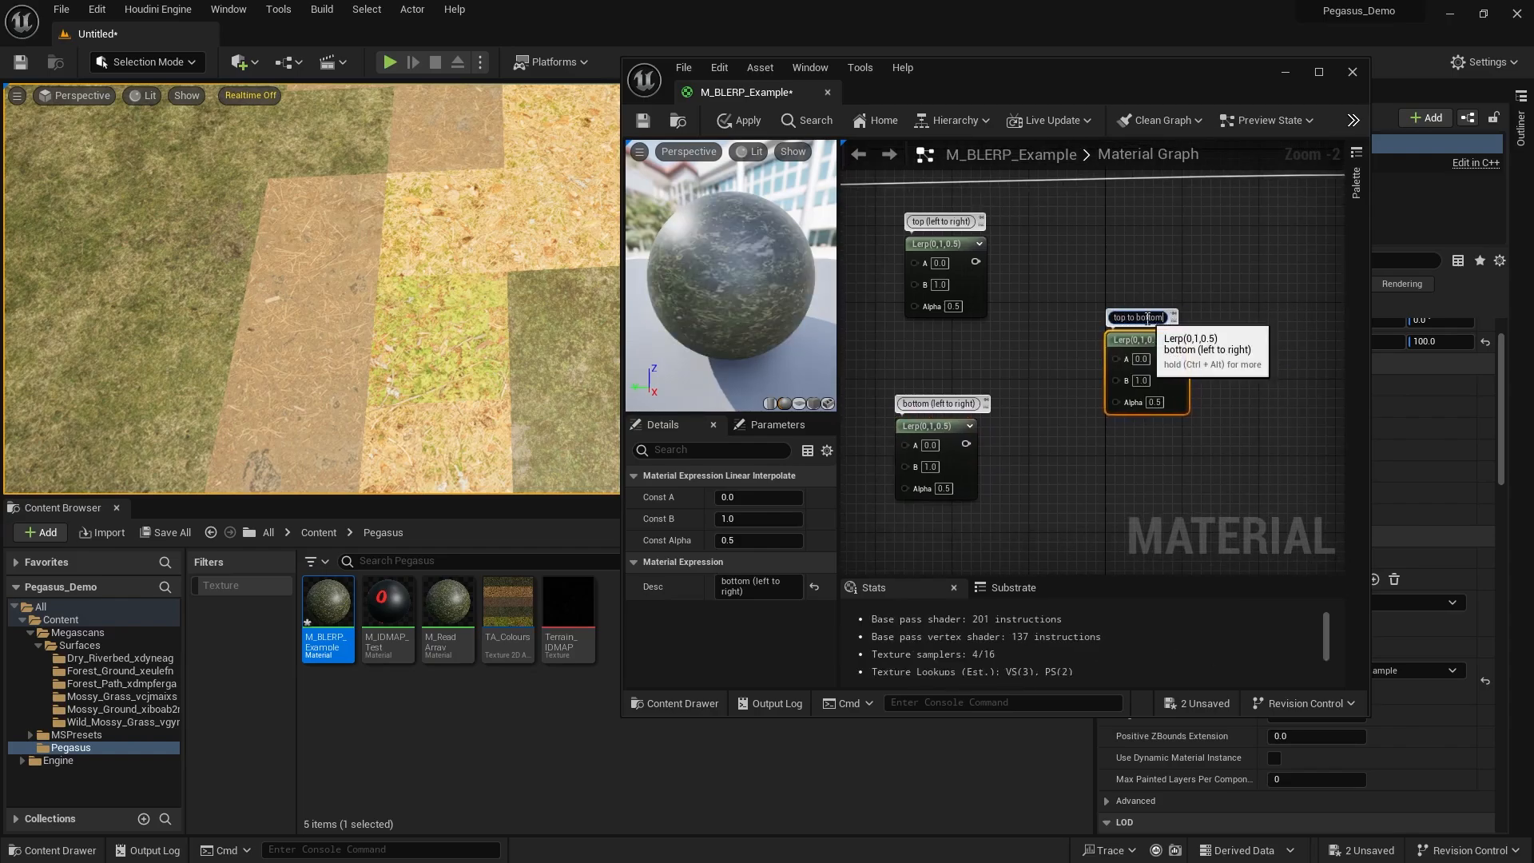
click(1226, 274)
Move the commented Lerp nodes farther right, leaving a wide gap after the Texture Sample.
scroll(1230, 275, down, 2)
drag(1231, 273, 1034, 408)
right_drag(1133, 340, 1112, 394)
drag(1159, 373, 1195, 370)
right_drag(1151, 379, 1261, 329)
click(1235, 362)
drag(1162, 382, 1173, 382)
scroll(1158, 380, down, 2)
right_drag(1094, 359, 1291, 350)
scroll(1291, 351, down, 1)
drag(1274, 242, 959, 436)
right_drag(1197, 366, 1027, 356)
scroll(1056, 338, up, 2)
drag(1080, 308, 952, 279)
click(970, 287)
mouse_move(989, 296)
right_down()
mouse_move(1099, 367)
mouse_move(1047, 308)
mouse_move(976, 301)
right_up()
click(1158, 375)
scroll(1206, 288, up, 4)
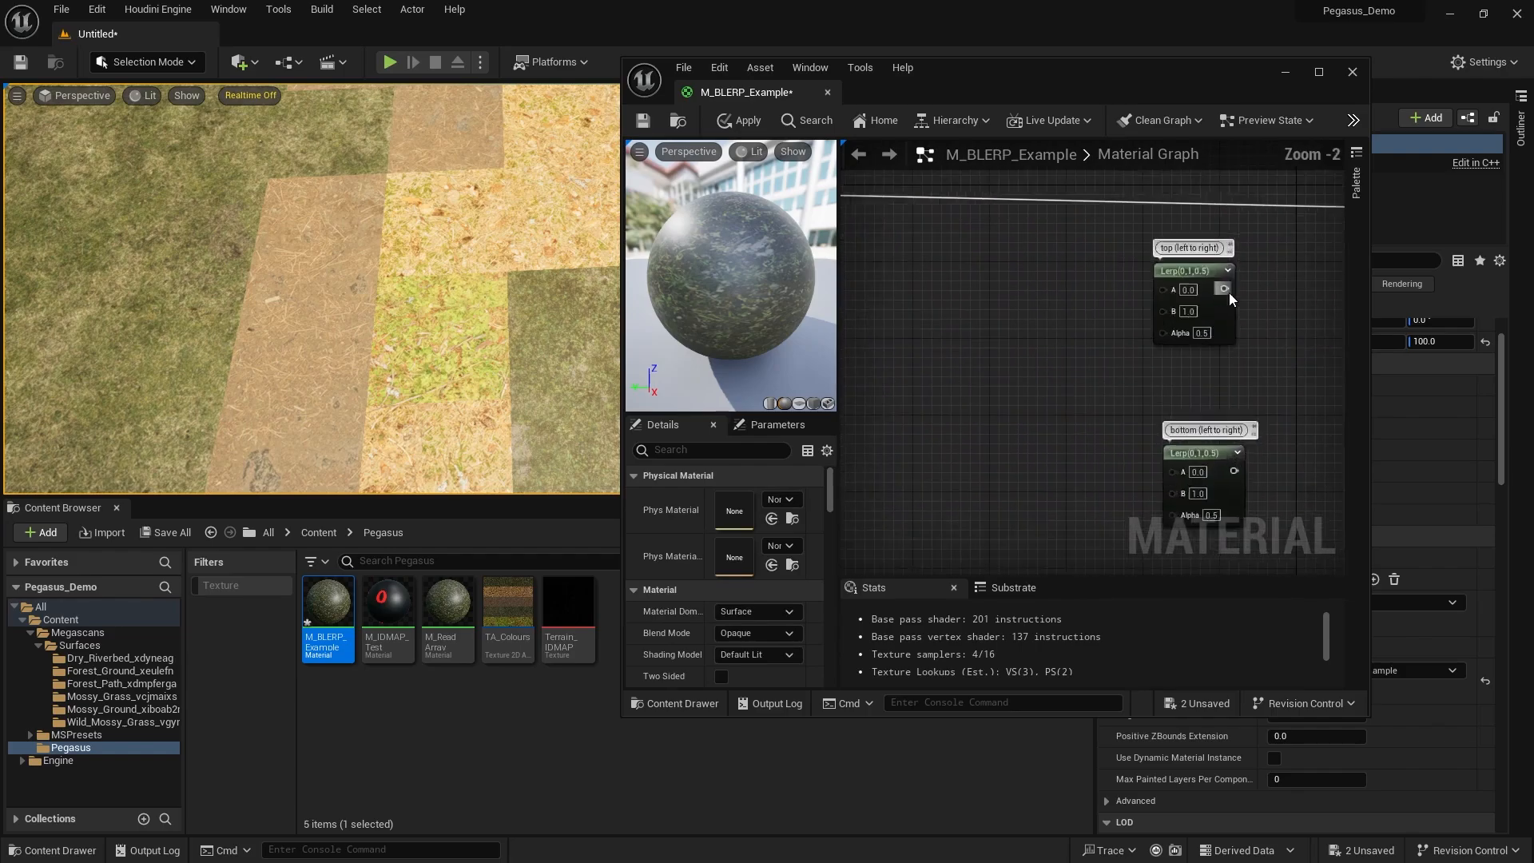
Connect the top (left to right) Lerp to input A and the bottom (left to right) Lerp to input B of the top to bottom Lerp.
right_click(1032, 244)
key(Escape)
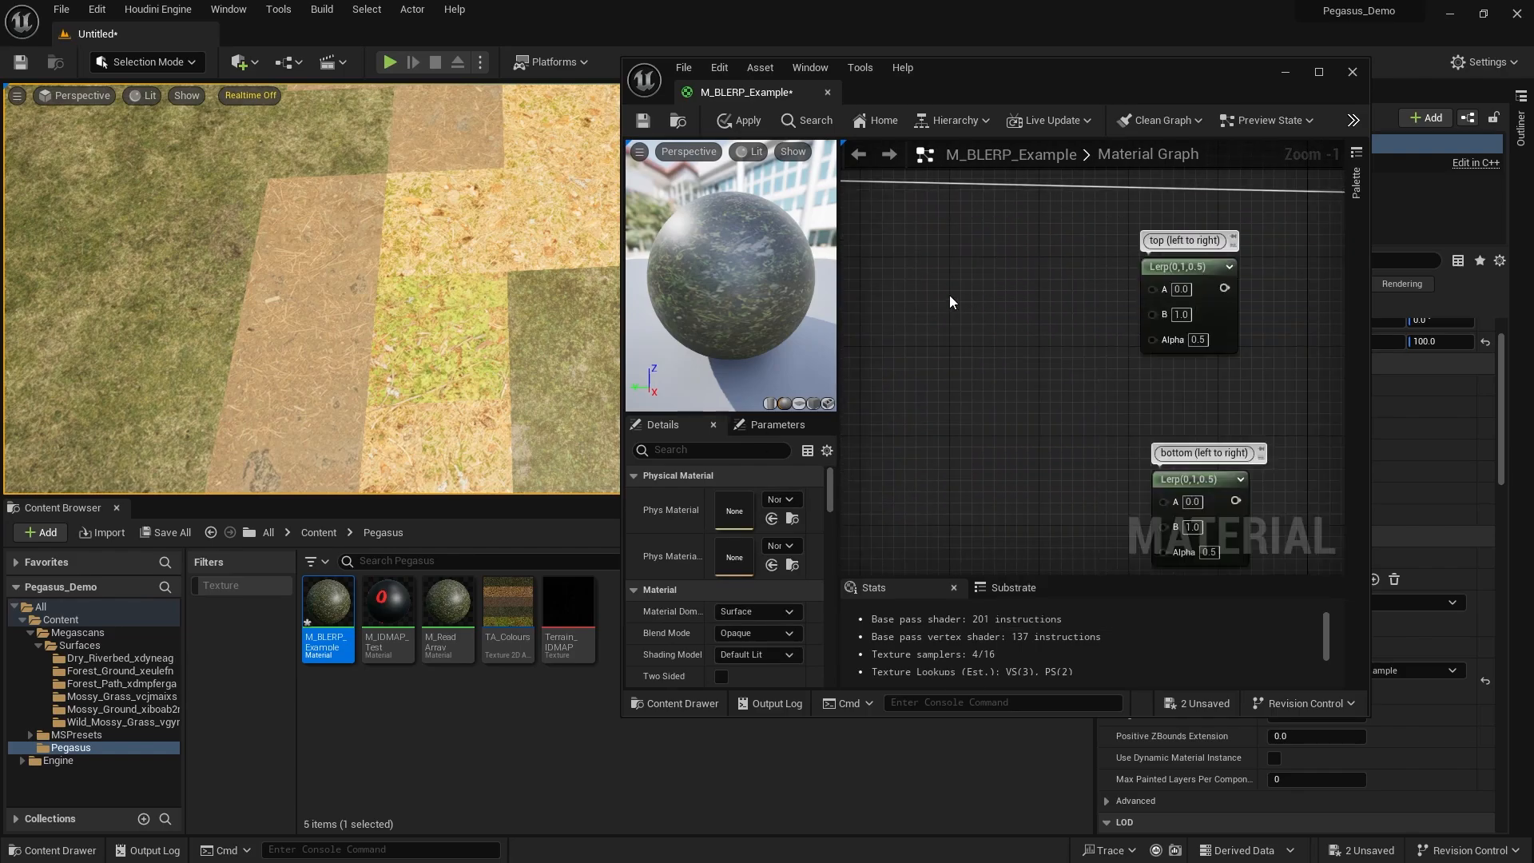
right_drag(1175, 497, 1147, 414)
right_drag(1206, 352, 967, 368)
right_drag(990, 303, 1129, 381)
scroll(1055, 327, down, 1)
right_drag(1046, 322, 1004, 265)
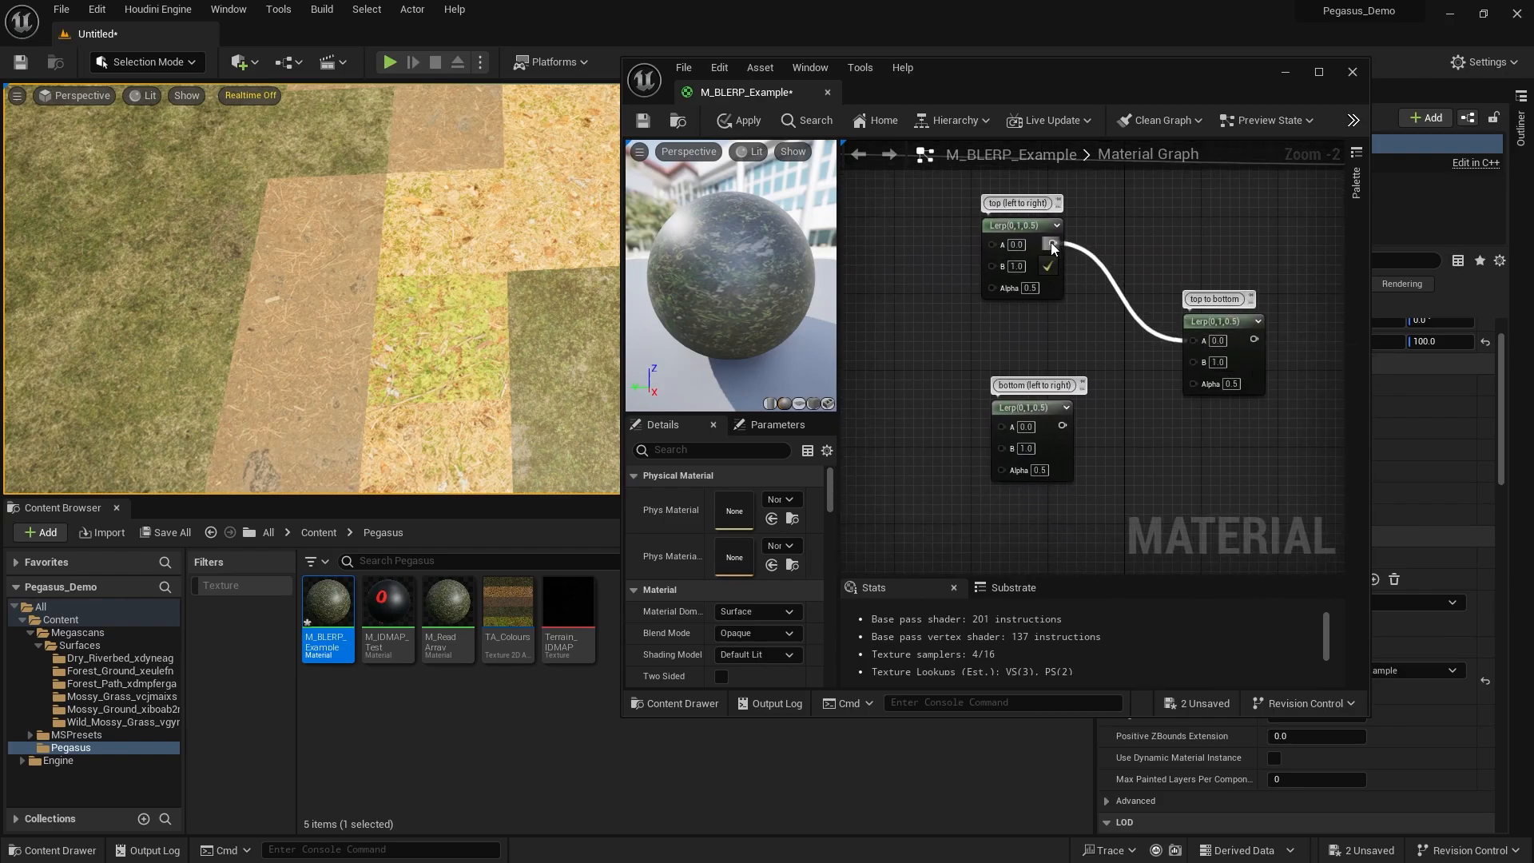
drag(1052, 243, 1052, 242)
drag(1194, 361, 1066, 420)
right_drag(1106, 327, 1104, 381)
drag(1034, 481, 1027, 488)
right_drag(939, 388, 1016, 345)
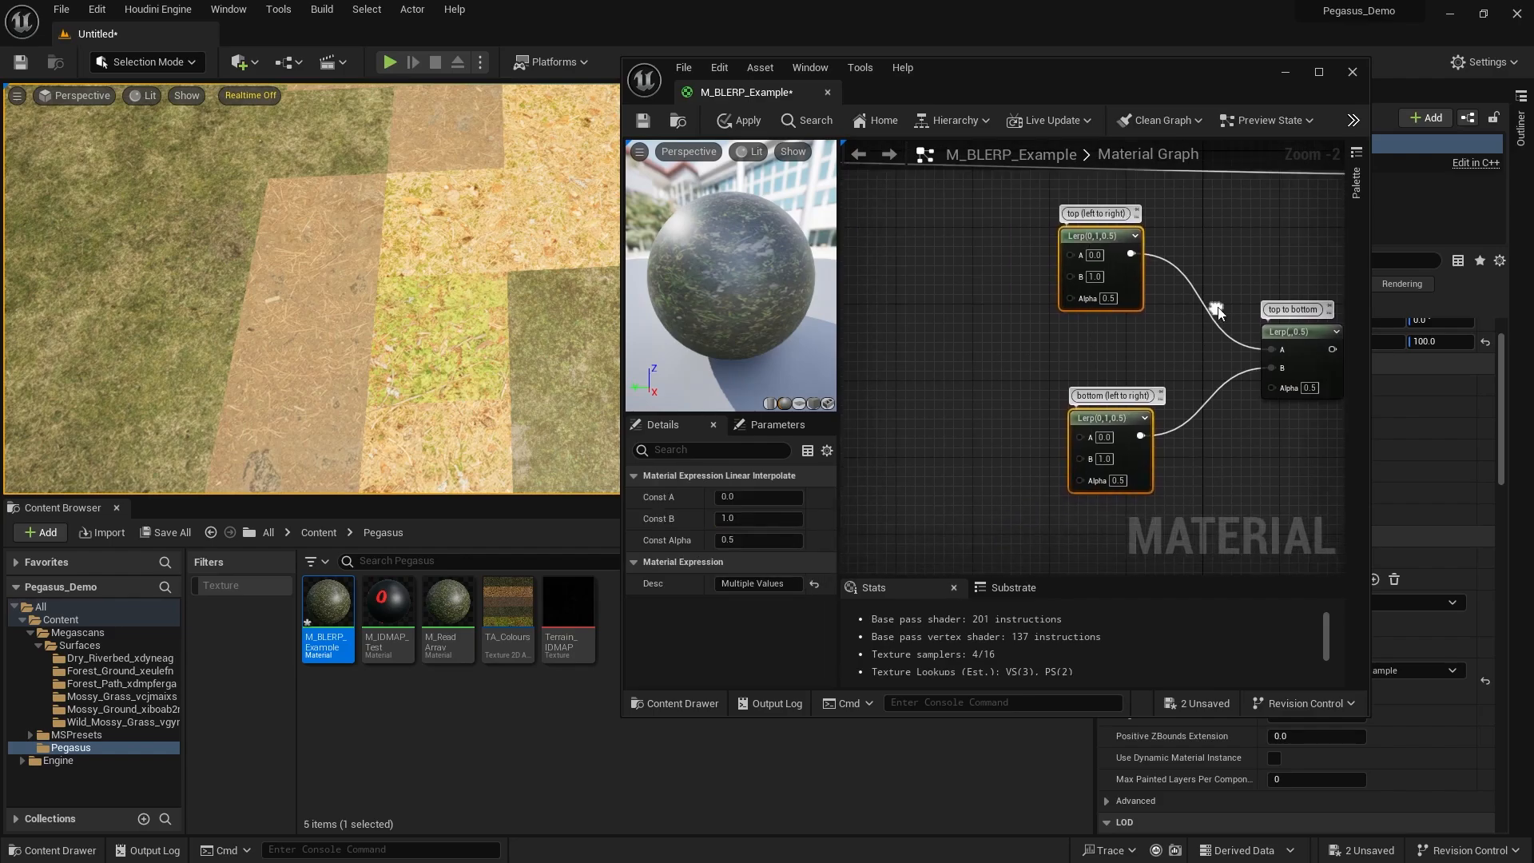
click(1213, 306)
Move the Texture Sample right, closer to the Lerp nodes.
right_drag(1058, 287, 1172, 252)
scroll(1186, 281, down, 2)
scroll(1244, 316, up, 3)
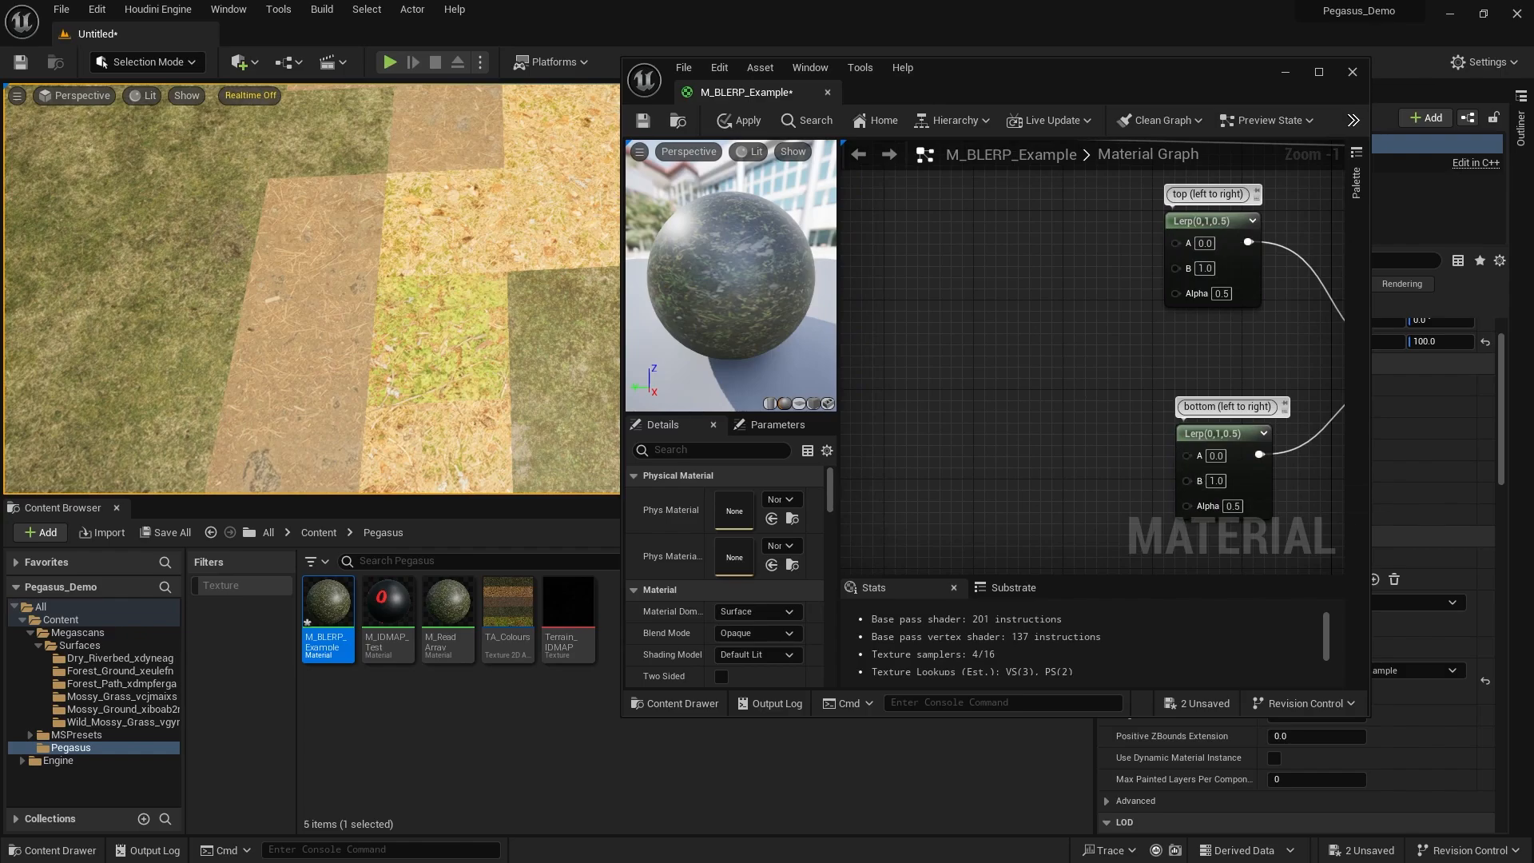
scroll(1048, 367, down, 2)
right_drag(1048, 367, 1106, 356)
scroll(1025, 324, down, 1)
right_drag(1025, 324, 1334, 334)
right_drag(1188, 331, 1055, 328)
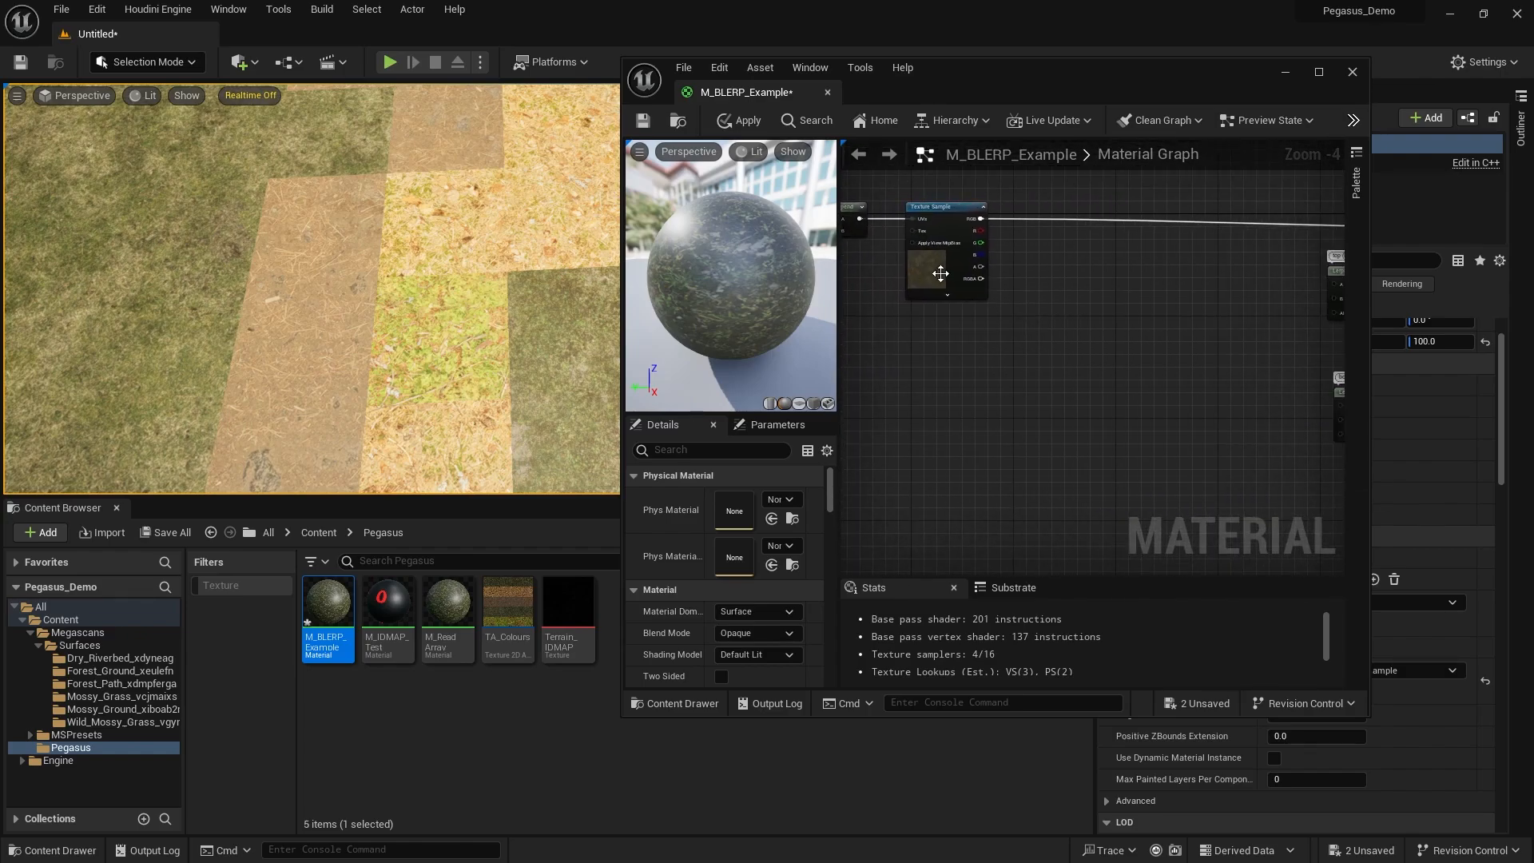
drag(941, 271, 1075, 277)
right_drag(1220, 284, 1069, 300)
click(1119, 303)
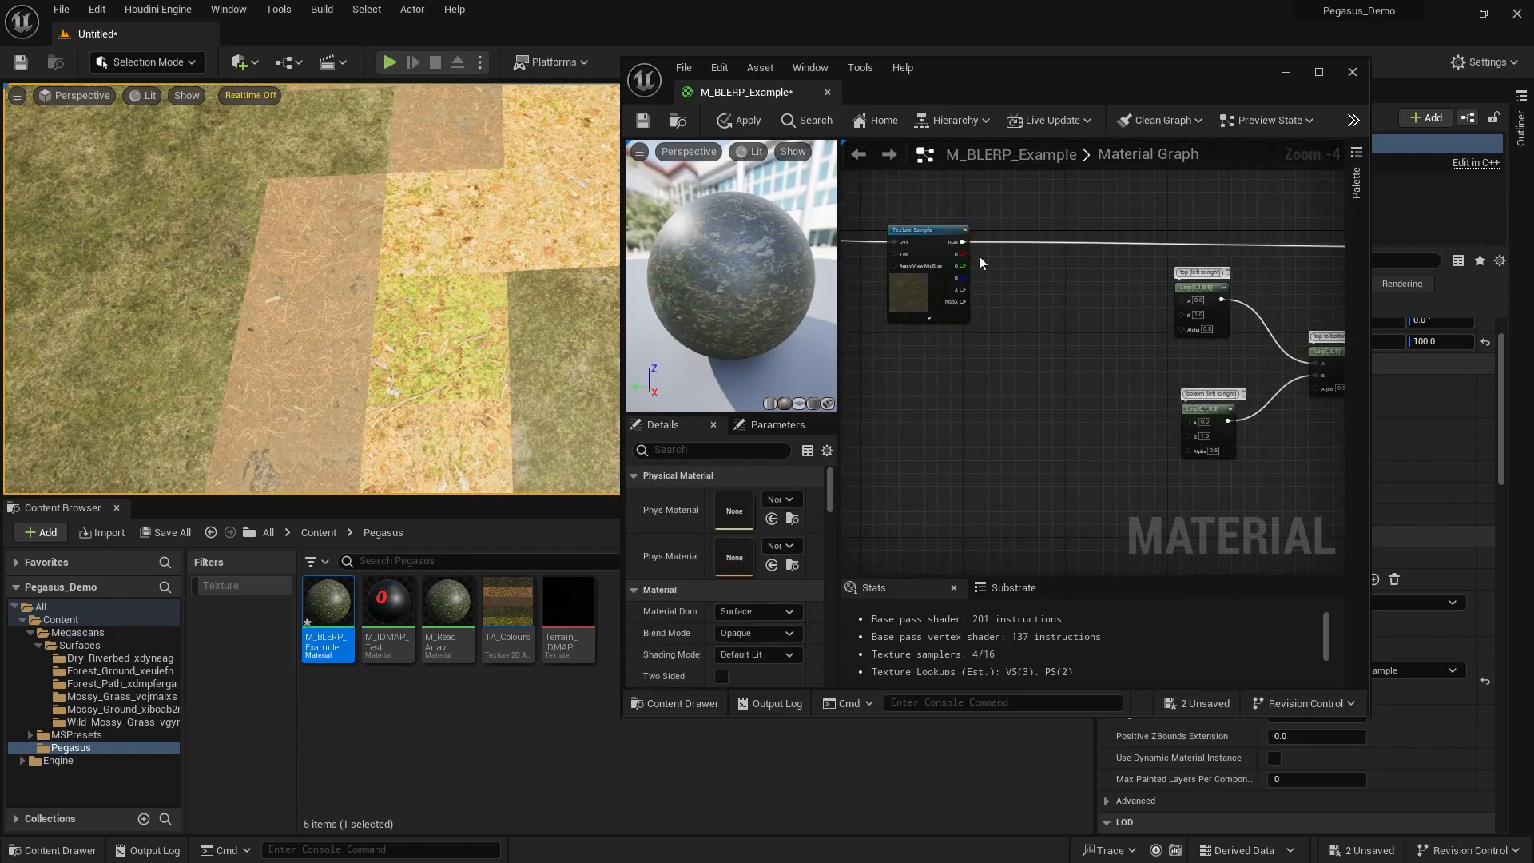
Duplicate the Texture Sample and place the copy directly below the original.
scroll(999, 255, up, 1)
scroll(1173, 315, up, 1)
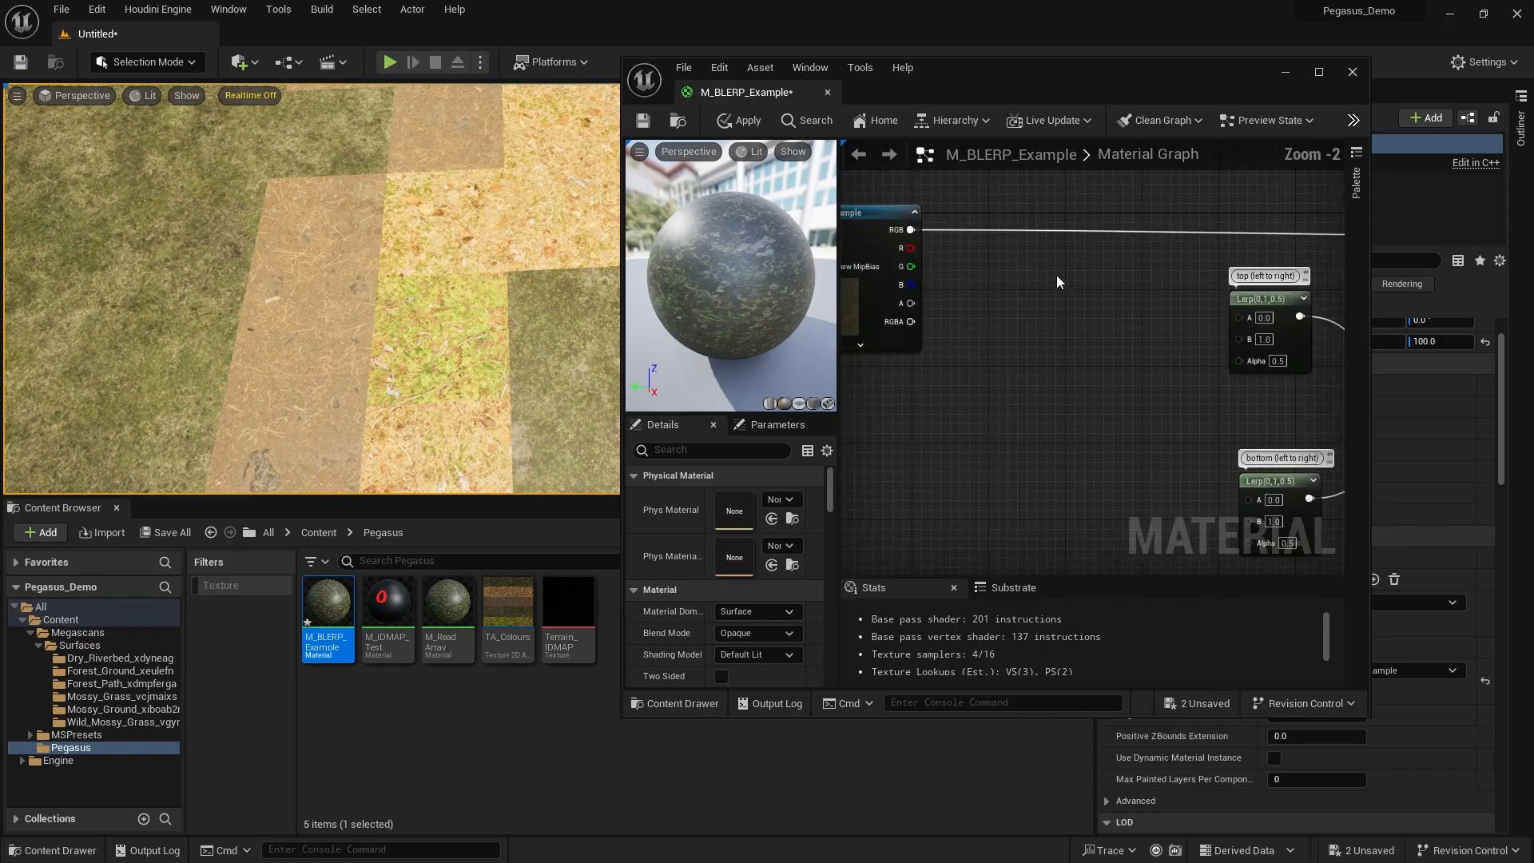
right_drag(1000, 247, 1050, 256)
scroll(1050, 257, down, 2)
click(949, 296)
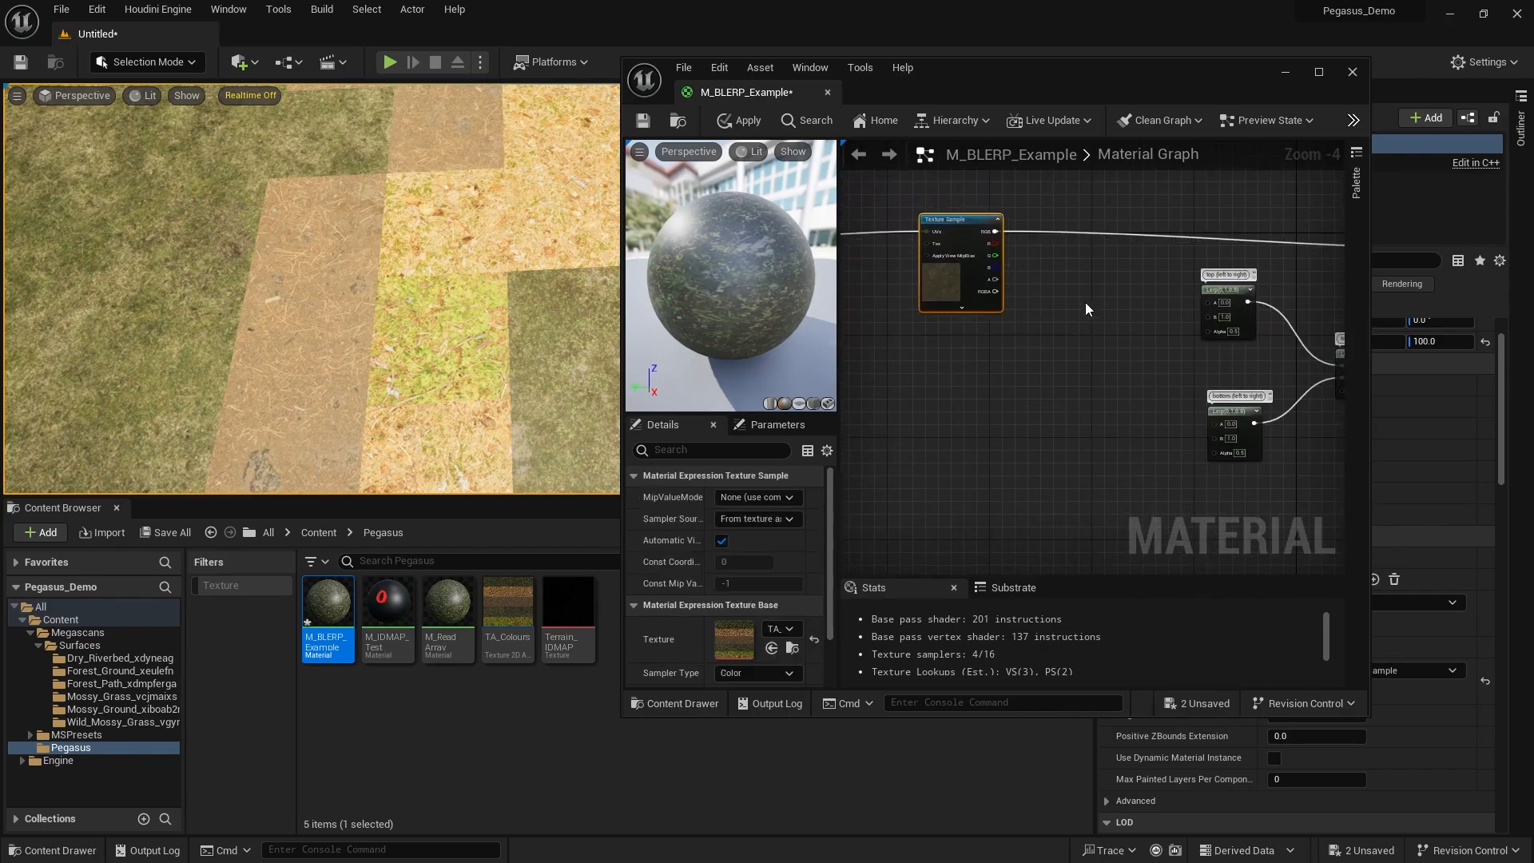
scroll(1043, 313, up, 1)
scroll(991, 328, up, 1)
drag(991, 328, 976, 311)
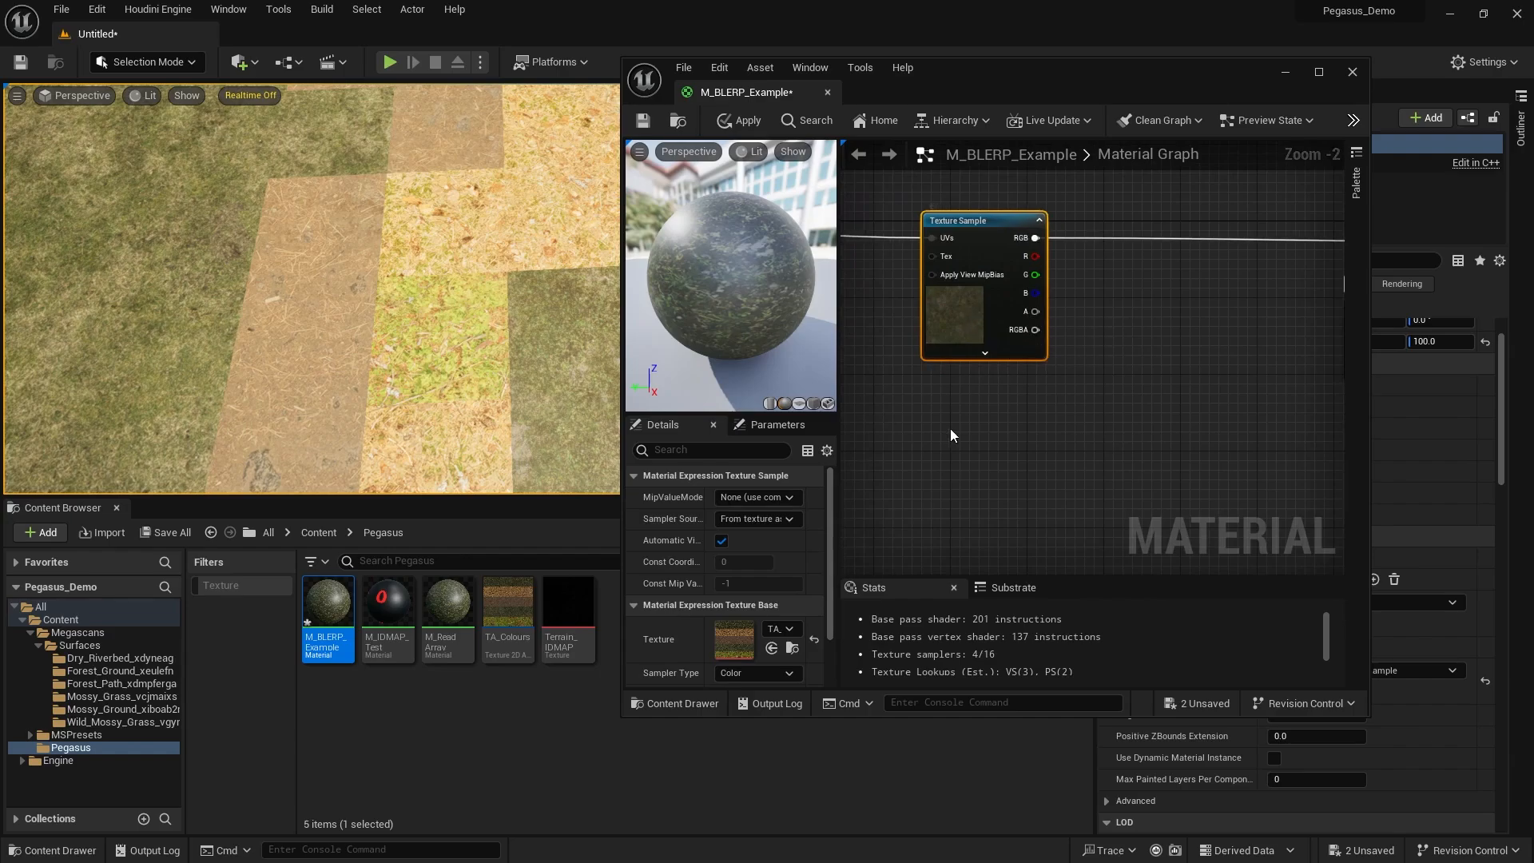
key(ctrl+d)
drag(1039, 454, 1024, 417)
right_drag(1023, 491, 1046, 357)
scroll(1032, 377, down, 2)
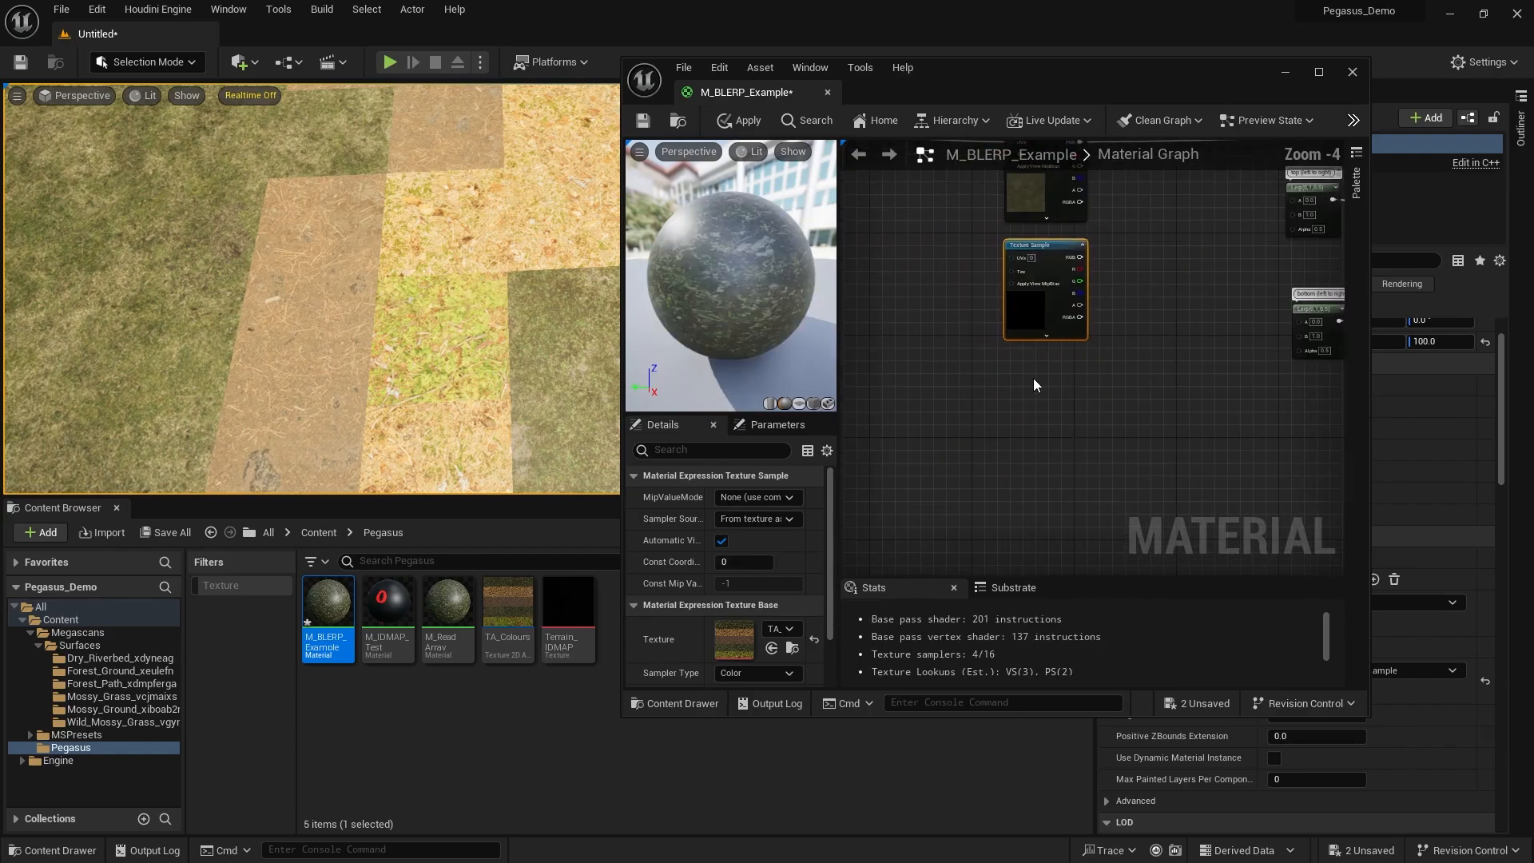
Duplicate the Texture Sample twice more, stacking the copies to form a column of four.
key(ctrl+d)
drag(1081, 385, 1049, 366)
right_drag(1143, 364, 1152, 328)
drag(1042, 370, 1054, 378)
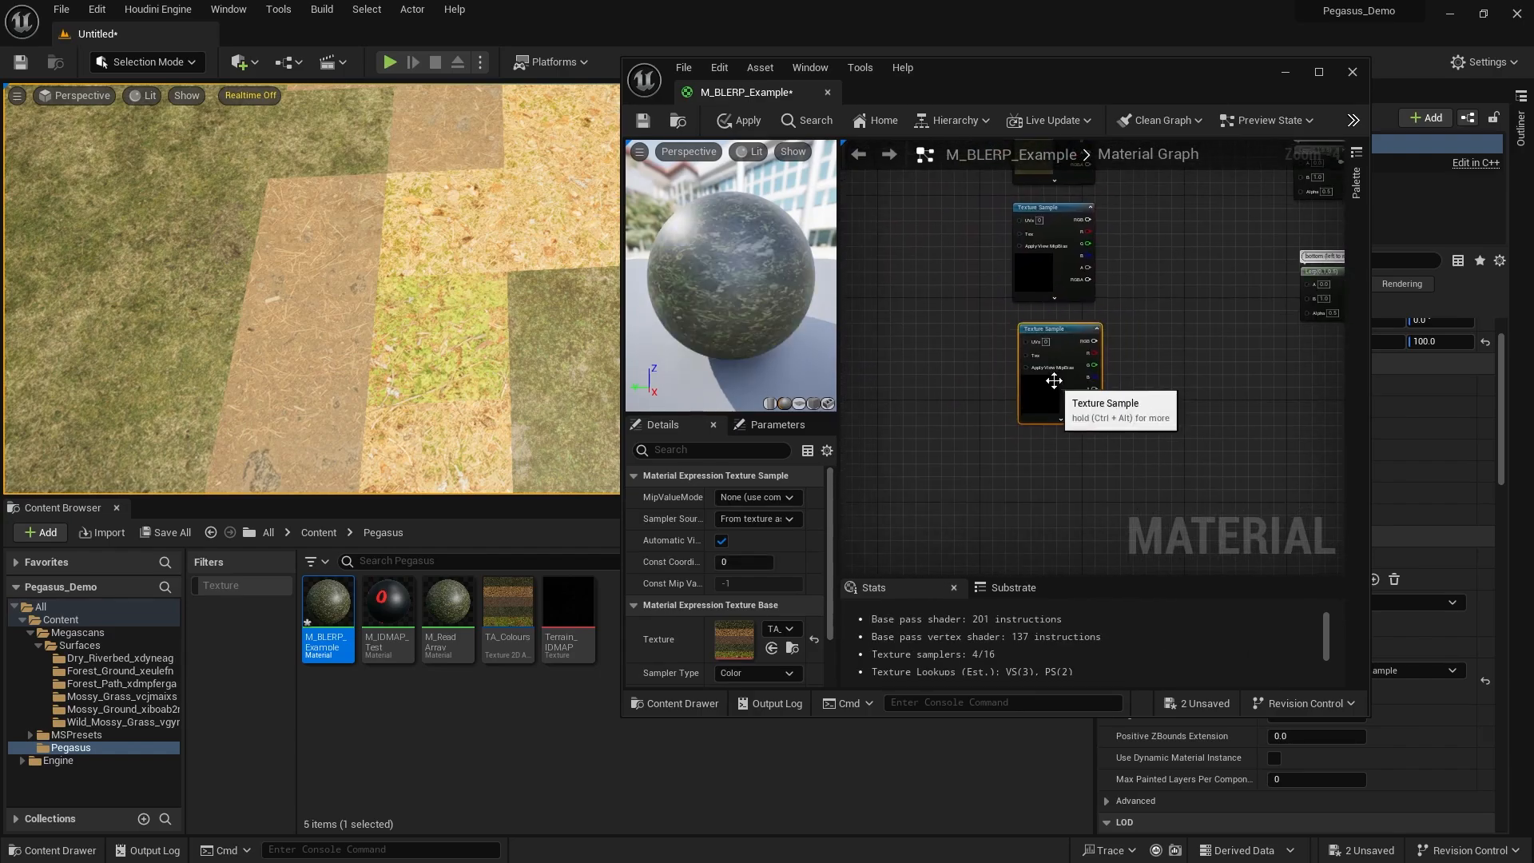
key(ctrl+d)
drag(1114, 454, 1068, 443)
right_drag(1139, 433, 1075, 457)
click(1075, 457)
drag(1031, 485, 1032, 364)
Connect the upper two Texture Samples' RGB to A and B of the top Lerp, and the lower two to the bottom Lerp.
right_drag(1075, 287, 1057, 391)
drag(1006, 347, 1221, 303)
drag(1218, 290, 1007, 232)
right_drag(1075, 317, 1037, 285)
scroll(1124, 269, down, 1)
scroll(1037, 285, up, 1)
right_drag(933, 218, 1062, 237)
scroll(1062, 236, up, 2)
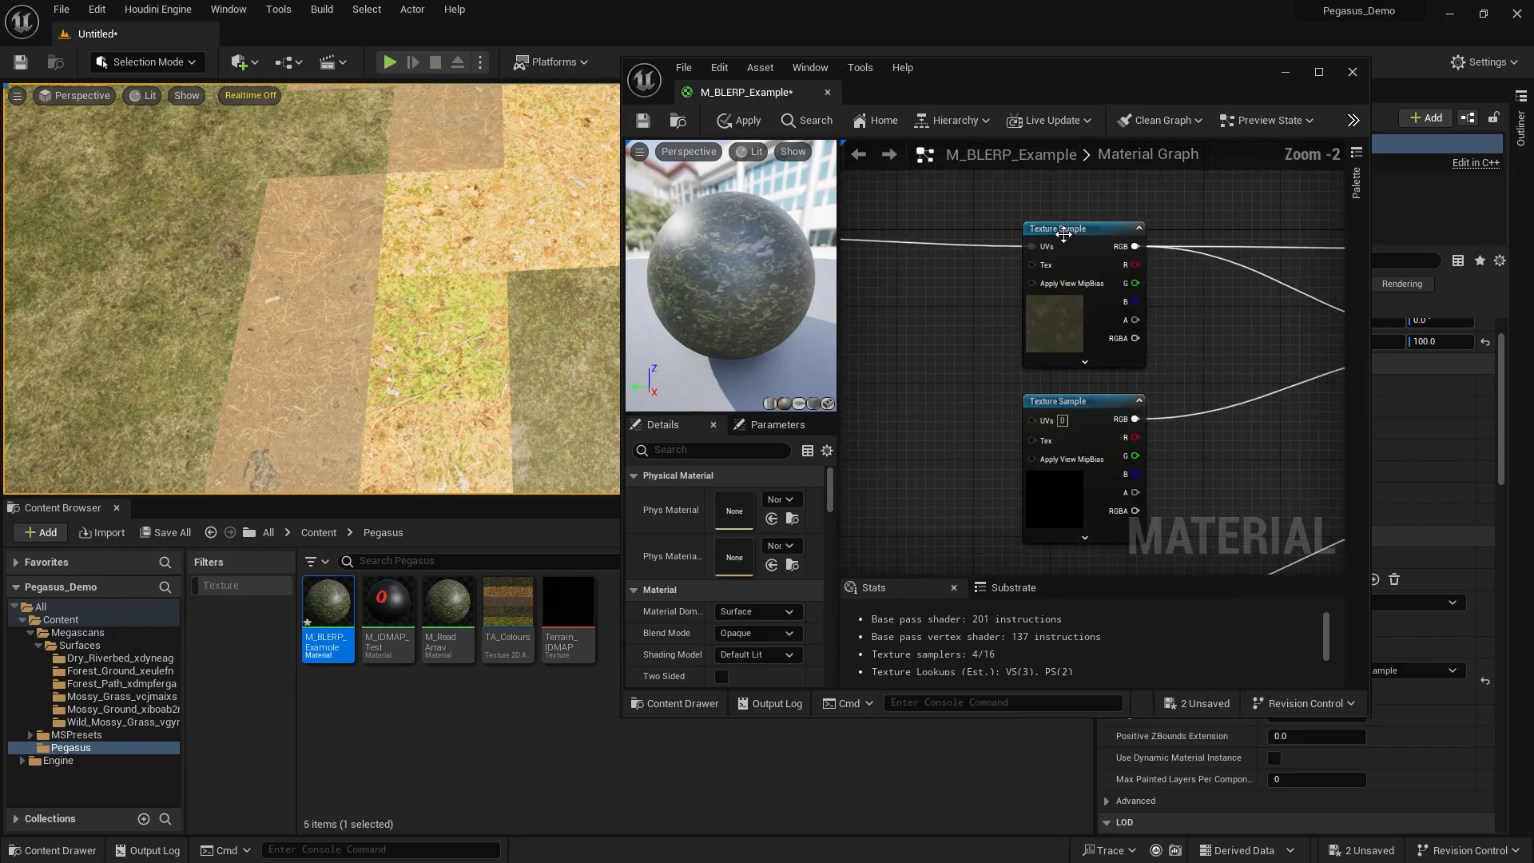
Review the four stacked Texture Samples and their connections.
scroll(1062, 238, up, 1)
drag(975, 207, 1132, 434)
scroll(1118, 329, down, 2)
right_drag(1177, 464, 1168, 340)
click(1117, 391)
right_drag(1117, 390, 1117, 251)
click(1132, 388)
drag(1039, 419, 1038, 428)
right_drag(1011, 366, 1059, 407)
click(1021, 346)
right_drag(1020, 346, 1019, 341)
Review the Landscape Coords, Tiling and Multiply nodes that feed the Append node.
scroll(1020, 341, down, 3)
right_drag(959, 289, 1217, 293)
drag(1215, 298, 1049, 366)
right_drag(1123, 278, 1172, 331)
scroll(1106, 310, up, 2)
scroll(1110, 335, up, 1)
right_drag(1211, 225, 1259, 224)
drag(1252, 218, 1016, 329)
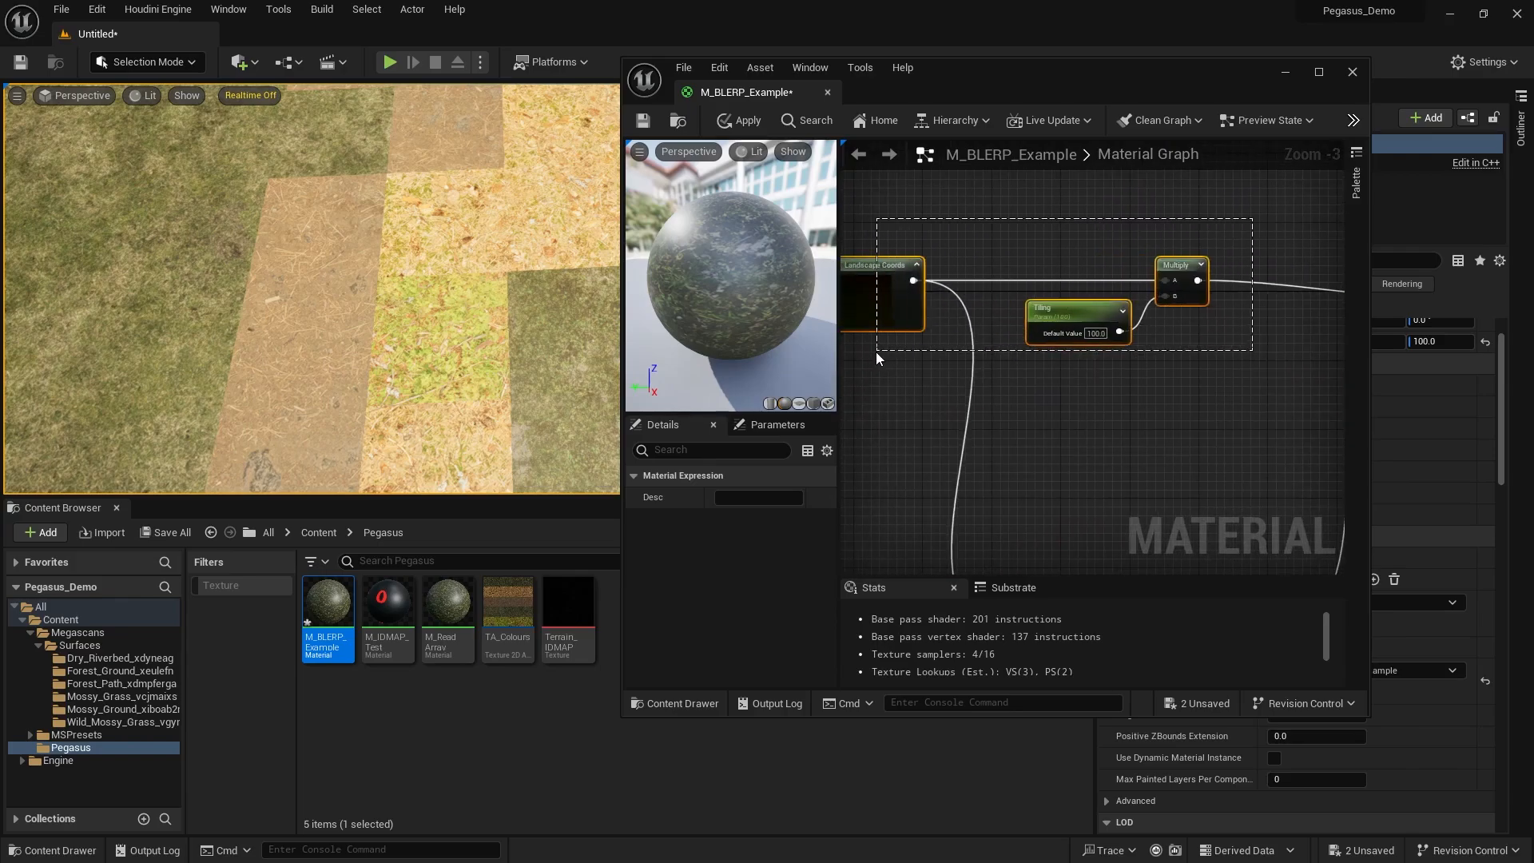
drag(876, 351, 993, 346)
right_drag(1150, 360, 987, 343)
click(1067, 339)
scroll(1069, 338, down, 1)
right_drag(1069, 338, 1001, 315)
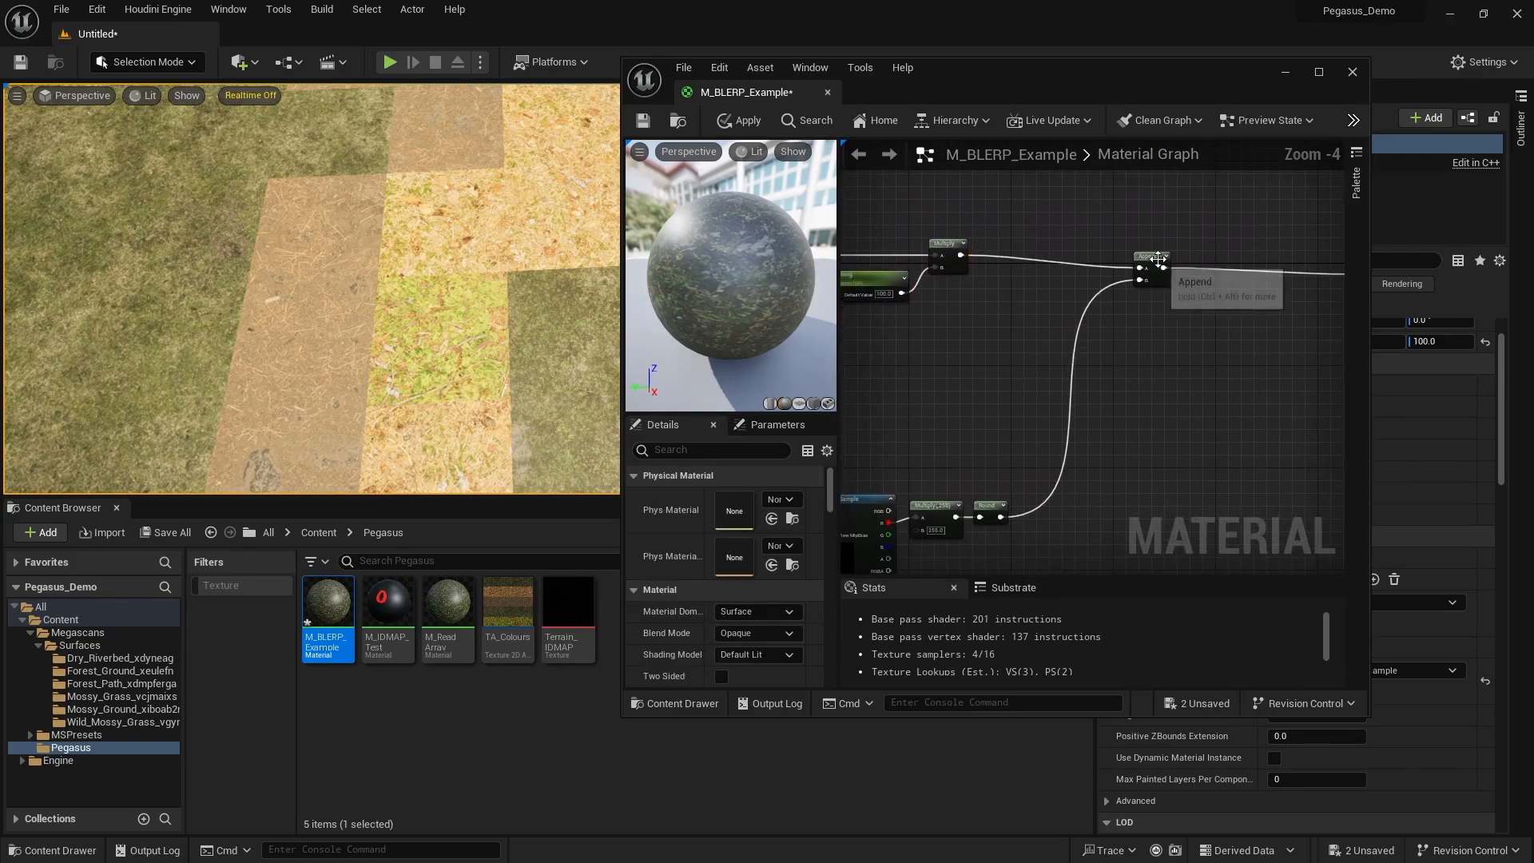
Disconnect both inputs and the output of the Append node and reposition it beside the tiling Multiply.
alt+click(1163, 268)
alt+click(1139, 267)
drag(1148, 258, 1090, 367)
click(1056, 290)
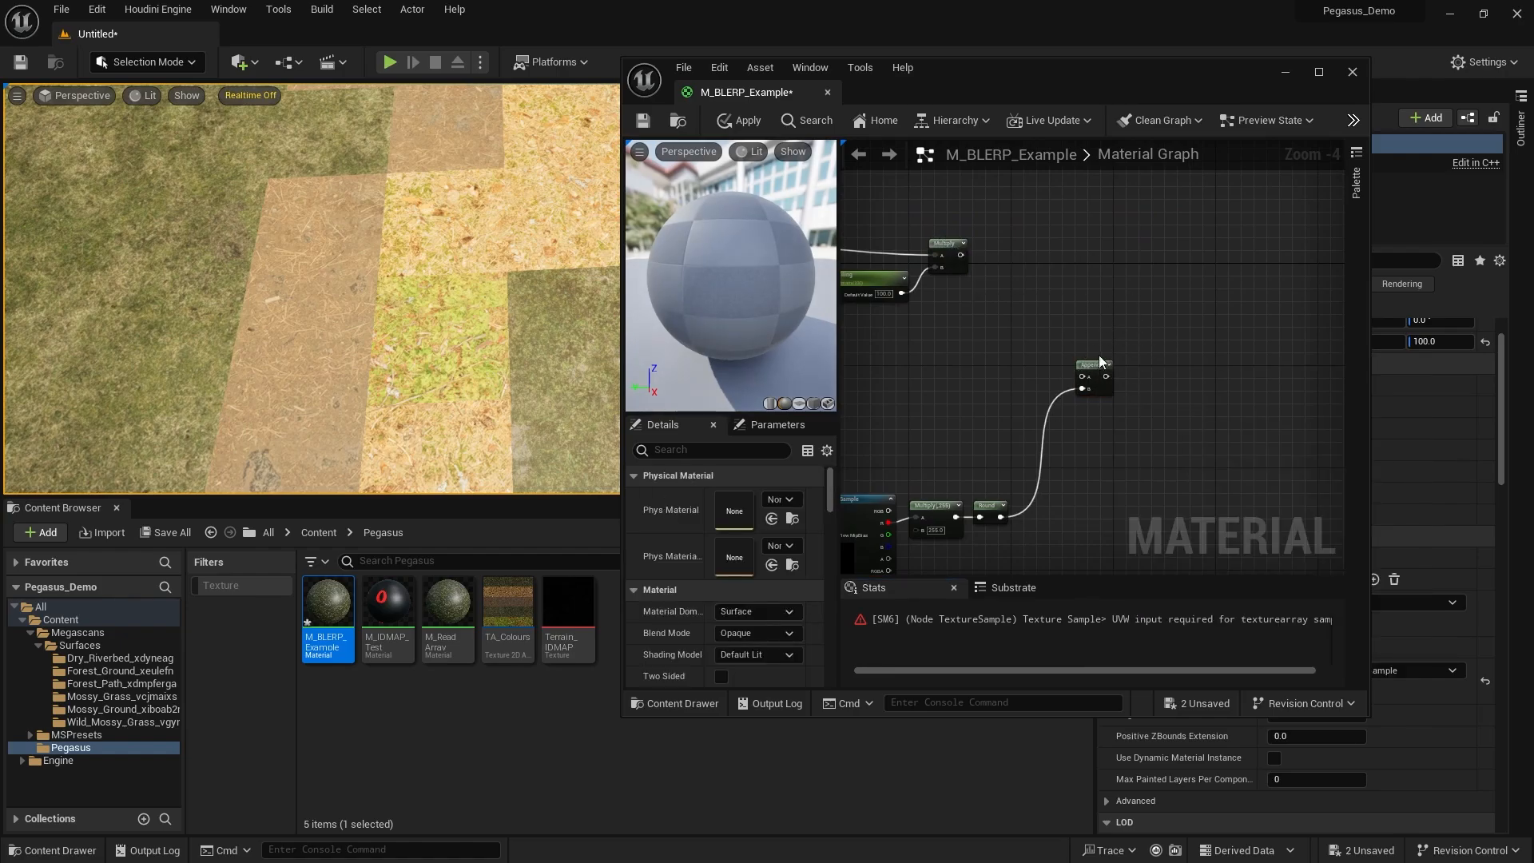
alt+click(1082, 388)
drag(1089, 376, 1140, 254)
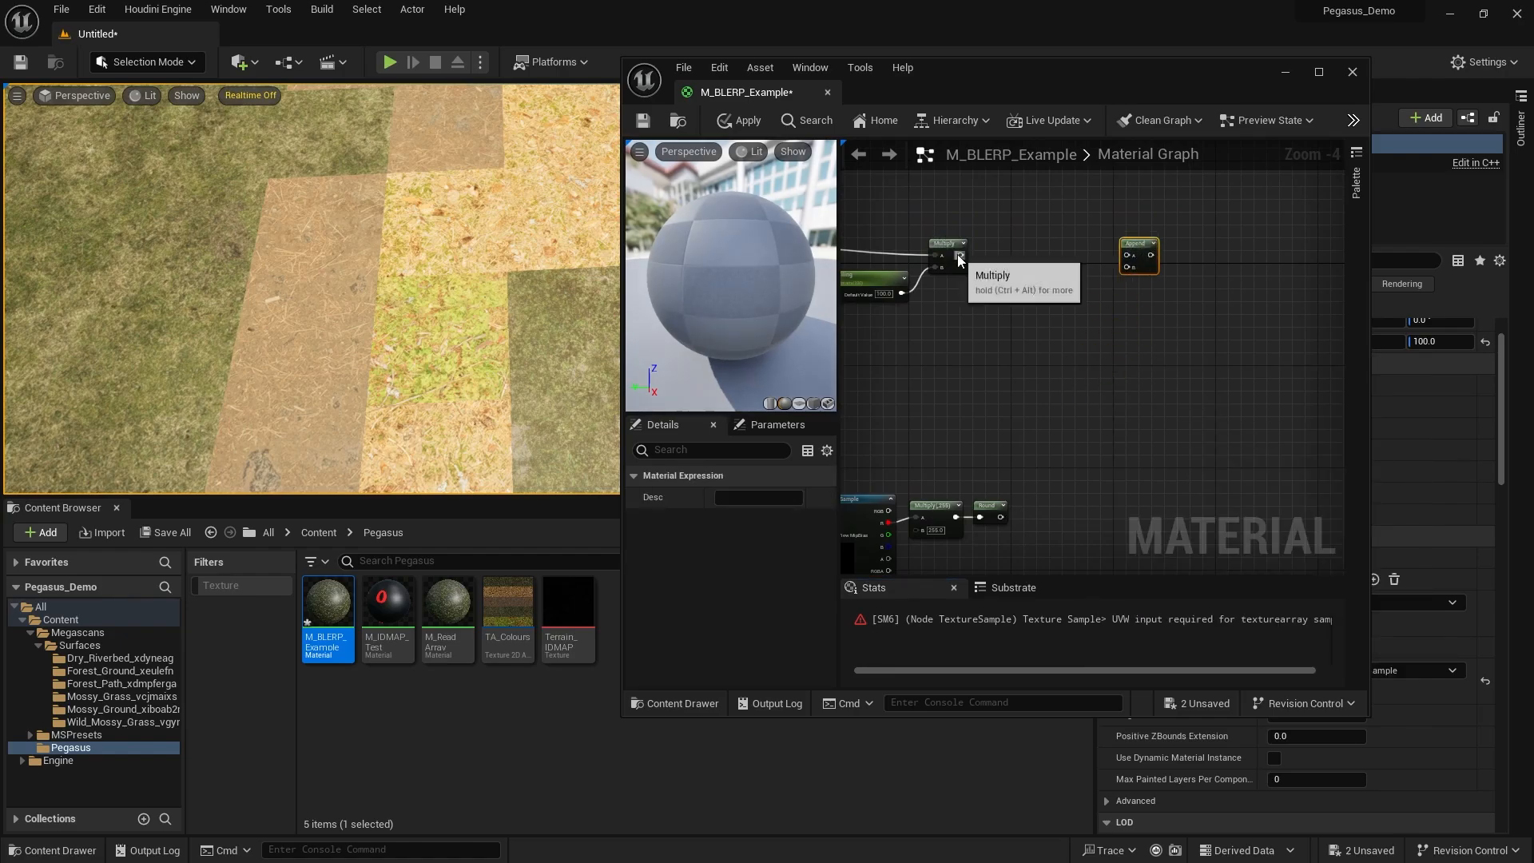
Connect the tiling Multiply to input A of Append and its output to the top Texture Sample's UVs.
drag(959, 256, 1126, 255)
right_drag(1154, 248, 1003, 248)
drag(1203, 275, 1109, 262)
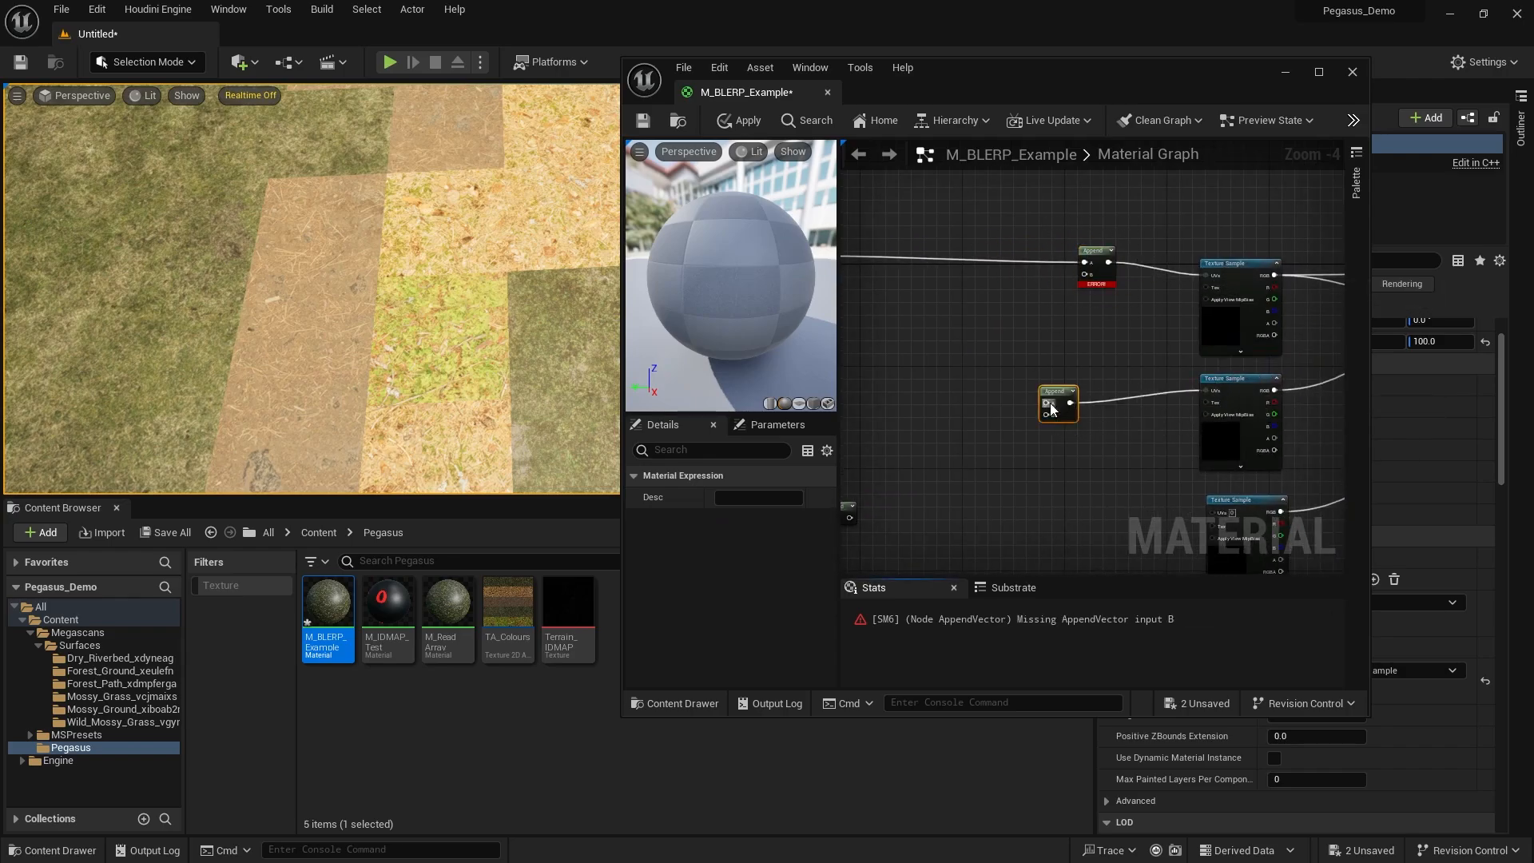
Copy the Append node for the other three Texture Samples, wiring the tiling Multiply to each input A and each output to the sample's UVs.
drag(1052, 409, 1042, 322)
drag(1075, 254, 1084, 256)
right_drag(1155, 364, 906, 245)
drag(1005, 319, 1079, 272)
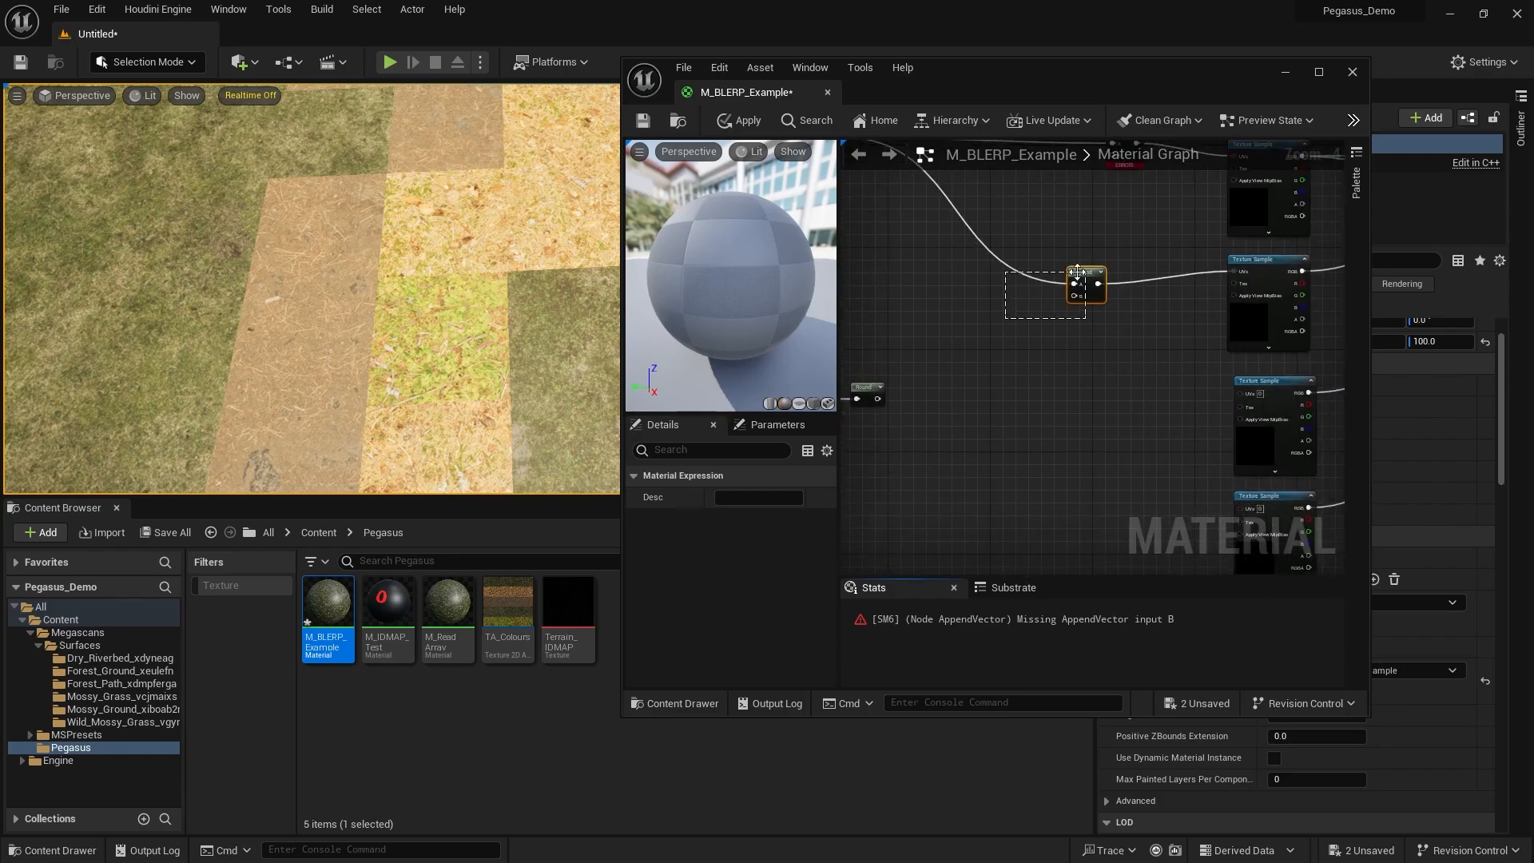
key(ctrl+c)
key(ctrl+v)
drag(1240, 393, 1127, 384)
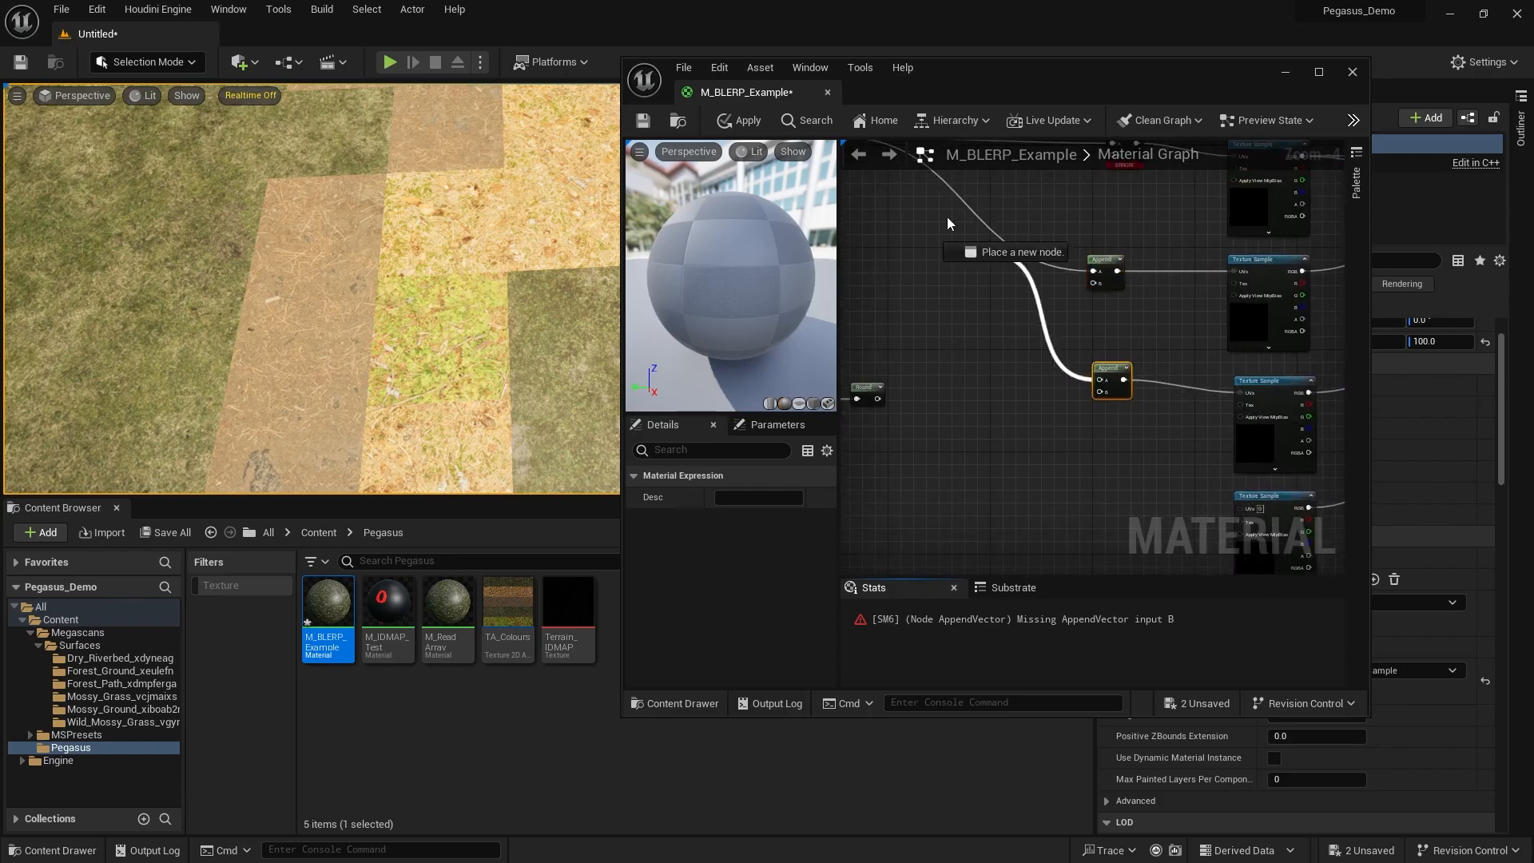
drag(946, 217, 985, 182)
right_drag(1214, 423, 1027, 352)
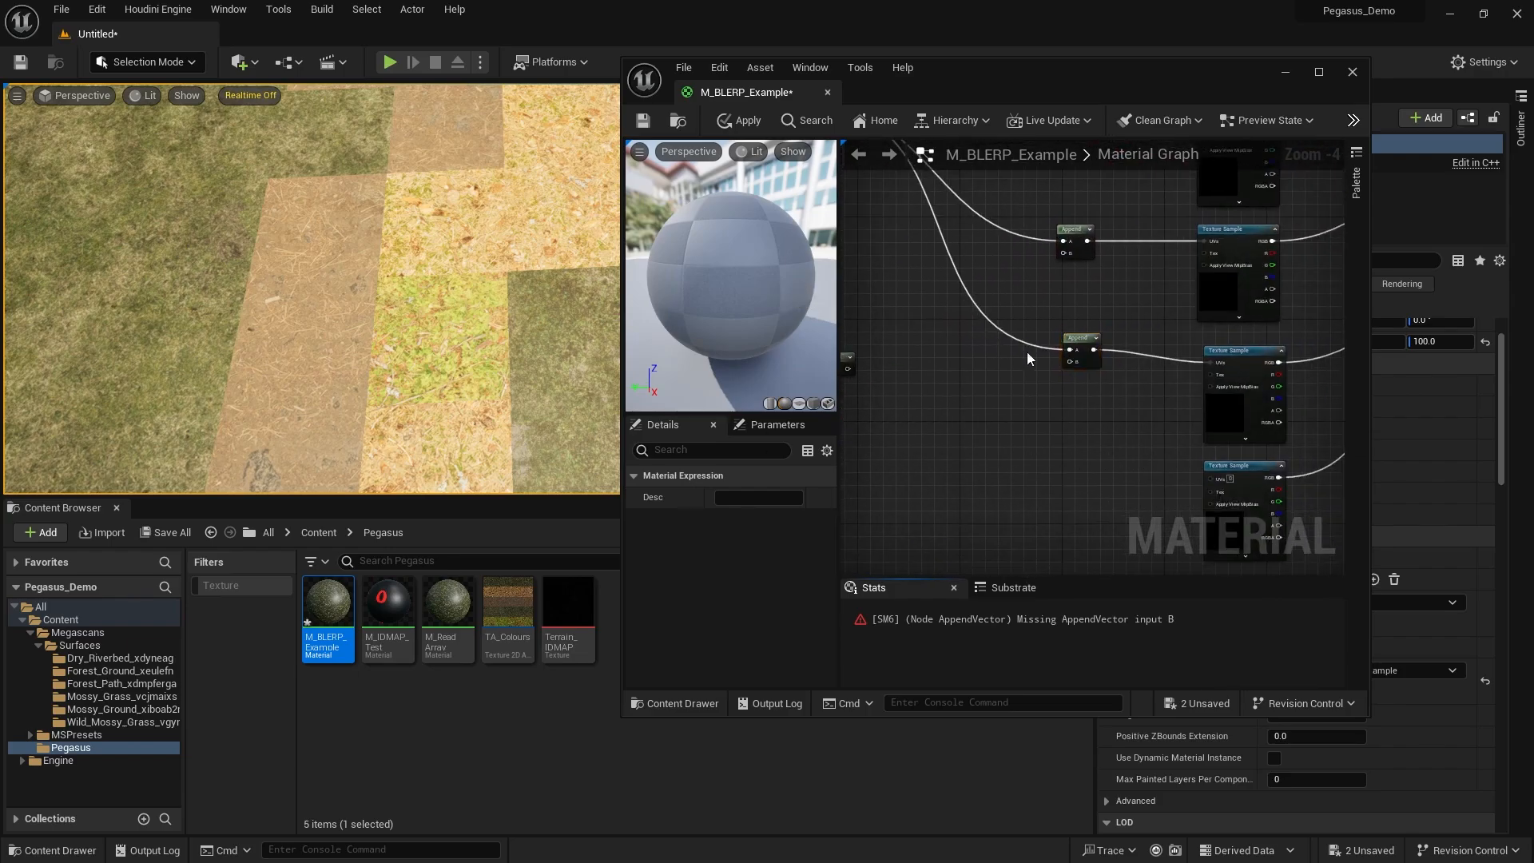
right_drag(1171, 454, 1211, 398)
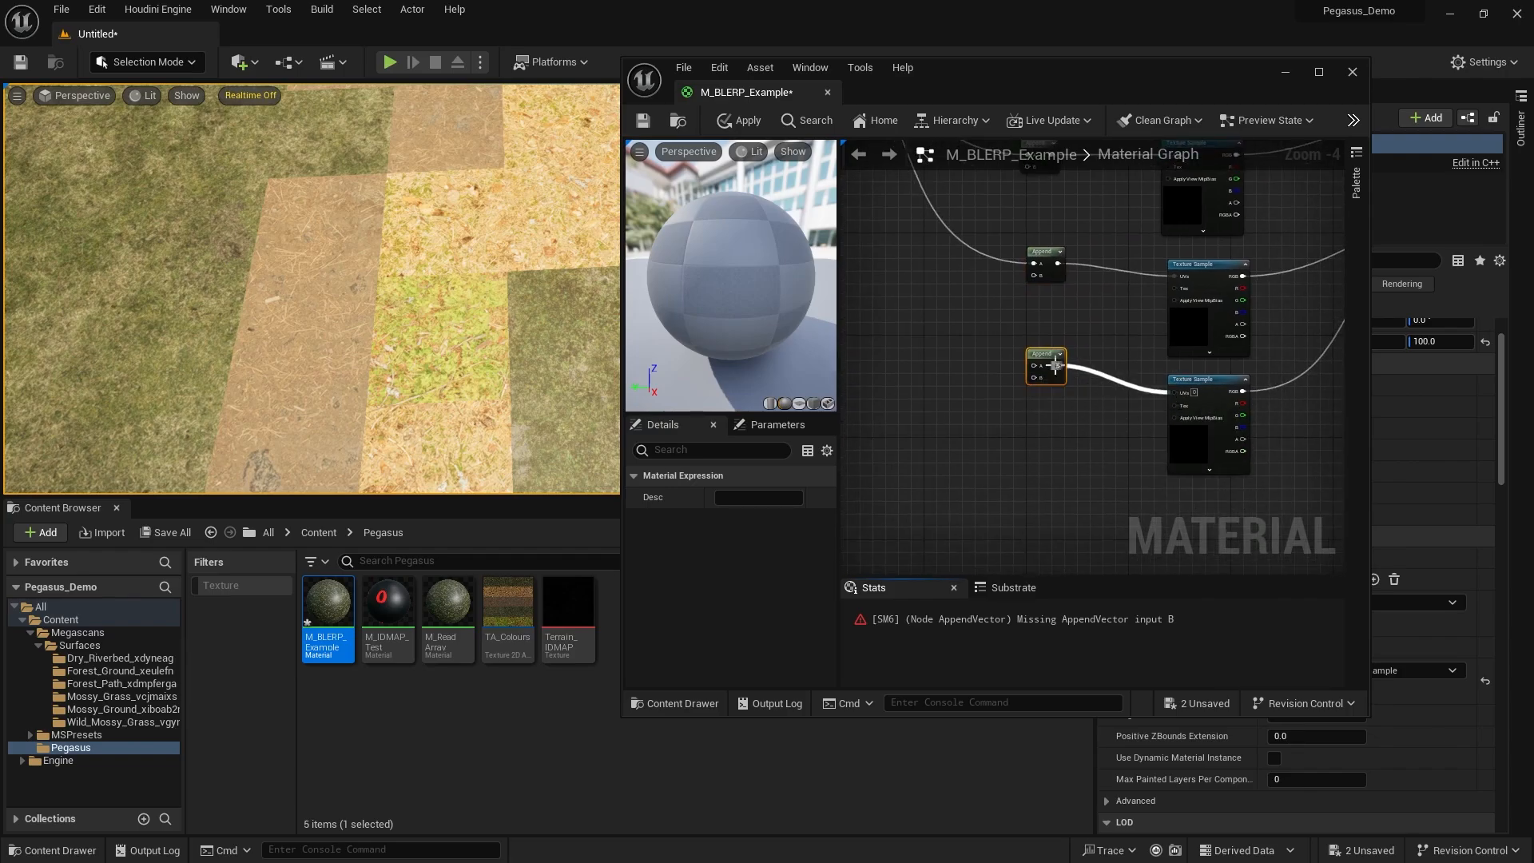
drag(935, 236, 1001, 246)
Review the four Append nodes and their shared link back to the tiling Multiply.
right_drag(1201, 328, 1037, 236)
click(1019, 264)
scroll(1088, 222, up, 5)
click(1075, 306)
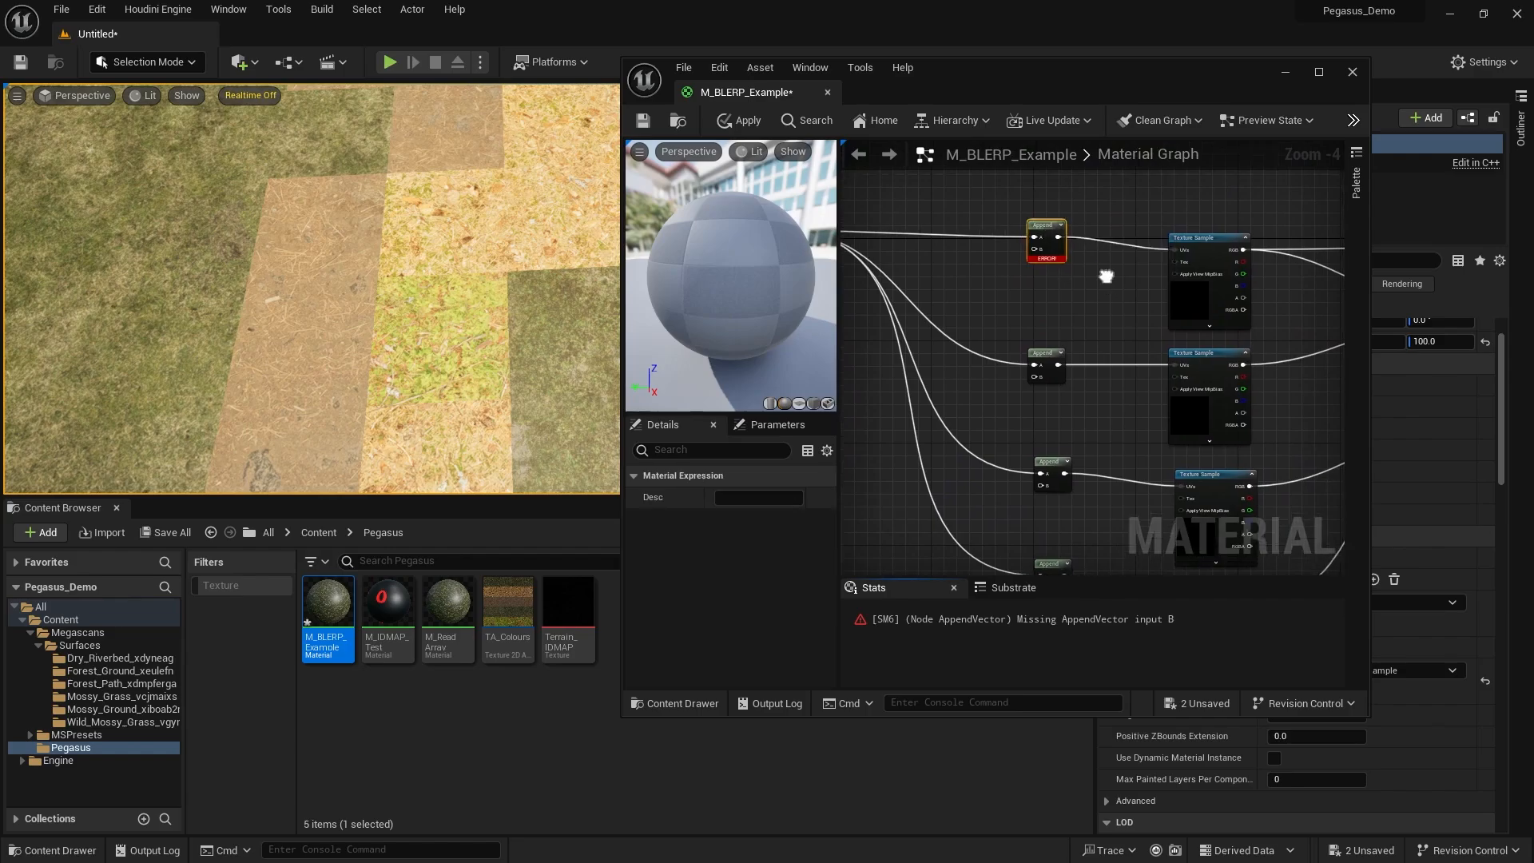
right_drag(1074, 306, 1086, 285)
mouse_move(894, 268)
right_down()
mouse_move(1122, 279)
mouse_move(882, 261)
right_up()
click(1126, 366)
scroll(948, 379, down, 2)
right_drag(948, 380, 1112, 260)
scroll(1015, 270, down, 2)
right_drag(1015, 269, 1240, 289)
right_drag(1038, 311, 1225, 286)
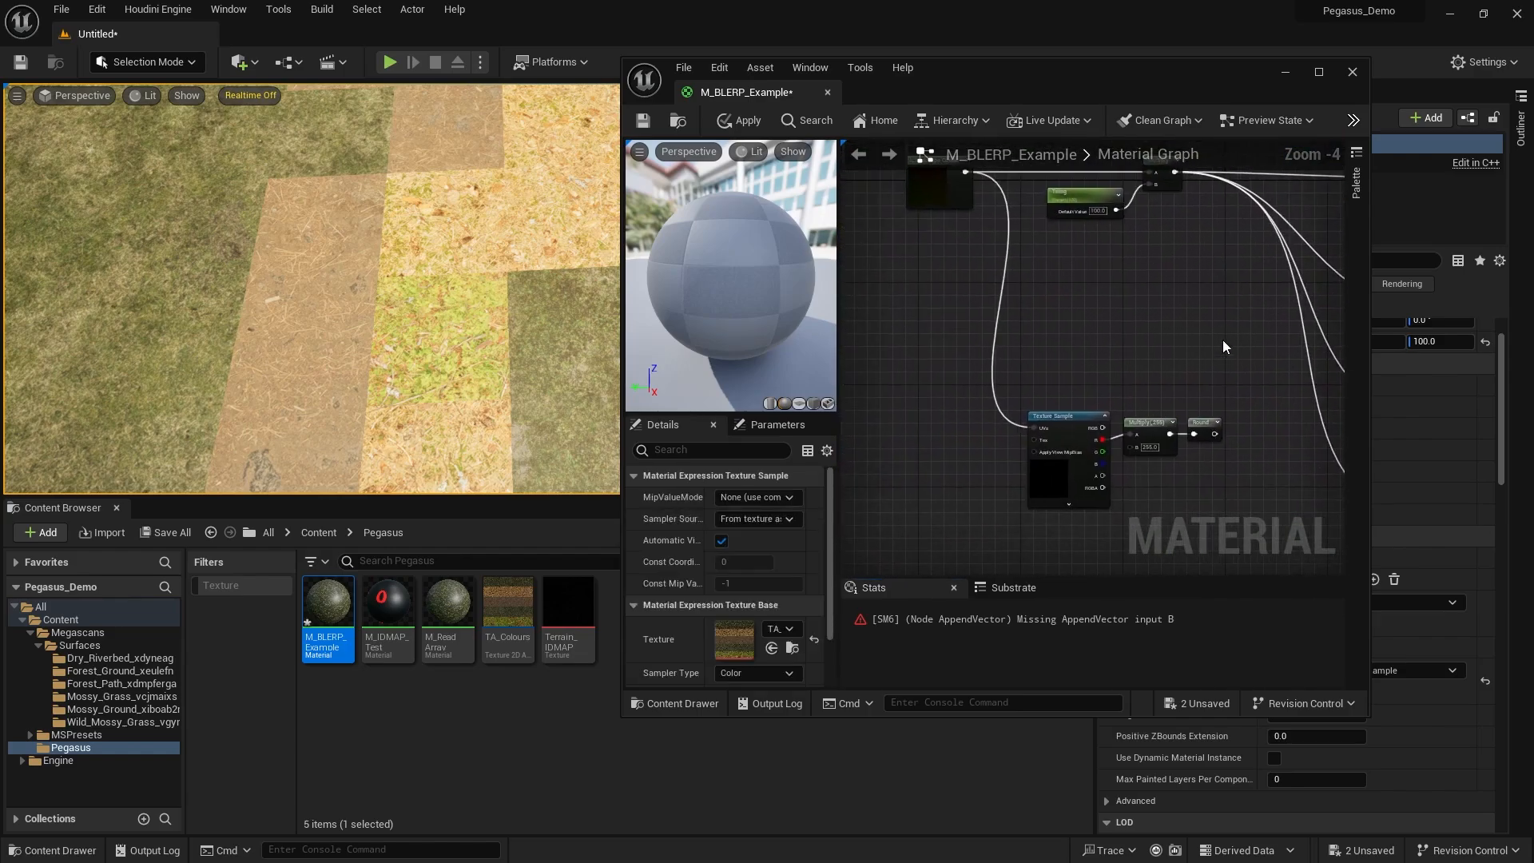
Examine the ID map Texture Sample's settings and its chain through Multiply(,255) and Round.
drag(1005, 379, 1226, 443)
right_drag(1214, 437, 1121, 397)
right_drag(1068, 345, 1047, 301)
scroll(1024, 382, up, 3)
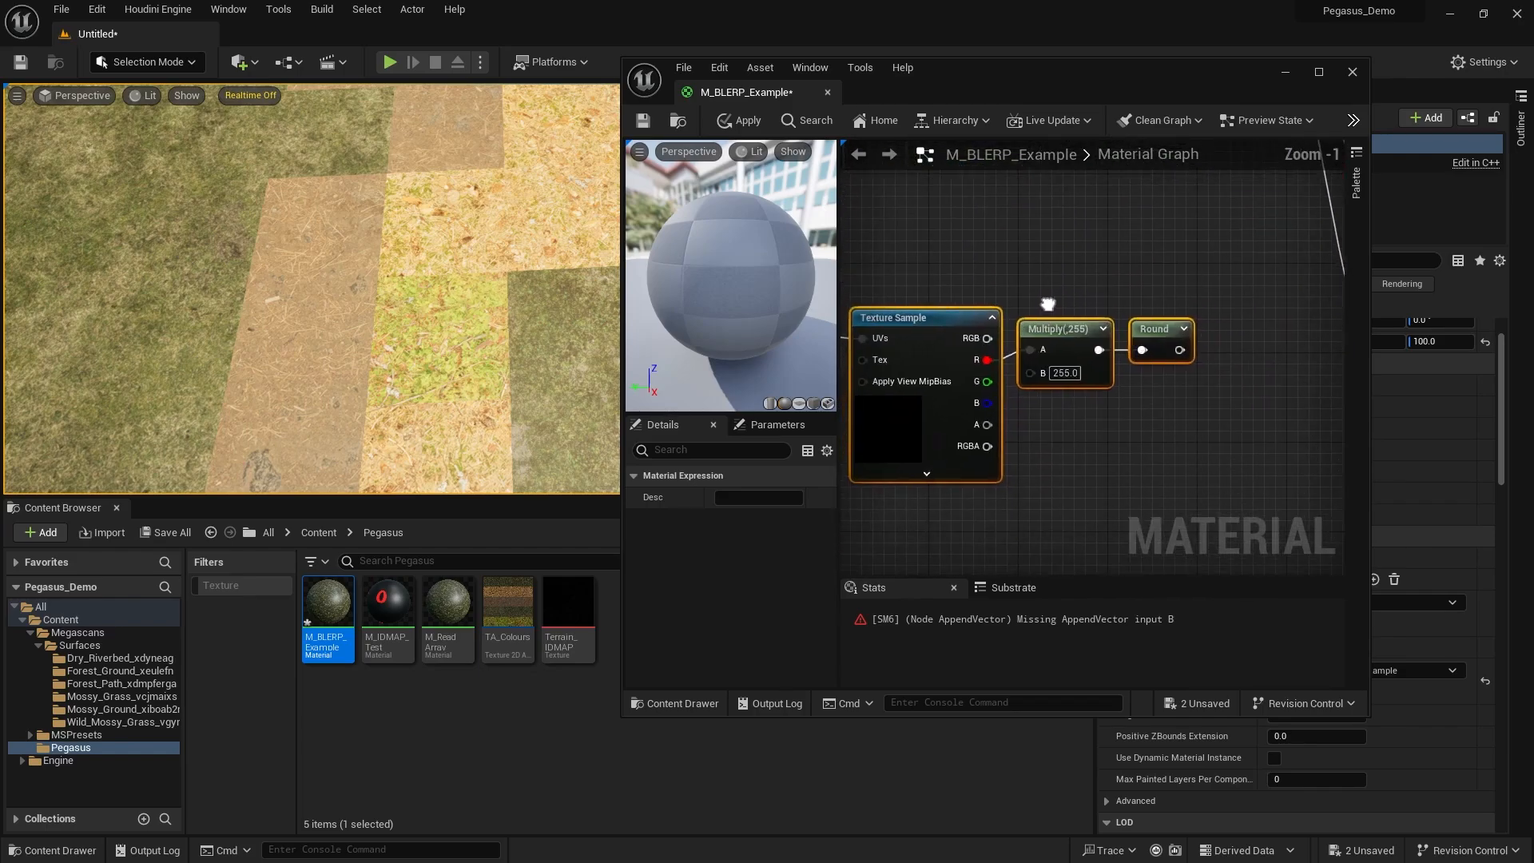
drag(1219, 308, 1035, 372)
right_drag(1034, 374, 1107, 385)
drag(1283, 431, 1105, 322)
drag(1025, 262, 957, 377)
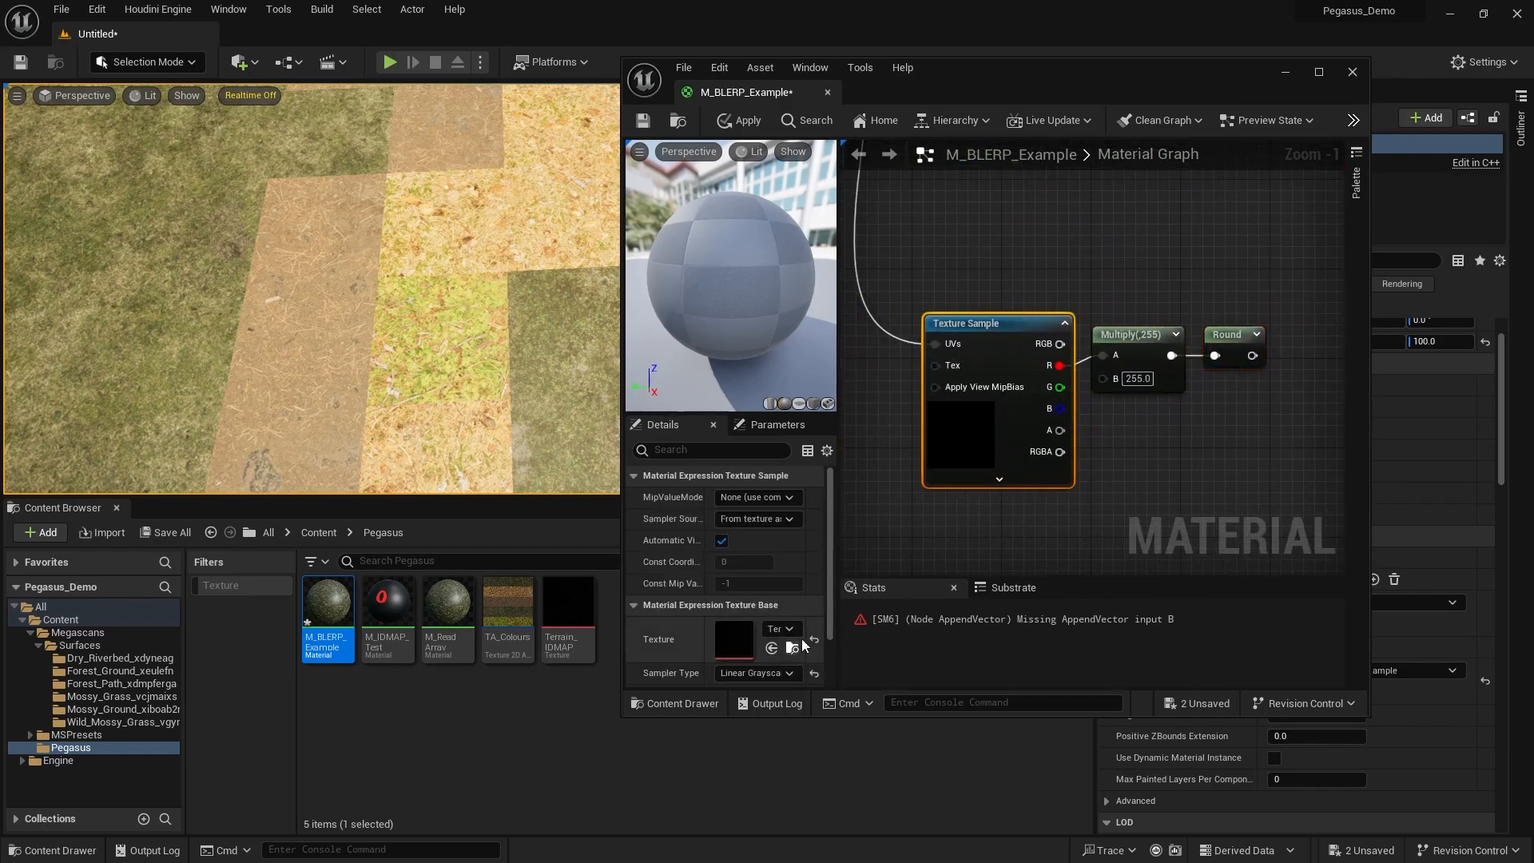
scroll(759, 620, down, 1)
drag(1020, 317, 1010, 336)
right_drag(1033, 346, 1054, 316)
scroll(1053, 316, down, 1)
drag(1015, 277, 925, 375)
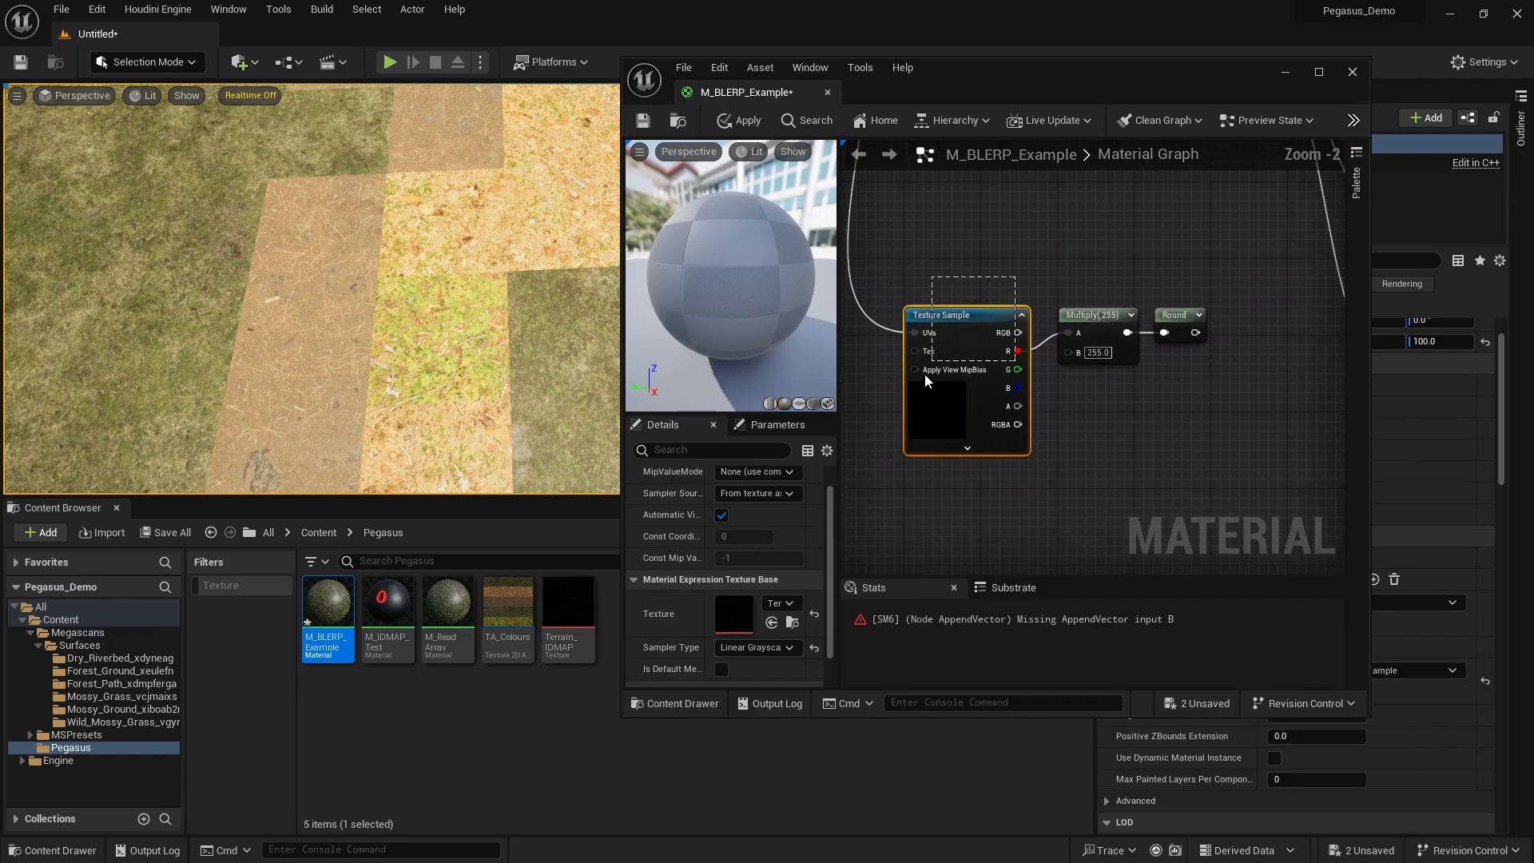
scroll(1075, 346, down, 2)
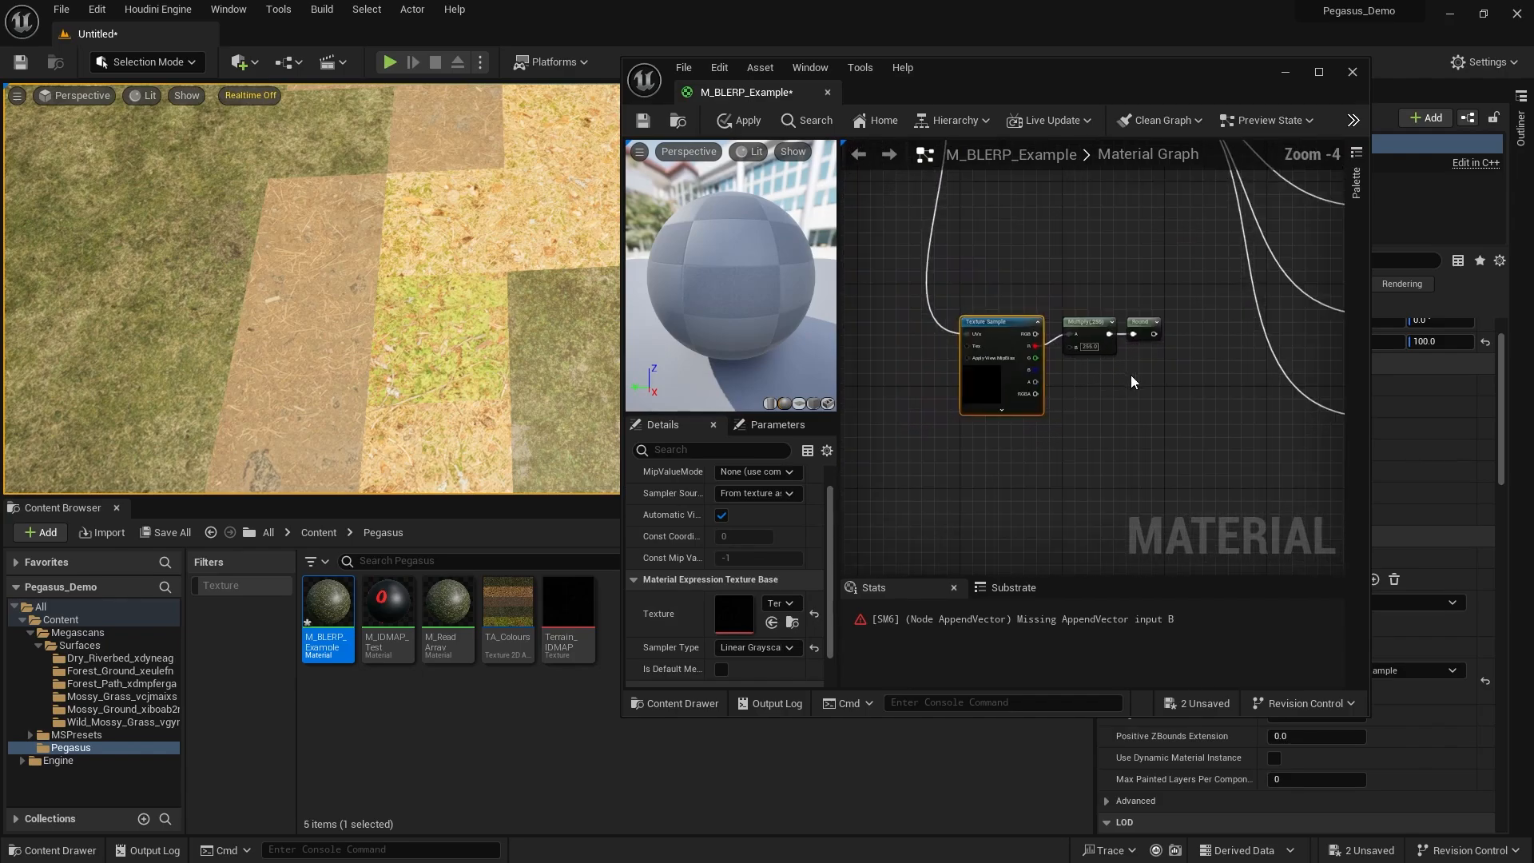
Copy the ID map Texture Sample, Multiply(,255) and Round chain and place the copy below the original.
right_drag(1158, 380, 1124, 414)
drag(1147, 415, 997, 337)
right_drag(1068, 294, 1046, 244)
key(ctrl+v)
drag(938, 409, 974, 399)
Copy both ID map chains together and align the new pair underneath, making a column of four chains.
right_drag(1156, 480, 1152, 413)
drag(1152, 414, 962, 226)
key(ctrl+v)
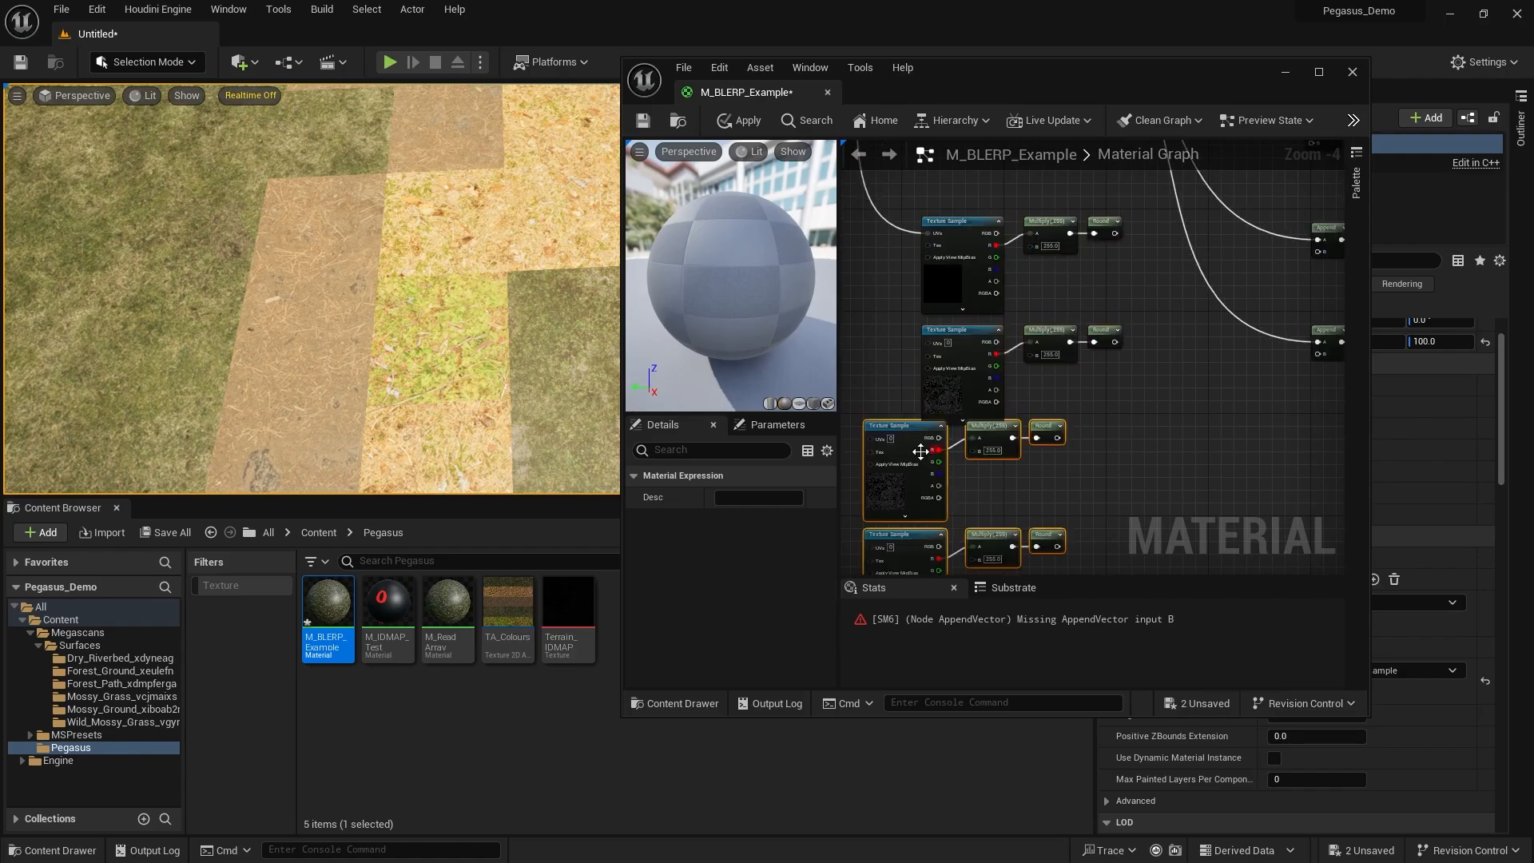
drag(920, 475, 965, 494)
click(1149, 368)
Connect the four Round outputs, in order from the top, to input B of the four Append nodes.
right_drag(1190, 200, 1048, 410)
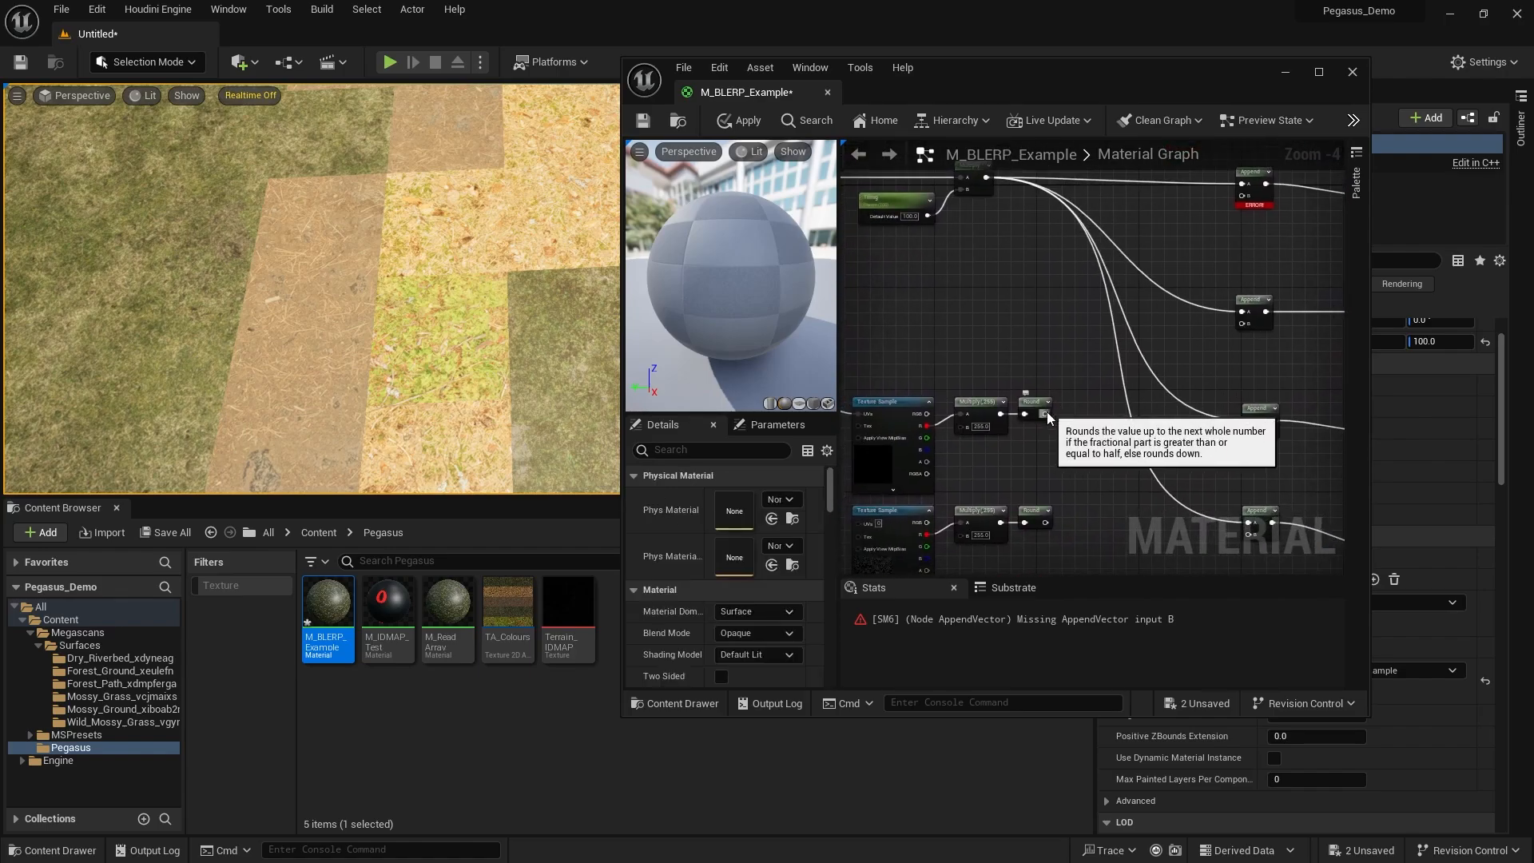
drag(1048, 410, 1242, 196)
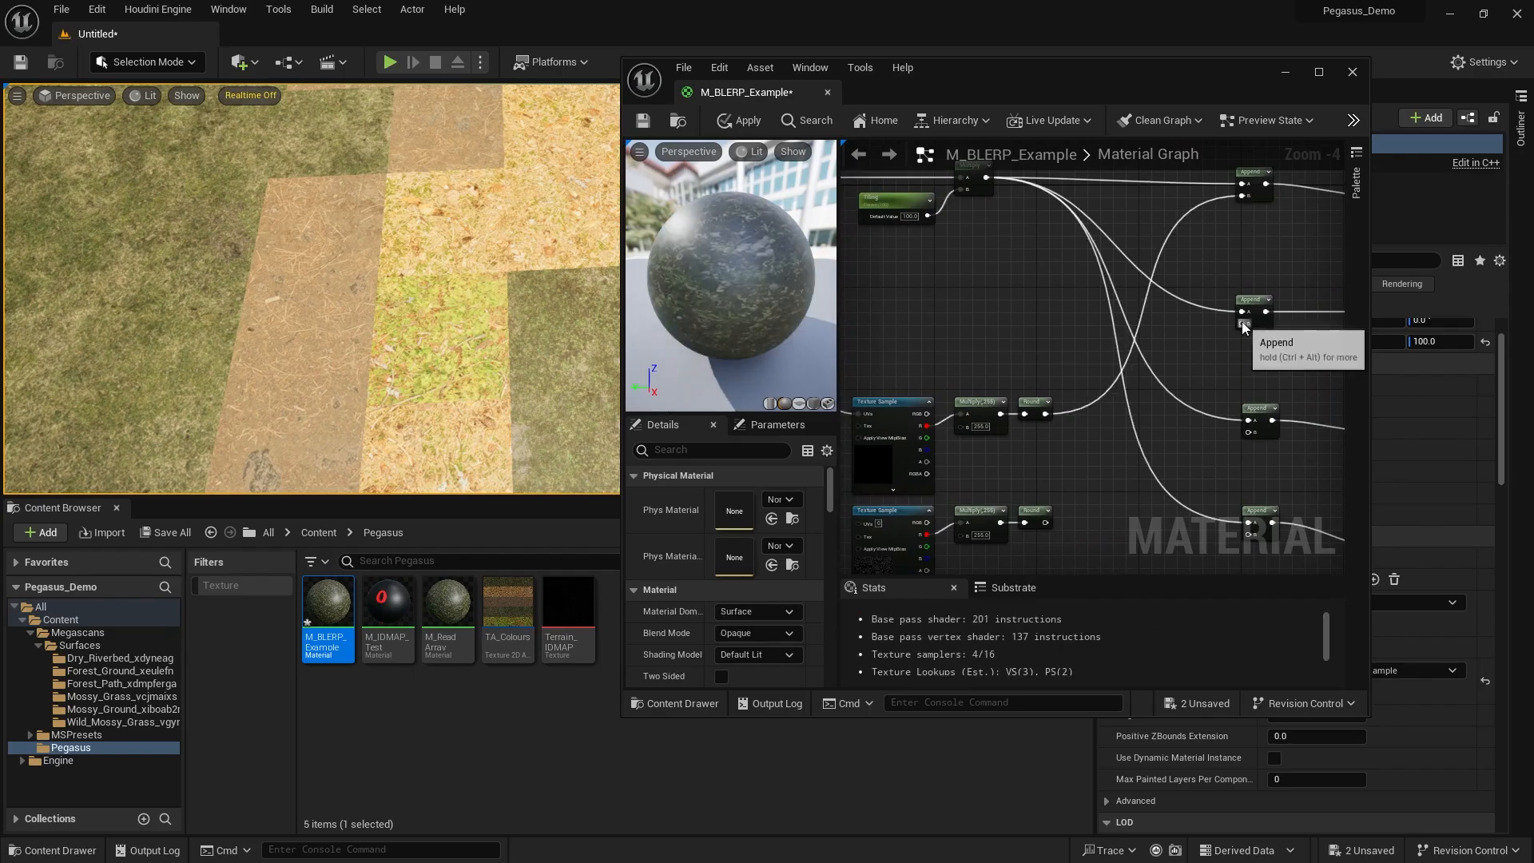
drag(1242, 324, 1045, 523)
right_drag(1248, 425, 1292, 317)
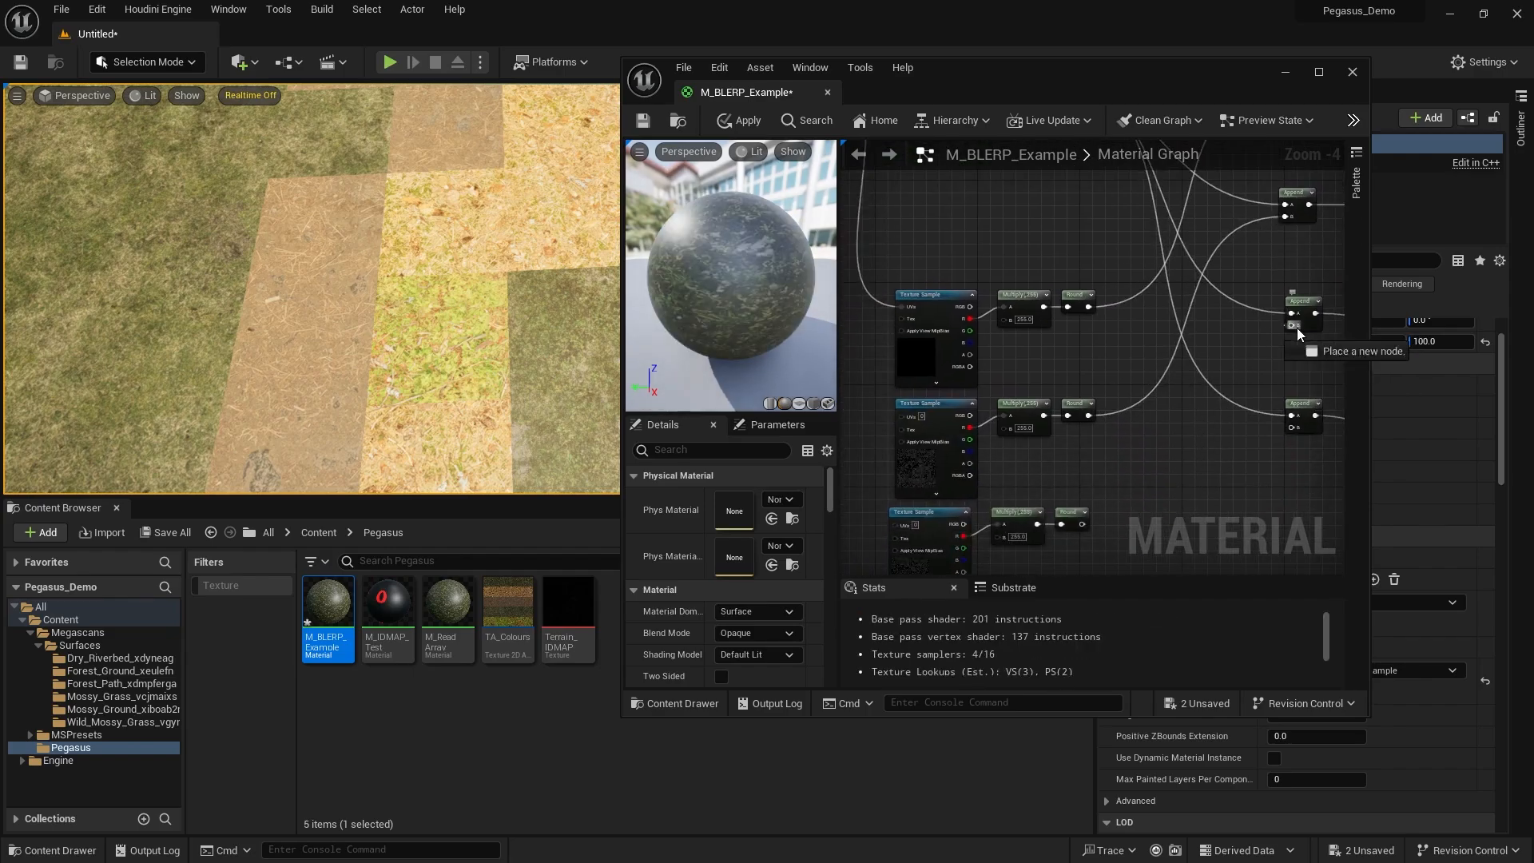
drag(1295, 324, 1083, 524)
right_drag(1285, 443, 1272, 321)
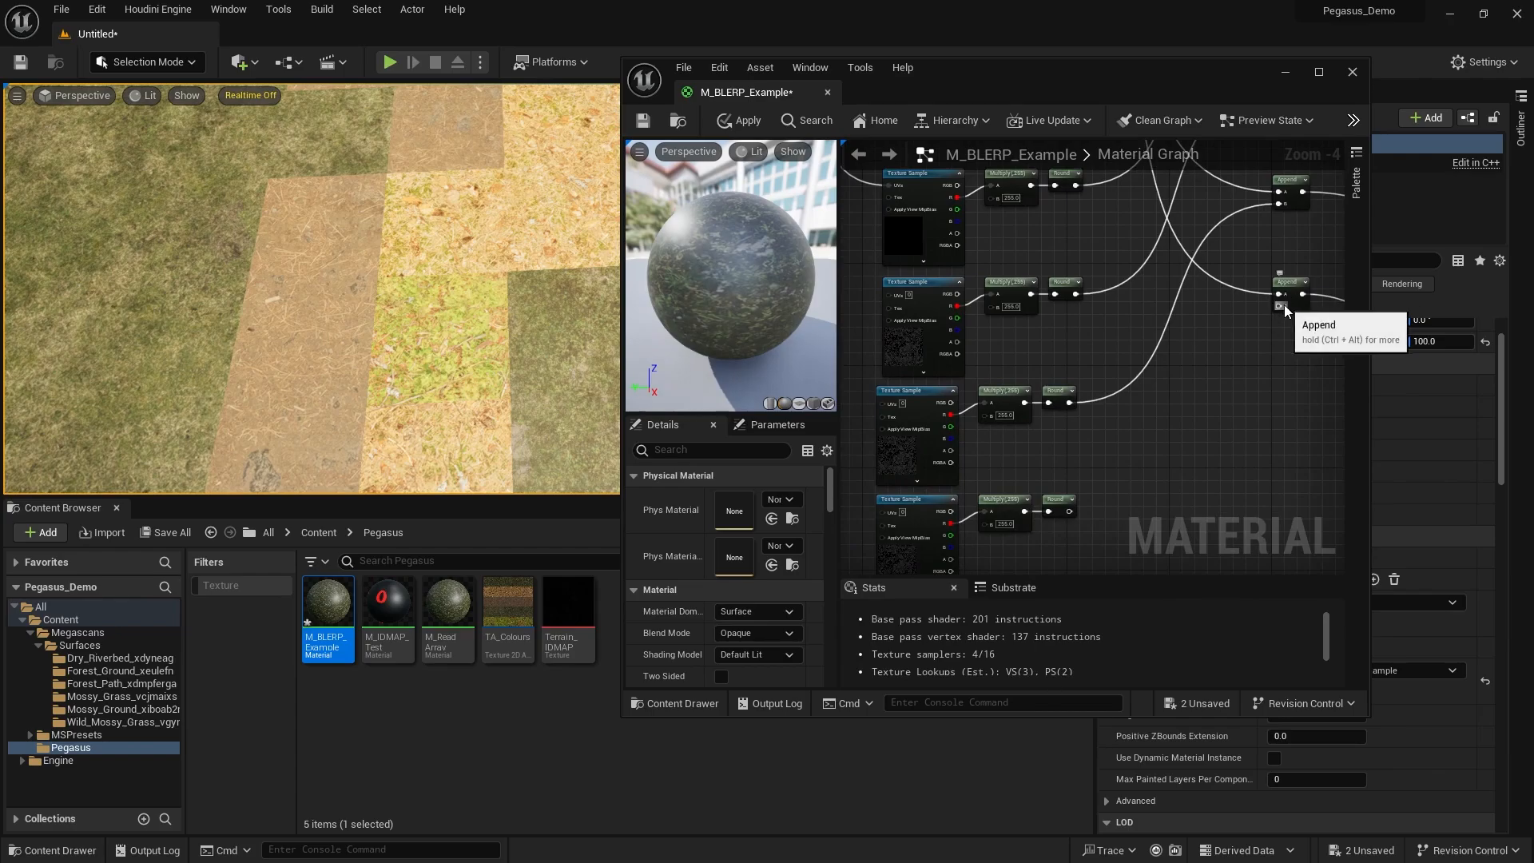
drag(1278, 306, 1069, 512)
Review the completed graph, focusing on the four texture array samples that feed the Lerp nodes.
scroll(1104, 414, down, 2)
right_drag(1104, 414, 1000, 488)
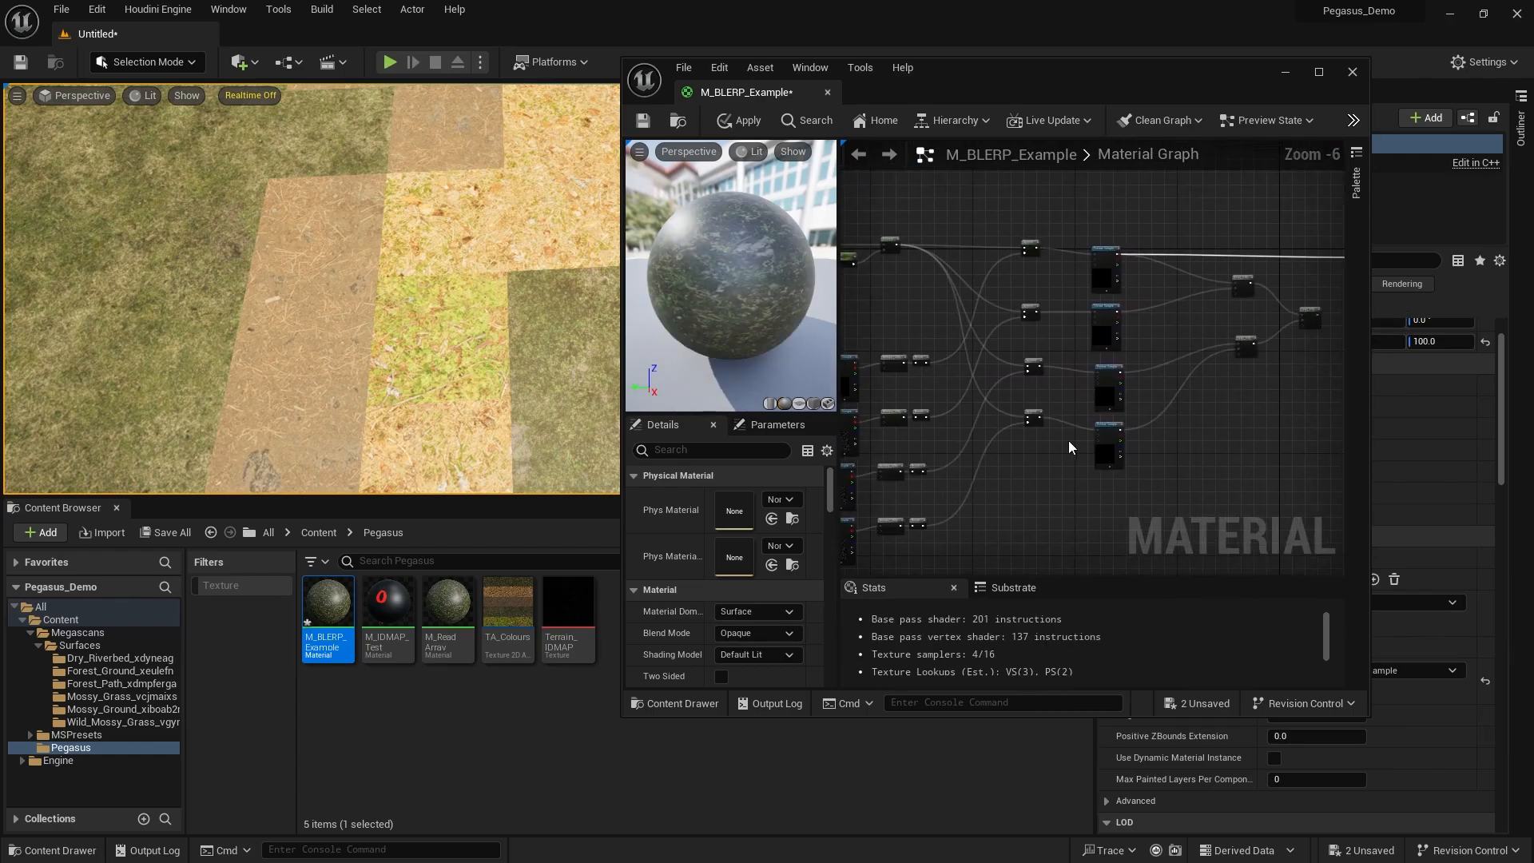
scroll(1134, 280, up, 2)
scroll(1136, 276, down, 1)
right_drag(1185, 227, 1145, 183)
drag(1146, 223, 1033, 518)
right_drag(1175, 457, 1085, 505)
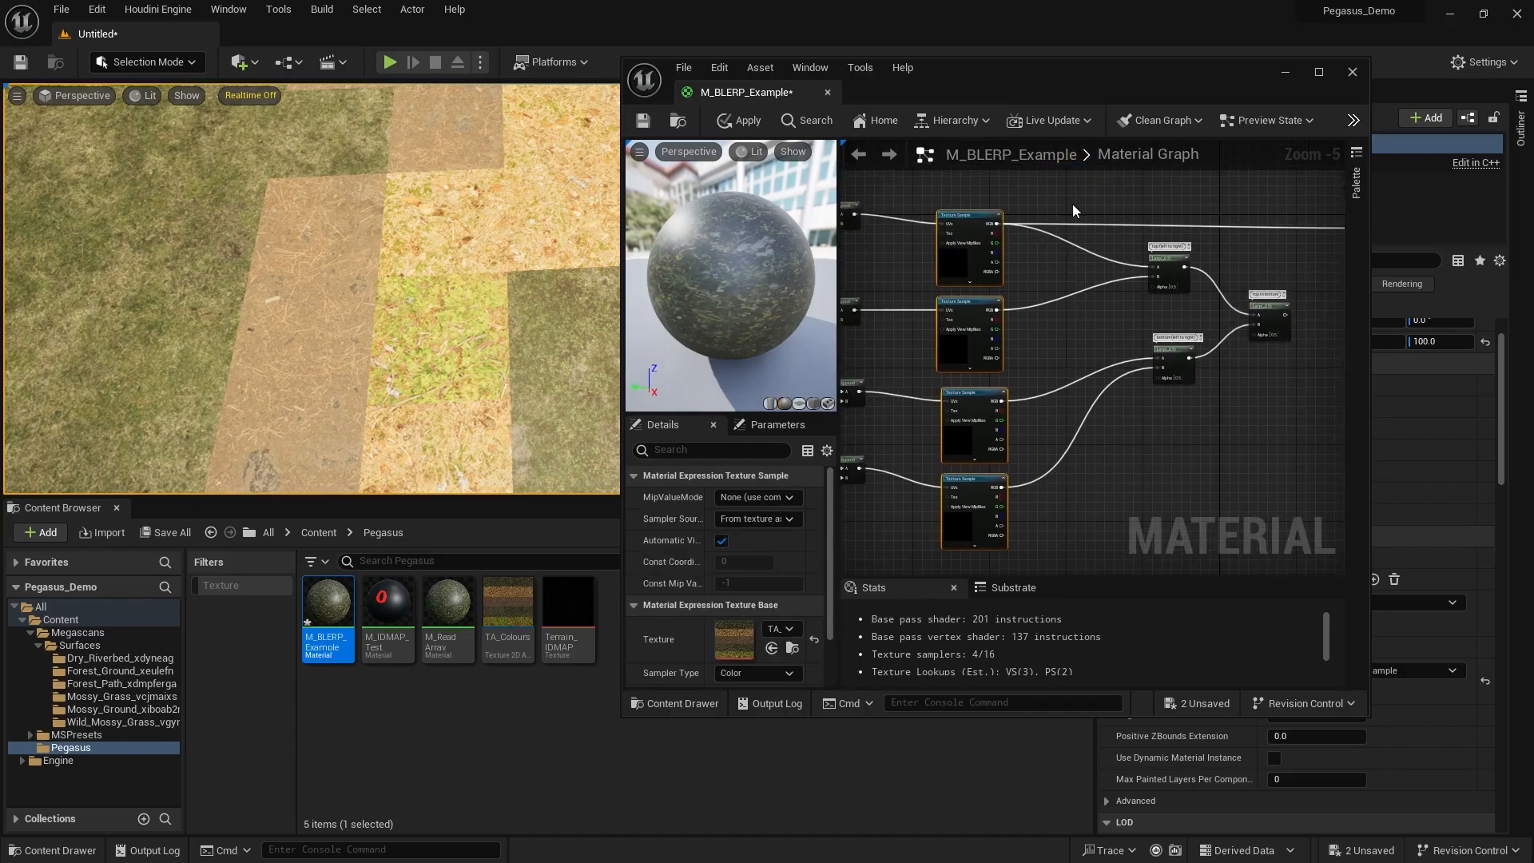
drag(932, 537, 931, 538)
Review the four ID map Texture Samples that supply the Append nodes.
mouse_move(908, 454)
right_down()
mouse_move(1095, 415)
mouse_move(1303, 324)
right_up()
mouse_move(1078, 321)
right_down()
mouse_move(1160, 308)
mouse_move(1108, 354)
mouse_move(1071, 339)
right_up()
scroll(1108, 354, down, 1)
scroll(1069, 338, up, 1)
right_drag(1088, 281, 1118, 229)
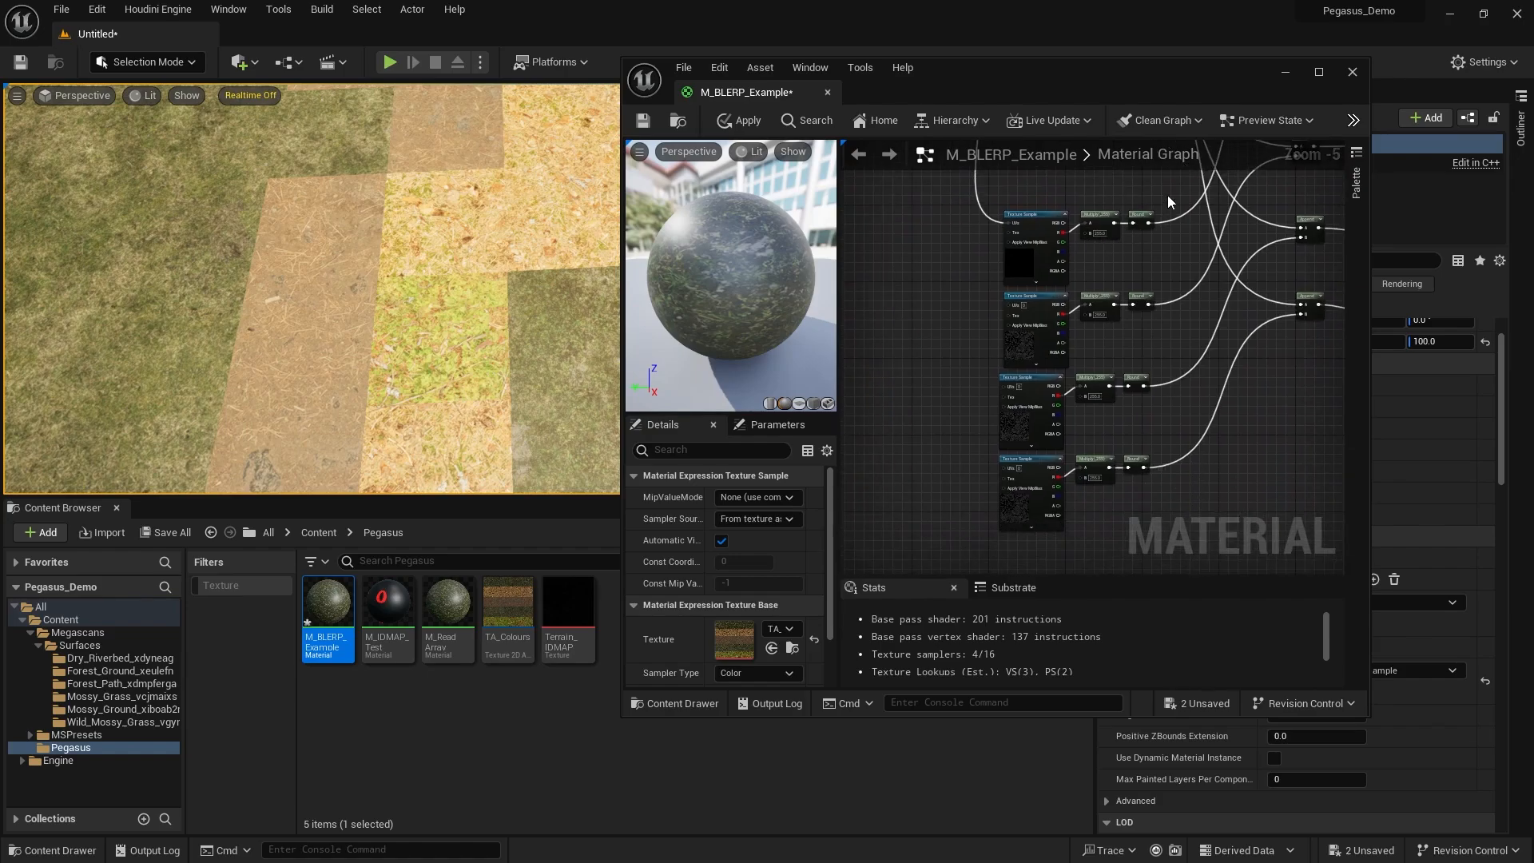
drag(1168, 191, 1059, 419)
drag(1045, 515, 1043, 518)
click(970, 313)
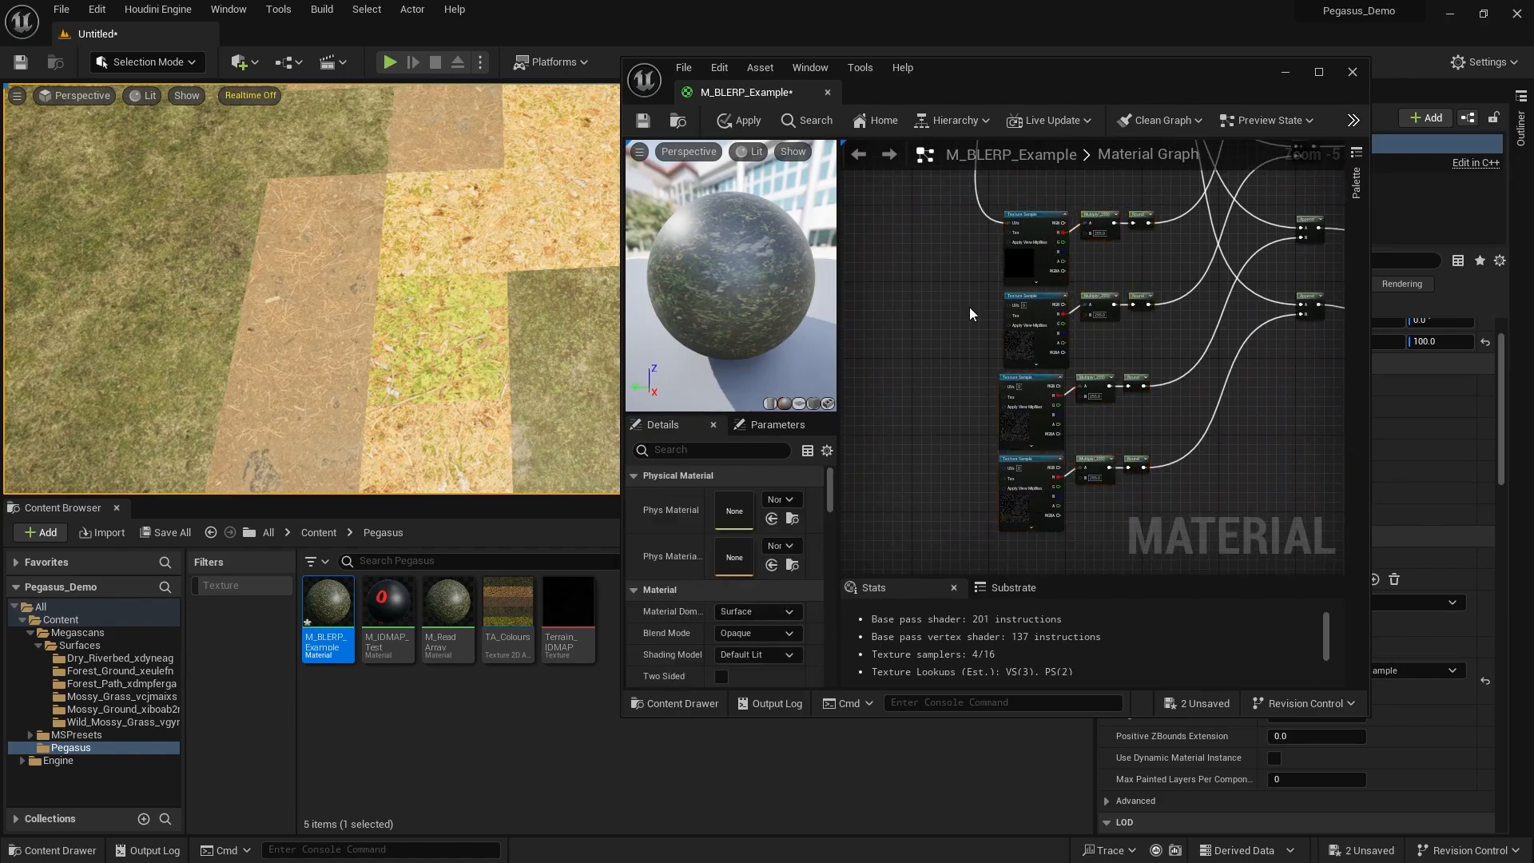
drag(989, 232, 1009, 512)
Move the Landscape Coords node farther left, widening the gap before the ID map Texture Samples.
right_drag(925, 402, 1001, 427)
scroll(1001, 428, down, 2)
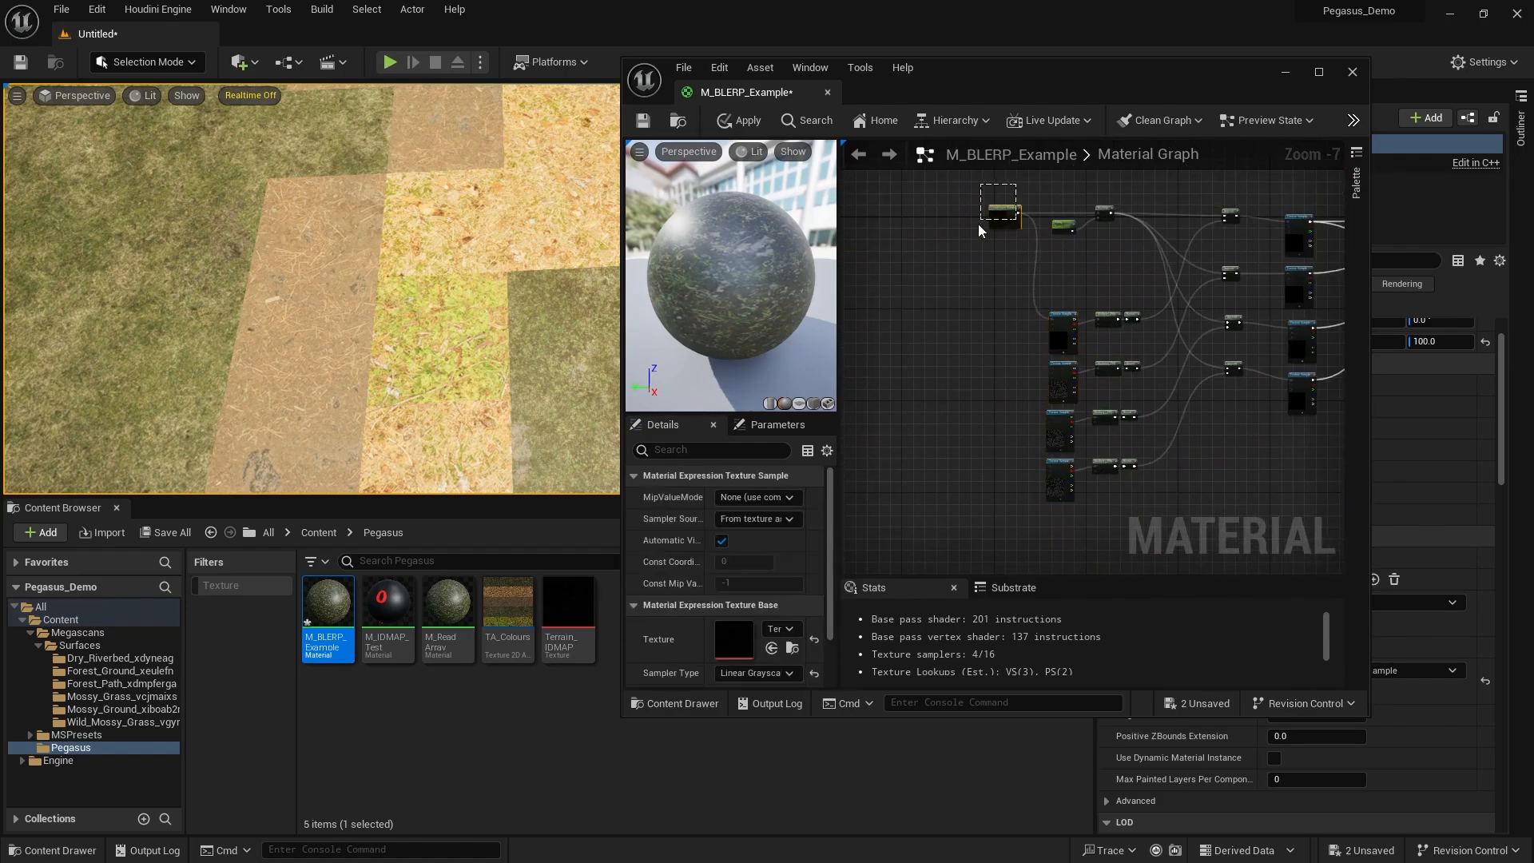
drag(978, 224, 977, 229)
drag(997, 220, 878, 228)
Examine the space and connections between Landscape Coords and the ID map chains.
scroll(903, 307, up, 2)
click(1066, 344)
right_drag(1121, 316, 1080, 360)
scroll(1084, 281, up, 2)
scroll(1137, 329, down, 1)
mouse_move(1121, 462)
right_down()
mouse_move(1123, 322)
mouse_move(1095, 209)
right_up()
right_drag(1107, 320, 1125, 442)
mouse_move(1146, 228)
right_down()
mouse_move(1134, 349)
mouse_move(1092, 378)
mouse_move(1037, 365)
mouse_move(1135, 395)
right_up()
click(1098, 319)
scroll(1070, 321, down, 2)
scroll(1009, 298, up, 2)
Insert an Add node with B at 1.0 between Landscape Coords and the UVs of the top ID map Texture Sample.
click(951, 283)
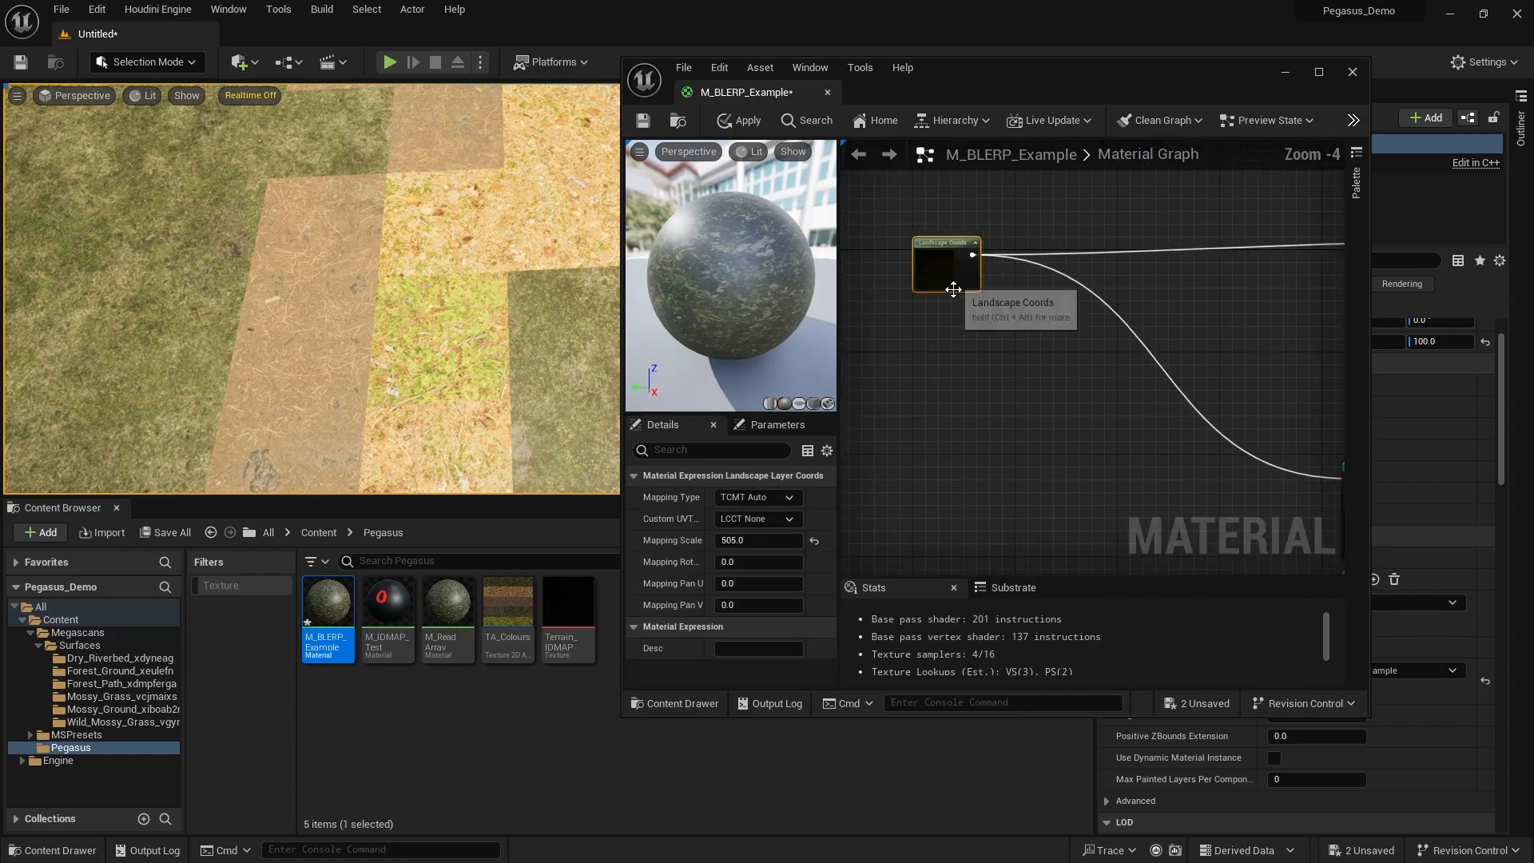
right_drag(951, 286, 906, 260)
drag(924, 230, 1067, 343)
drag(1076, 330, 1087, 357)
right_drag(1296, 459, 1180, 370)
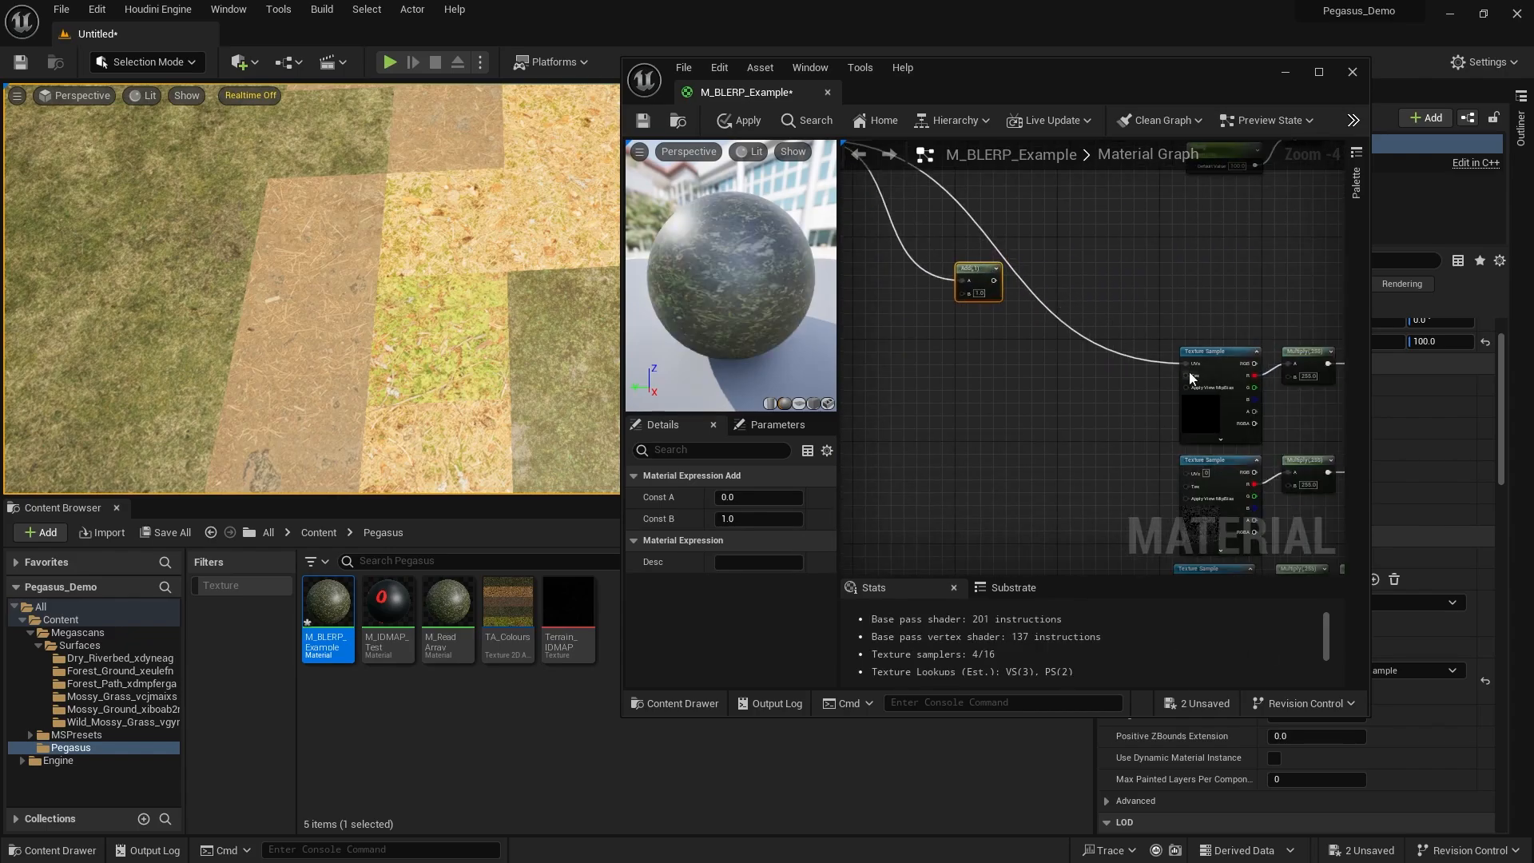
drag(1187, 366, 992, 281)
drag(968, 268, 1038, 318)
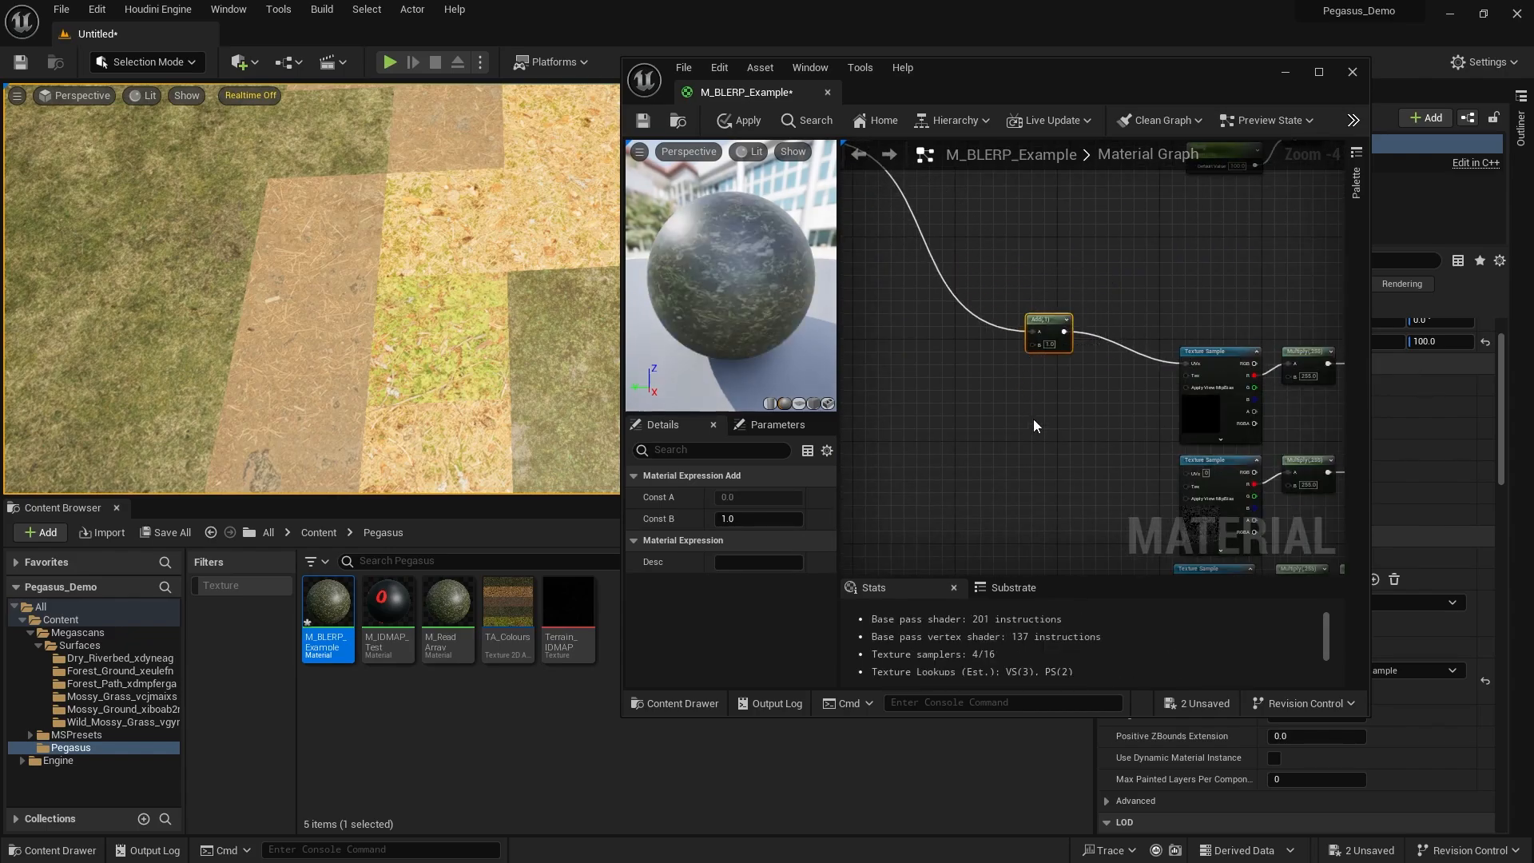
Duplicate the Add node with B at 1.0 for the remaining three ID map Texture Samples and connect each copy to its sample's UVs.
drag(1057, 425, 1063, 428)
drag(1096, 385, 1047, 433)
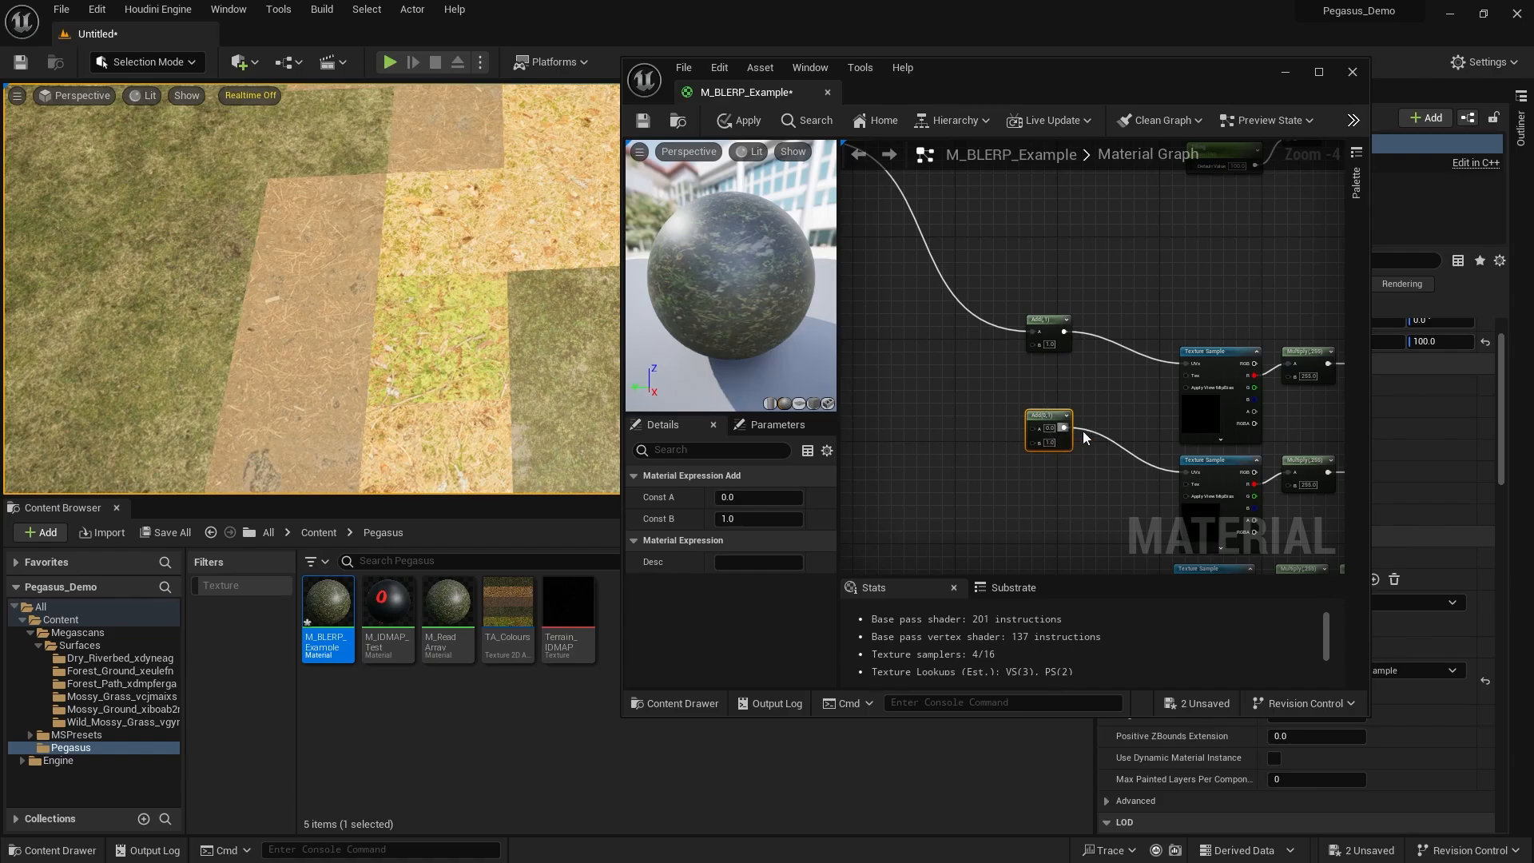
right_drag(1083, 434, 1082, 329)
drag(1048, 311, 1048, 344)
drag(1104, 296, 1010, 401)
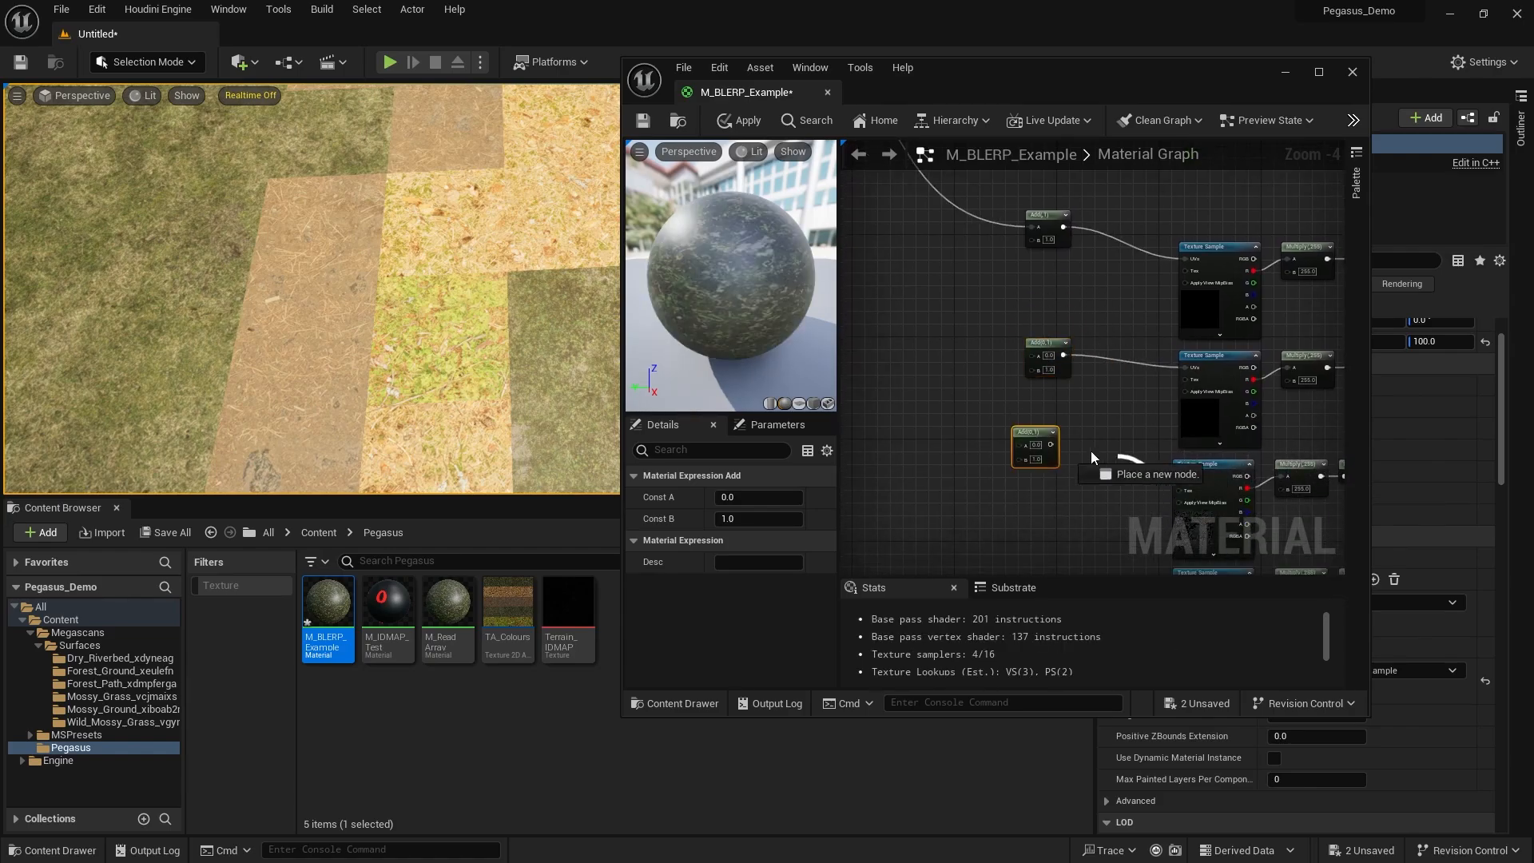
drag(1091, 451, 1051, 446)
right_drag(1042, 468, 1017, 264)
key(ctrl+d)
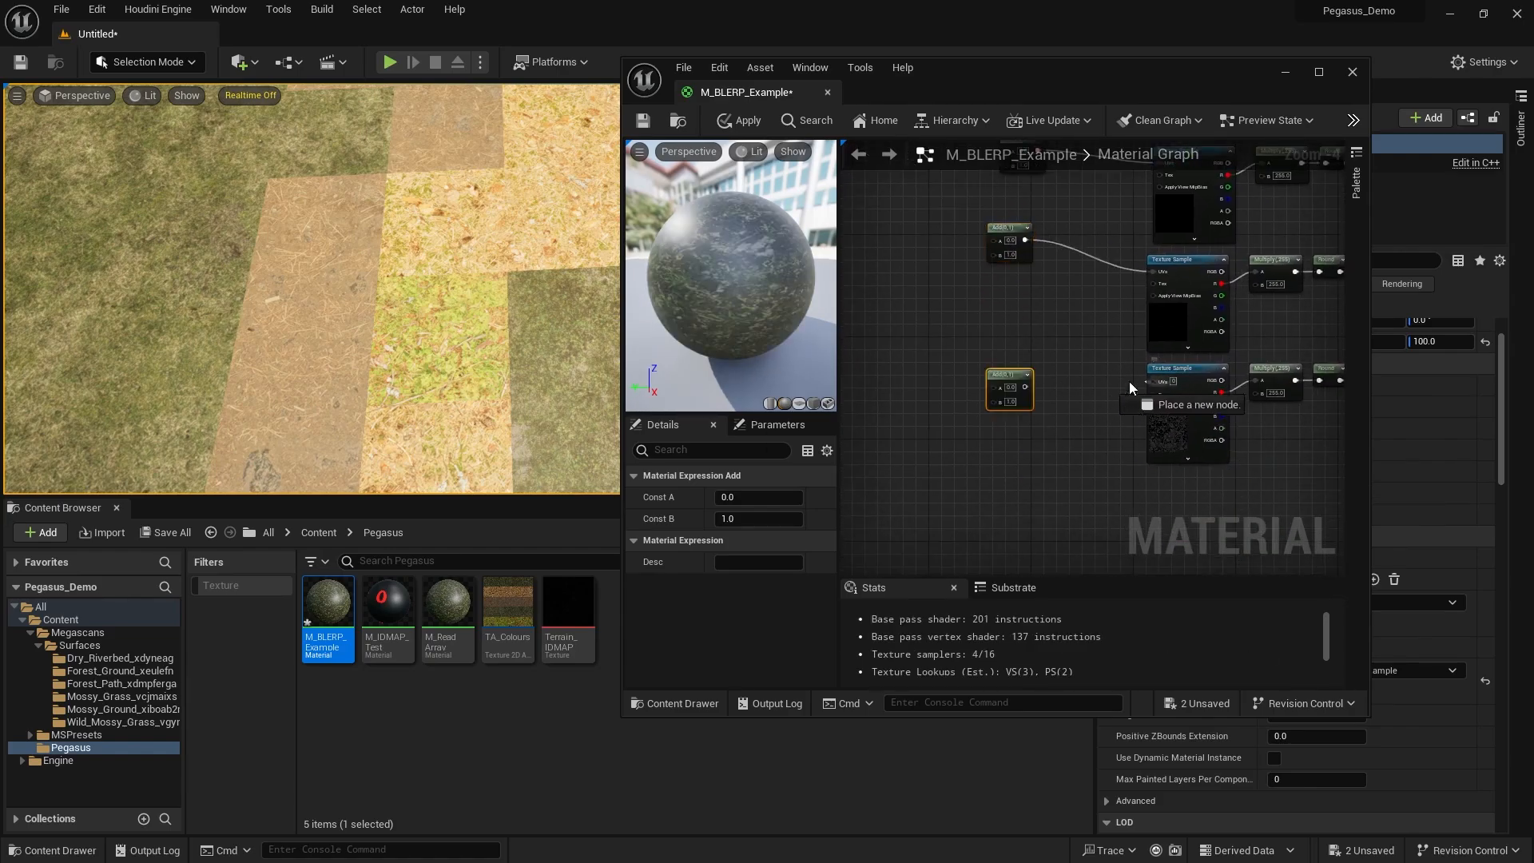
drag(1129, 382, 997, 350)
Connect Landscape Coords to the A inputs of the three duplicated Add nodes.
scroll(998, 320, down, 1)
right_drag(990, 279, 1078, 392)
right_drag(1038, 259, 1076, 379)
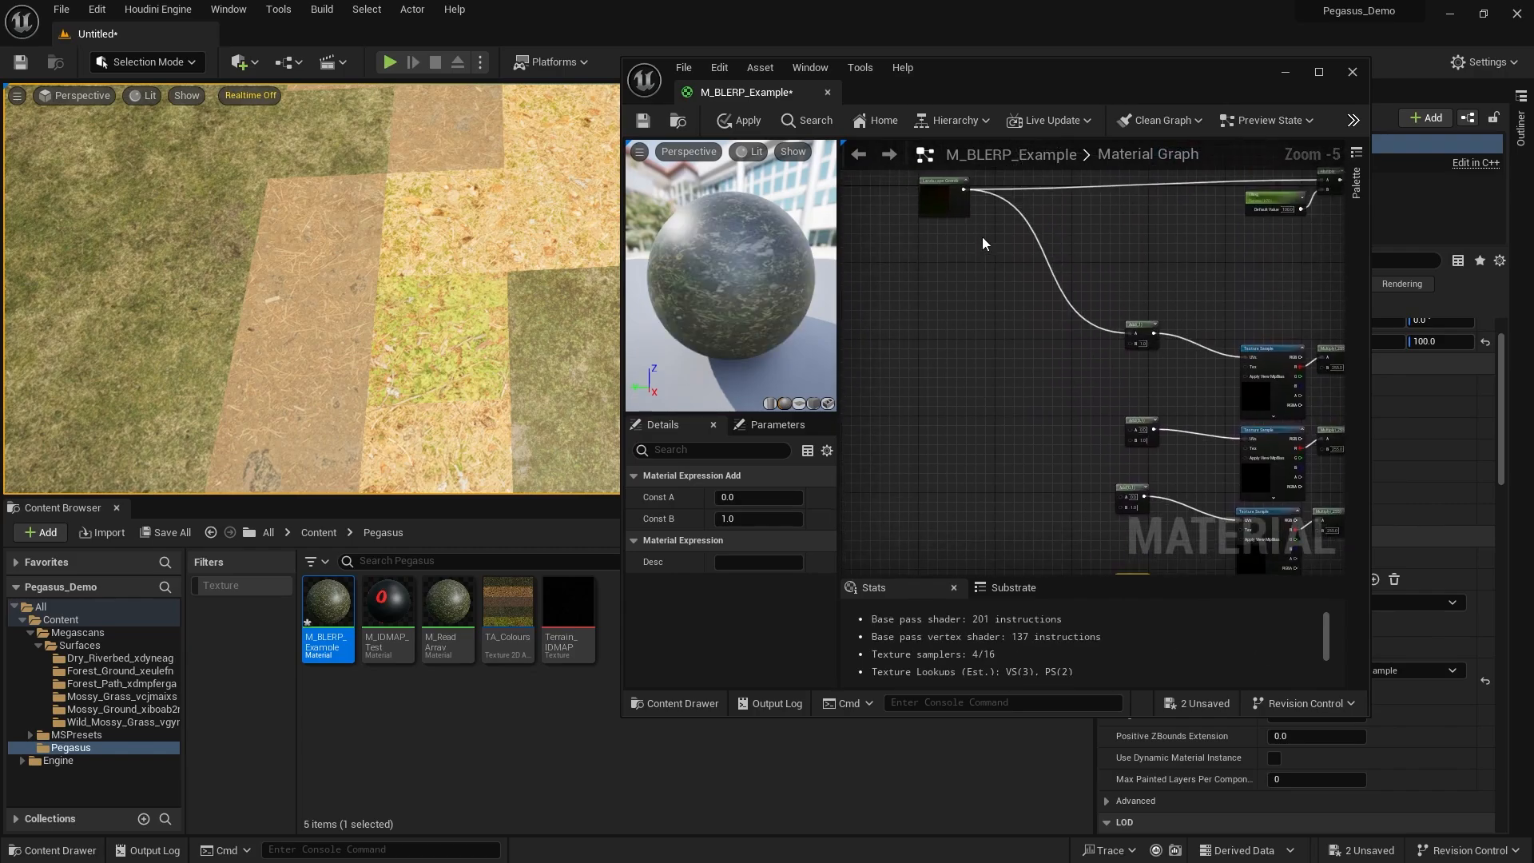
scroll(982, 243, up, 1)
drag(962, 180, 1185, 497)
right_drag(1120, 521, 1121, 454)
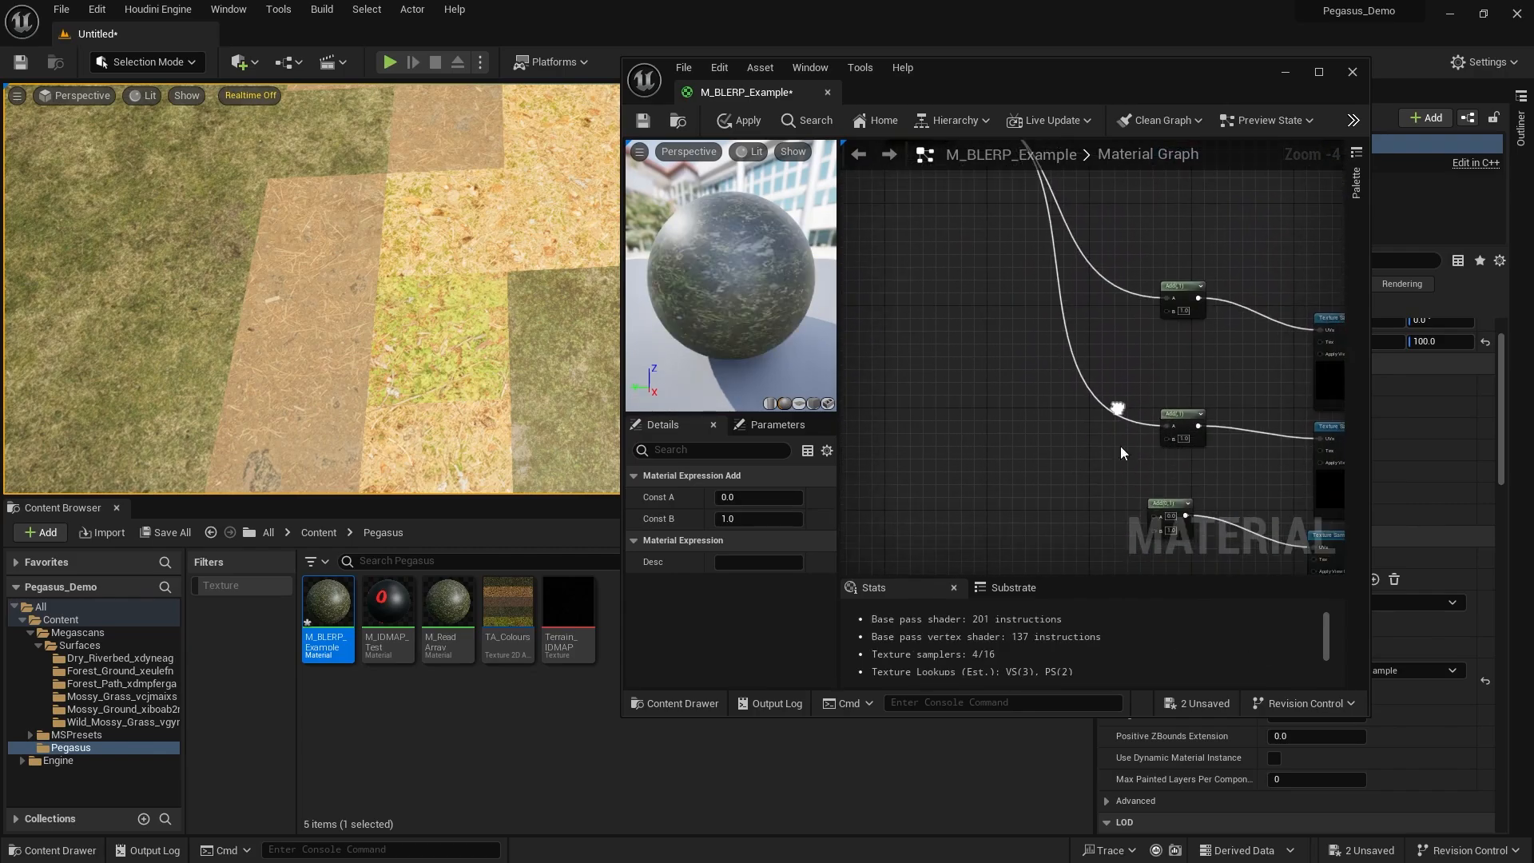
scroll(1153, 515, down, 2)
drag(1155, 516, 1148, 403)
scroll(1042, 324, up, 2)
scroll(1038, 336, down, 2)
scroll(1037, 334, up, 2)
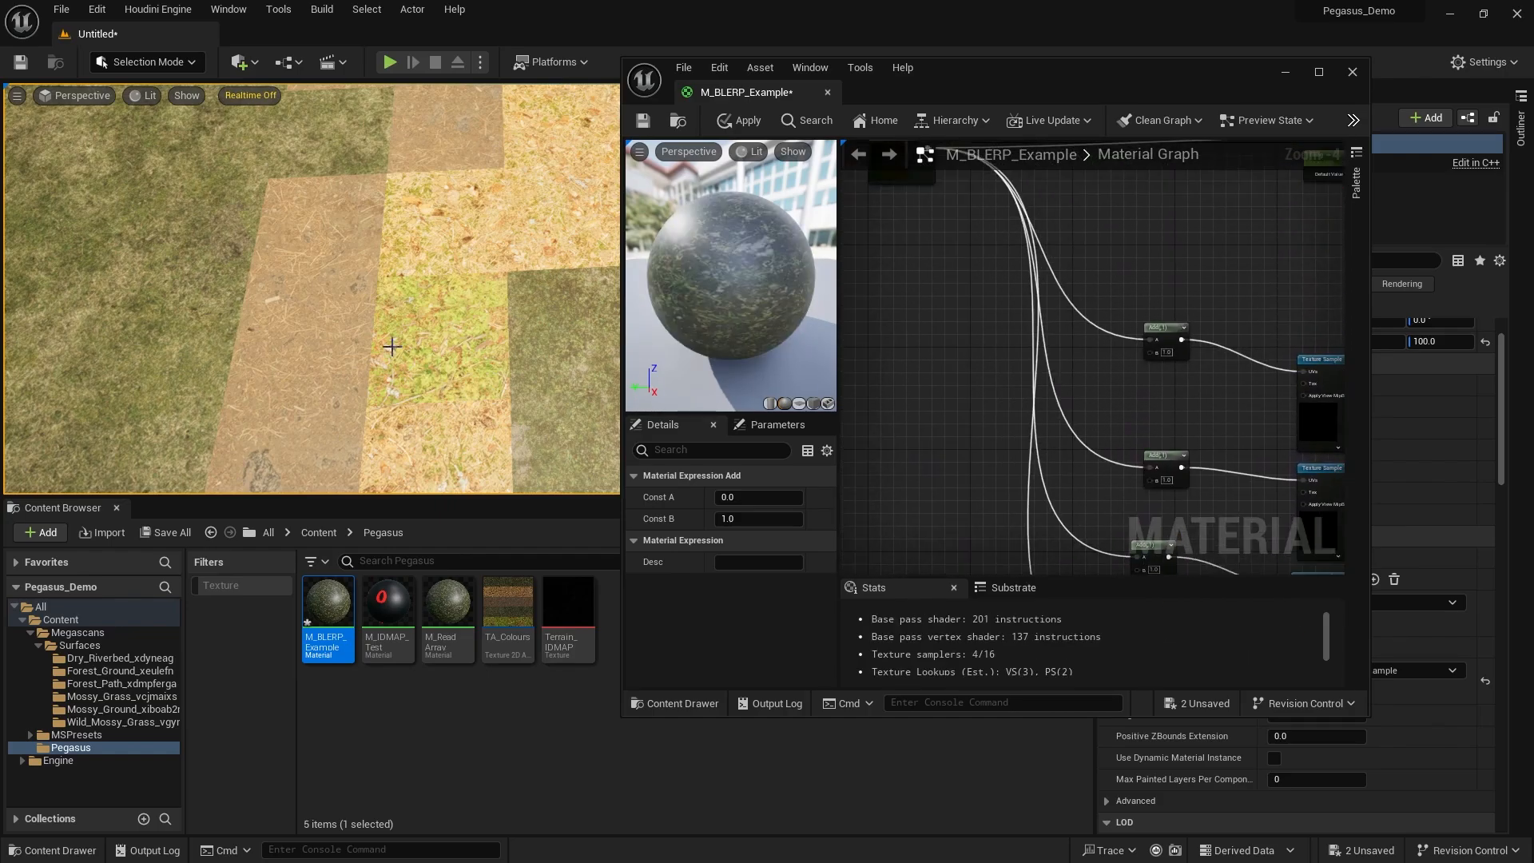
Examine the four ID map chains, the color Texture Samples they drive, and the Lerp nodes combining them.
right_drag(1127, 386, 1006, 360)
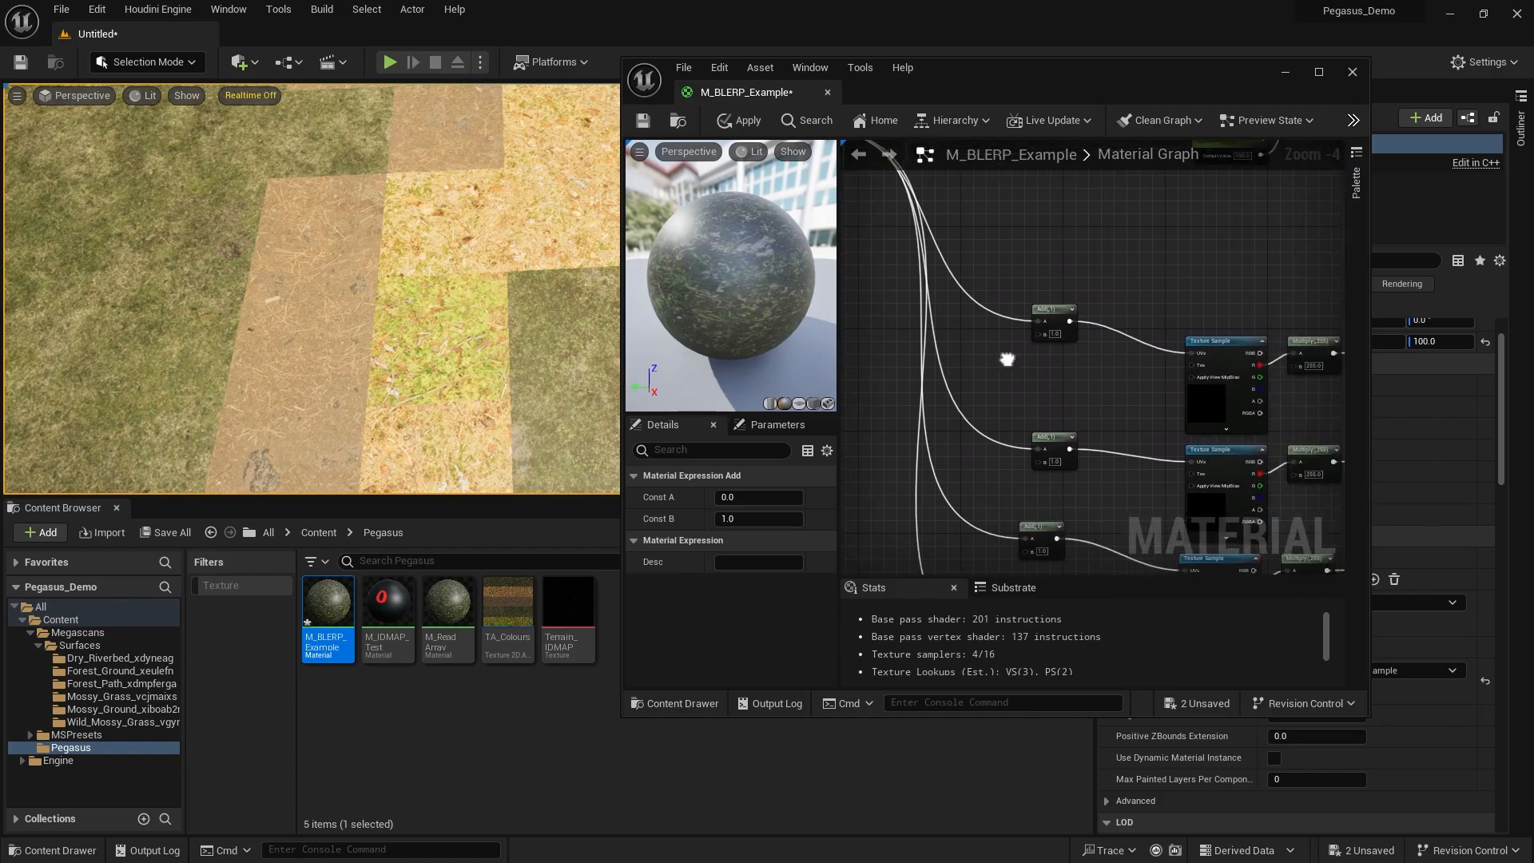
right_drag(1326, 357, 1118, 349)
scroll(1150, 348, up, 1)
scroll(1063, 429, down, 4)
drag(1168, 342, 1042, 441)
scroll(1121, 405, up, 2)
right_drag(1055, 368, 671, 404)
scroll(932, 339, up, 2)
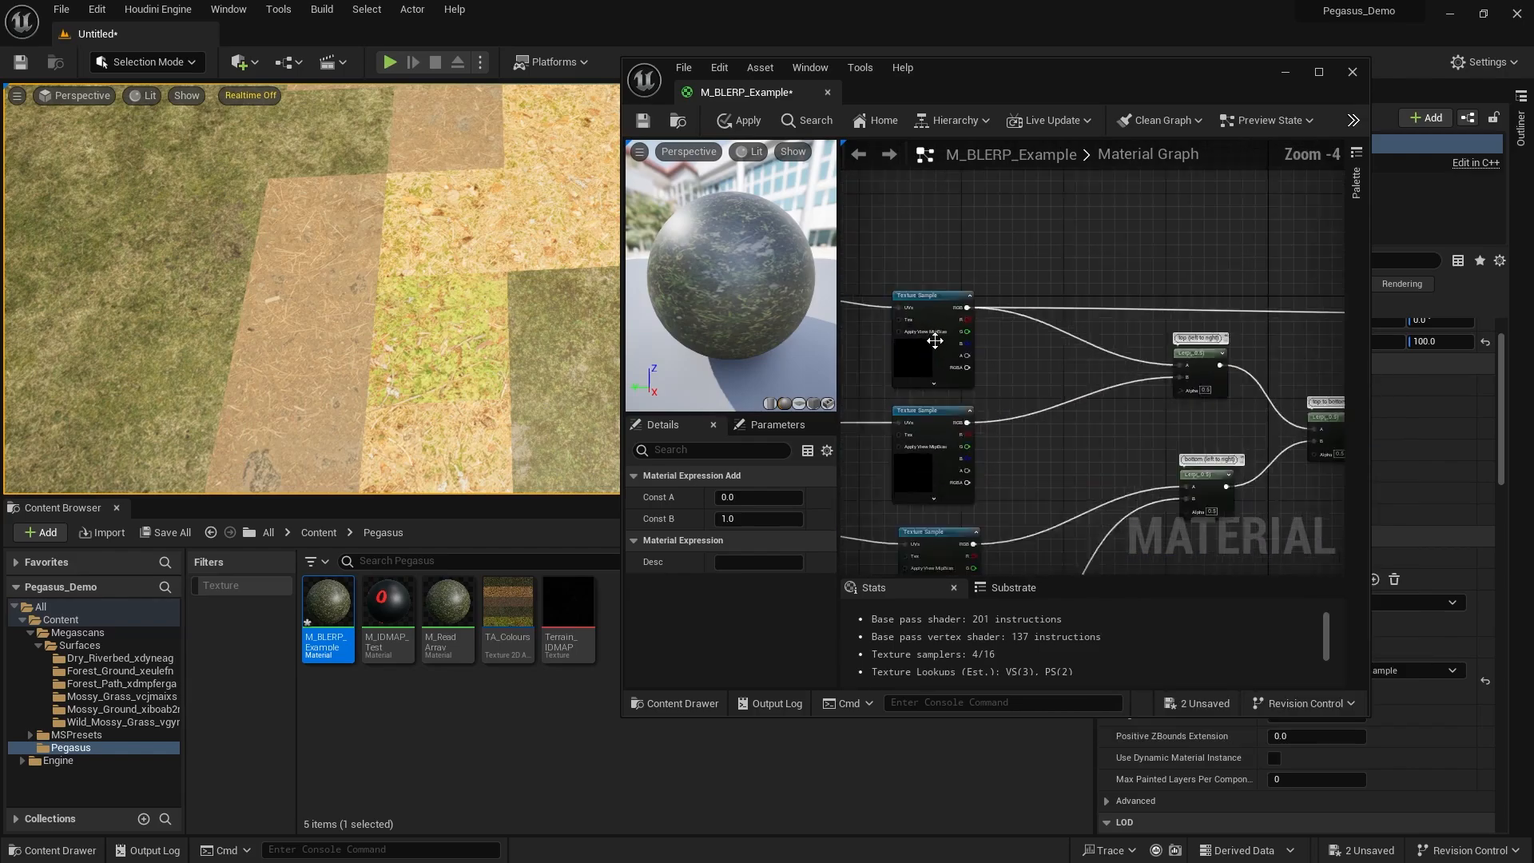
drag(954, 398, 954, 381)
scroll(1148, 278, down, 3)
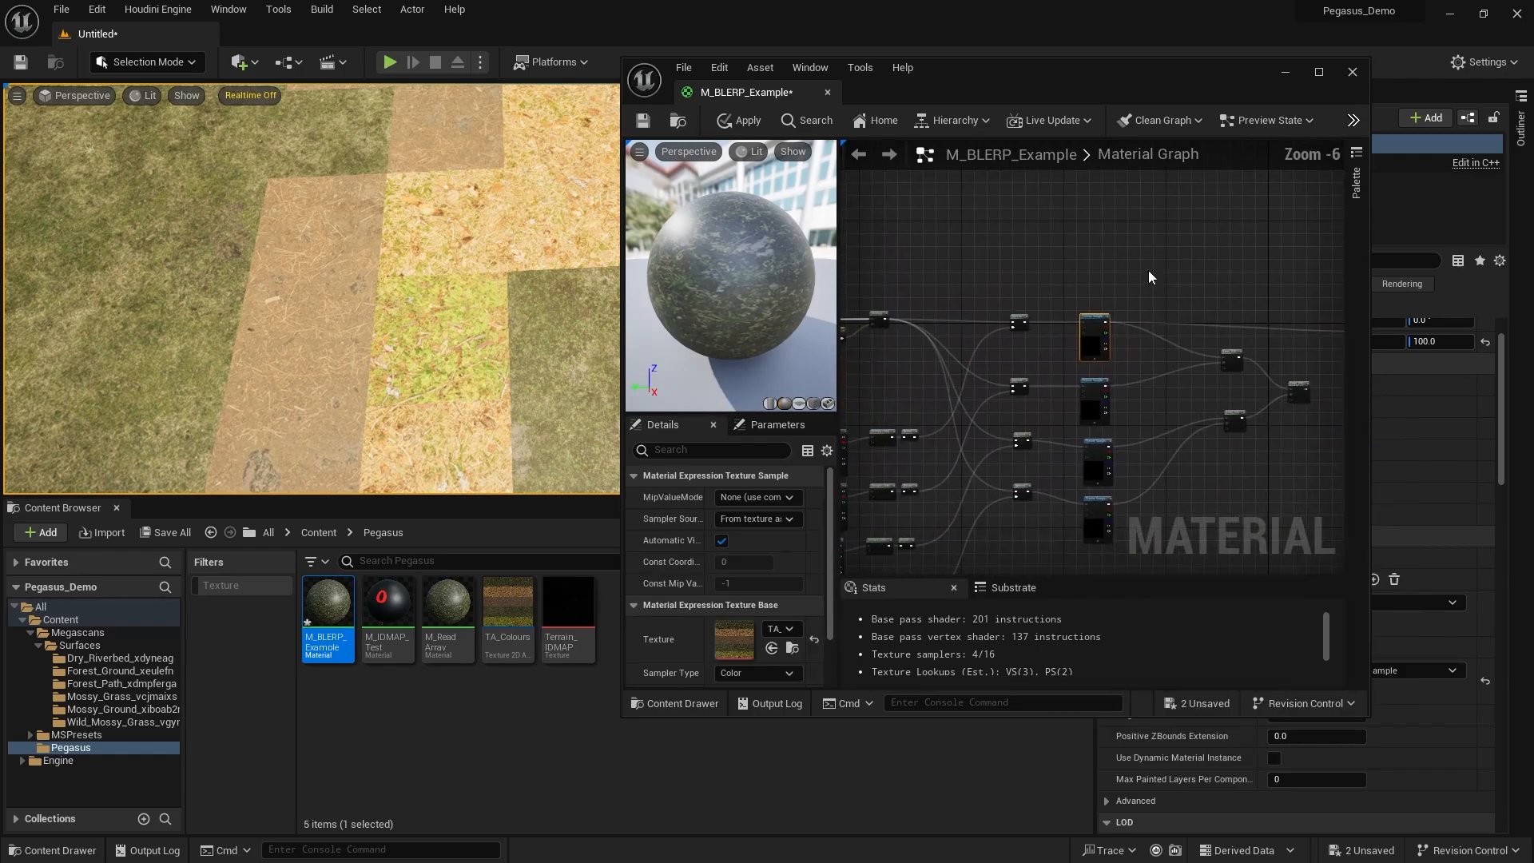
drag(1074, 353, 1075, 354)
scroll(1122, 341, up, 4)
right_drag(1122, 342, 919, 413)
mouse_move(954, 356)
right_down()
mouse_move(994, 332)
mouse_move(945, 411)
mouse_move(993, 354)
mouse_move(965, 328)
right_up()
scroll(995, 334, down, 1)
scroll(952, 342, down, 3)
drag(948, 341, 1091, 323)
Move the three Lerp nodes together farther down, clear of the connection running to Base Color.
scroll(1095, 326, up, 2)
right_drag(1043, 305, 1027, 197)
drag(1178, 496, 1048, 329)
drag(1045, 313, 1056, 415)
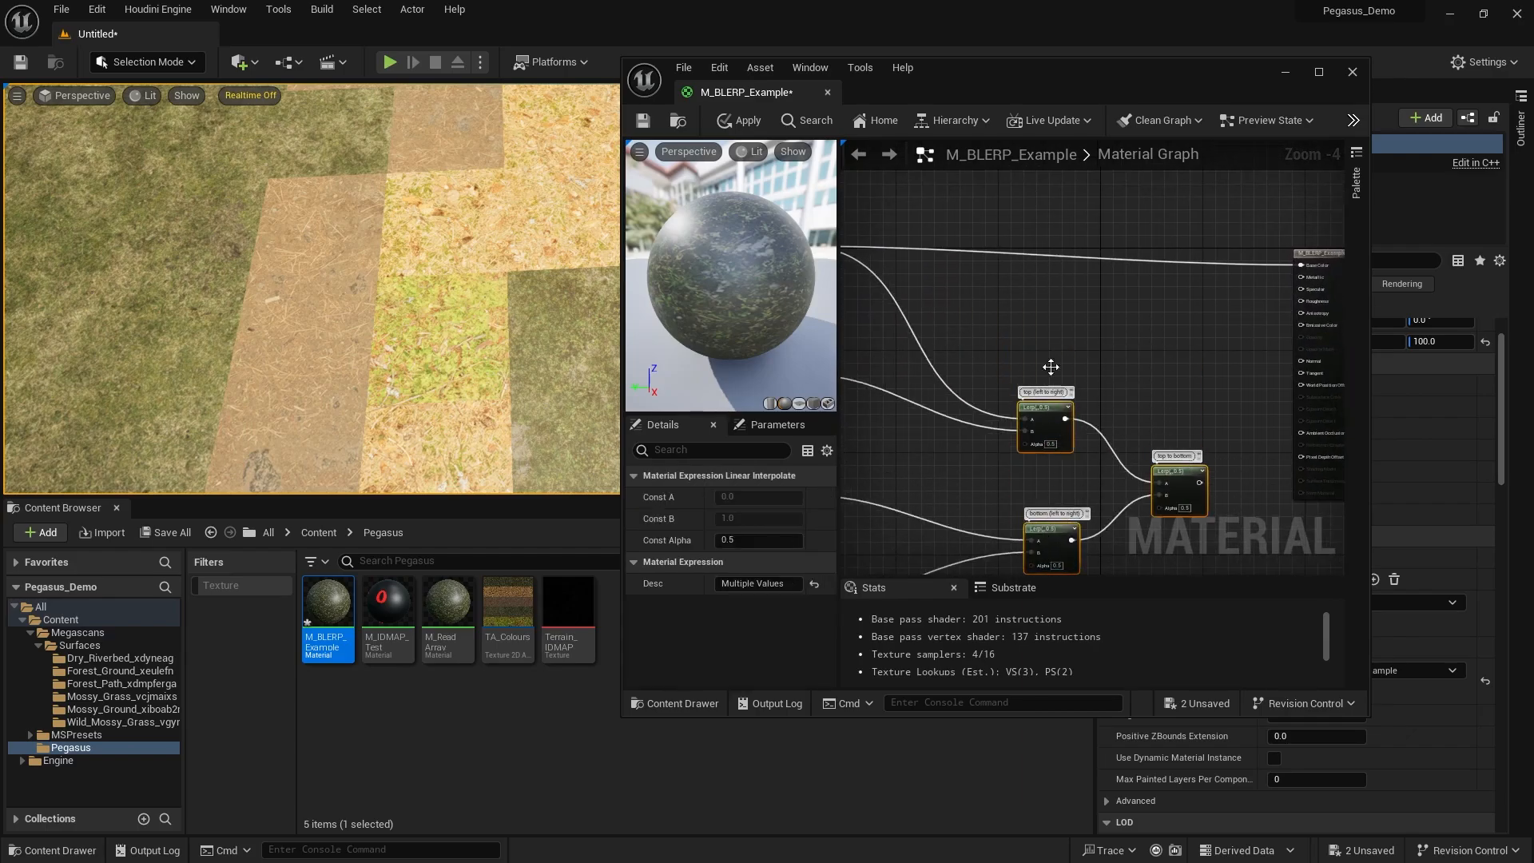
click(1052, 363)
Review the top Append and Texture Sample pair, and apply the material changes to the landscape.
scroll(1052, 358, down, 2)
right_drag(939, 318, 1128, 283)
drag(1187, 243, 1036, 336)
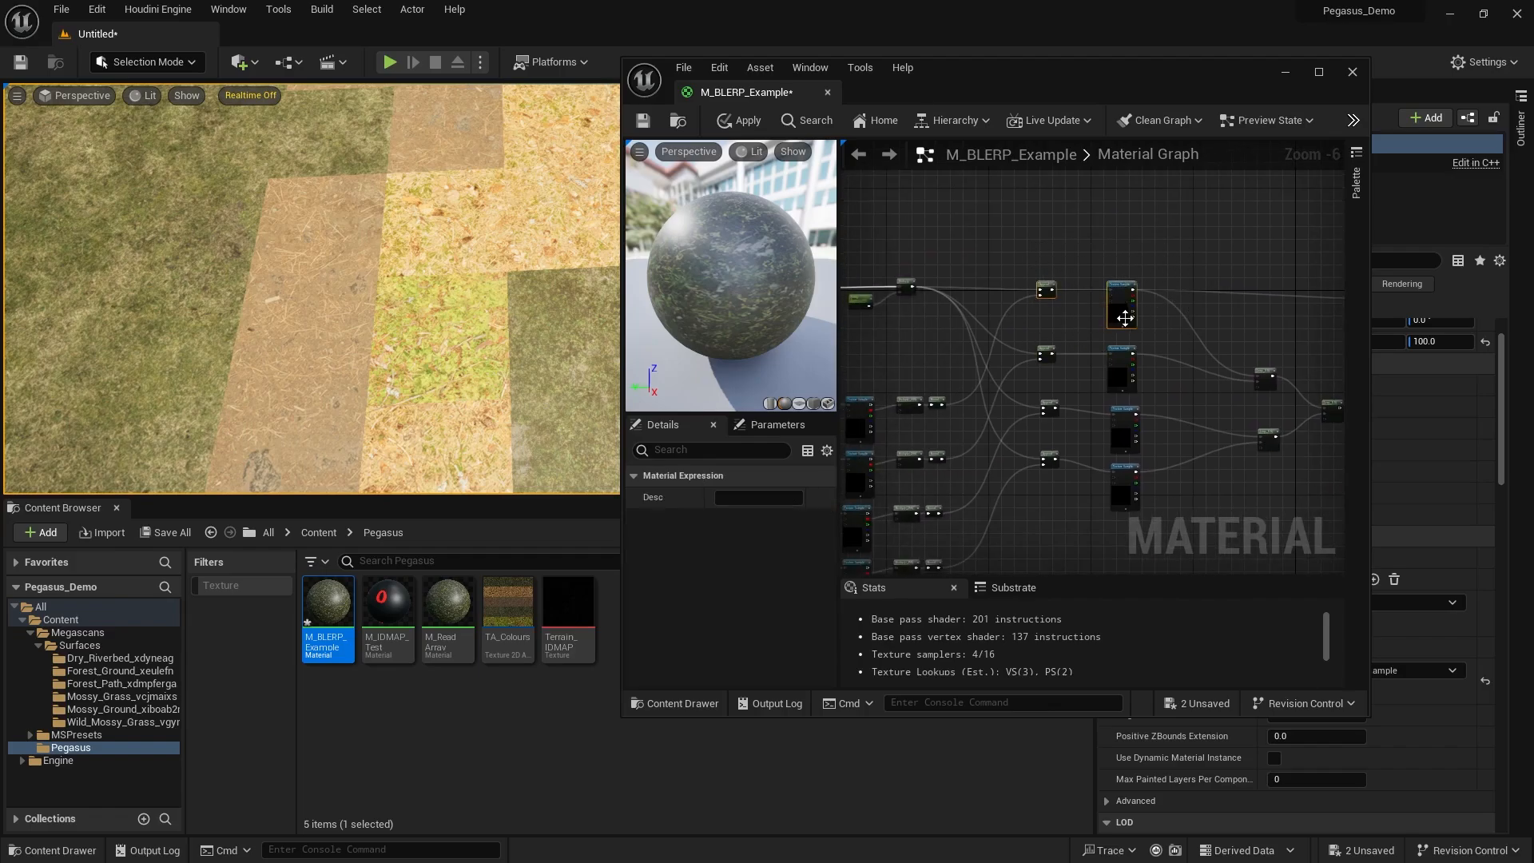
right_drag(1182, 502, 1176, 434)
click(1210, 296)
right_drag(1210, 296, 1238, 356)
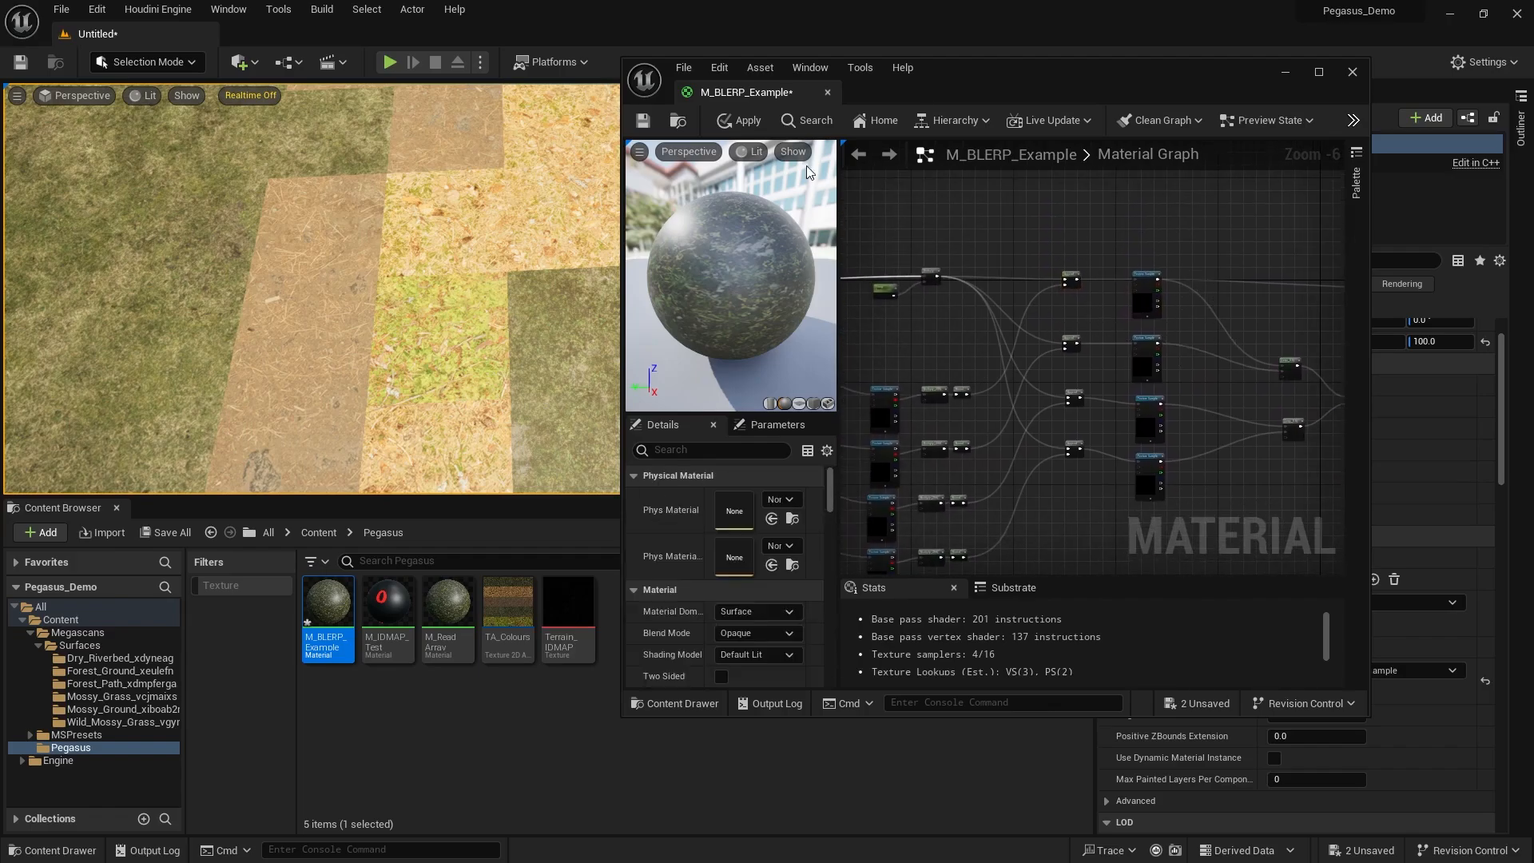
click(742, 121)
Add a Constant2Vector node beside the top Add node and connect it to that Add's B input.
right_drag(1020, 353, 1102, 339)
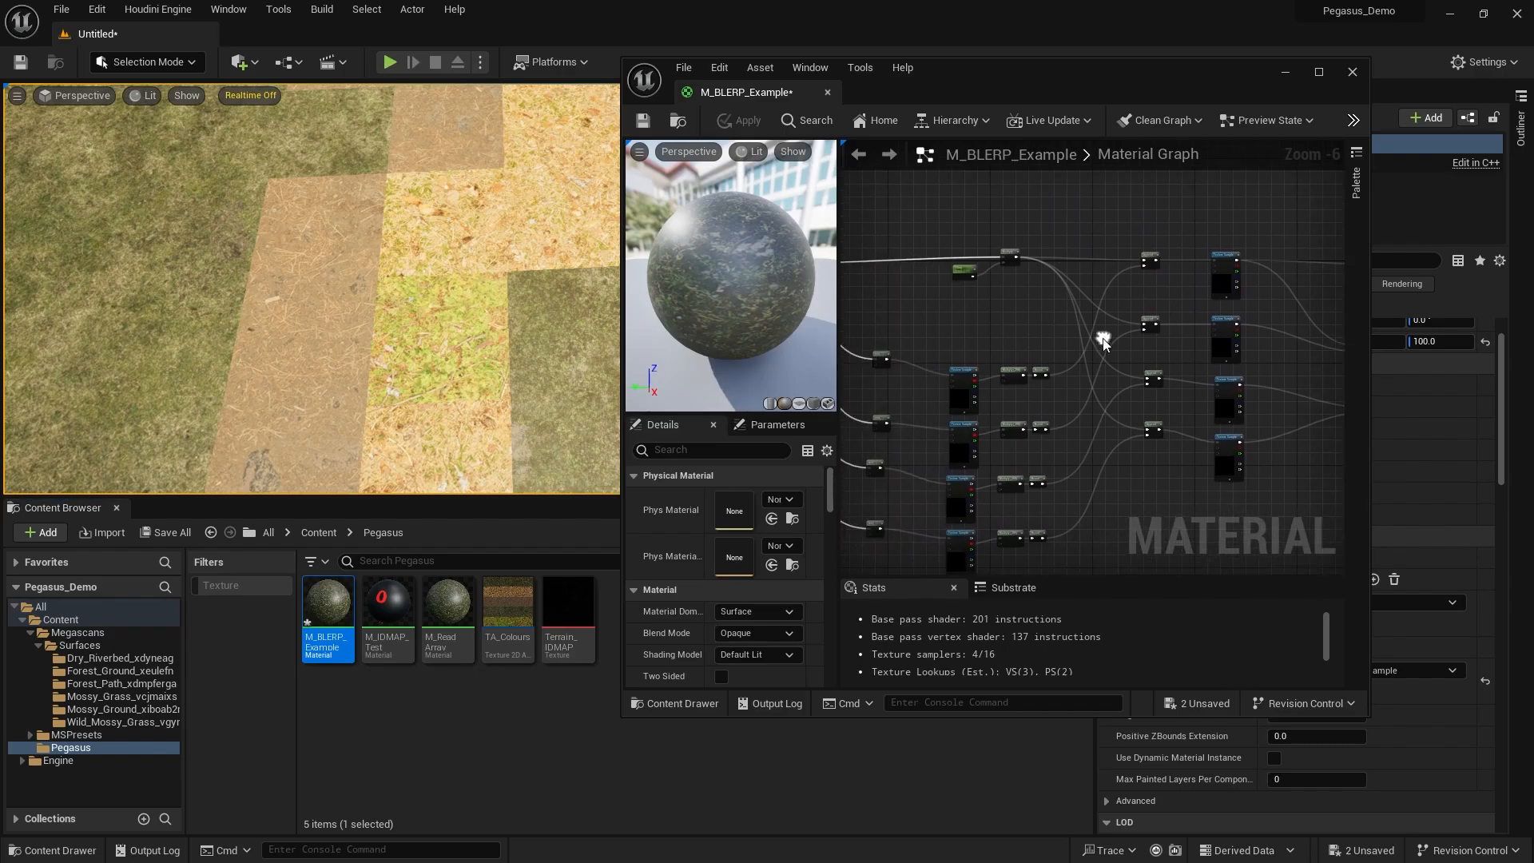
right_drag(993, 389, 1019, 347)
scroll(1007, 340, up, 4)
click(1019, 347)
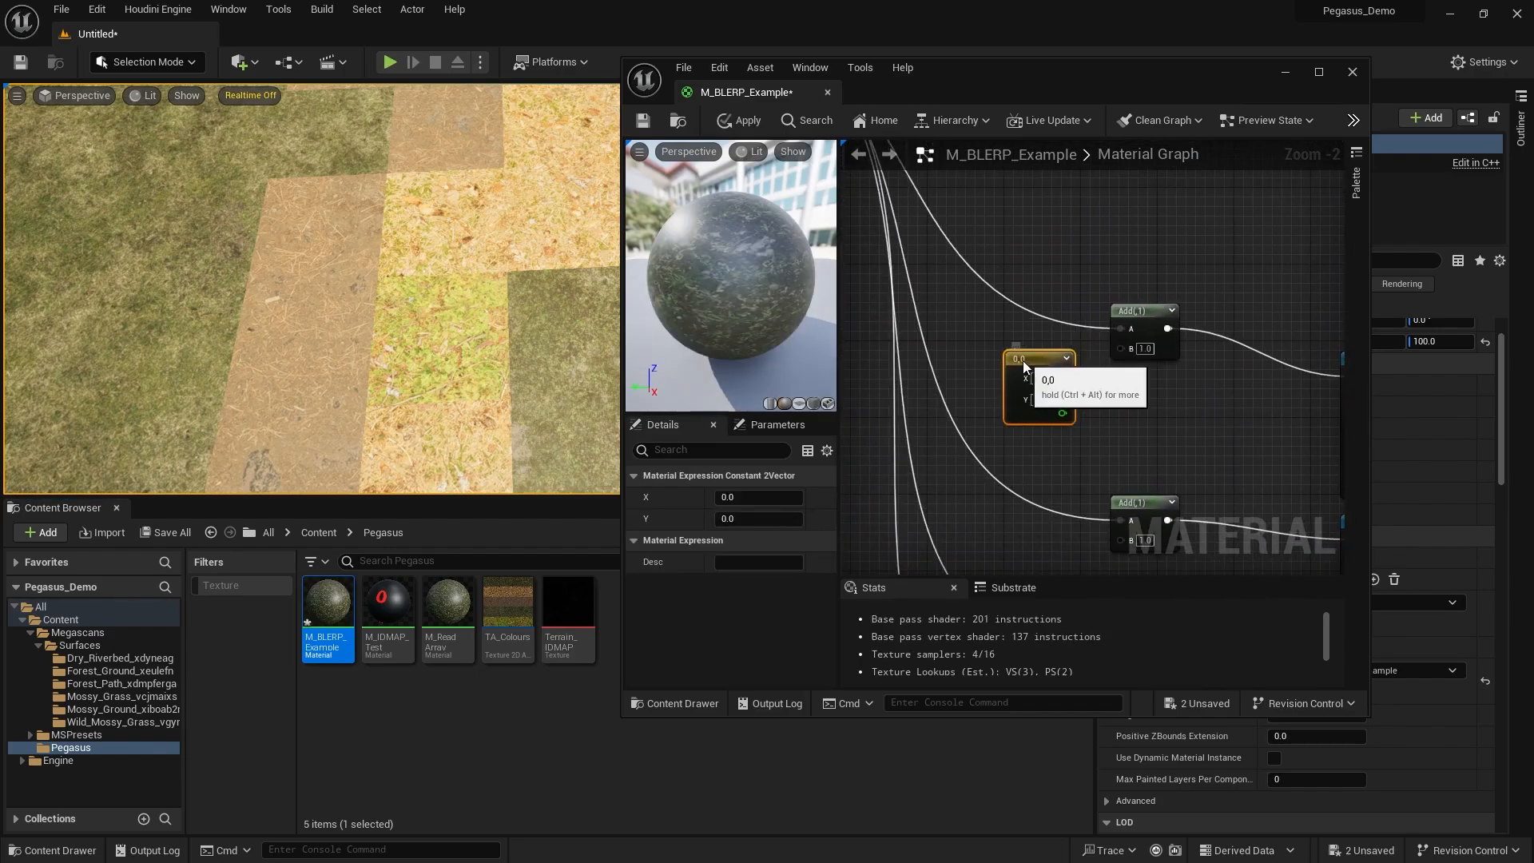
mouse_move(1023, 361)
mouse_down()
mouse_move(1032, 351)
mouse_move(1040, 379)
mouse_move(1029, 368)
mouse_move(1042, 365)
mouse_up()
click(981, 346)
drag(1129, 348, 1064, 386)
click(1142, 332)
right_drag(1016, 312, 1062, 343)
drag(1054, 364, 1079, 420)
click(1026, 351)
Set the Constant2Vector's X to 1 and apply the material to test the offset.
click(1064, 428)
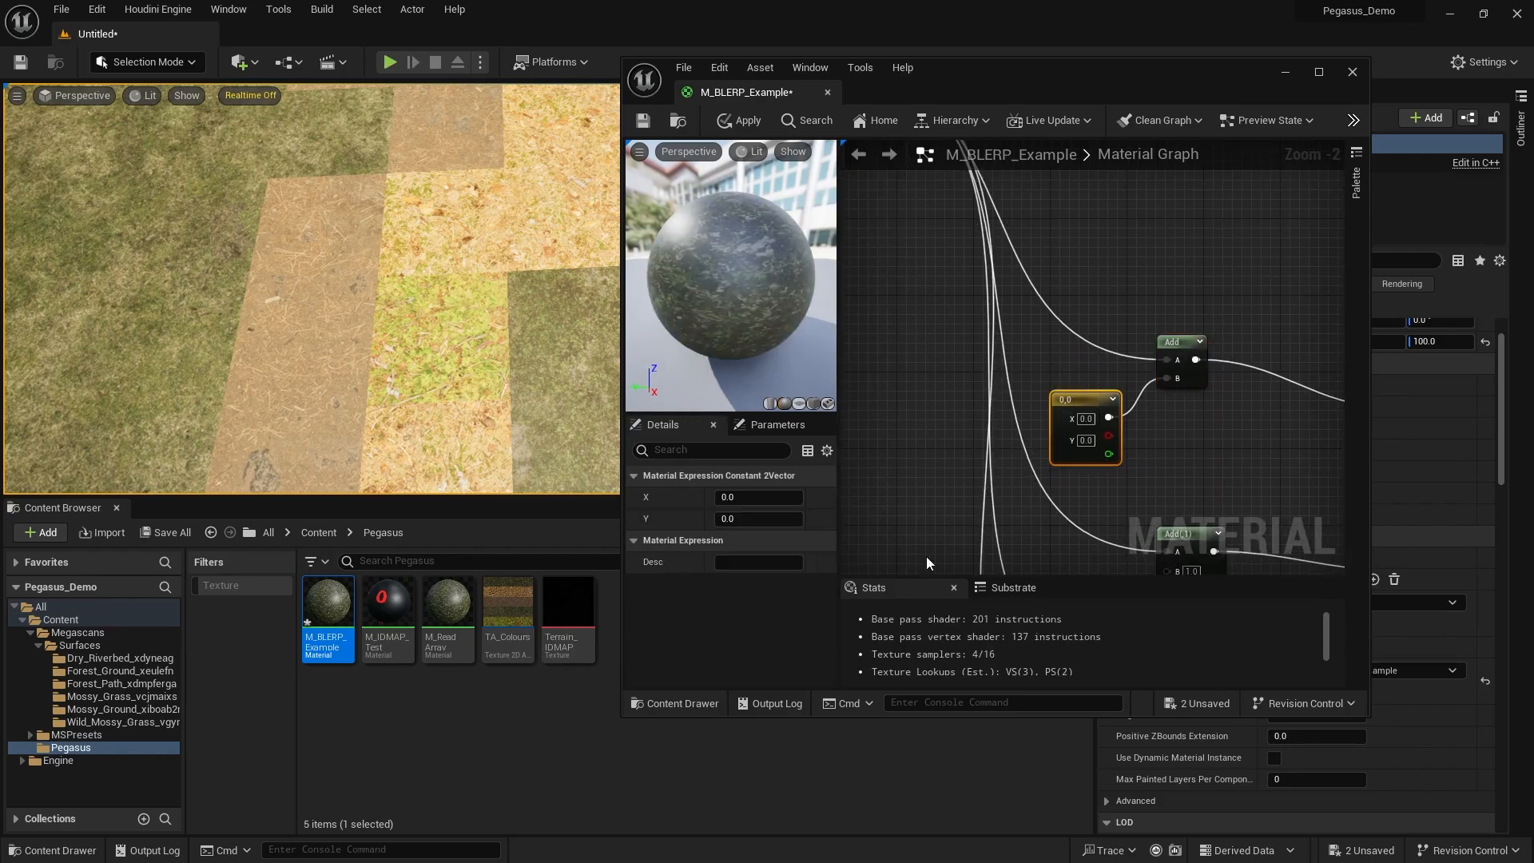
text(1)
key(Return)
click(928, 347)
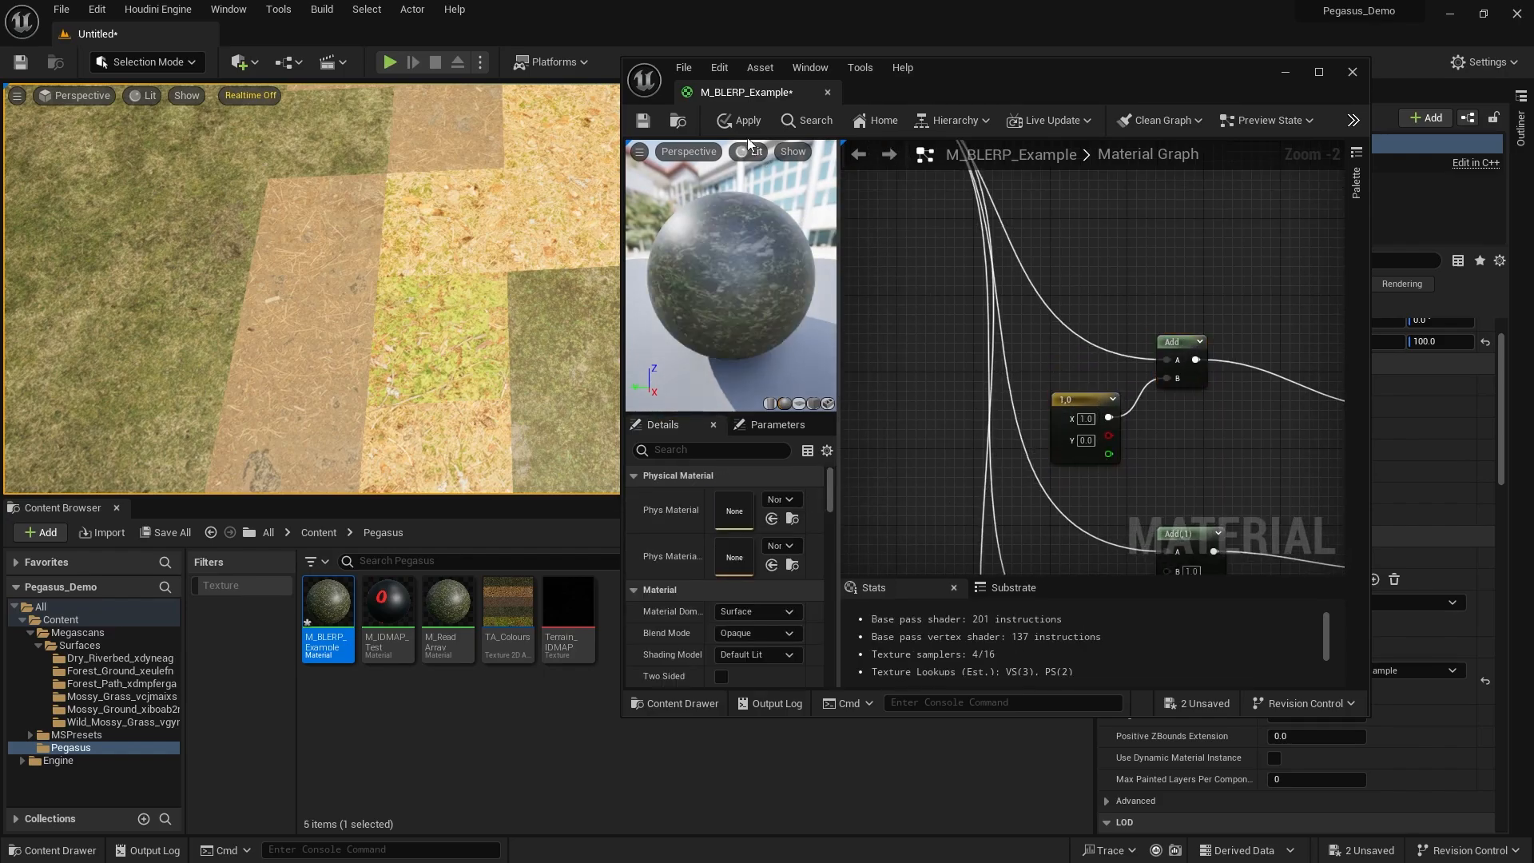
click(741, 120)
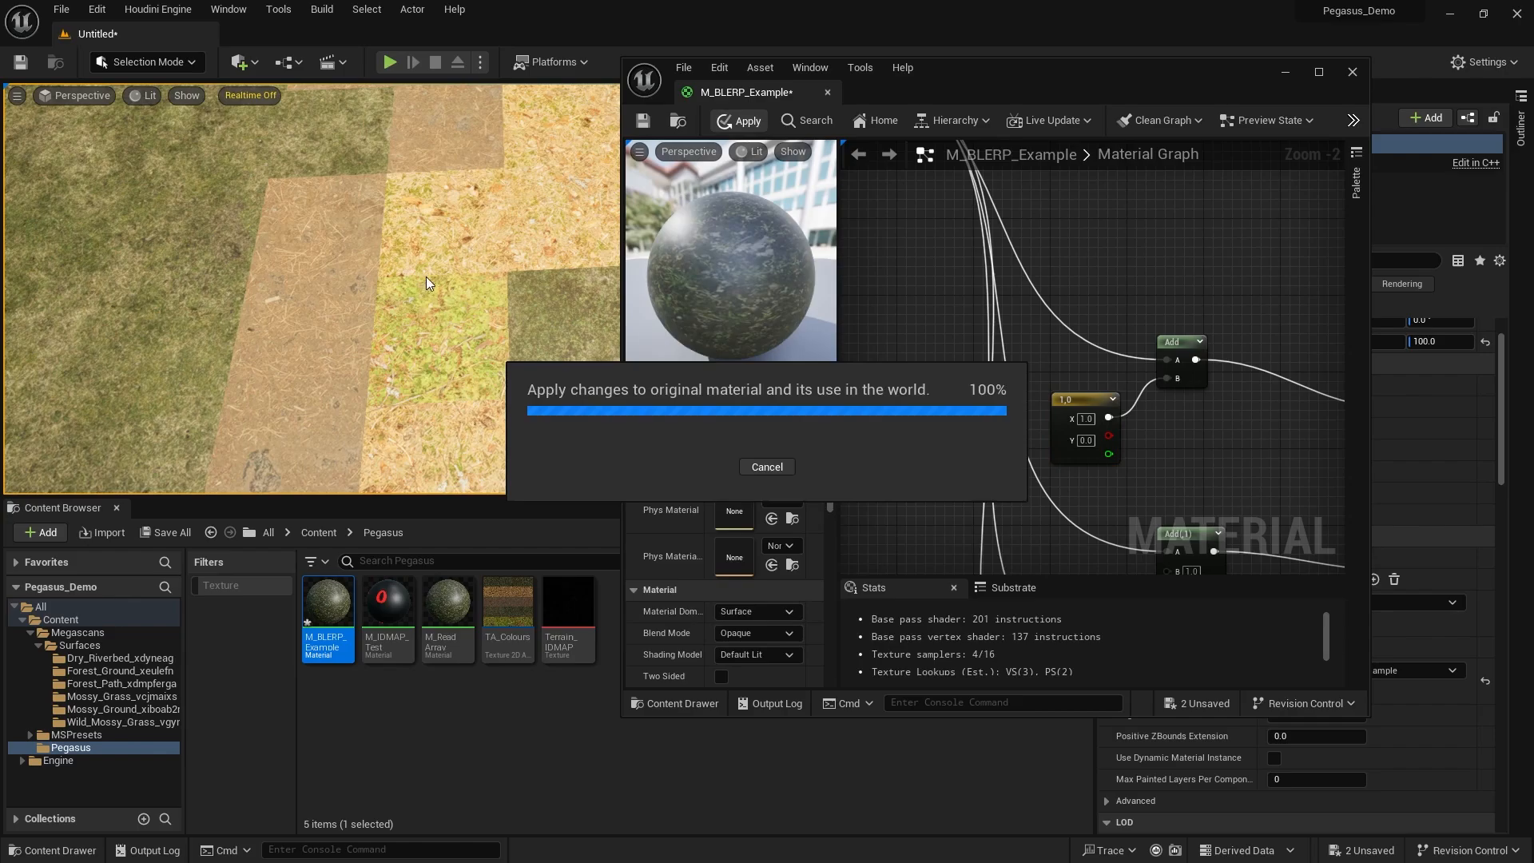
Set the Constant2Vector's X to 2 and apply the material.
click(1080, 444)
click(751, 498)
text(2)
key(Return)
click(936, 401)
click(742, 120)
Set the Constant2Vector's Y to 2 and apply the material.
click(1068, 450)
scroll(1128, 460, down, 1)
right_drag(1128, 460, 1051, 388)
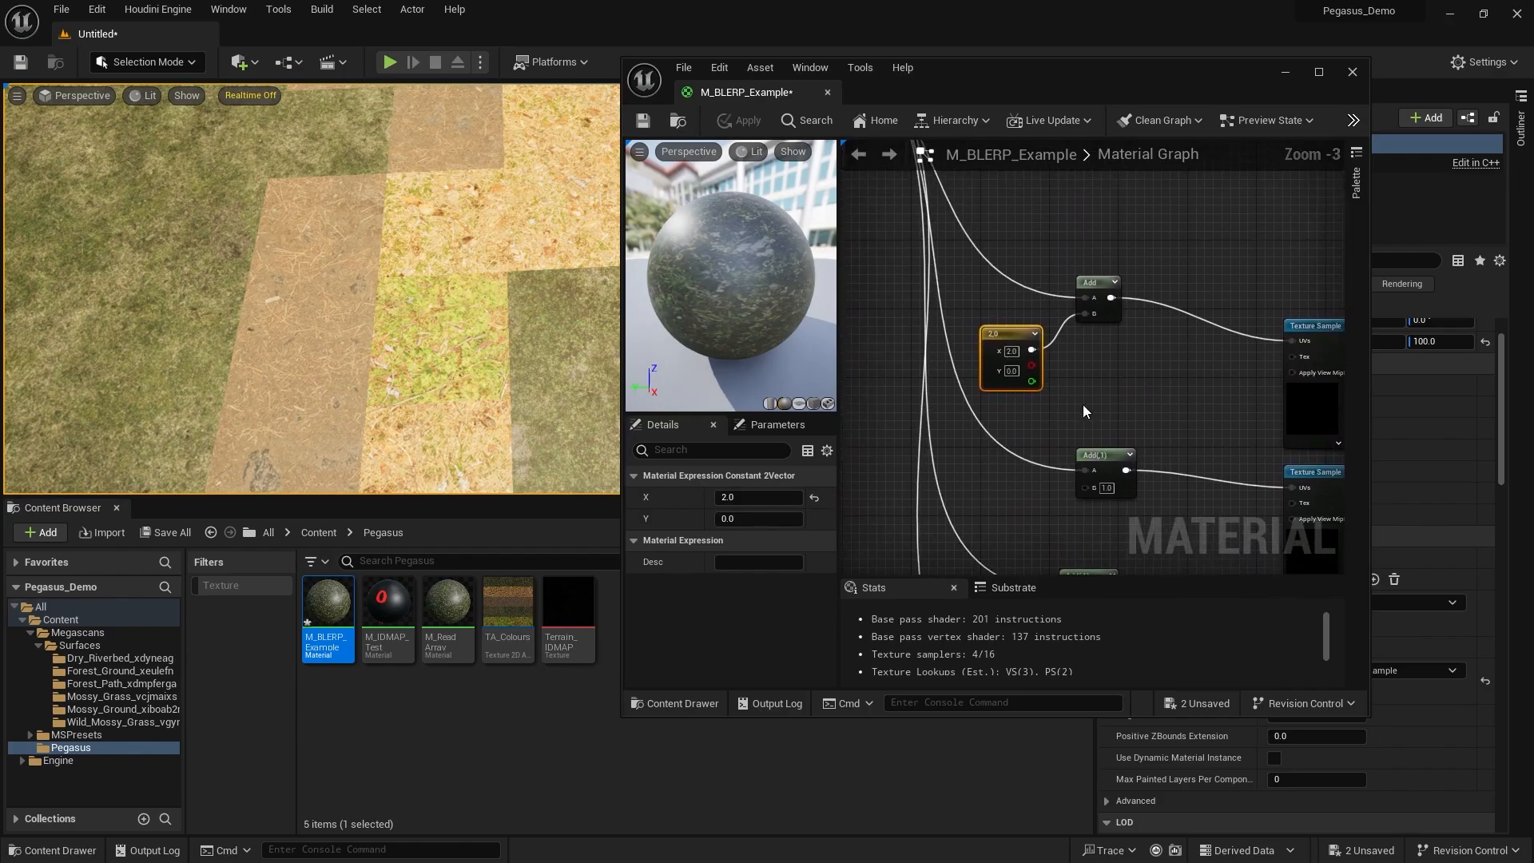
click(759, 518)
text(2)
key(Return)
click(1084, 401)
click(742, 120)
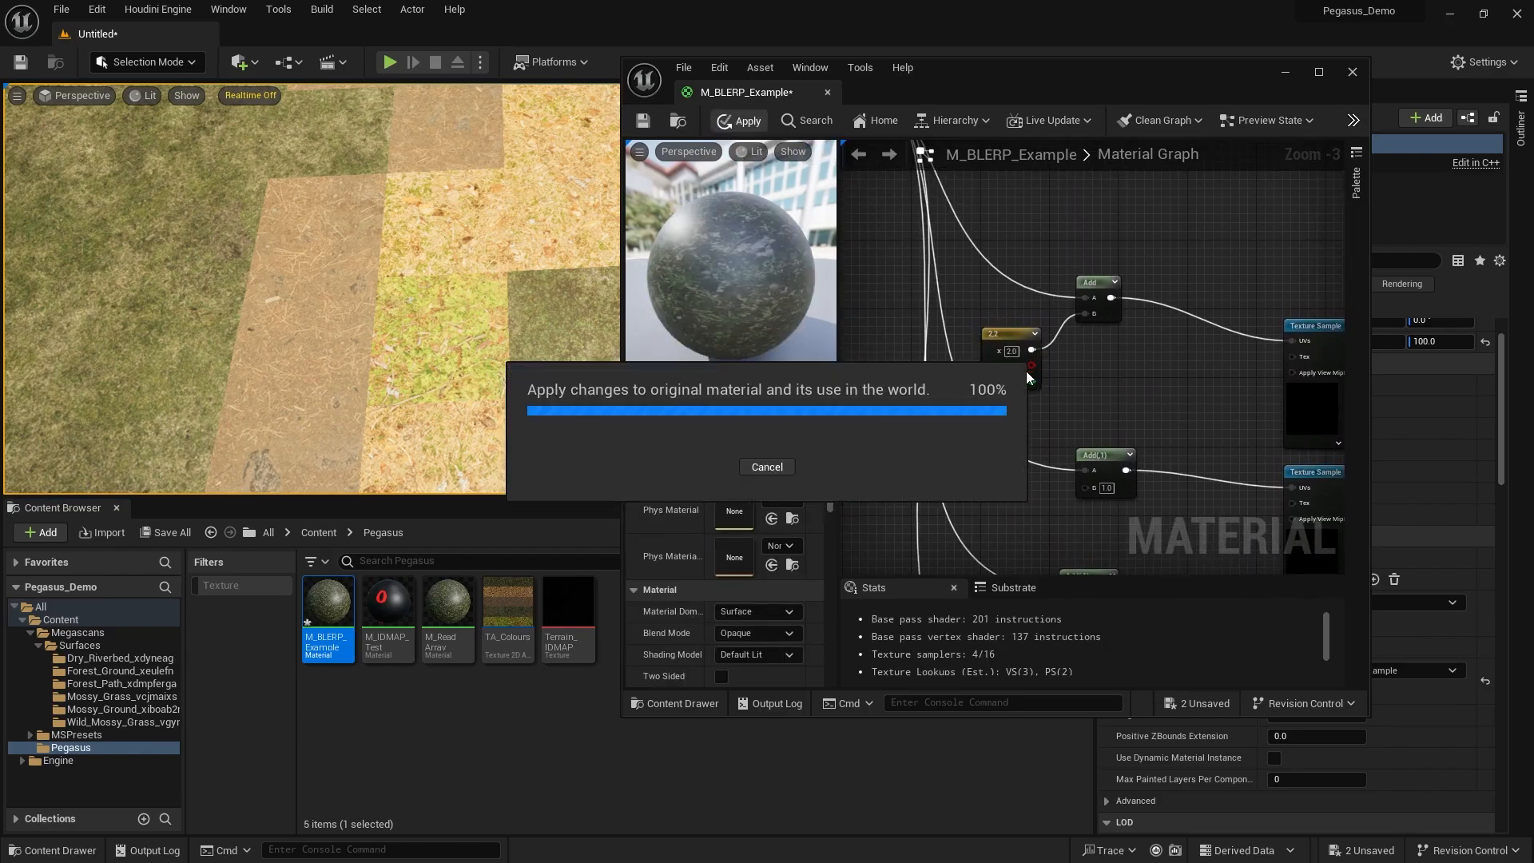
Check the Landscape Coords mapping settings and set the Constant2Vector's X to 0.
click(1008, 374)
click(757, 497)
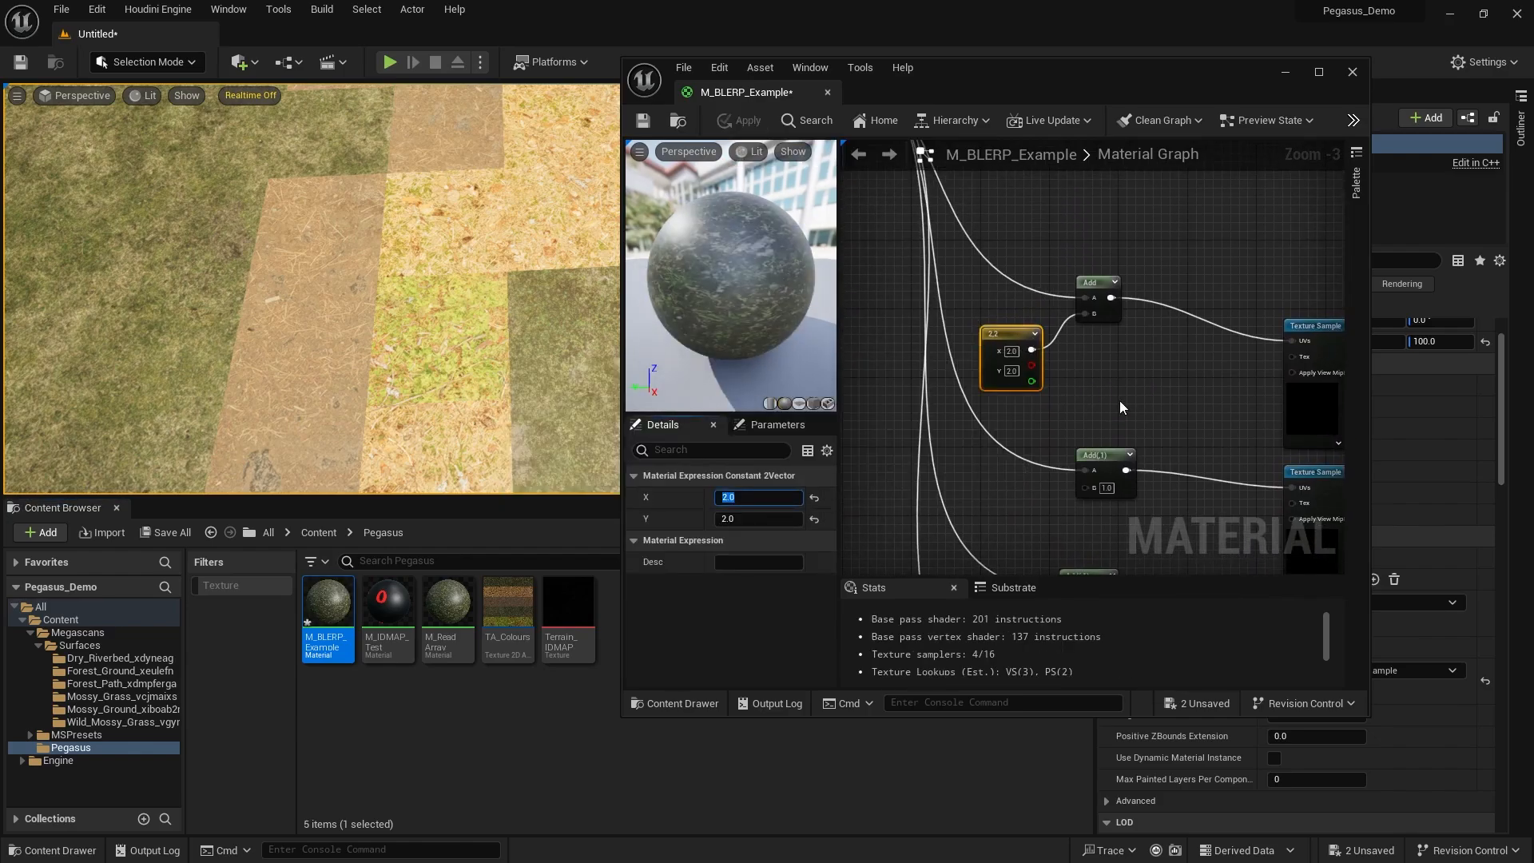
scroll(1169, 429, down, 2)
right_drag(1119, 400, 989, 274)
scroll(1034, 243, up, 1)
click(944, 232)
scroll(1085, 321, up, 2)
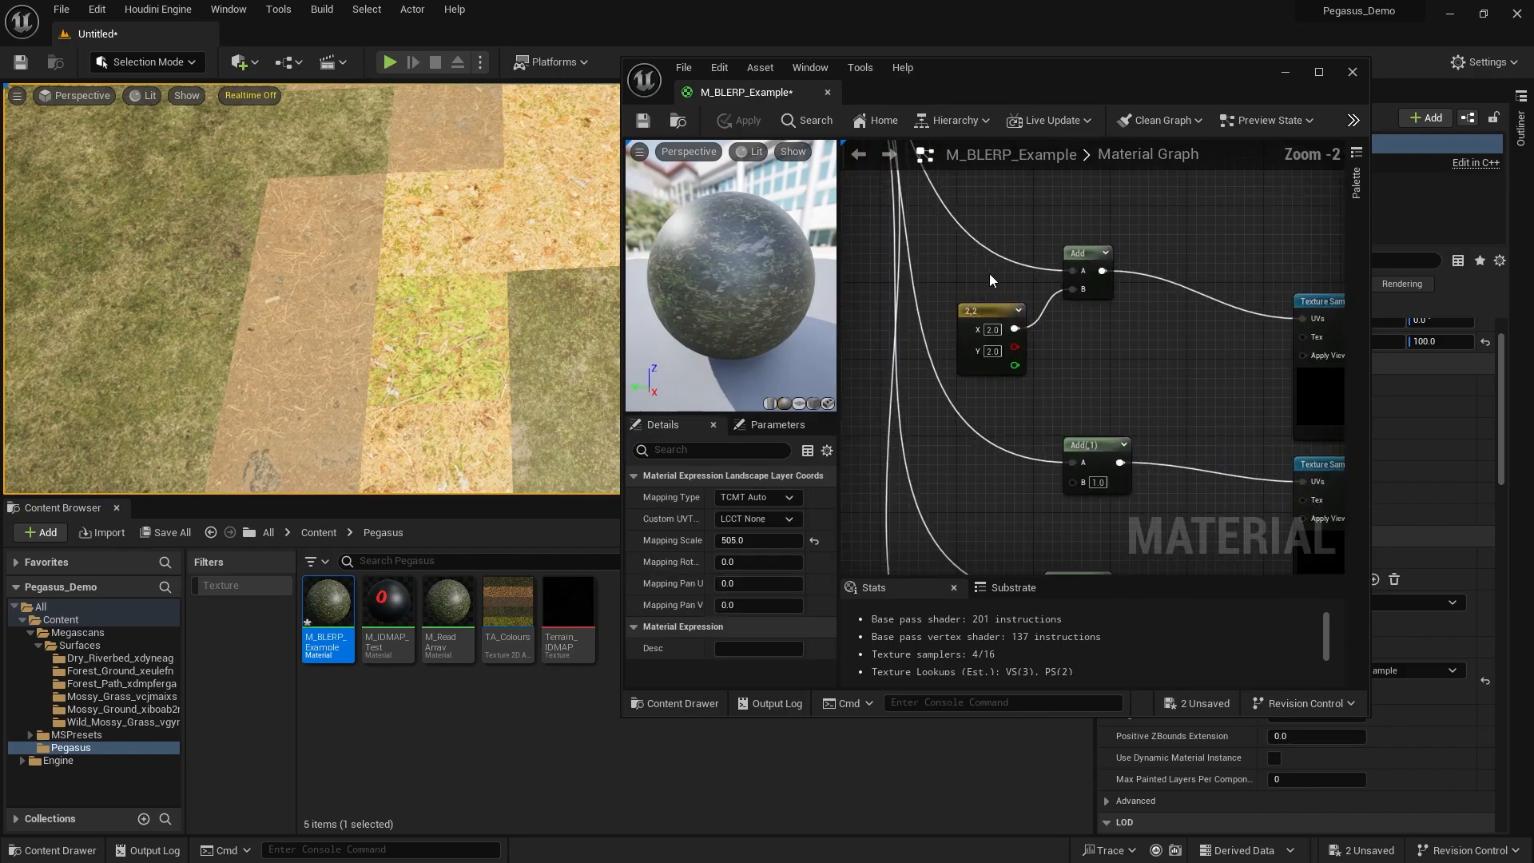
click(990, 319)
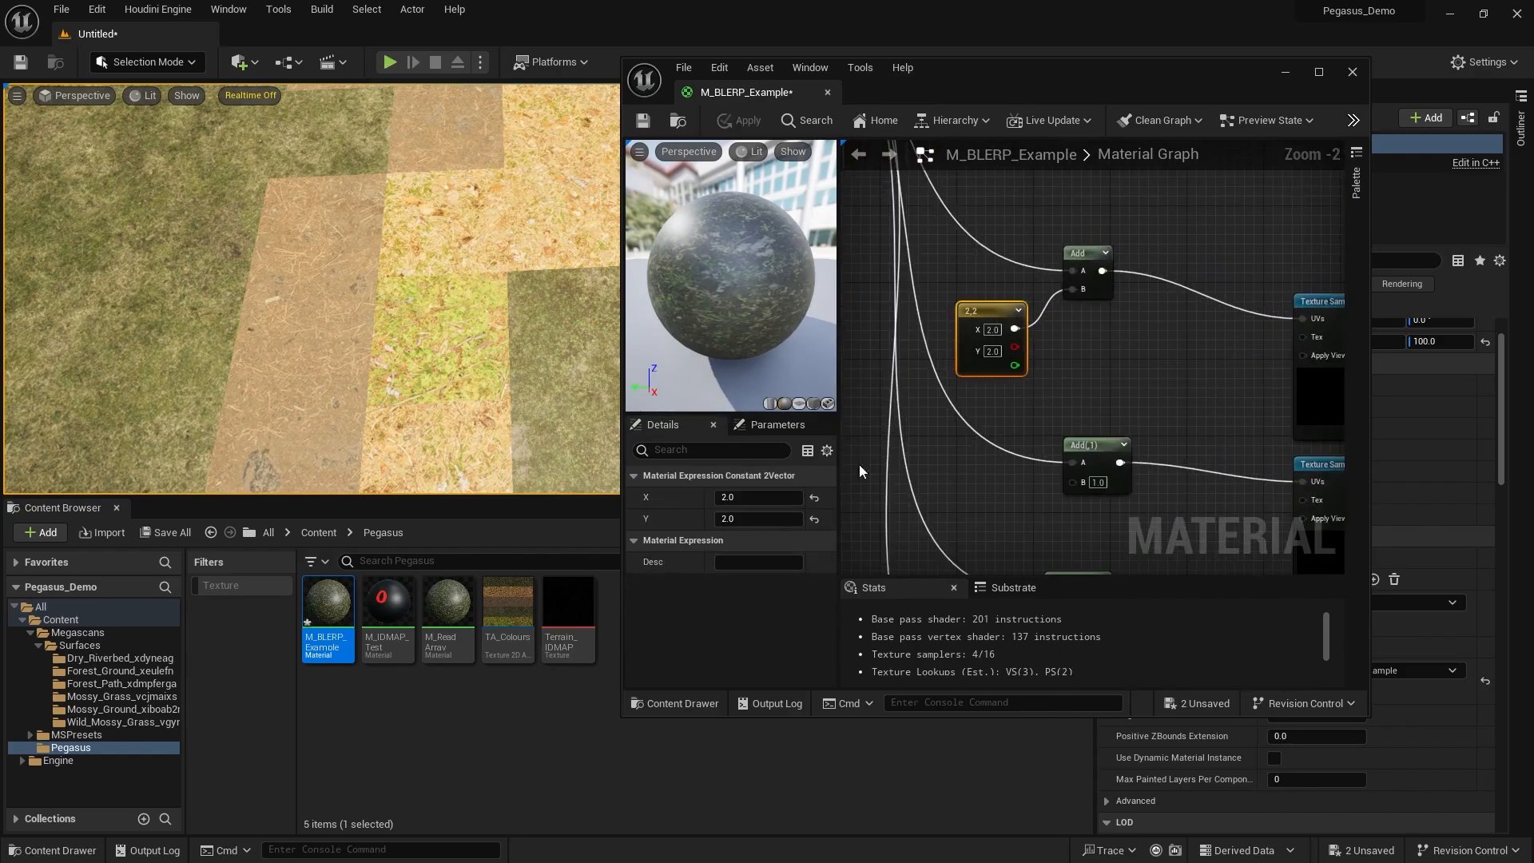
click(765, 497)
click(1038, 343)
right_drag(1039, 344, 1066, 376)
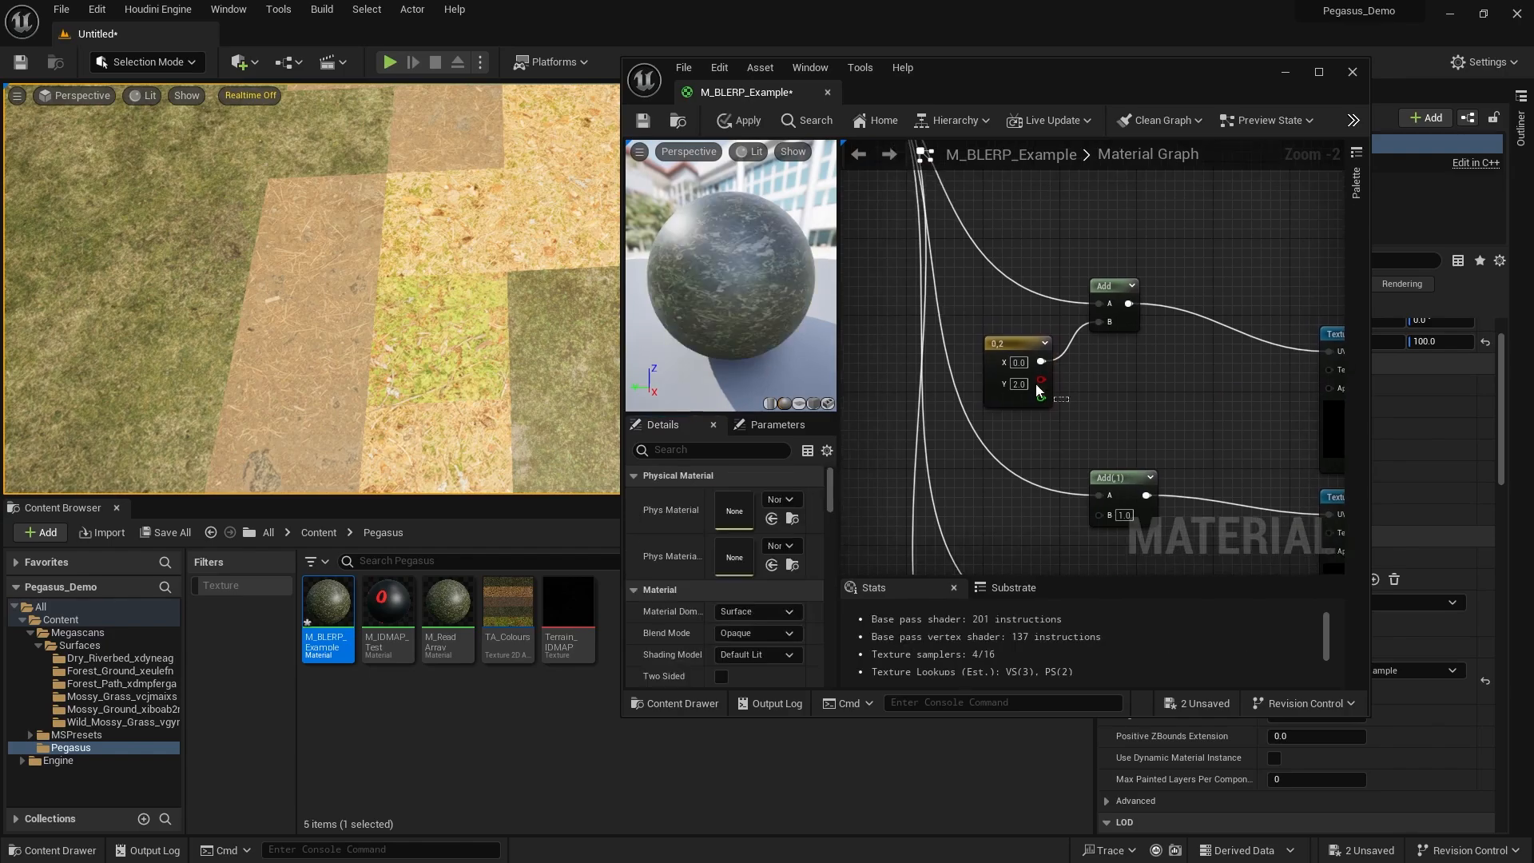
Set the Constant2Vector's Y to 0 and apply the material.
click(1034, 390)
click(762, 520)
text(0)
click(1148, 437)
right_drag(1147, 437, 1150, 479)
scroll(1150, 479, down, 1)
click(751, 124)
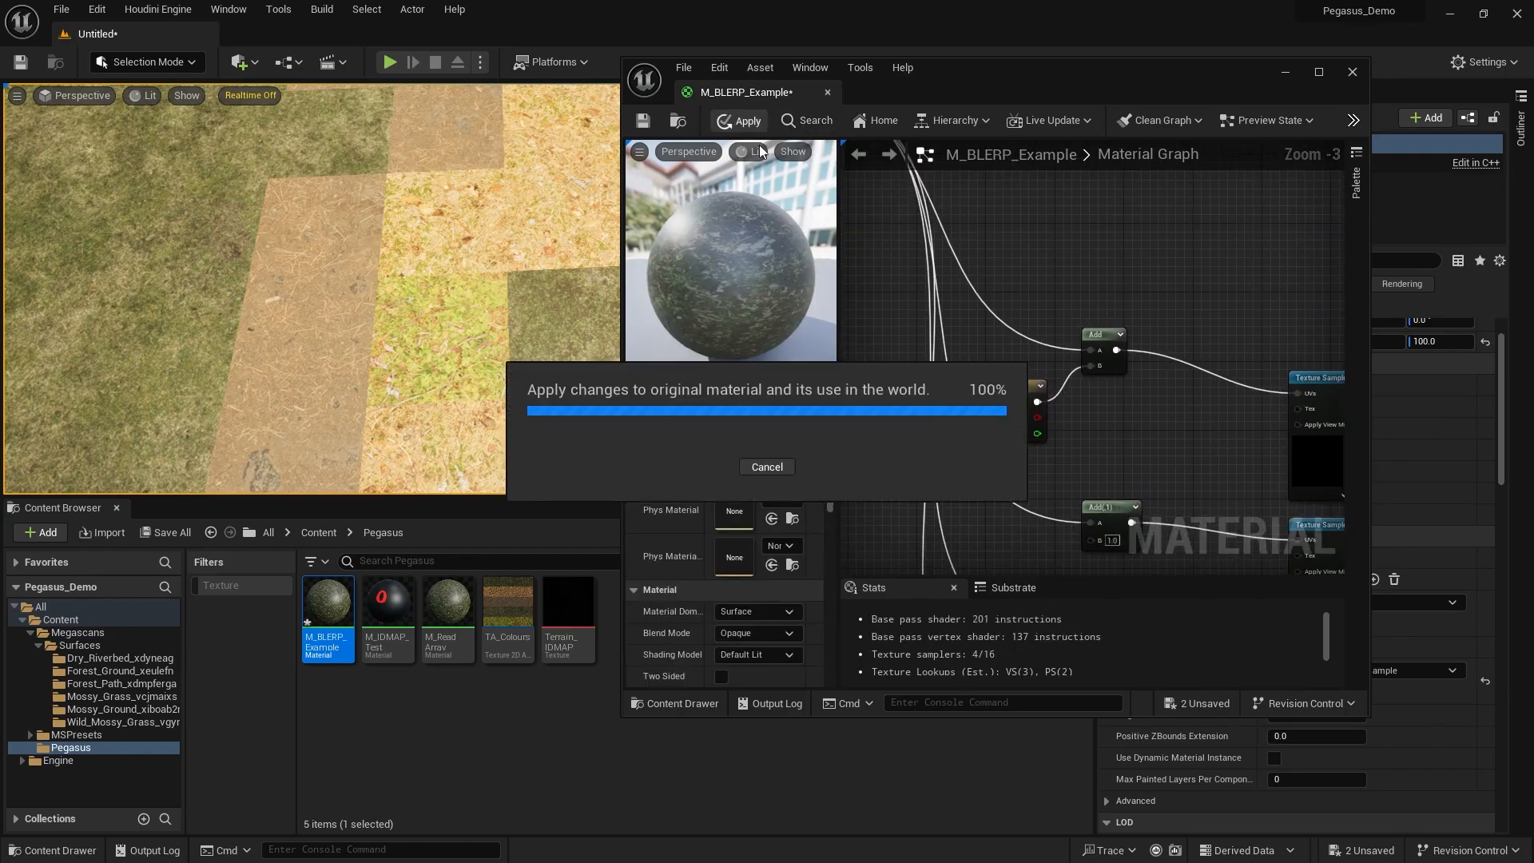
Inspect the Landscape Coords mapping scale and its connections to the Add nodes.
scroll(987, 260, down, 1)
right_drag(988, 260, 1081, 338)
drag(917, 280, 888, 207)
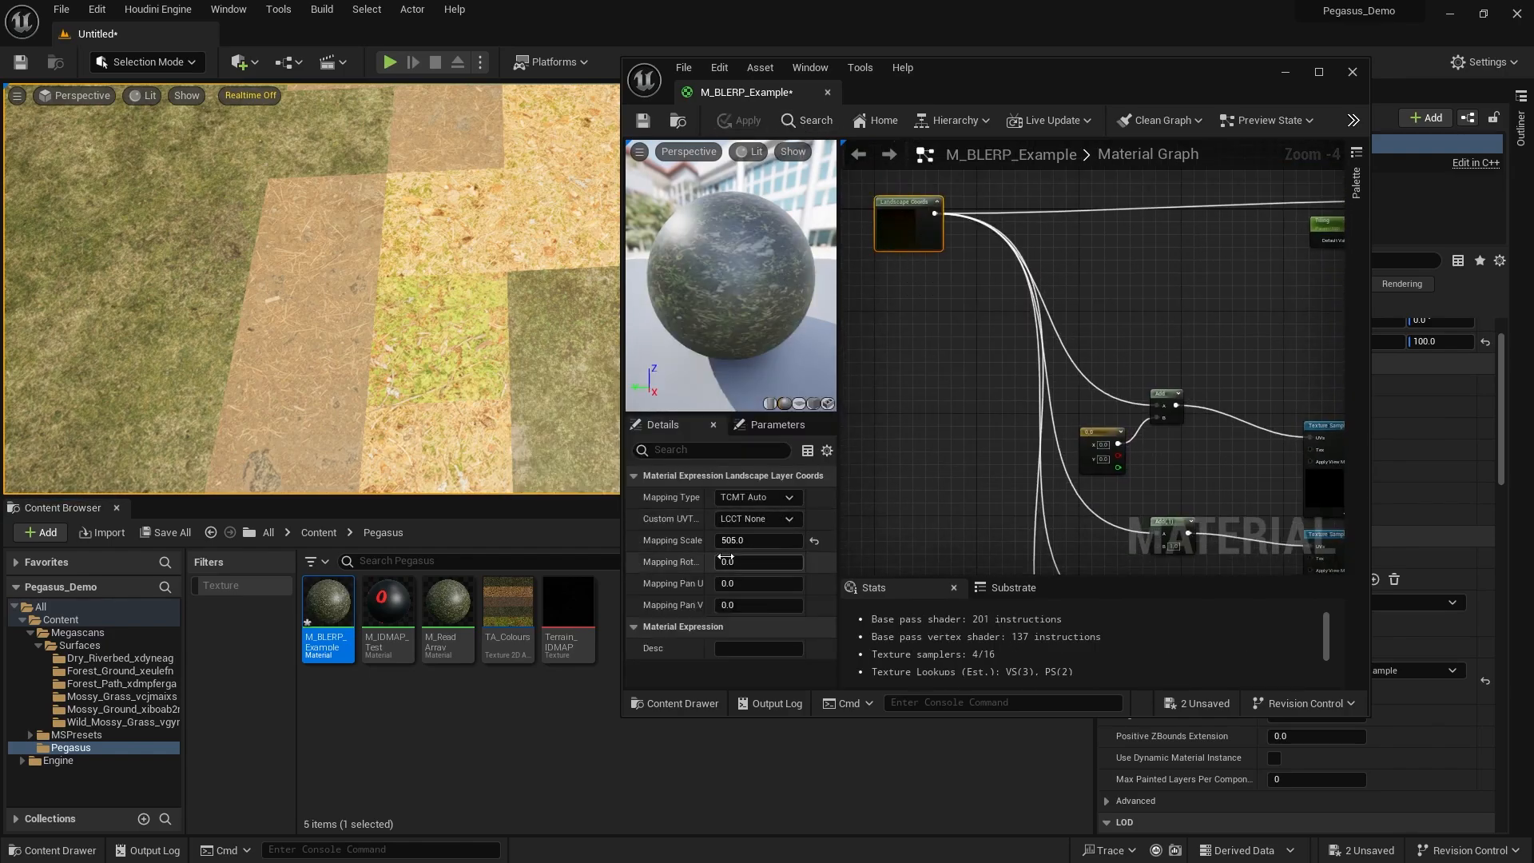
mouse_move(984, 322)
right_down()
mouse_move(1035, 329)
mouse_move(1037, 345)
mouse_move(978, 334)
right_up()
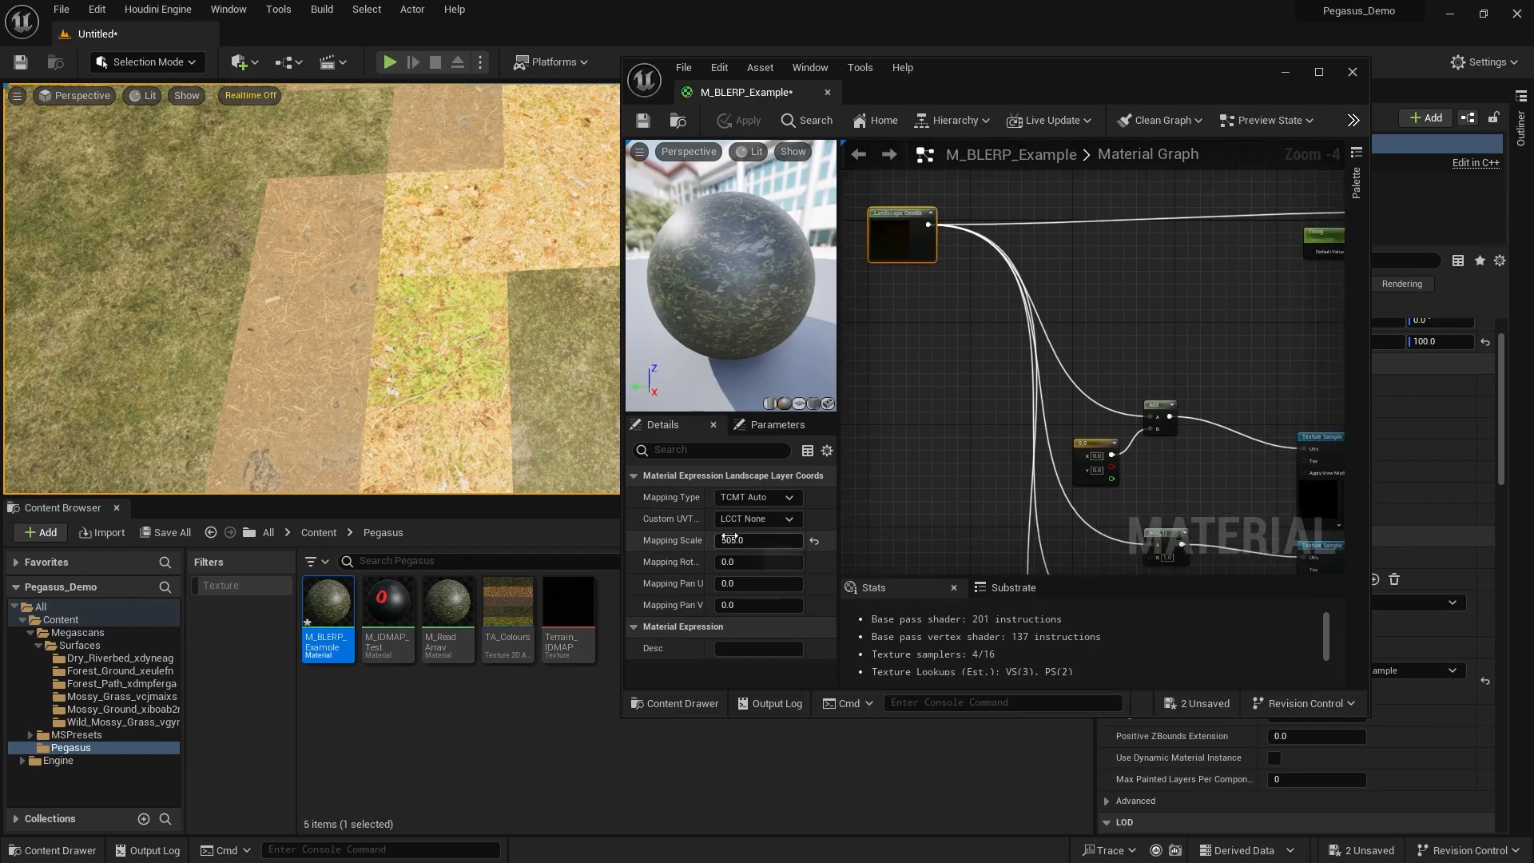
right_drag(1101, 374, 1164, 290)
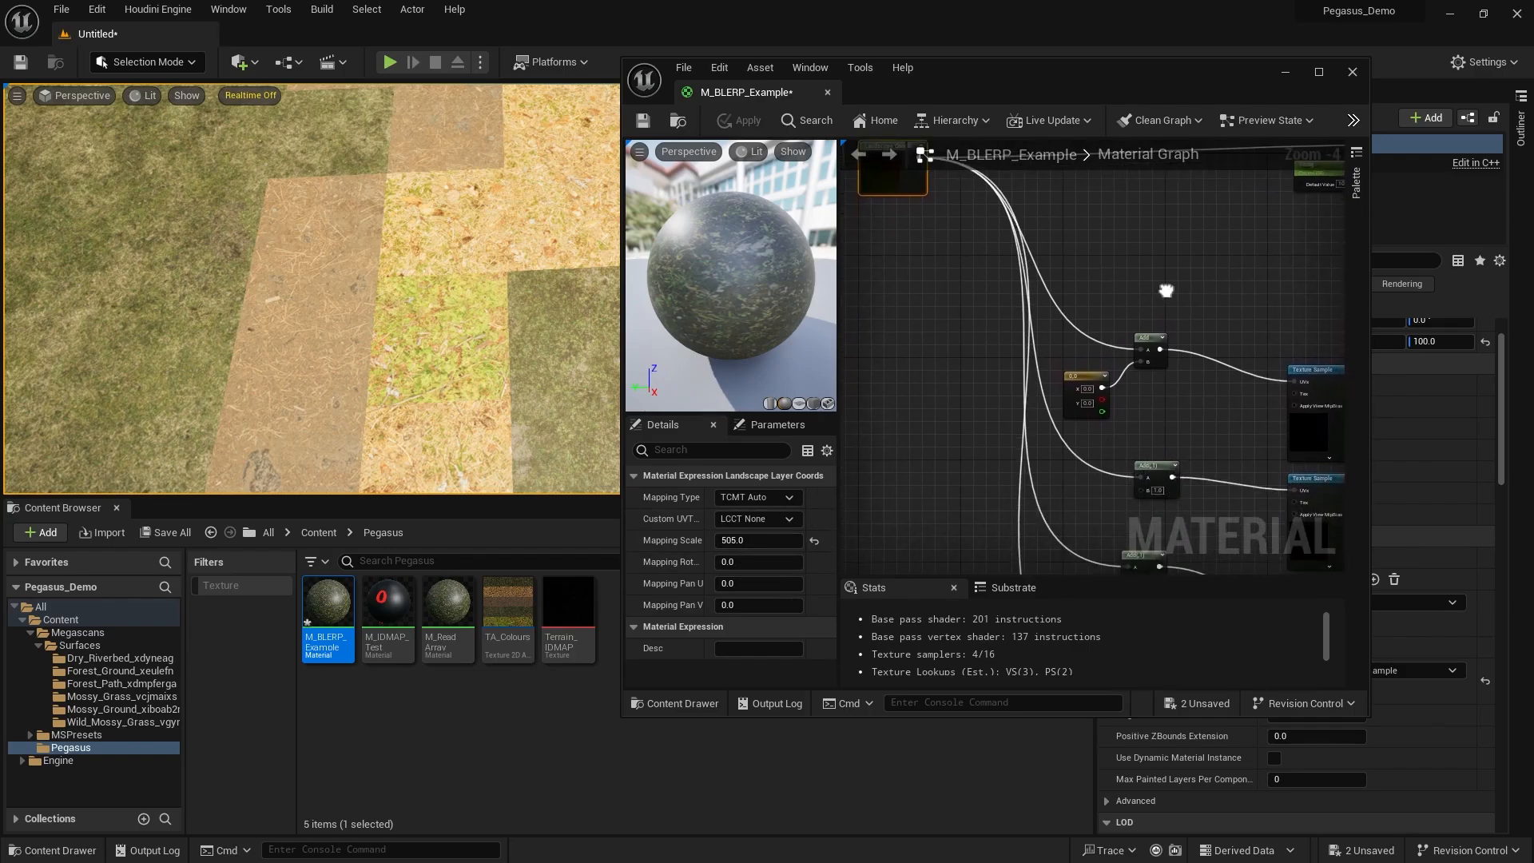
right_drag(926, 249, 1008, 346)
right_drag(1085, 216, 1021, 206)
drag(1019, 206, 959, 284)
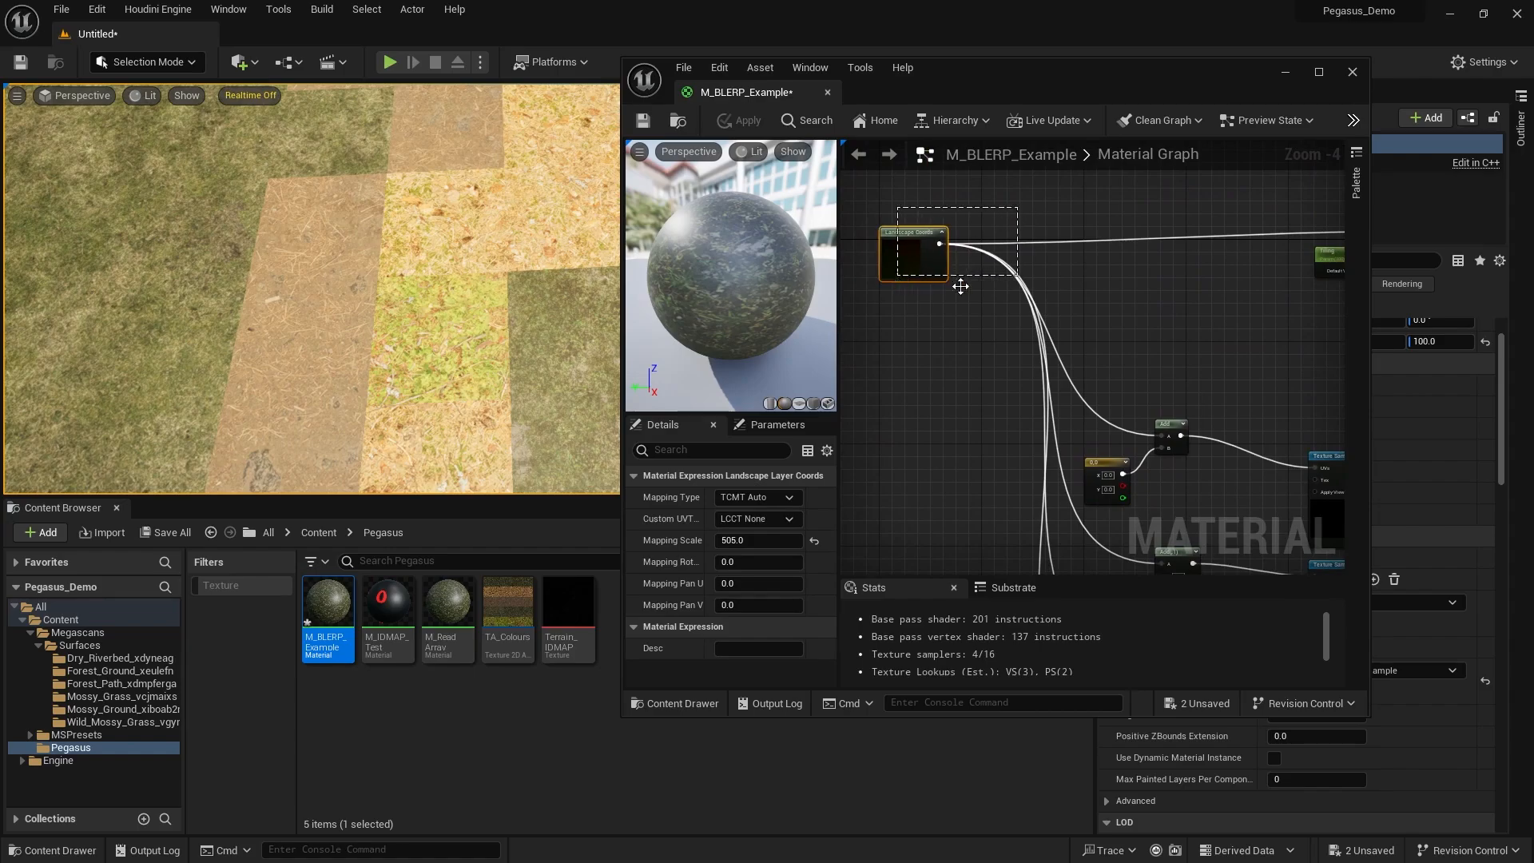
Add a Divide node between Landscape Coords and the Tiling parameter.
right_drag(1089, 318, 1047, 347)
right_click(1109, 334)
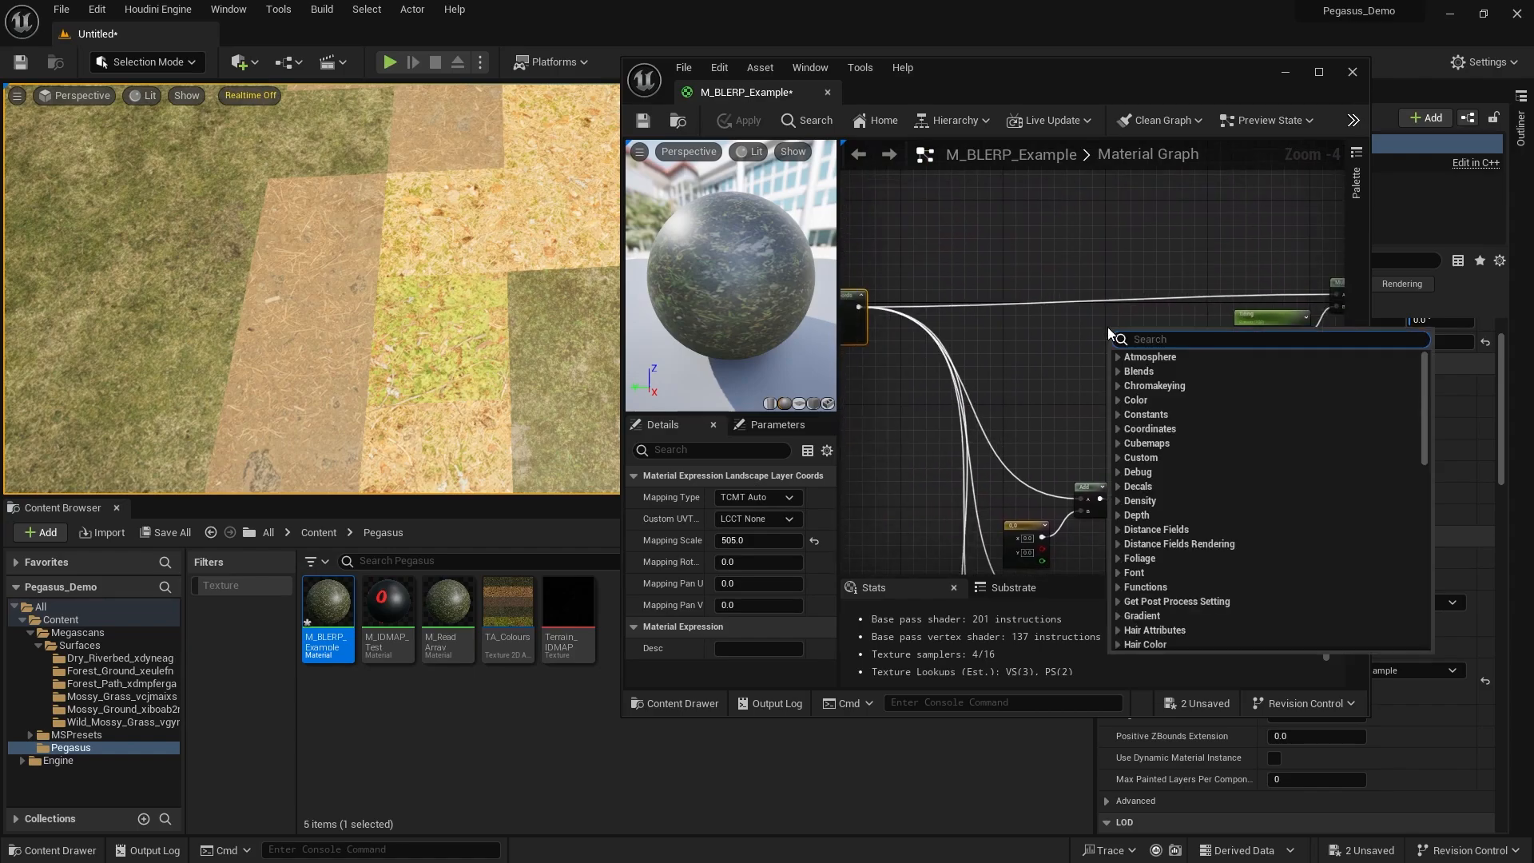
text(divide)
key(Return)
right_drag(1107, 328, 1167, 328)
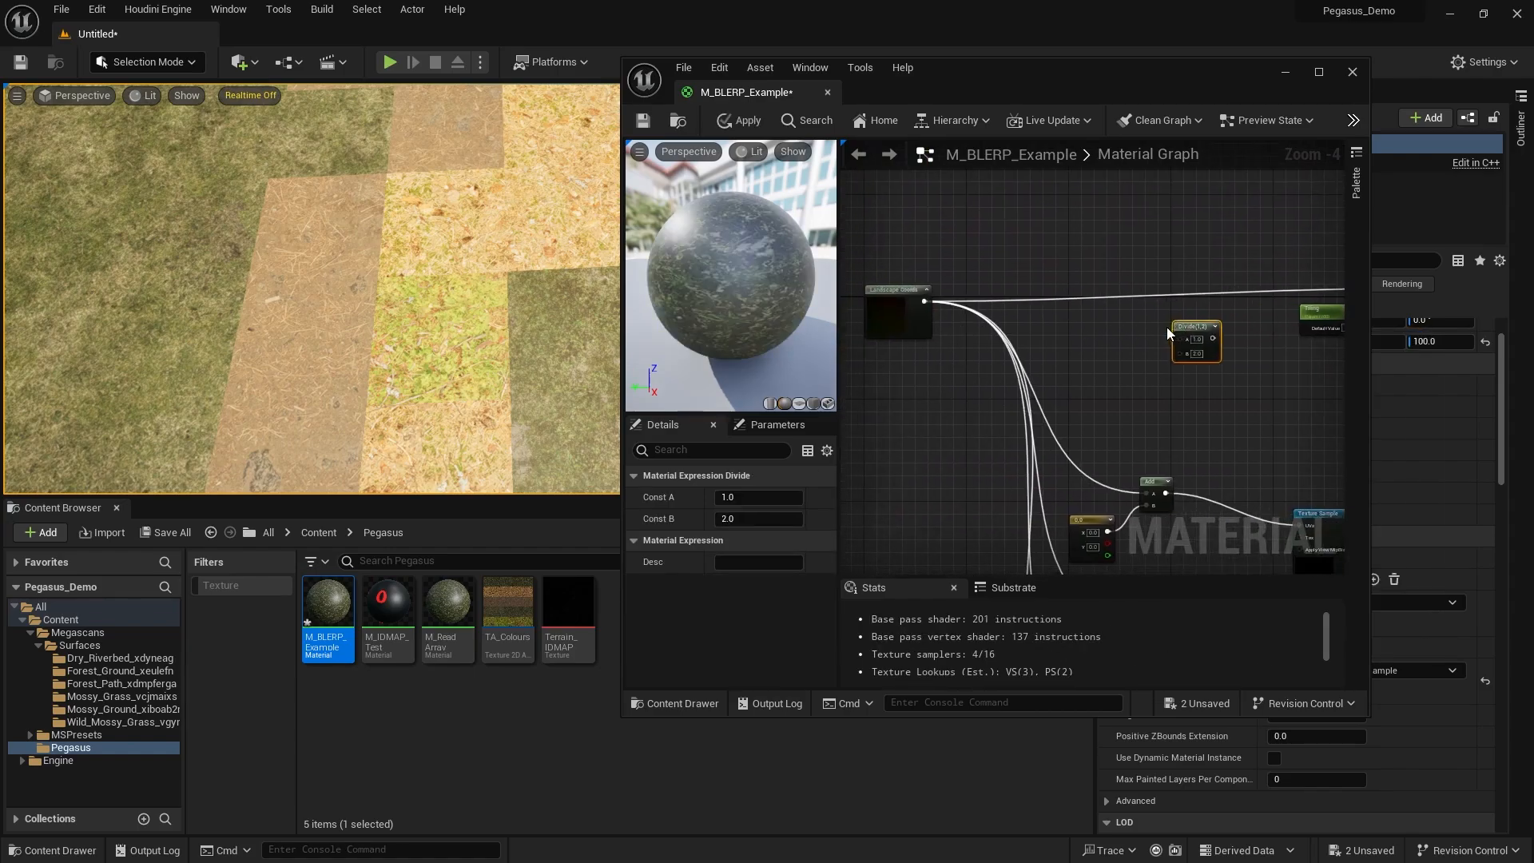
Set the Landscape Coords mapping scale to 1.
scroll(971, 307, up, 1)
click(893, 352)
right_drag(1044, 332, 963, 309)
right_drag(894, 448, 947, 473)
click(774, 538)
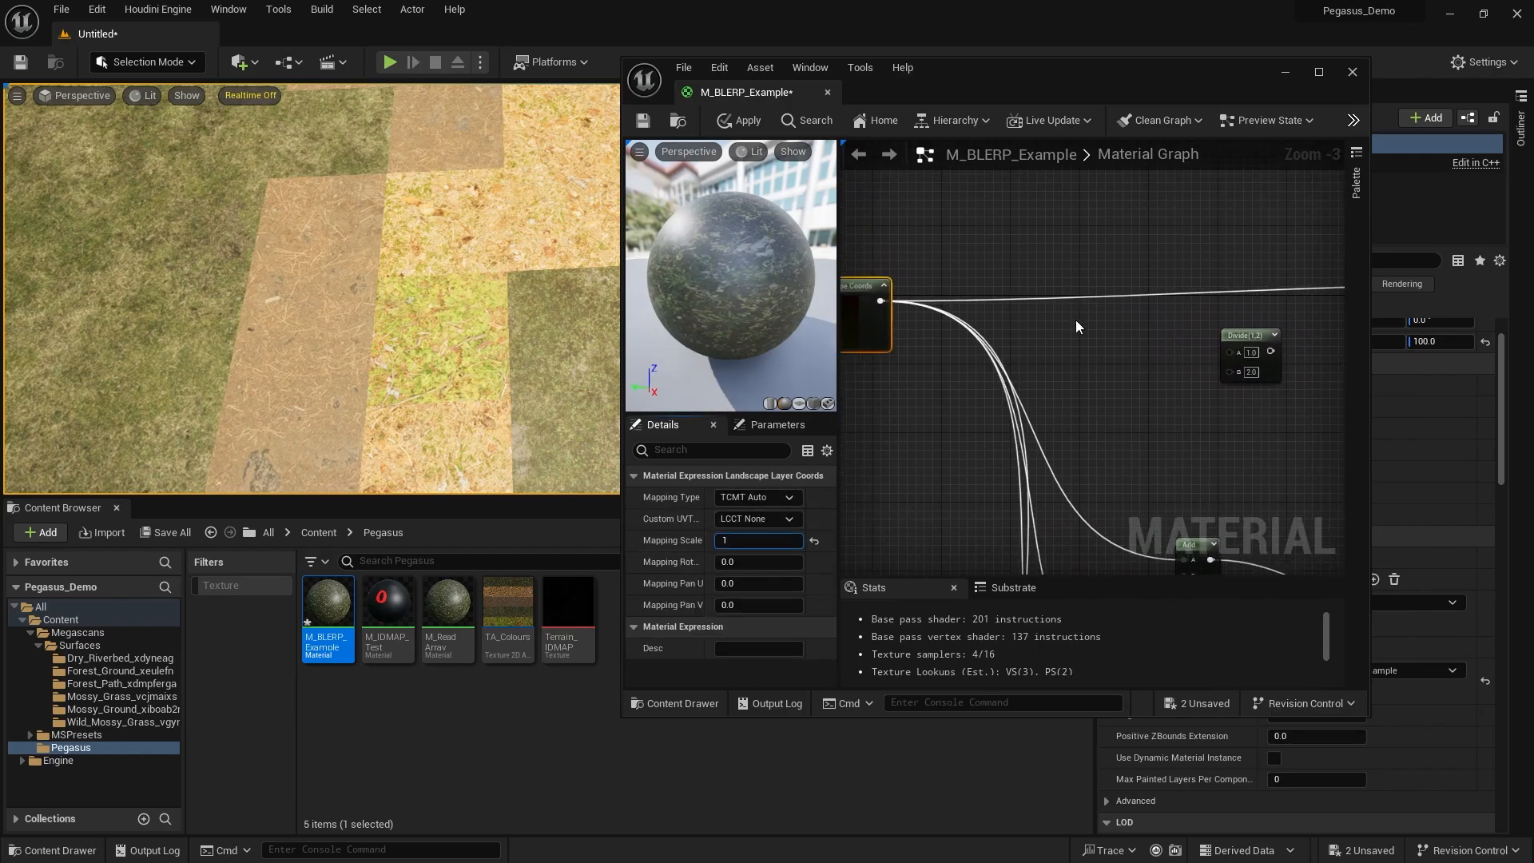
click(1100, 331)
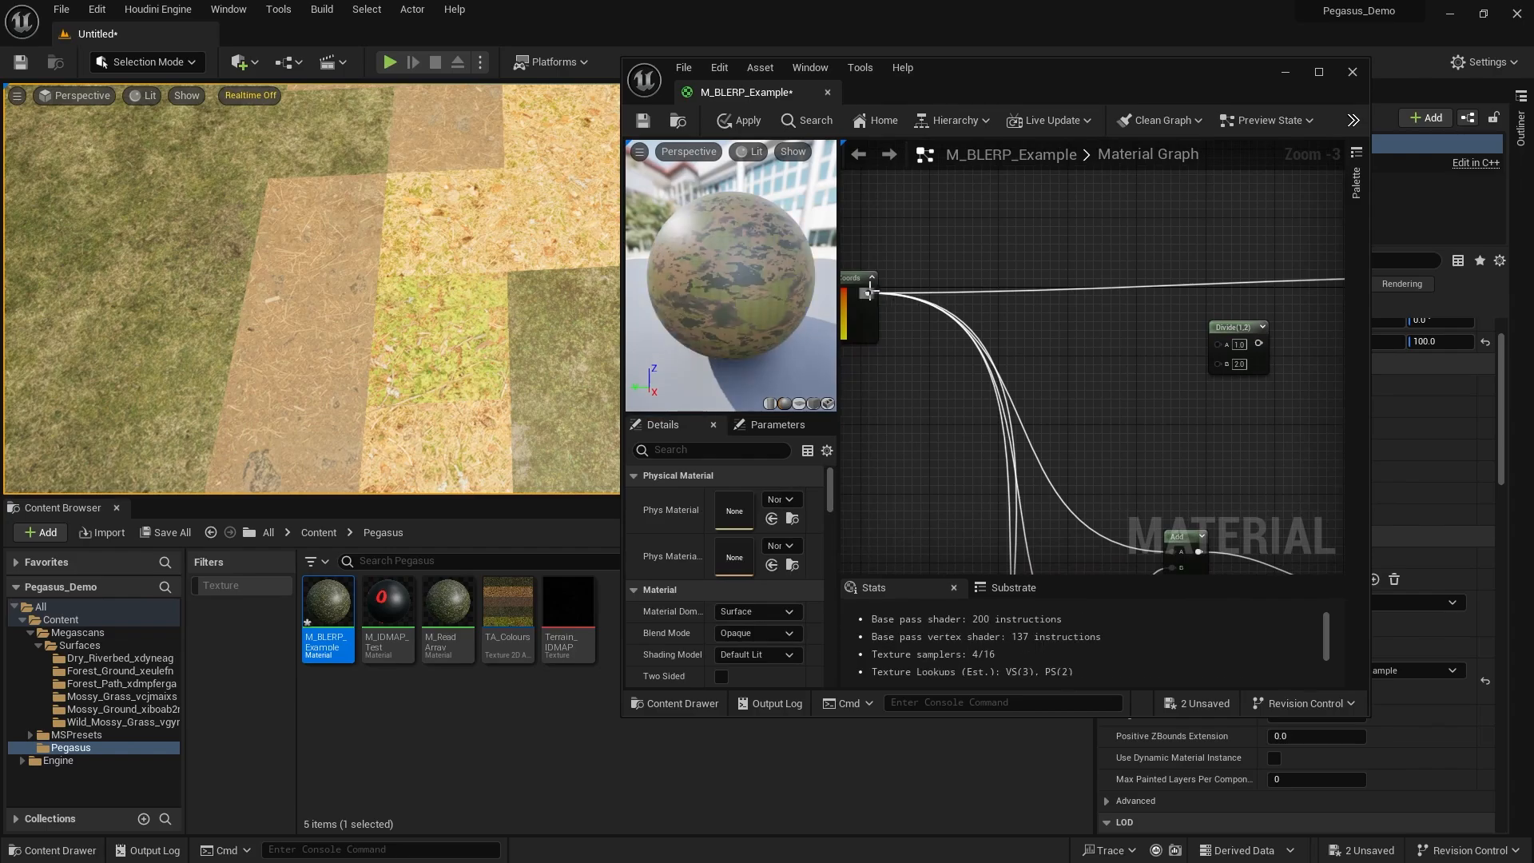
Connect Landscape Coords to the Divide node's A input and set its B to 505.
scroll(1218, 335, down, 1)
right_drag(1218, 336, 1049, 367)
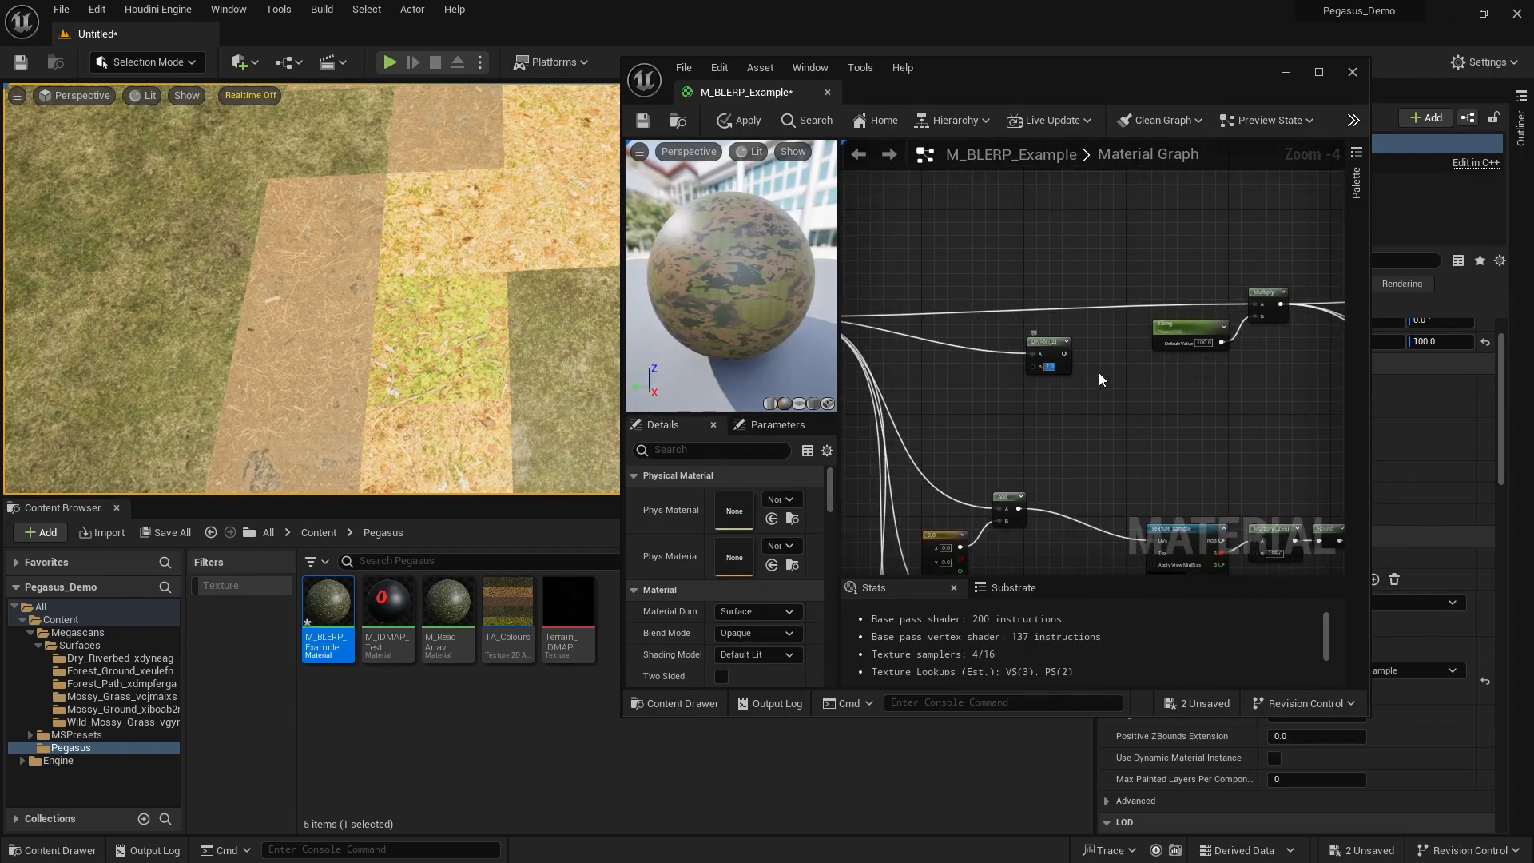
text(3)
Connect the Divide output to the A input of the tiling Multiply node, and move Divide up in line with that connection.
scroll(1102, 380, up, 1)
right_drag(1319, 307, 1240, 306)
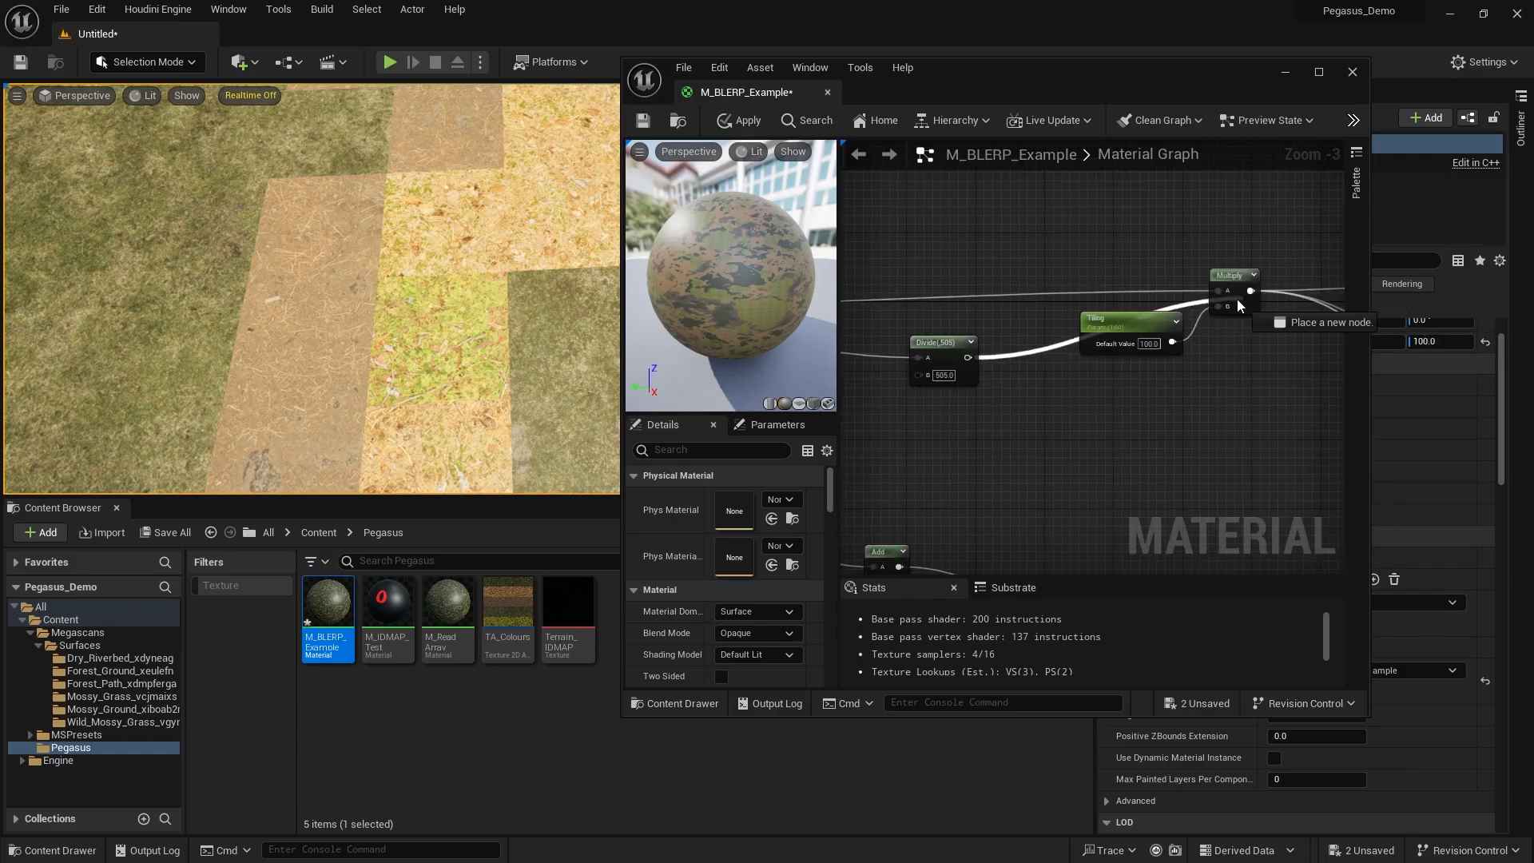
drag(1237, 300, 1219, 291)
right_drag(996, 319, 1142, 319)
drag(1082, 345, 1088, 287)
right_drag(1073, 344, 1110, 286)
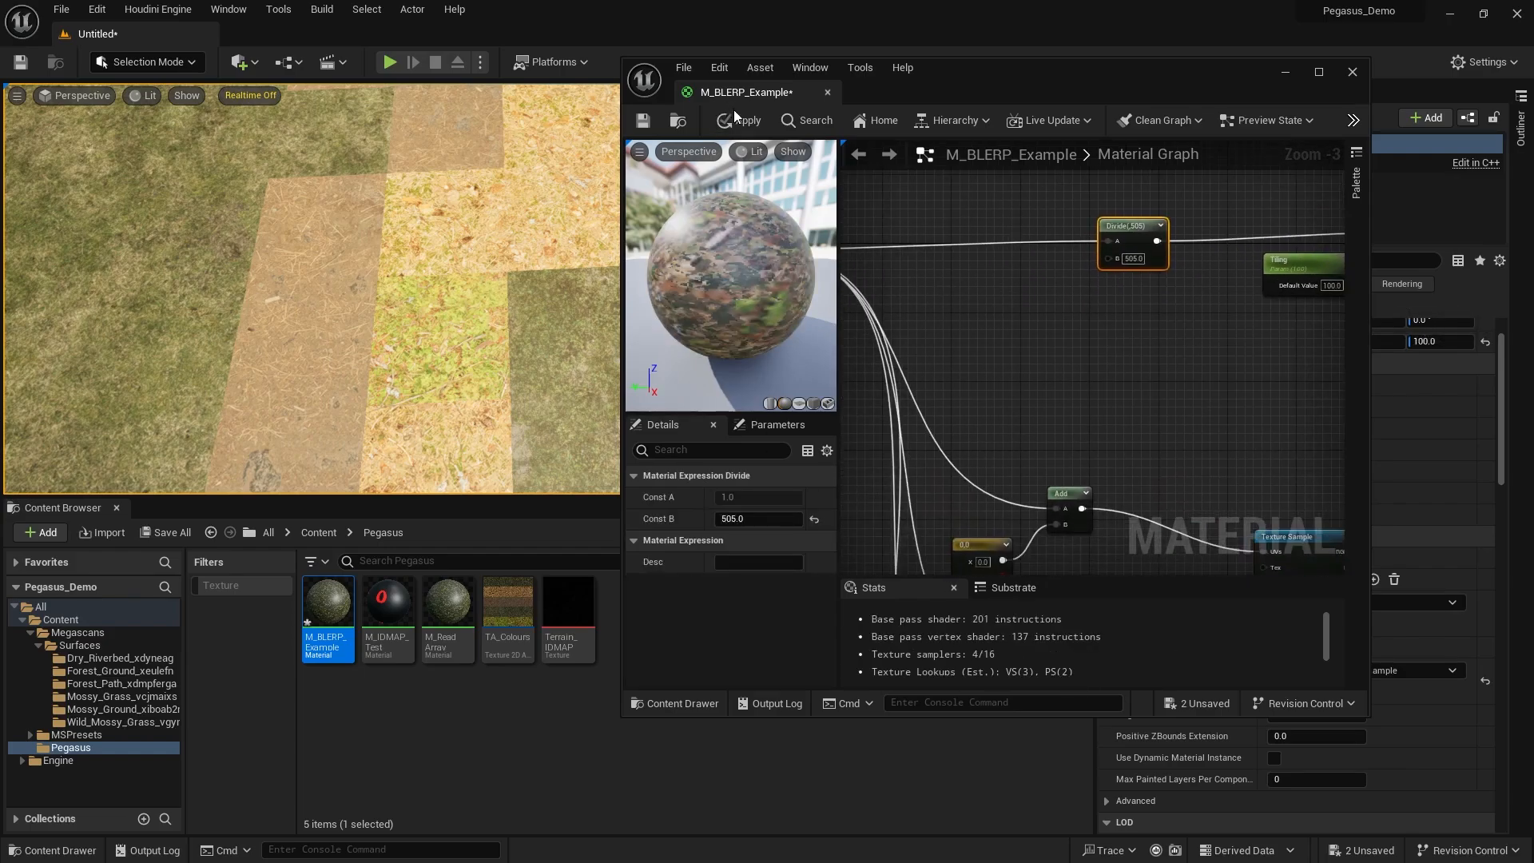
Paste a copy of the Divide node with B 505 beside the first Add, ahead of the uppermost ID map Texture Sample.
key(ctrl+v)
right_drag(1066, 452, 1077, 308)
scroll(1178, 334, down, 1)
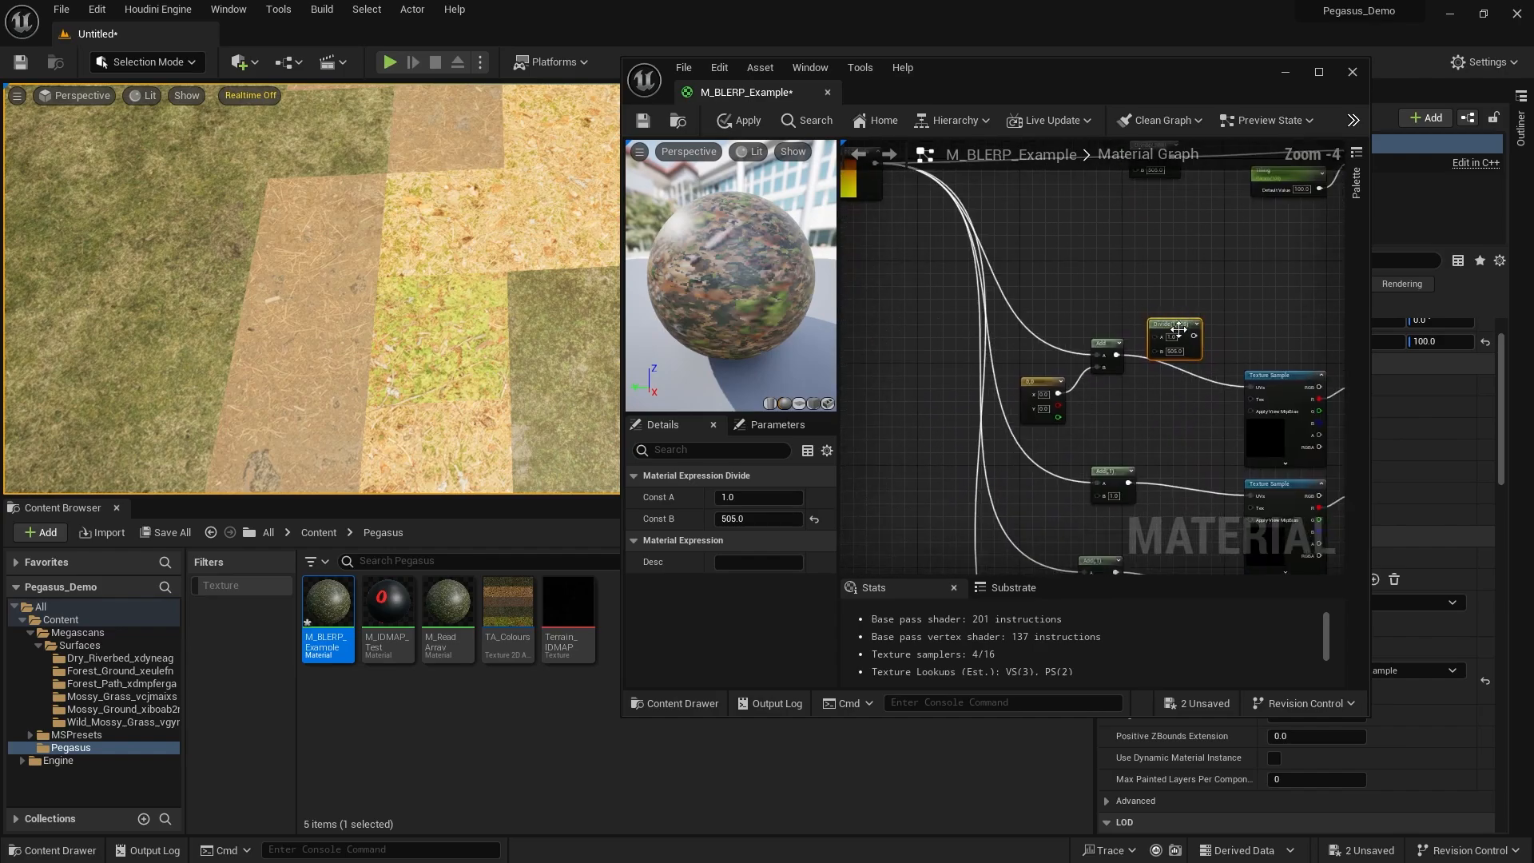
scroll(1177, 332, up, 2)
drag(1179, 317, 1189, 336)
right_drag(1182, 336, 1112, 369)
drag(1032, 358, 923, 451)
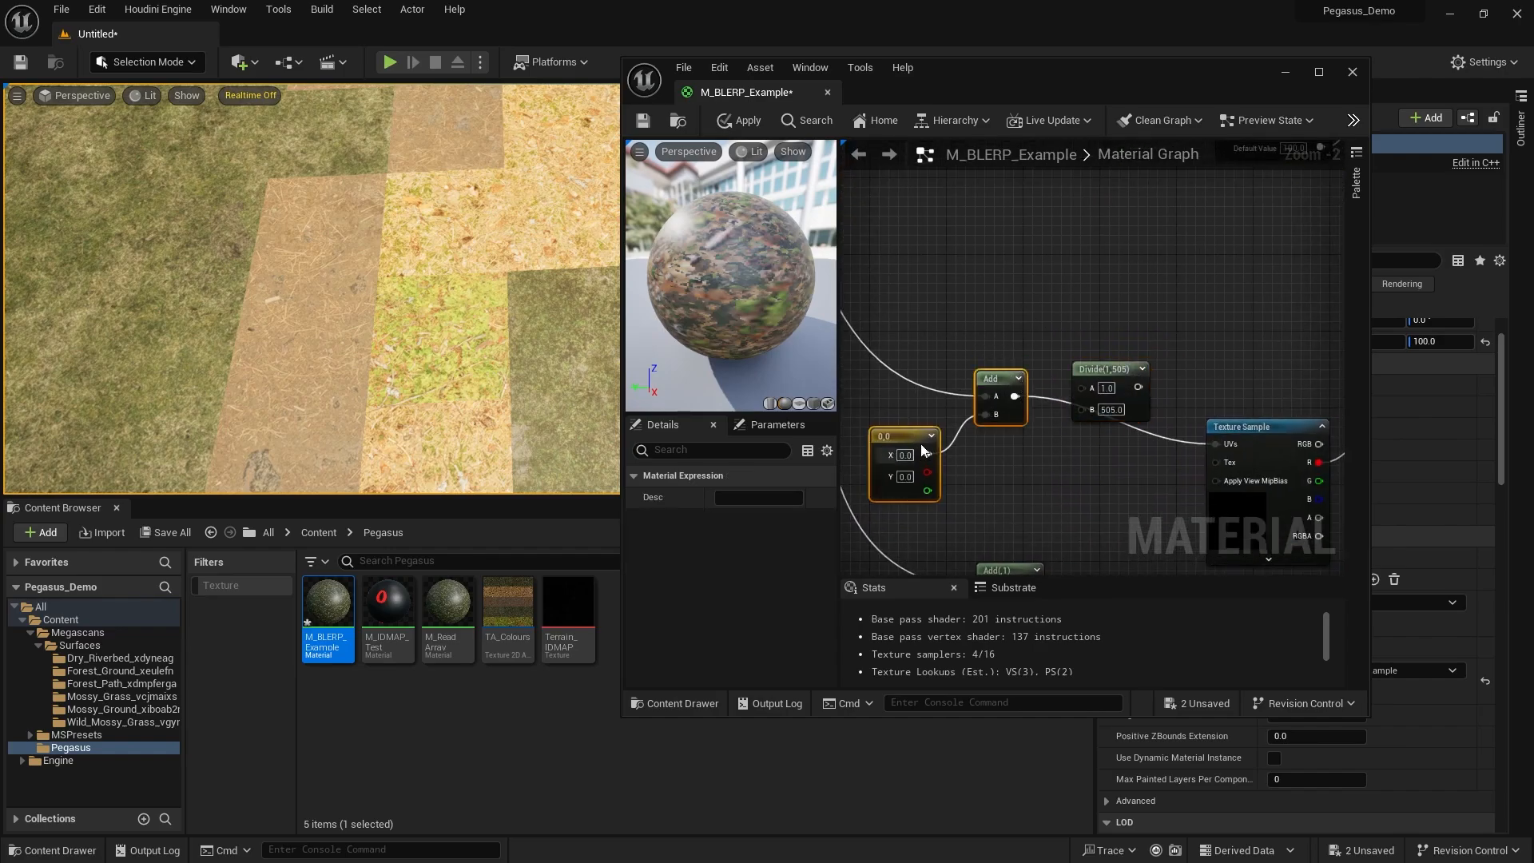
Route the first Add's output through the Divide (505) into the ID map Texture Sample's UVs and apply the material.
click(1058, 382)
drag(1015, 396, 1226, 448)
right_drag(1123, 423, 1168, 478)
drag(1155, 434, 1155, 444)
click(1138, 371)
right_drag(1128, 343, 1092, 360)
click(740, 112)
scroll(978, 400, down, 1)
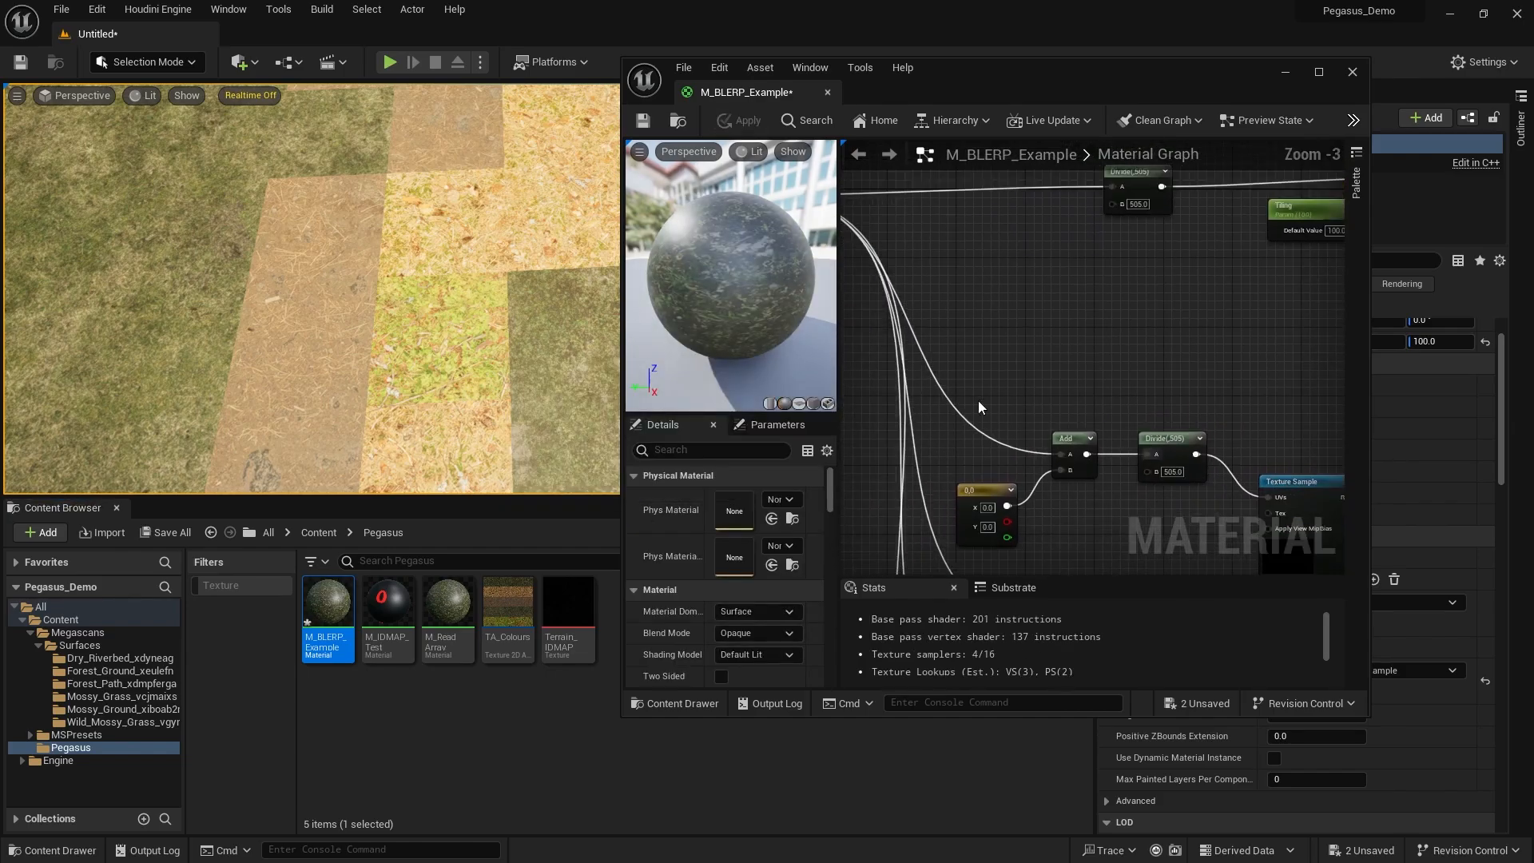
Set the first offset vector's X to 1 and apply the material to test a one-pixel shift.
scroll(978, 400, up, 2)
click(1026, 414)
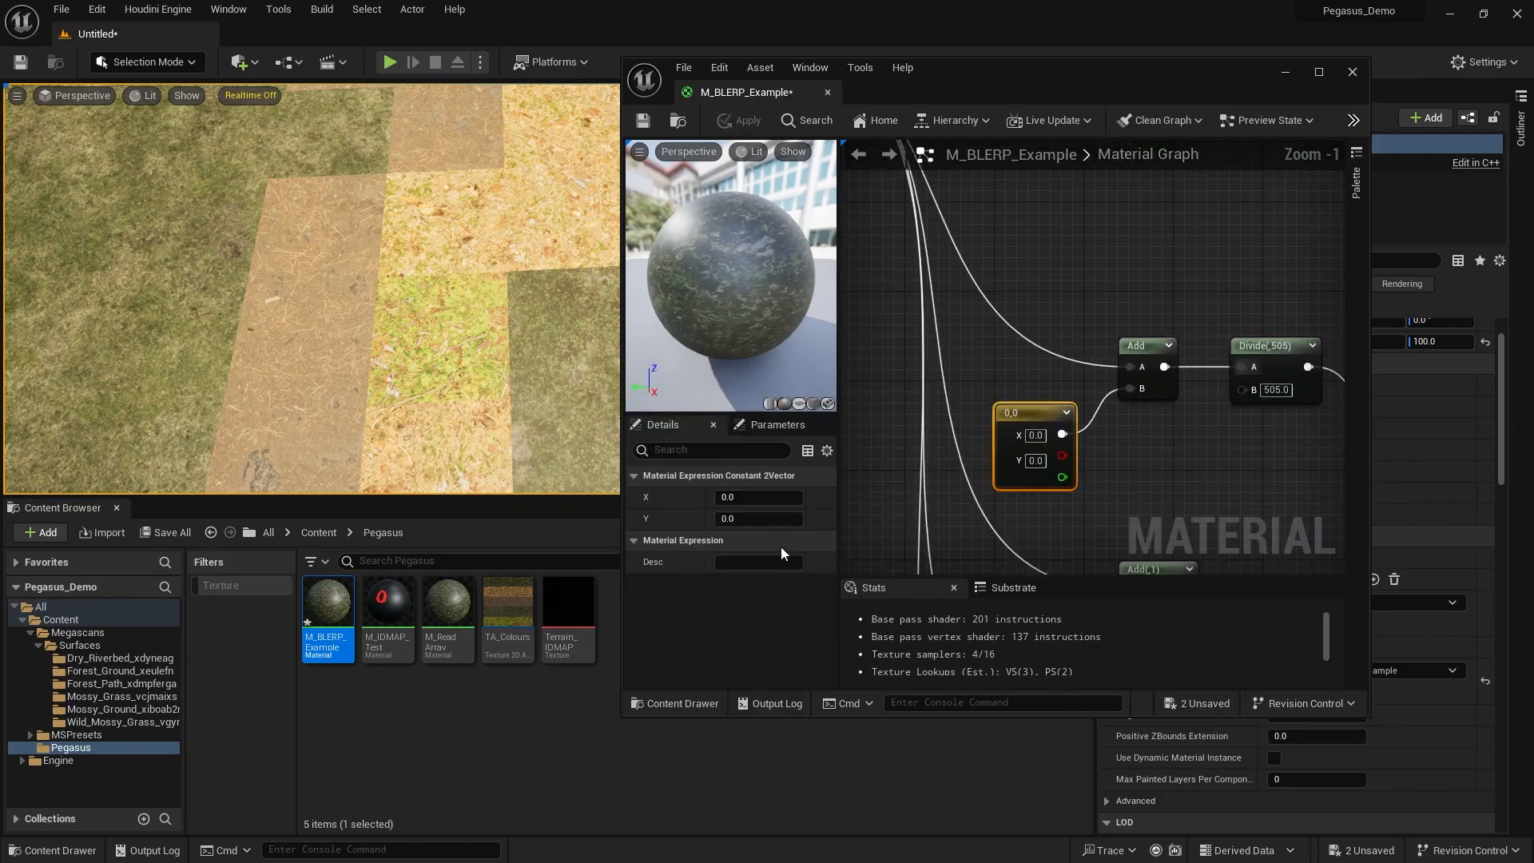
click(762, 496)
text(1)
click(1088, 342)
right_drag(1089, 343, 1055, 325)
click(1006, 397)
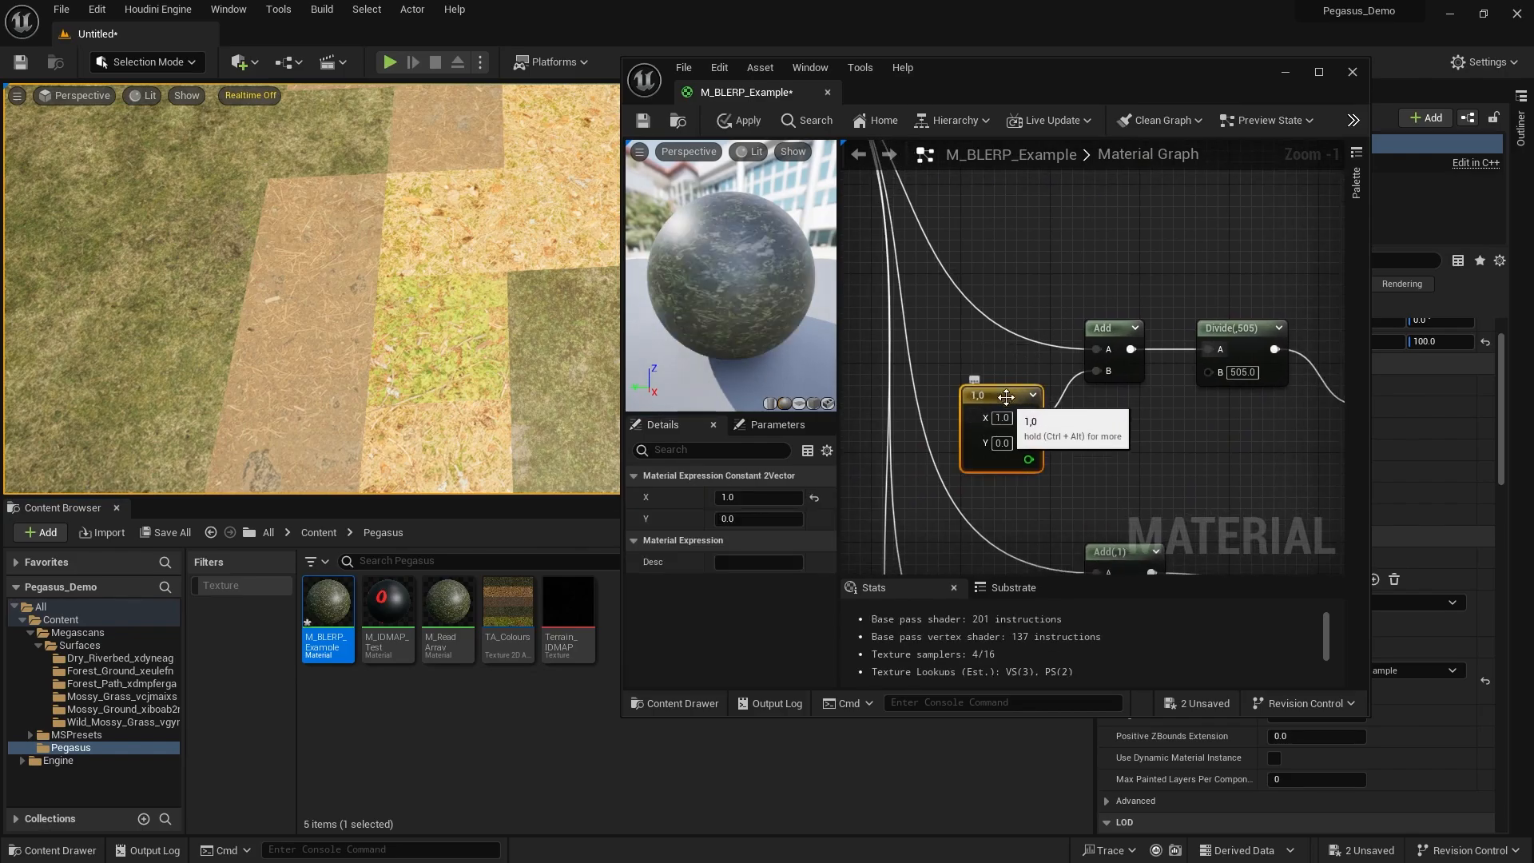
click(1008, 264)
right_drag(1009, 264, 1016, 322)
click(743, 121)
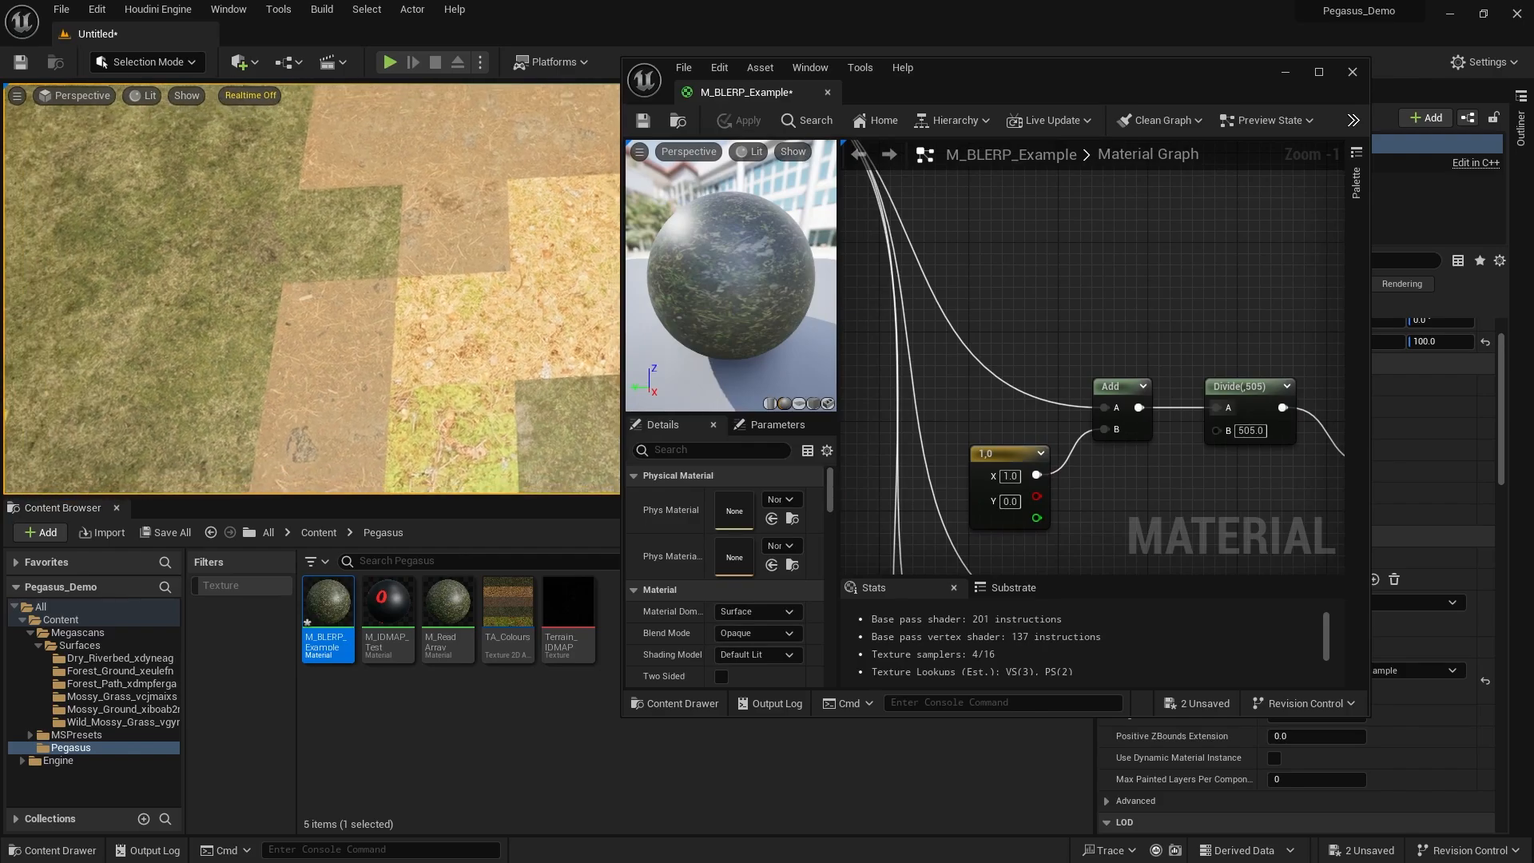
Set the first offset vector's X to 0 and apply the material to compare the landscape.
click(971, 512)
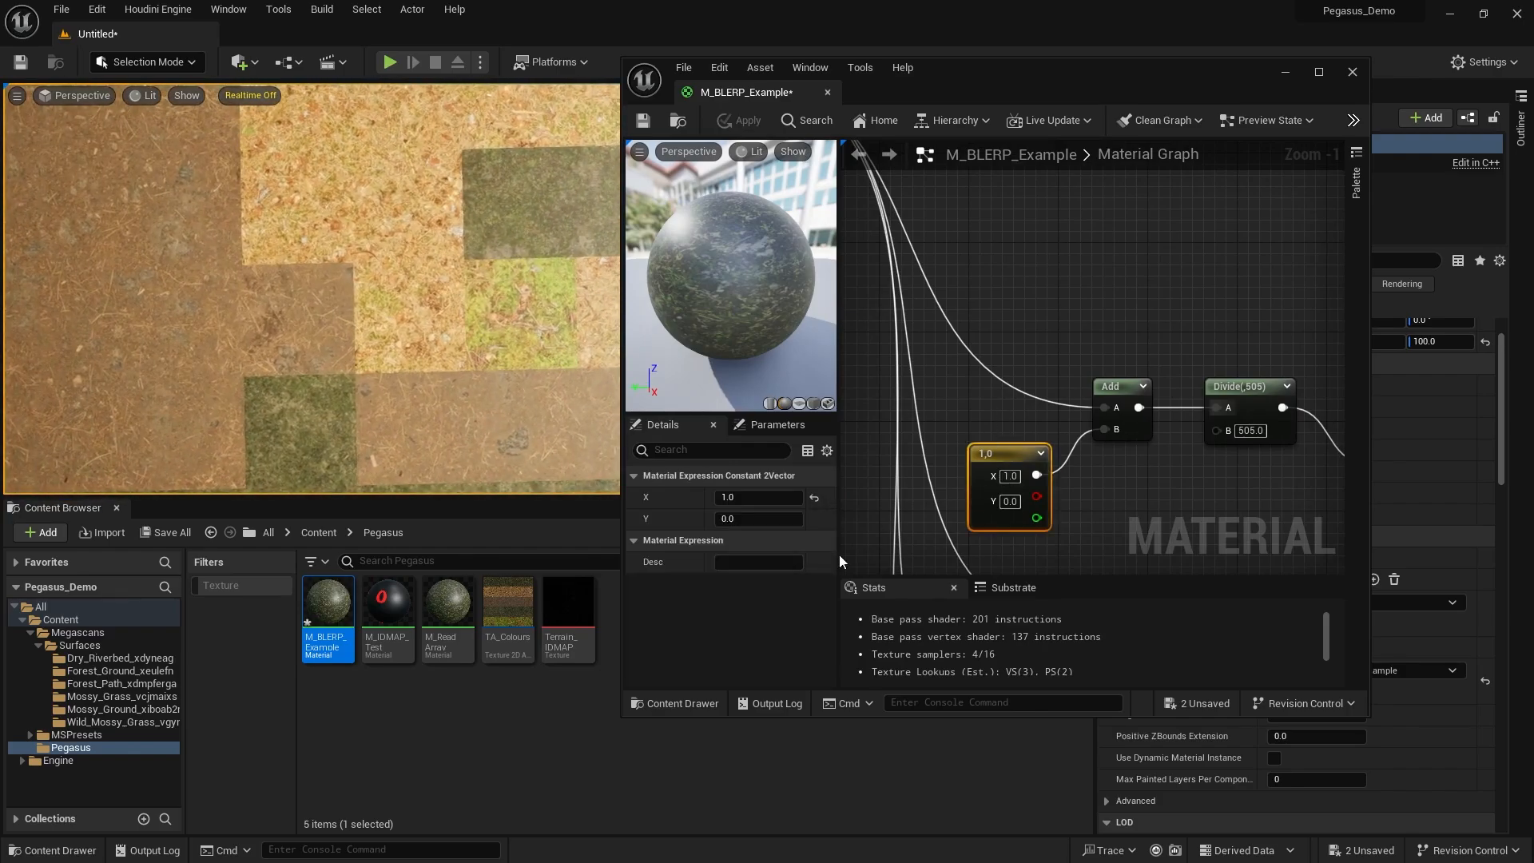
text(0)
key(Return)
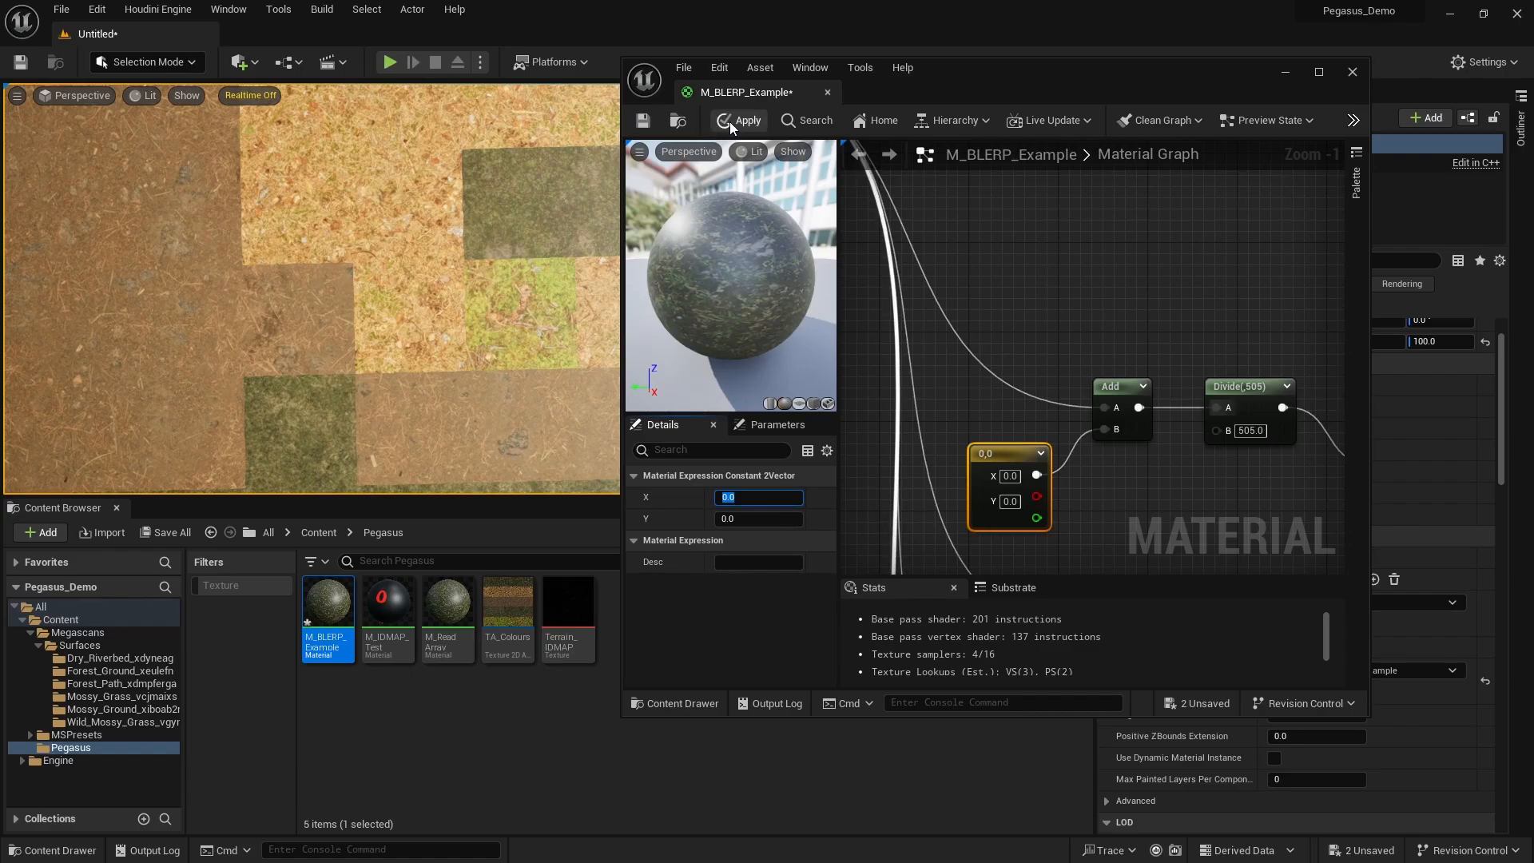
click(730, 121)
Set the first offset vector's X to -1 and apply the material.
click(768, 497)
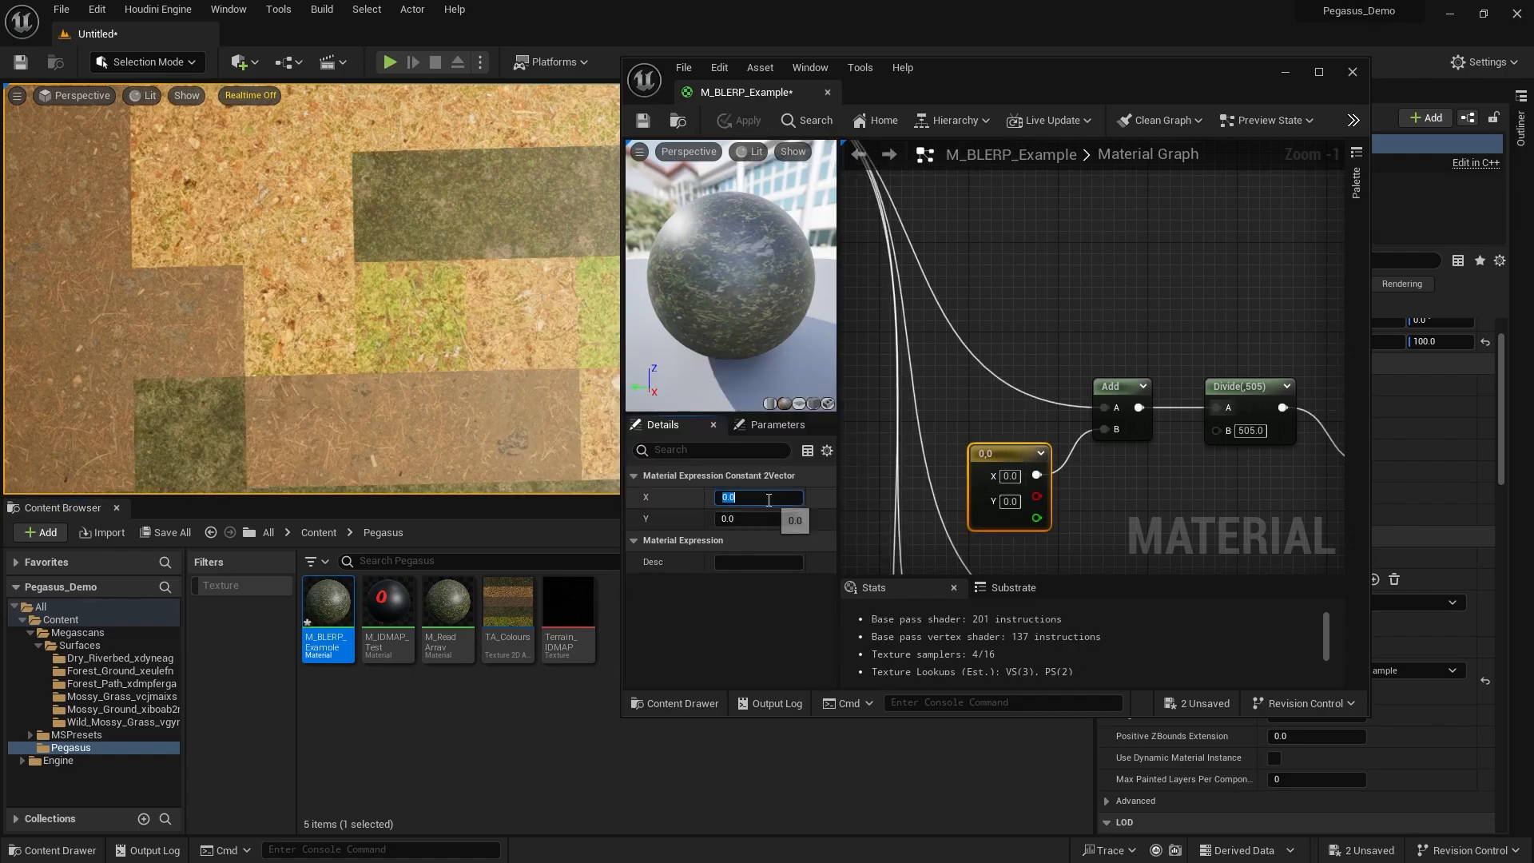
text(-1)
key(Return)
click(743, 121)
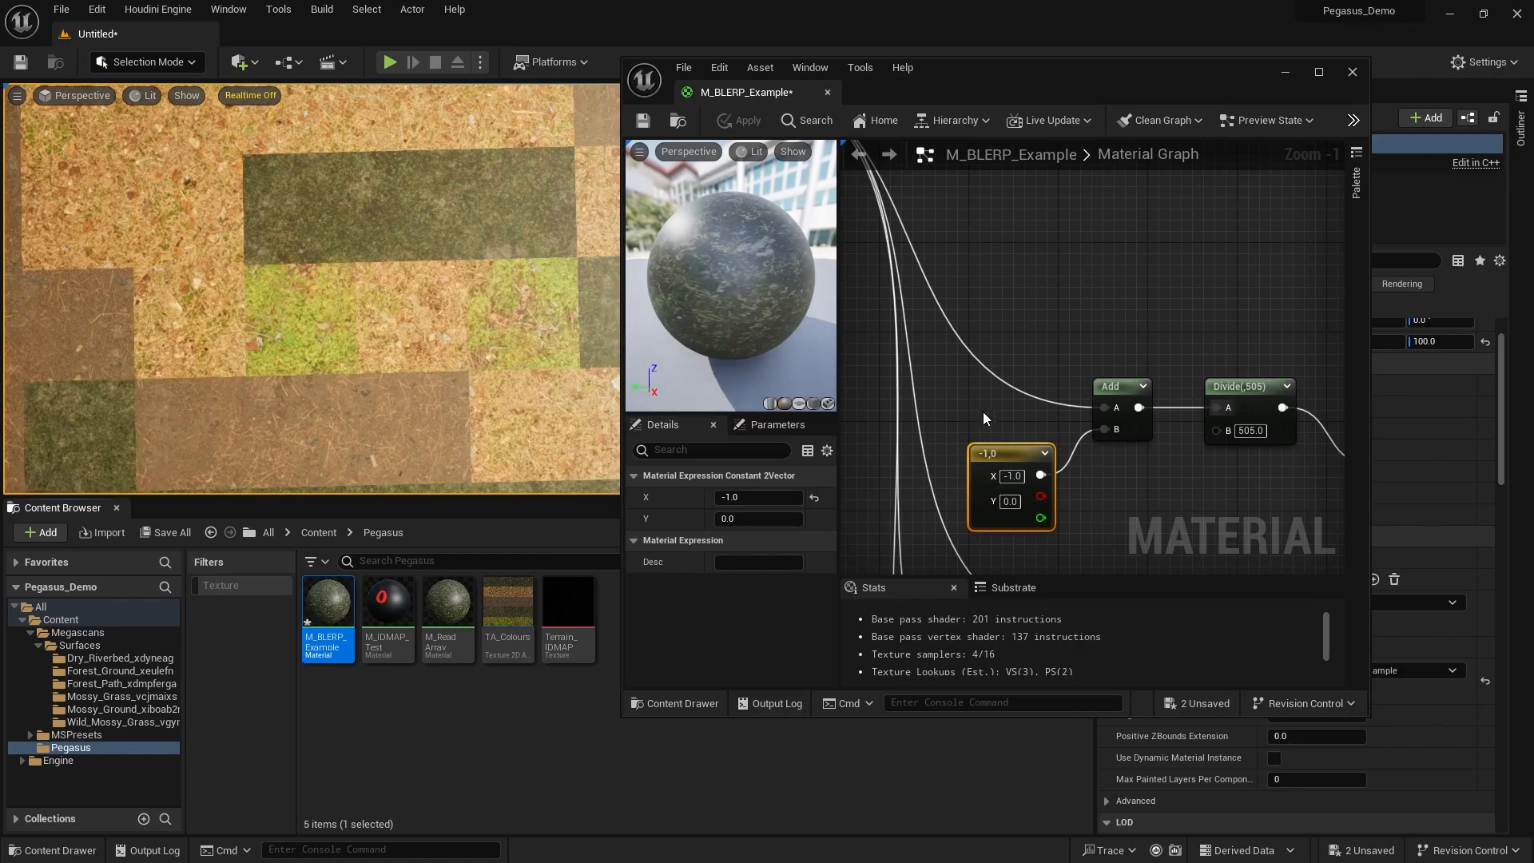
Paste a copy of the offset vector at the second Add, connect it to B and set its X to 1.
right_drag(990, 416, 976, 310)
scroll(976, 310, down, 2)
scroll(976, 310, up, 1)
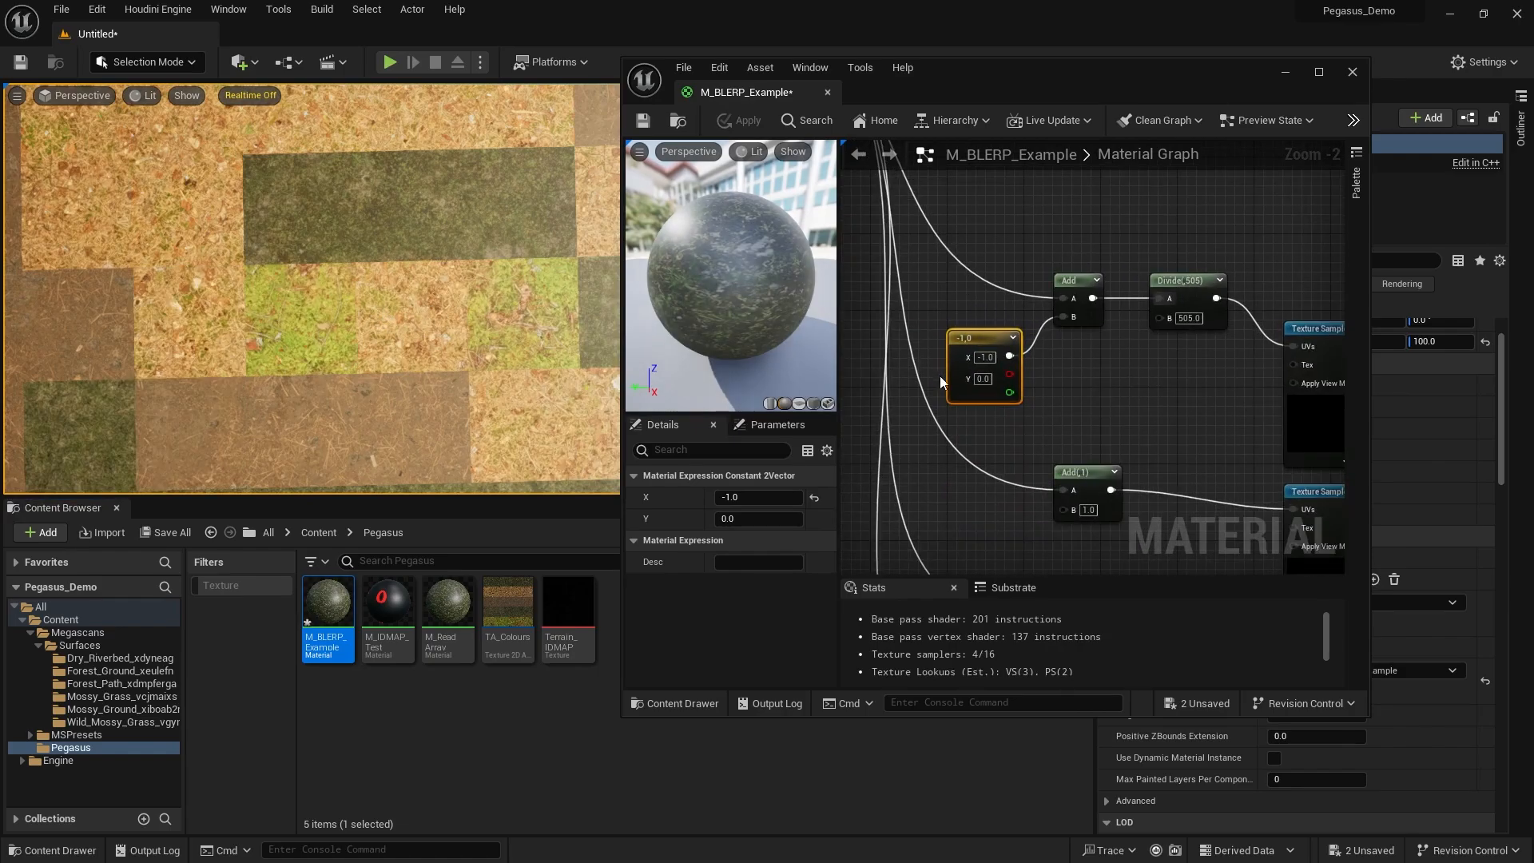
scroll(951, 310, down, 1)
right_drag(942, 412, 1023, 391)
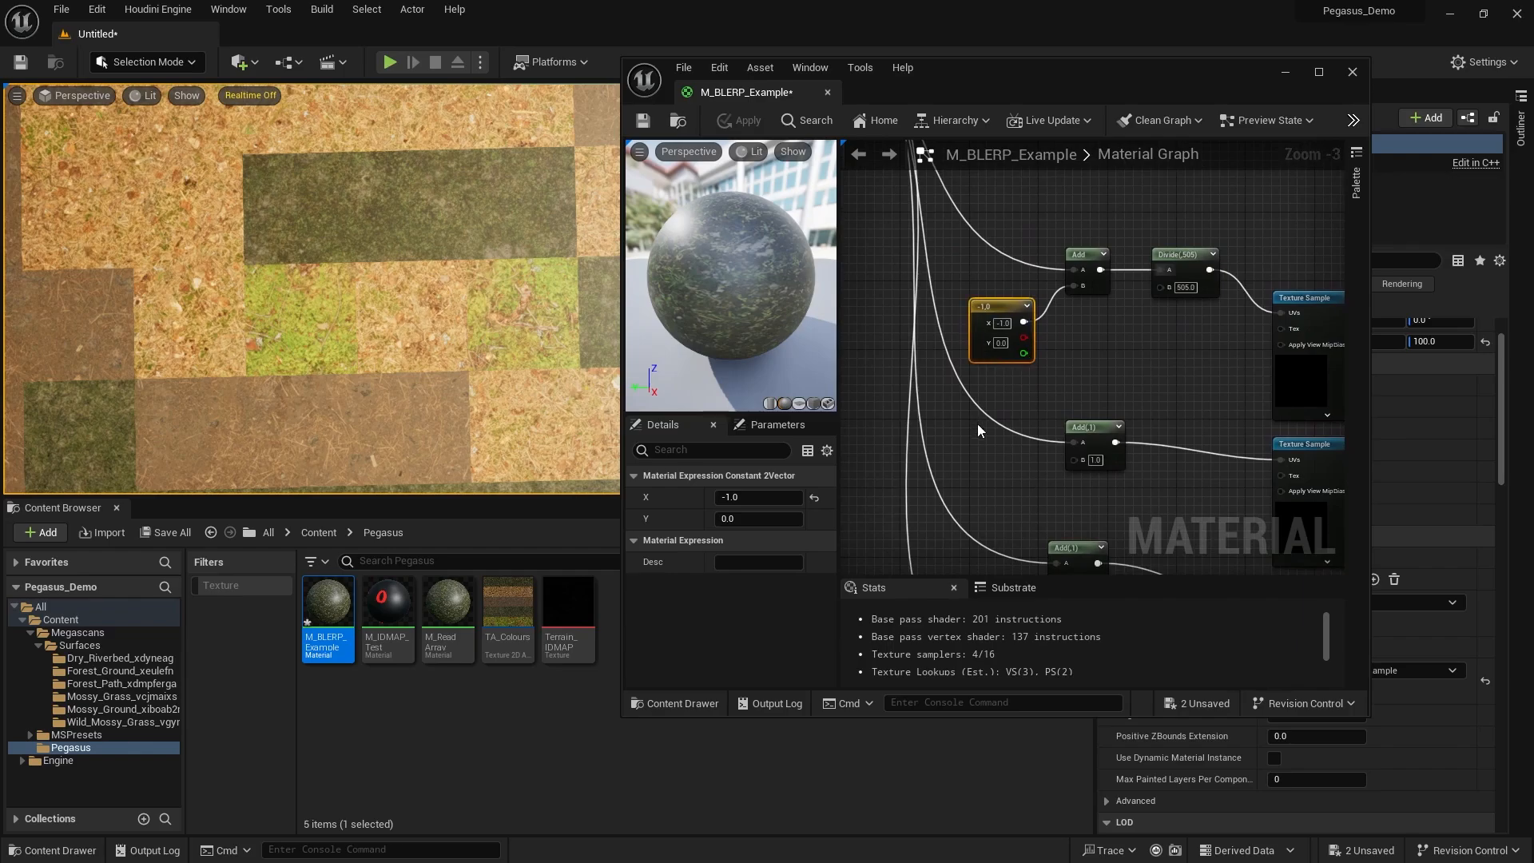
scroll(978, 431, up, 1)
key(ctrl+v)
mouse_move(1017, 453)
mouse_down()
mouse_move(1066, 445)
mouse_move(1083, 461)
mouse_move(1018, 453)
mouse_up()
click(1002, 449)
text(1)
key(Return)
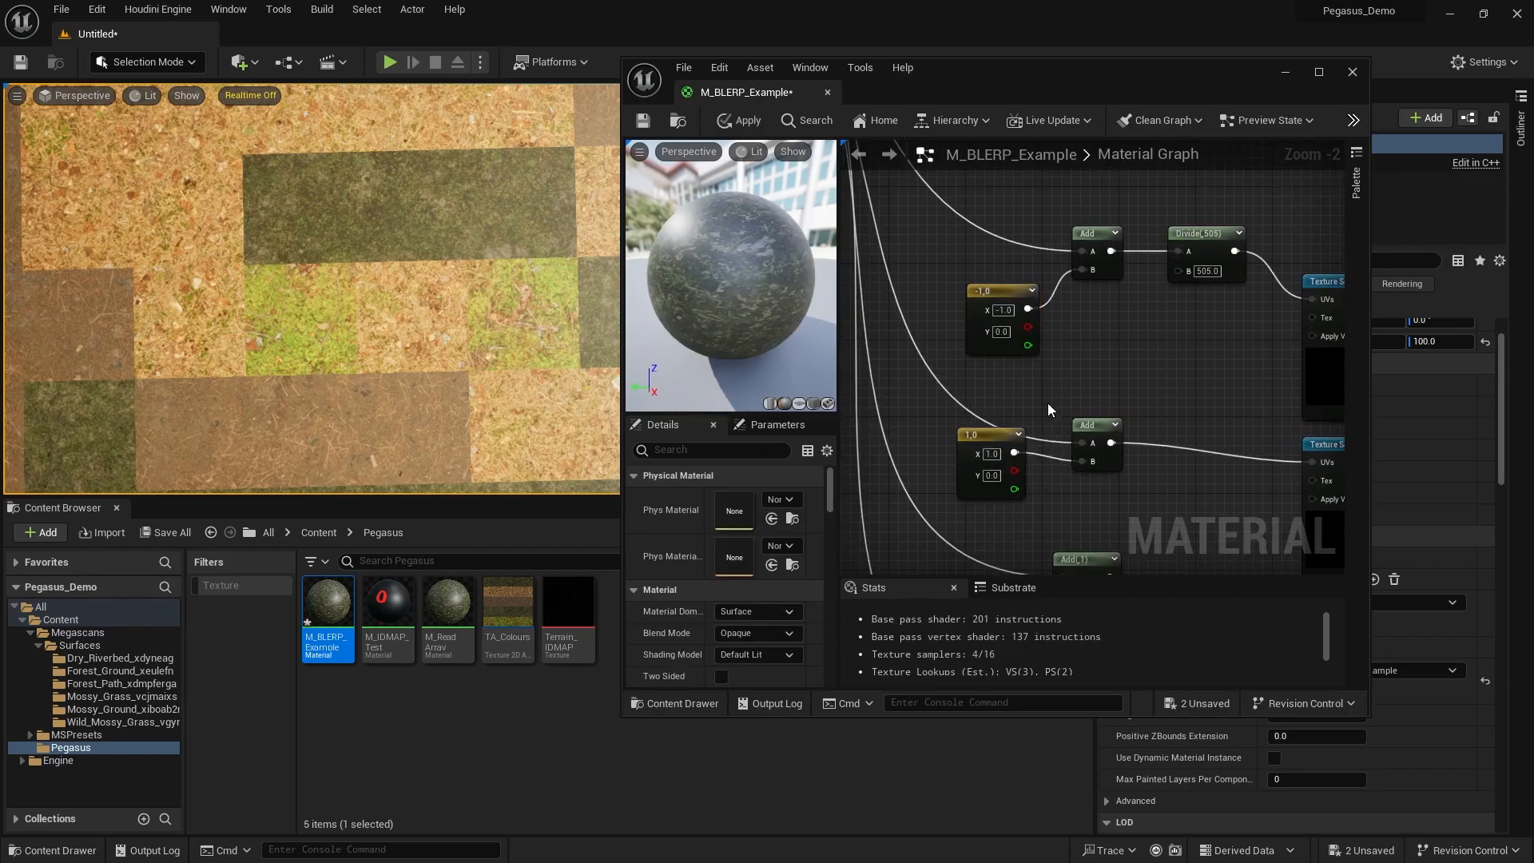
right_drag(1047, 403, 1050, 390)
click(996, 453)
drag(992, 423, 992, 433)
Paste another offset vector at the third Add, connect it to B, and set X to 0 and Y to -1.
right_drag(976, 496, 991, 400)
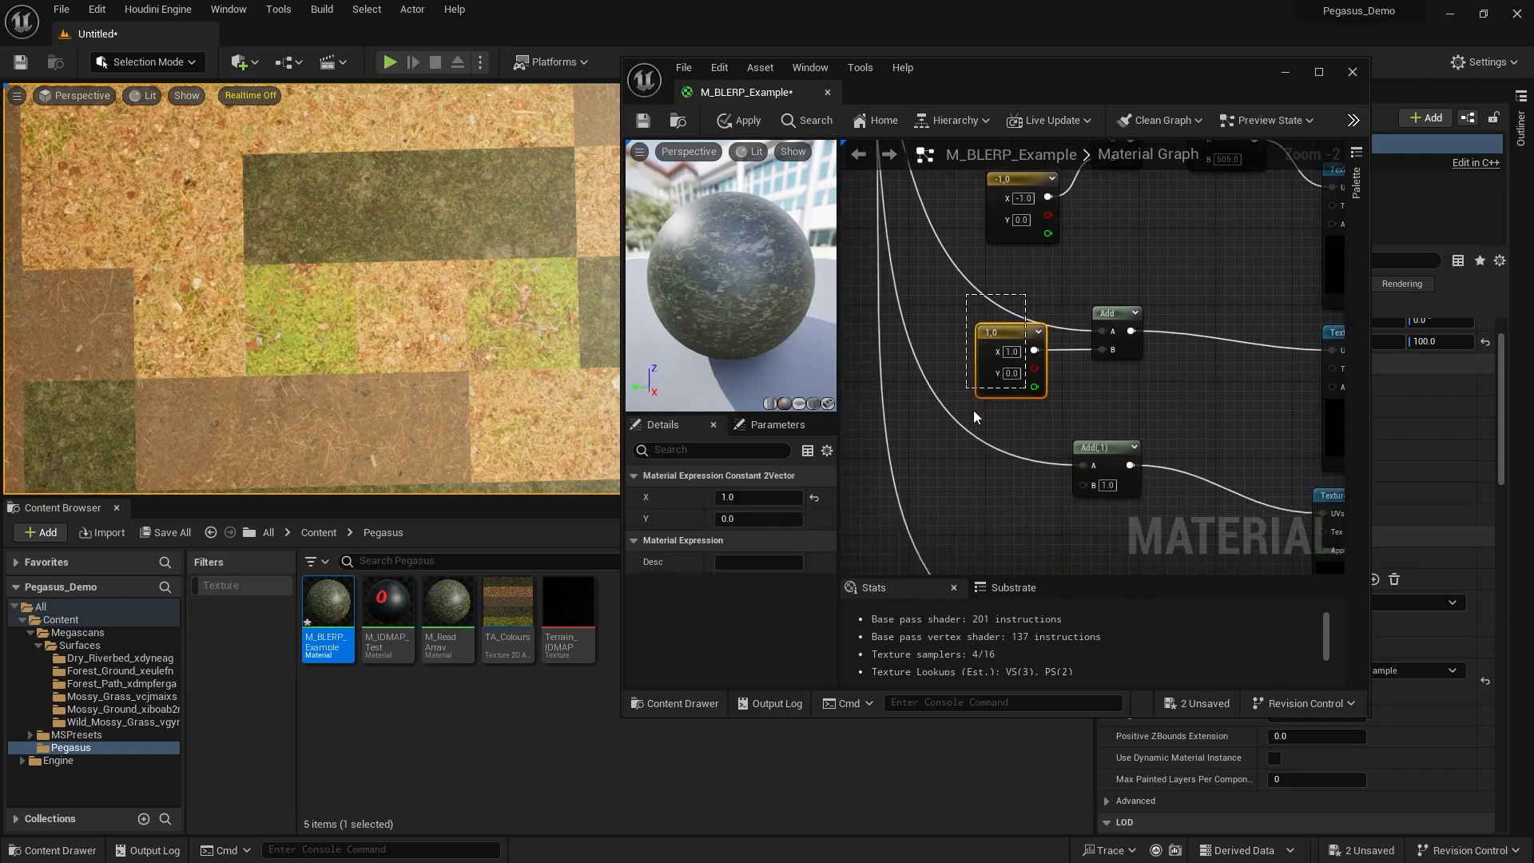
scroll(981, 340, down, 1)
right_drag(976, 455, 1021, 398)
scroll(985, 337, up, 1)
key(ctrl+v)
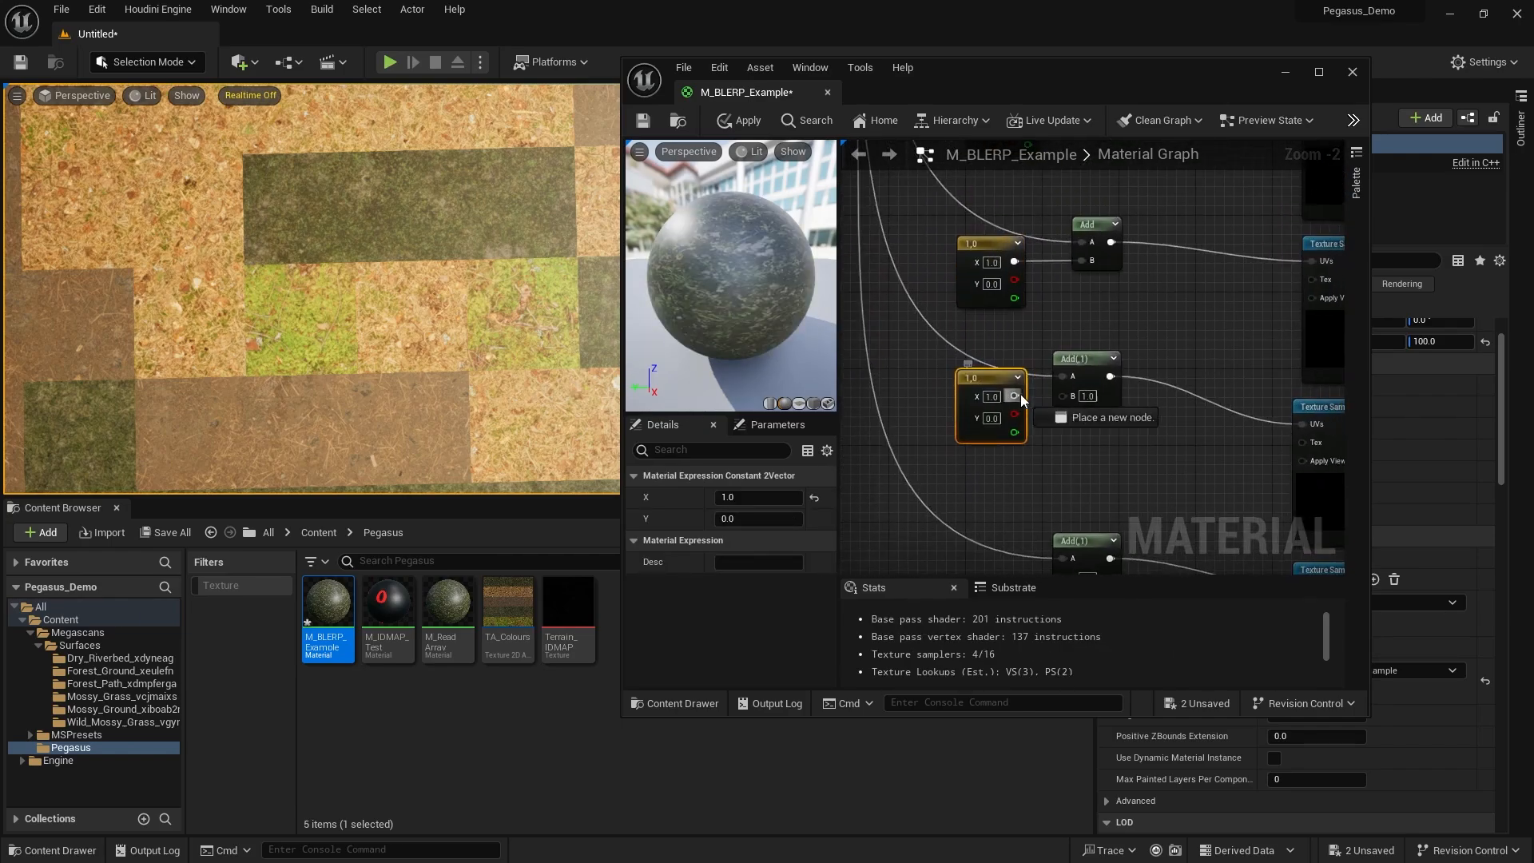
drag(1081, 403, 1074, 400)
click(992, 397)
text(0)
click(1033, 439)
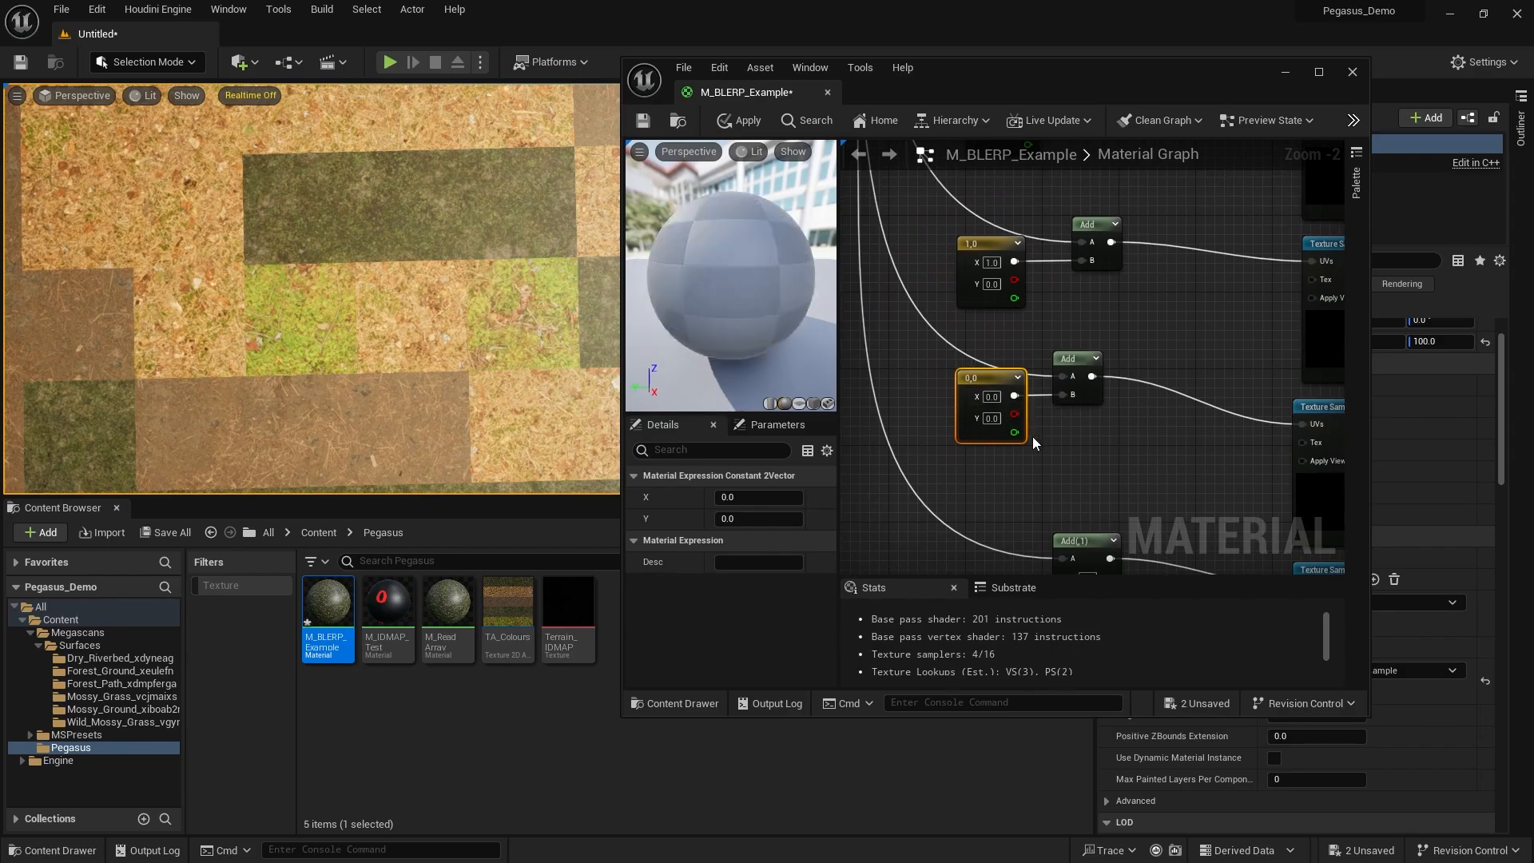
click(992, 418)
text(-1)
key(Return)
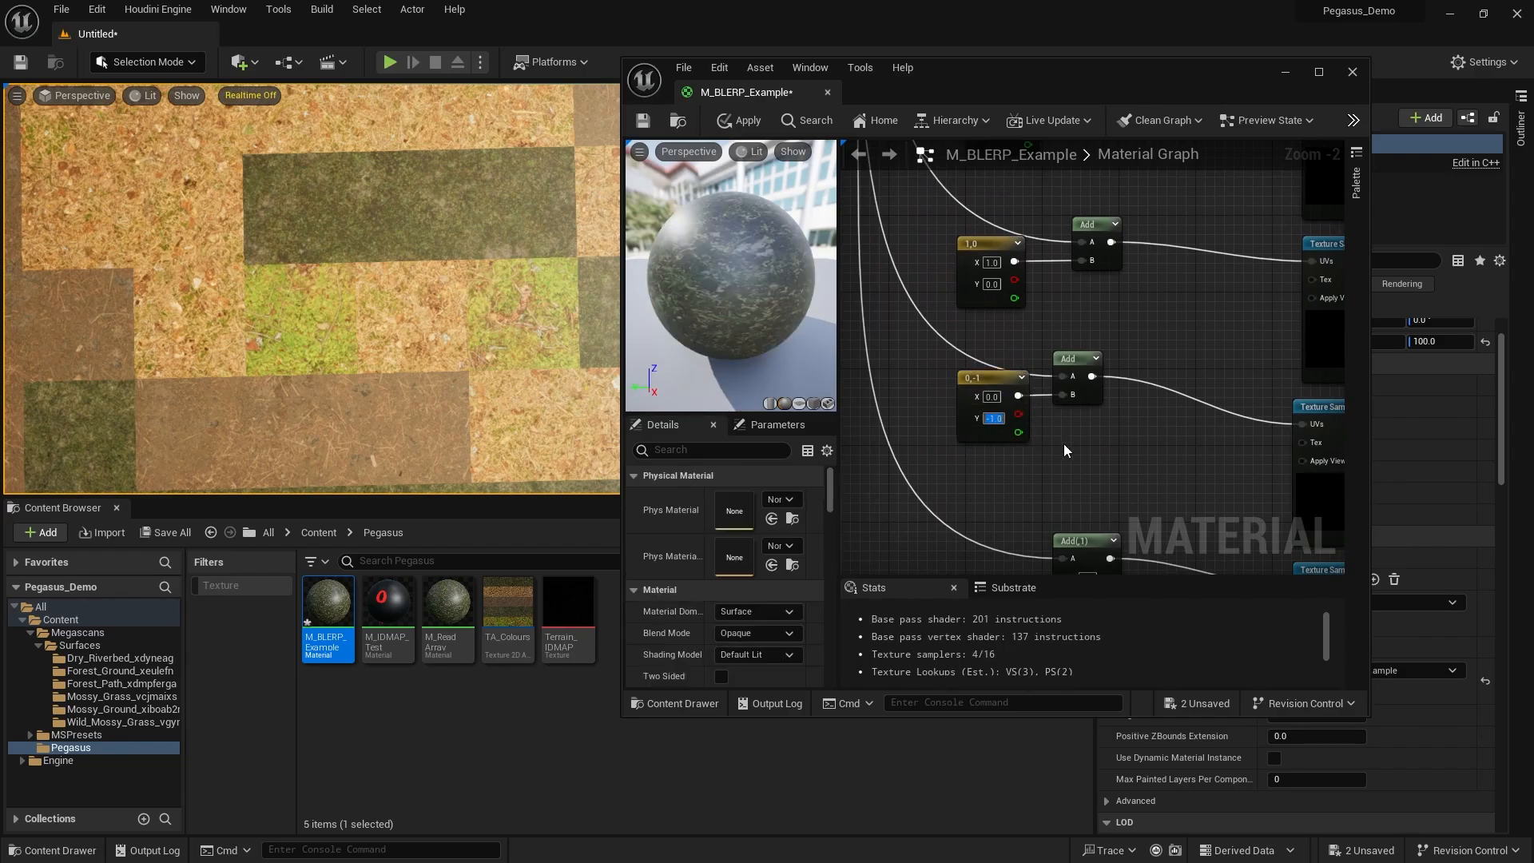
Paste a copy of the third offset vector into the fourth Add's B, set its Y to 1, and apply the material.
click(962, 400)
right_drag(1041, 497, 1017, 412)
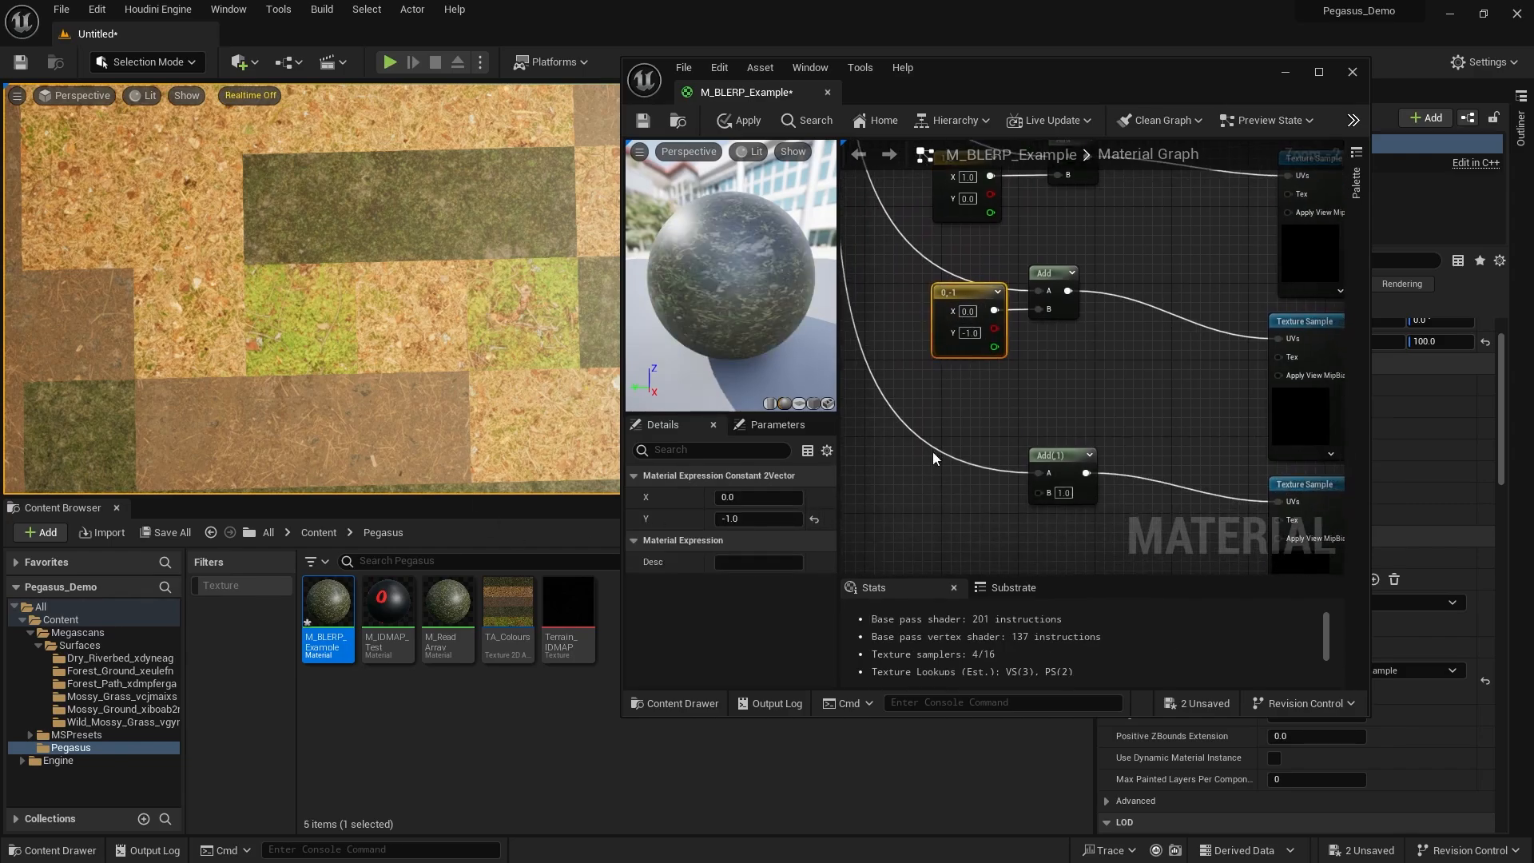
key(ctrl+v)
drag(1038, 493, 995, 483)
right_drag(973, 543, 938, 518)
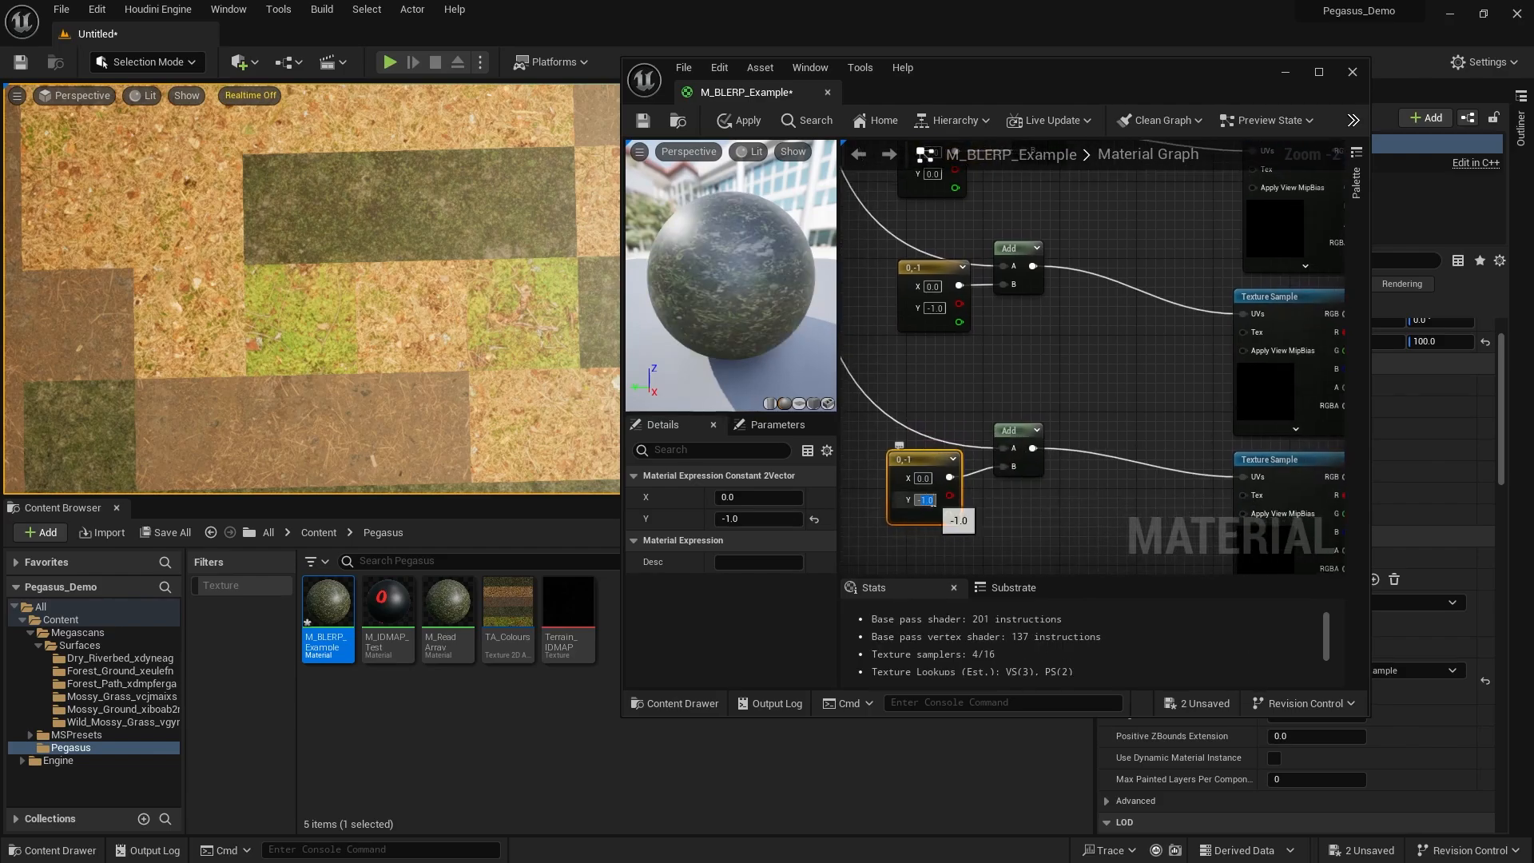
key(Return)
scroll(1056, 490, down, 2)
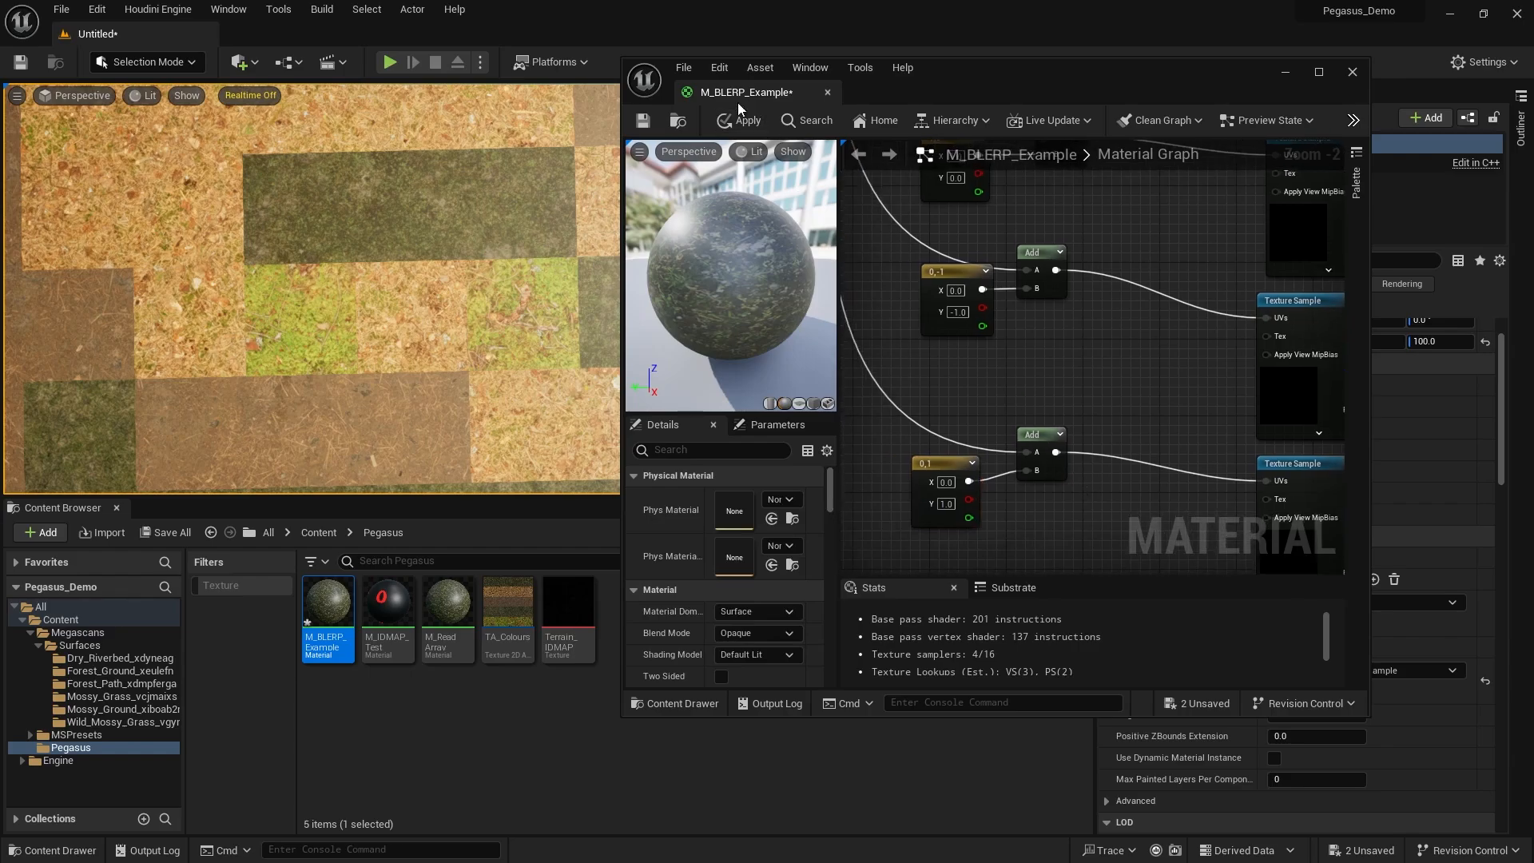
click(741, 120)
Create an Add node near the material output and feed it the RGB outputs of the first two colour texture samples.
scroll(1064, 374, down, 1)
right_drag(1045, 357, 946, 408)
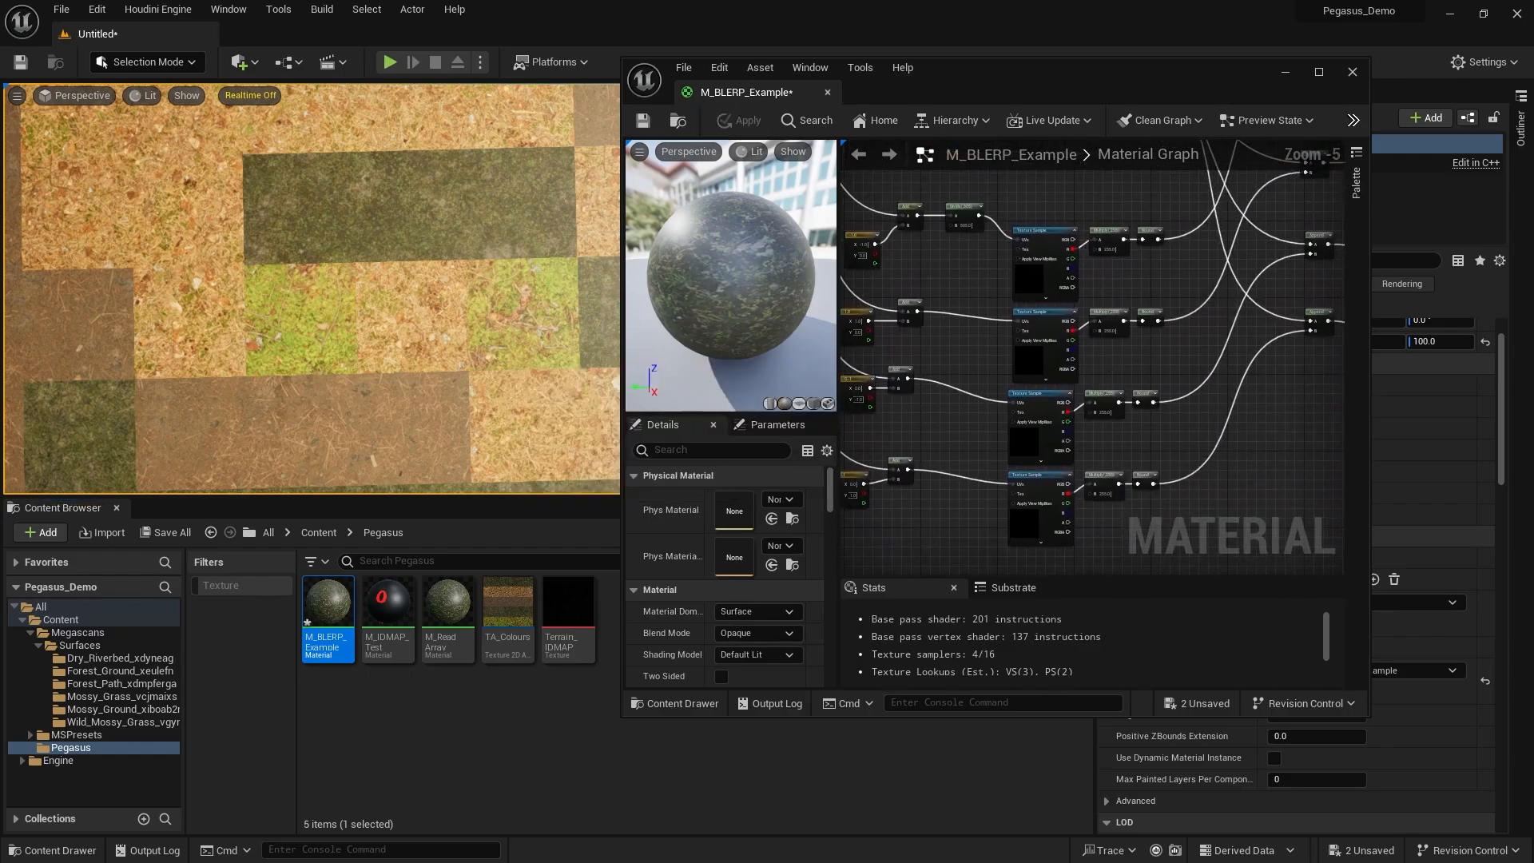
scroll(1175, 280, down, 2)
right_drag(1174, 279, 1068, 405)
scroll(1058, 399, up, 2)
right_drag(1050, 351, 928, 411)
scroll(1202, 326, down, 1)
scroll(1150, 347, up, 1)
right_drag(1168, 328, 1045, 309)
right_drag(1174, 259, 1017, 315)
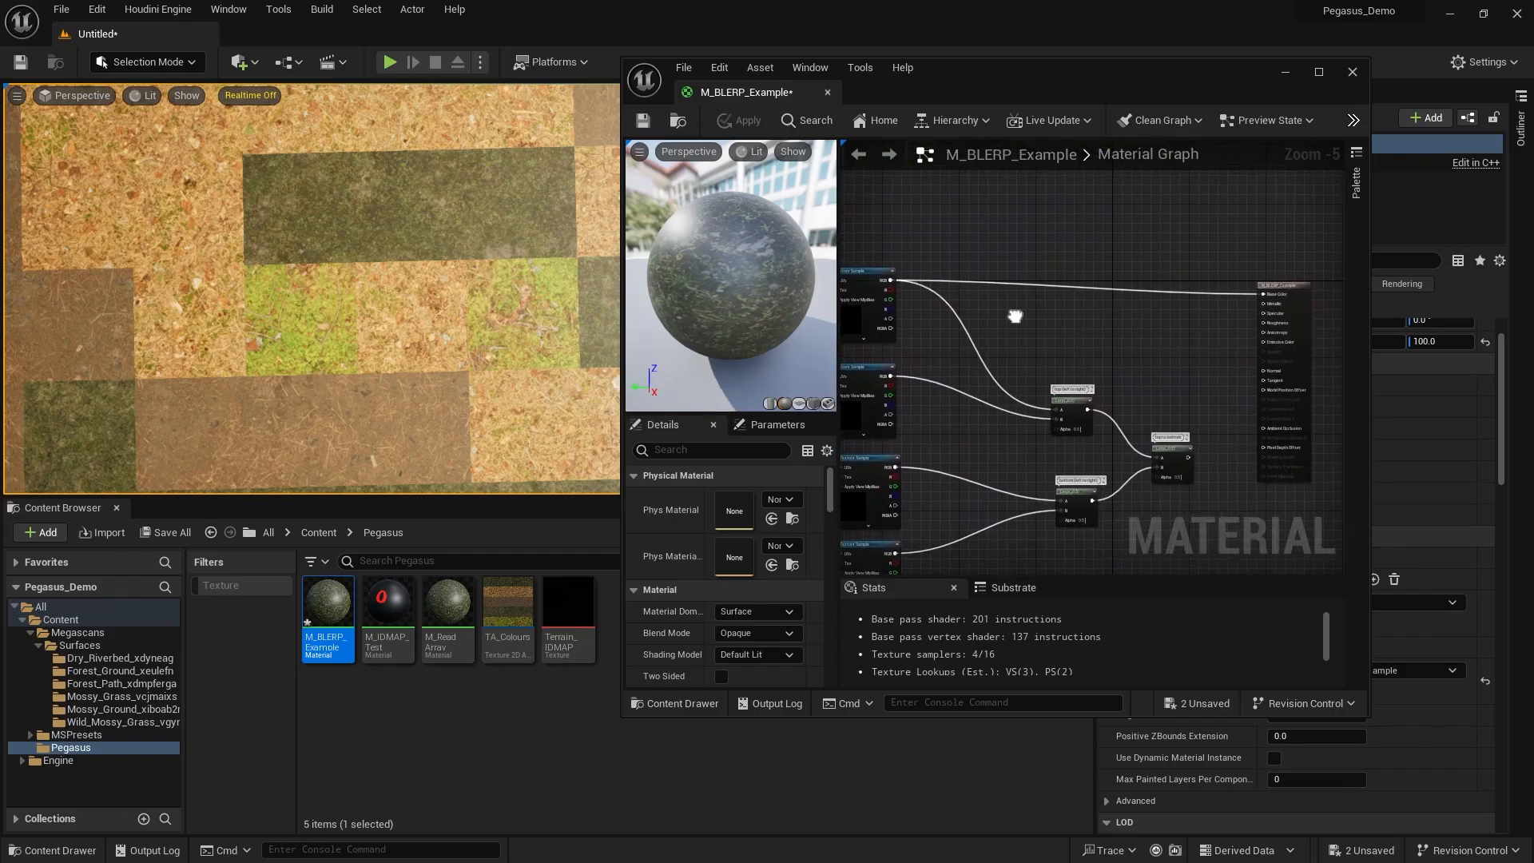
key(a)
click(1053, 255)
right_drag(899, 278, 949, 272)
scroll(948, 272, up, 2)
drag(929, 268, 1236, 250)
drag(929, 441, 1072, 440)
Chain two more Add nodes to sum in the third and fourth colour texture samples.
key(a)
click(1236, 222)
scroll(1252, 264, down, 2)
scroll(1072, 463, up, 2)
scroll(1178, 389, down, 1)
right_drag(1179, 389, 994, 436)
key(a)
click(1162, 222)
drag(1155, 209, 905, 542)
Connect the last Add in the chain to Base Color and apply the material.
right_drag(1102, 357, 867, 456)
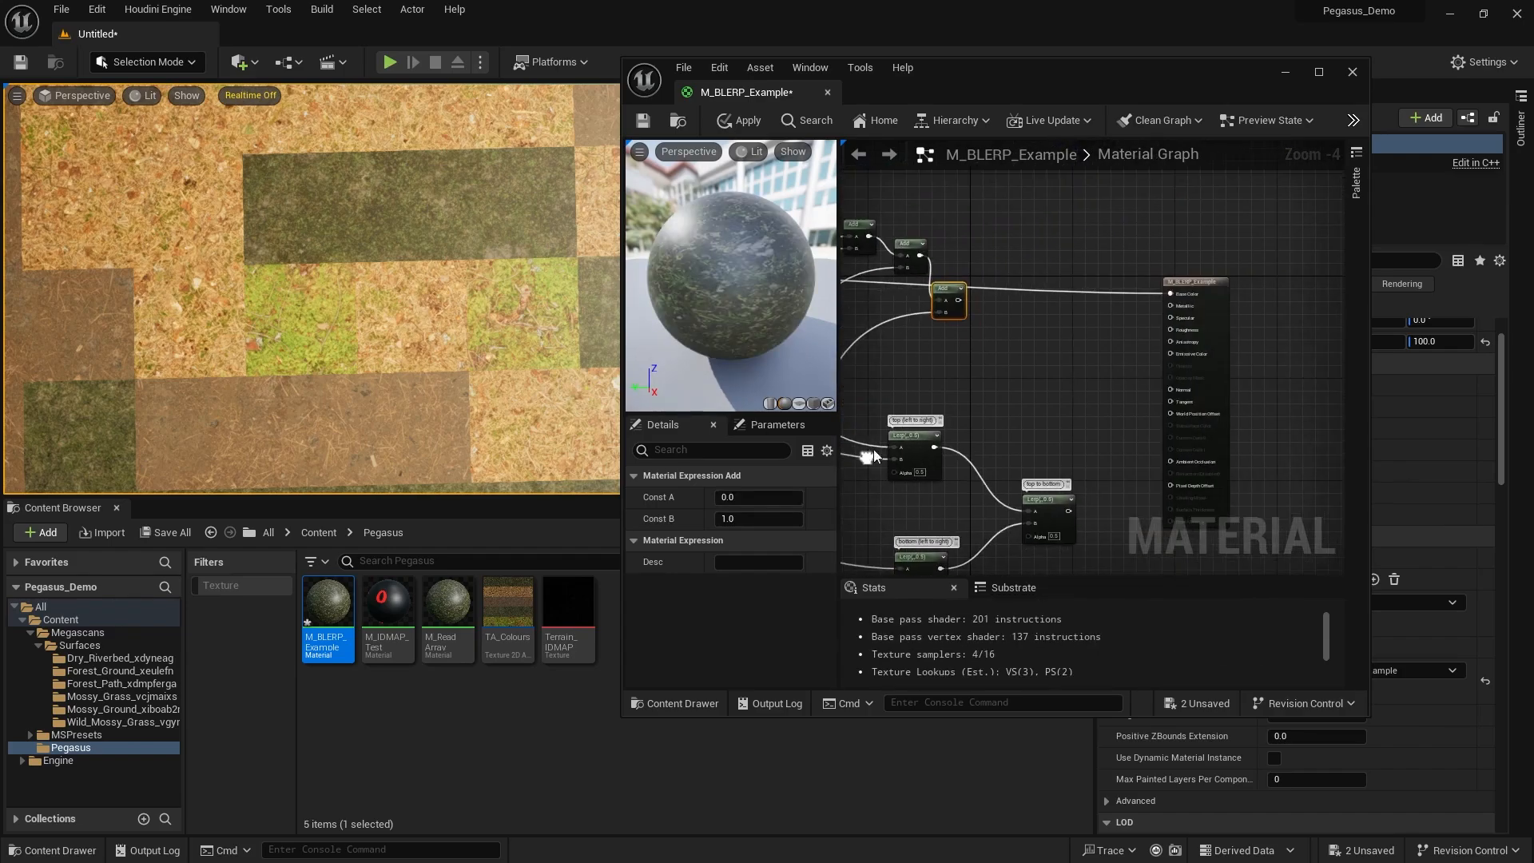
click(918, 376)
drag(958, 300, 1172, 294)
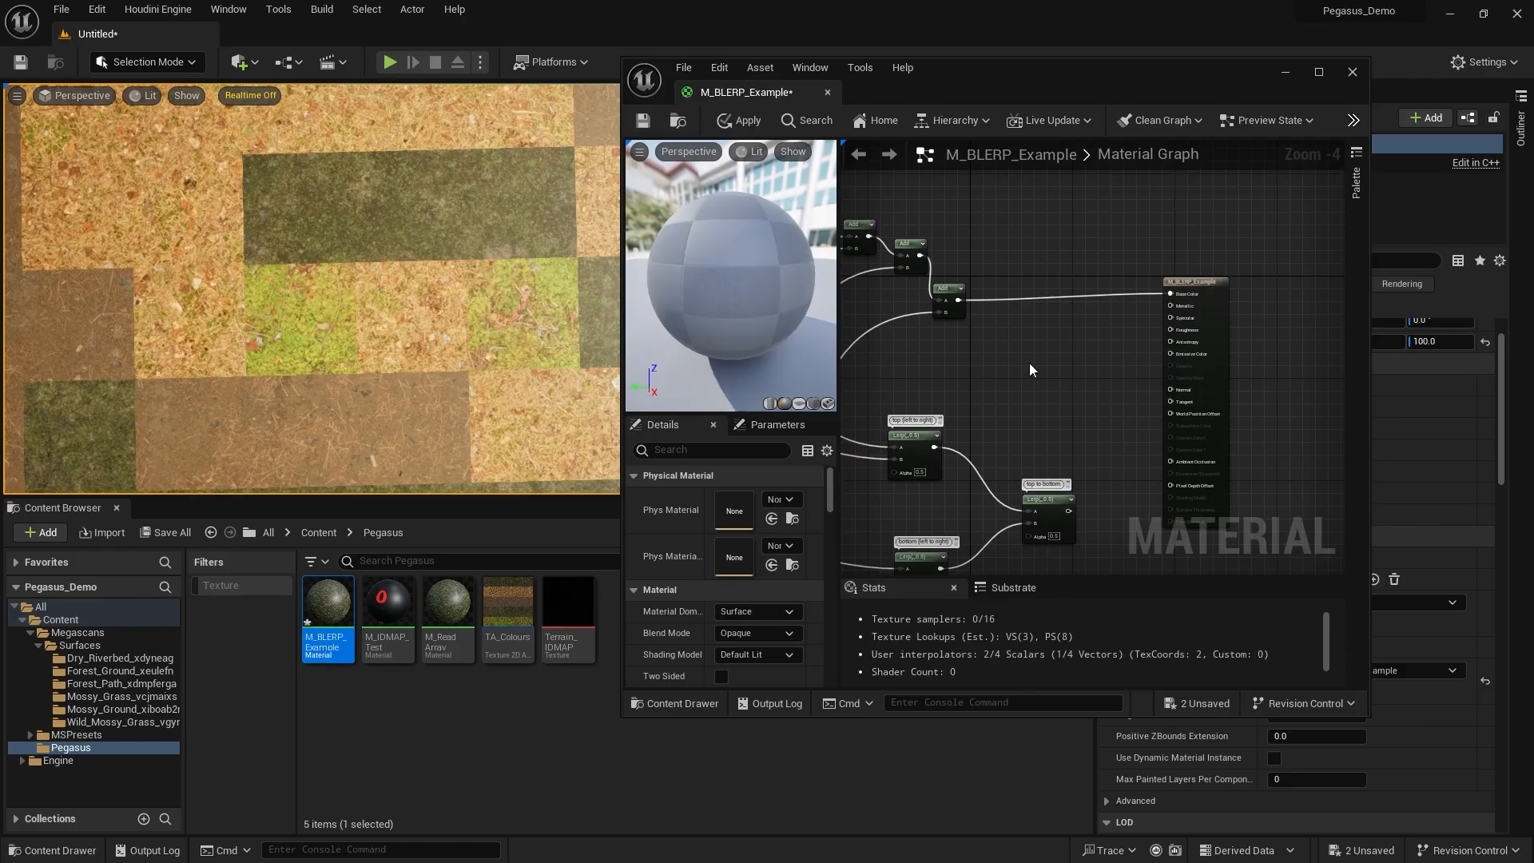
click(743, 121)
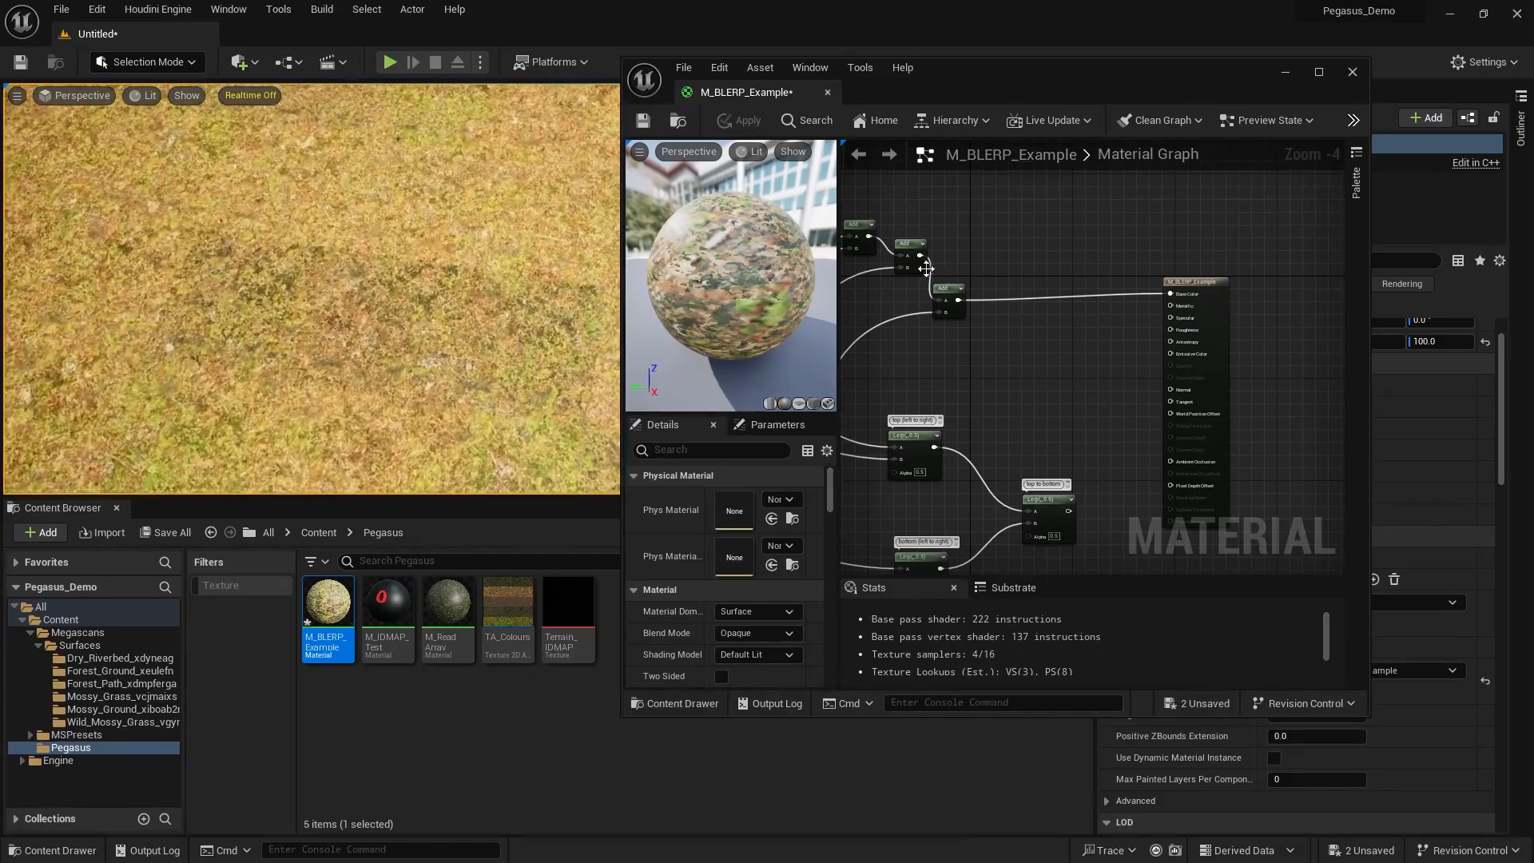
Reconnect the first colour texture sample to Base Color, delete the three summing Add nodes, and apply the material.
right_drag(948, 238, 1086, 285)
right_drag(1215, 342, 1235, 293)
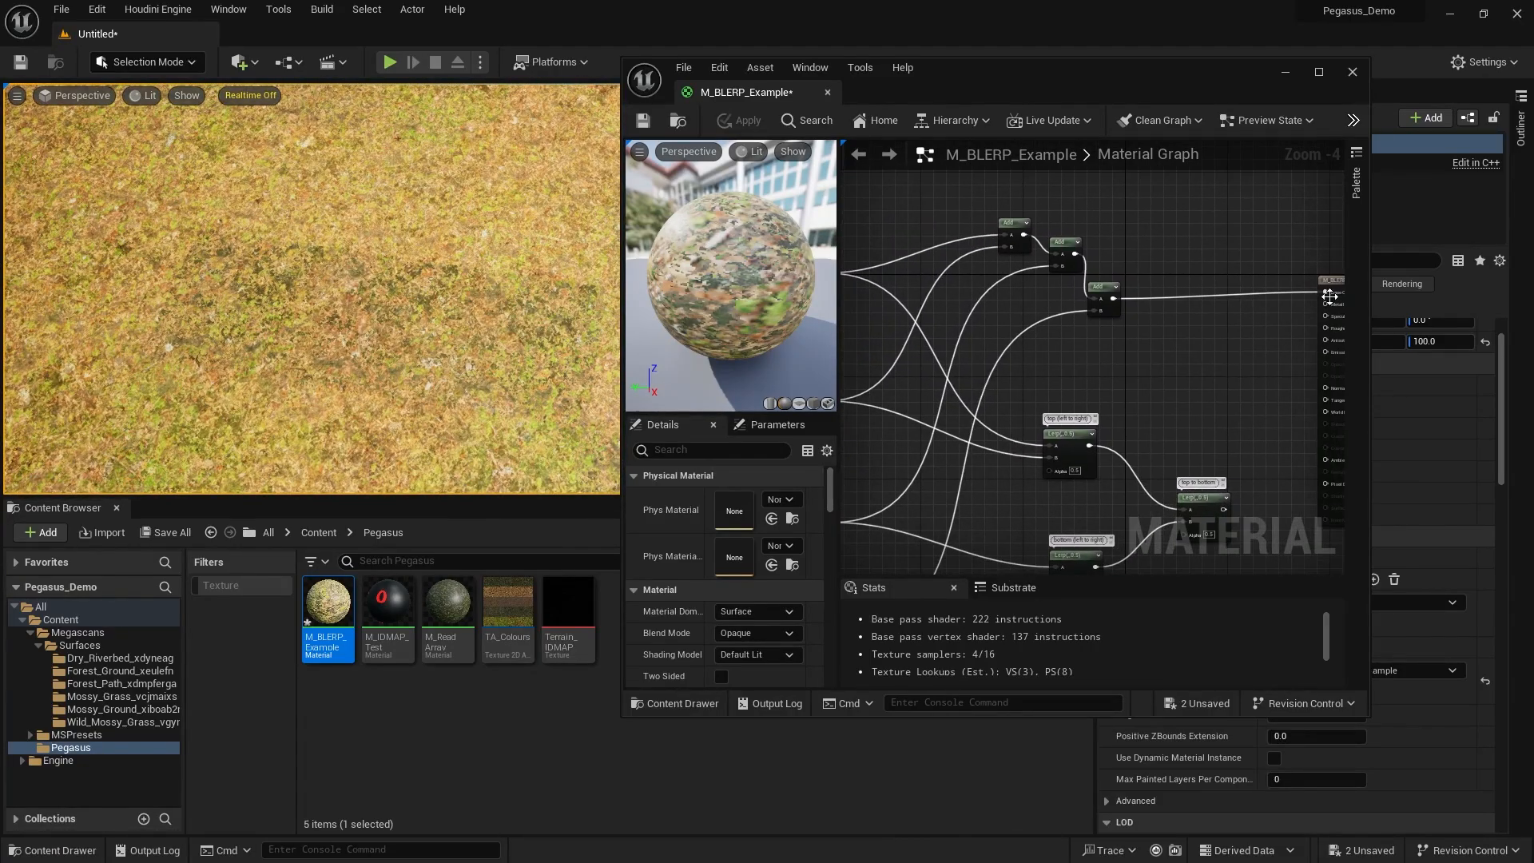
drag(1330, 293, 1029, 296)
scroll(1270, 309, down, 2)
scroll(1015, 294, up, 2)
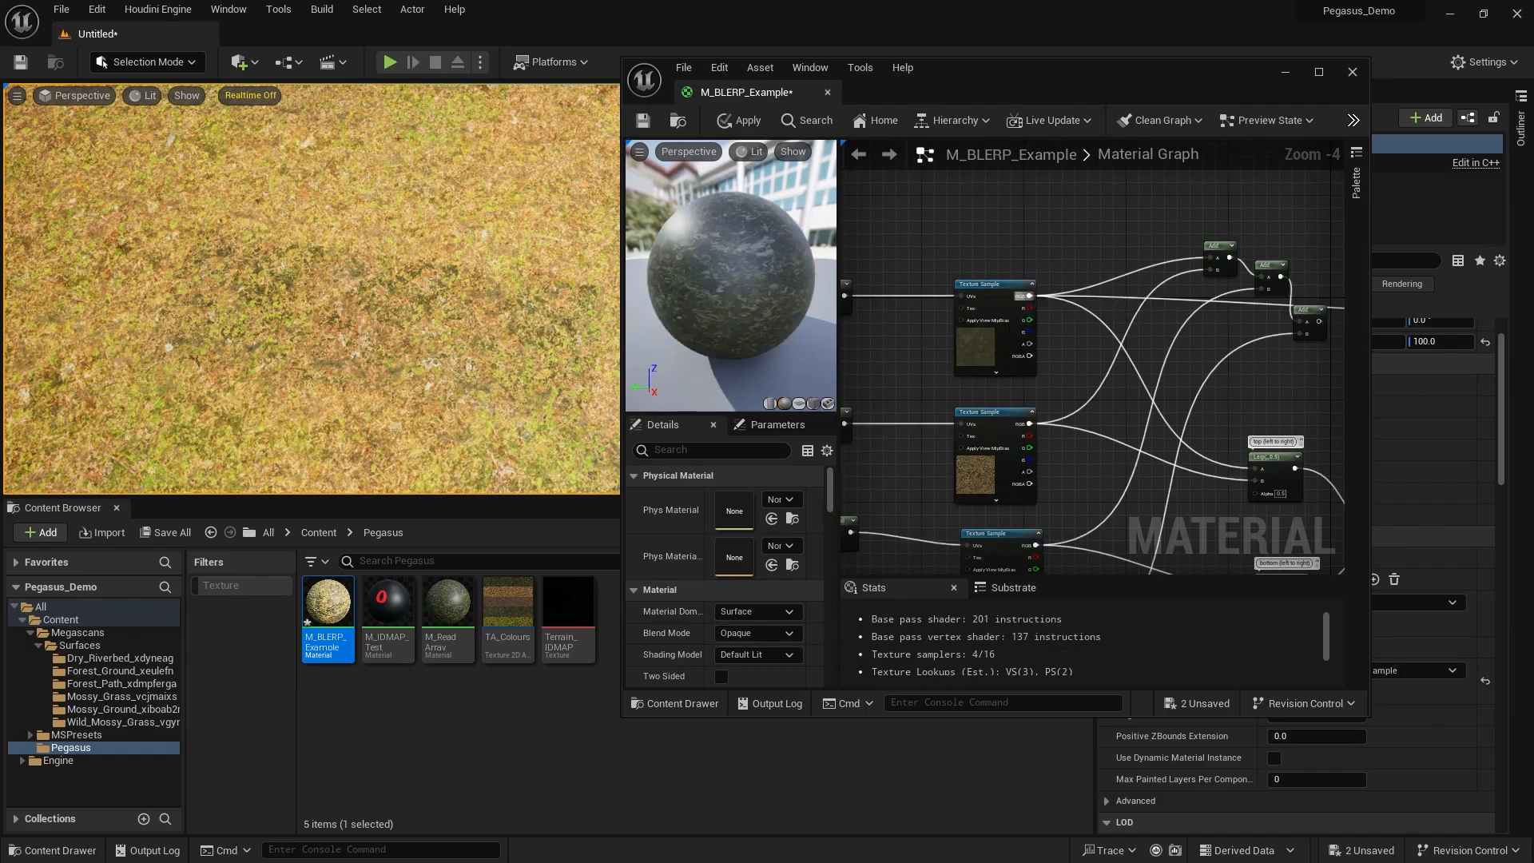
right_drag(1174, 291, 999, 289)
scroll(998, 290, down, 1)
drag(1154, 243, 1020, 339)
key(Delete)
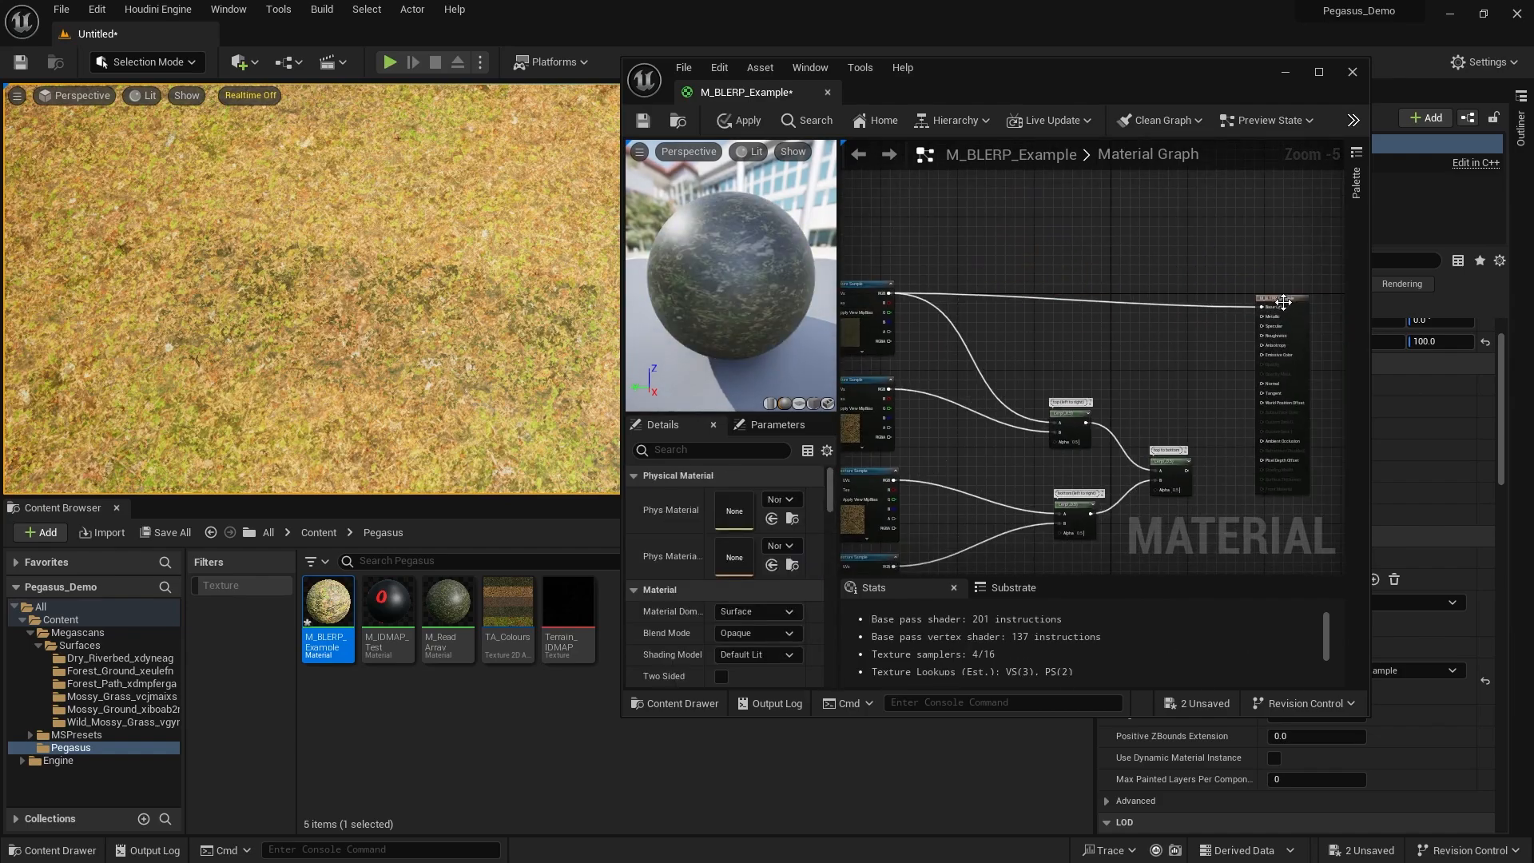
click(742, 120)
Connect the second colour texture sample's RGB output to Base Color and apply the material.
drag(889, 389, 1262, 307)
click(742, 120)
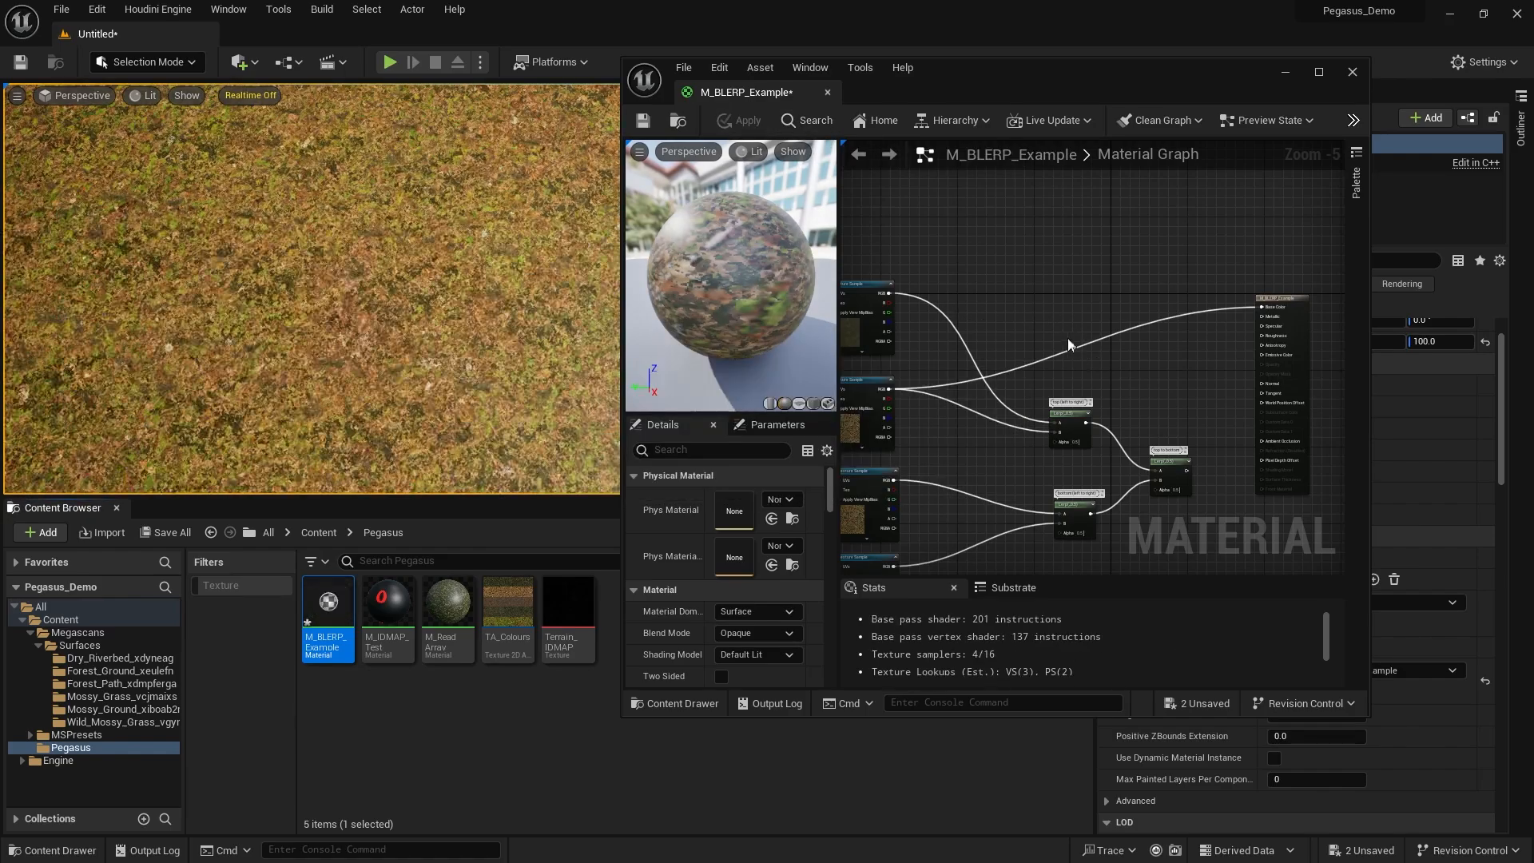
Copy the Divide (505) node and insert the copy between the second offset Add and its ID map Texture Sample.
right_drag(860, 374, 1329, 203)
scroll(1134, 339, up, 1)
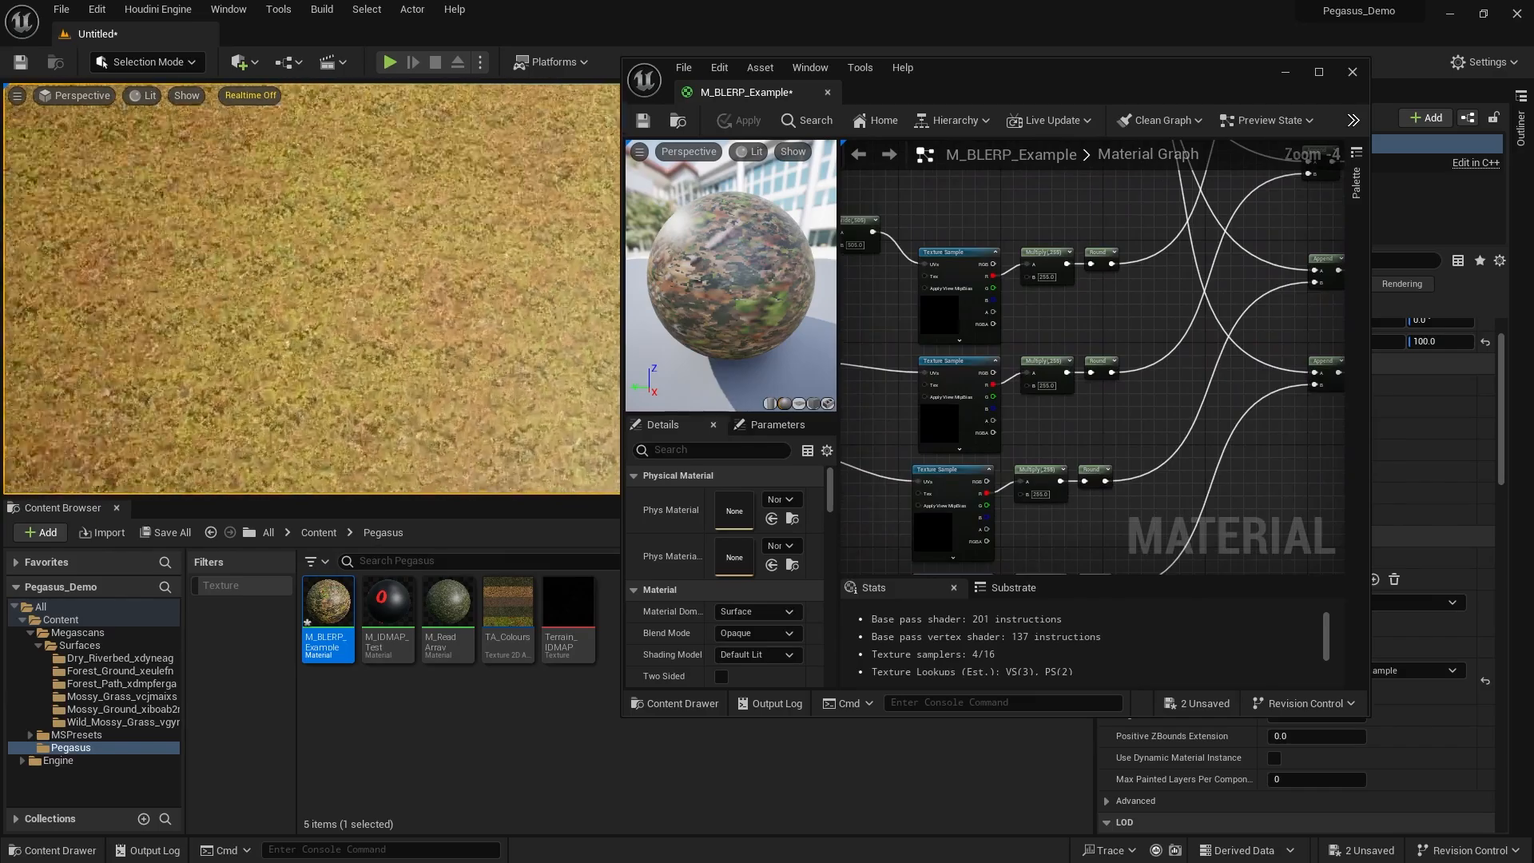
right_drag(931, 379, 966, 370)
right_drag(965, 312, 1110, 377)
click(1016, 267)
key(ctrl+c)
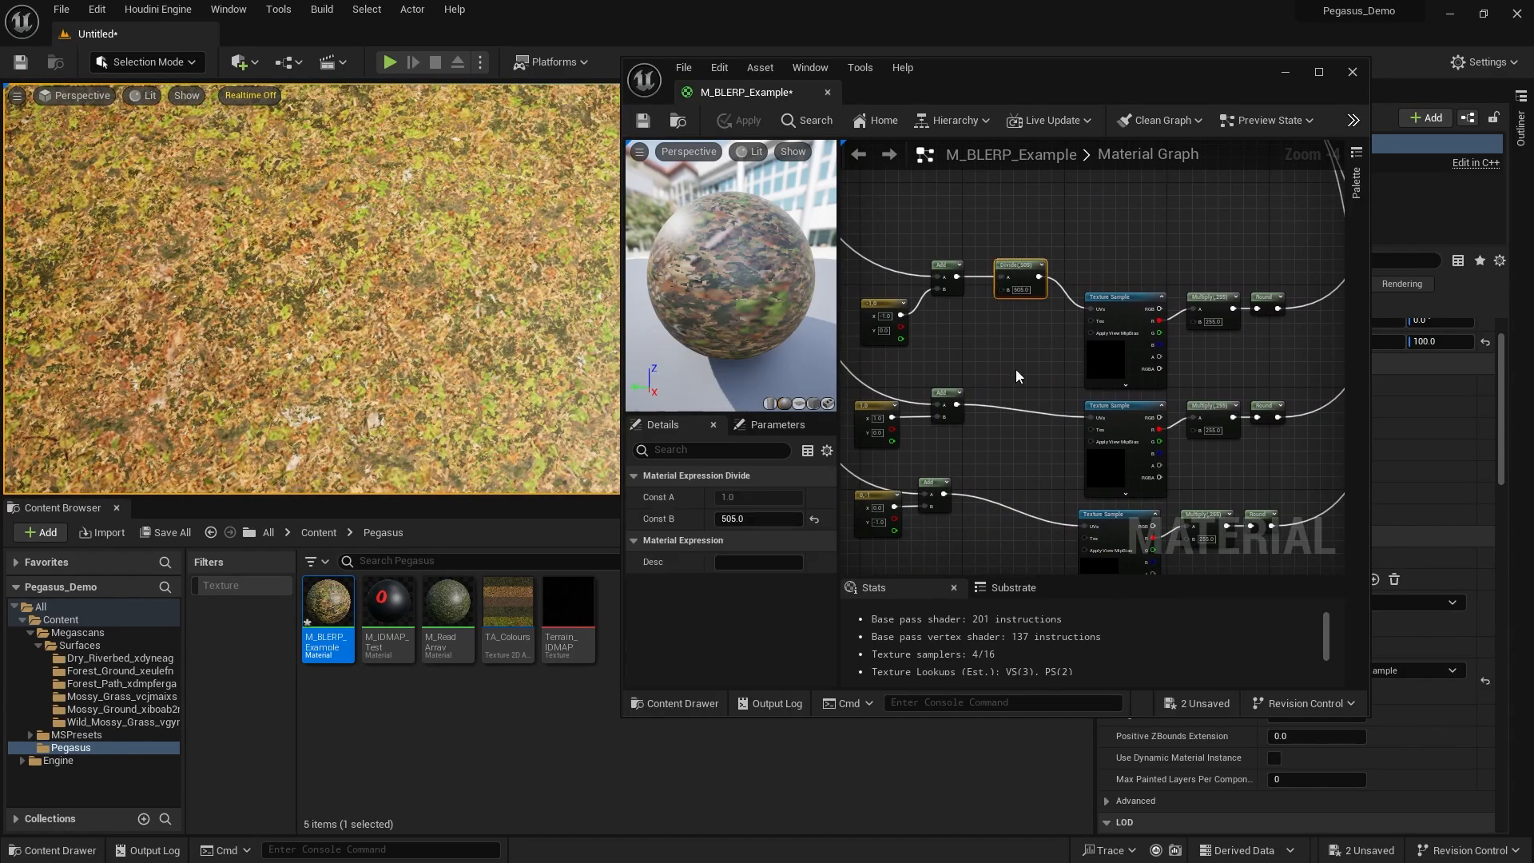
key(ctrl+v)
scroll(992, 407, up, 3)
mouse_move(941, 401)
mouse_down()
mouse_move(962, 398)
mouse_move(952, 389)
mouse_up()
drag(944, 392, 1184, 425)
drag(1017, 417, 1027, 396)
Insert Divide (505) copies between the third and fourth offset Adds and their Texture Samples, and apply the material.
right_drag(1027, 396, 1029, 267)
key(ctrl+v)
drag(914, 428, 1155, 482)
right_drag(1103, 491, 1102, 339)
click(1000, 420)
key(ctrl+v)
drag(910, 489, 1163, 521)
drag(1012, 455, 1014, 478)
scroll(895, 419, down, 2)
click(885, 387)
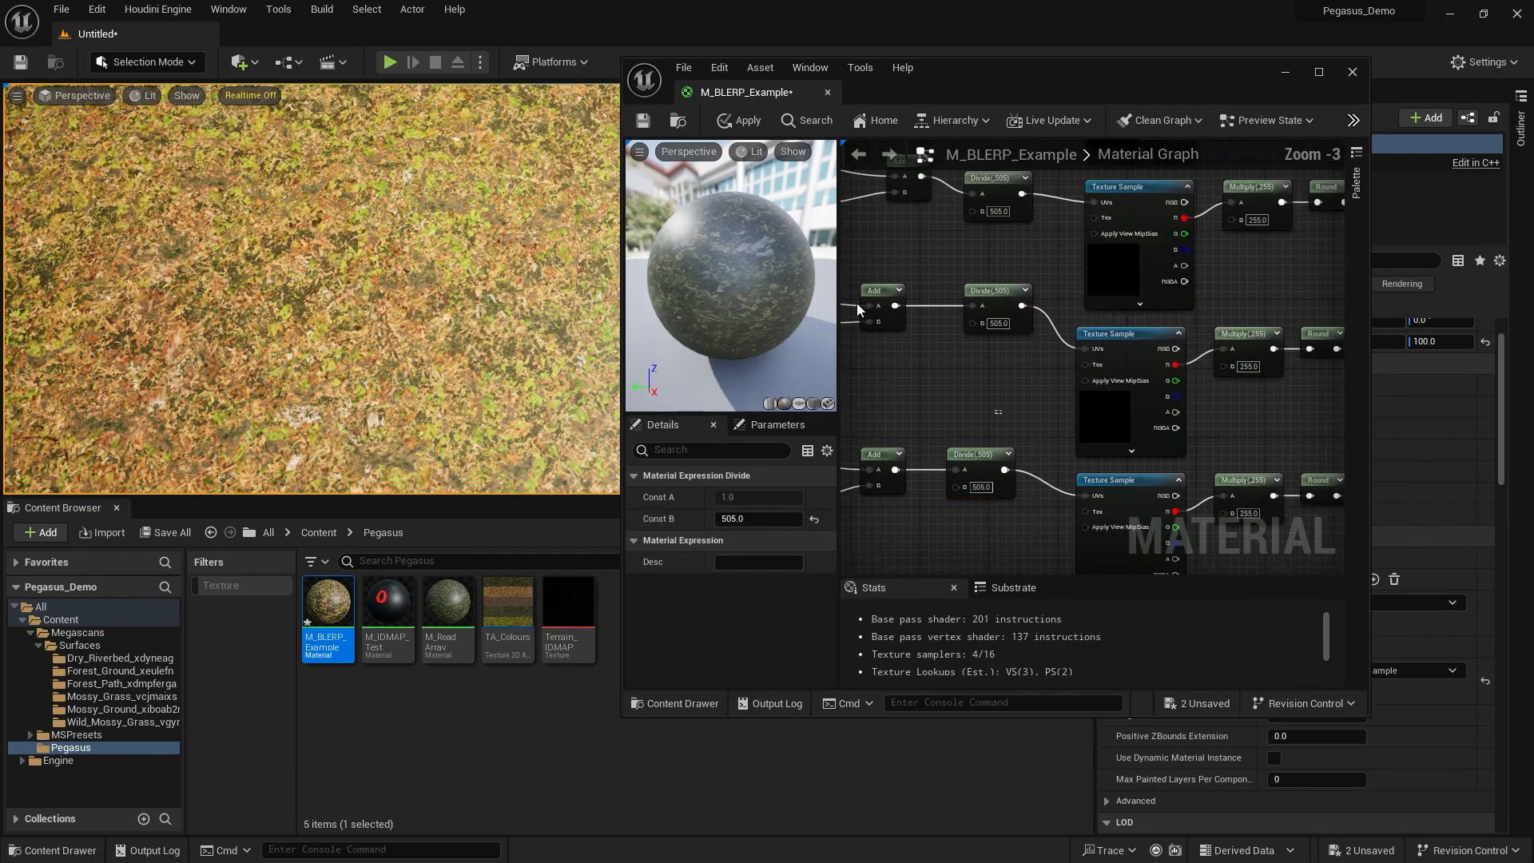
click(740, 121)
Connect the third colour texture sample's RGB output to Base Color and apply the material.
scroll(909, 329, down, 3)
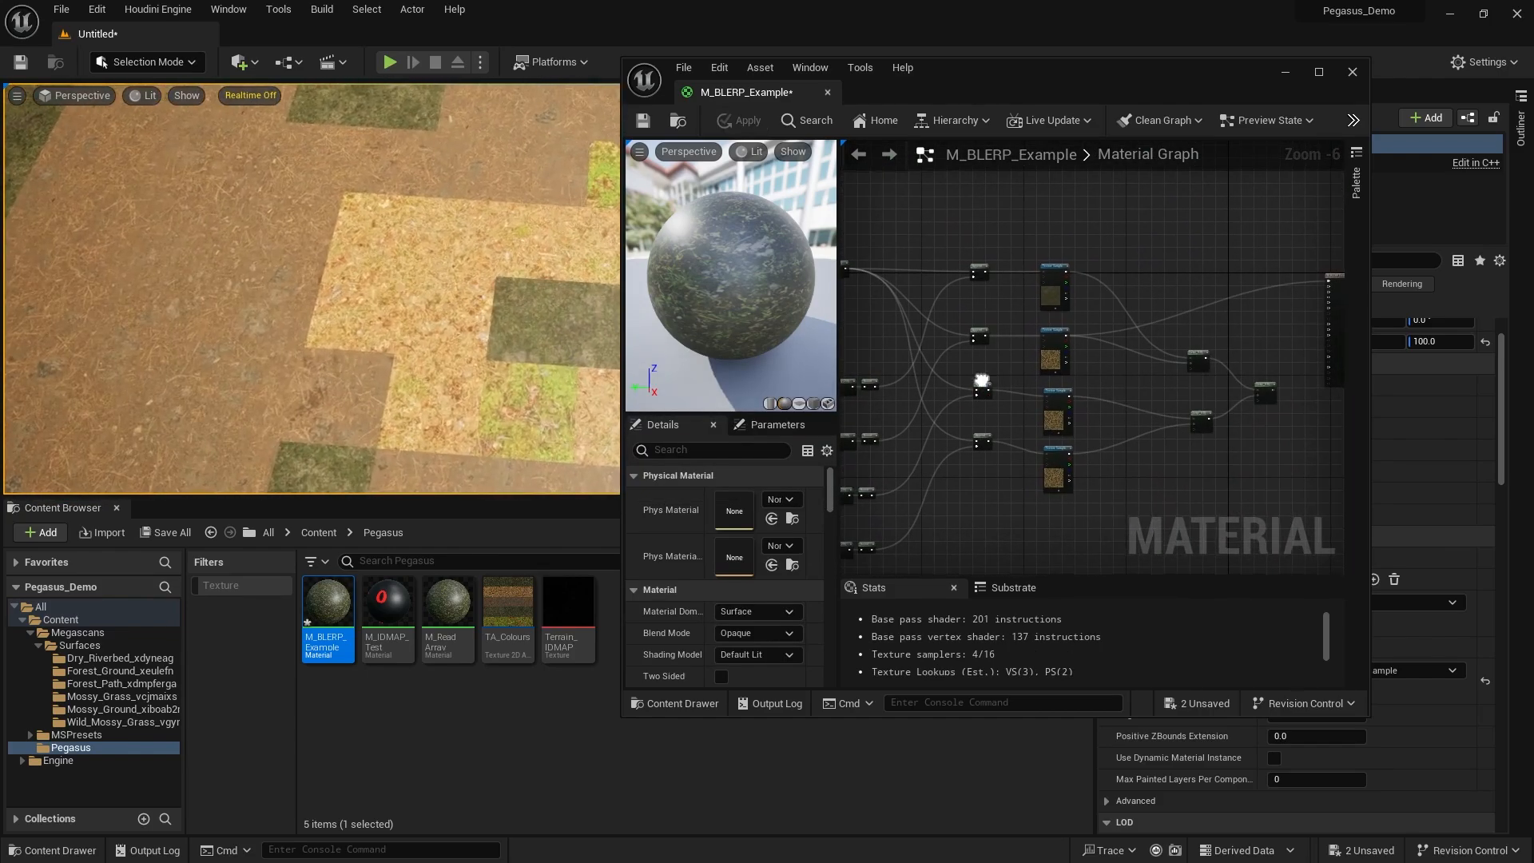
scroll(952, 382, up, 1)
drag(952, 382, 1244, 217)
click(739, 120)
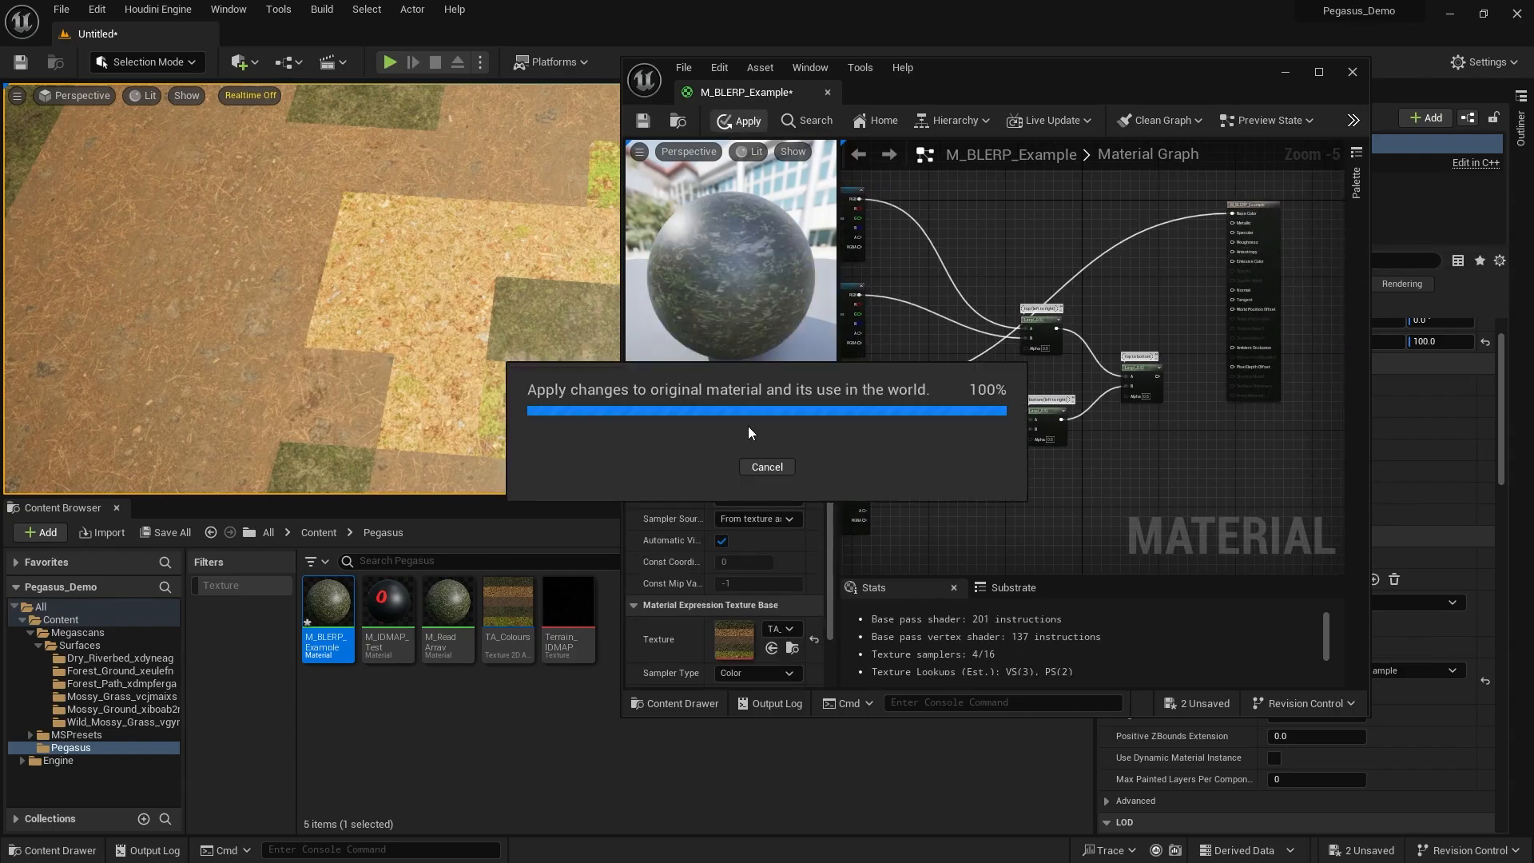
scroll(991, 478, up, 1)
scroll(853, 460, down, 1)
right_drag(874, 457, 904, 465)
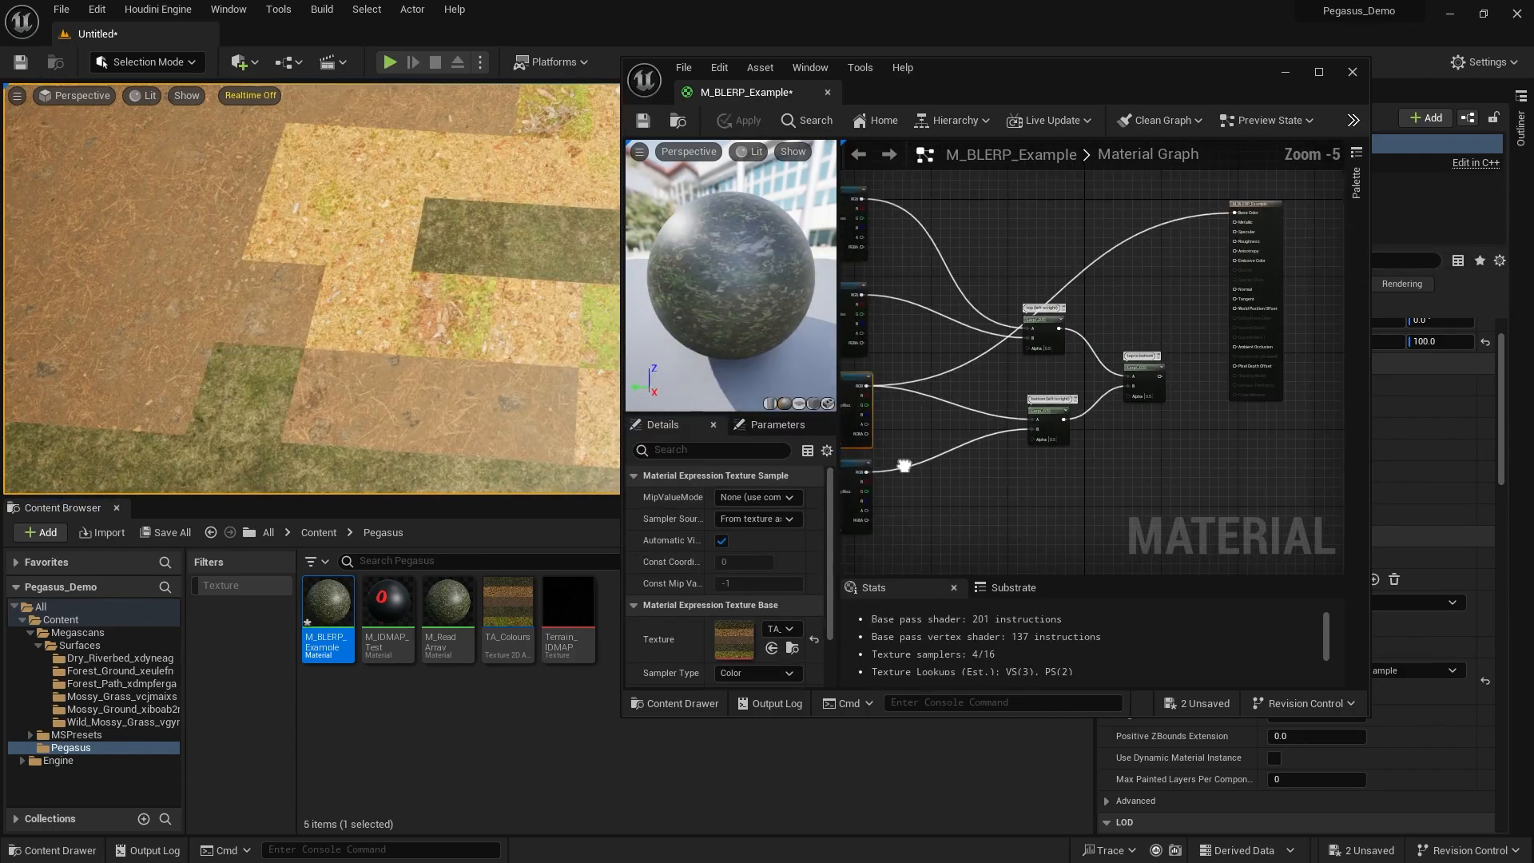
Connect the fourth colour texture sample's RGB output to Base Color and apply the material.
drag(860, 473, 1247, 212)
click(739, 120)
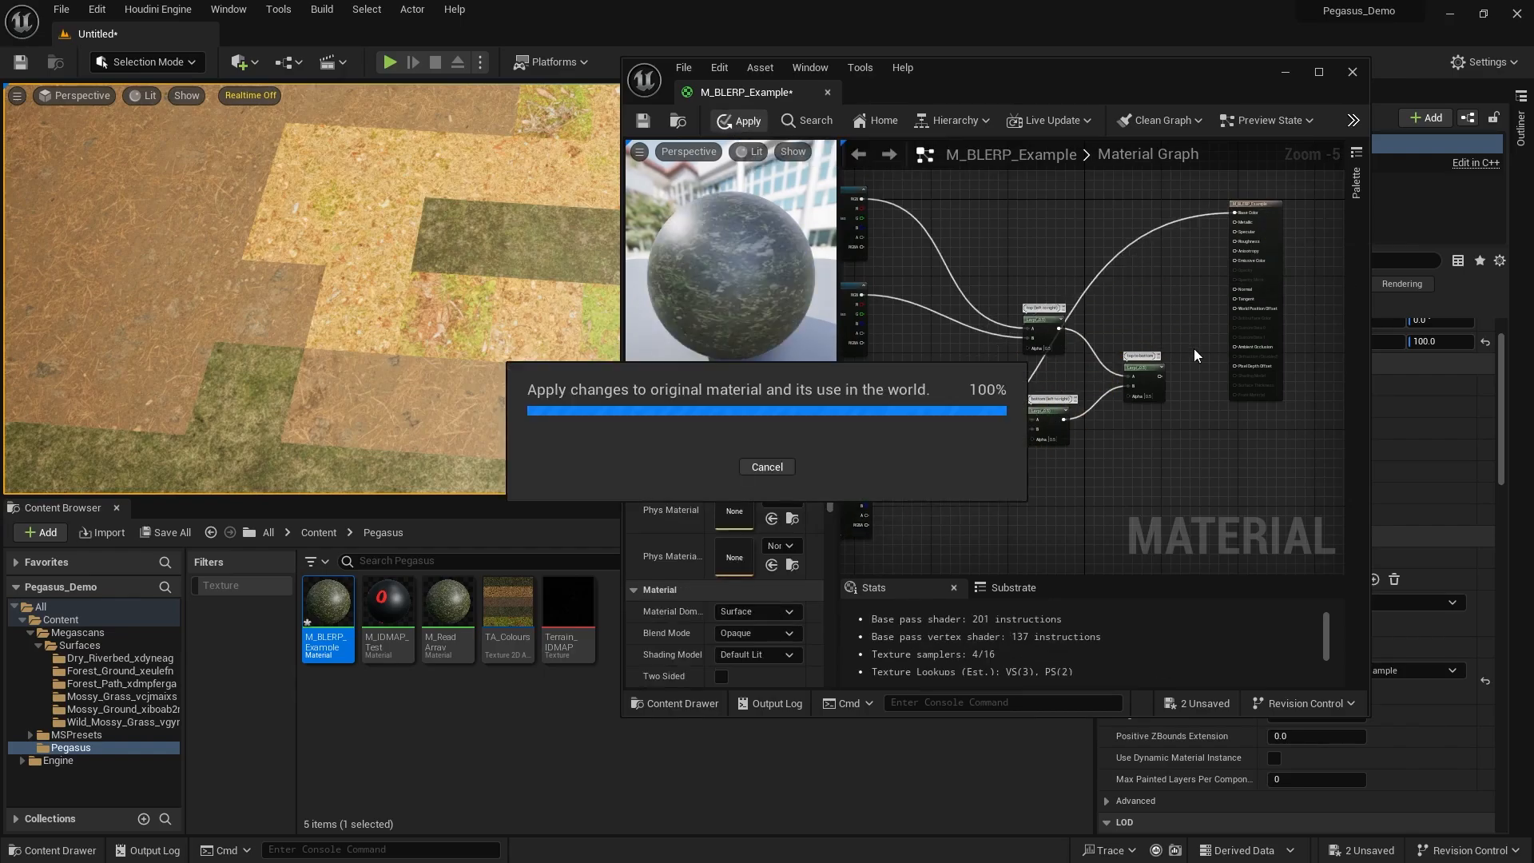
scroll(1134, 409, down, 1)
mouse_move(884, 377)
right_down()
mouse_move(1027, 341)
mouse_move(870, 358)
right_up()
scroll(961, 255, up, 2)
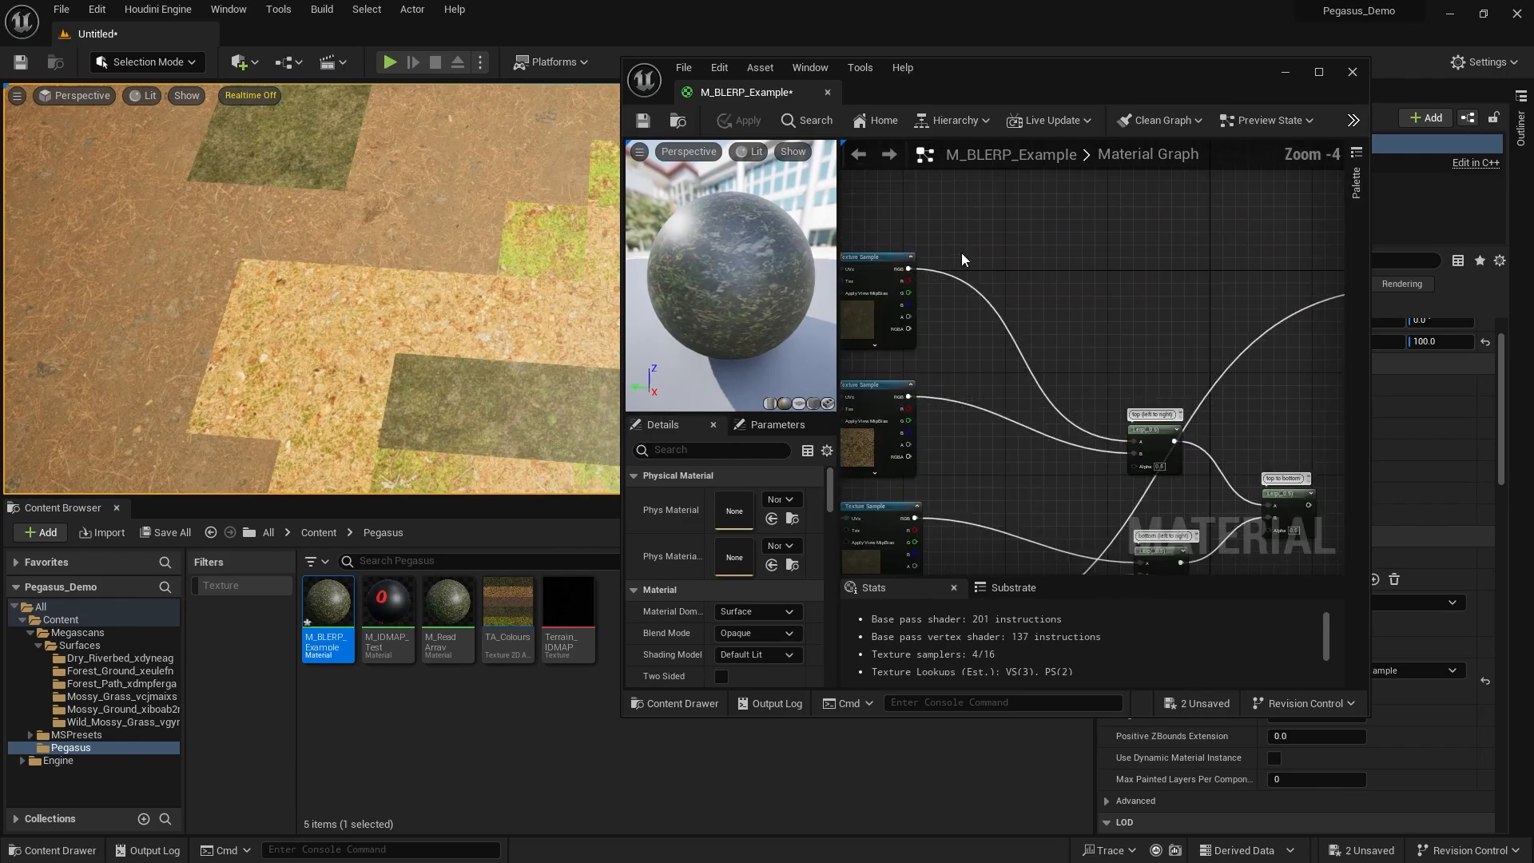
Connect the first colour texture sample's RGB output to Base Color again.
scroll(905, 264, down, 2)
scroll(906, 264, up, 1)
click(890, 262)
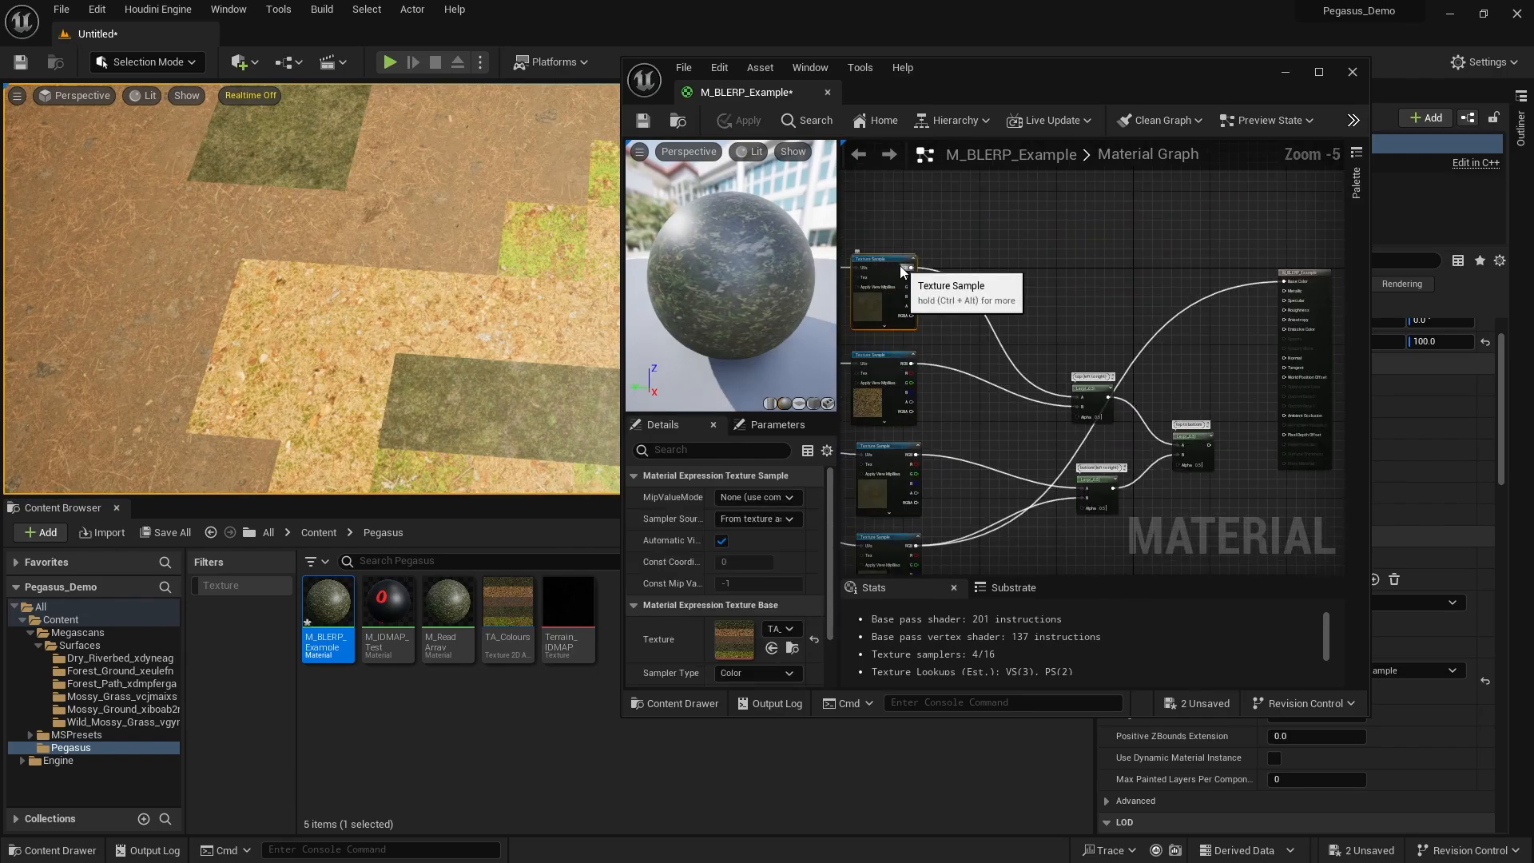
mouse_move(891, 266)
mouse_down()
mouse_move(1364, 318)
mouse_move(1029, 282)
mouse_up()
Examine how the Lerp nodes pair the four colour samples and how the offset vectors feed them.
scroll(851, 382, up, 5)
mouse_move(851, 383)
right_down()
mouse_move(967, 334)
mouse_move(1141, 306)
right_up()
drag(1200, 229, 1068, 329)
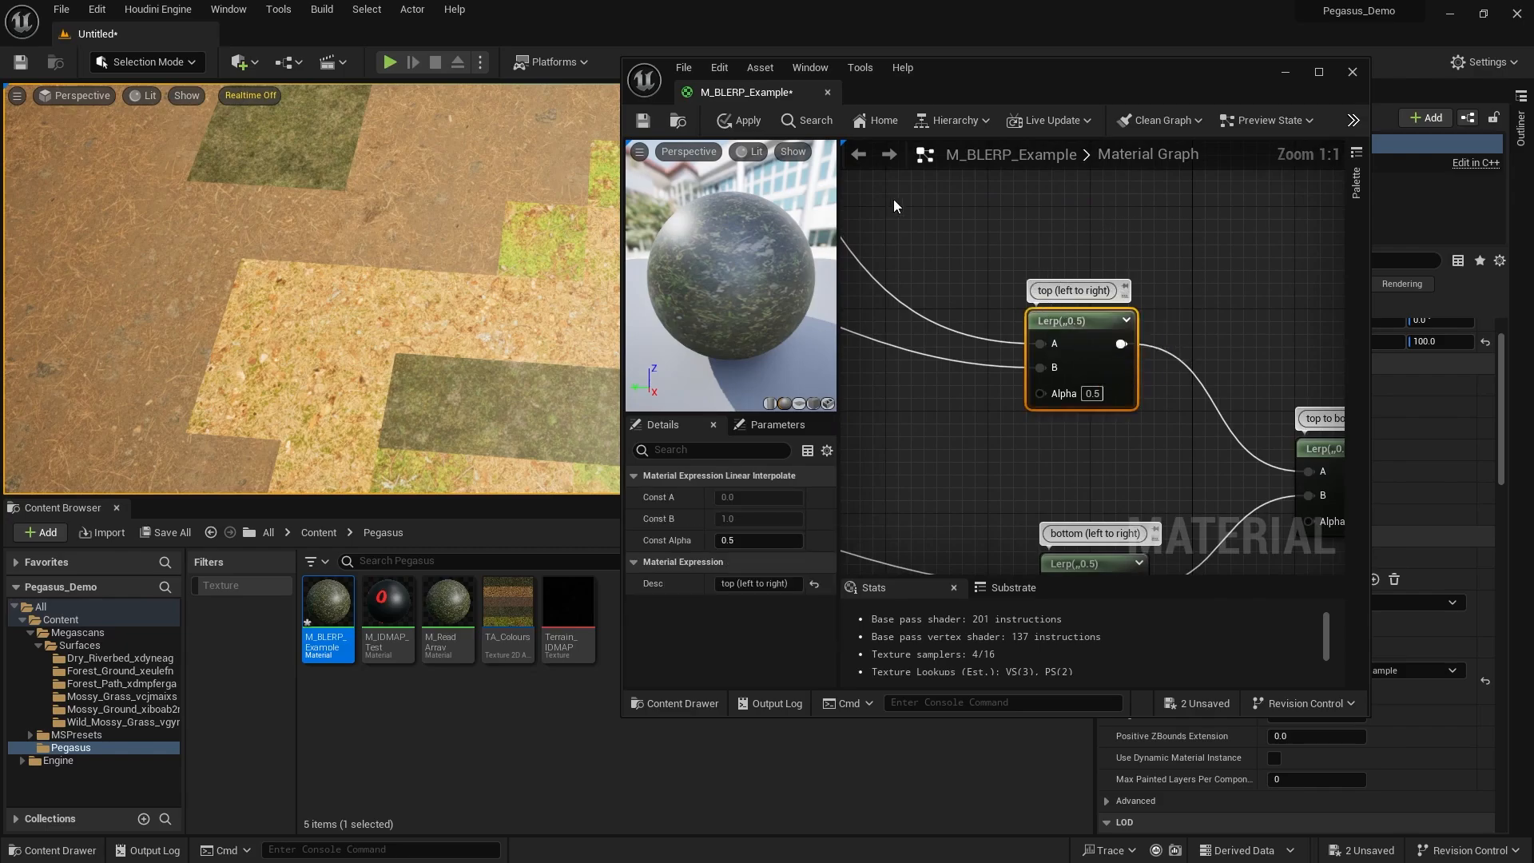
right_drag(1150, 511, 1099, 296)
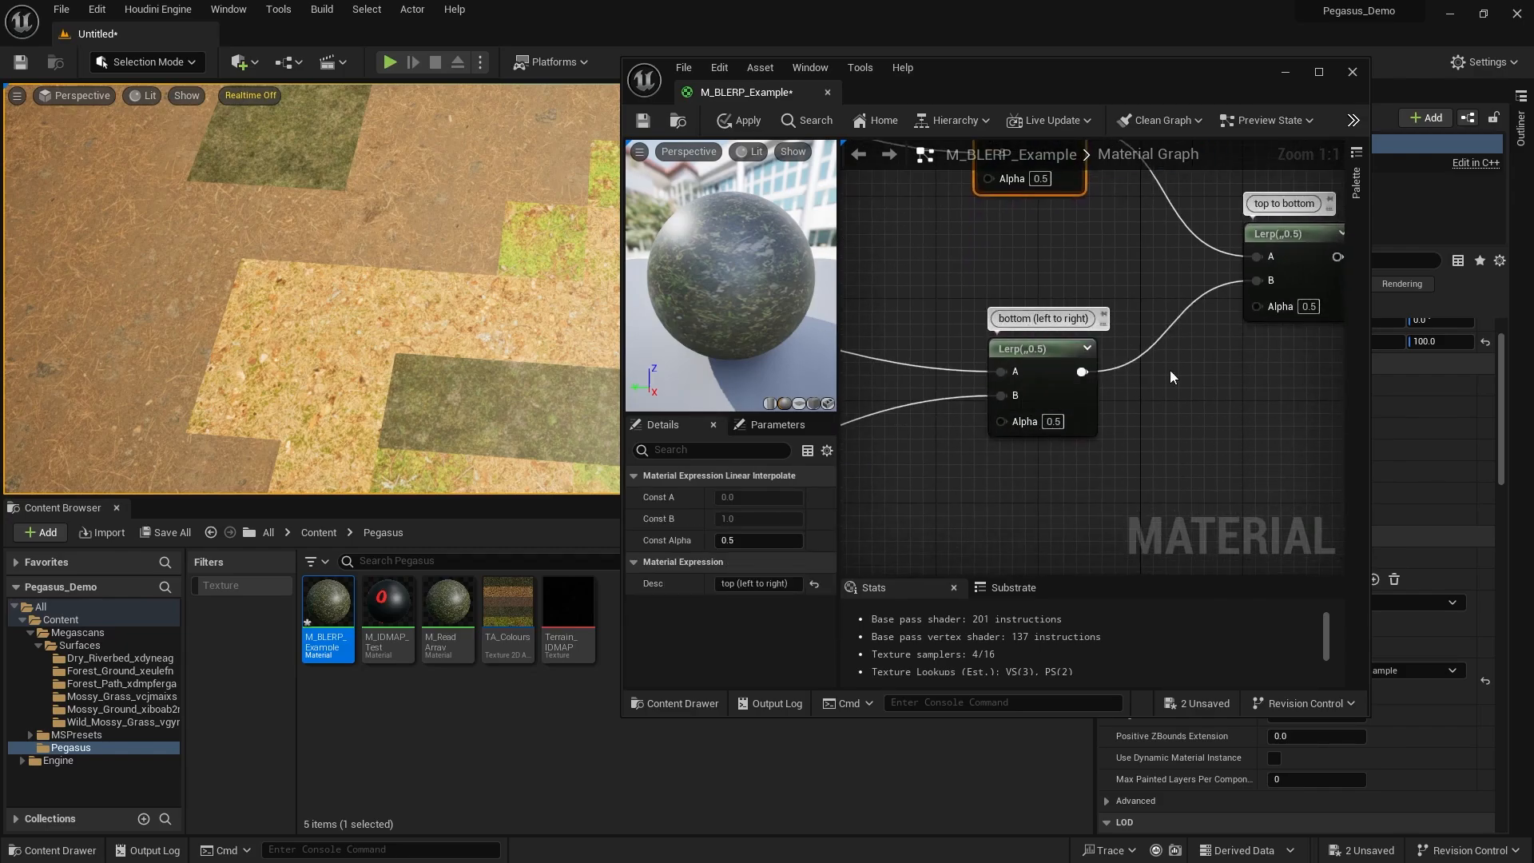
right_drag(1170, 370, 1009, 467)
scroll(1113, 231, down, 8)
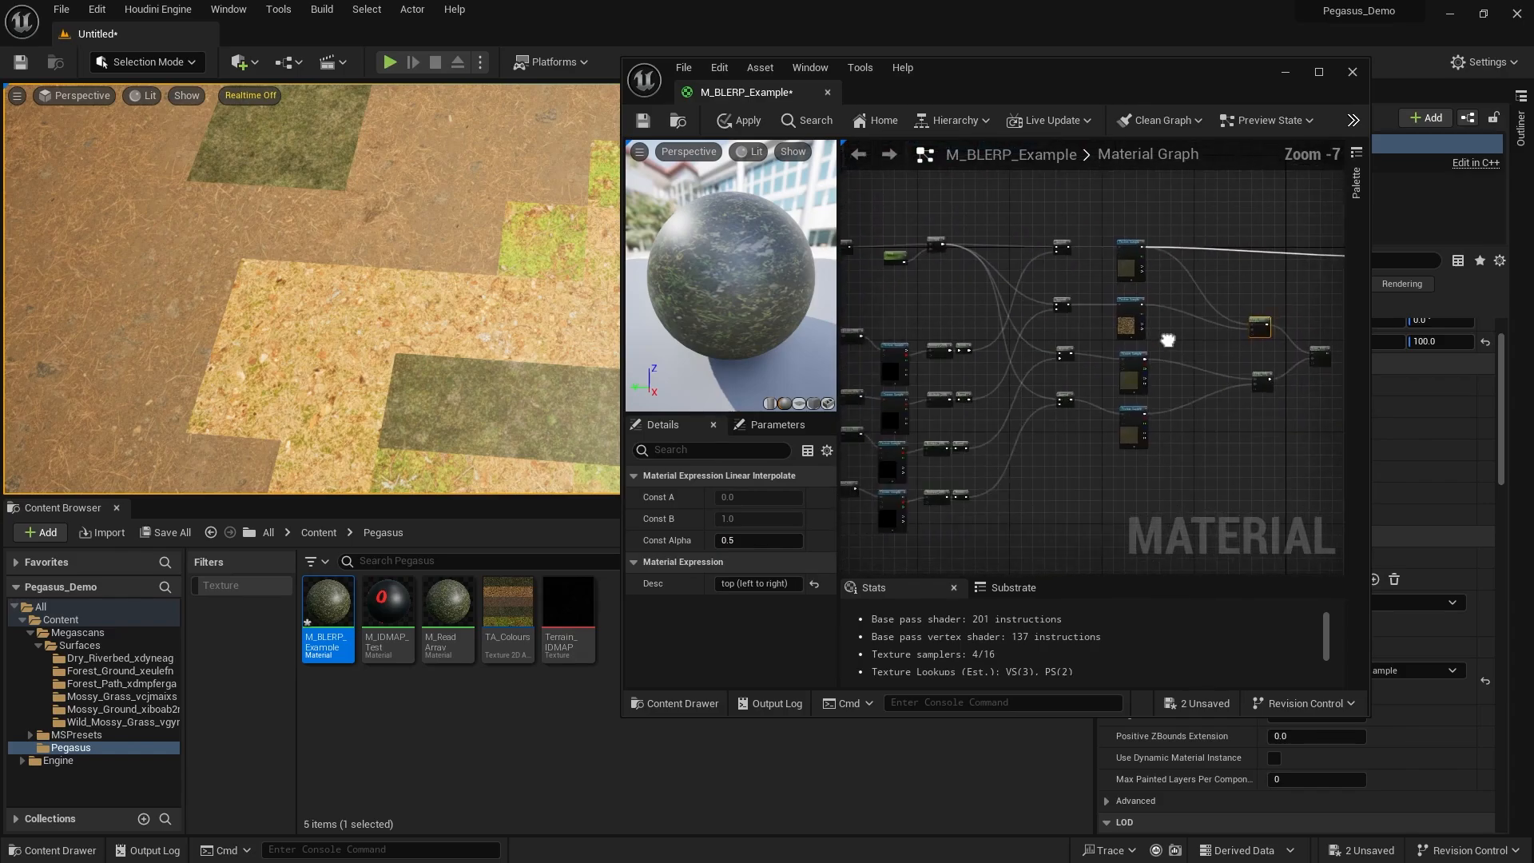
scroll(1005, 357, up, 6)
right_drag(1005, 357, 1033, 342)
scroll(1093, 404, up, 1)
scroll(1032, 342, down, 7)
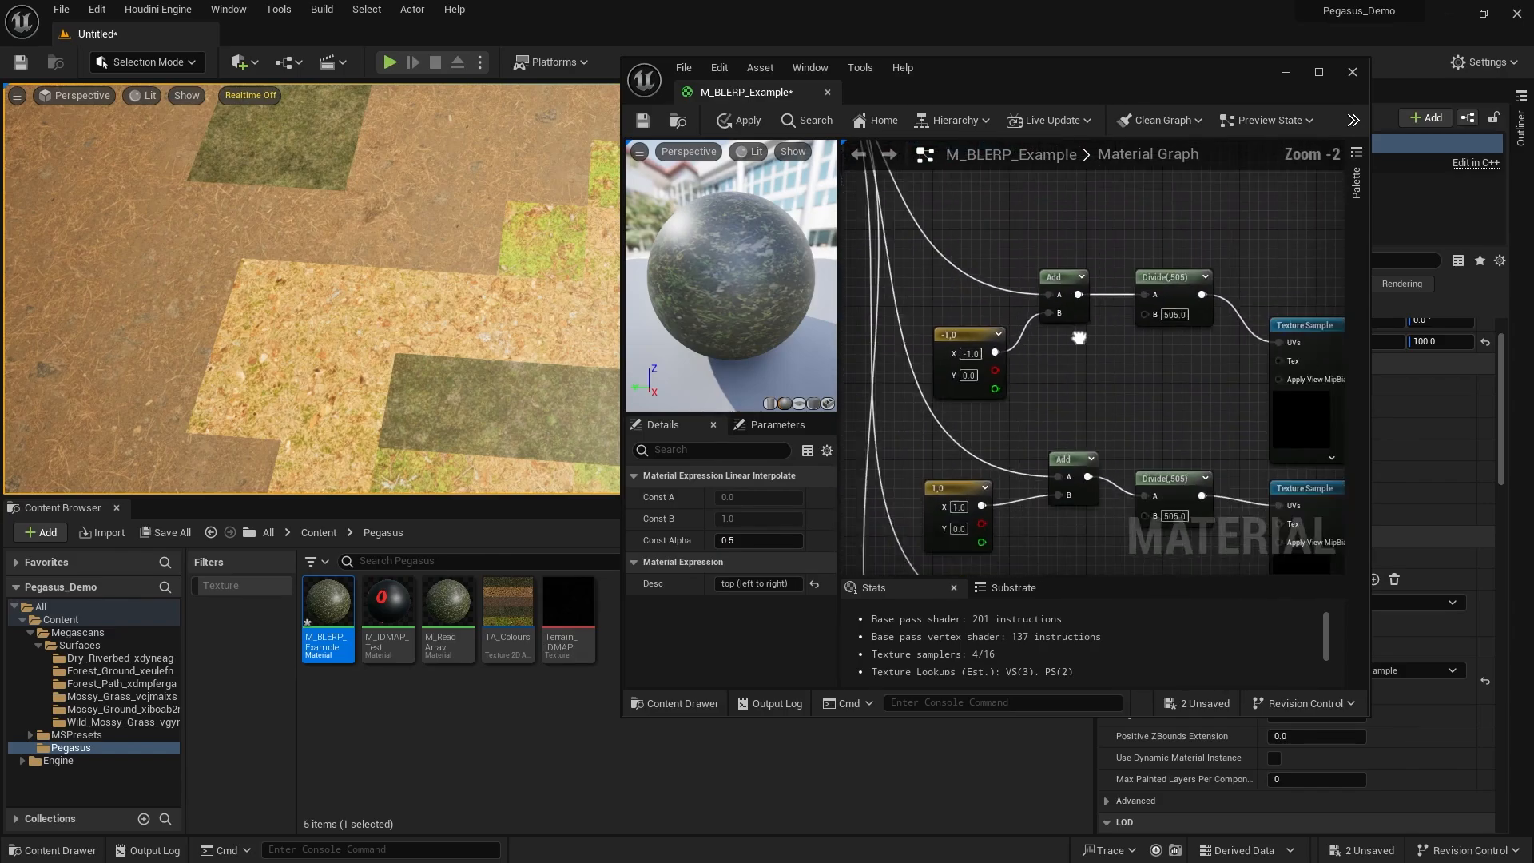
scroll(1207, 323, up, 6)
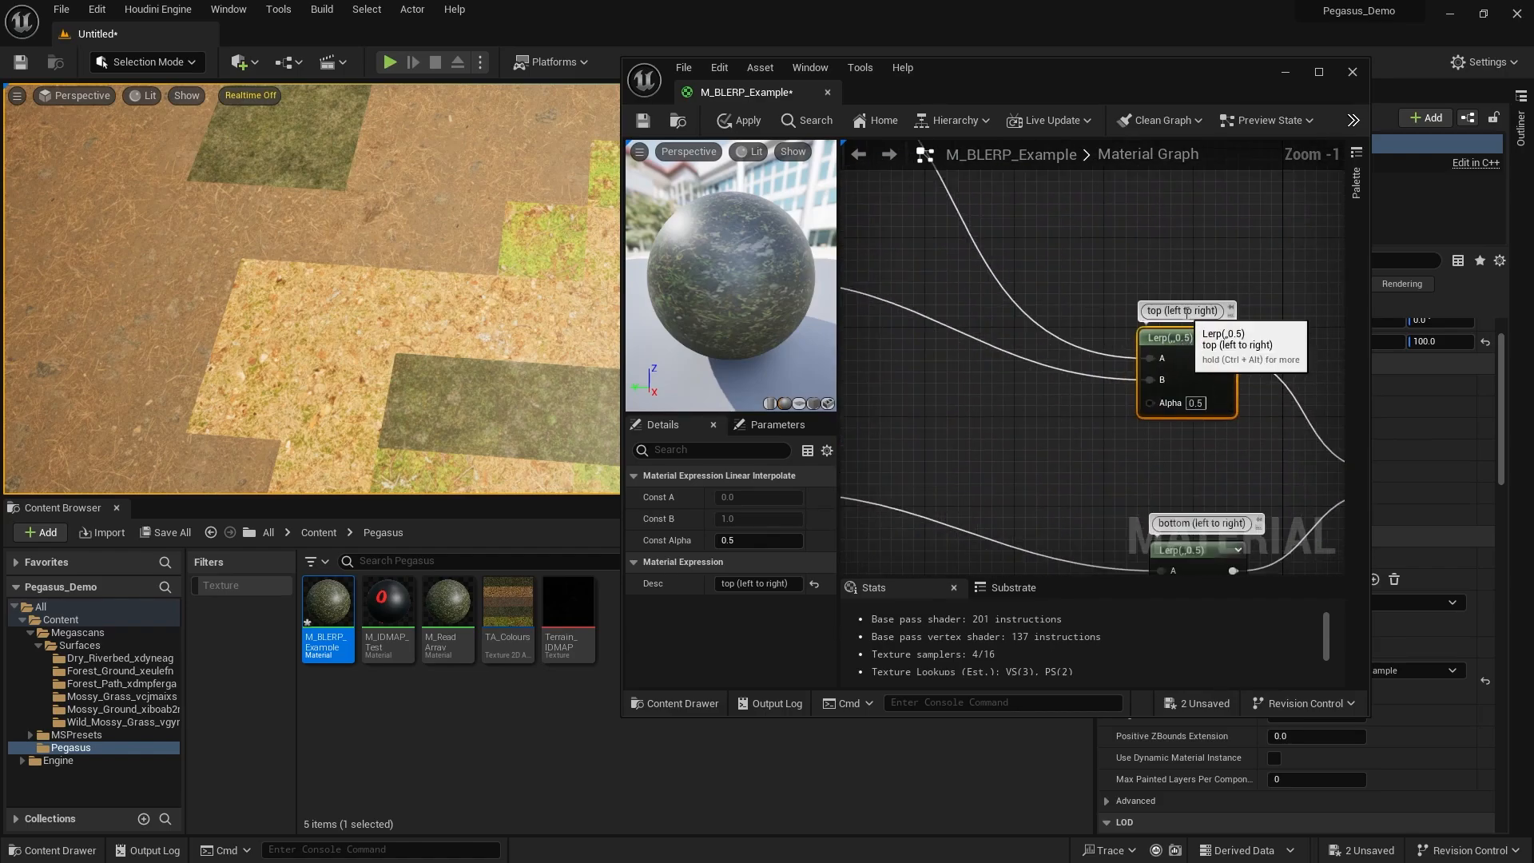
right_drag(1085, 412, 1083, 360)
scroll(1083, 360, down, 4)
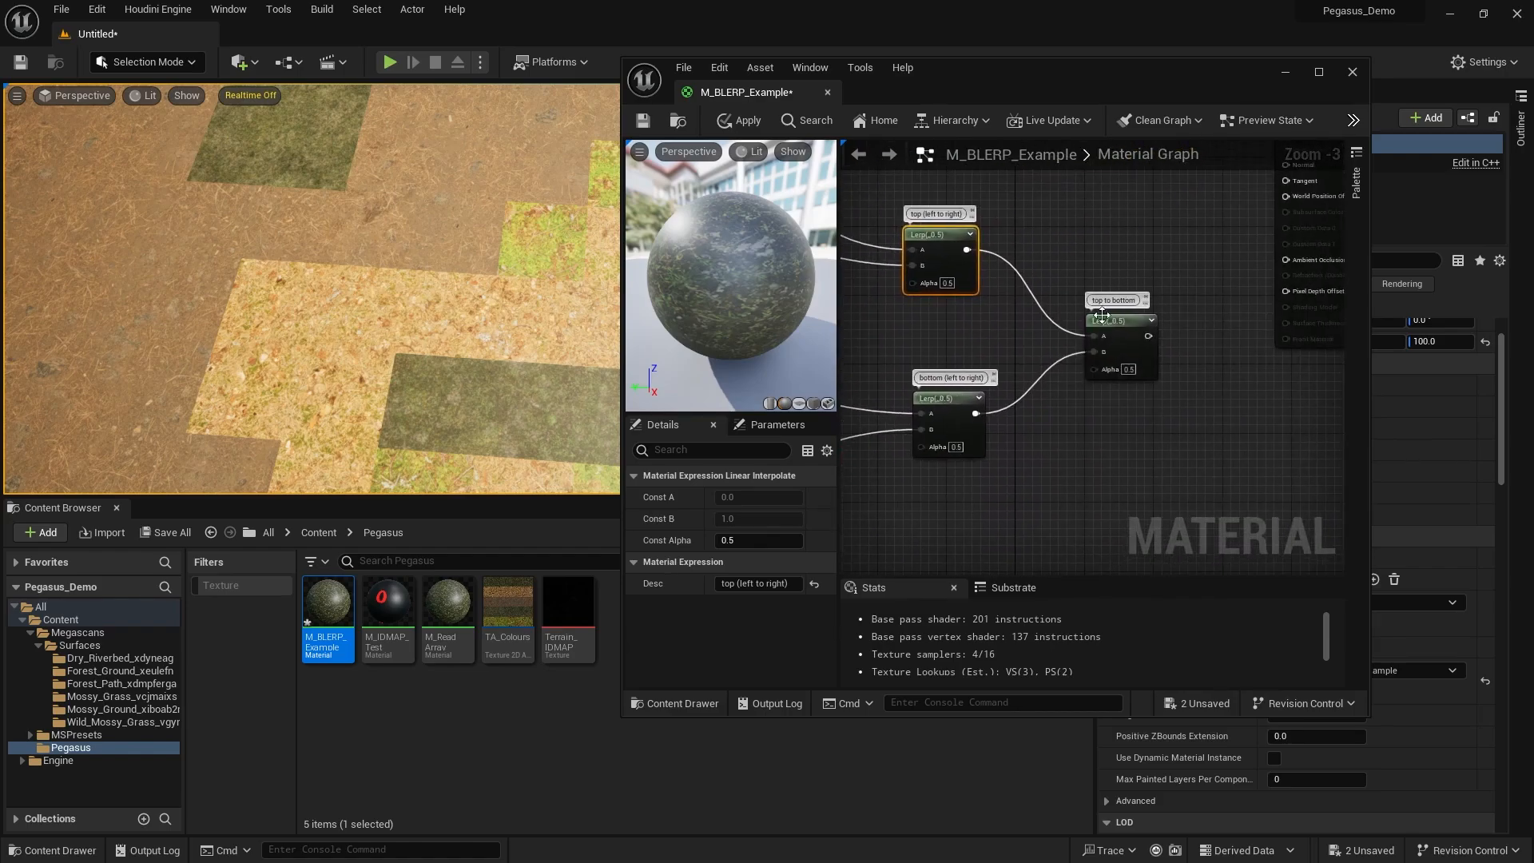
scroll(1147, 293, up, 4)
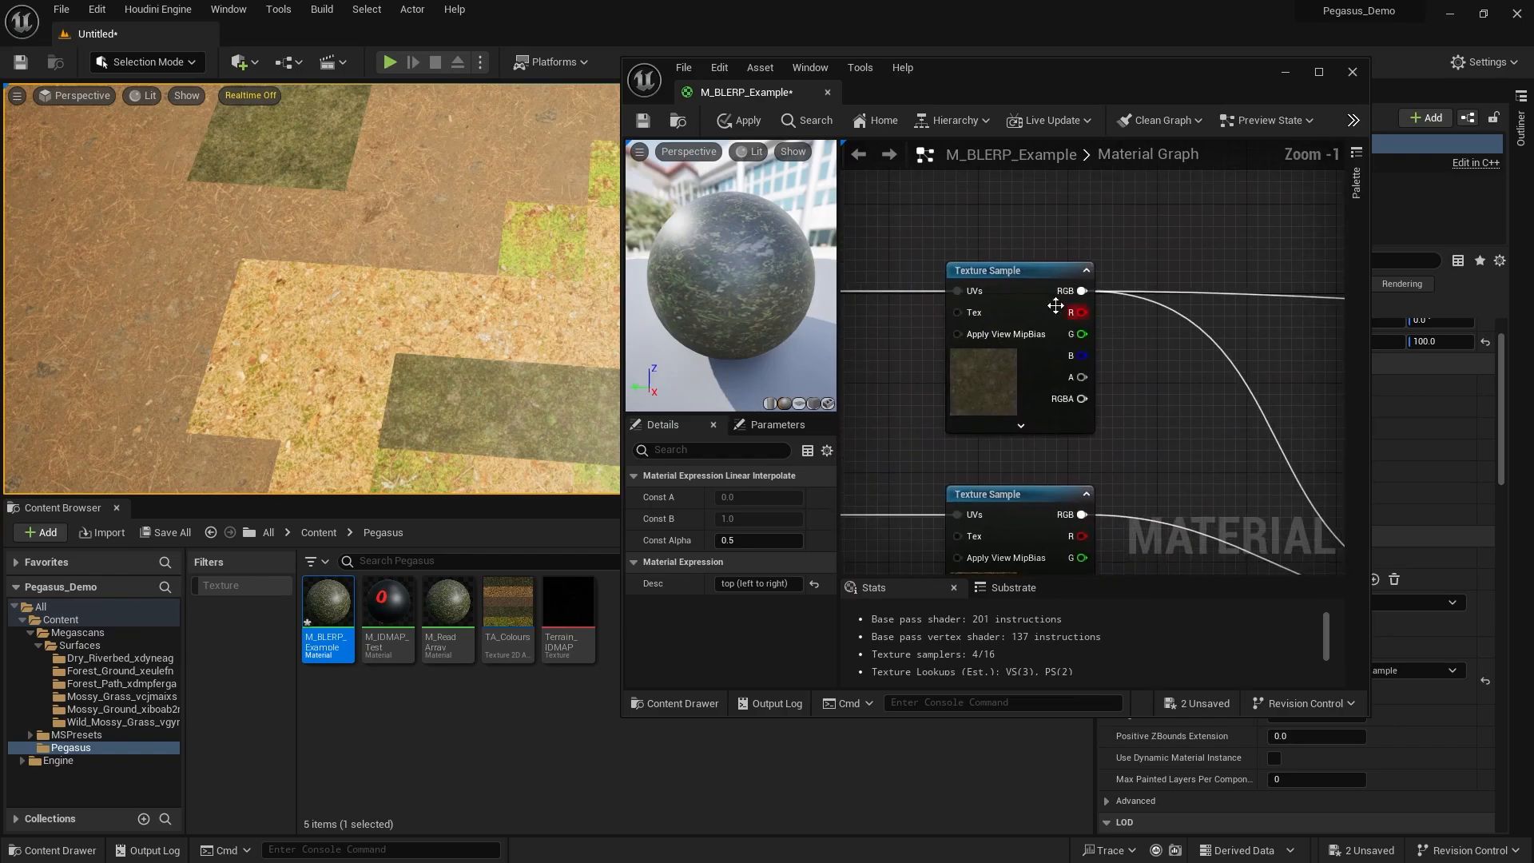
Add the comment "Top Left" to the first colour Texture Sample node.
click(1008, 272)
click(960, 255)
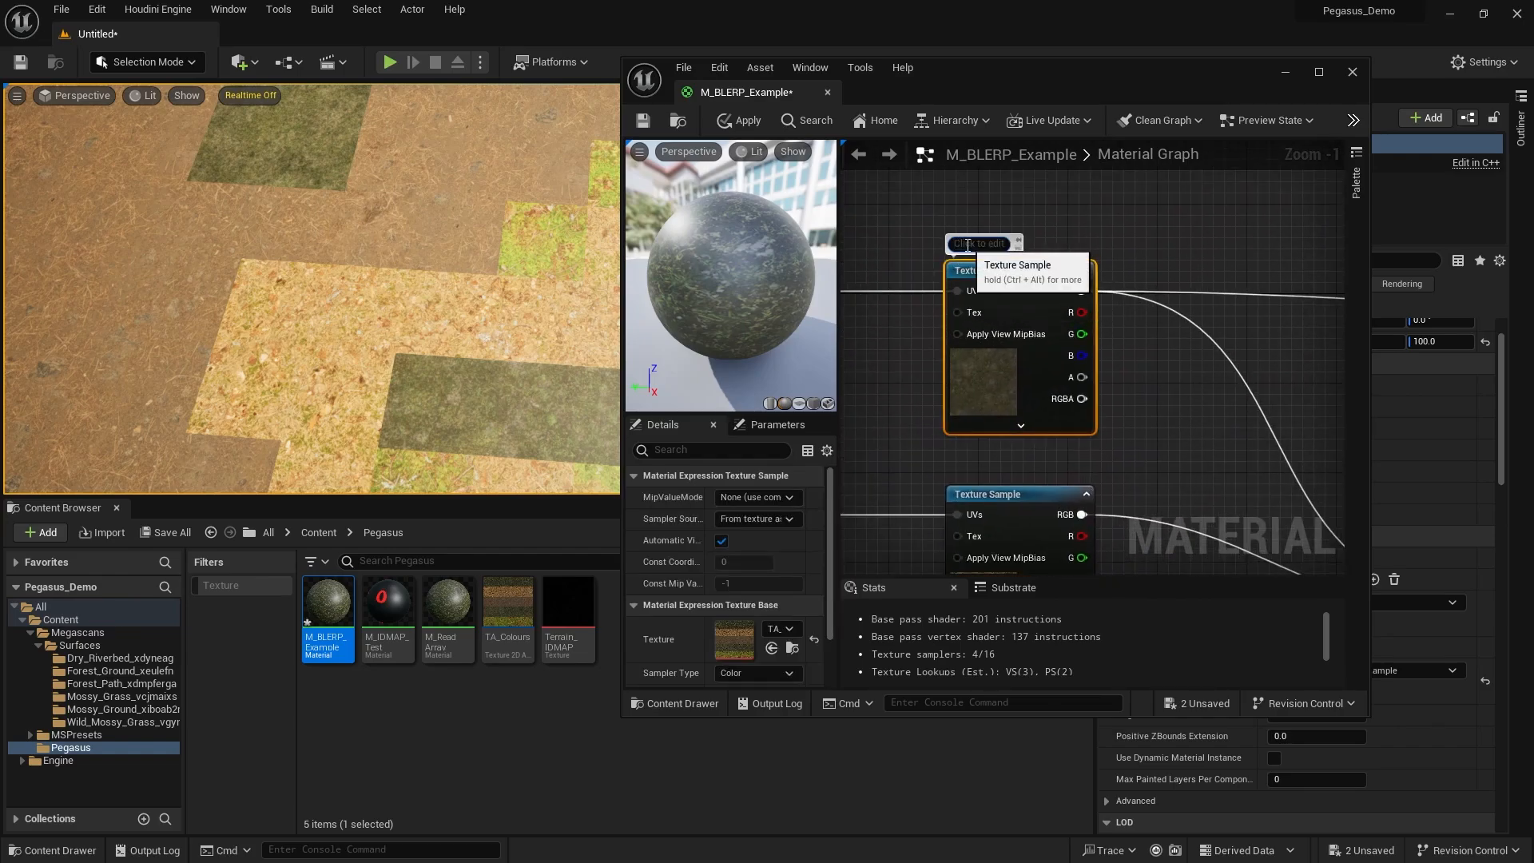
text(Top)
click(1137, 353)
right_drag(1137, 353, 1158, 224)
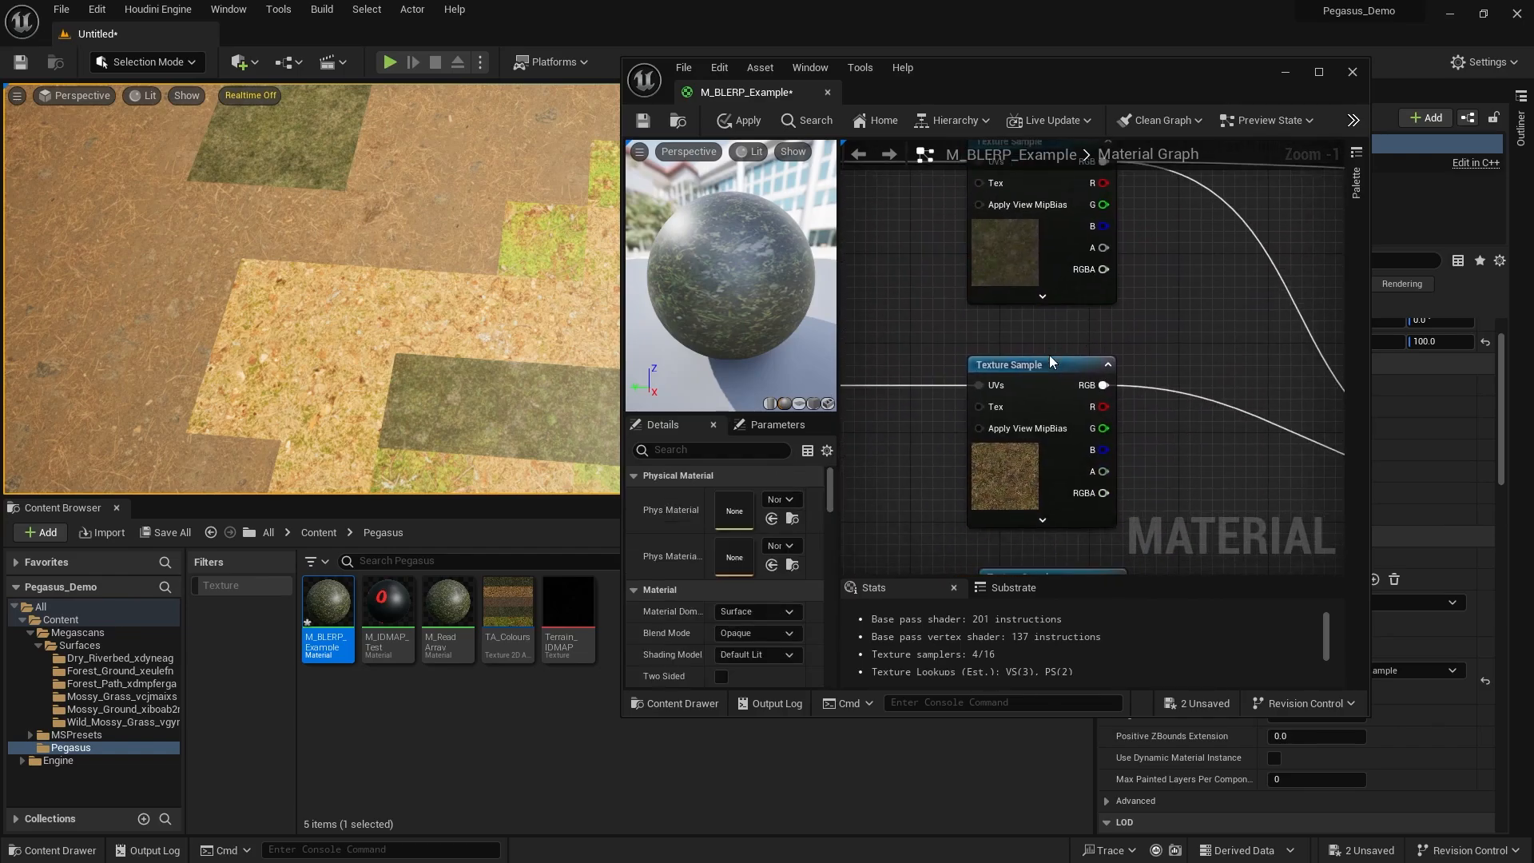
Add the comment "Top Rigght" to the second colour Texture Sample node.
click(1004, 364)
click(981, 351)
text(T)
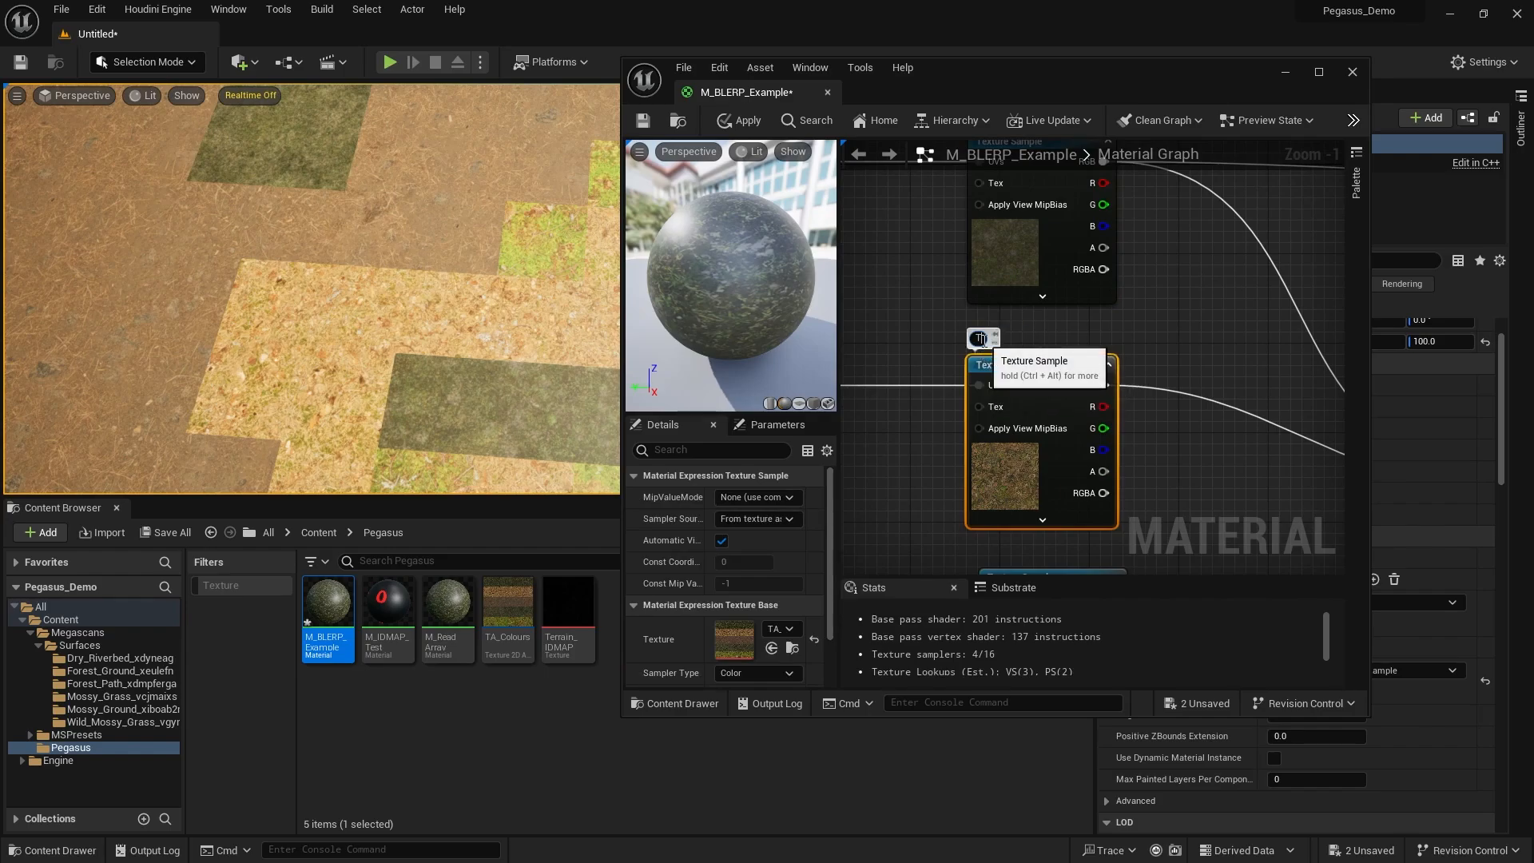
text(op Rigght)
key(Return)
right_drag(1019, 573, 1009, 447)
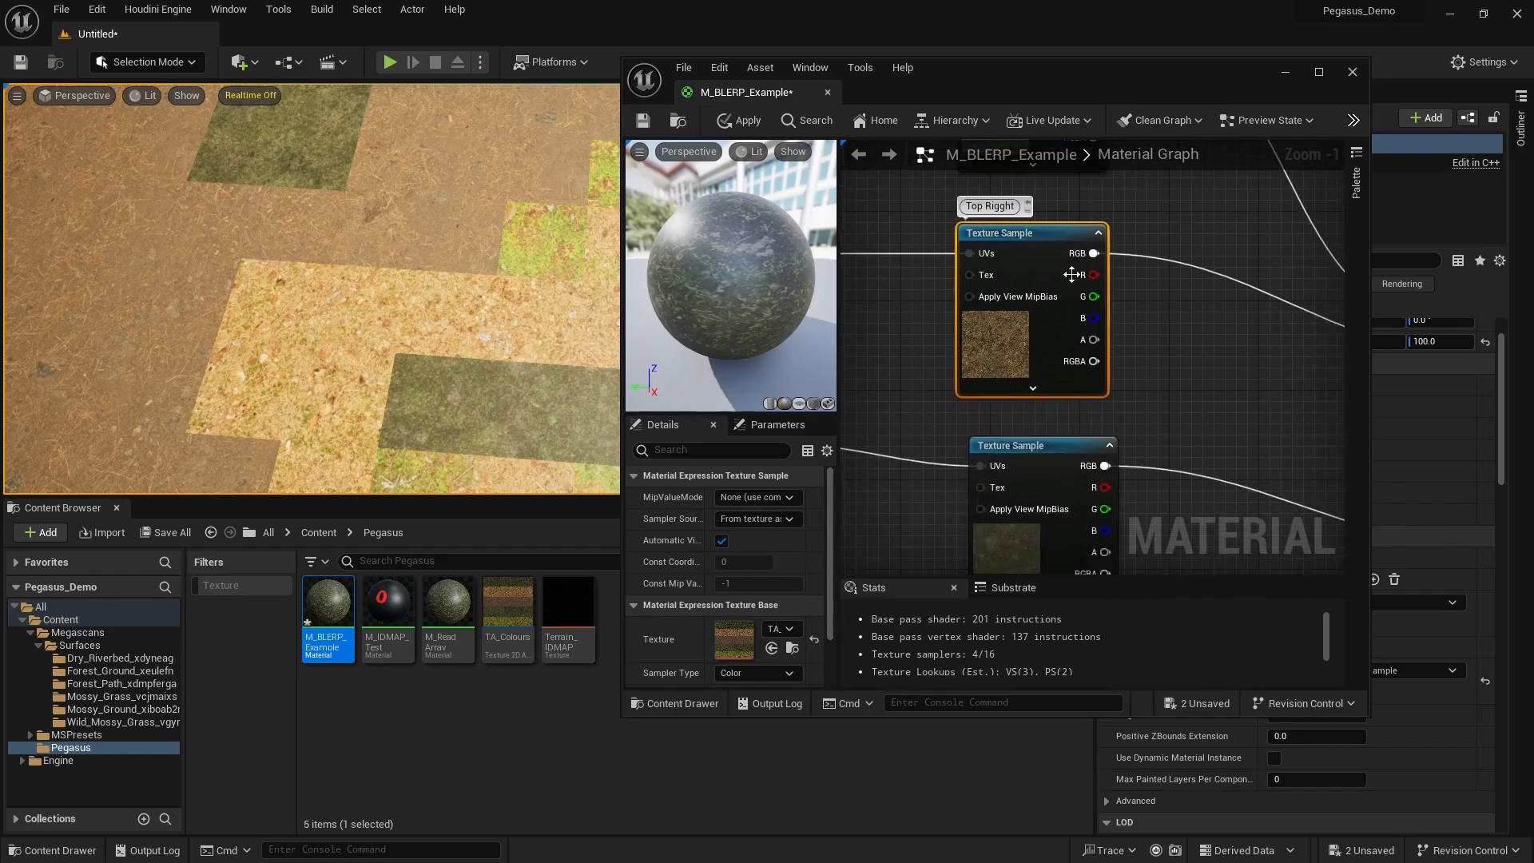
Add the comment "Bottom Left" to the third colour Texture Sample node.
click(1009, 447)
click(982, 418)
text(Bottom Left)
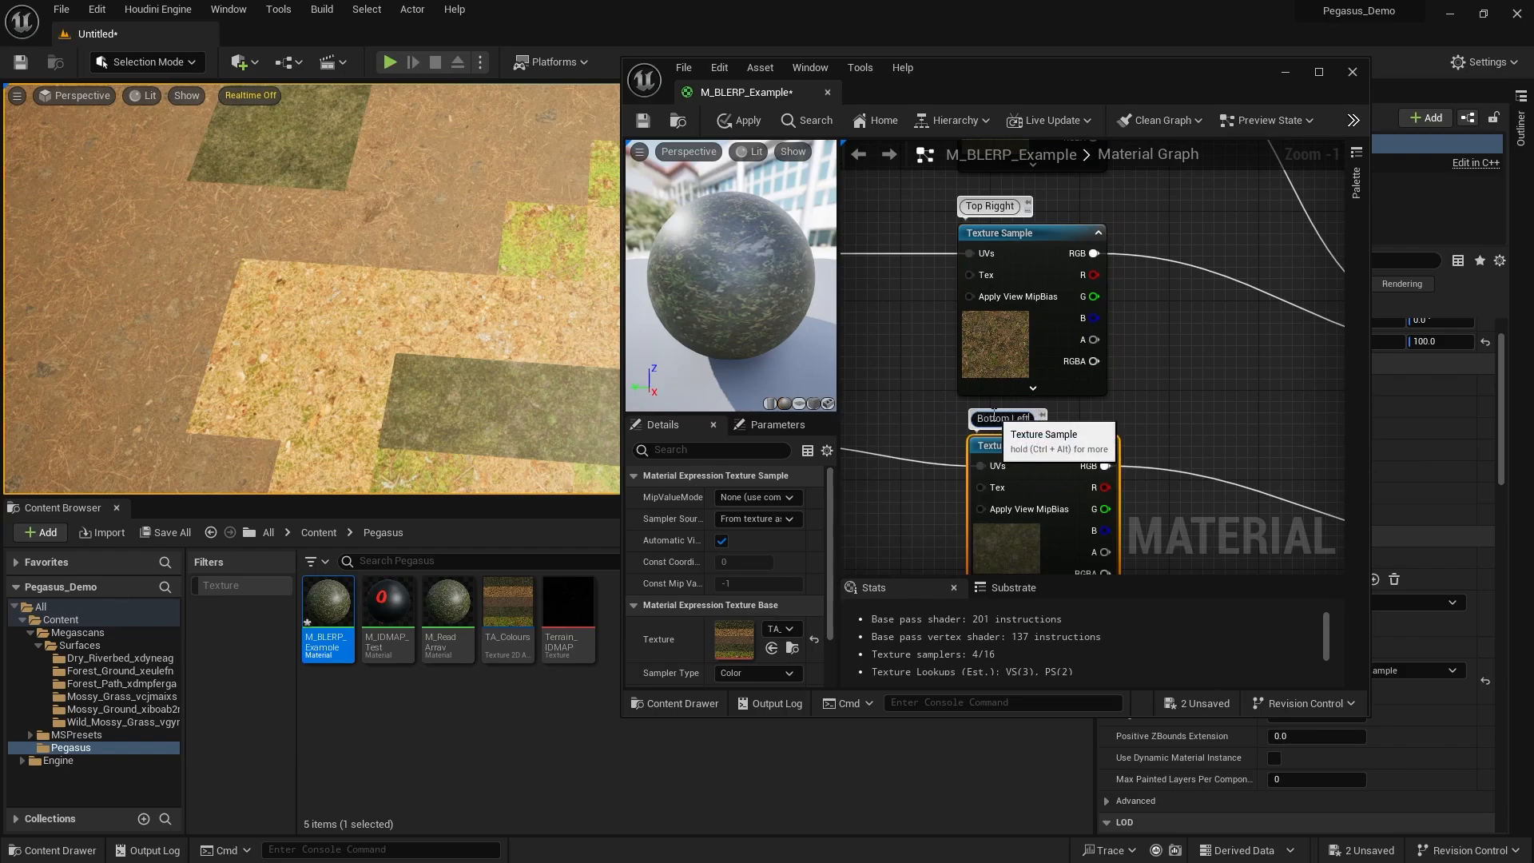
click(1079, 403)
right_drag(1078, 406, 1044, 189)
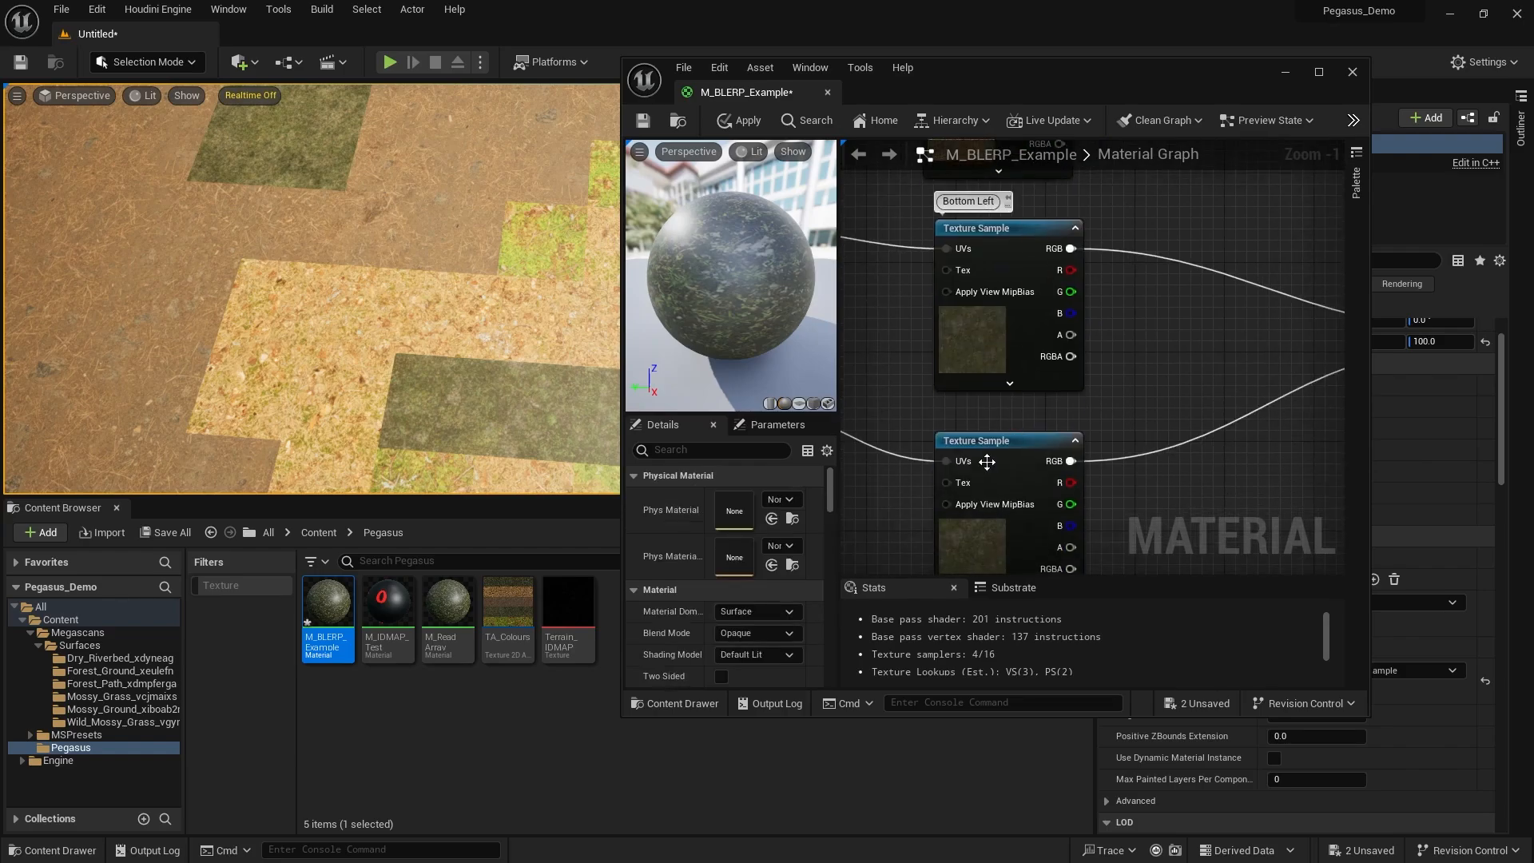
Add the comment "Bottom Right" to the fourth colour Texture Sample node.
click(995, 444)
click(947, 425)
click(948, 425)
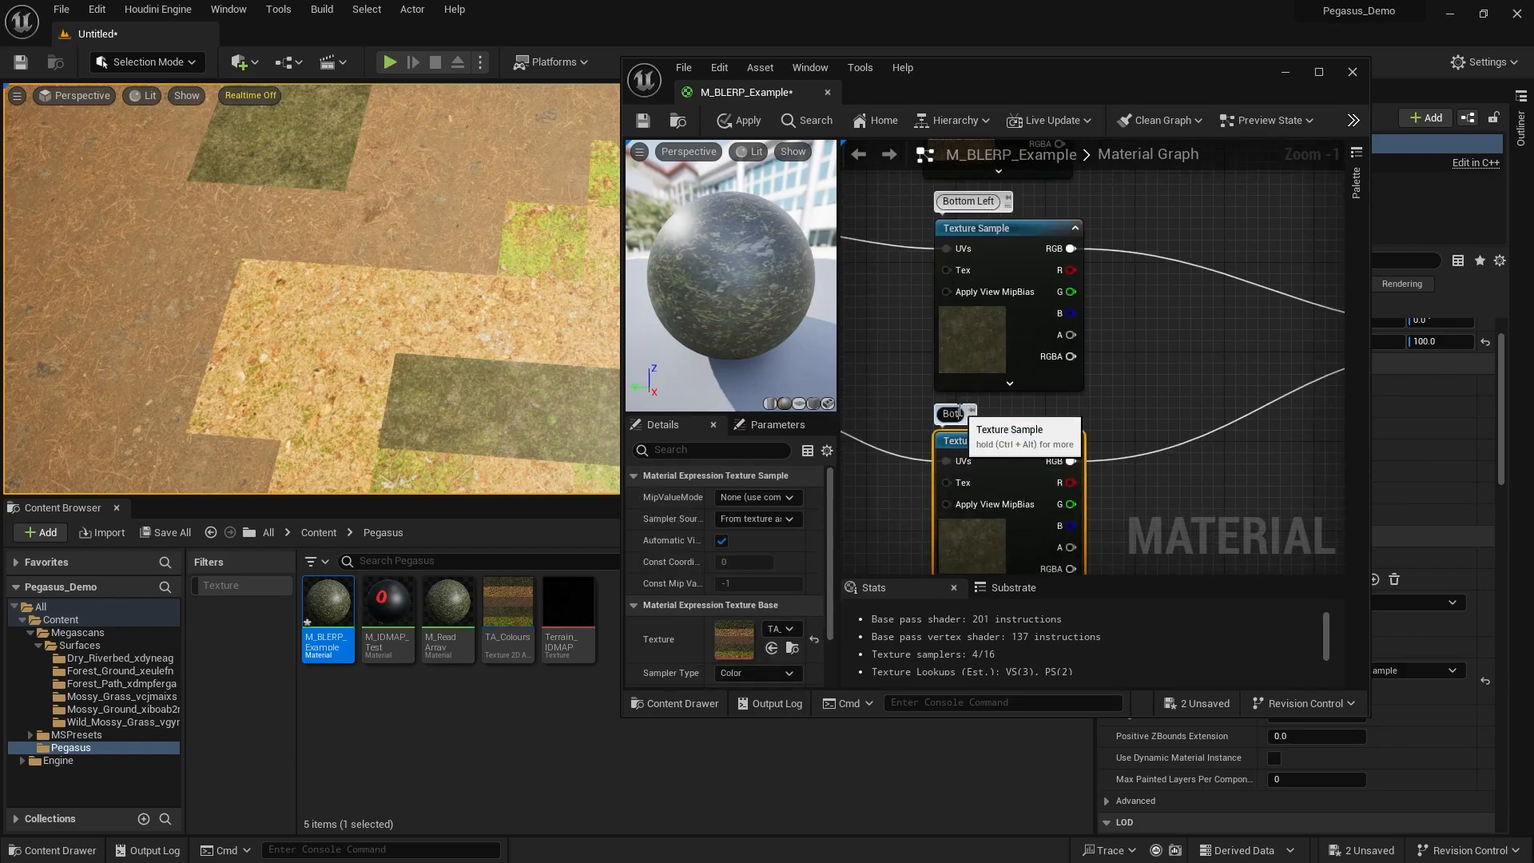
text(Bottom Right)
key(Return)
scroll(1045, 455, down, 3)
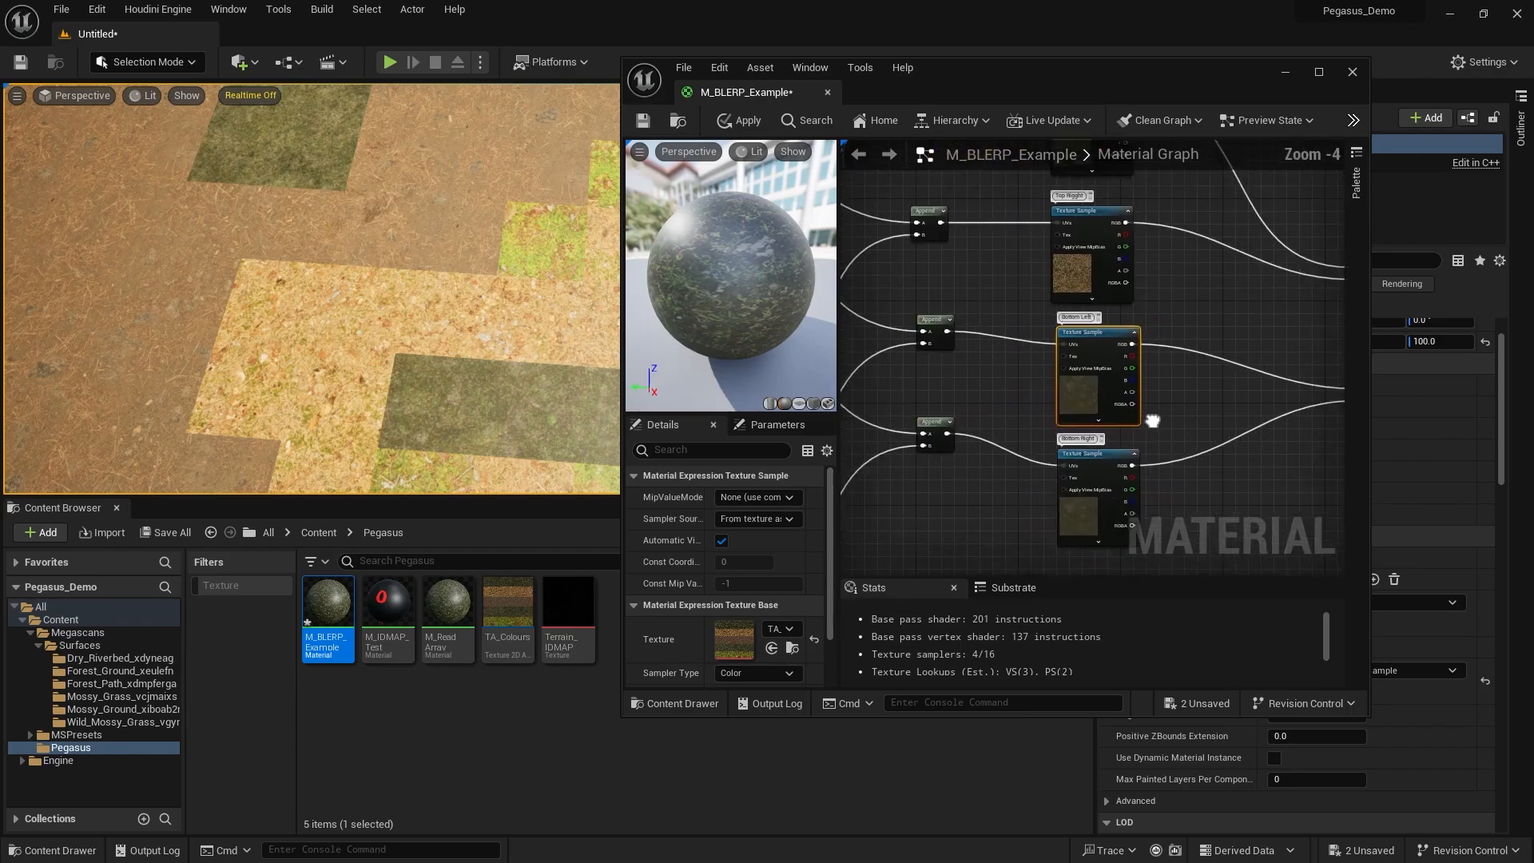
scroll(1045, 455, down, 2)
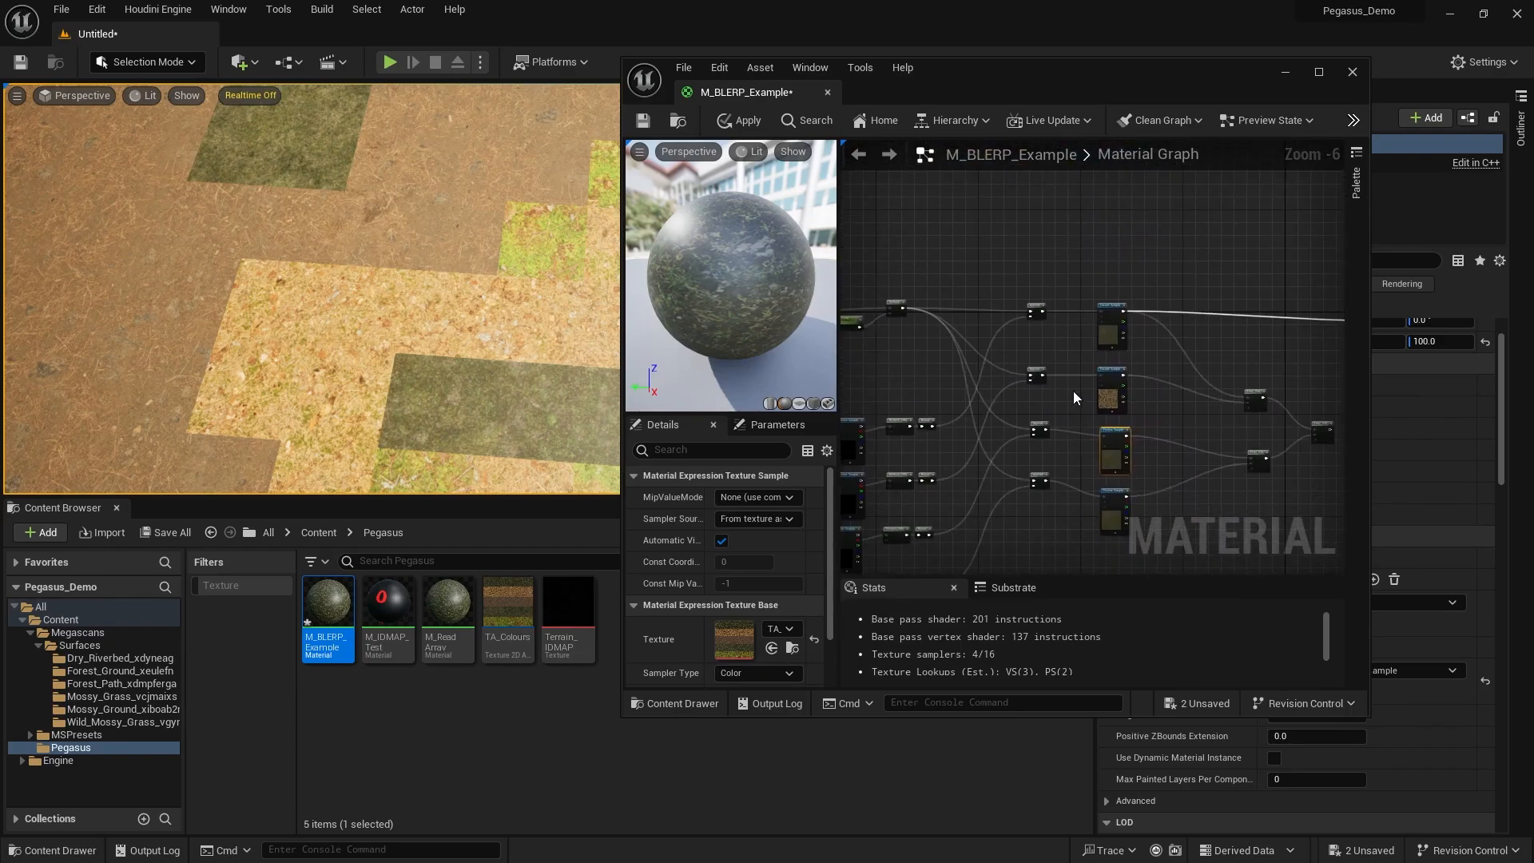
scroll(1118, 305, up, 3)
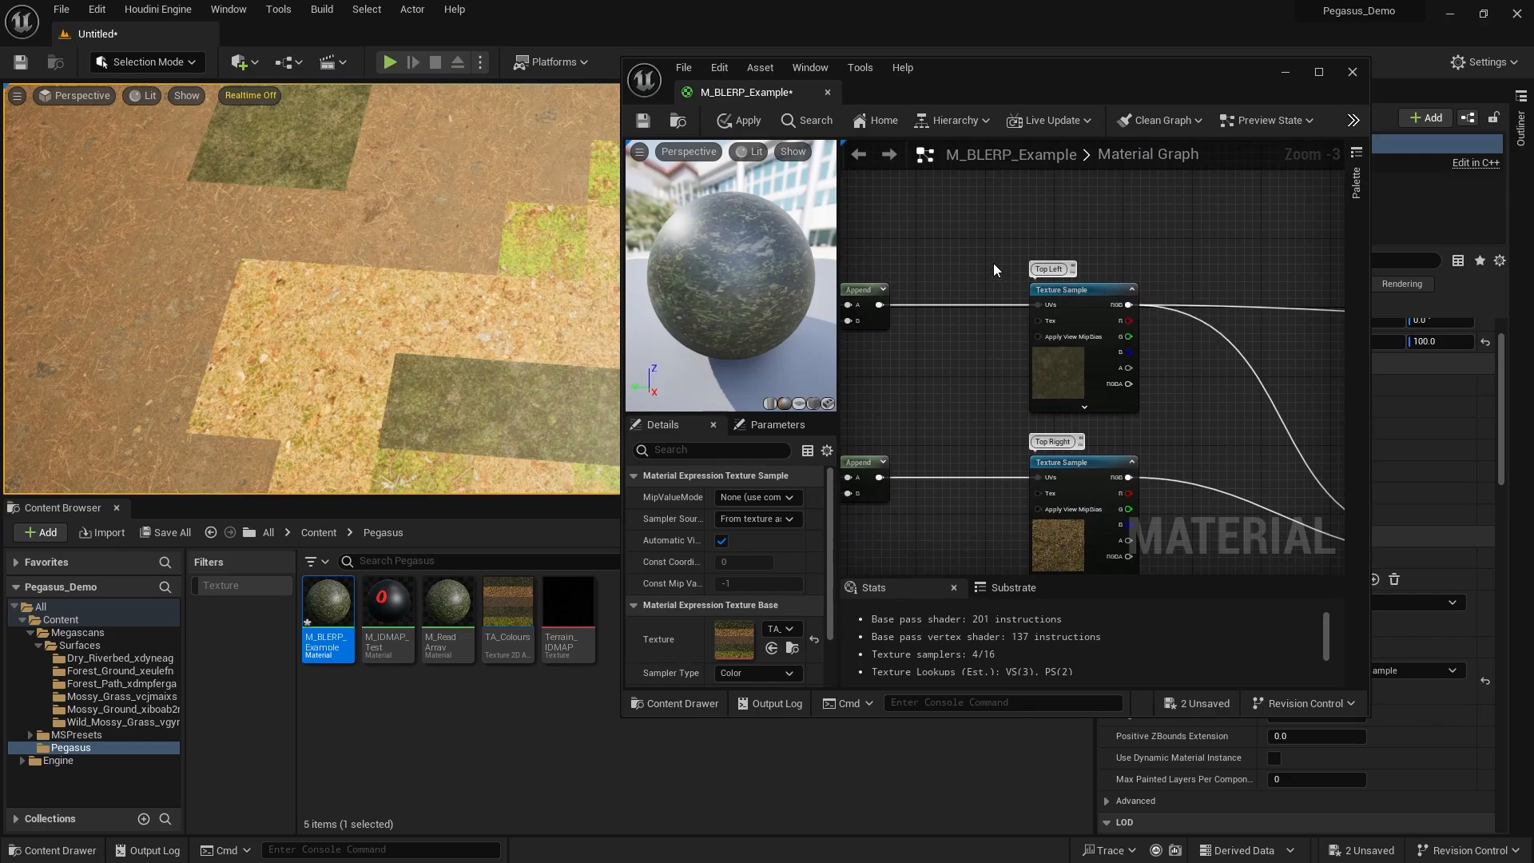
right_drag(994, 262, 1058, 342)
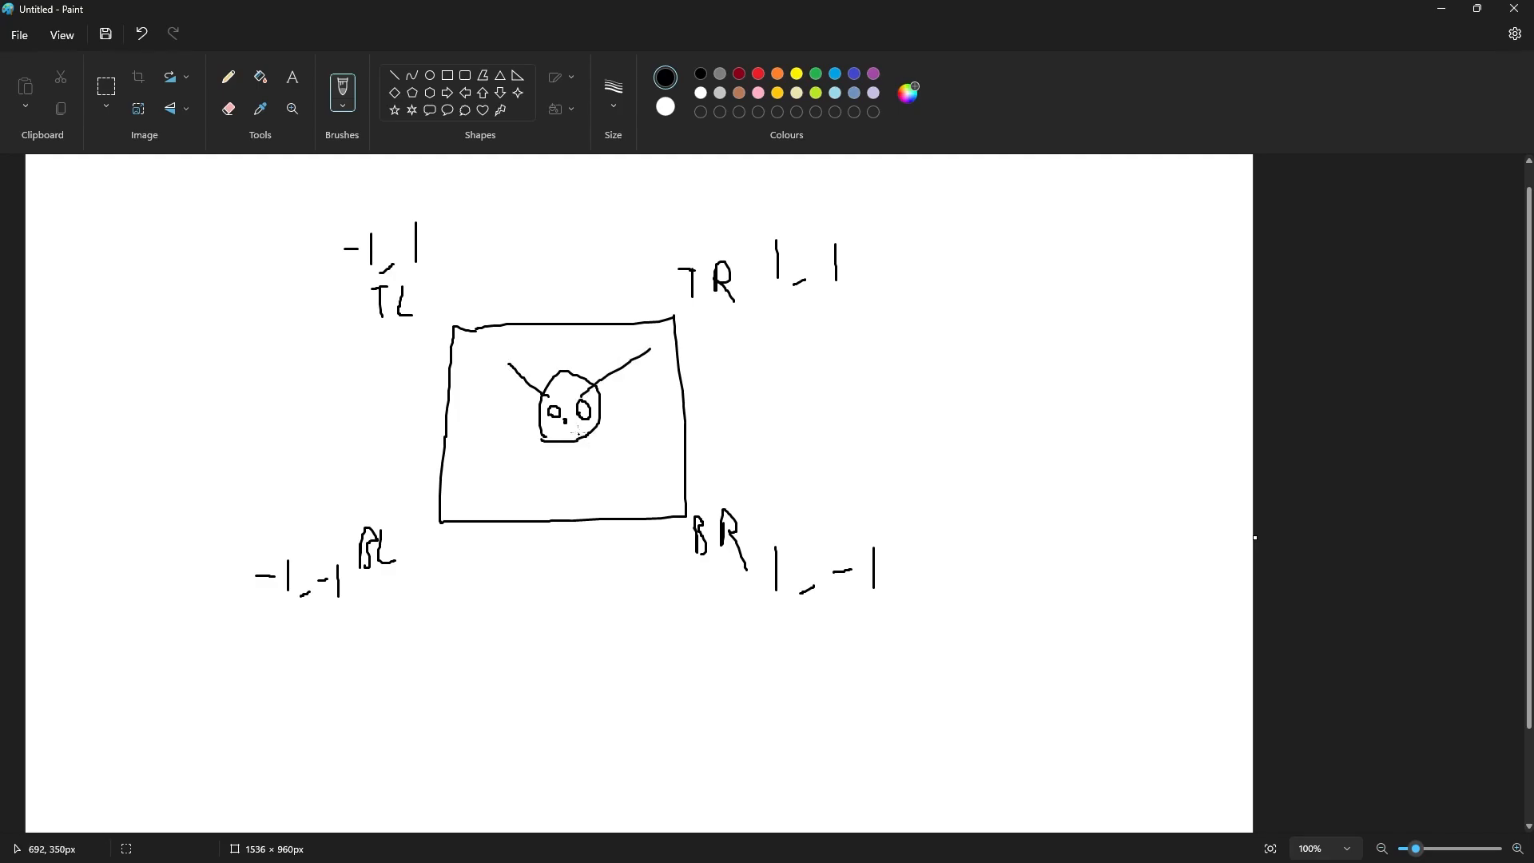
Switch from Paint back to Unreal's material graph and set the first offset vector's Y to 1.
click(1449, 14)
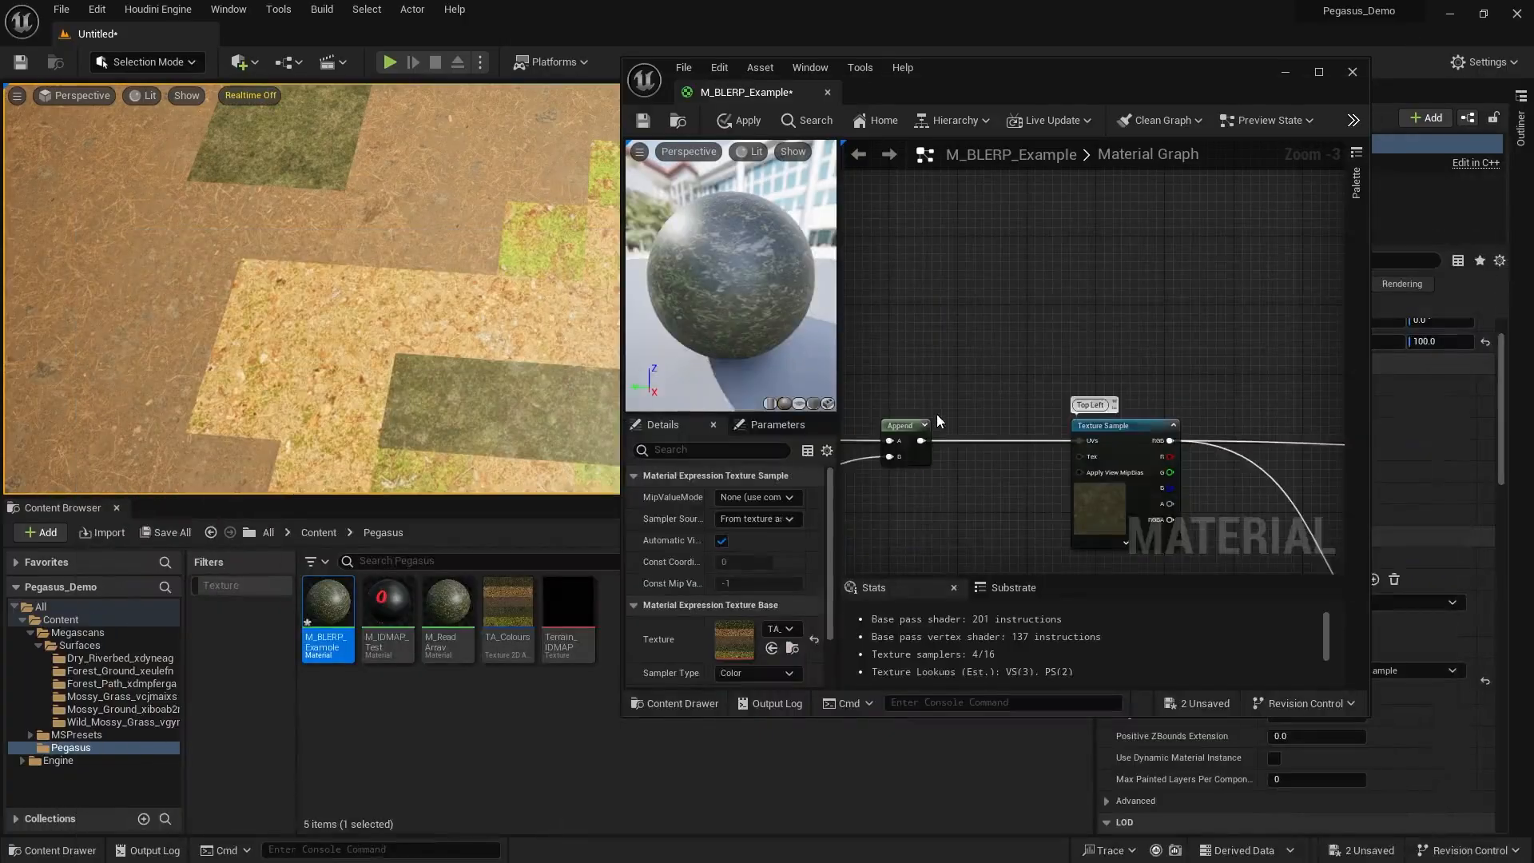
click(1046, 370)
right_drag(1048, 369, 983, 308)
scroll(981, 336, down, 5)
scroll(1009, 424, up, 5)
scroll(1072, 414, up, 1)
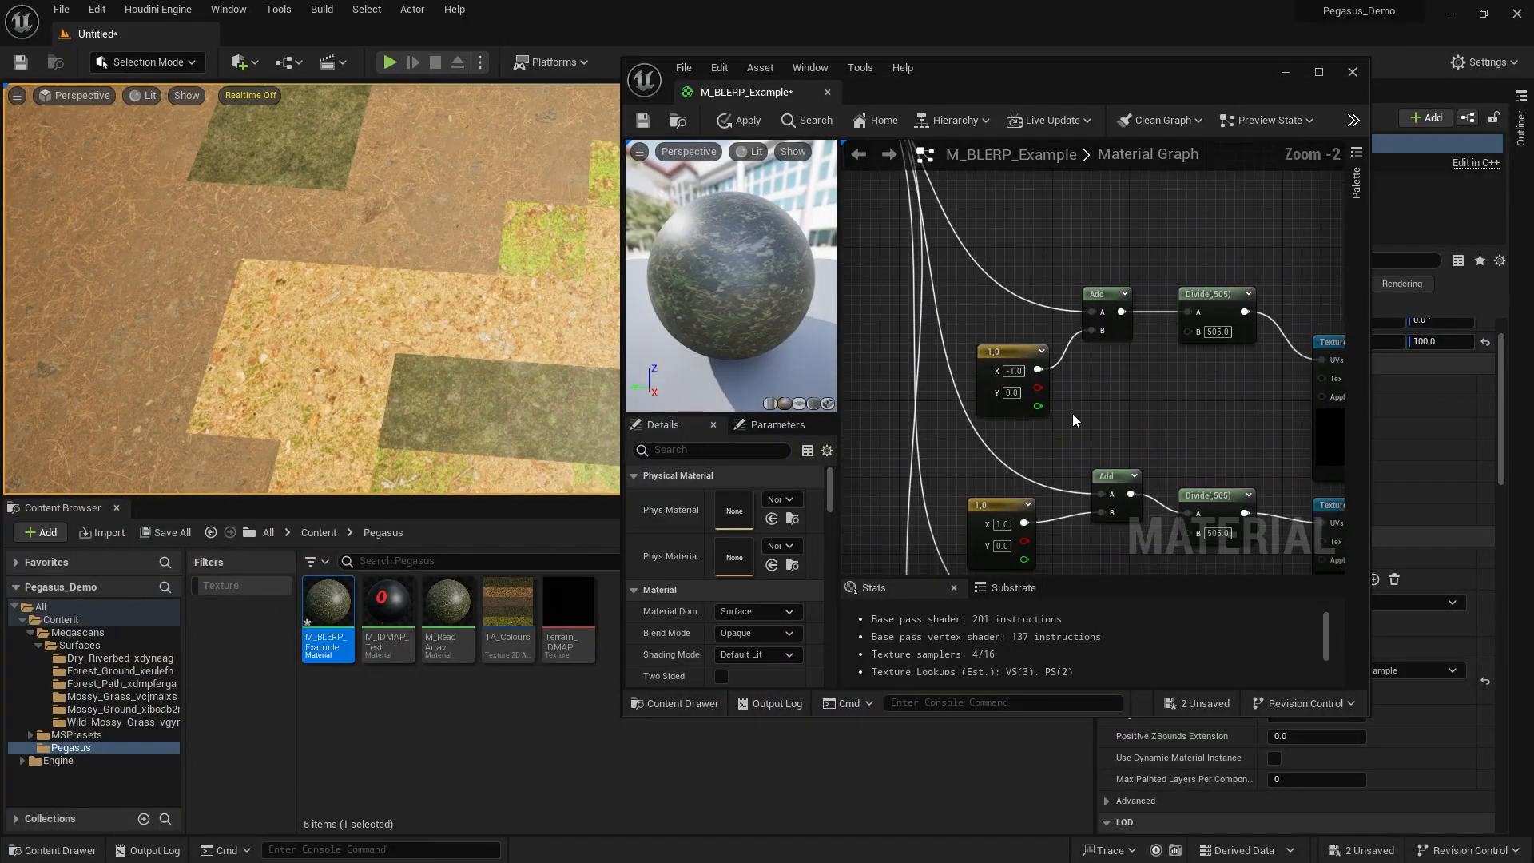
click(1012, 393)
right_drag(1136, 335, 1112, 346)
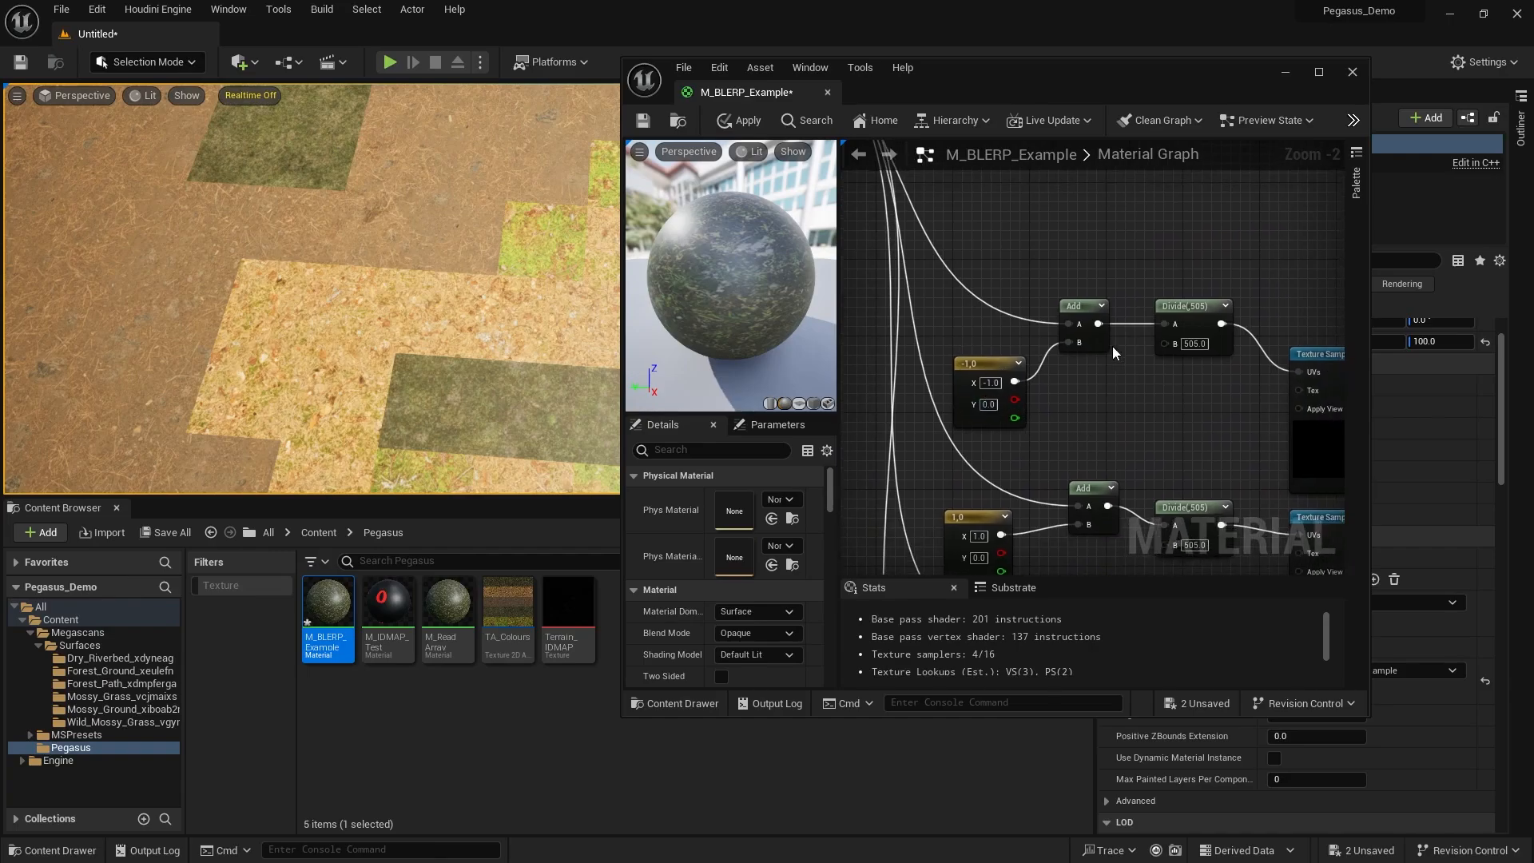
click(989, 405)
text(1)
key(Return)
Set the second offset vector's Y to 1 and the third offset vector's X to -1.
right_drag(1128, 444, 1106, 281)
click(956, 395)
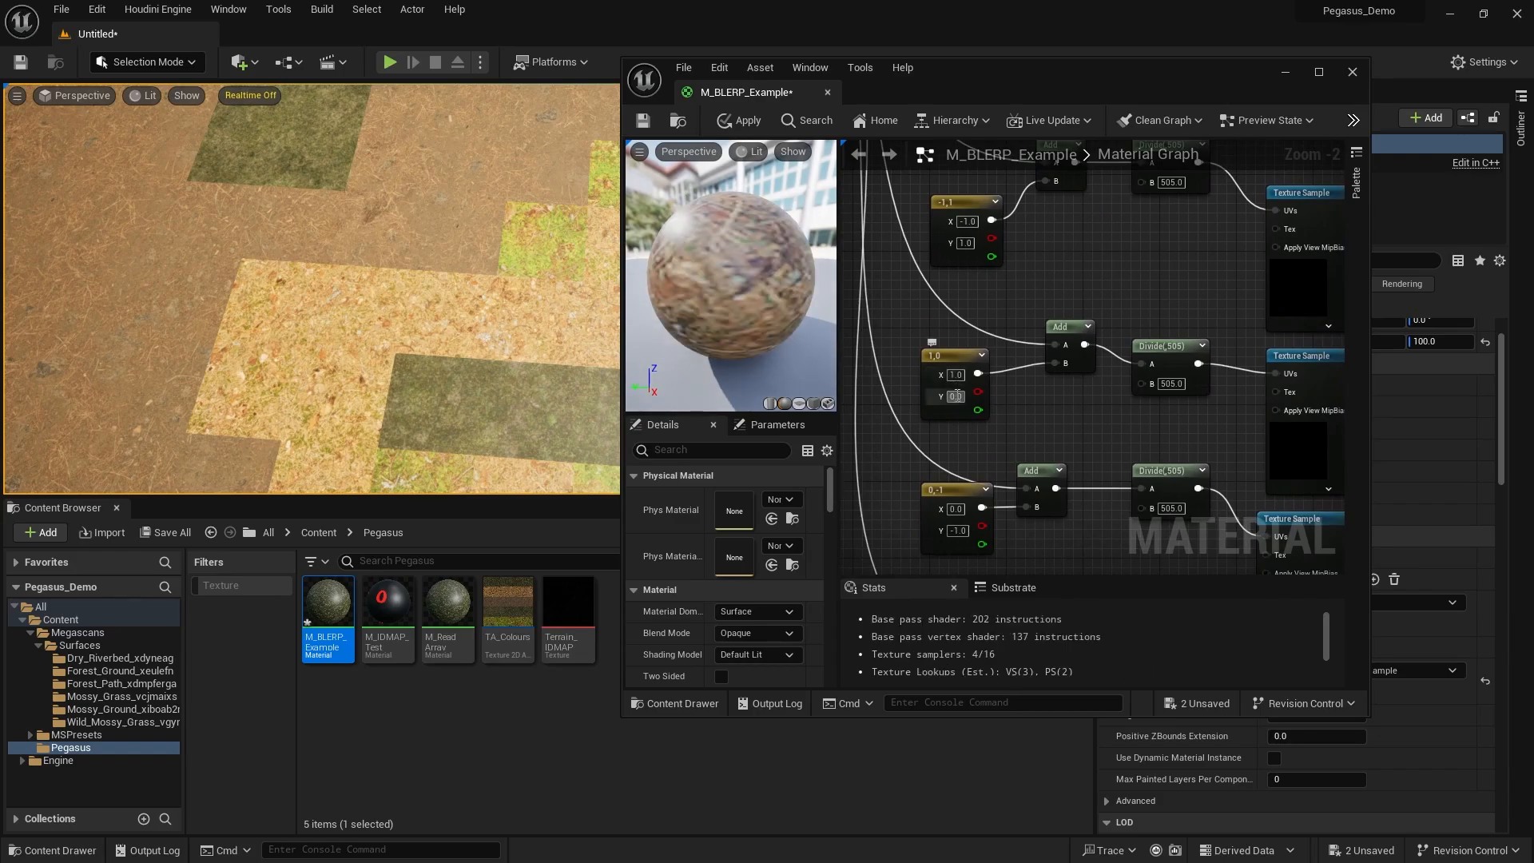
right_drag(1123, 406, 1003, 339)
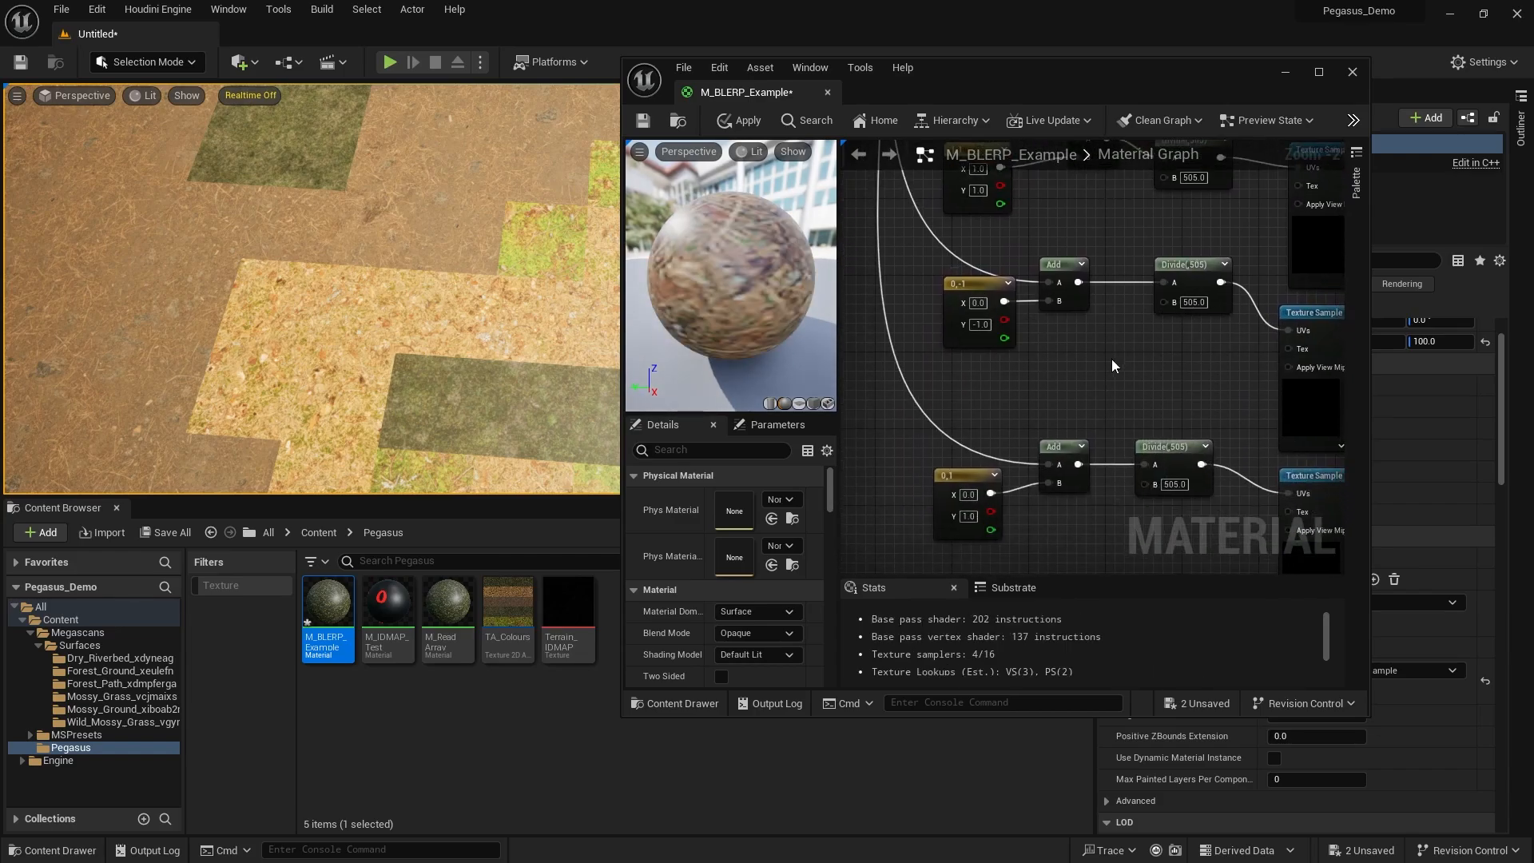
right_drag(1115, 366, 958, 407)
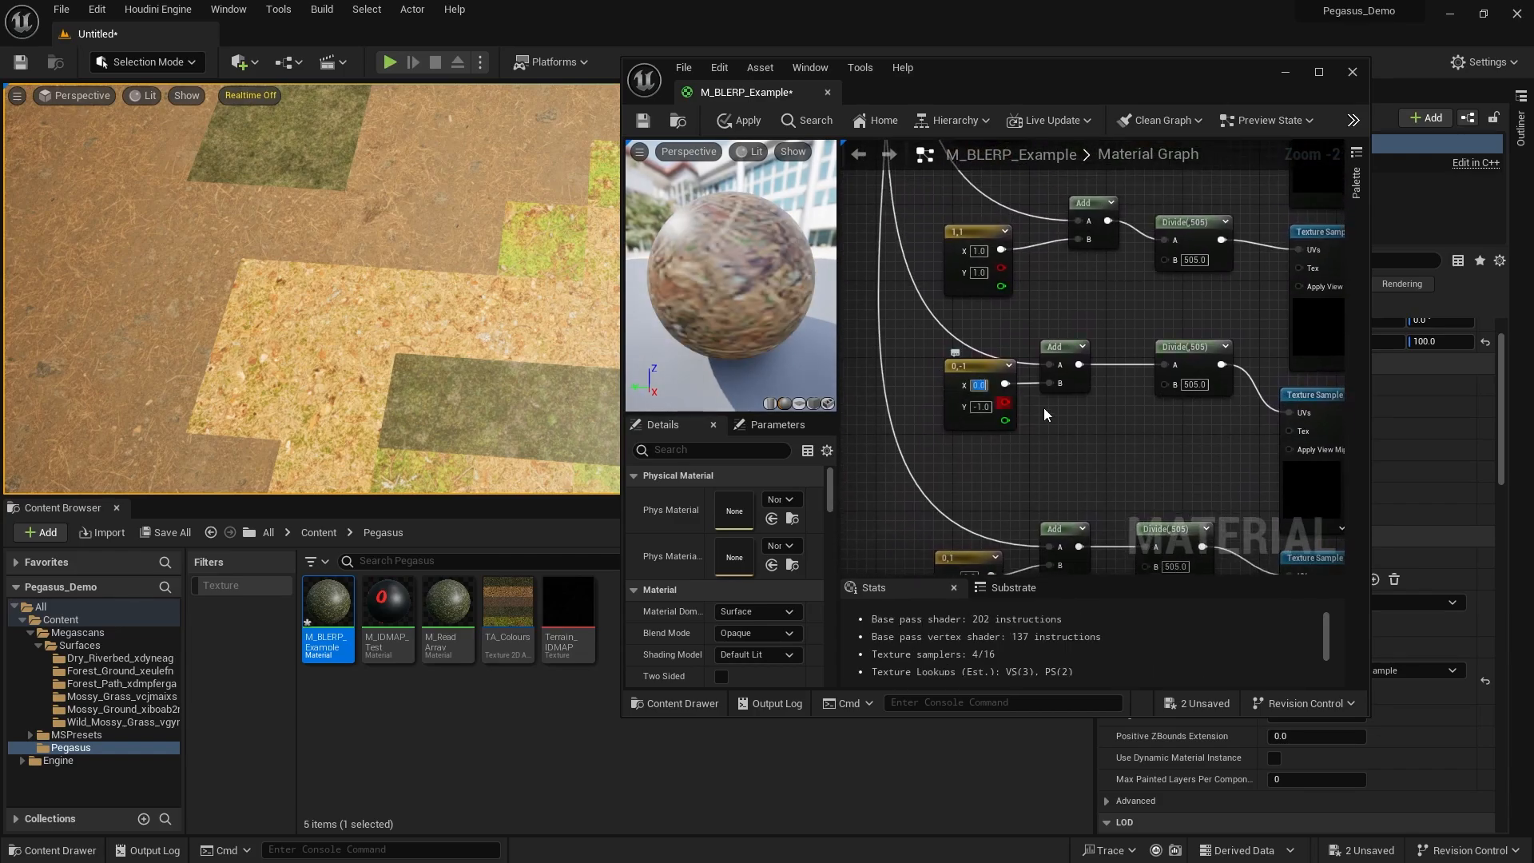
text(-1)
key(Return)
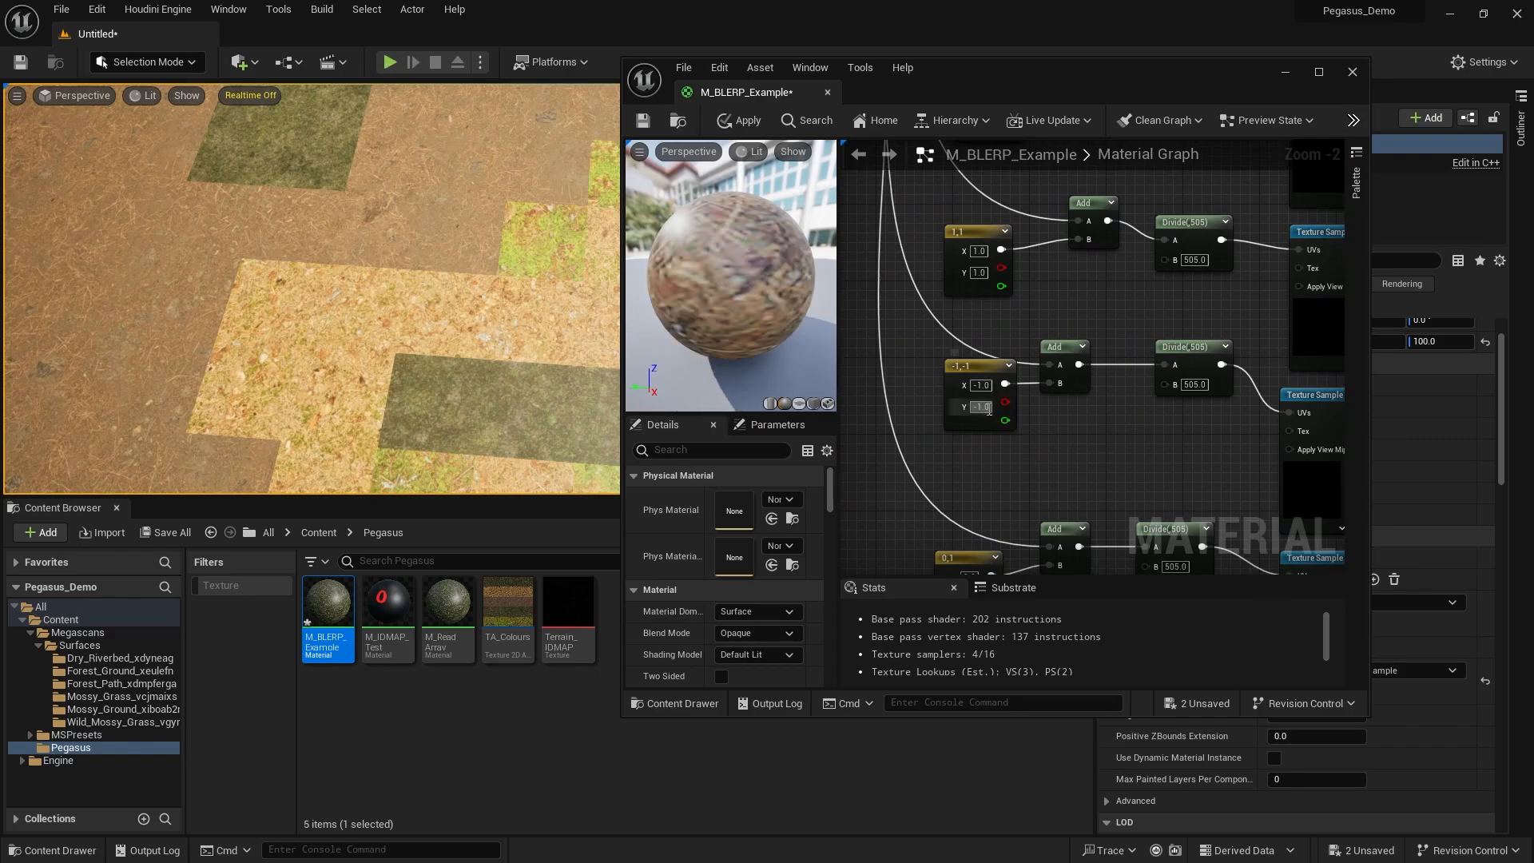
Set the fourth offset vector to X 1 and Y -1.
right_drag(1026, 559, 1019, 421)
right_drag(999, 349, 1000, 370)
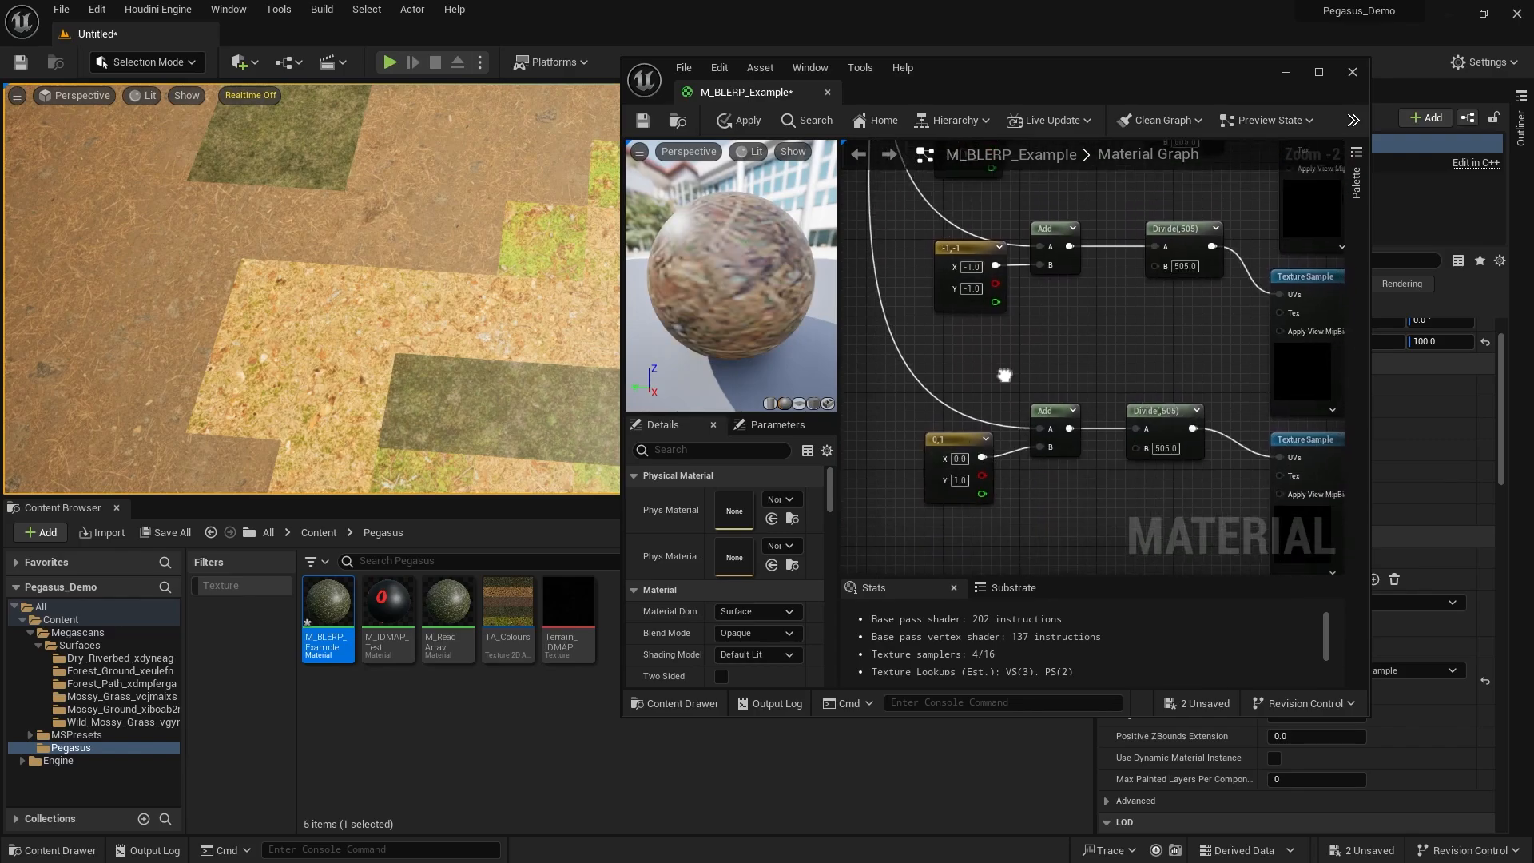
click(956, 461)
text(1-1)
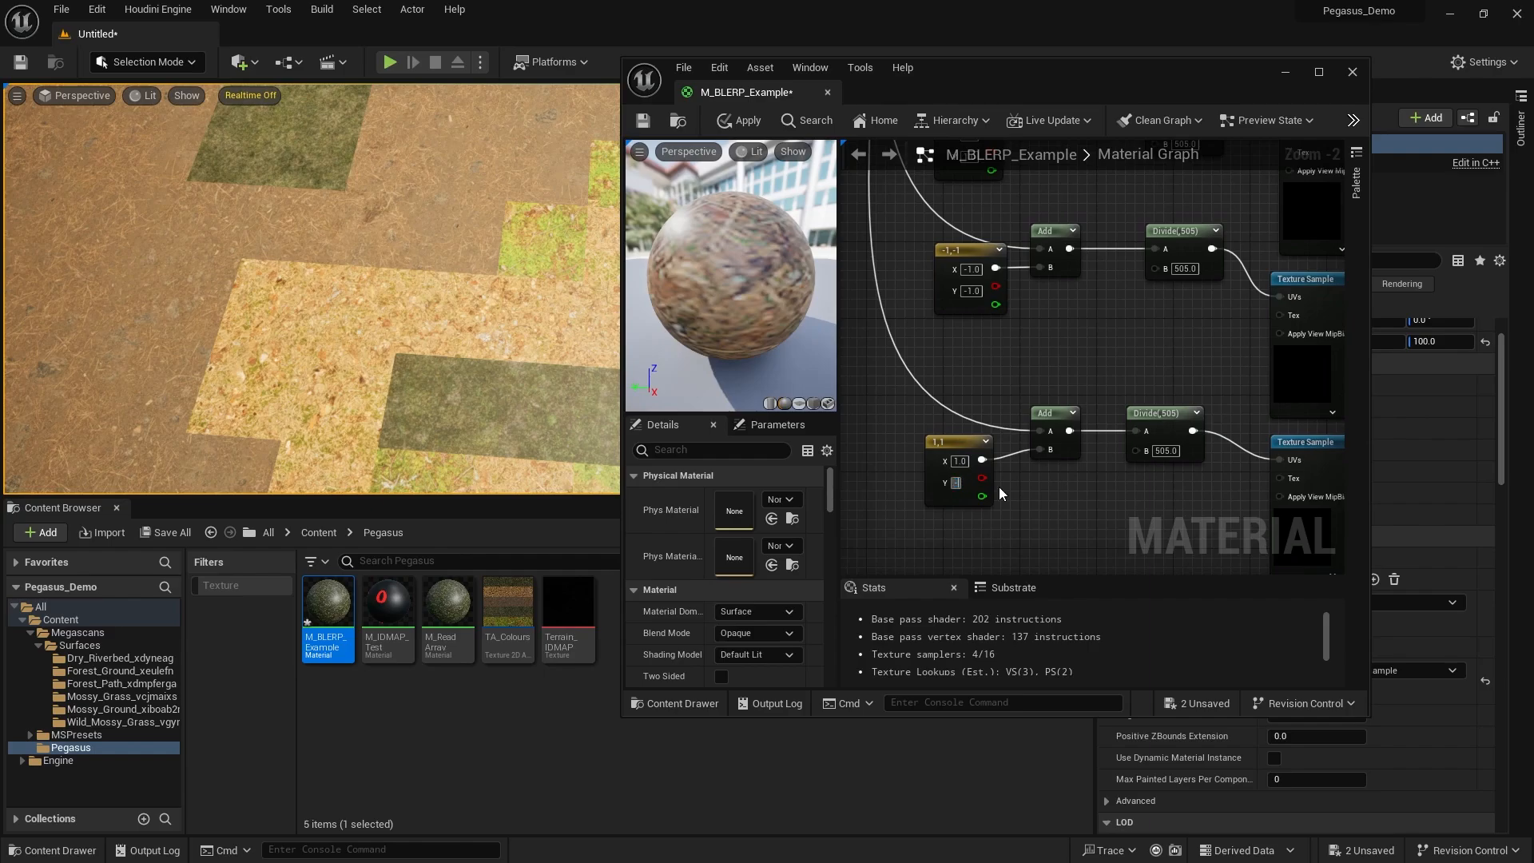
key(Return)
Rearrange the "top to bottom" and "bottom (left to right)" Lerp nodes near the material output node.
scroll(999, 487, down, 2)
right_drag(998, 486, 1013, 468)
scroll(1014, 469, down, 1)
right_drag(1041, 393, 983, 396)
scroll(983, 396, down, 2)
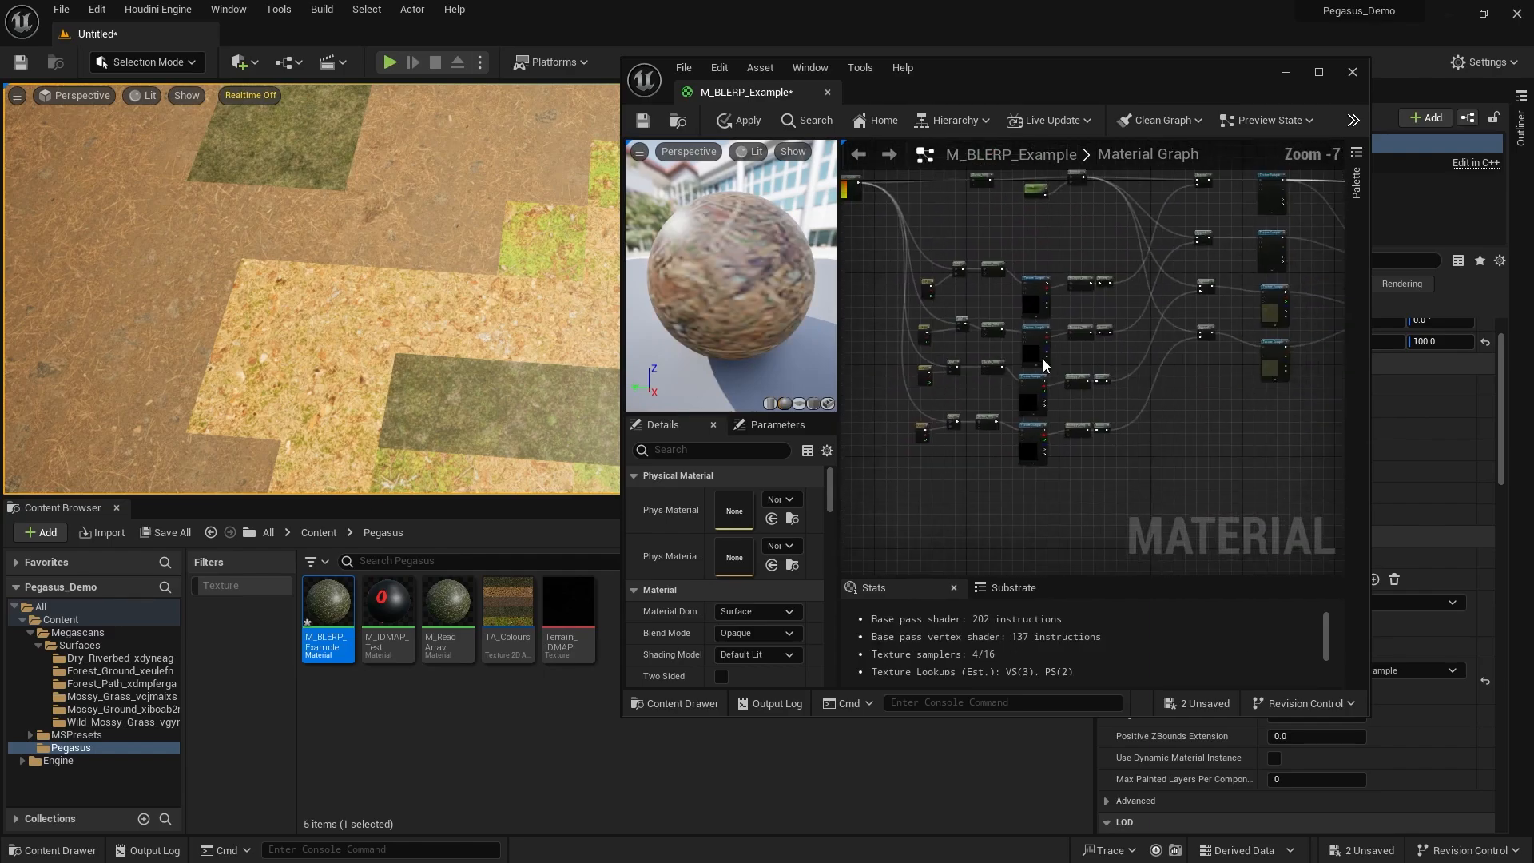
right_drag(1231, 299, 1019, 348)
mouse_move(1156, 306)
right_down()
mouse_move(1061, 303)
mouse_move(1067, 289)
mouse_move(1344, 291)
mouse_move(1161, 298)
right_up()
scroll(1033, 273, up, 2)
right_drag(1259, 269, 963, 304)
click(1013, 356)
click(1100, 348)
right_drag(1099, 348, 1028, 351)
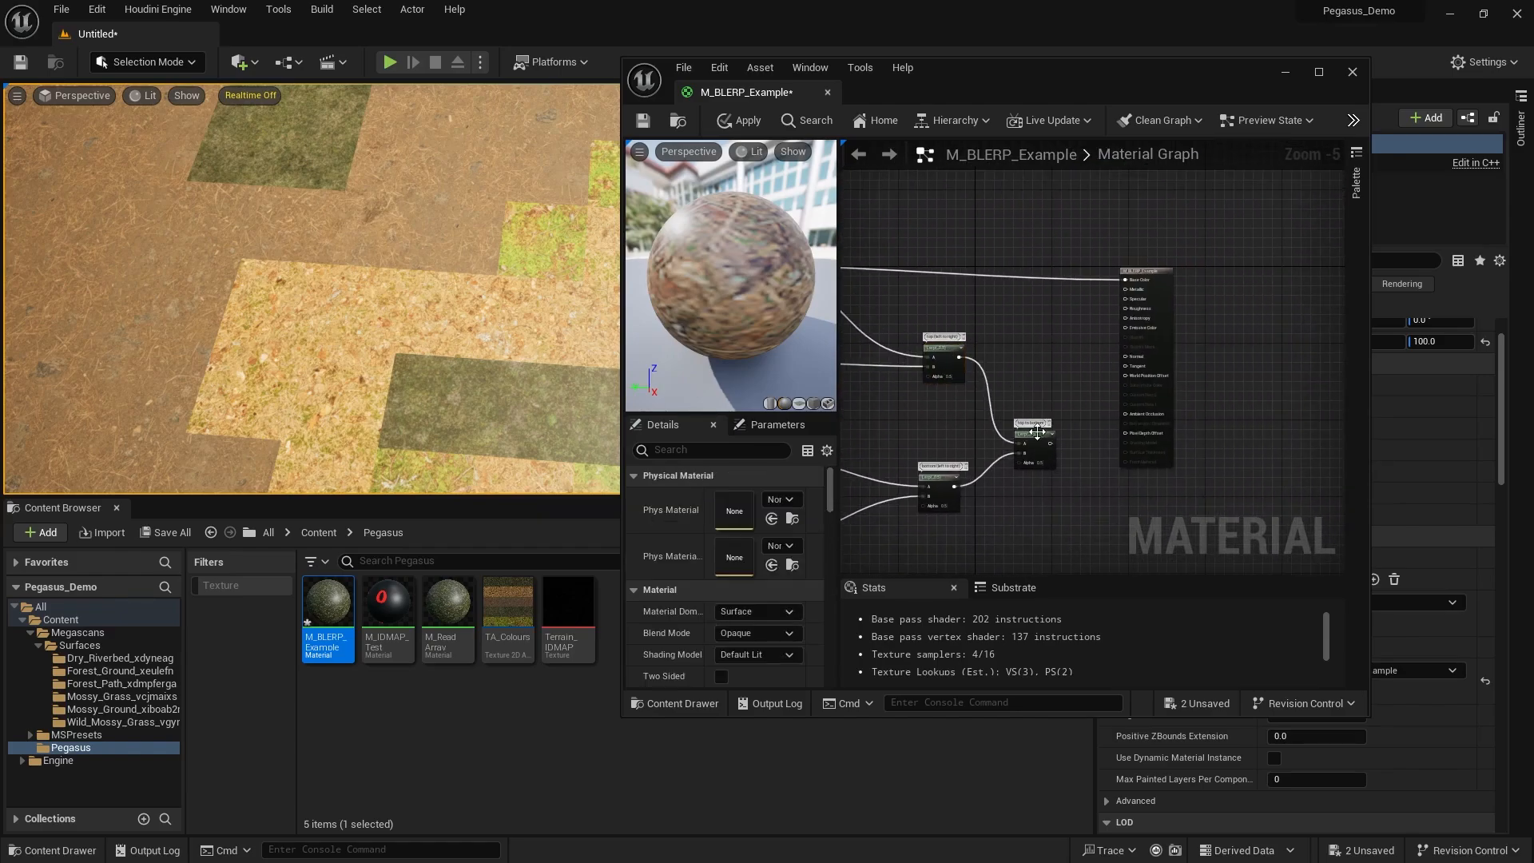
drag(1035, 434, 1036, 396)
click(1027, 457)
drag(941, 477, 961, 472)
click(1085, 422)
Connect the "top to bottom" Lerp node's output to Base Color in place of the texture sample.
scroll(1151, 279, up, 2)
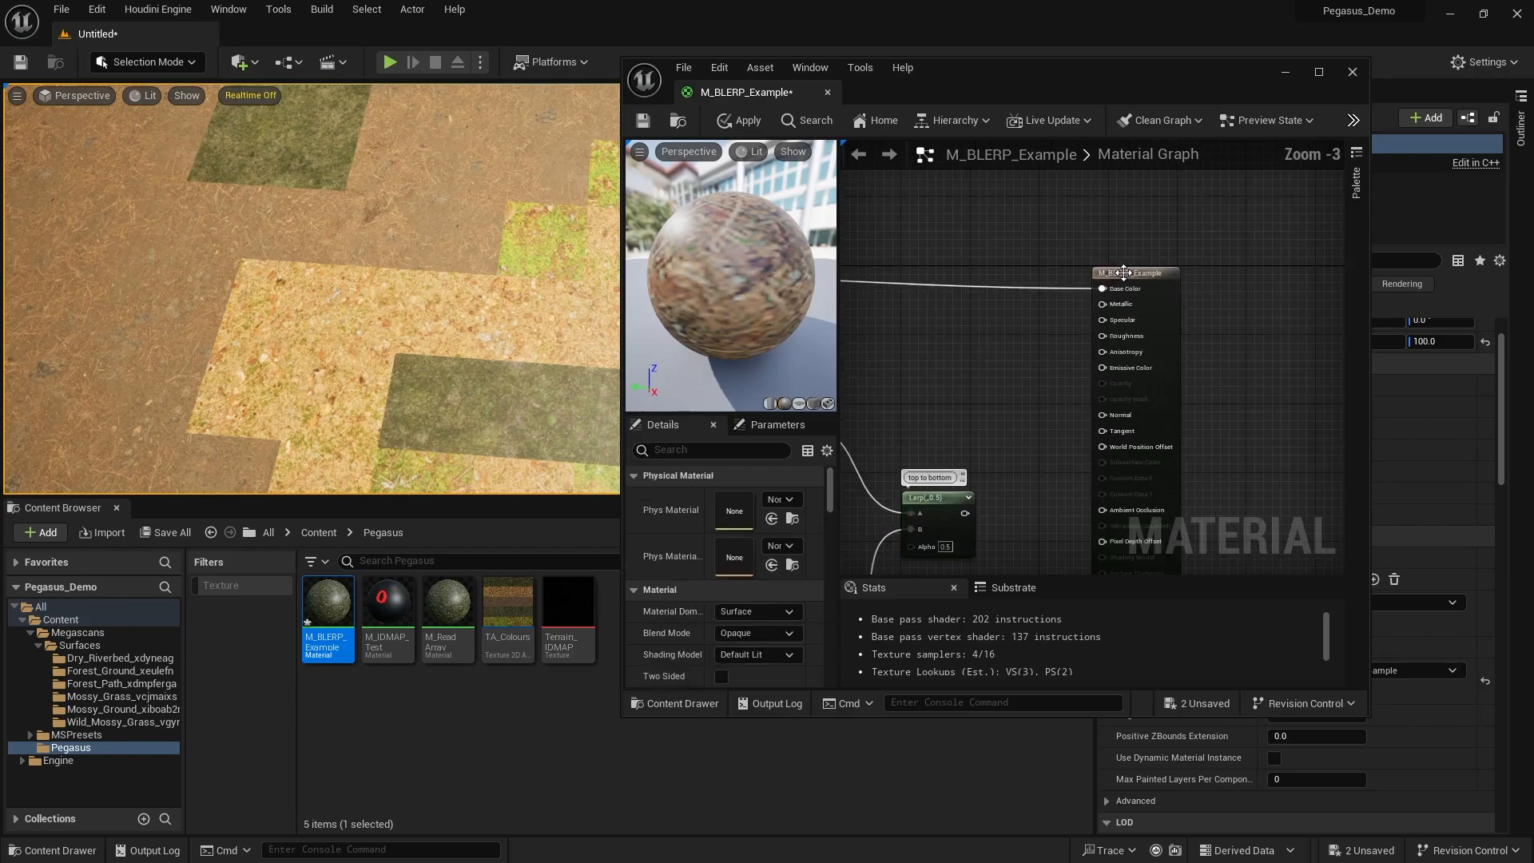
drag(1103, 289, 948, 491)
scroll(1062, 318, up, 3)
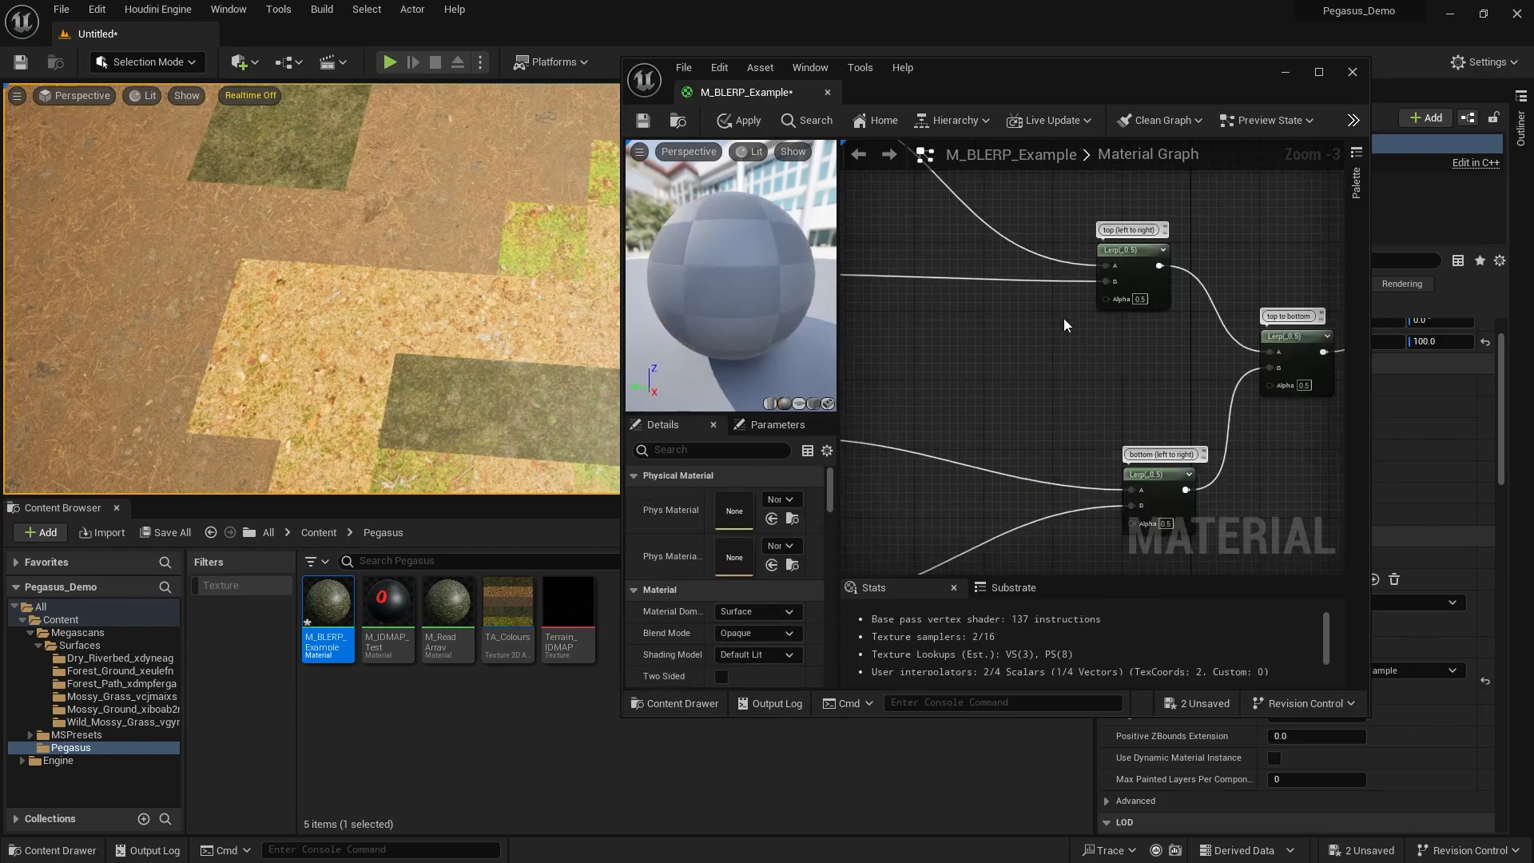
right_drag(1008, 358, 1037, 382)
right_drag(969, 455, 1031, 360)
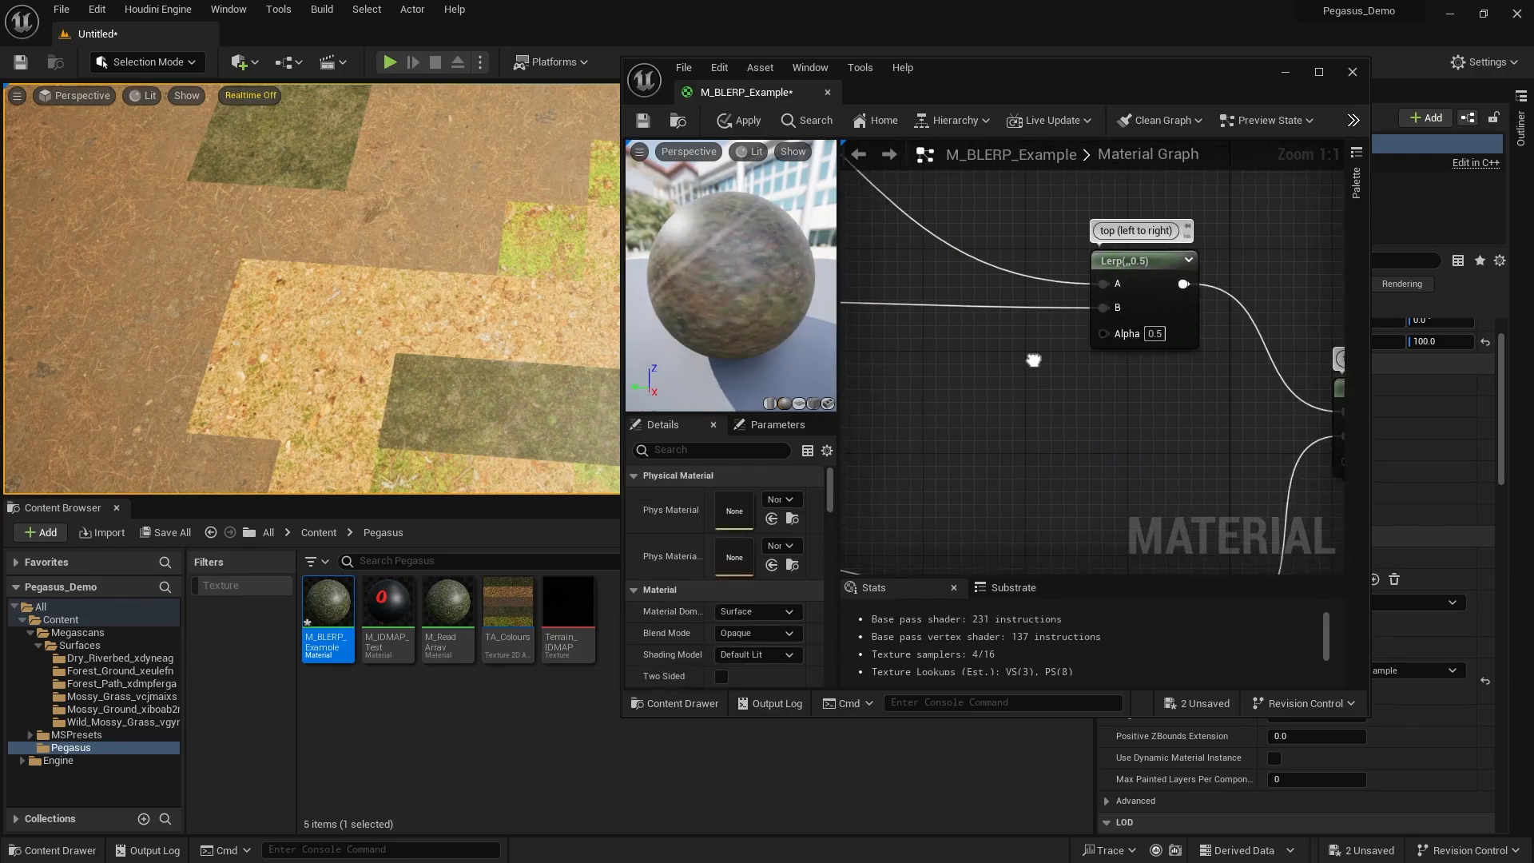
Examine the node network from the corner texture samples back to the offset vectors and Landscape Coords node.
scroll(1031, 359, down, 3)
right_drag(878, 264, 853, 307)
right_drag(1067, 381, 1214, 335)
scroll(986, 325, up, 2)
scroll(975, 376, down, 3)
right_drag(941, 294, 1178, 365)
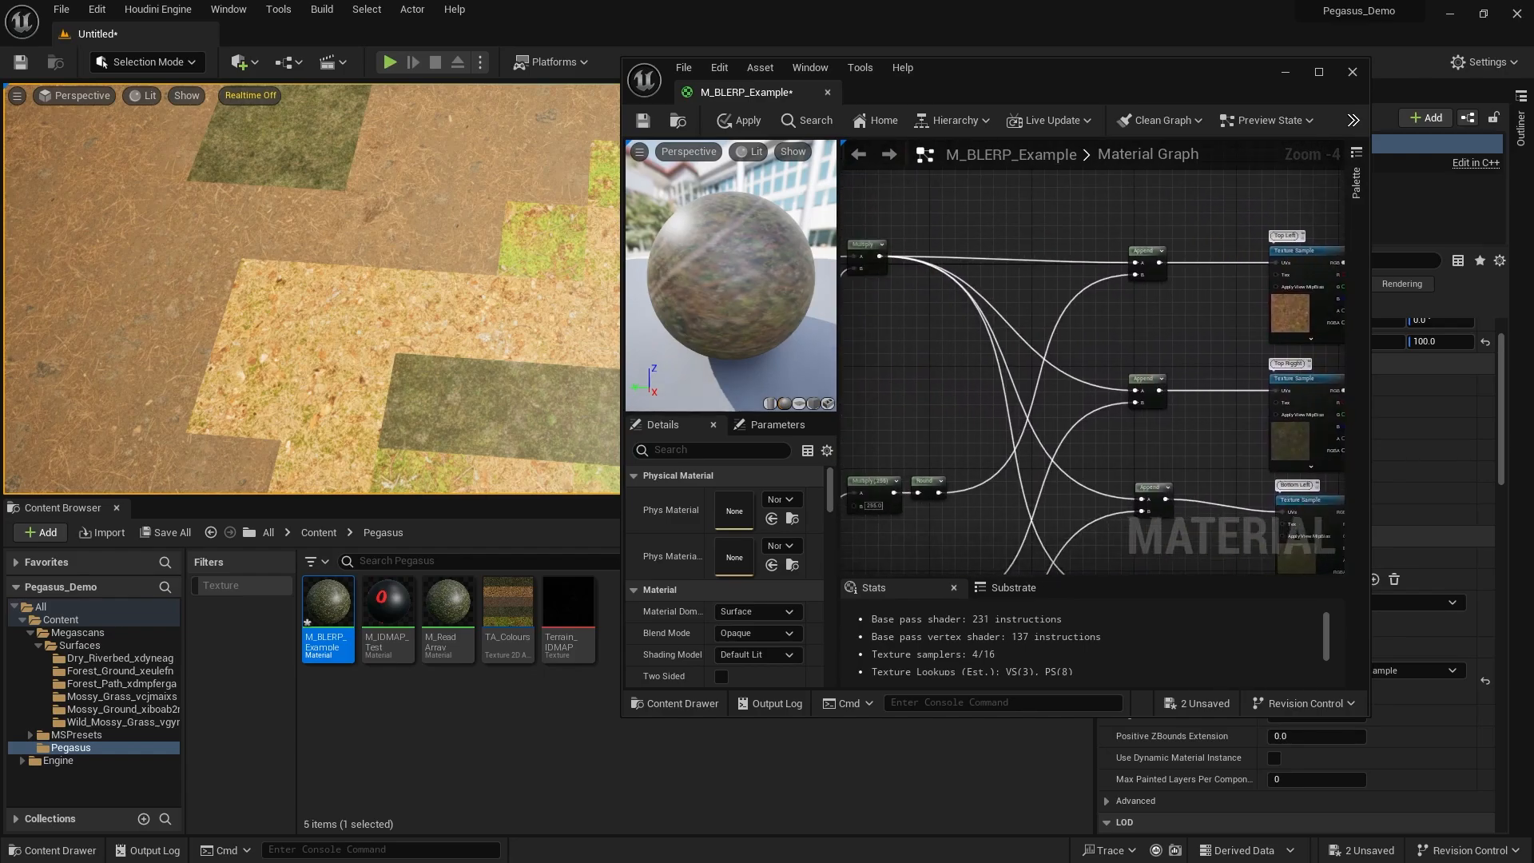
scroll(1081, 320, down, 1)
right_drag(1081, 319, 1199, 331)
right_drag(1032, 319, 1078, 307)
right_drag(1155, 344, 1012, 307)
scroll(1089, 349, down, 1)
right_drag(1089, 348, 1071, 286)
right_drag(1008, 339, 1112, 362)
scroll(1065, 376, up, 2)
scroll(1123, 337, down, 2)
right_drag(1019, 305, 1115, 351)
right_drag(1153, 424, 1110, 313)
scroll(1110, 313, up, 2)
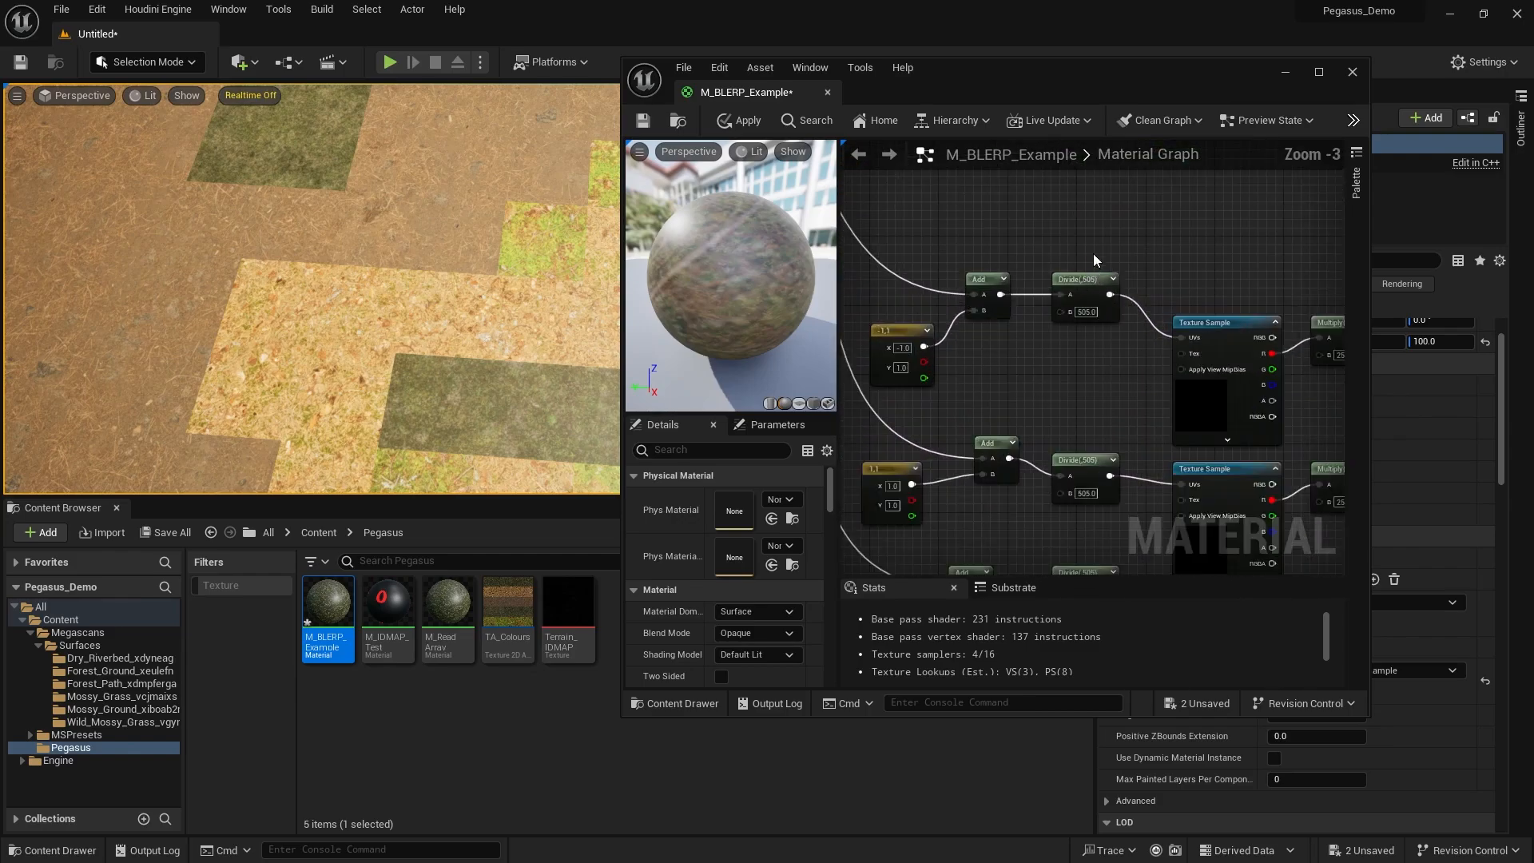
right_drag(1093, 253, 1116, 314)
drag(1171, 302, 941, 431)
click(1023, 275)
scroll(1025, 271, down, 2)
right_drag(1025, 270, 1109, 338)
right_drag(1043, 307, 976, 323)
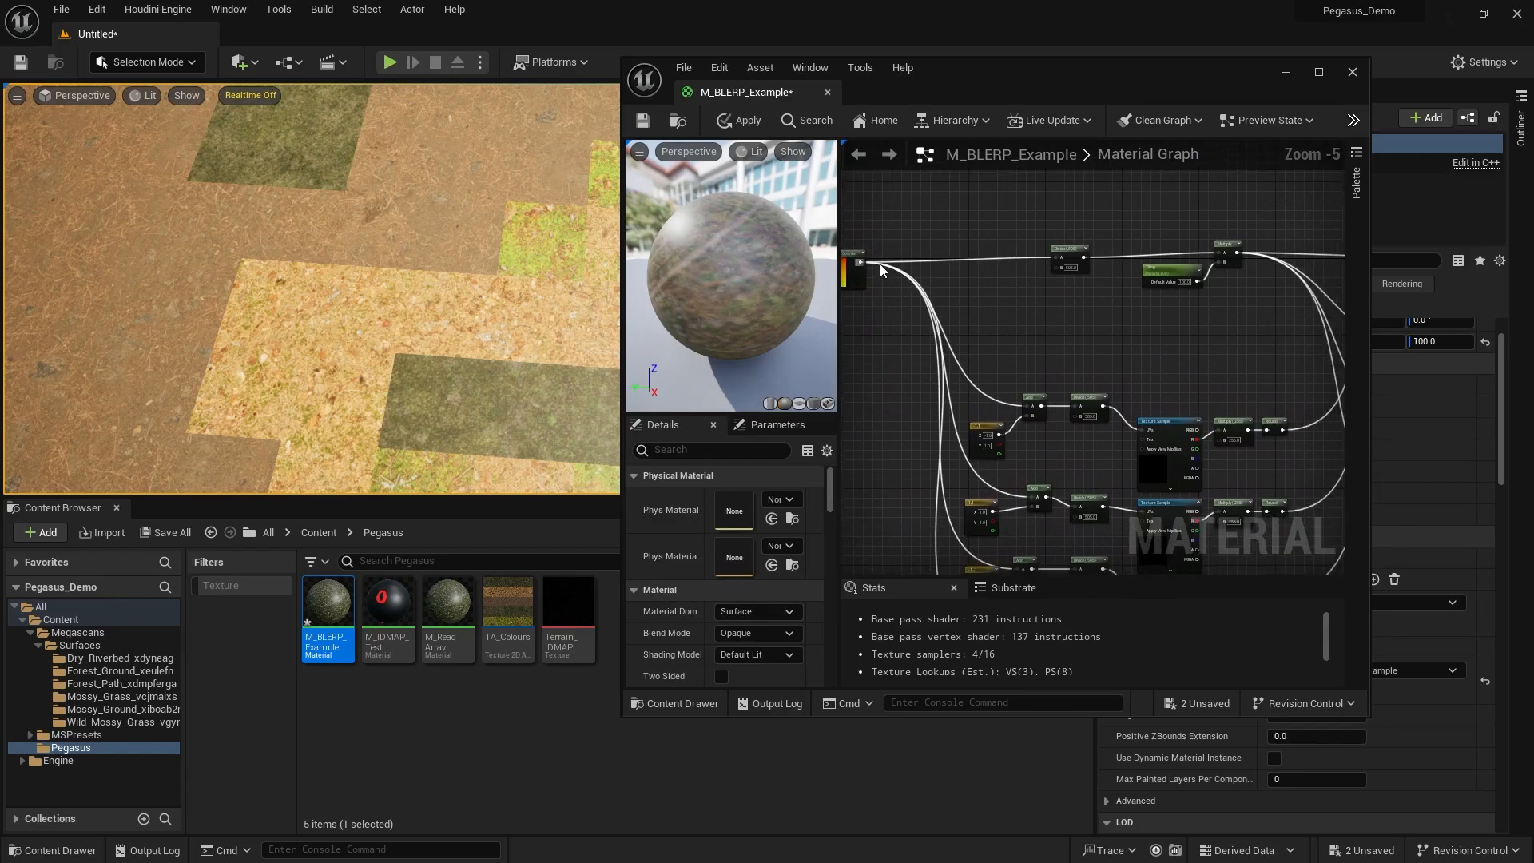
Add a named reroute declaration from the Landscape Coords output and name it Grid Coordinates.
scroll(936, 281, down, 1)
drag(861, 261, 938, 278)
scroll(936, 280, up, 3)
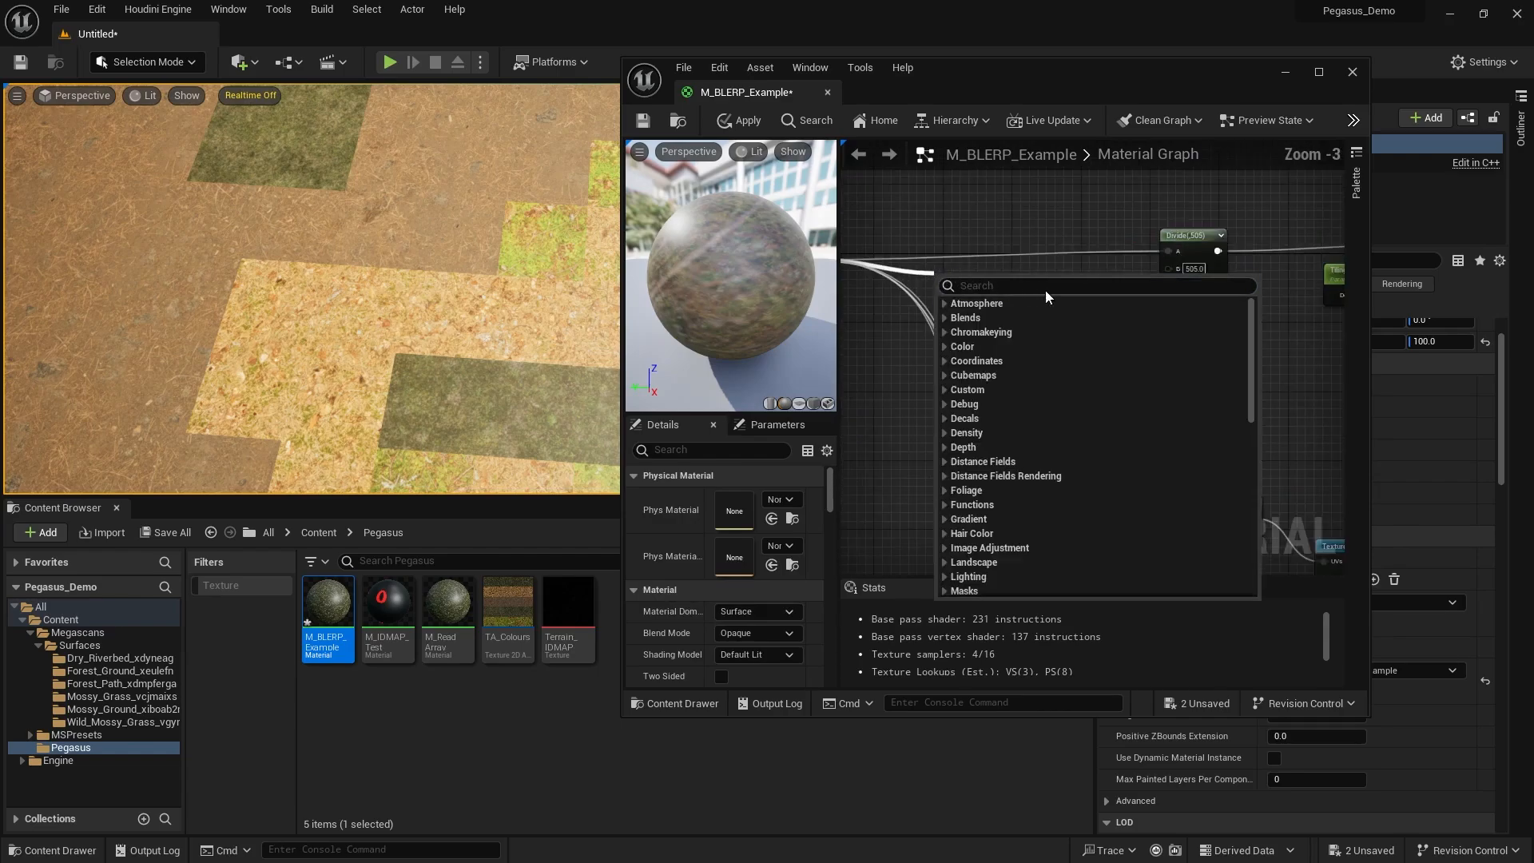
right_drag(975, 241, 1125, 294)
scroll(1026, 343, up, 3)
drag(929, 291, 987, 407)
text(named)
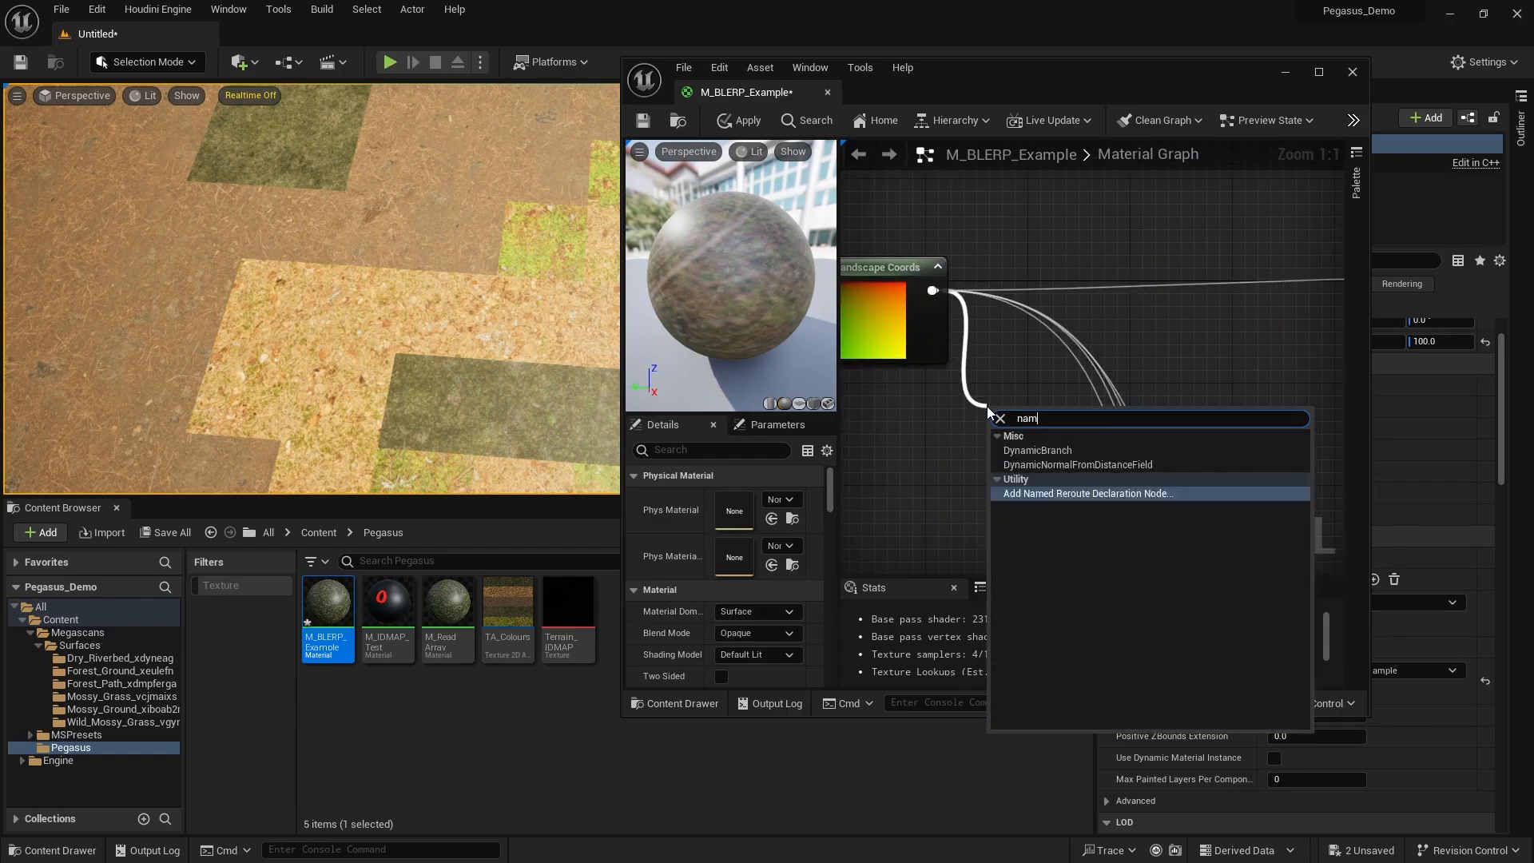
key(Return)
text(Grid Coordinates)
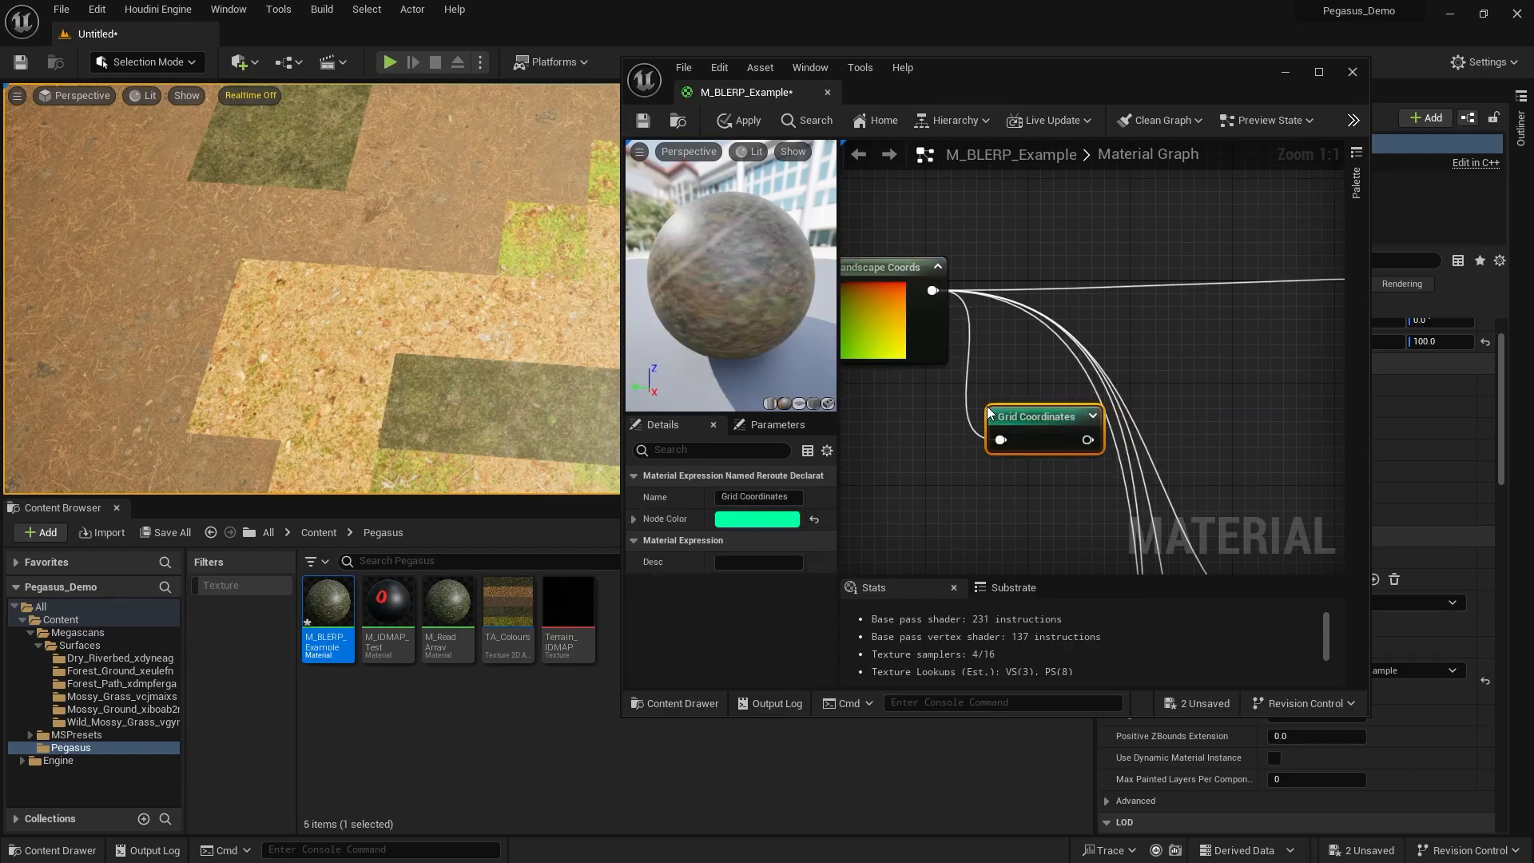
Route all of Landscape Coords' outgoing connections through the Grid Coordinates reroute and place it beside the Landscape Coords node.
ctrl+drag(936, 290, 1032, 275)
drag(937, 287, 937, 288)
click(1053, 373)
right_drag(1053, 372, 1066, 326)
scroll(1066, 326, down, 2)
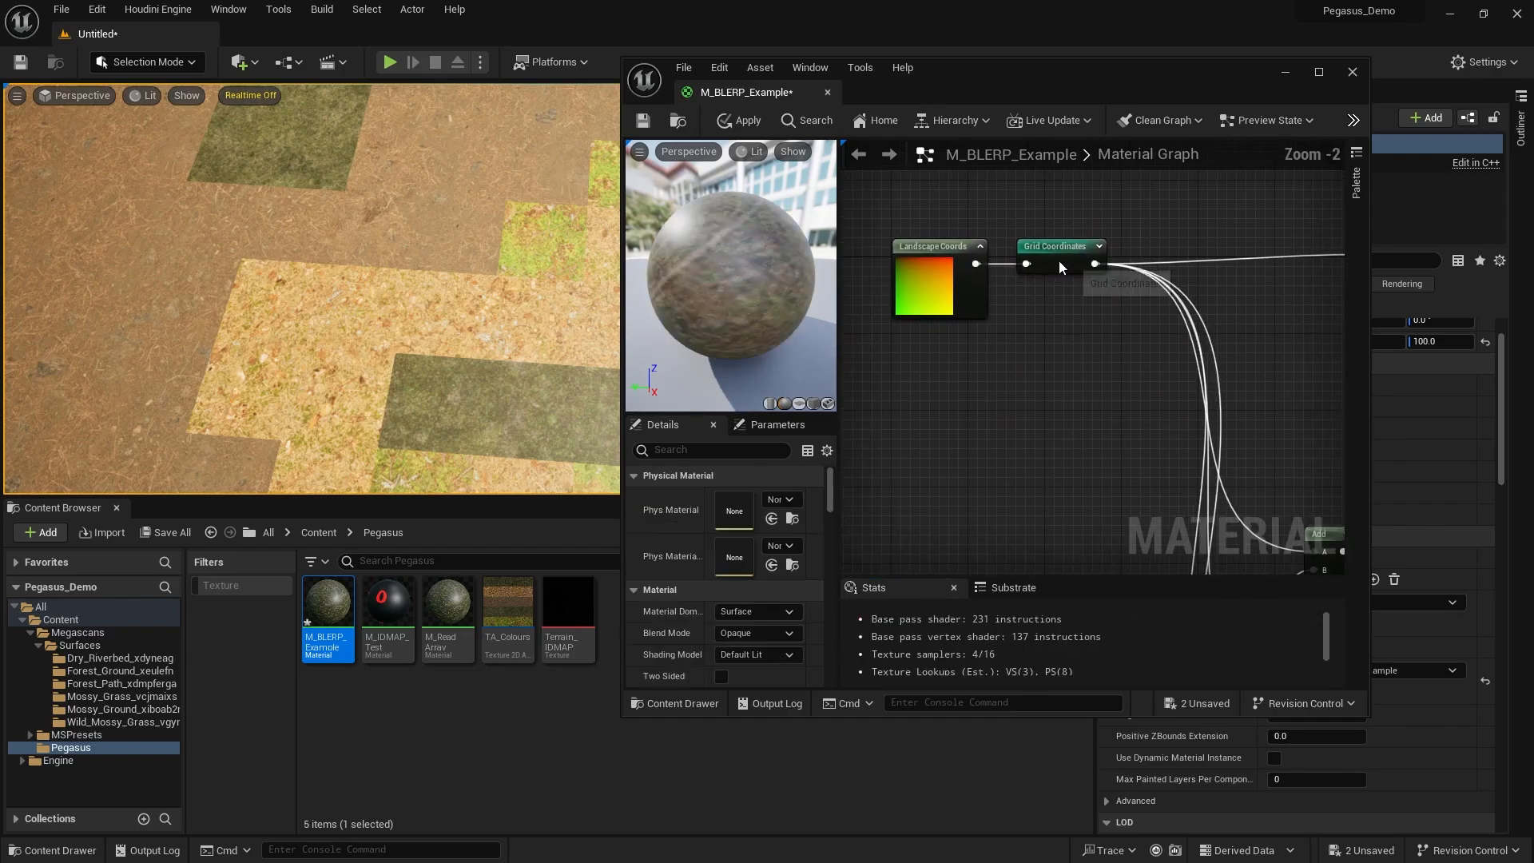
drag(1058, 260, 1033, 261)
drag(951, 216, 977, 249)
Place a Grid Coordinates named reroute node between the corner texture samples and the two left-to-right Lerp nodes.
scroll(1147, 349, down, 4)
right_drag(1231, 363, 1076, 341)
click(1076, 342)
right_drag(1214, 320, 1100, 277)
scroll(1100, 276, up, 1)
right_drag(1003, 249, 1057, 280)
right_click(1061, 277)
text(gridco)
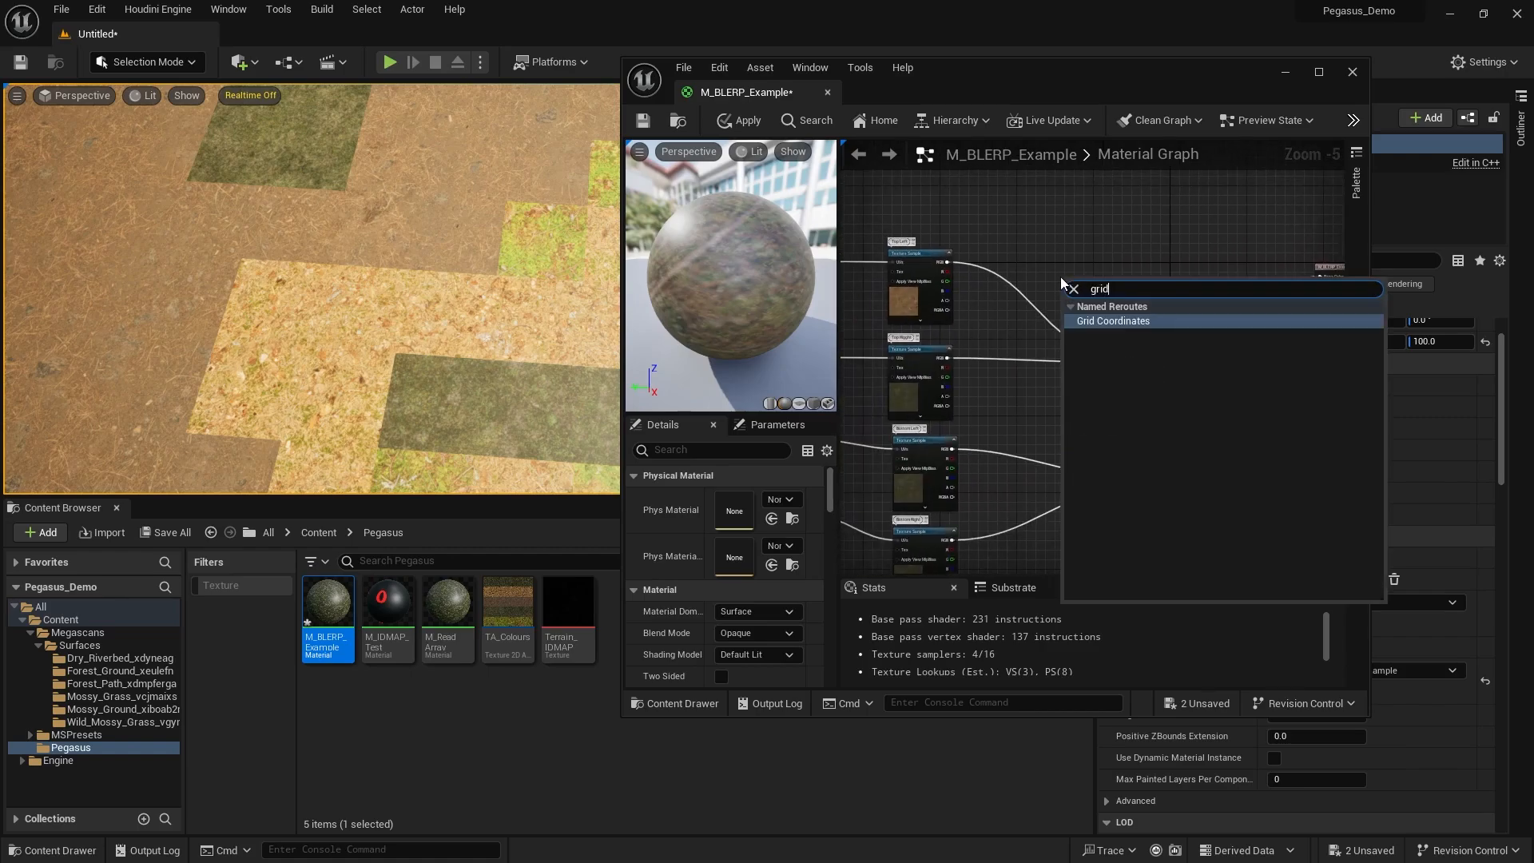
key(Return)
scroll(1084, 289, up, 3)
drag(1085, 289, 992, 494)
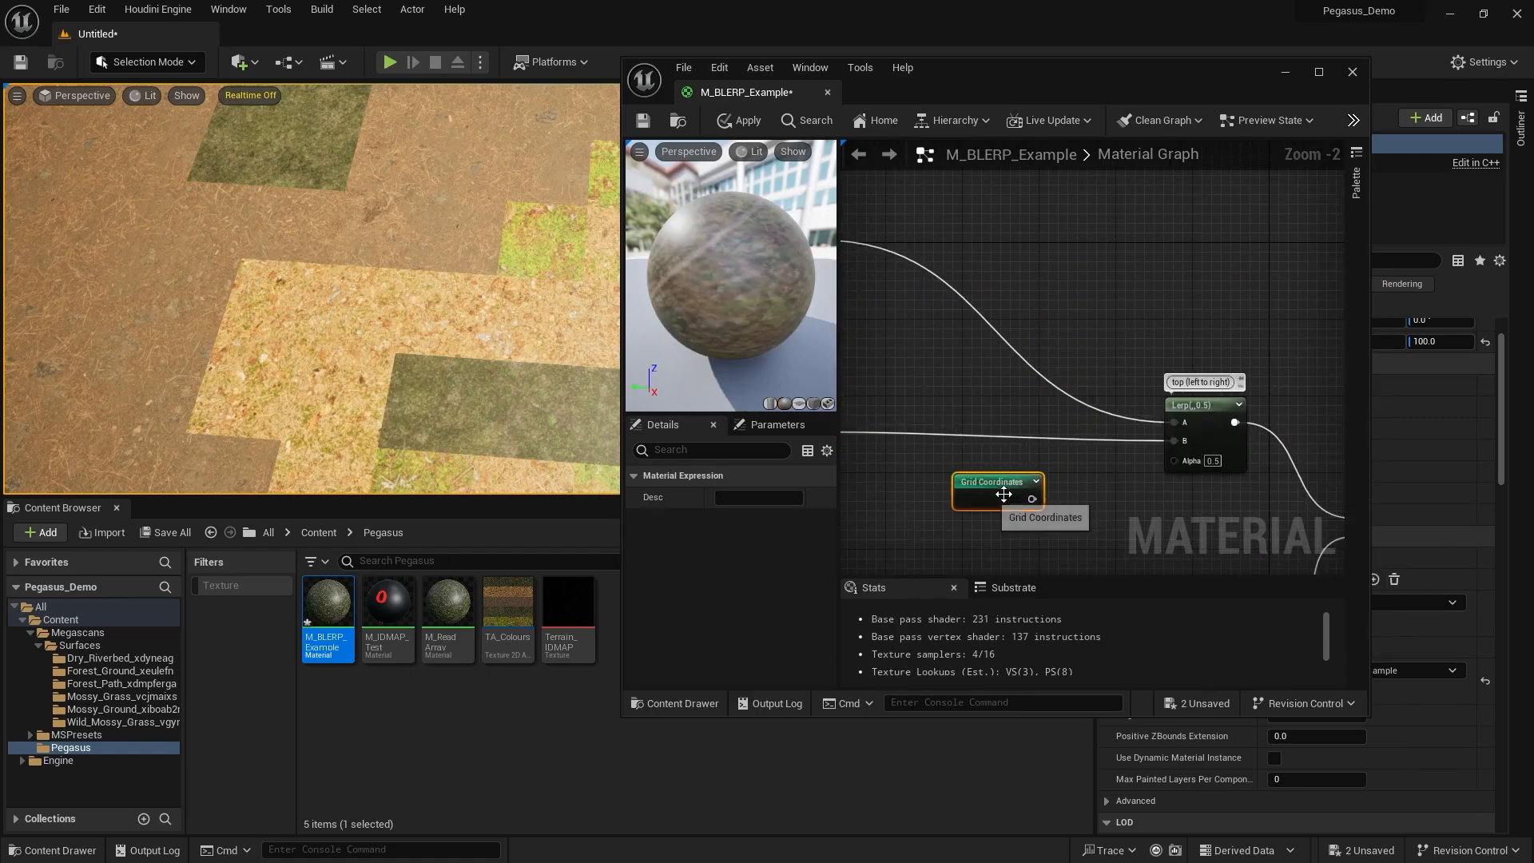
right_drag(974, 504, 1011, 329)
drag(998, 337, 962, 353)
scroll(1043, 359, up, 2)
right_drag(1045, 359, 1008, 386)
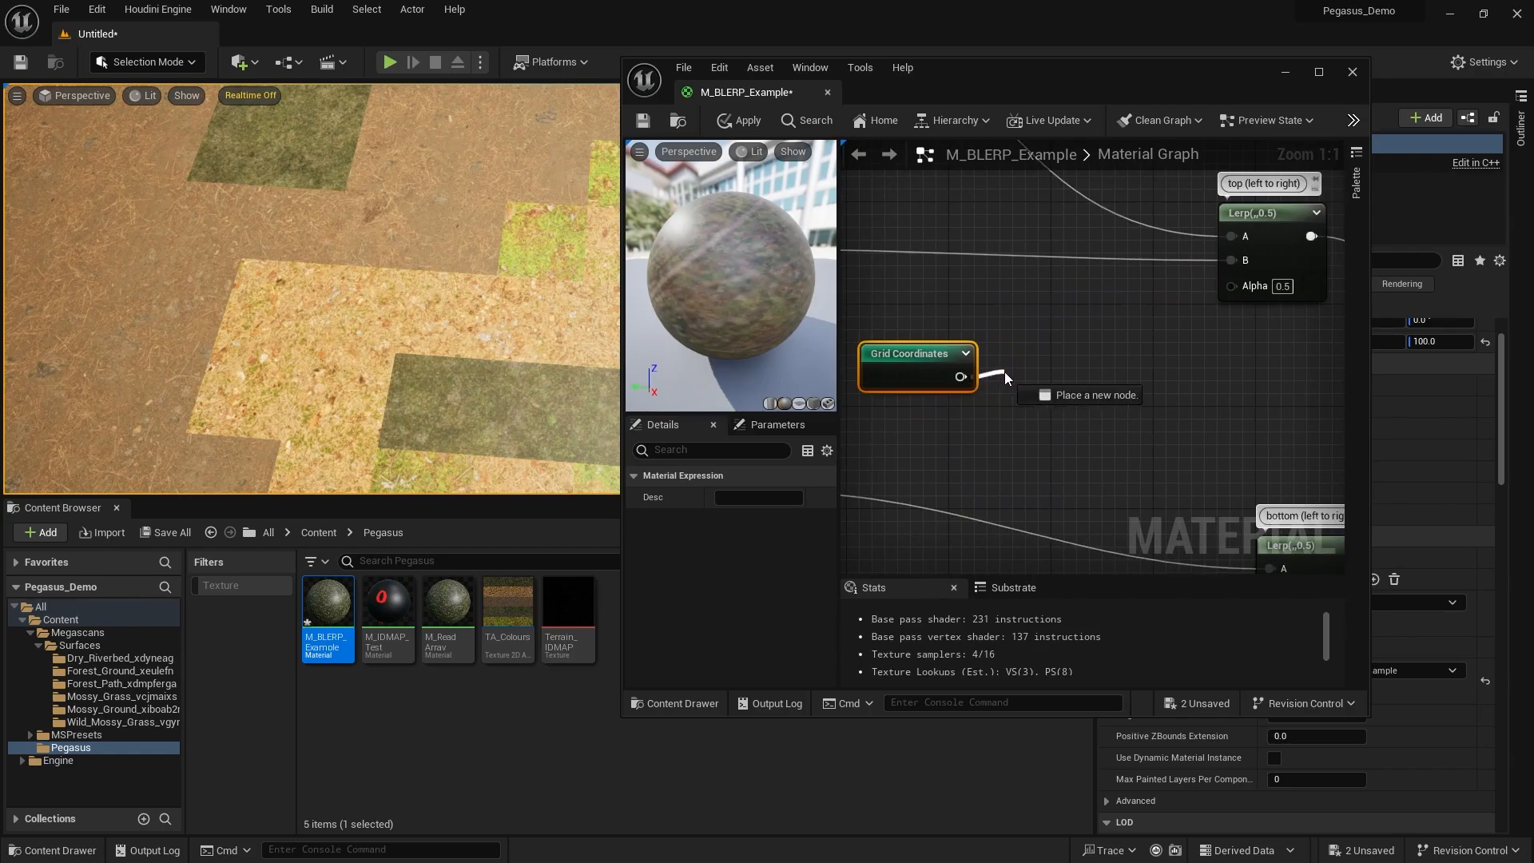
Add a Component Mask fed by the Grid Coordinates reroute, with only the R channel enabled.
drag(1004, 371, 1004, 371)
text(comp)
key(Return)
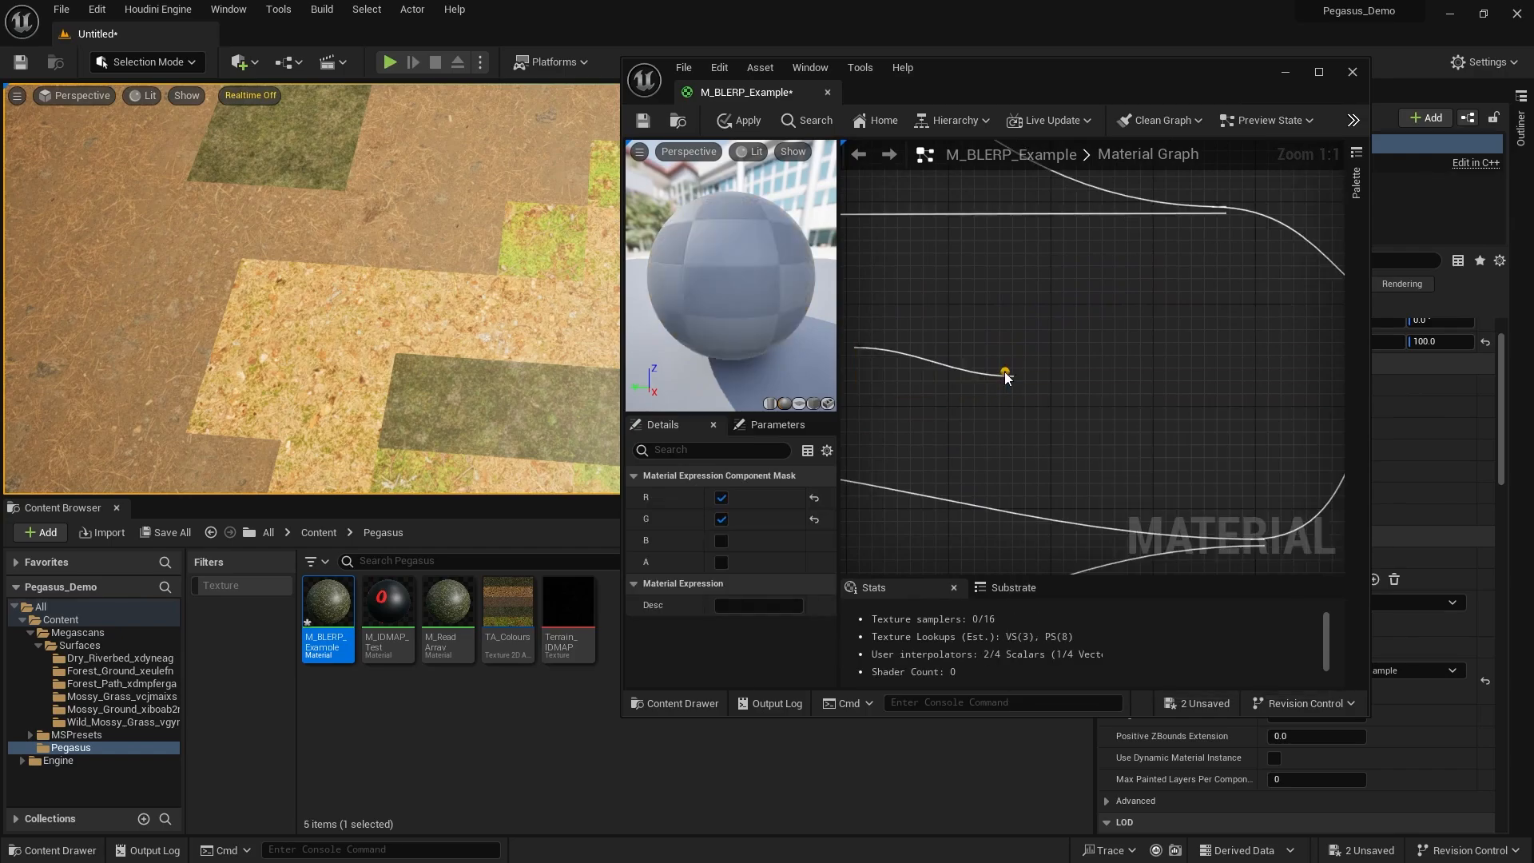
click(721, 520)
right_drag(1123, 372, 1092, 396)
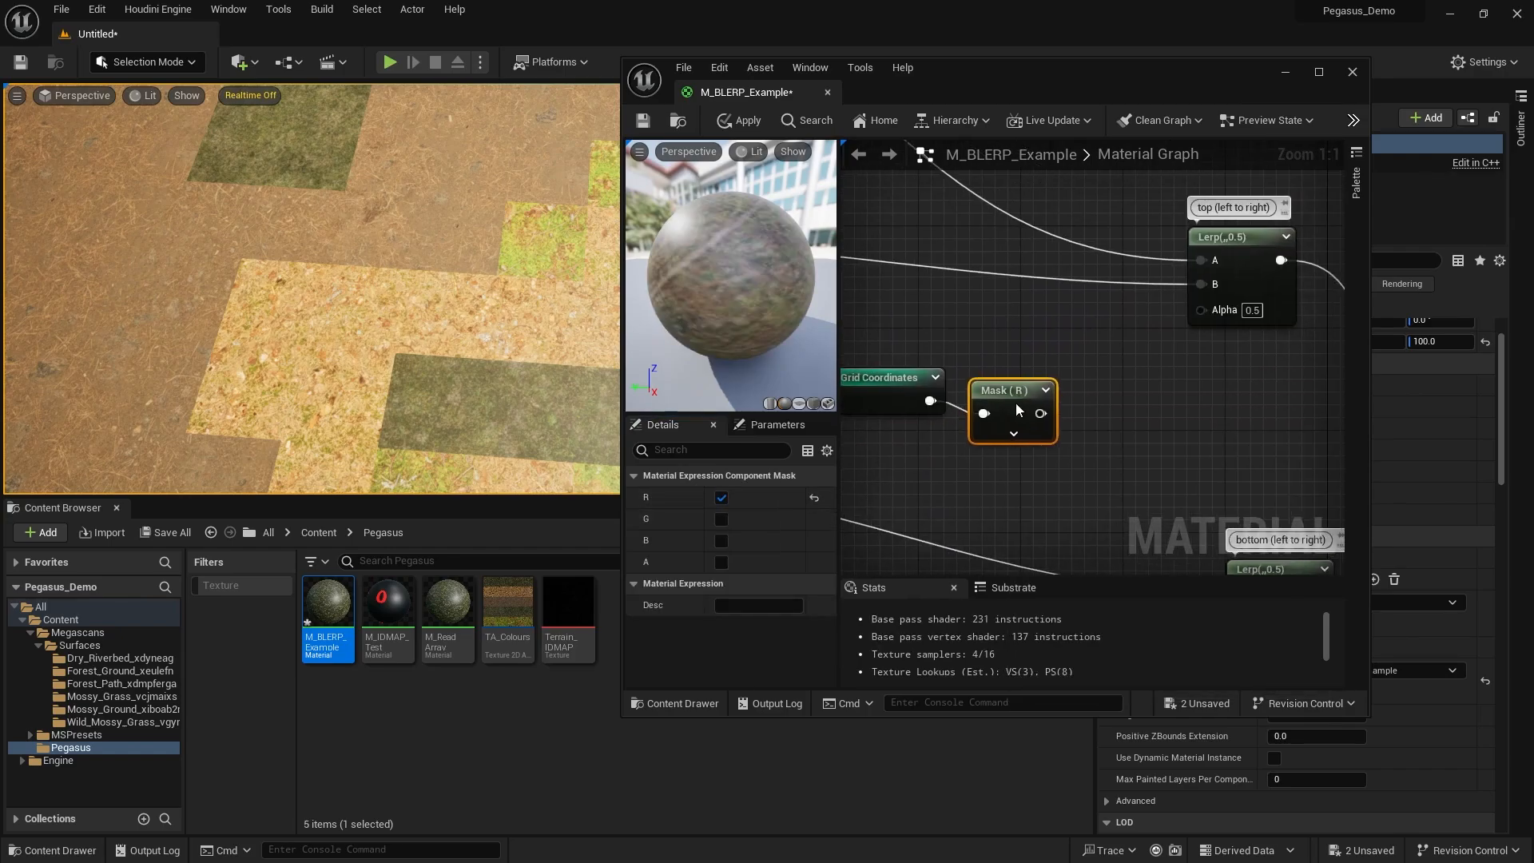
scroll(1072, 397, down, 1)
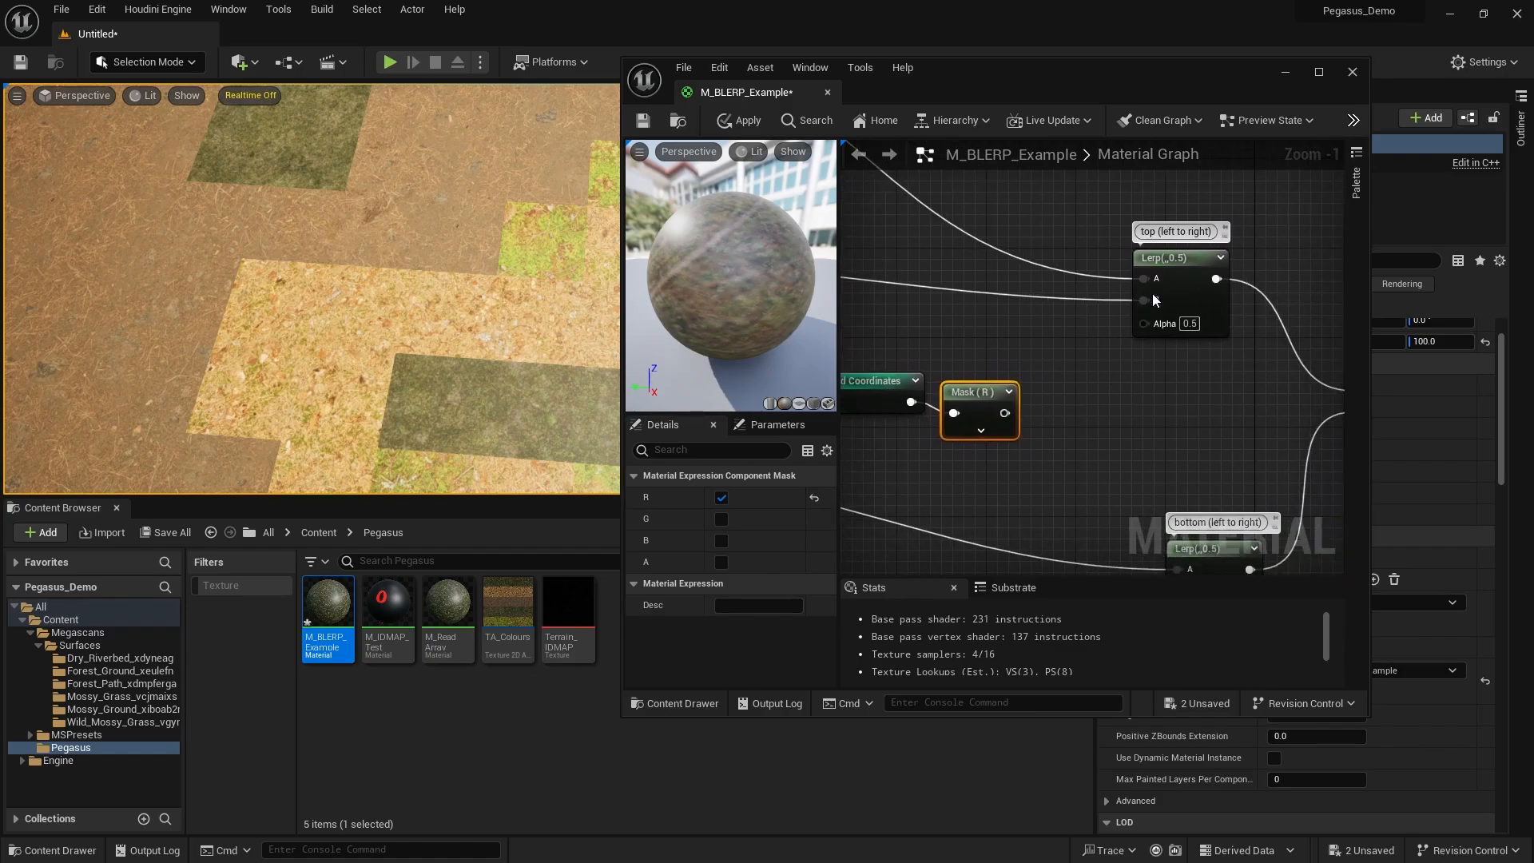
Add a Frac node fed by the R mask.
right_drag(1101, 398, 1129, 360)
drag(1032, 374, 1201, 338)
text(frac)
key(Return)
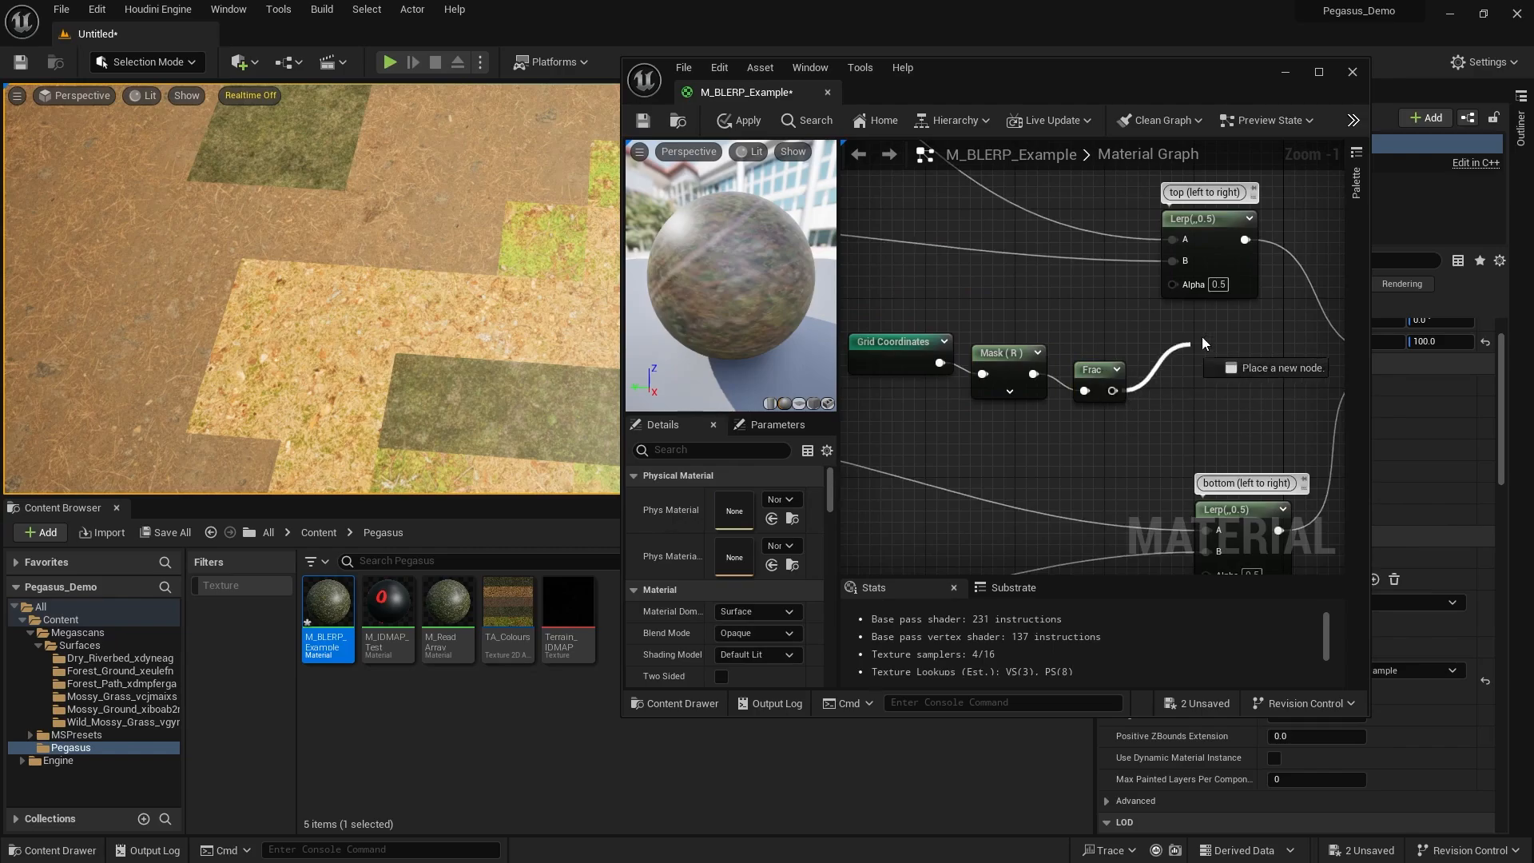
Connect the Frac output to the Alpha inputs of the "top (left to right)" and "bottom (left to right)" Lerp nodes.
right_drag(1142, 342, 1195, 313)
drag(1185, 302, 1079, 393)
click(1135, 403)
scroll(1182, 409, down, 1)
right_drag(1210, 407, 1048, 337)
drag(999, 307, 1080, 464)
right_drag(973, 262, 1035, 294)
right_drag(1125, 212, 1124, 250)
right_drag(1139, 408, 1177, 346)
Duplicate the mask below the original, switch the copy to the G channel, and feed it from Grid Coordinates.
drag(1004, 304, 1001, 297)
mouse_move(1011, 346)
mouse_down()
mouse_move(955, 302)
mouse_move(1004, 289)
mouse_move(1005, 351)
mouse_up()
key(ctrl+d)
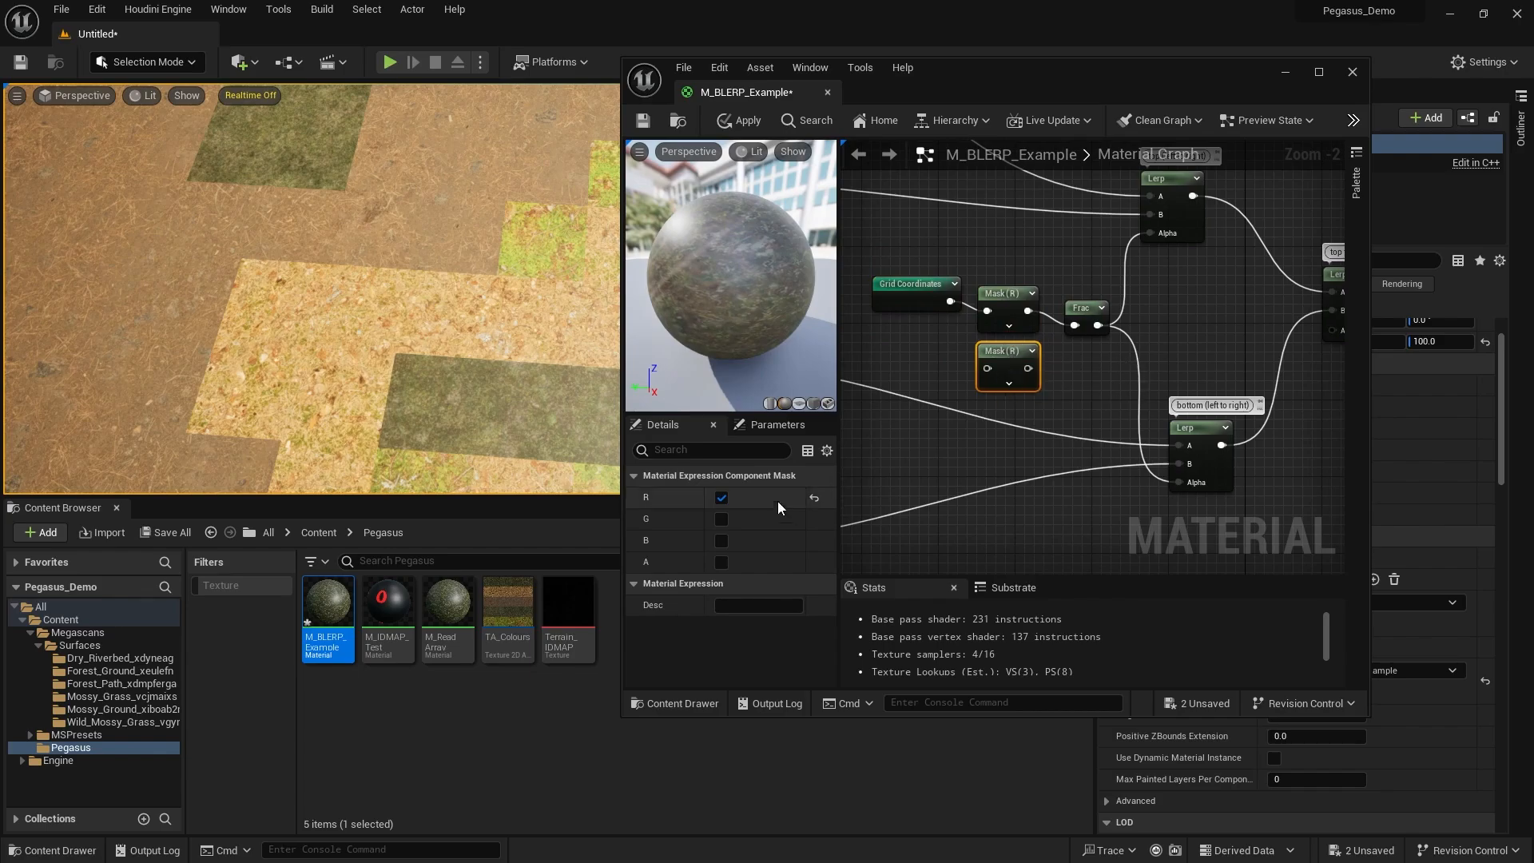
drag(952, 301, 987, 369)
scroll(1056, 370, up, 2)
mouse_move(1055, 370)
right_down()
mouse_move(1043, 399)
mouse_move(1056, 363)
right_up()
Duplicate the Frac node, feed it from the G mask, and connect it to the "top to bottom" Lerp's Alpha.
drag(1101, 353, 1074, 321)
key(ctrl+d)
drag(1001, 376, 1044, 388)
right_drag(1113, 382, 1008, 402)
scroll(1008, 402, down, 1)
click(1034, 381)
drag(975, 408, 1264, 353)
Apply the material changes and move the material editor aside to inspect the blended landscape.
scroll(1183, 374, down, 1)
right_drag(1182, 374, 981, 428)
scroll(1080, 409, down, 3)
right_drag(1080, 409, 1216, 339)
scroll(1101, 318, up, 2)
right_drag(1112, 324, 1170, 332)
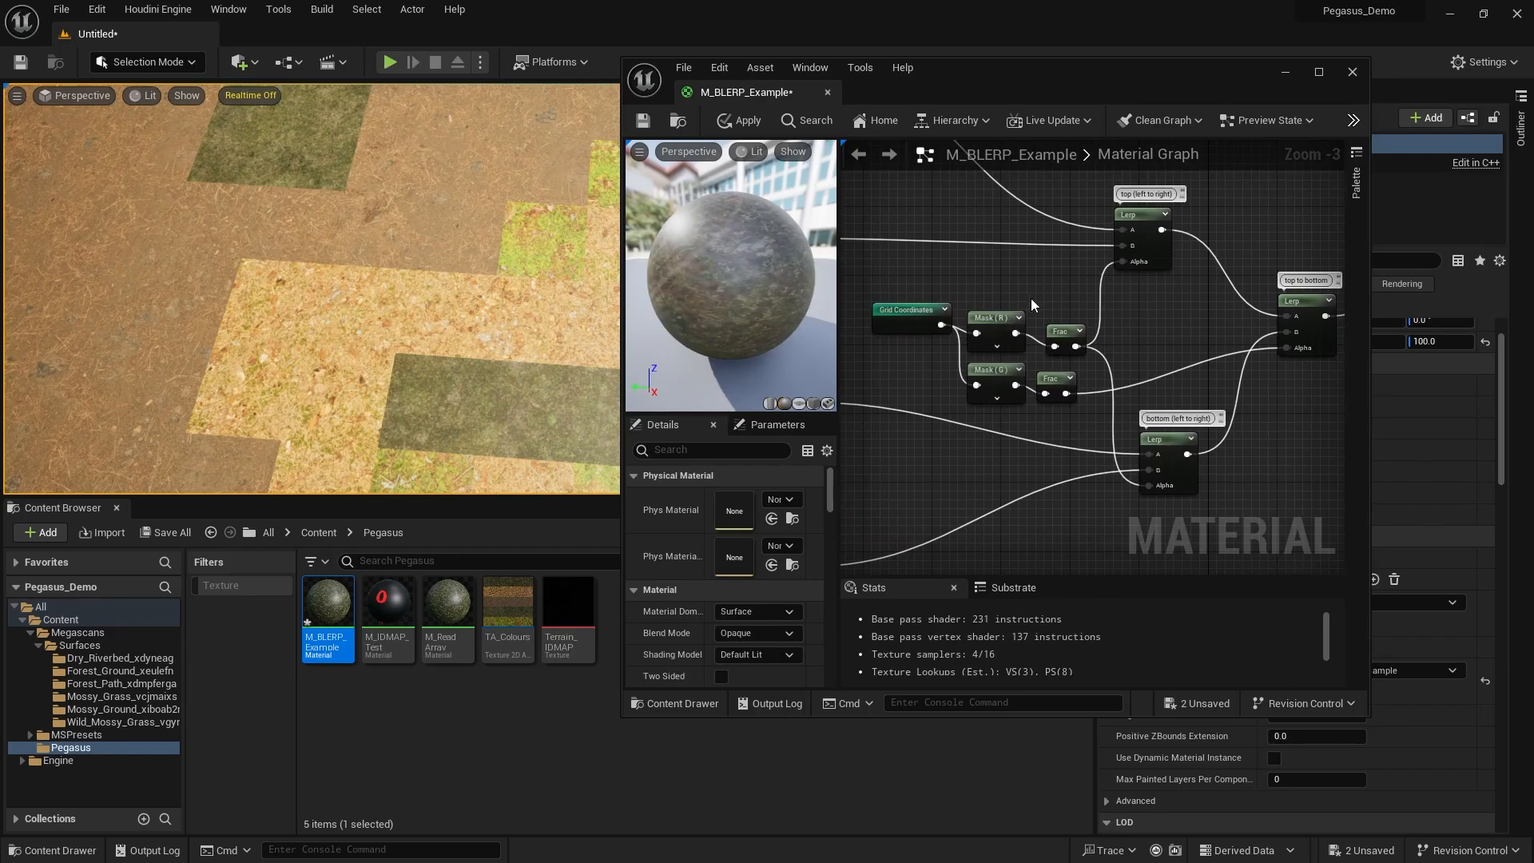
click(746, 120)
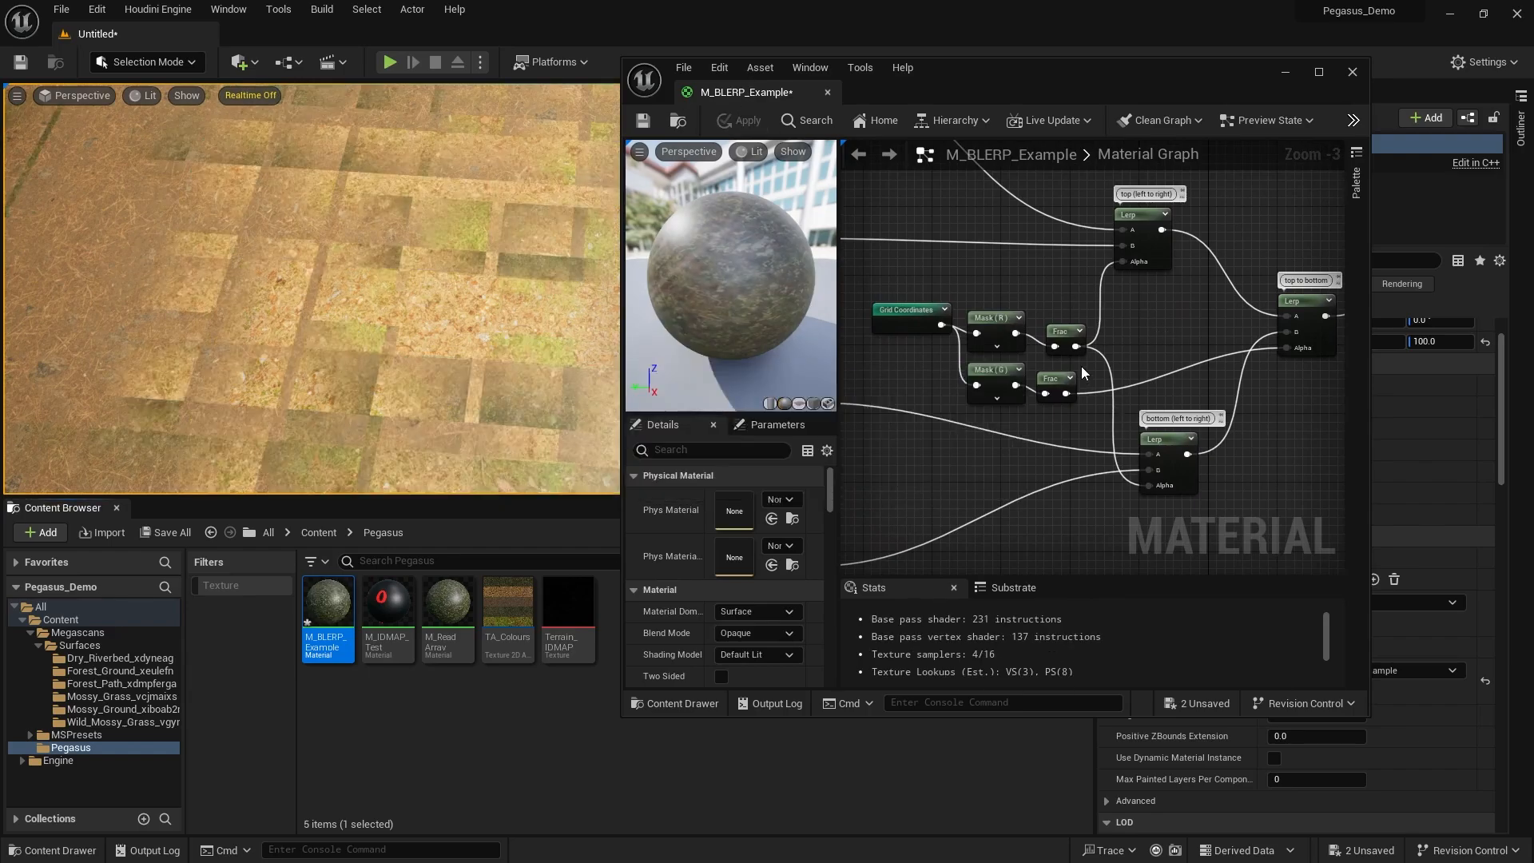
drag(1006, 85, 1075, 95)
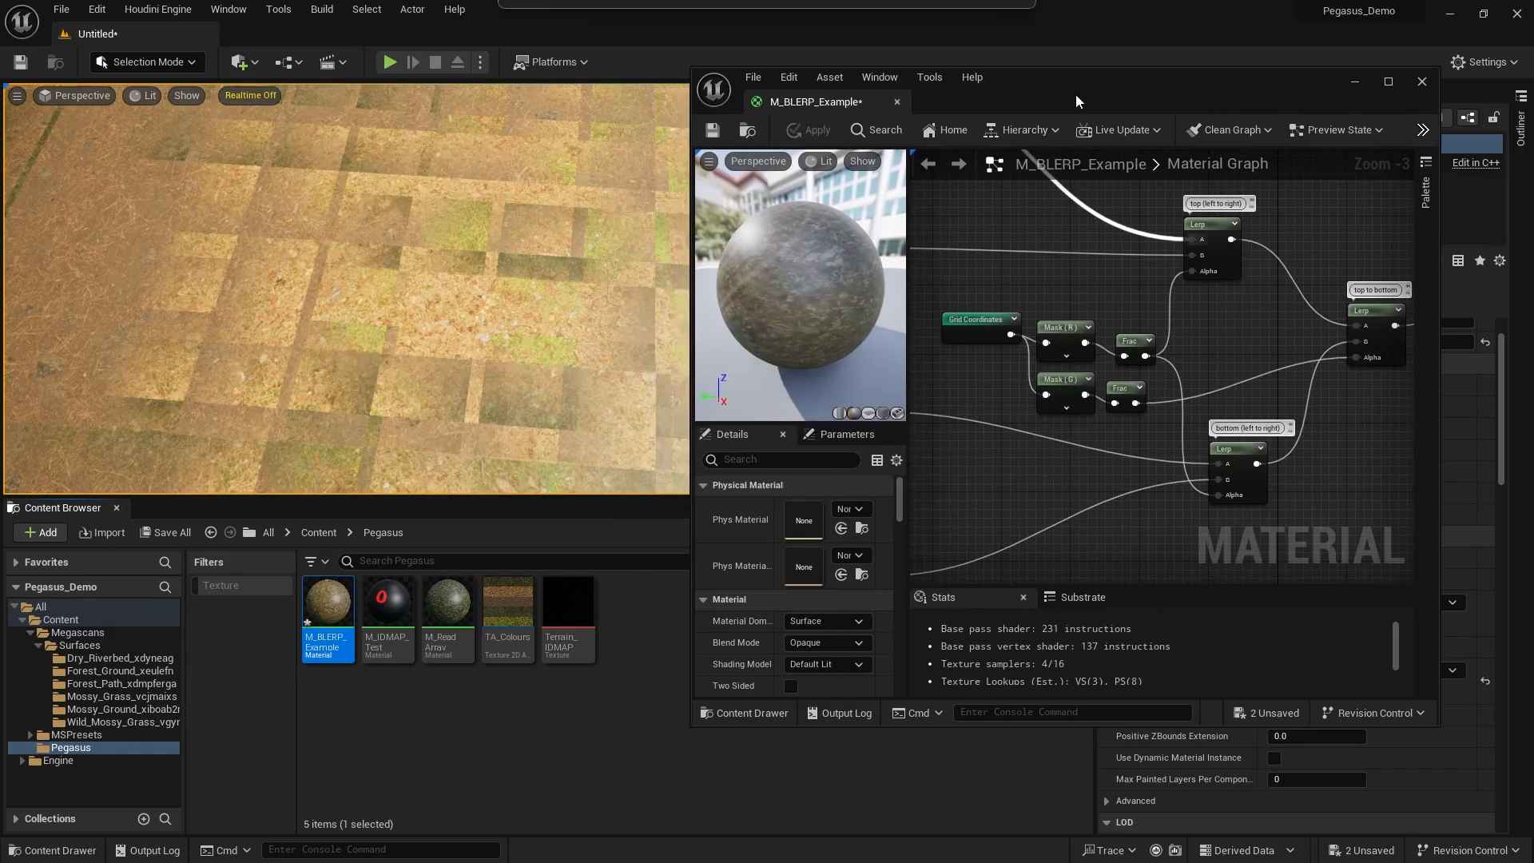
key(s)
right_drag(347, 289, 368, 312)
key(w)
right_drag(531, 322, 589, 305)
Connect the "top (left to right)" Lerp output directly to Base Color and apply the material.
right_drag(1161, 341, 920, 409)
scroll(1060, 372, down, 1)
mouse_move(1060, 372)
right_down()
mouse_move(1086, 398)
mouse_move(1064, 362)
mouse_move(1096, 381)
mouse_move(1054, 370)
right_up()
scroll(1096, 381, up, 1)
drag(1053, 369, 1343, 248)
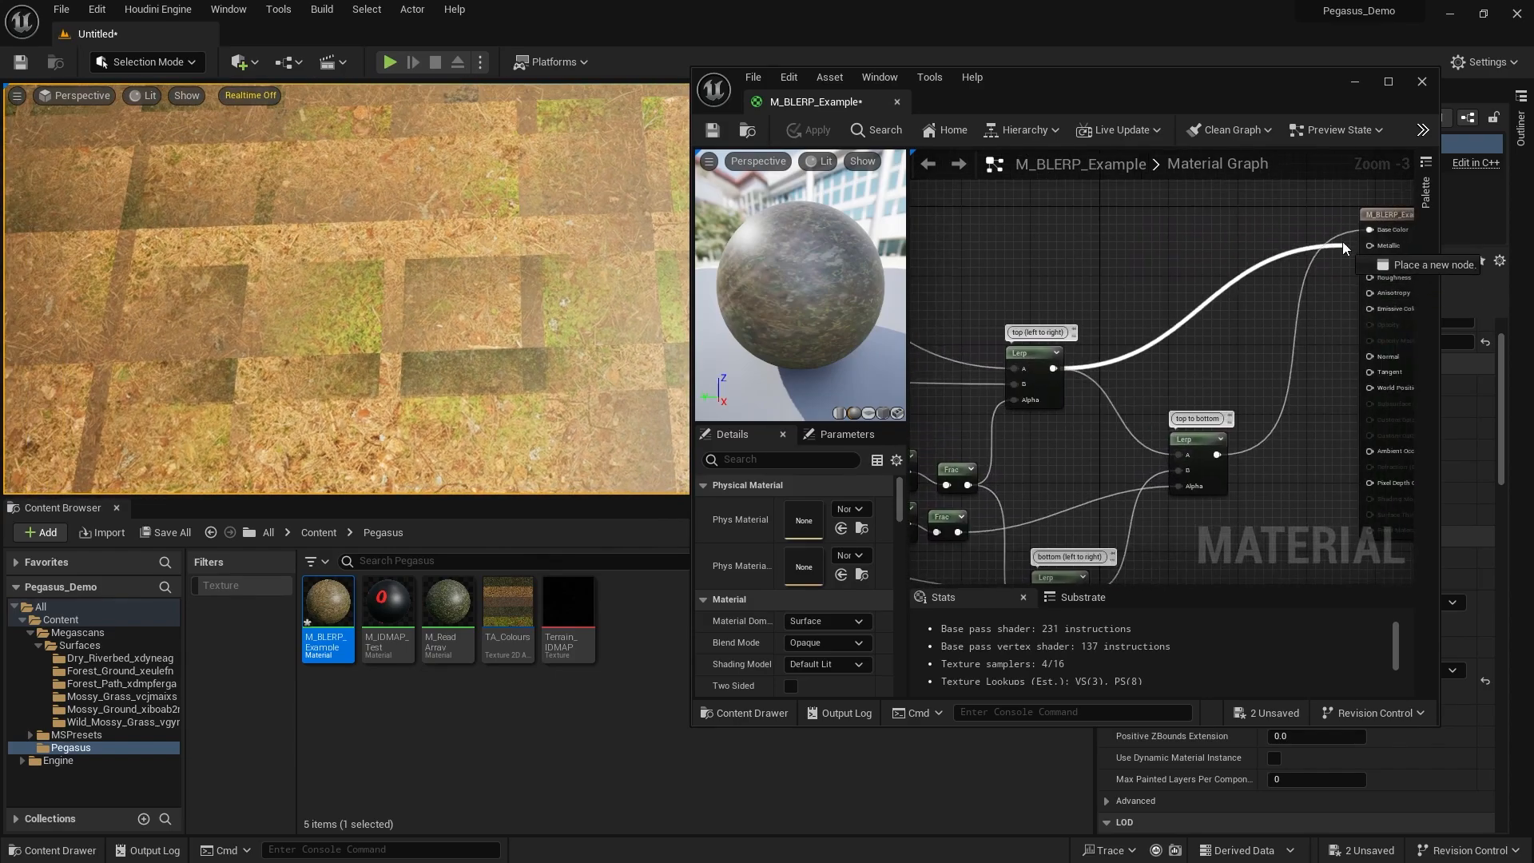
right_drag(1074, 253, 1078, 217)
scroll(1066, 319, up, 1)
right_drag(1053, 355, 1161, 342)
click(1138, 345)
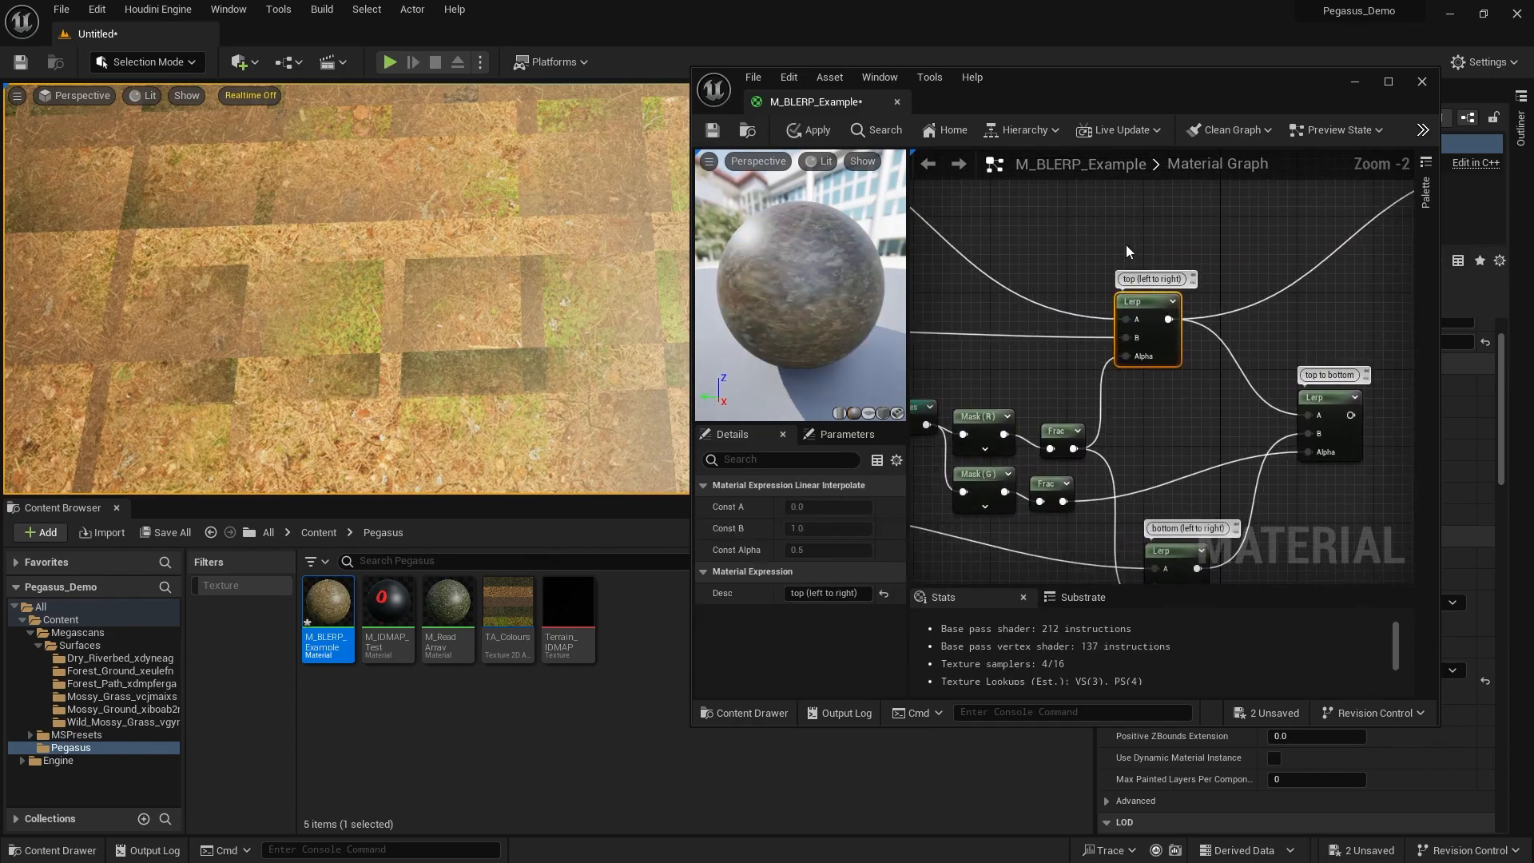
right_drag(1127, 246, 1122, 282)
click(809, 129)
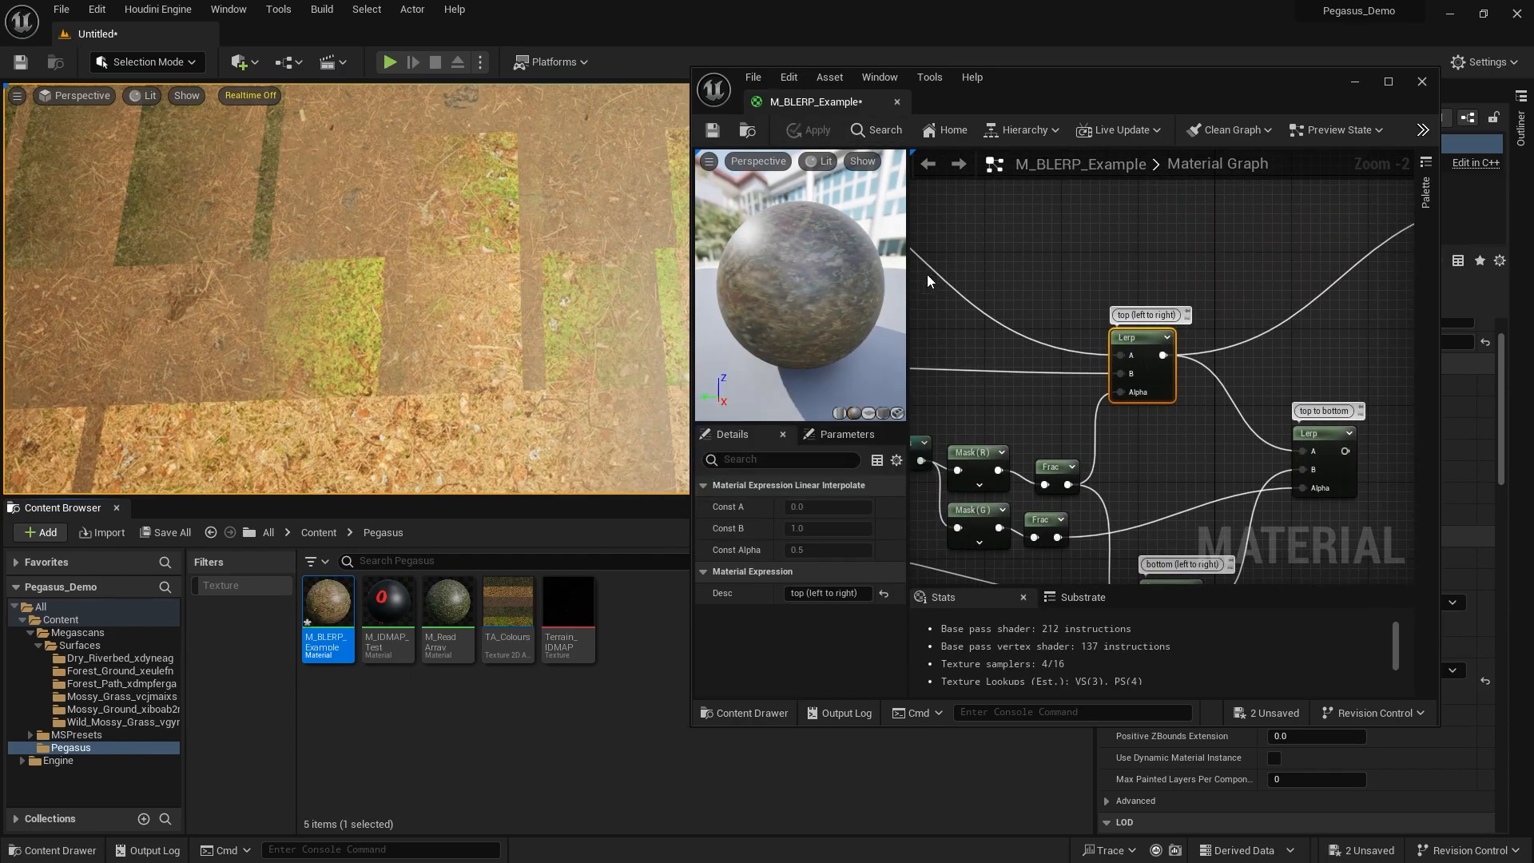
Preview the Top Left texture sample alone on Base Color, and reconnect the "top (left to right)" Lerp, applying the material each time.
right_drag(1145, 405, 1195, 370)
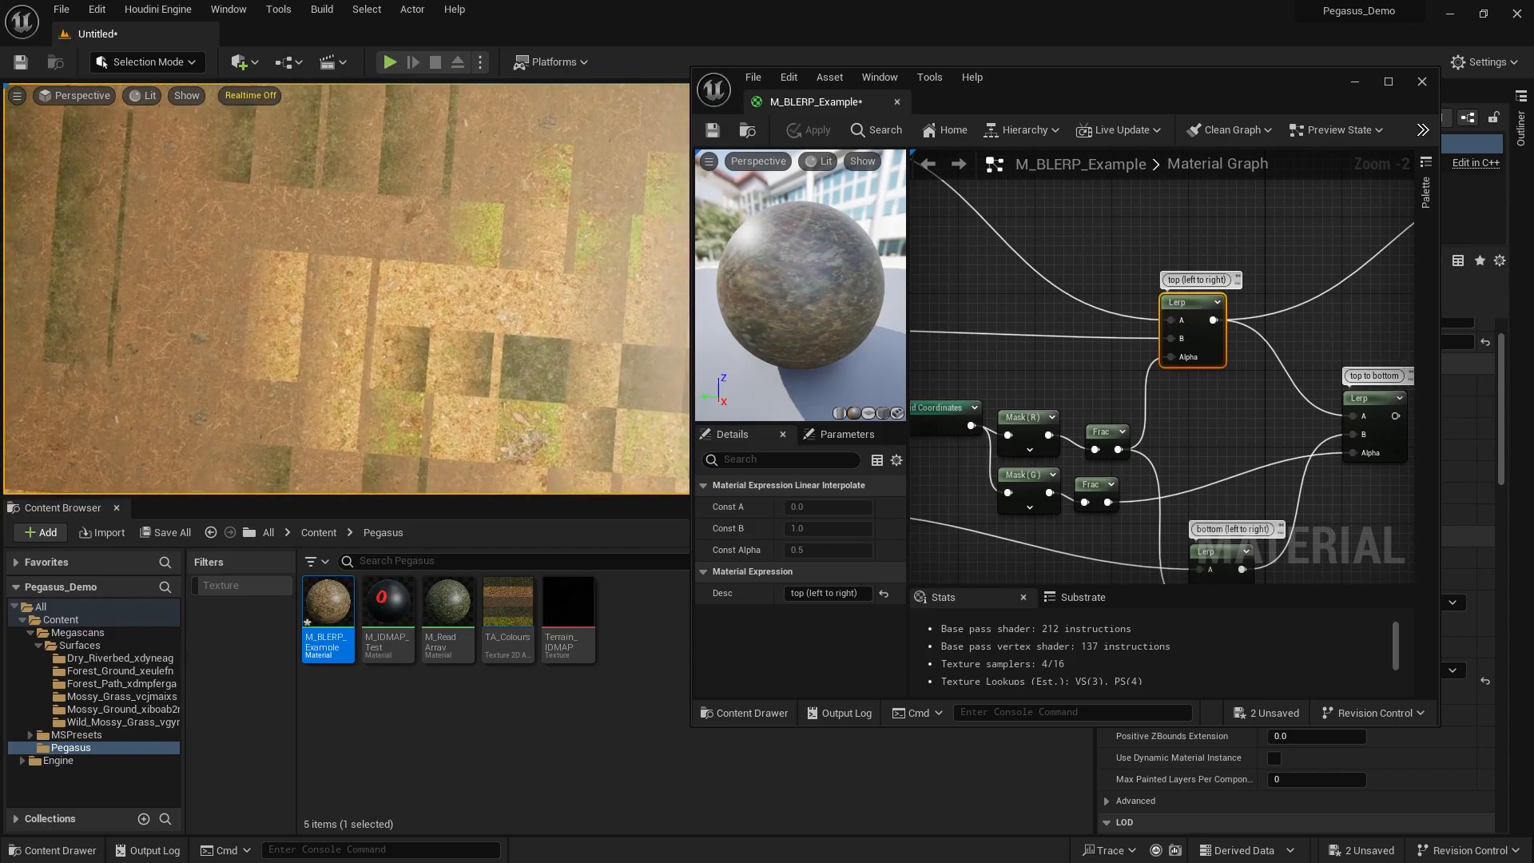
right_drag(1099, 329, 1106, 336)
scroll(1107, 337, down, 2)
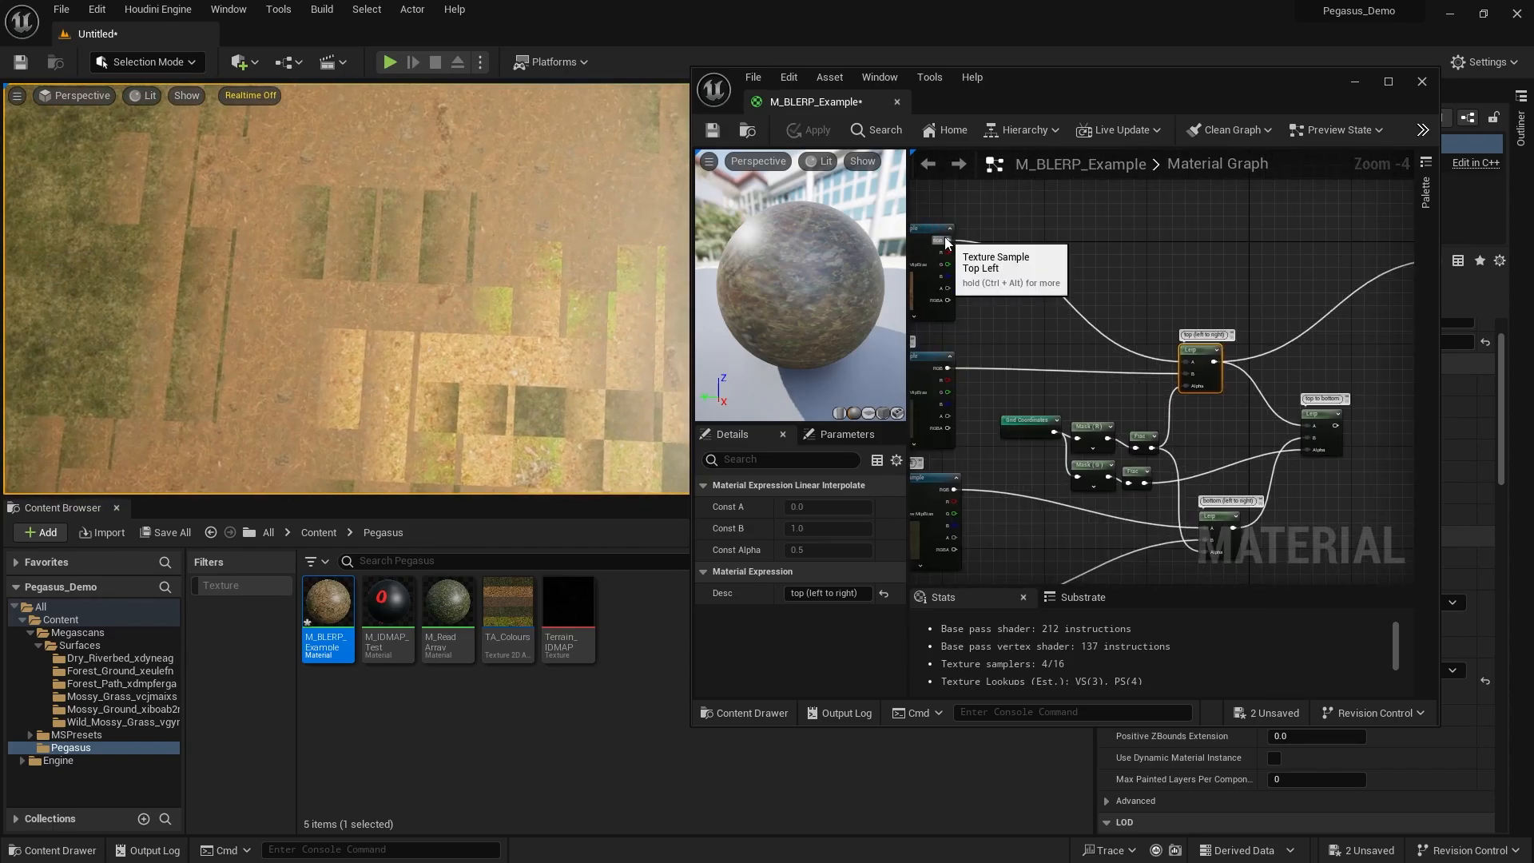
drag(947, 240, 1387, 254)
scroll(1330, 266, up, 1)
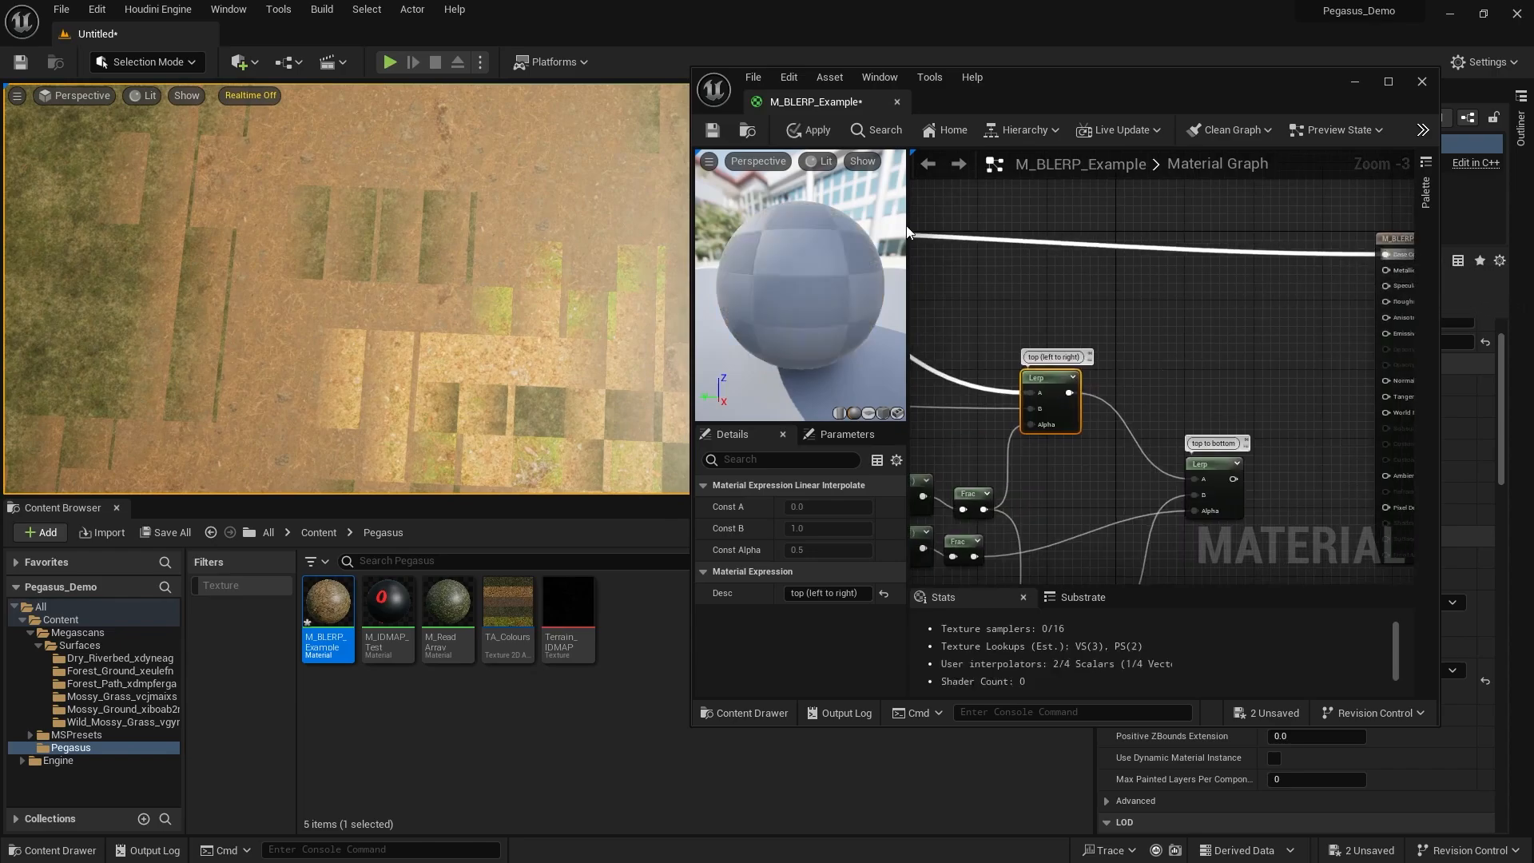
click(815, 130)
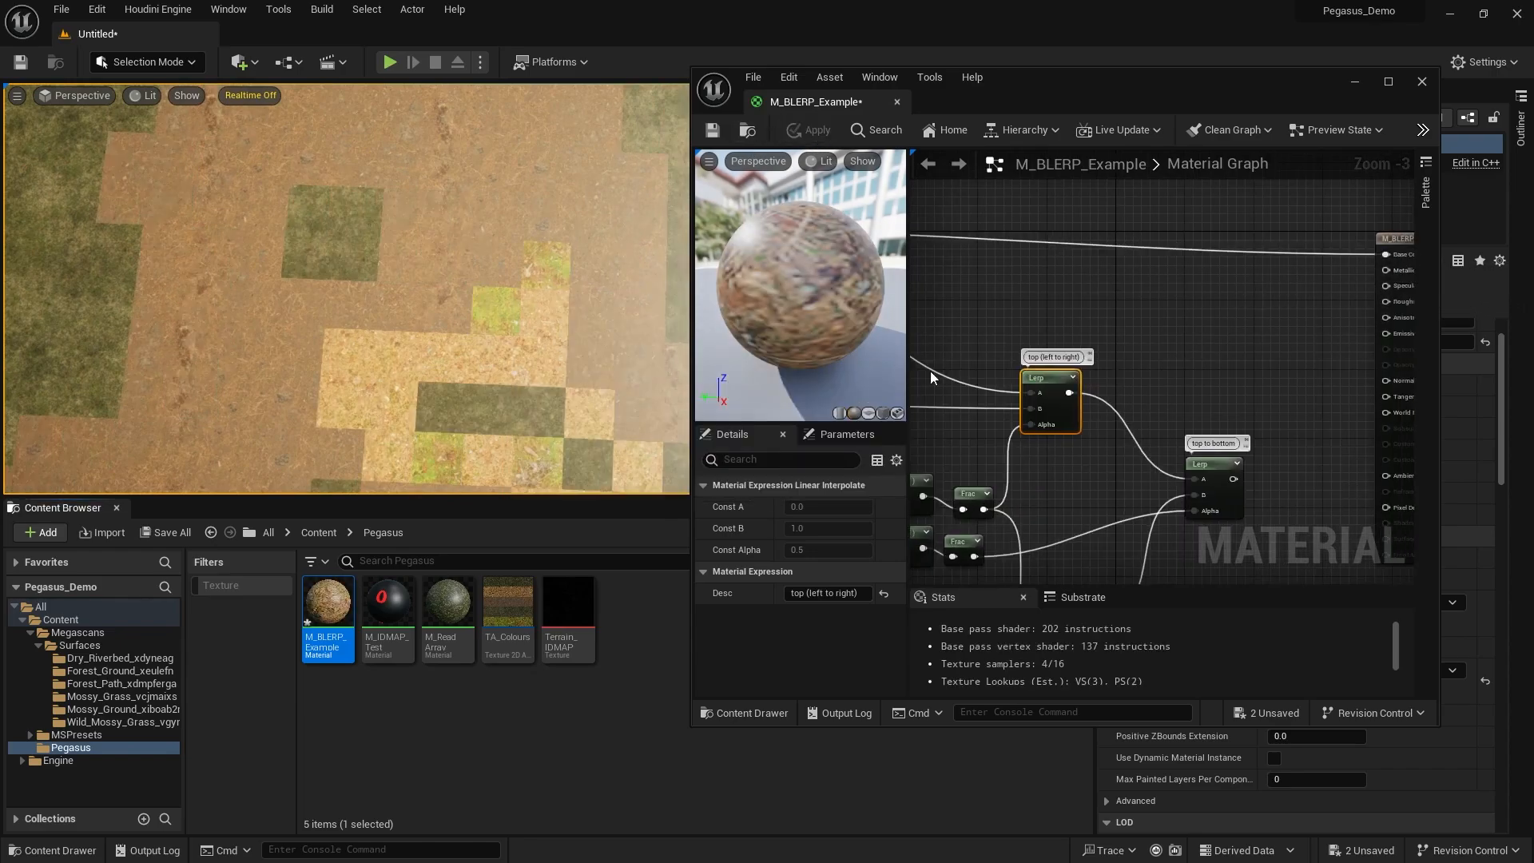
drag(1069, 392, 1310, 254)
click(815, 130)
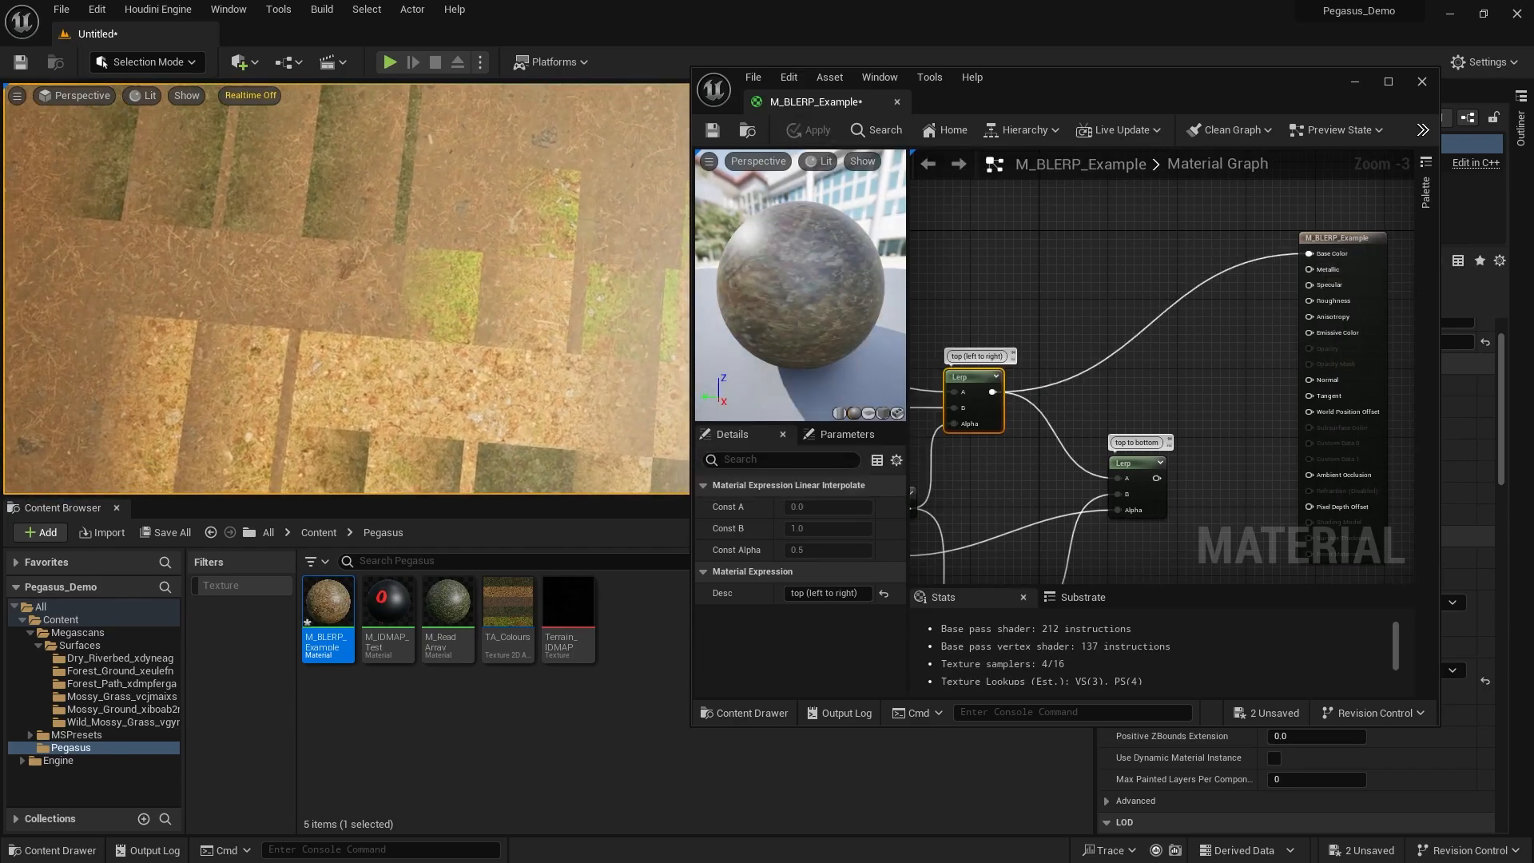
Compare the Top Left texture sample on Base Color with the "top (left to right)" Lerp output once more.
scroll(1043, 324, down, 2)
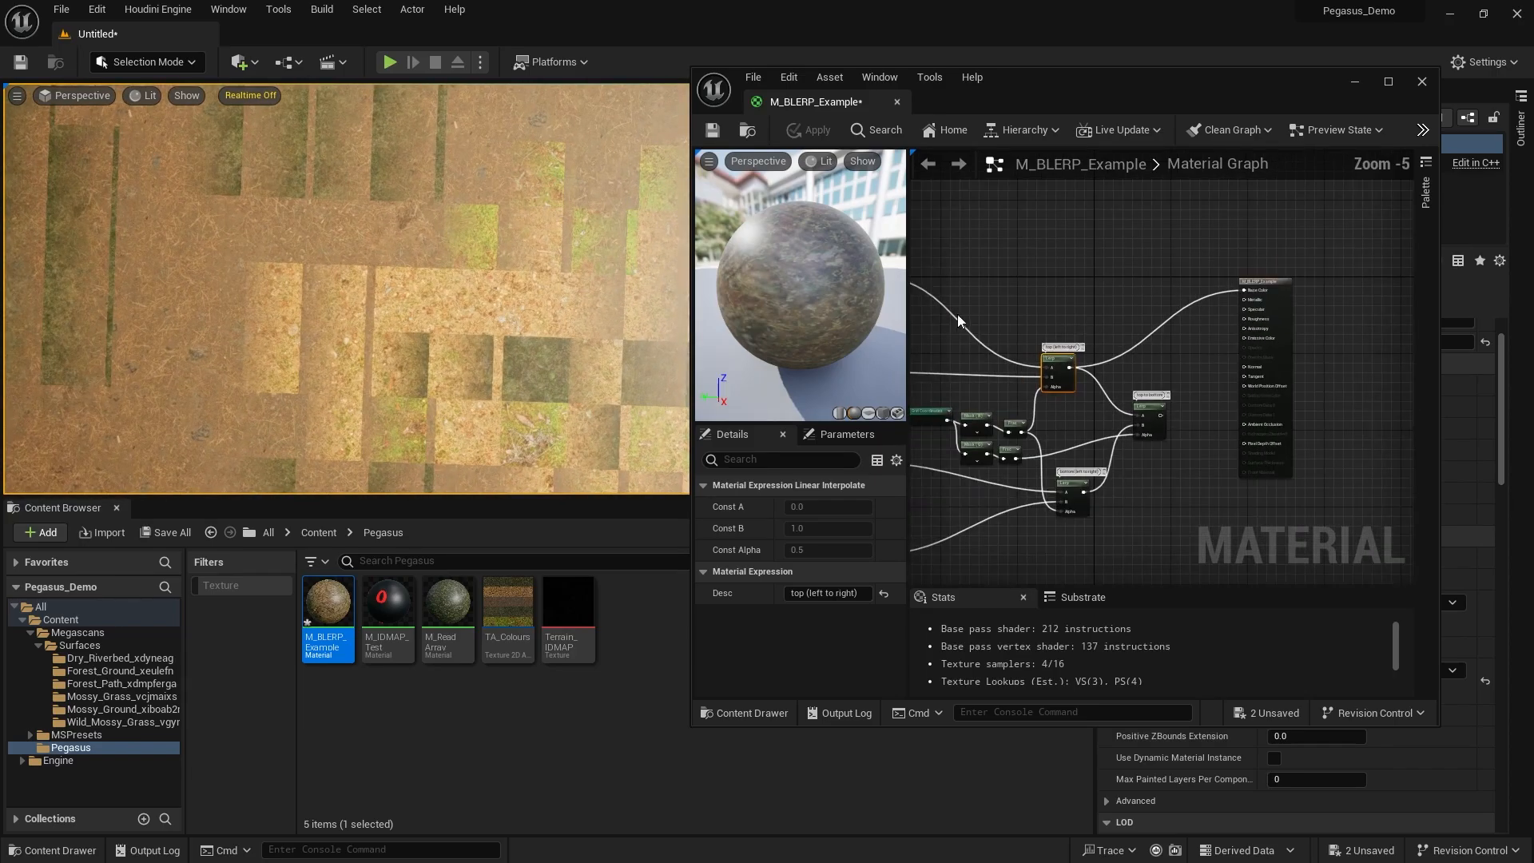
right_drag(957, 314, 1079, 326)
drag(991, 288, 1277, 302)
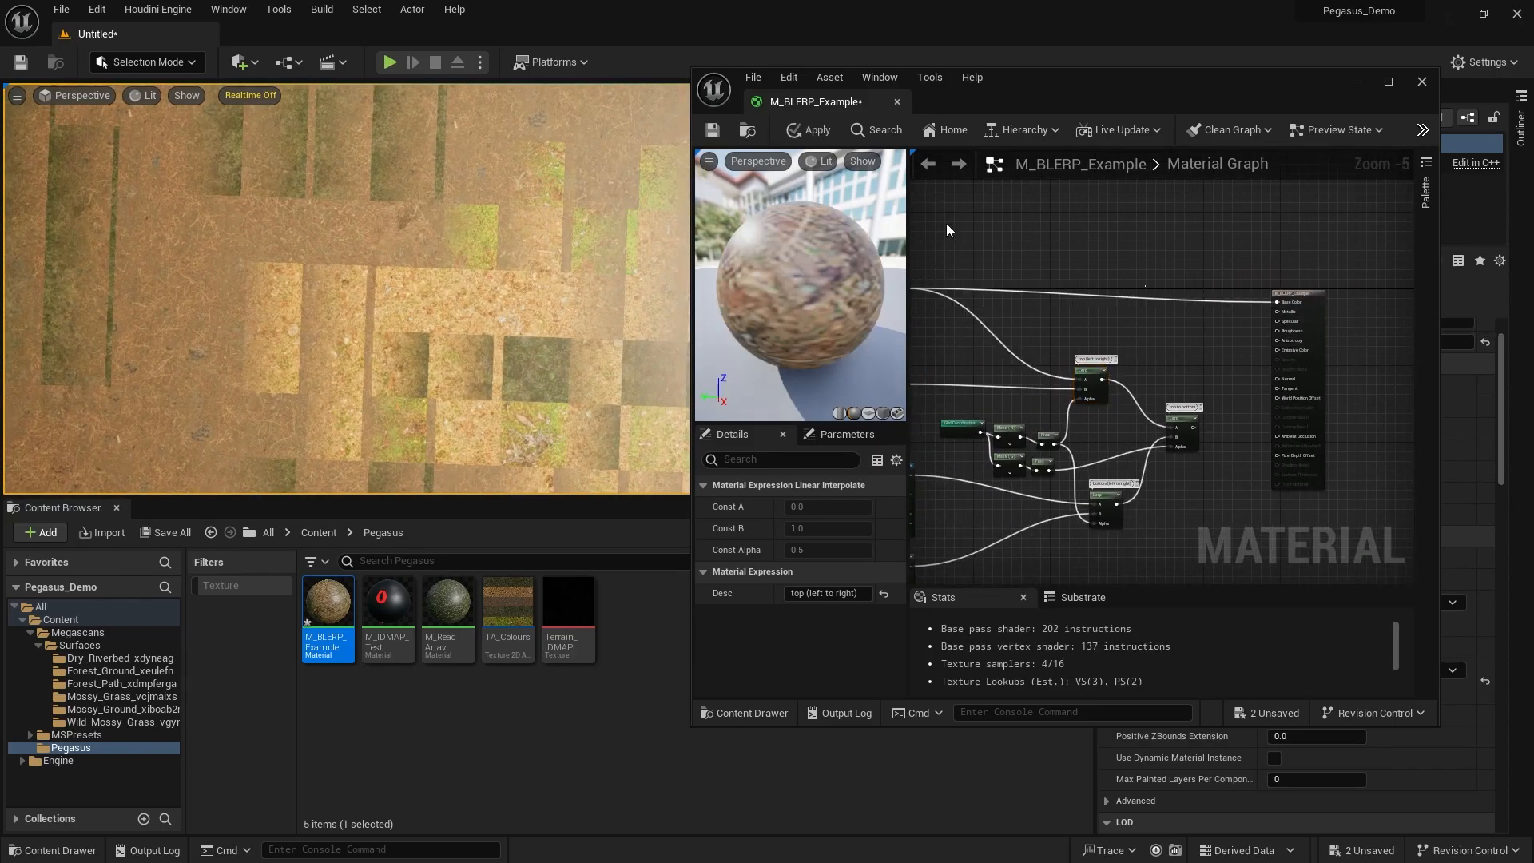
click(946, 229)
click(809, 129)
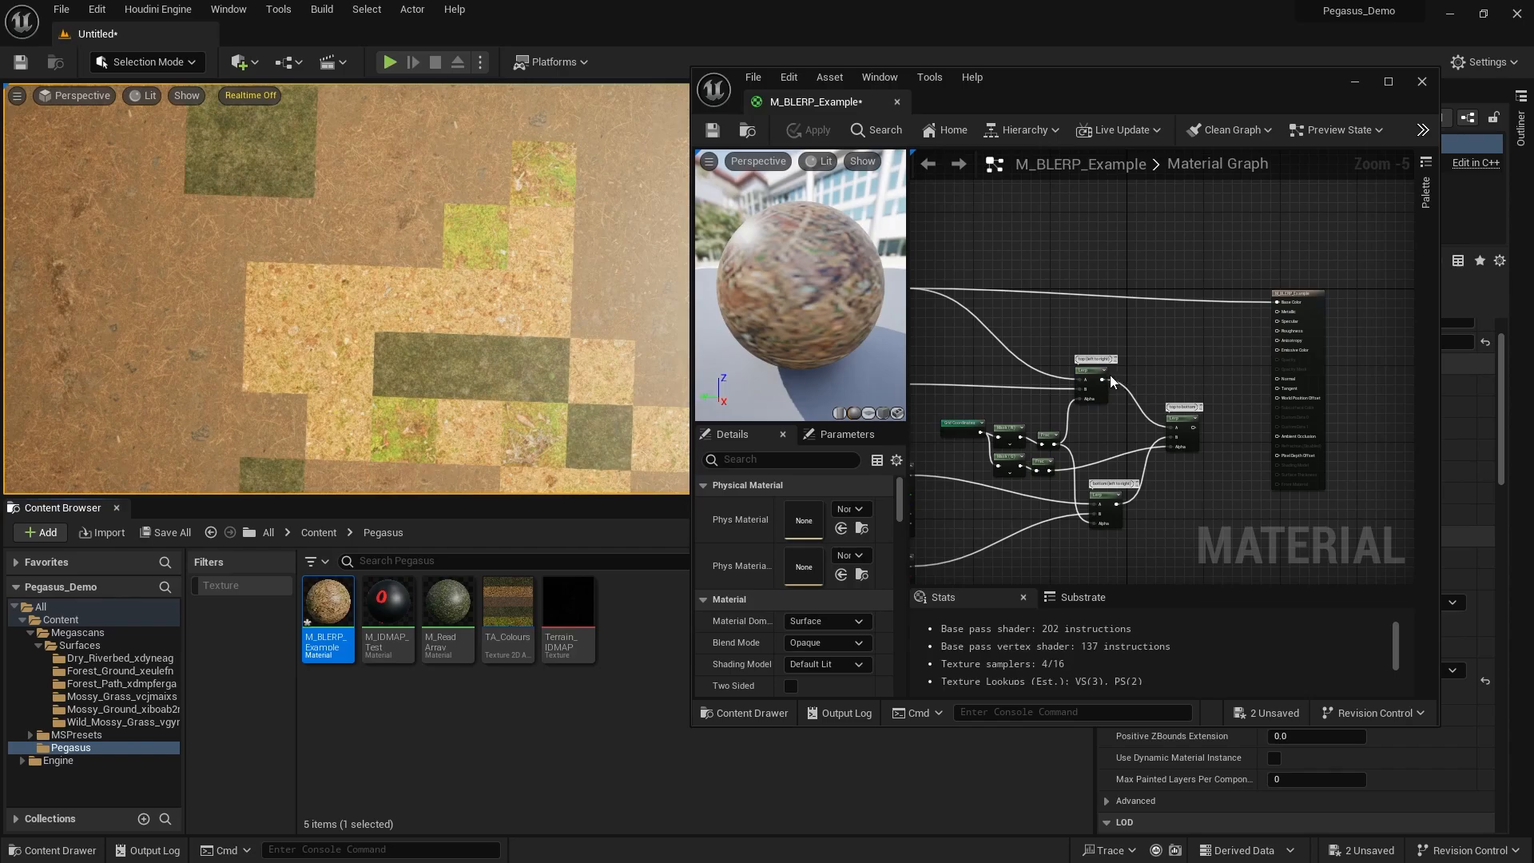
drag(1101, 382, 1277, 302)
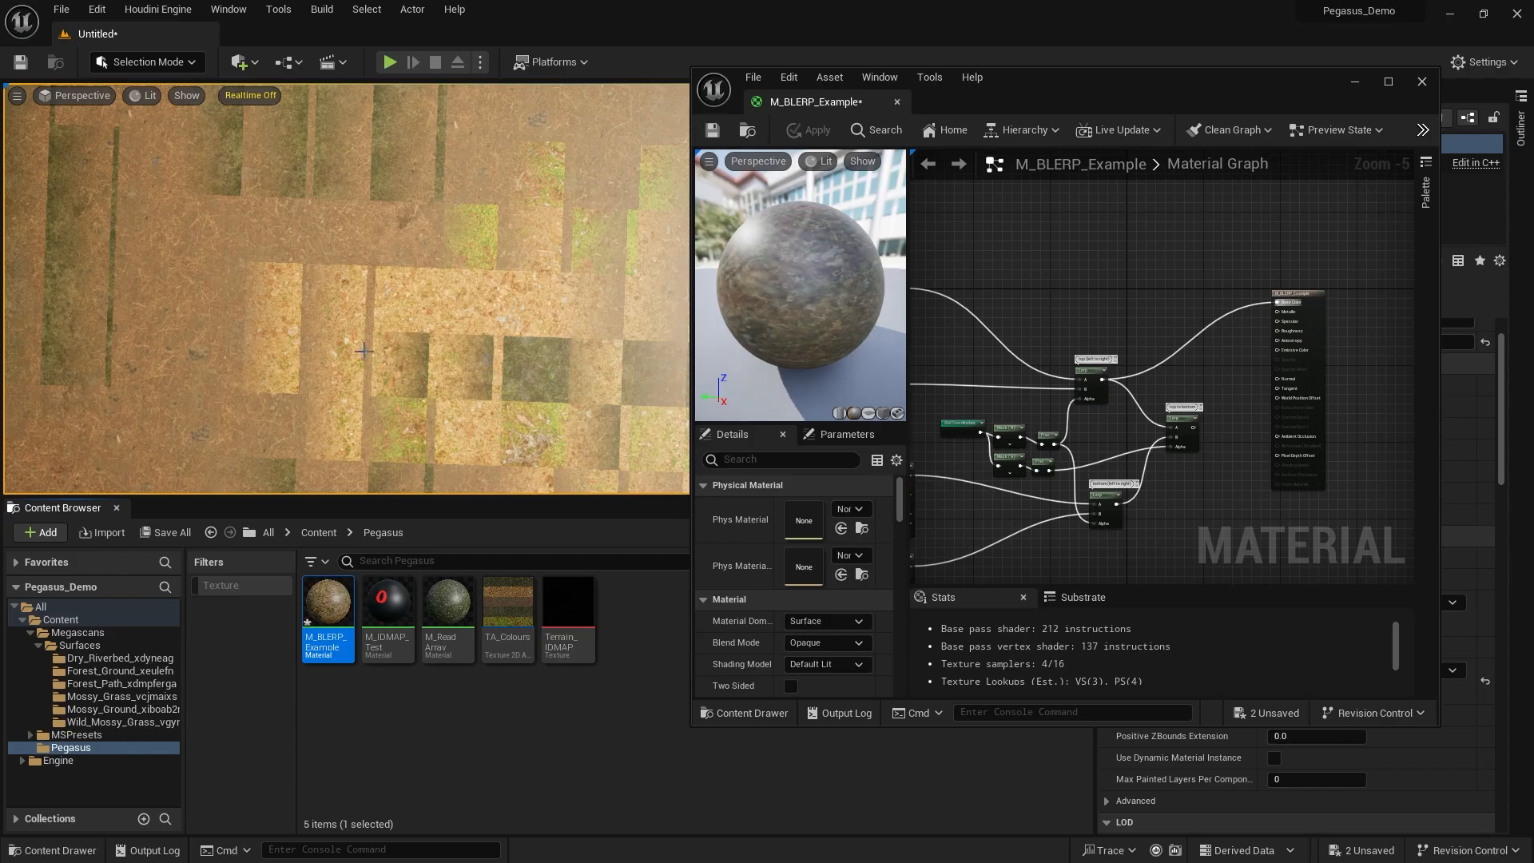
Examine the four offset vectors and the Add and Divide nodes feeding the ID map lookups.
scroll(917, 294, down, 3)
right_drag(921, 293, 1278, 300)
right_drag(1091, 307, 1237, 294)
scroll(1128, 328, up, 4)
scroll(1129, 328, up, 2)
right_drag(992, 329, 1187, 251)
scroll(1063, 297, down, 1)
scroll(1112, 285, down, 1)
scroll(1118, 268, down, 1)
scroll(1219, 238, up, 3)
scroll(1187, 251, down, 2)
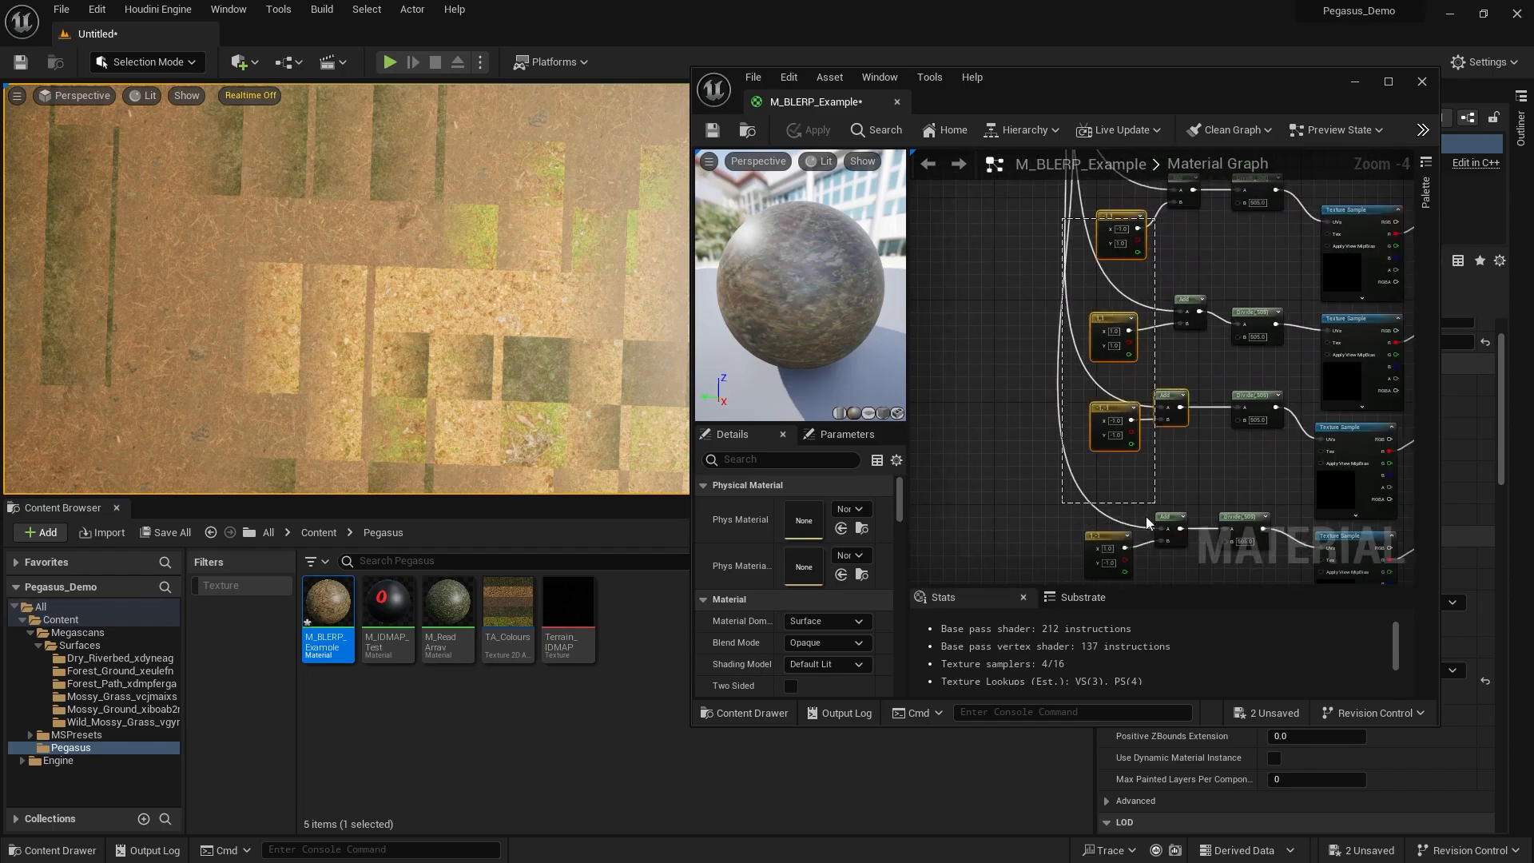
drag(1124, 540, 1126, 544)
right_drag(1261, 249, 1058, 269)
click(1112, 380)
scroll(1164, 386, down, 2)
scroll(1184, 366, up, 3)
Open the Terrain_IDMAP texture from its texture sample to check its dimensions, and return to the M_BLERP_Example graph.
click(1190, 354)
right_drag(1062, 366, 1099, 325)
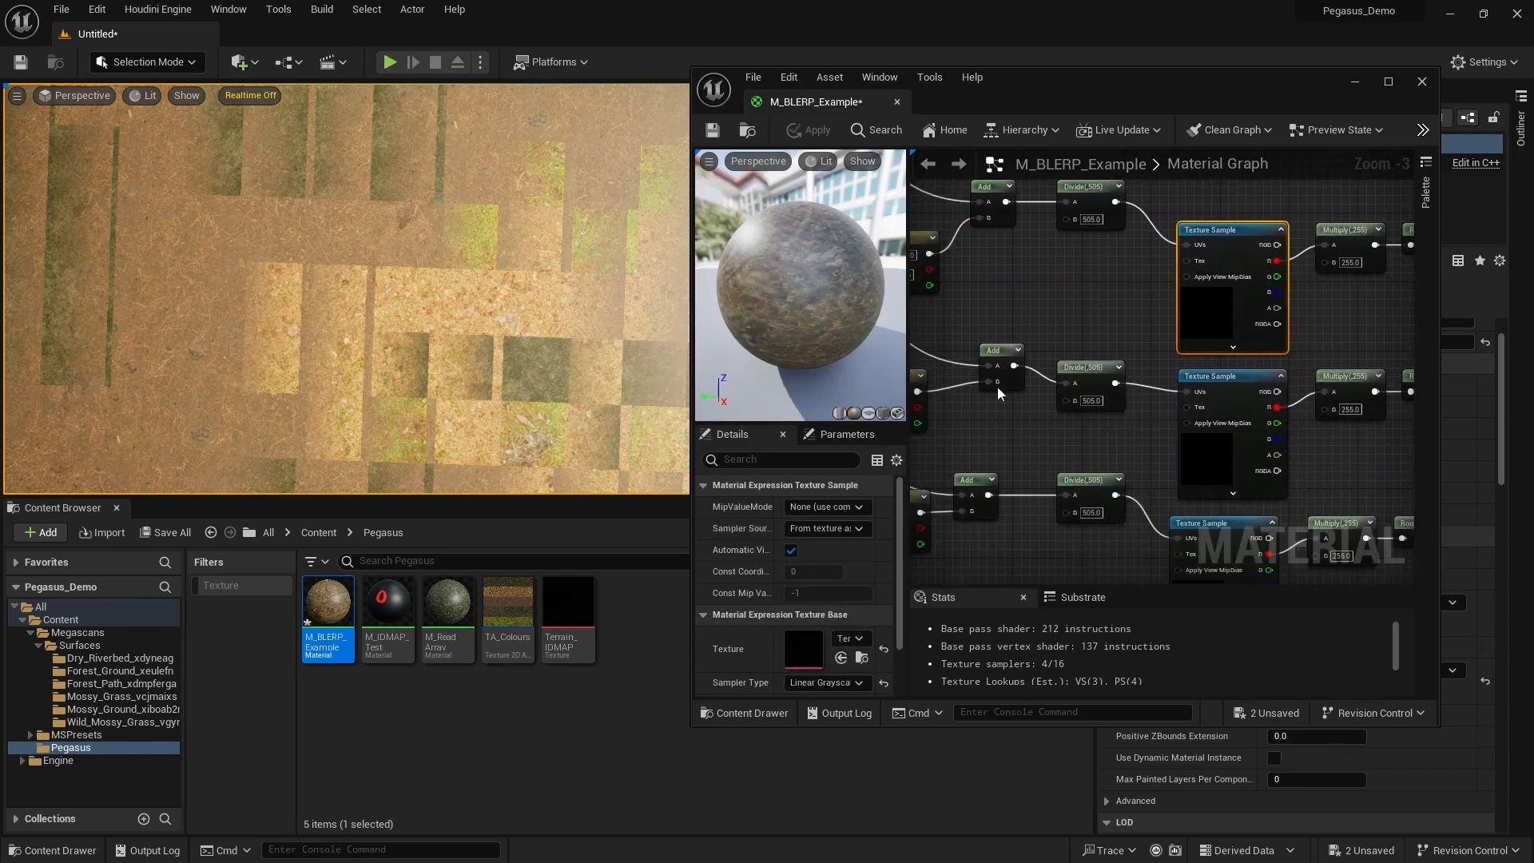
double_click(802, 644)
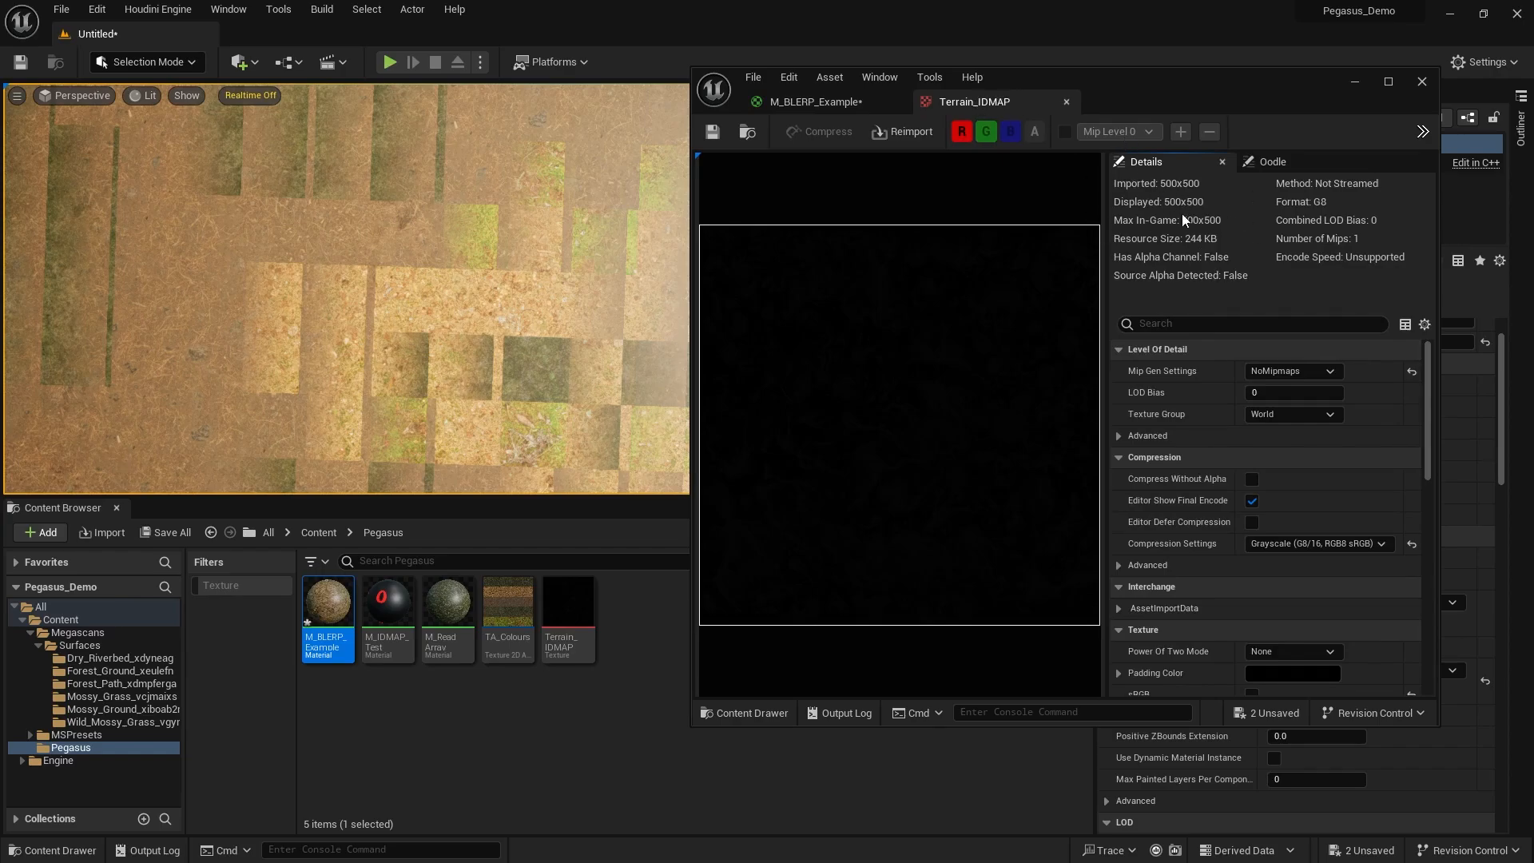
click(815, 101)
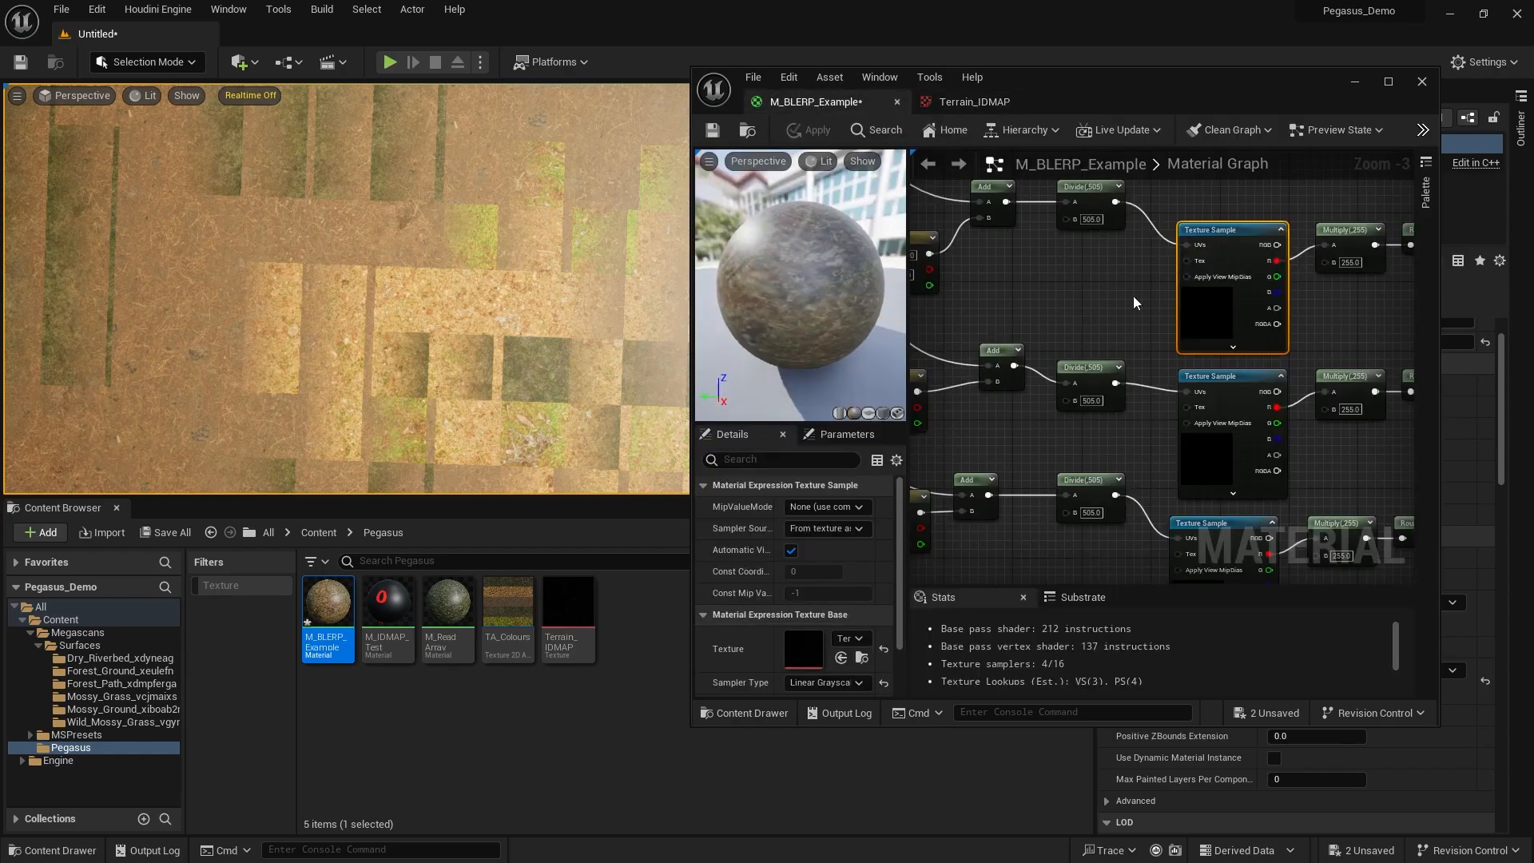
Set the divisor of the four Divide nodes feeding the ID map lookups to 500 and apply the material.
right_drag(1133, 296, 1092, 263)
click(1064, 306)
scroll(1092, 264, down, 2)
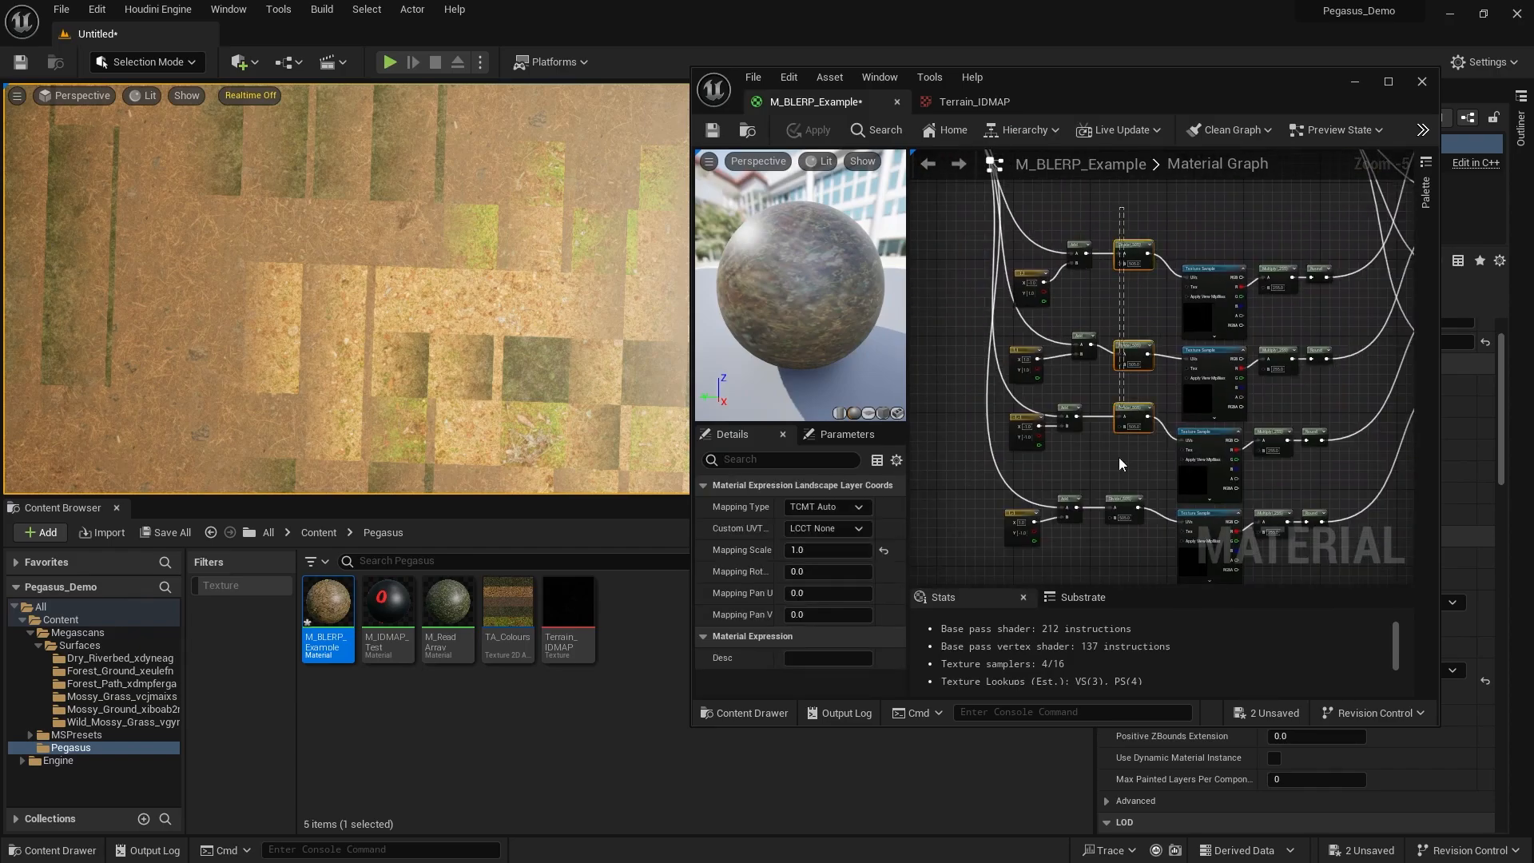
click(1122, 501)
click(827, 528)
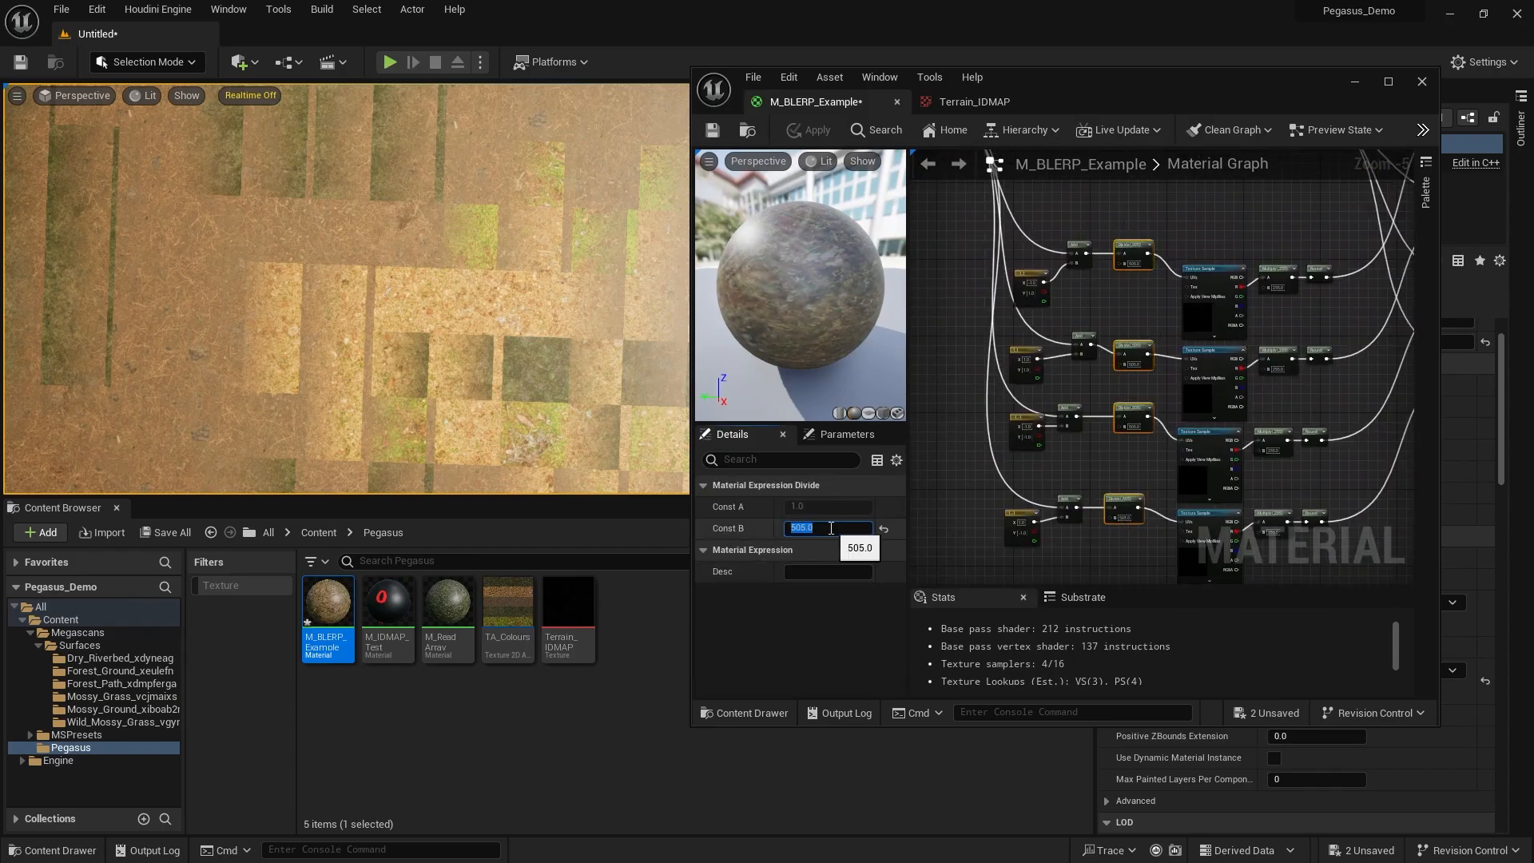
text(500)
key(Return)
click(1125, 296)
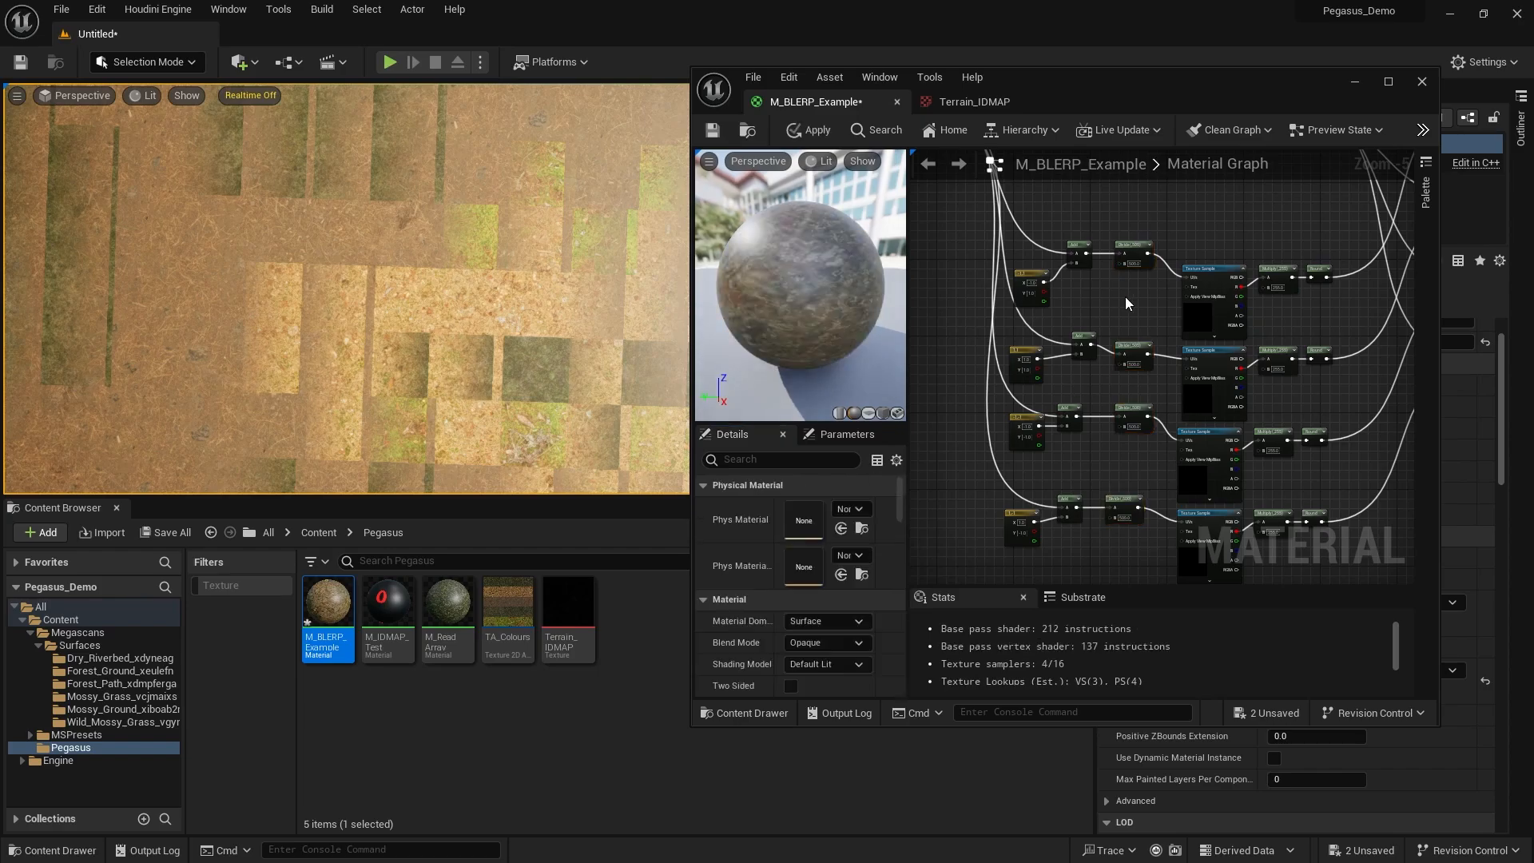
scroll(1125, 296, up, 2)
right_drag(1168, 307, 1039, 308)
scroll(1039, 308, down, 1)
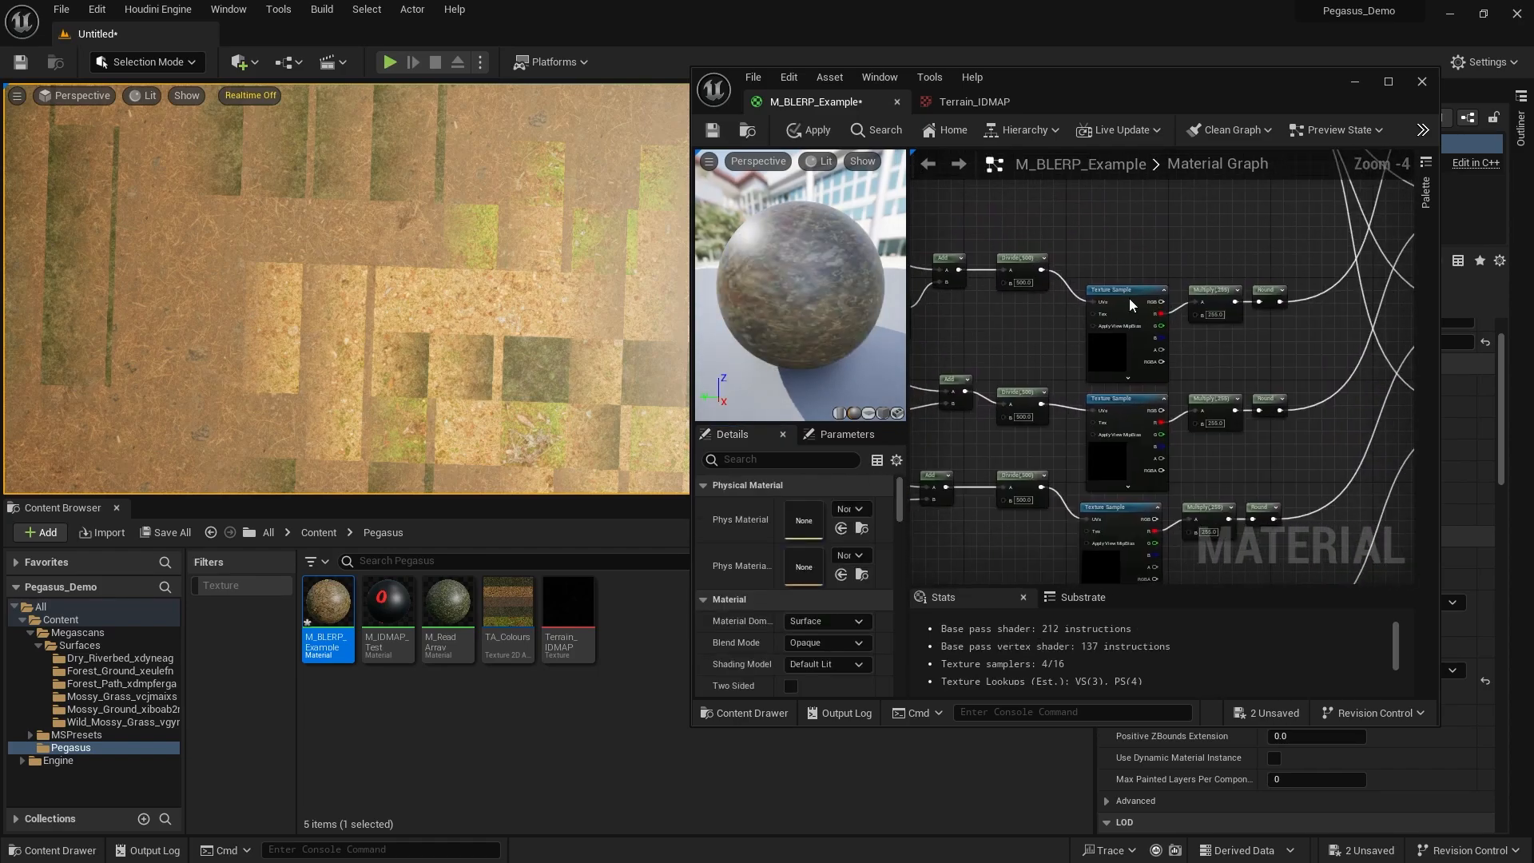
right_drag(1133, 304, 1219, 341)
click(812, 129)
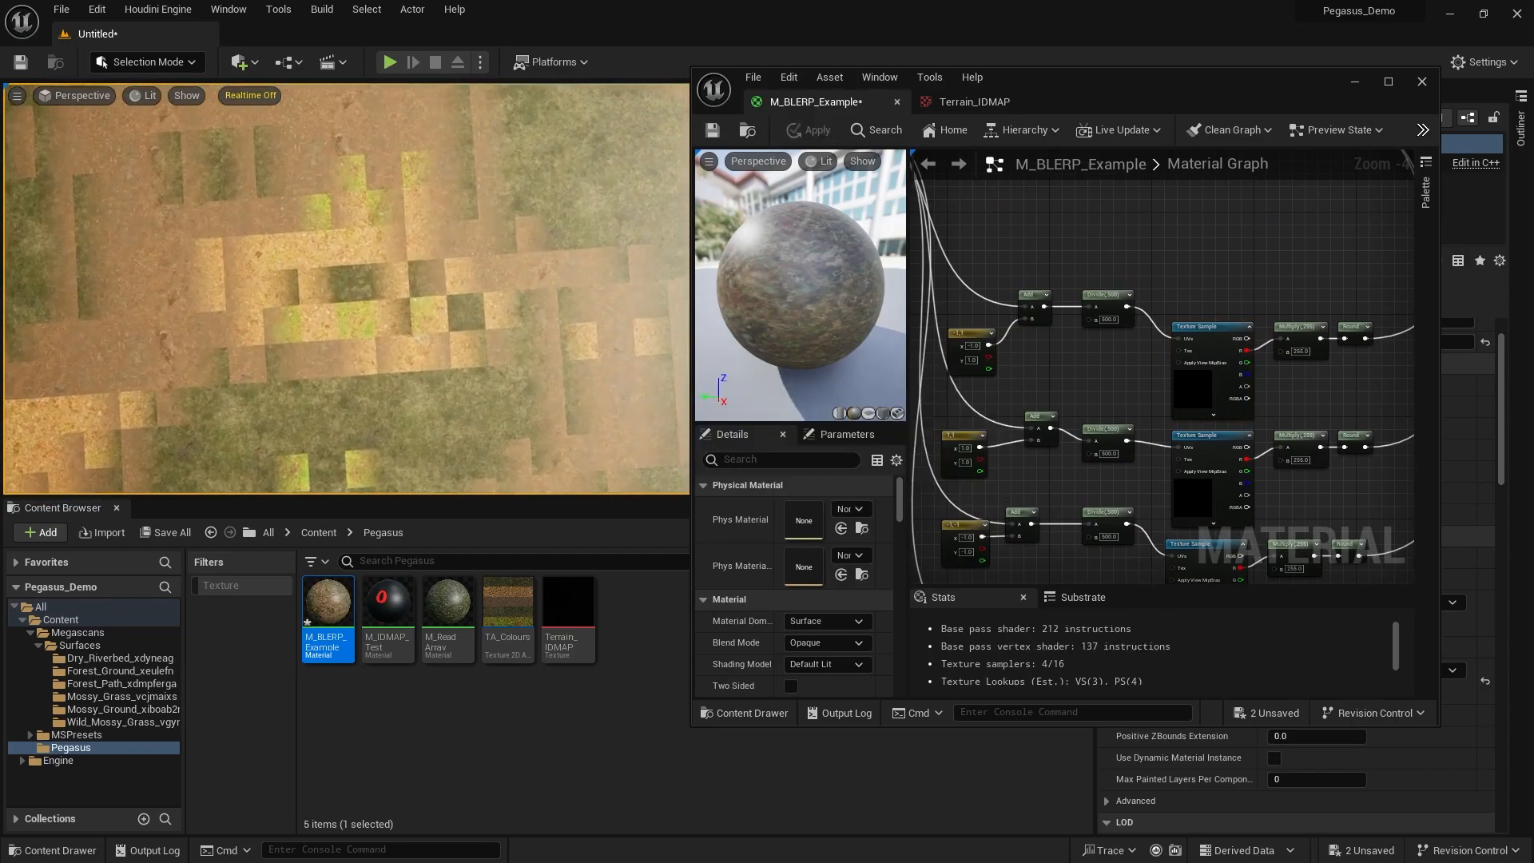
Preview the Top Left texture sample alone on Base Color, and reconnect the "top (left to right)" Lerp, applying the material each time.
scroll(1252, 327, down, 4)
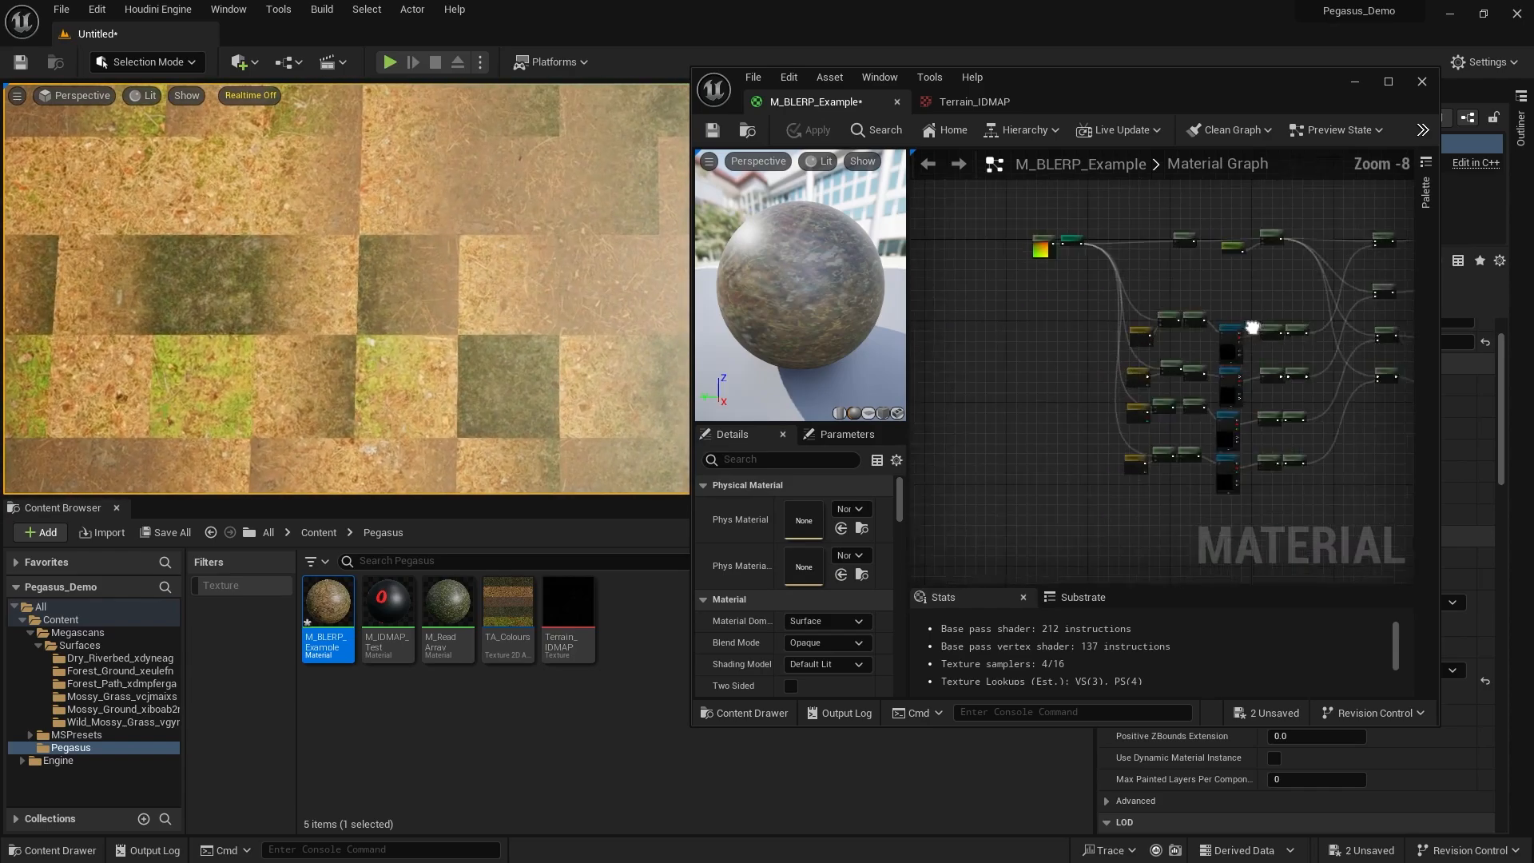
right_drag(1252, 327, 944, 328)
right_drag(1191, 269, 1085, 316)
scroll(1085, 317, up, 3)
drag(1000, 268, 1366, 279)
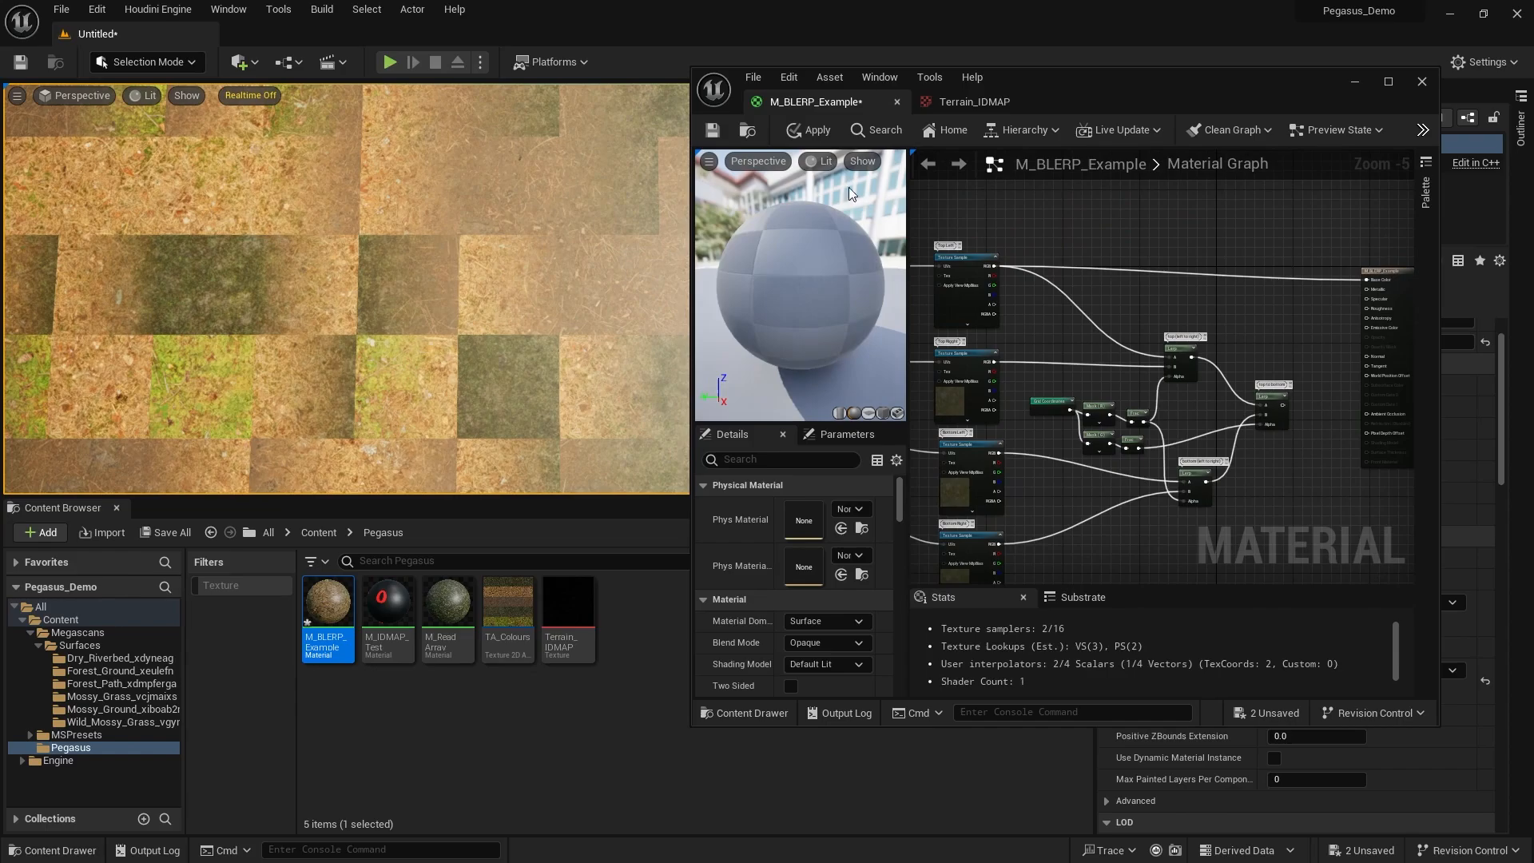
click(809, 130)
scroll(1181, 342, up, 1)
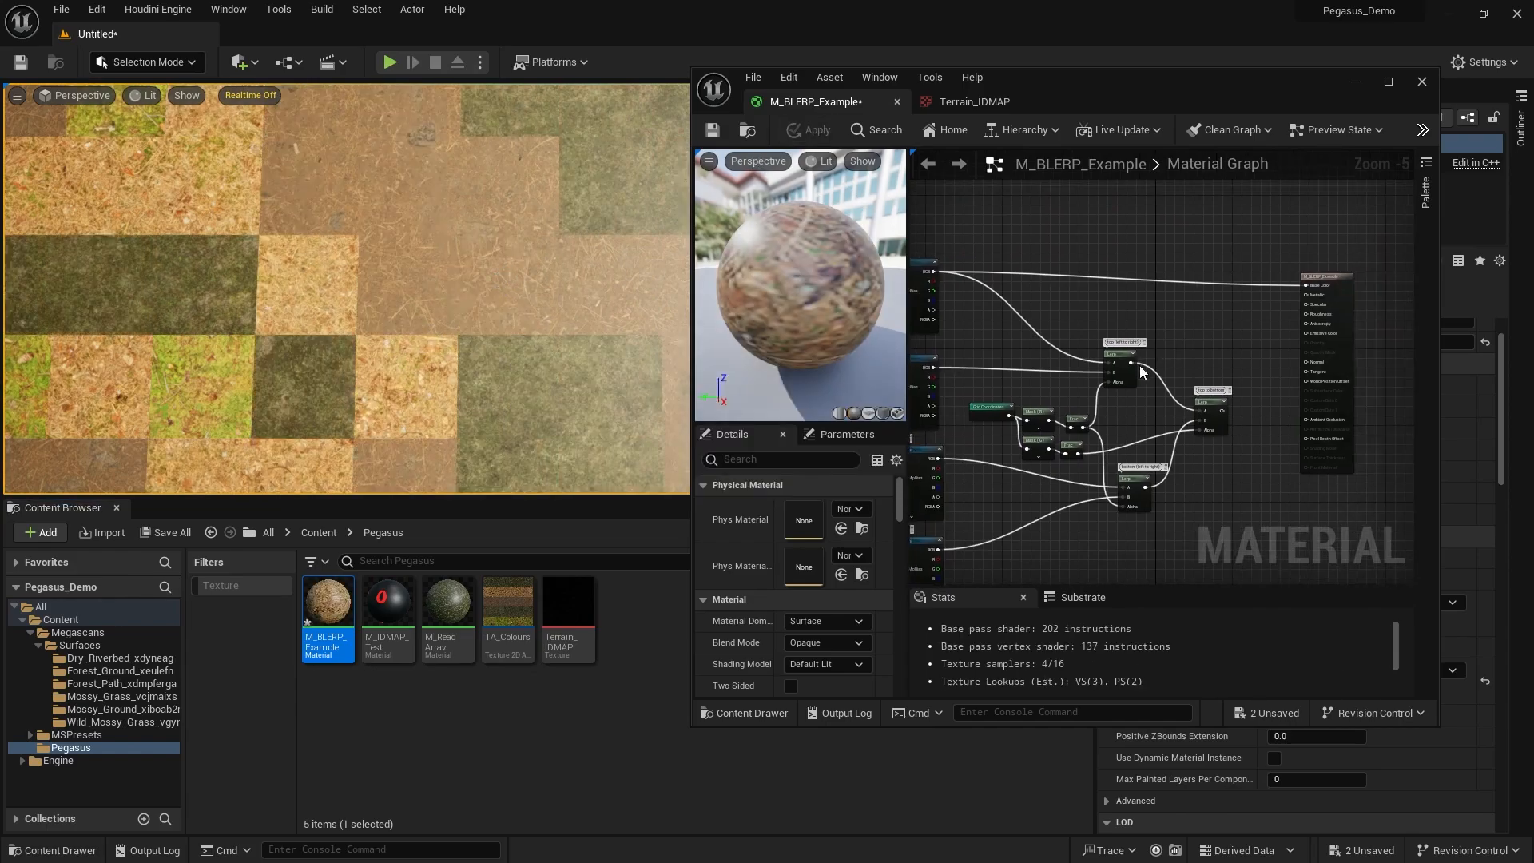
drag(1127, 360, 1363, 261)
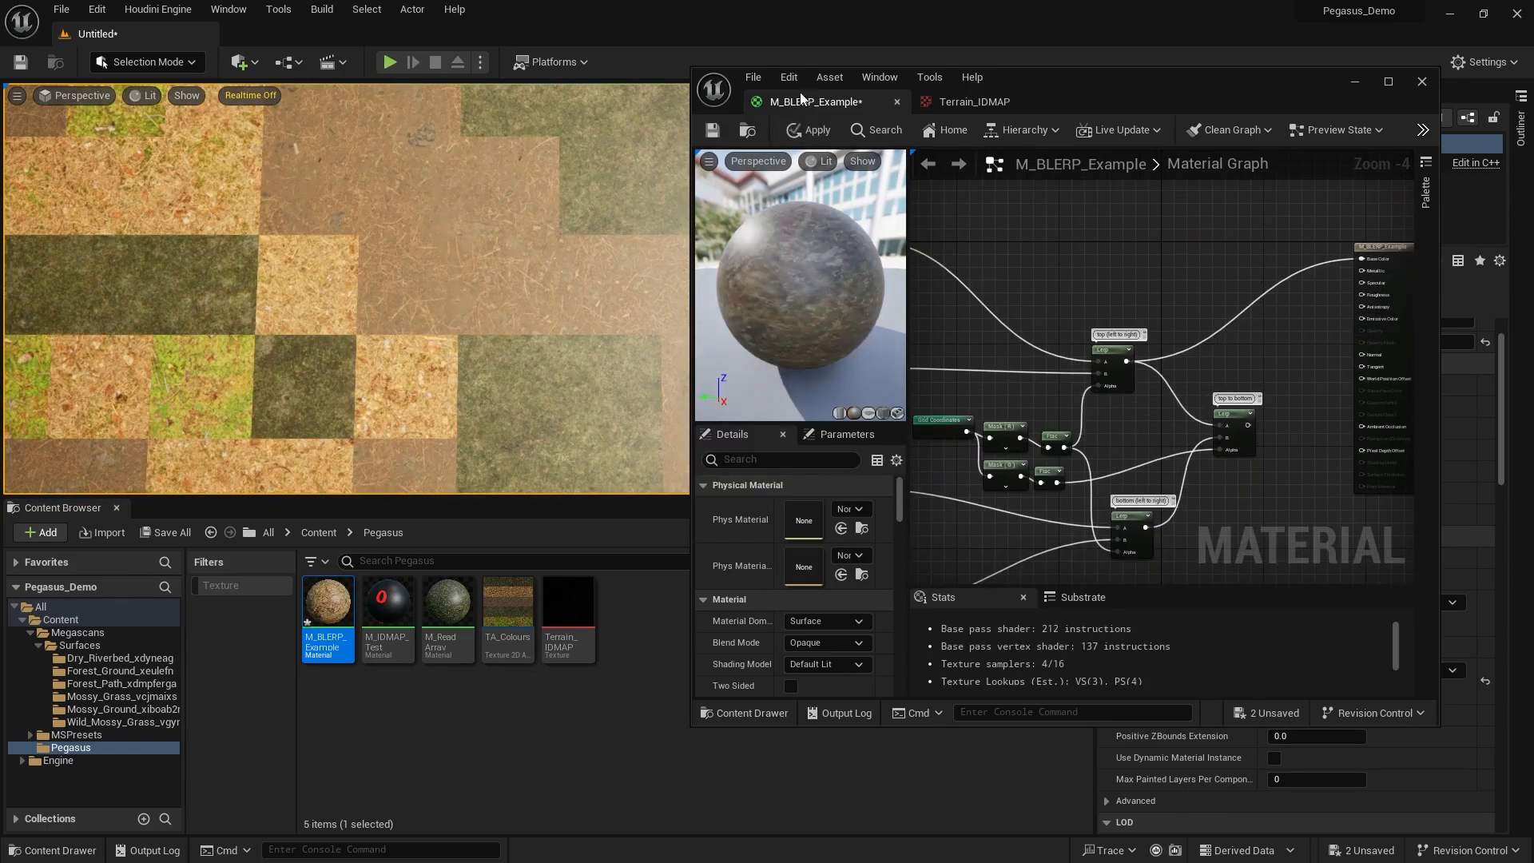
click(809, 130)
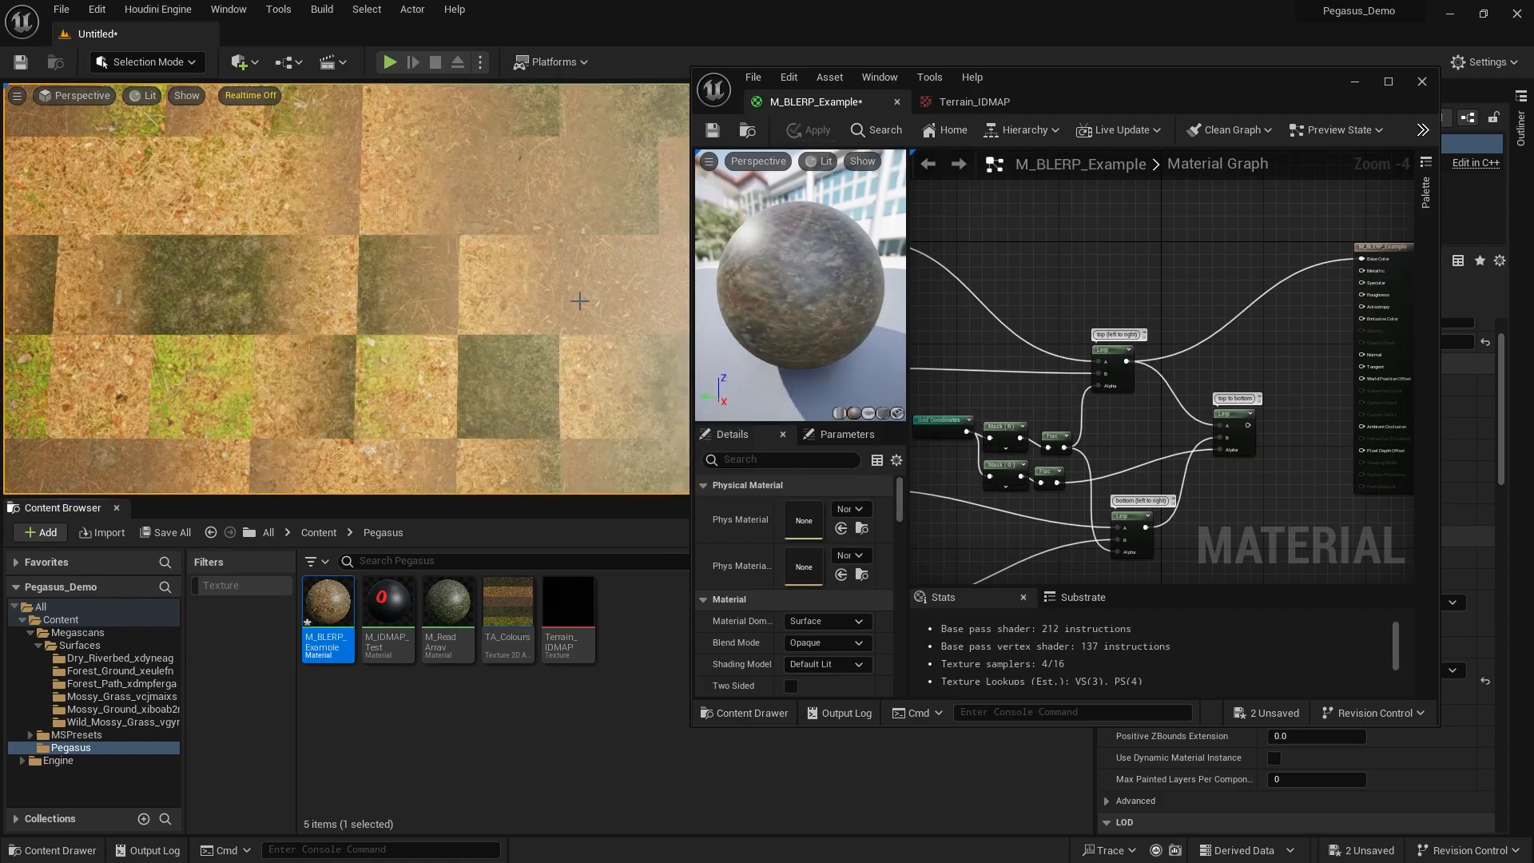
Compare the Top Left texture sample on Base Color with the "top (left to right)" Lerp output again.
right_drag(996, 301, 1074, 352)
drag(942, 294, 1300, 309)
click(805, 131)
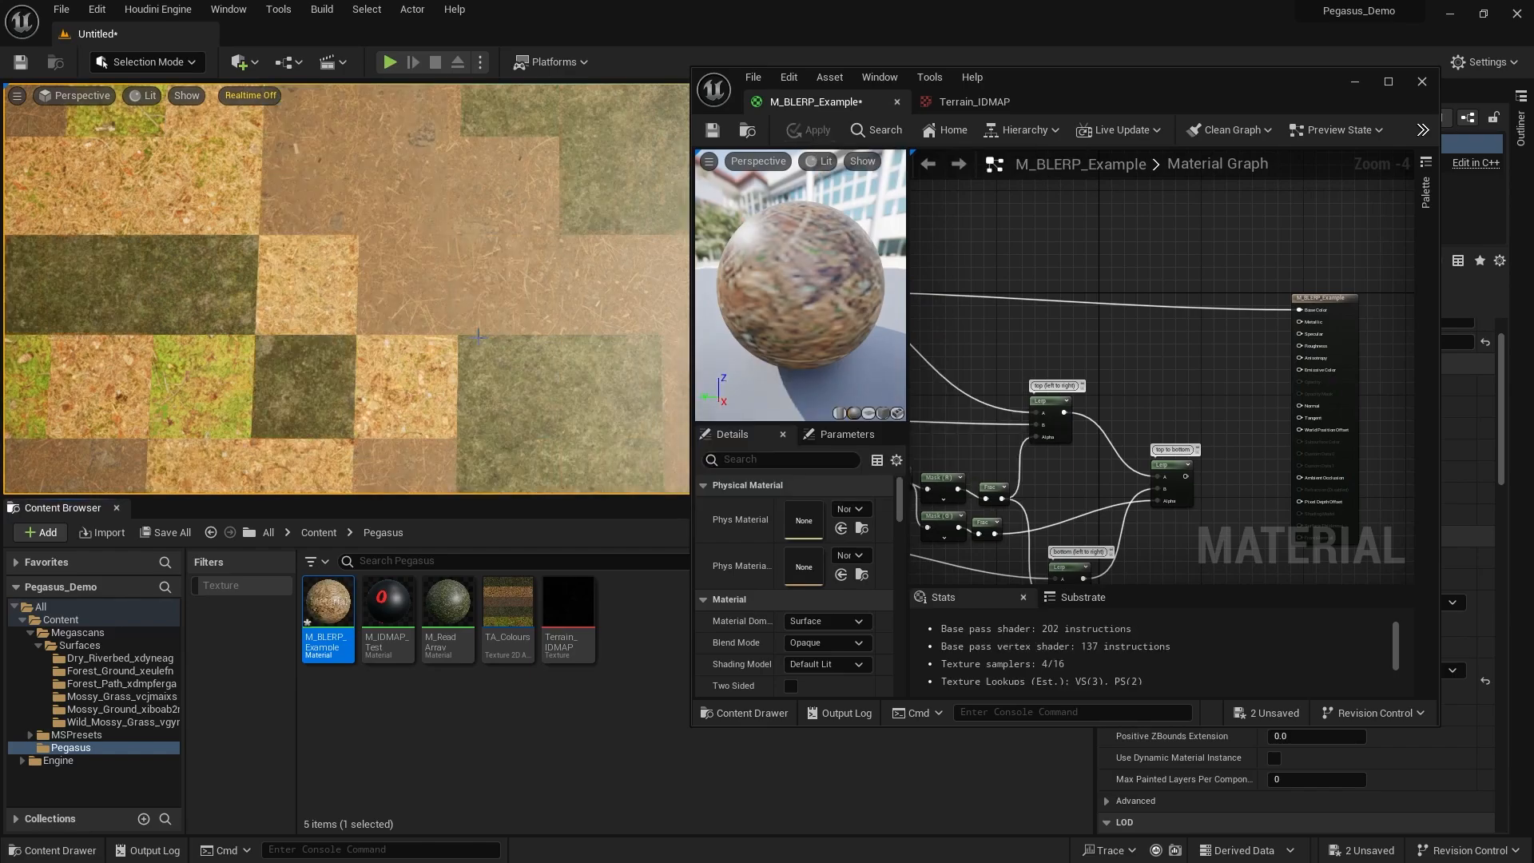
drag(1064, 413, 1307, 313)
click(805, 131)
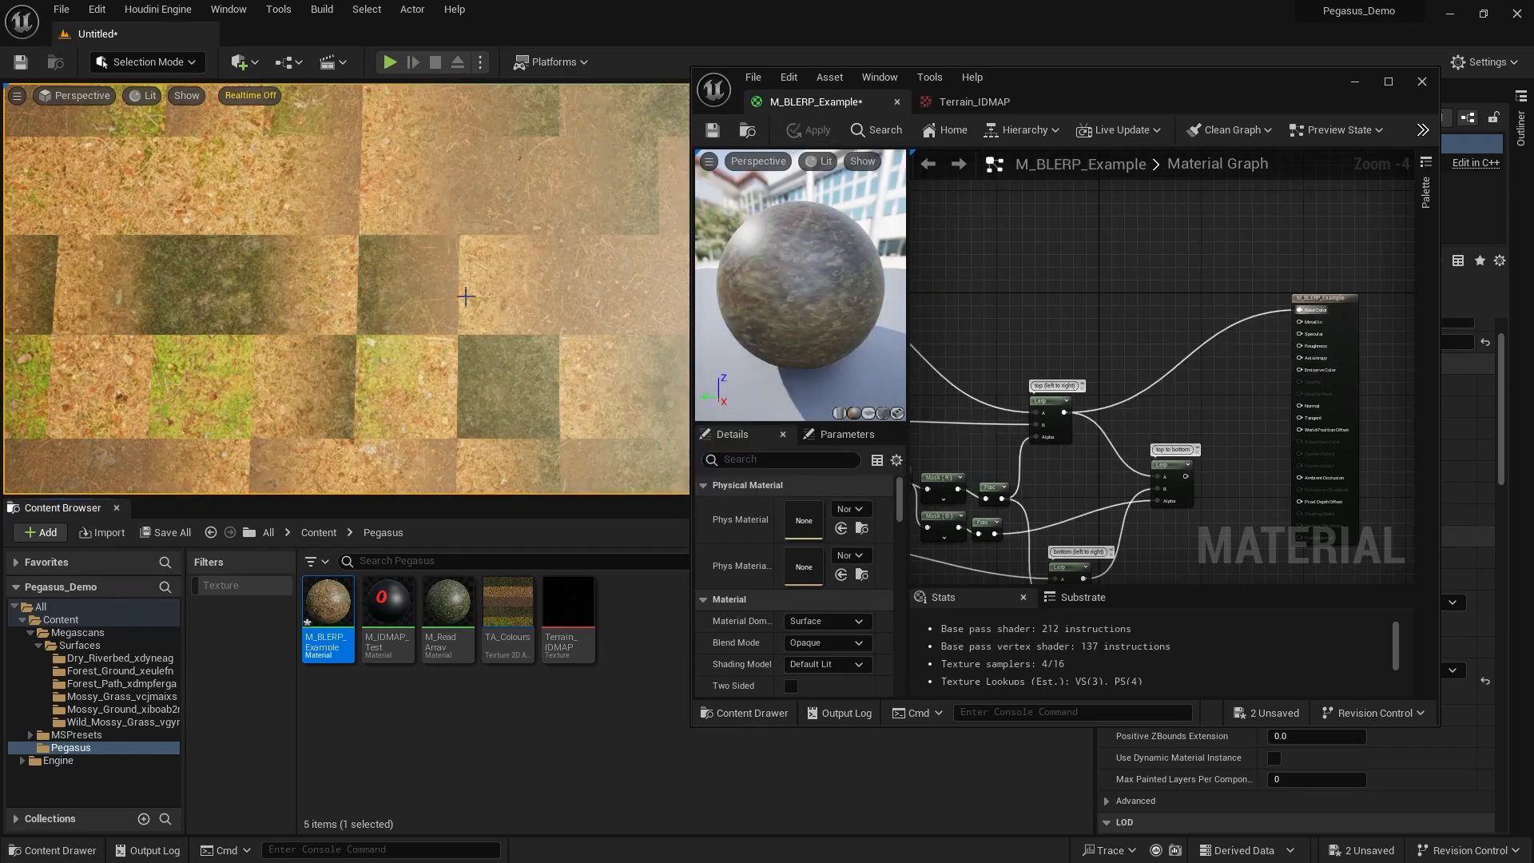
Switch Base Color once more to the Top Left texture sample and back to the "top (left to right)" Lerp, applying both.
right_drag(869, 328, 895, 332)
right_drag(968, 291, 1027, 298)
right_drag(929, 315, 1032, 337)
drag(966, 321, 1324, 340)
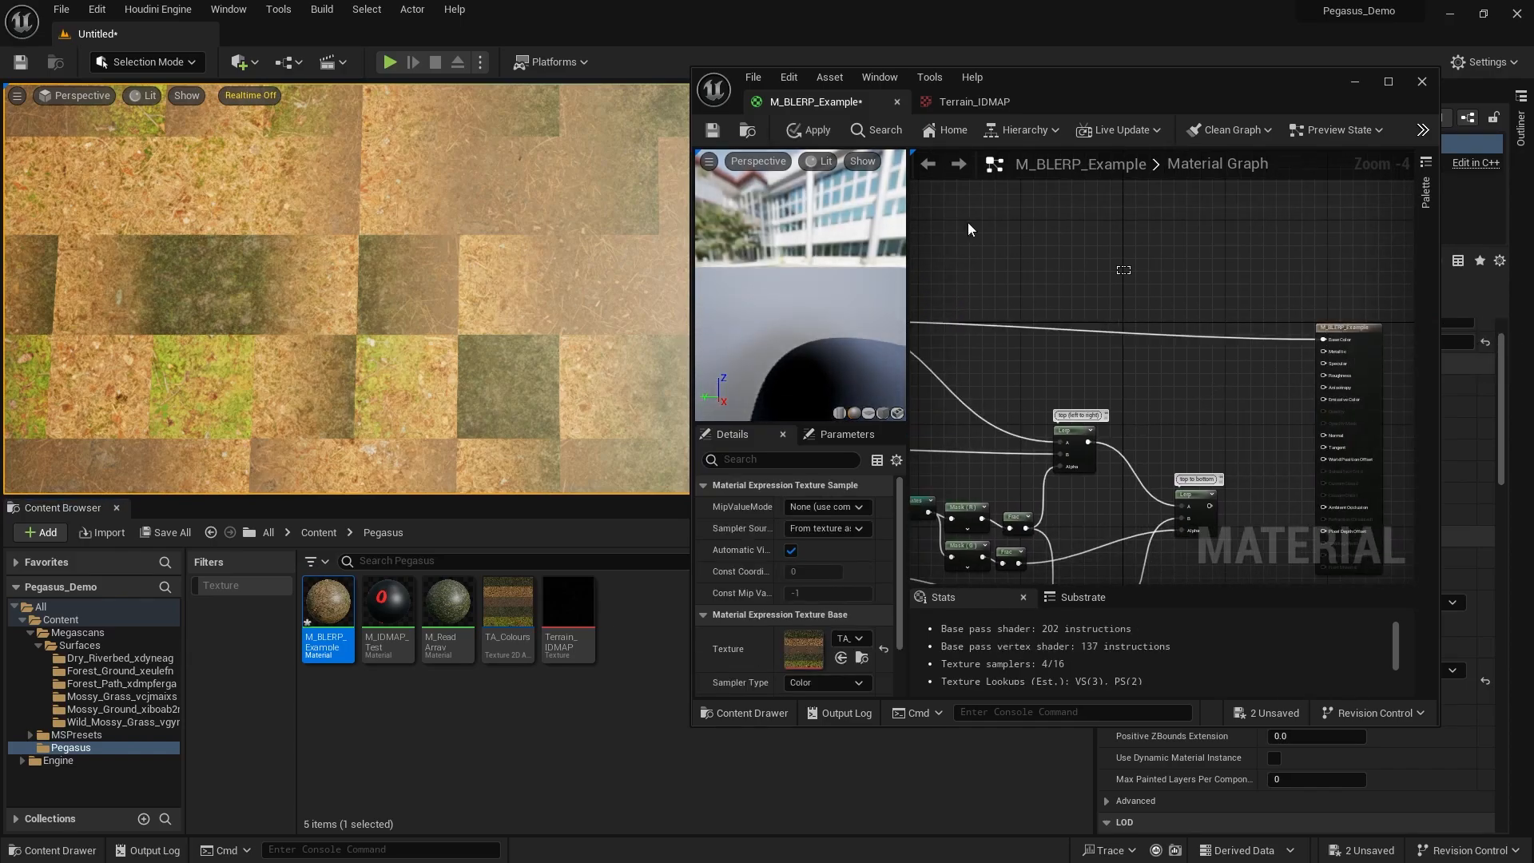
click(807, 130)
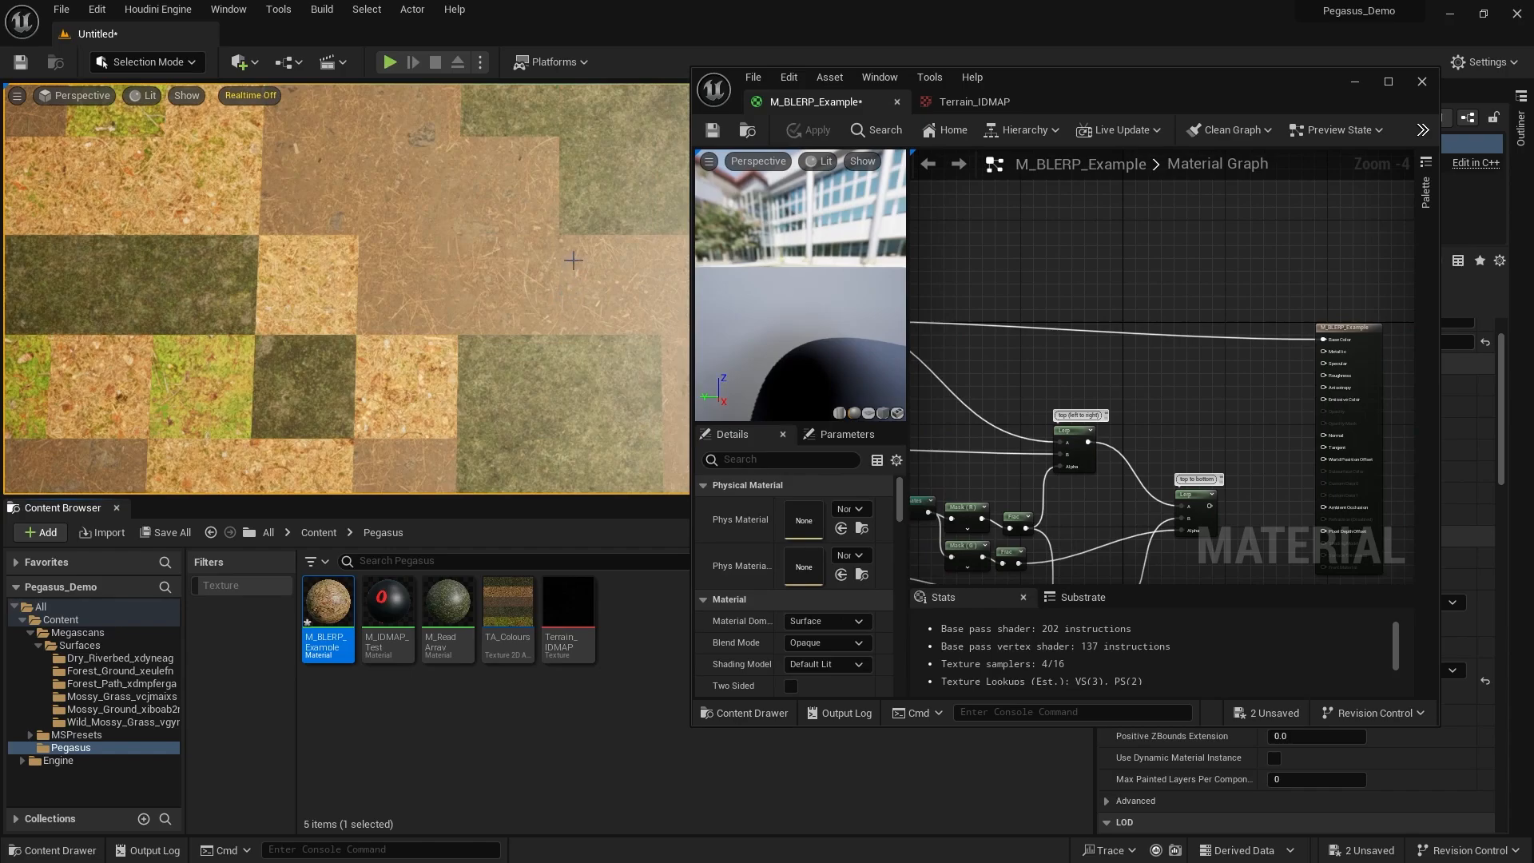
right_drag(1065, 411, 1084, 401)
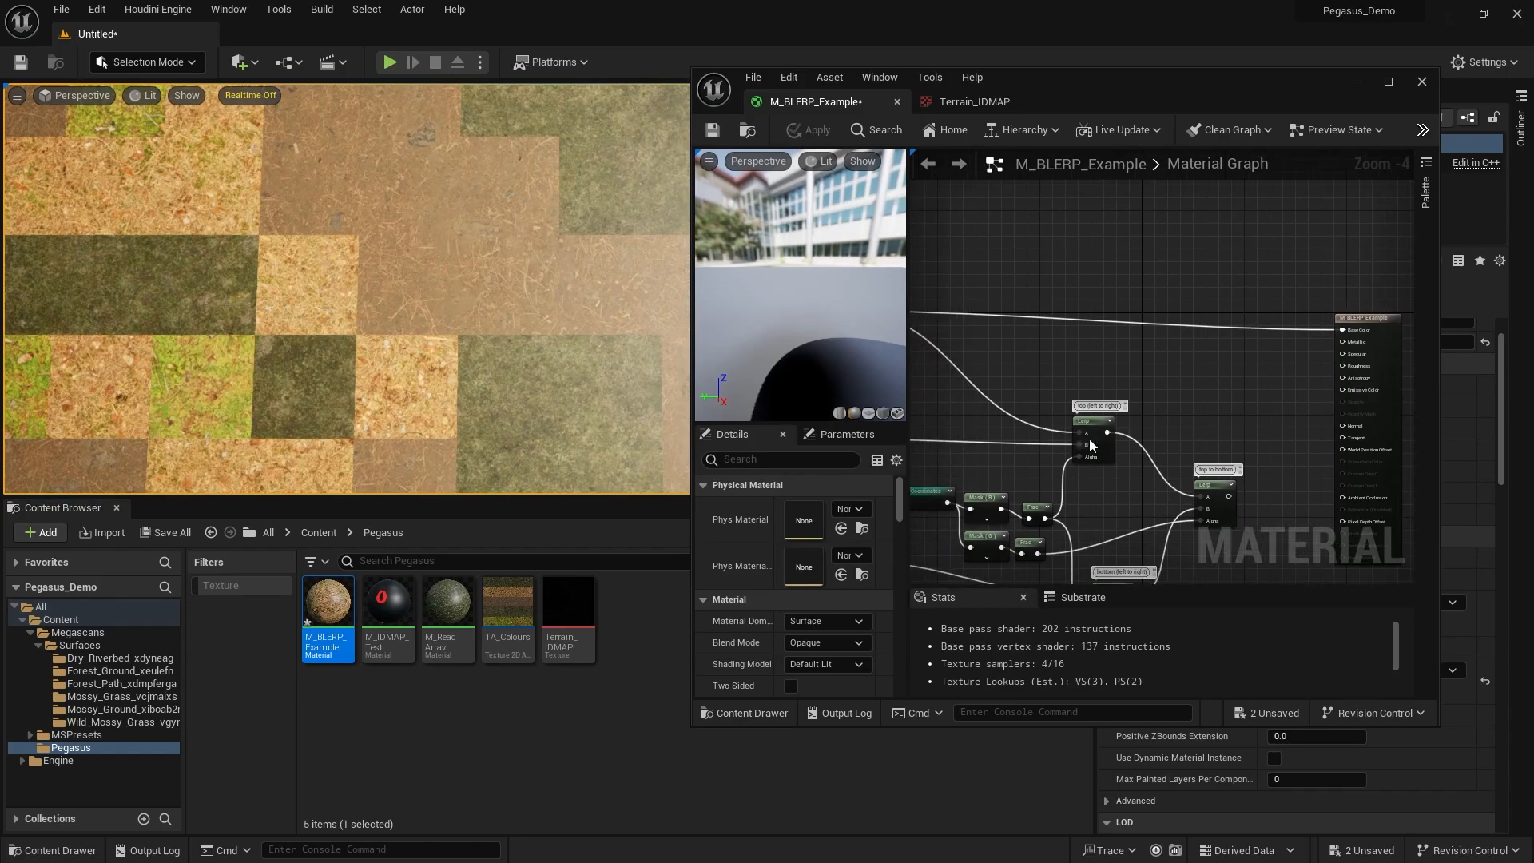
drag(1107, 432, 1105, 431)
drag(1349, 342, 1345, 330)
click(808, 130)
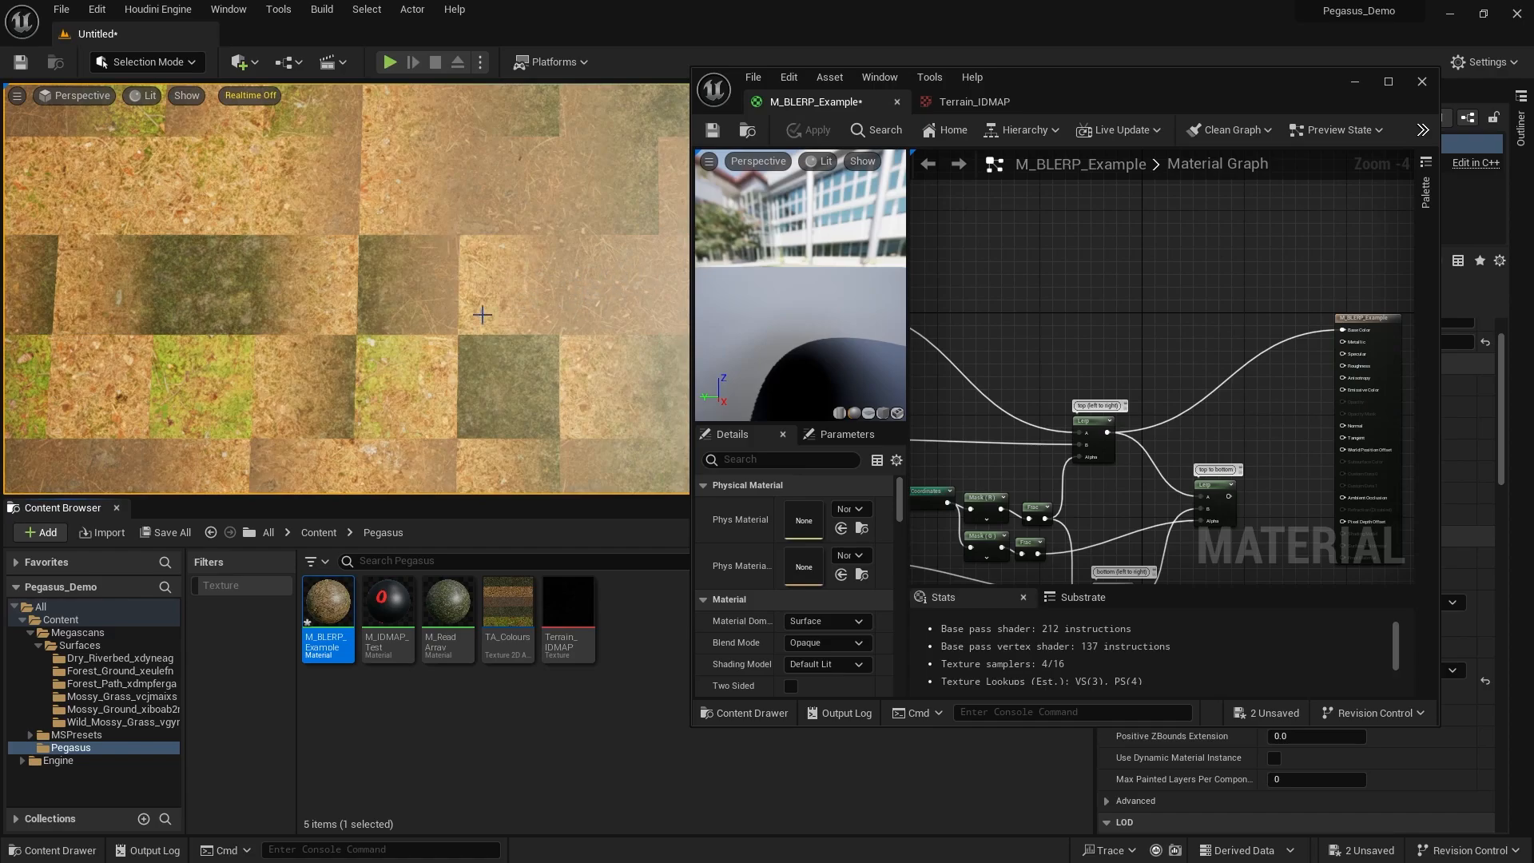
Try inverting the "top (left to right)" Lerp's Alpha with a OneMinus node after the red-channel Frac, and apply the material.
scroll(1057, 362, down, 2)
right_drag(1058, 361, 1087, 334)
scroll(1063, 338, up, 4)
scroll(1170, 351, up, 2)
right_click(1167, 357)
text(1-)
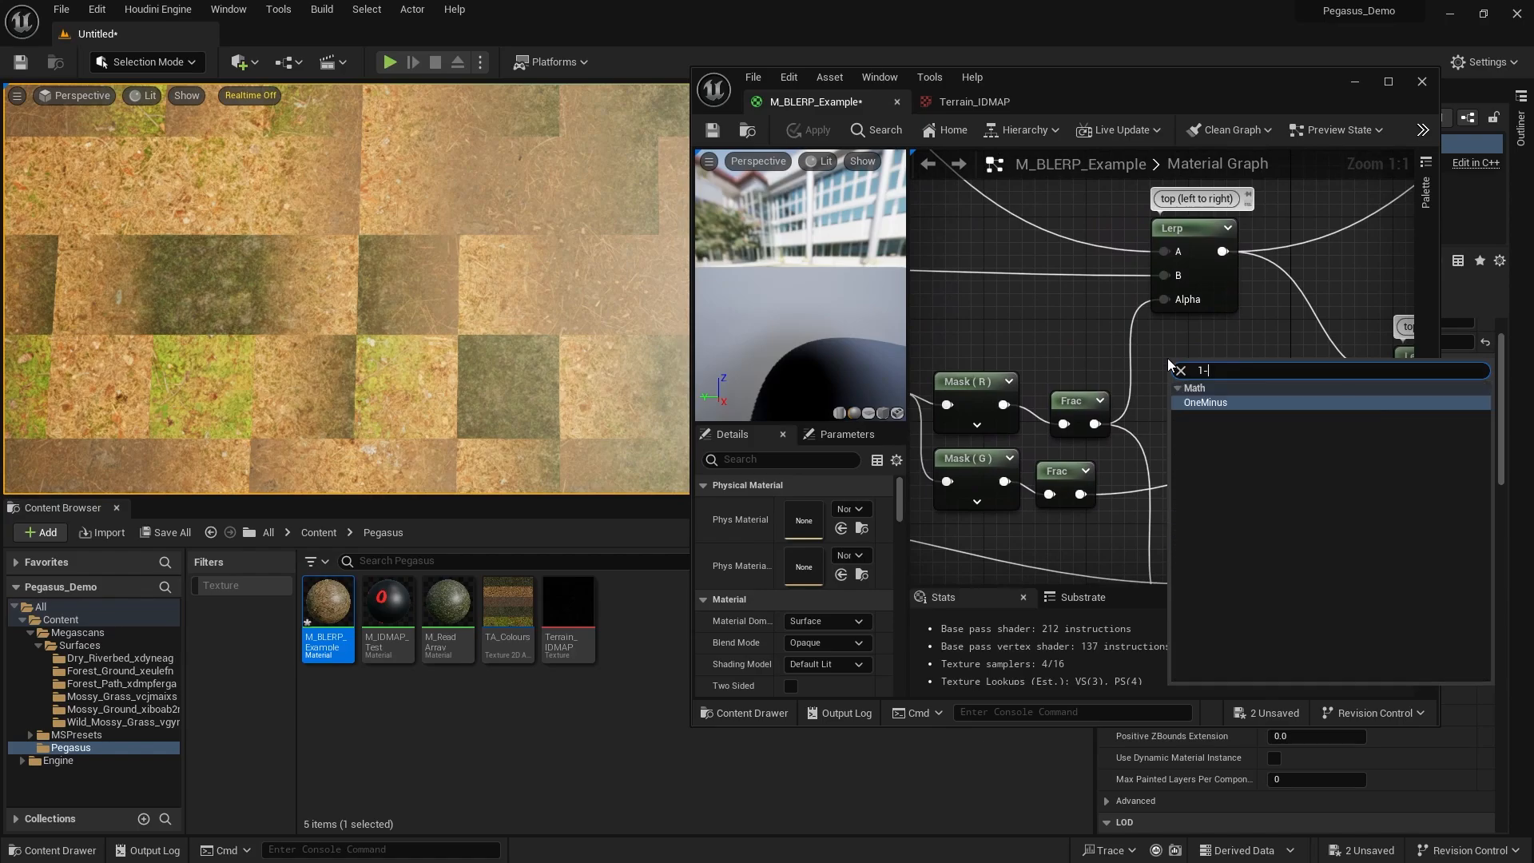
key(Return)
drag(1094, 424, 1182, 391)
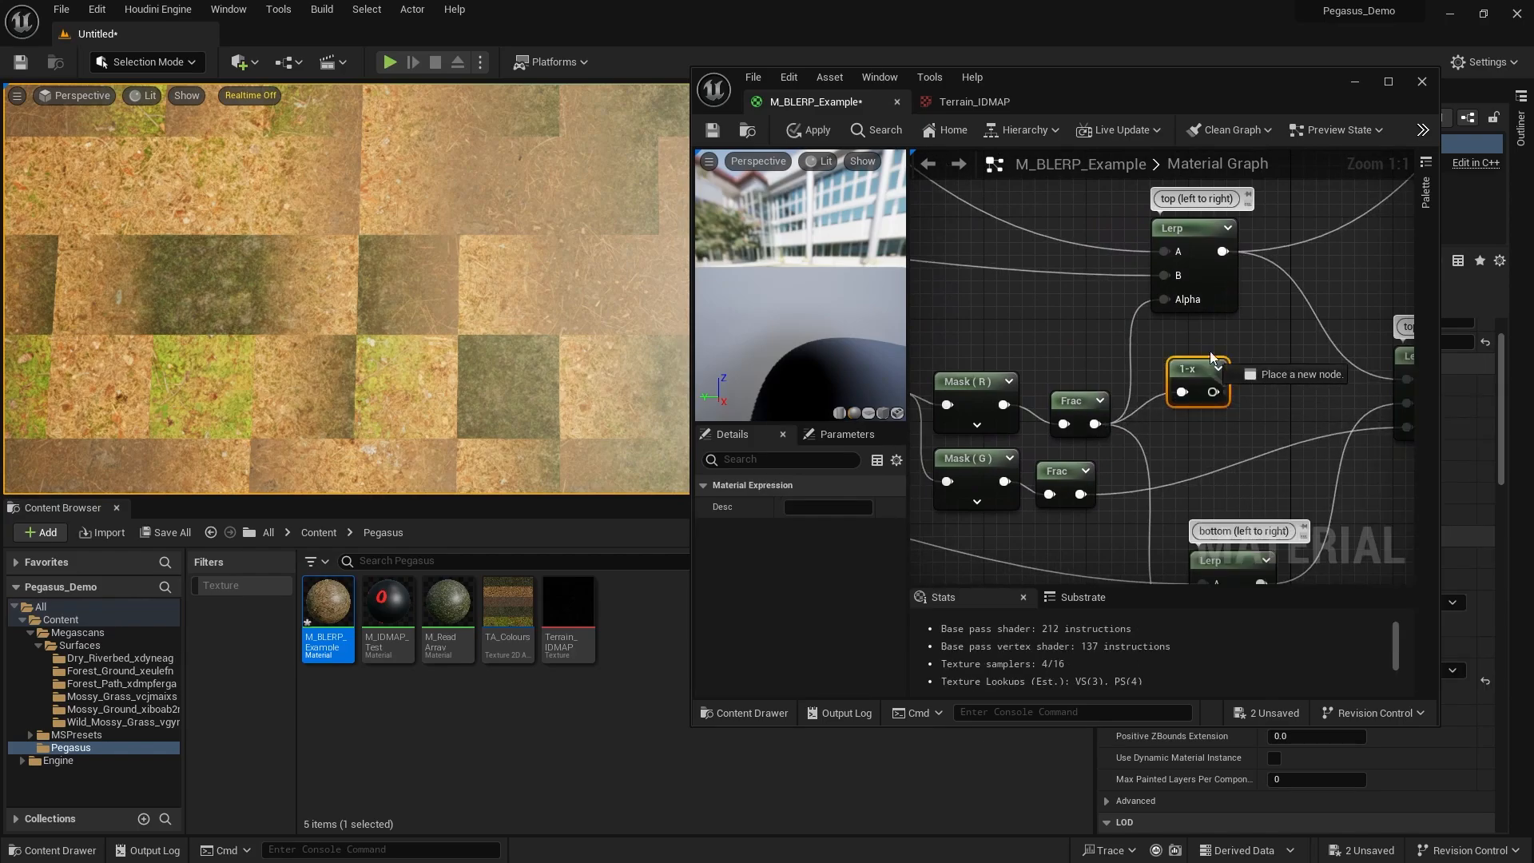
drag(1198, 299, 1166, 299)
click(811, 129)
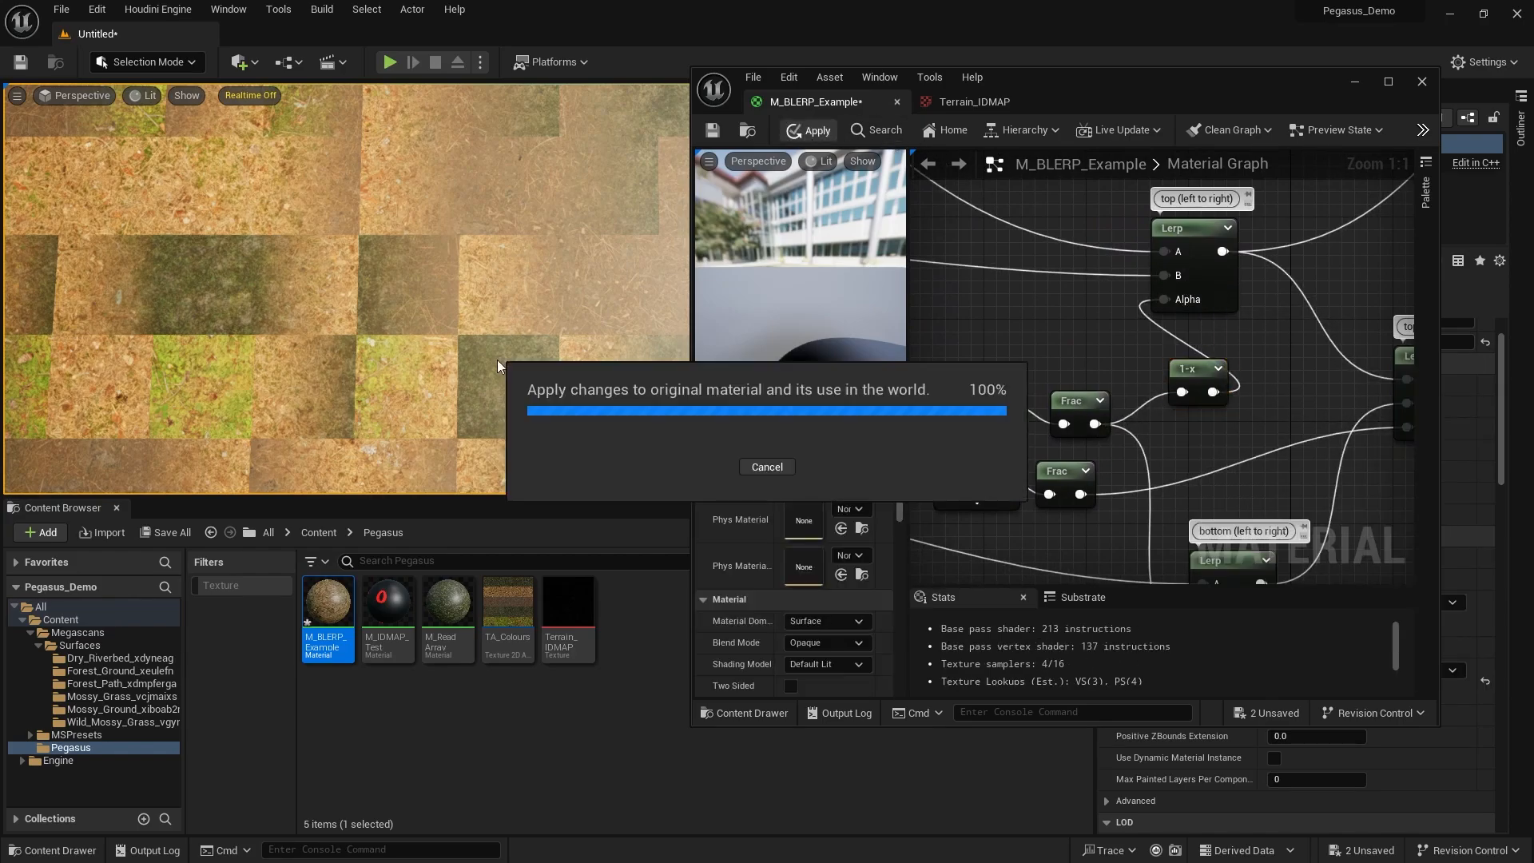
Compare the Top Left texture sample on Base Color with the "top (left to right)" Lerp using the inverted Alpha.
right_drag(1284, 319, 1081, 366)
scroll(1081, 365, down, 1)
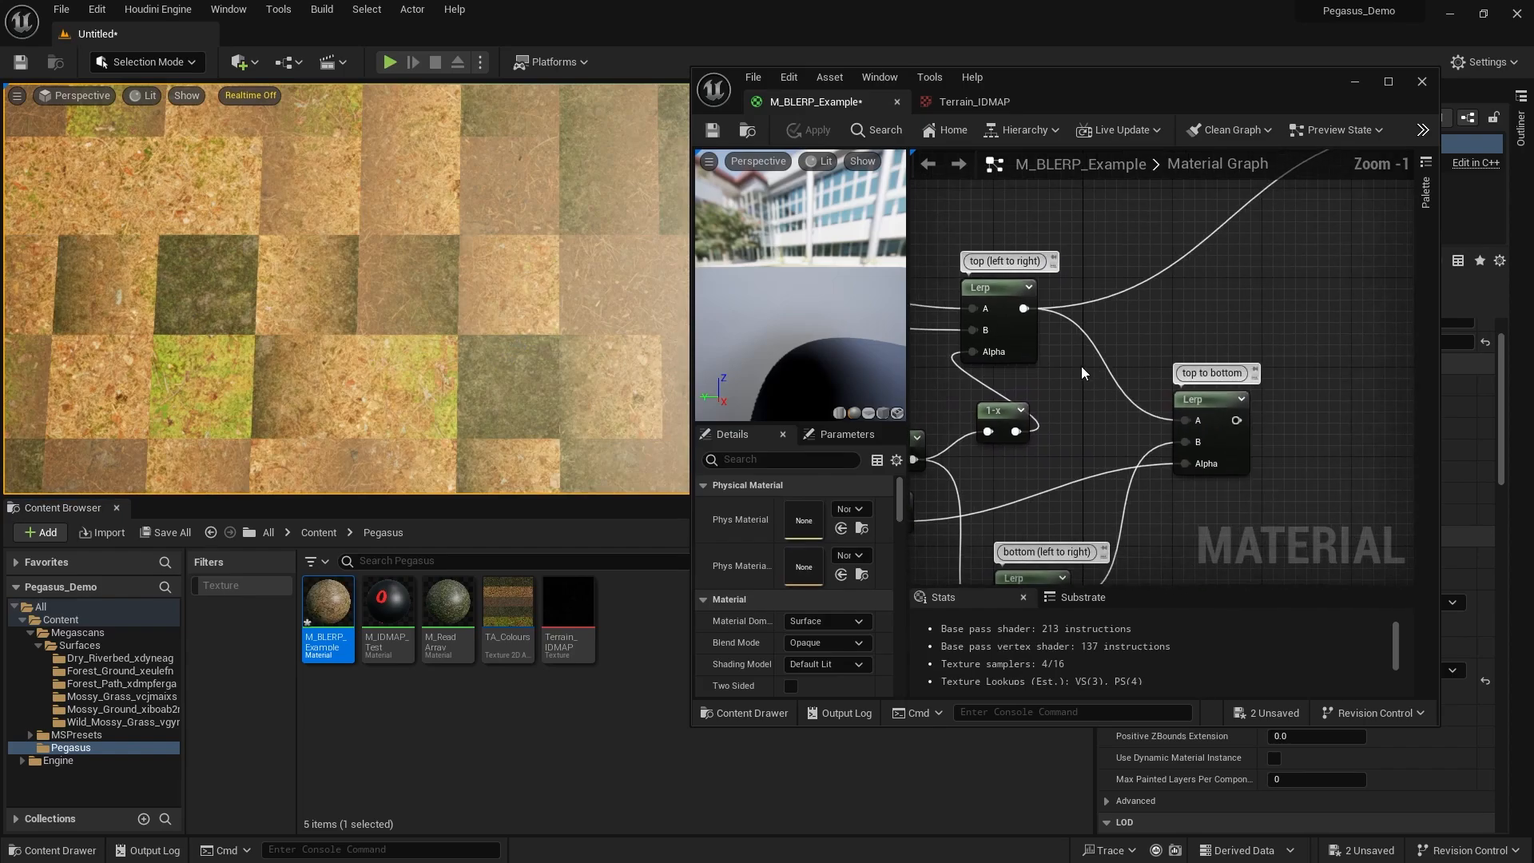
right_drag(1101, 289, 1111, 336)
scroll(1089, 338, down, 3)
right_drag(919, 310, 997, 302)
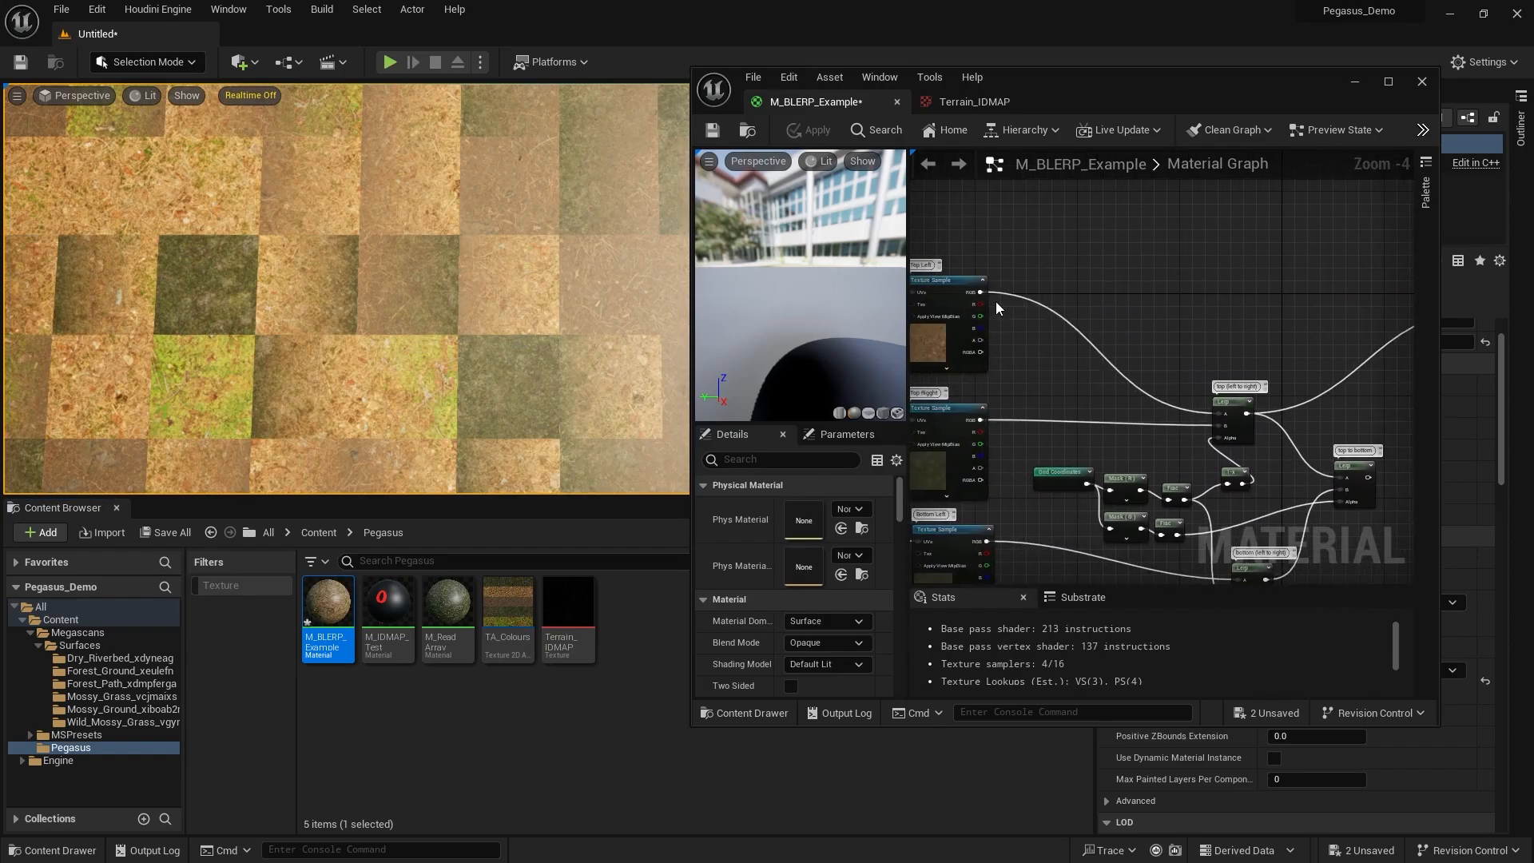
drag(1234, 290, 977, 293)
click(1160, 260)
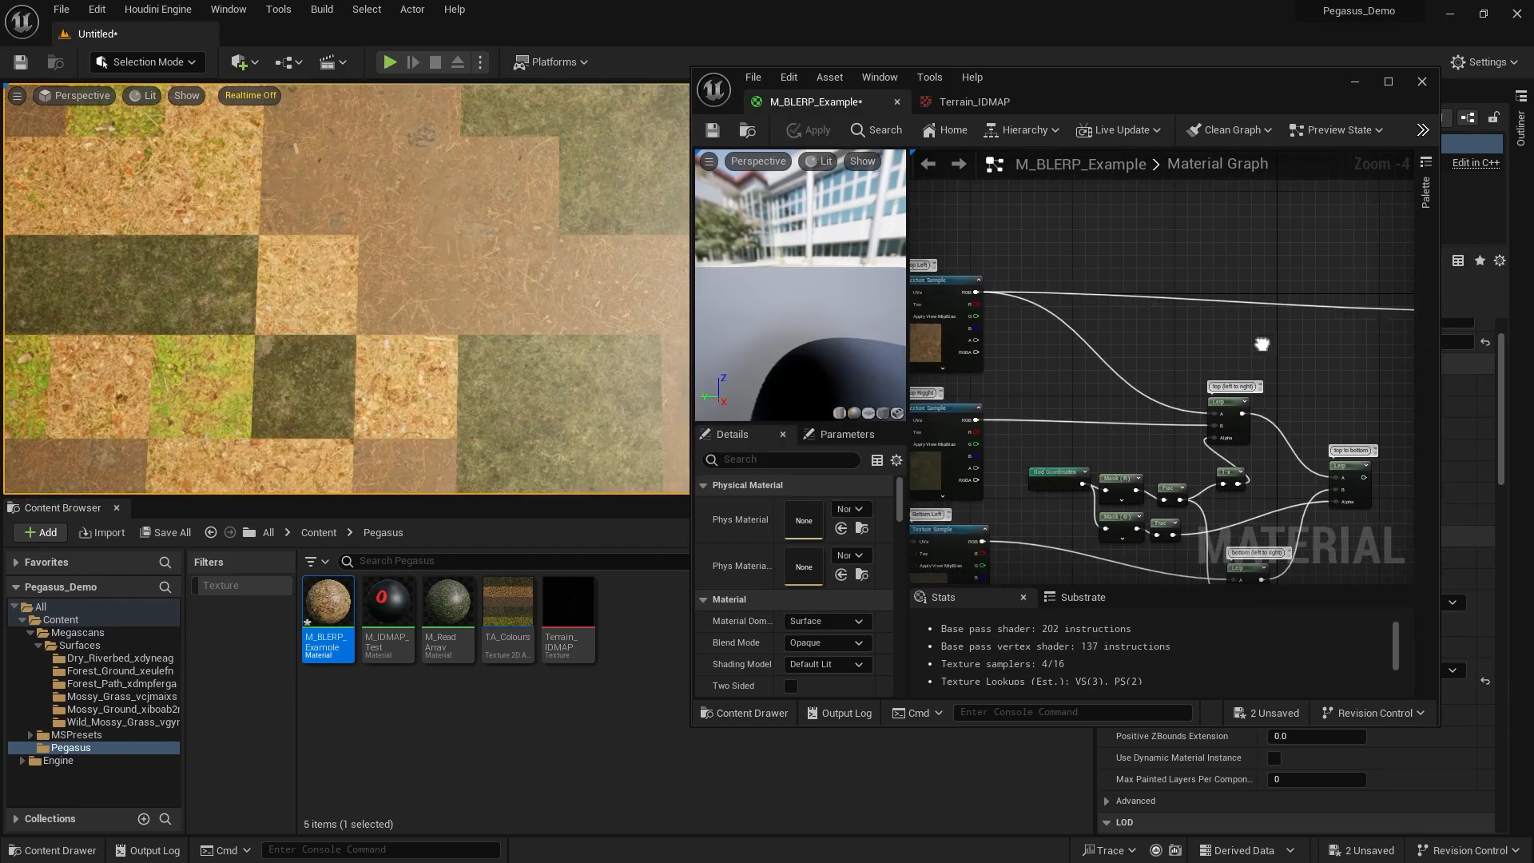
right_drag(1249, 412, 1020, 381)
drag(1019, 382, 1253, 282)
click(811, 129)
Remove the OneMinus node and reconnect the red-channel Frac directly to the "top (left to right)" Lerp's Alpha.
right_drag(1043, 327, 1162, 386)
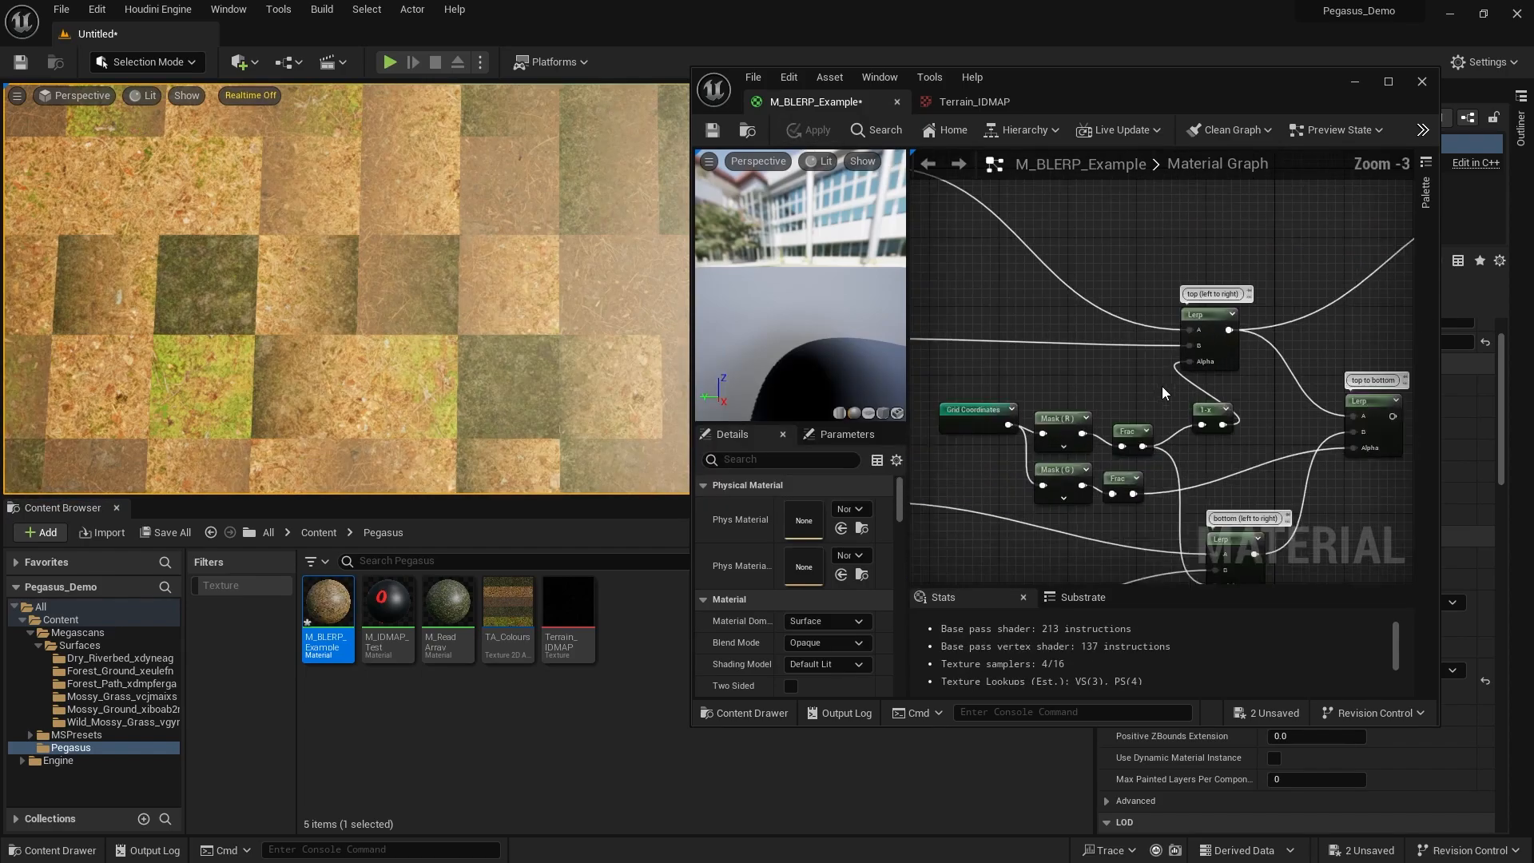
scroll(1161, 386, up, 2)
click(1202, 431)
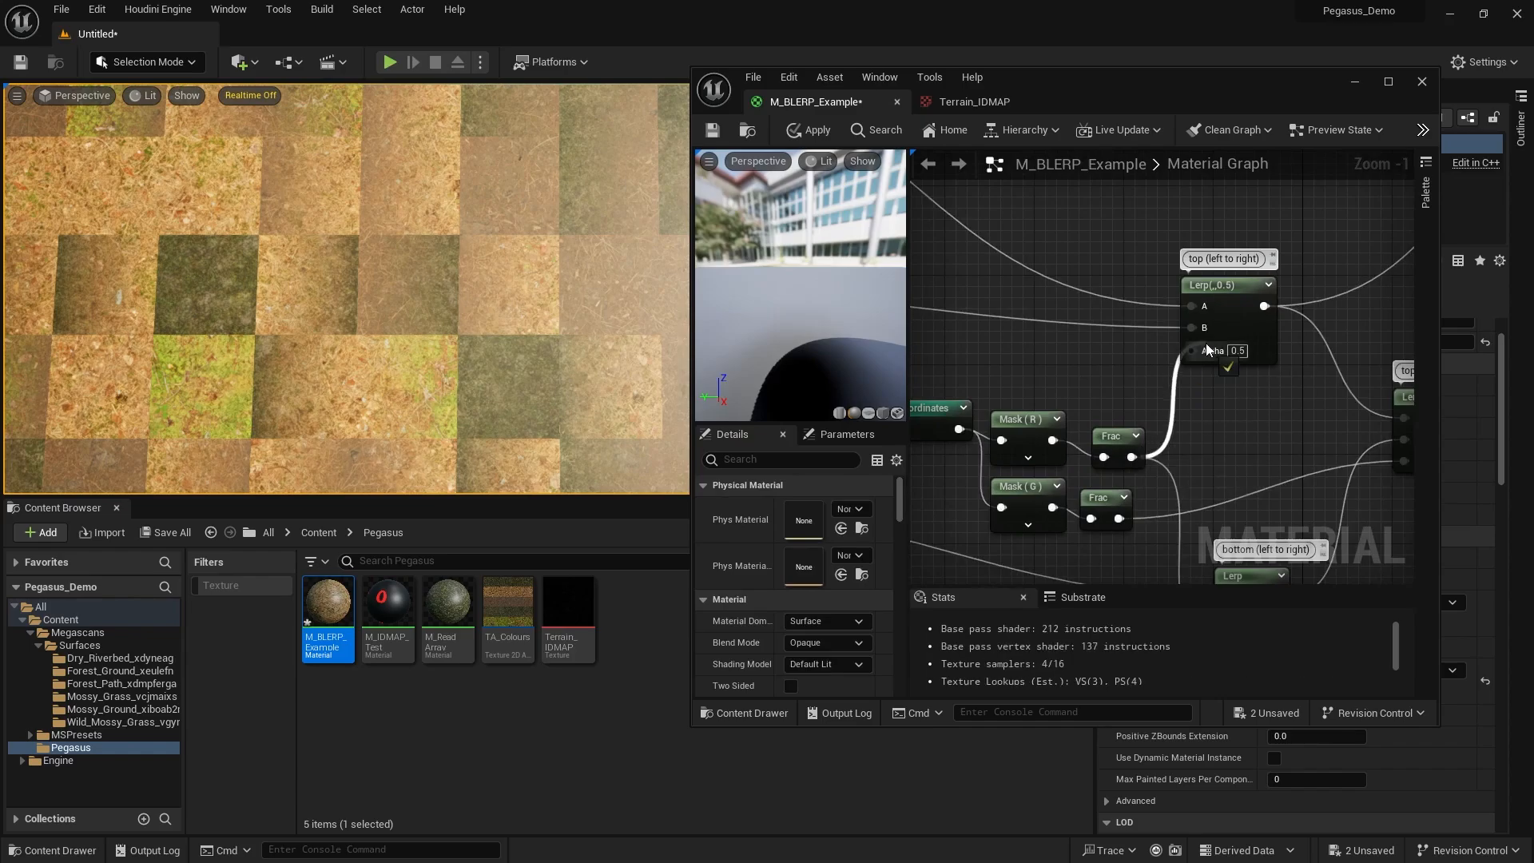
Set the top-left lookup's offset vector to X -0.5 and Y 0.5.
scroll(1207, 343, down, 5)
scroll(1102, 301, up, 3)
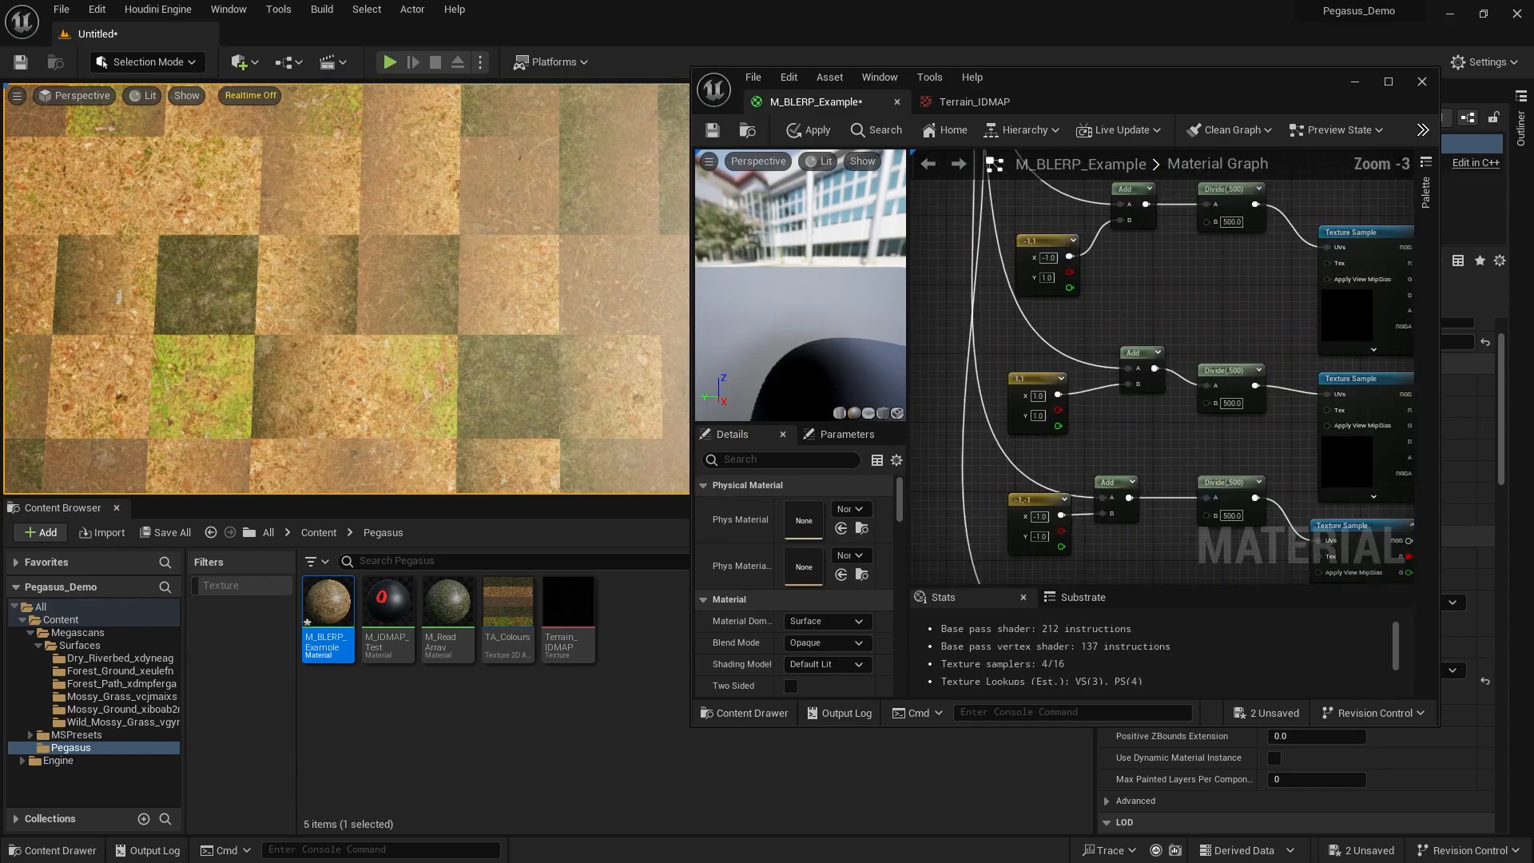
click(1085, 255)
scroll(1121, 314, up, 3)
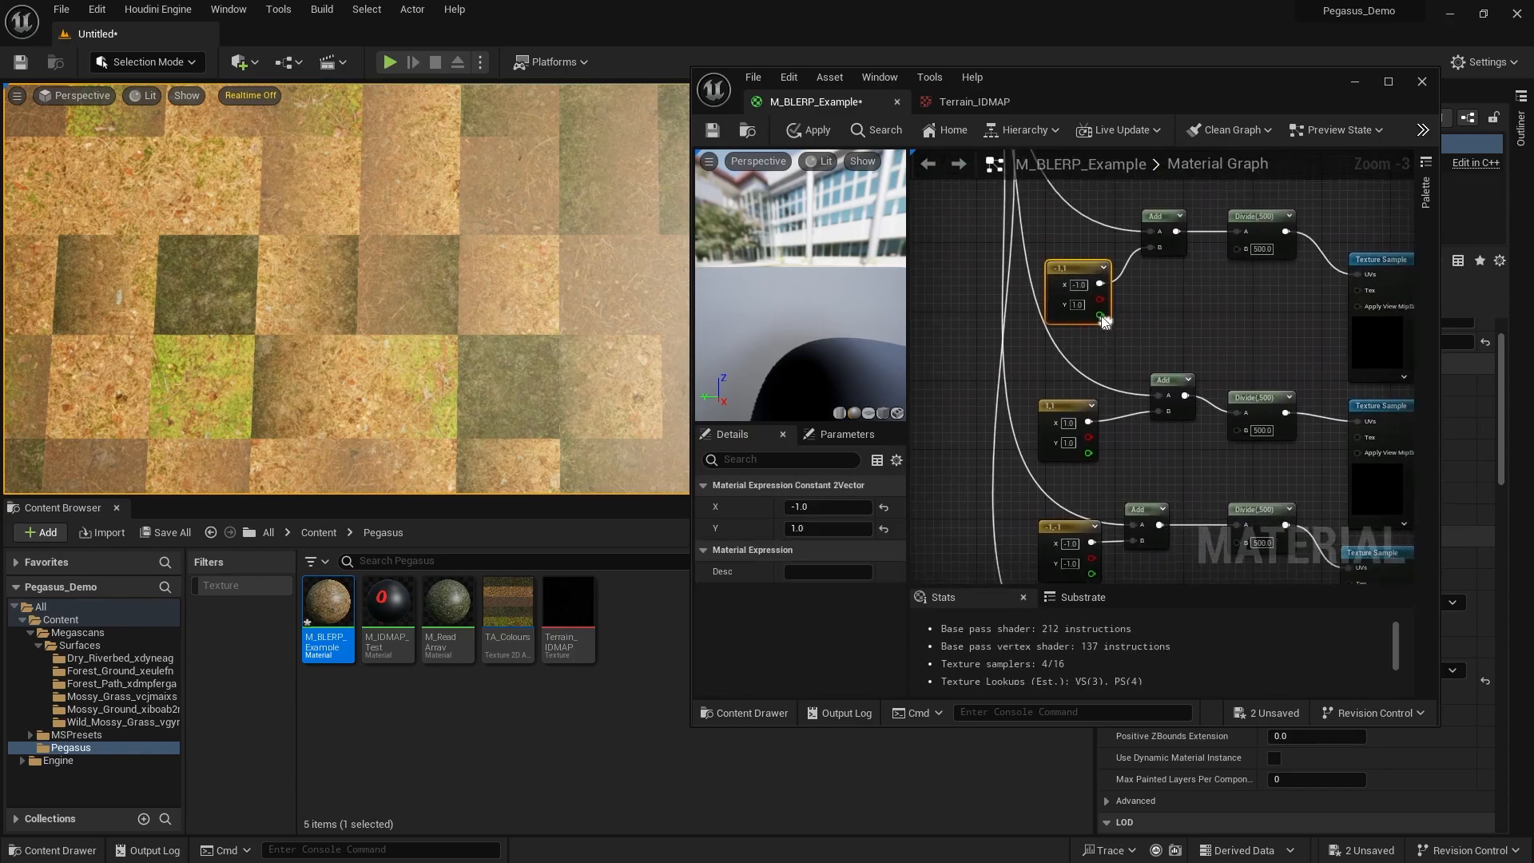
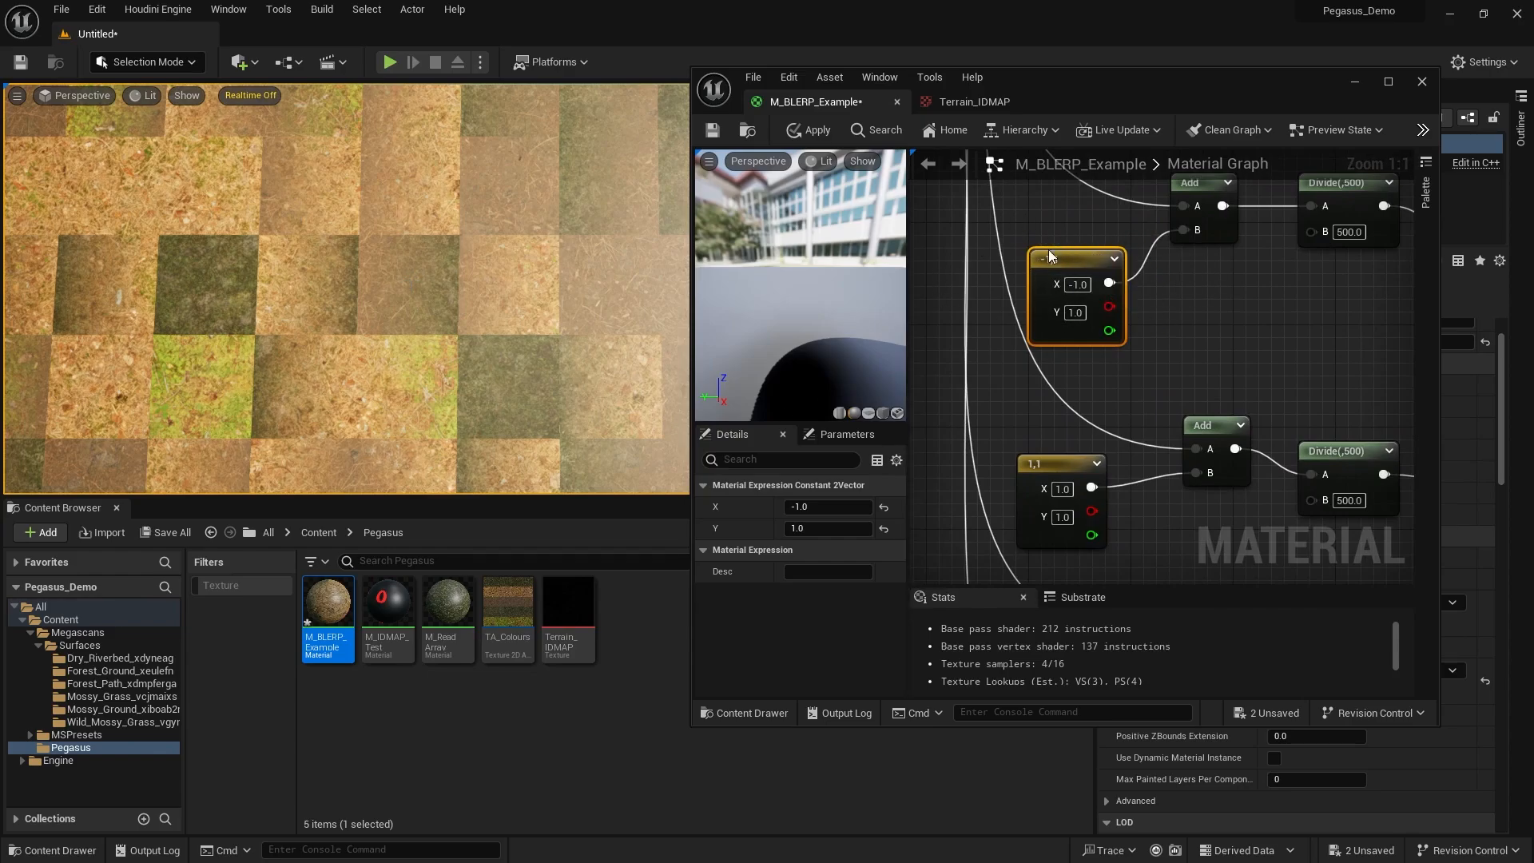
click(844, 508)
text(-0.5)
key(Return)
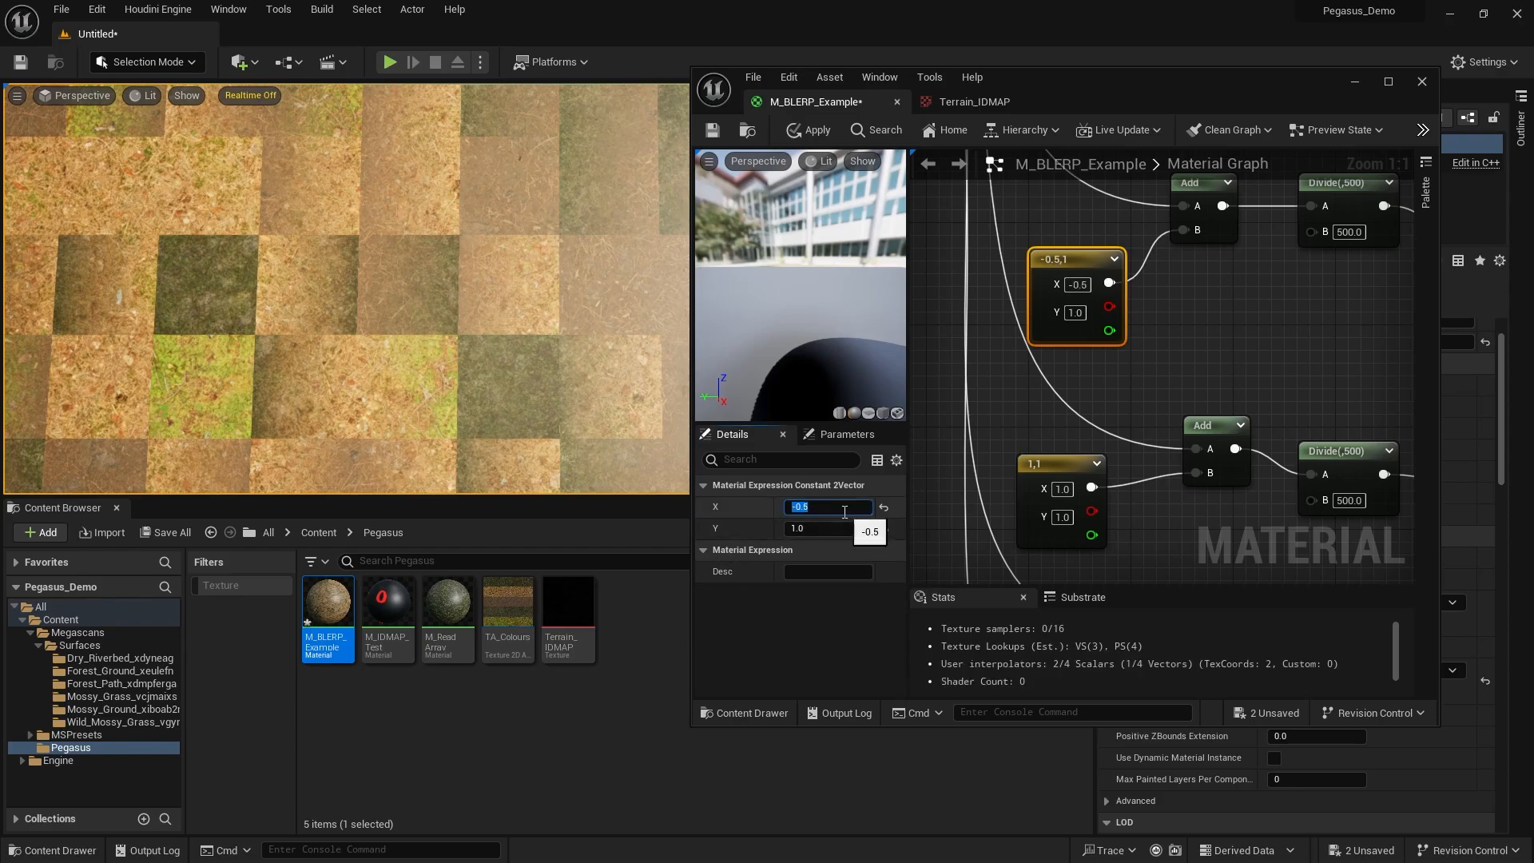
click(836, 530)
text(0.5)
click(1213, 336)
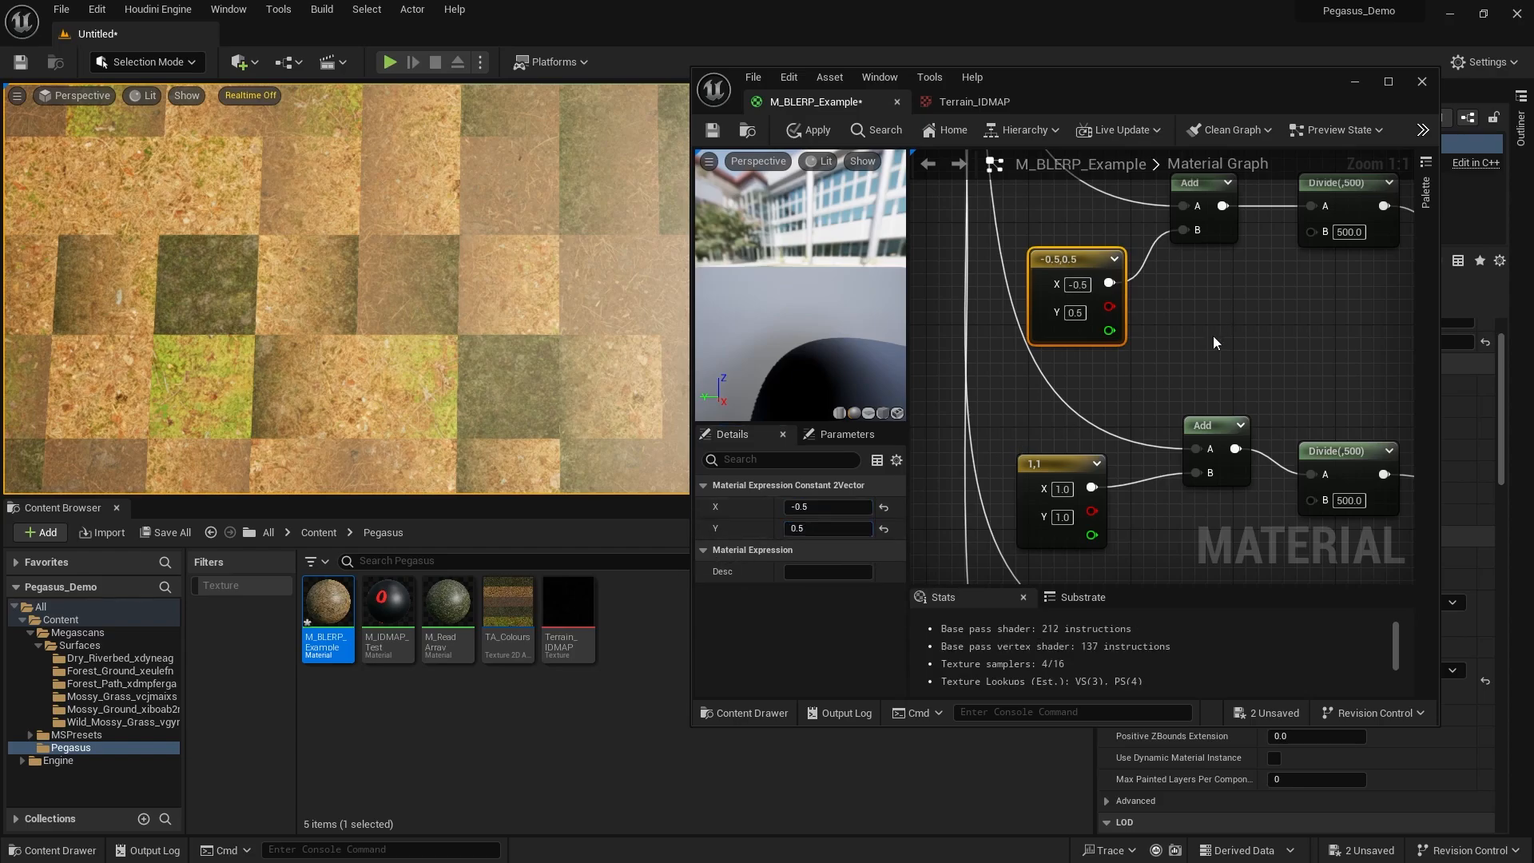
Set the top-right lookup's offset vector to X 0.5 and Y 0.5.
right_drag(1212, 335, 1233, 261)
drag(1154, 322, 1053, 414)
click(832, 508)
text(-)
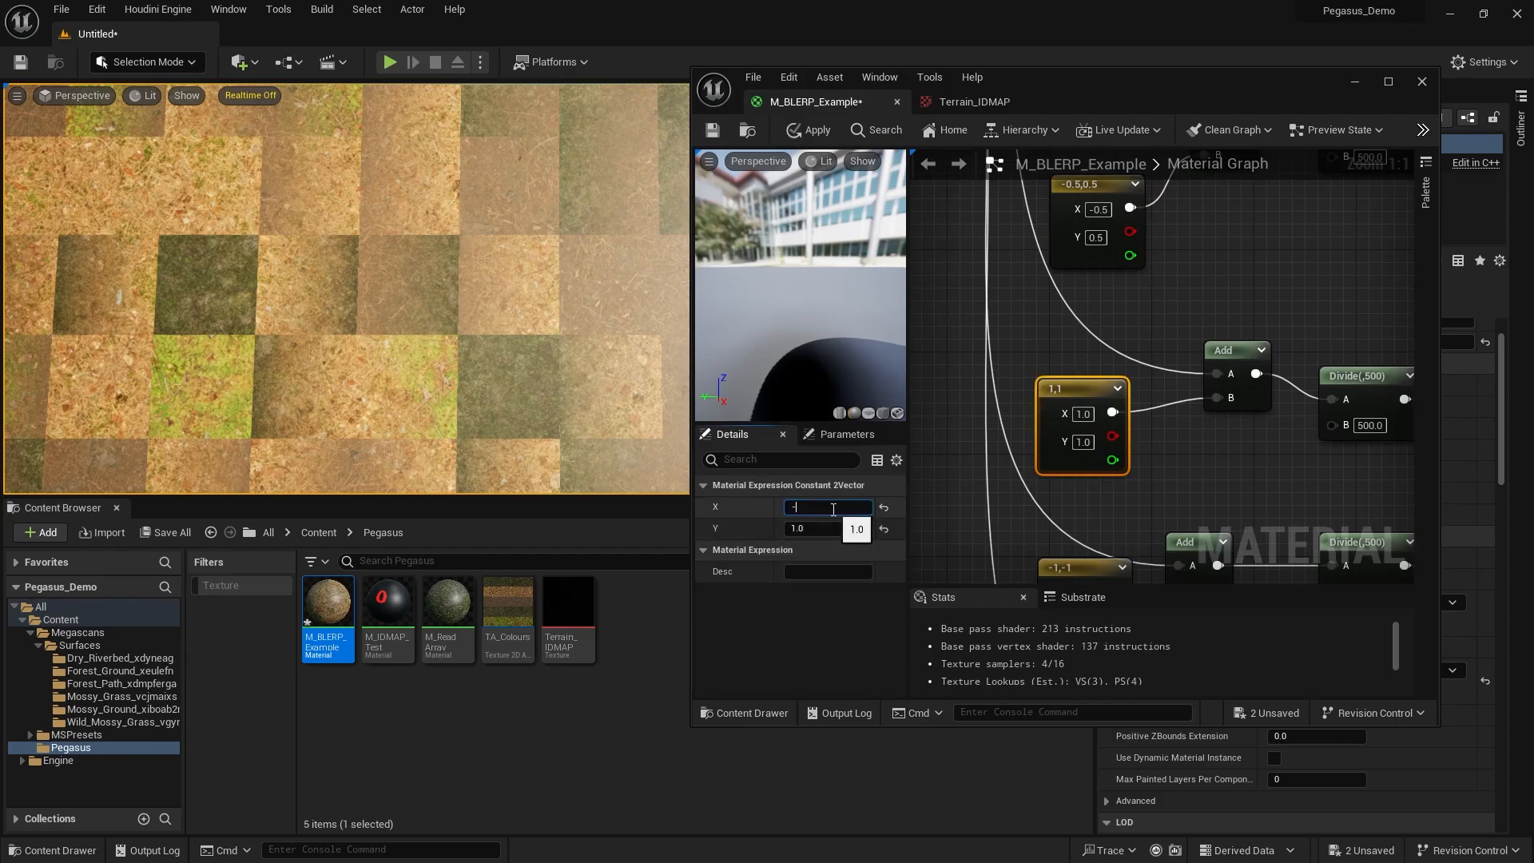
text(0.5)
key(Return)
text(0.5)
key(Return)
click(835, 529)
text(0.5)
click(1207, 481)
Set the bottom-left lookup's offset vector to X -0.5 and Y -0.5.
right_drag(1206, 482, 1232, 349)
drag(1172, 397, 1085, 478)
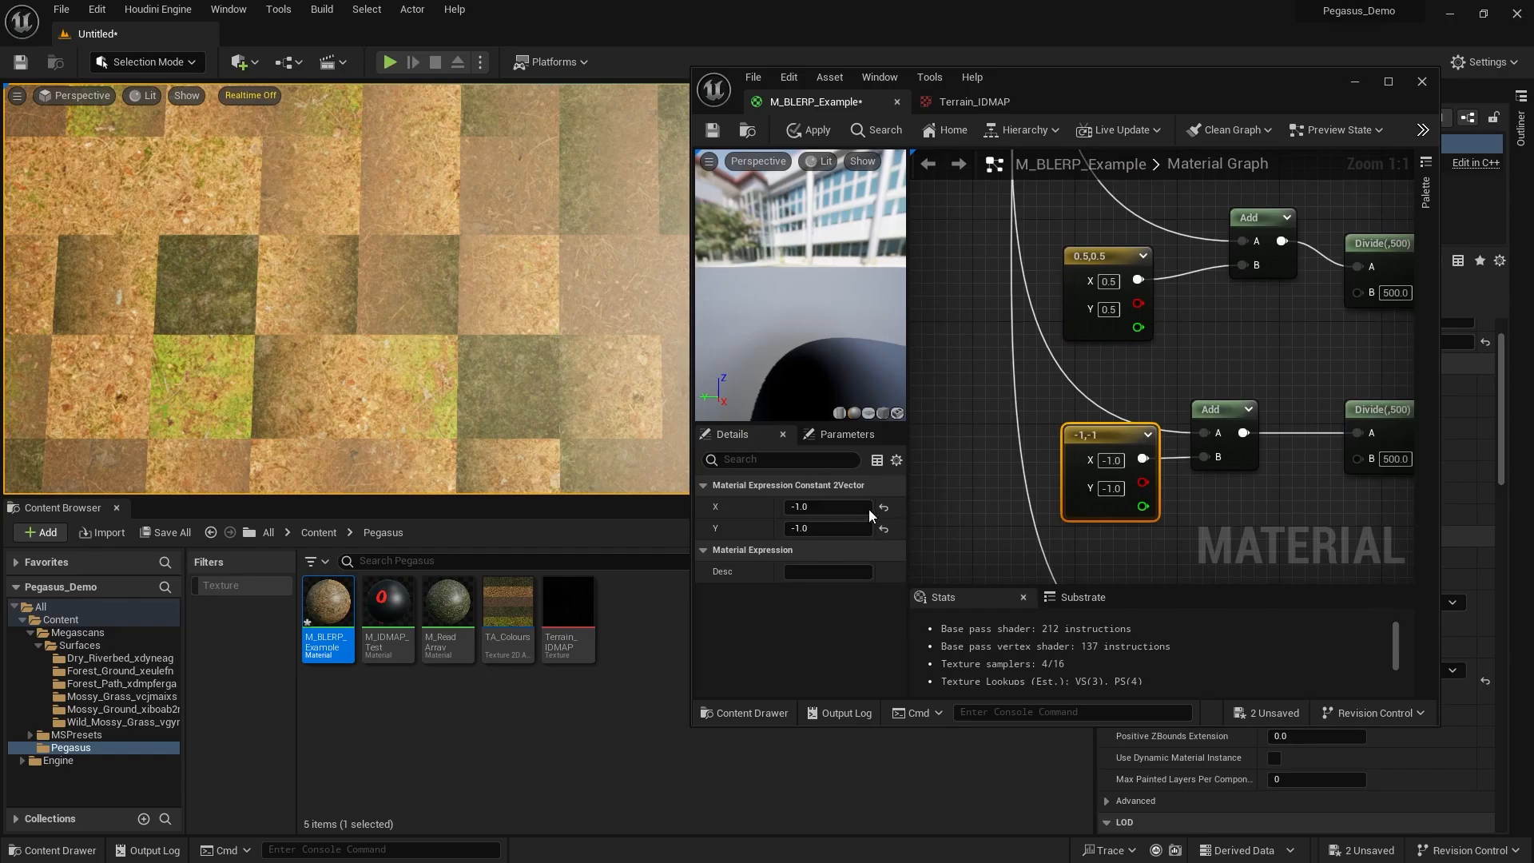
click(814, 505)
click(804, 527)
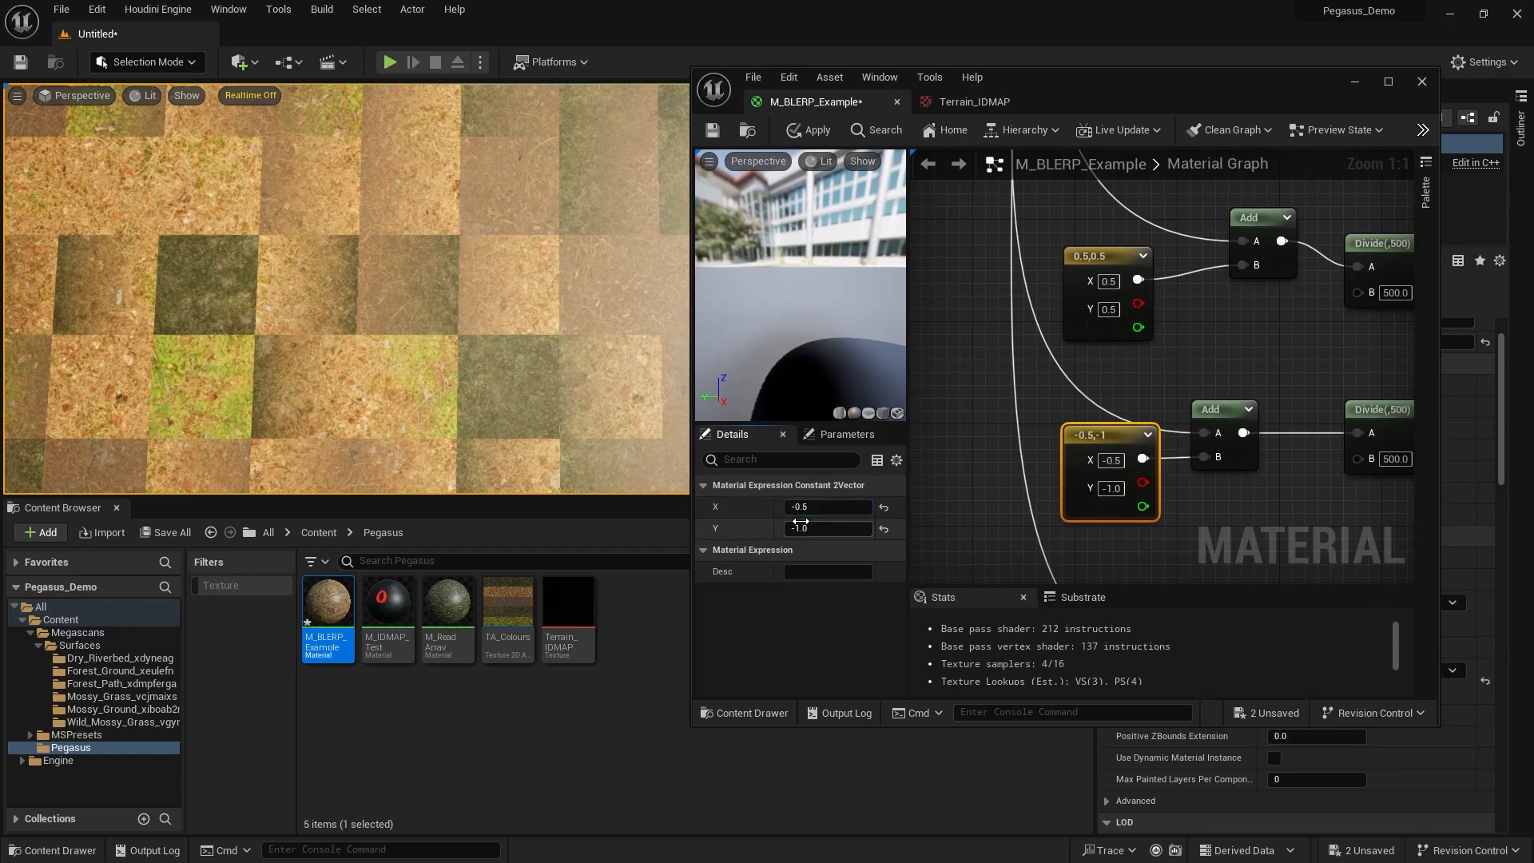
text(-0.5)
click(1027, 433)
Set the bottom-right lookup's offset vector to X 0.5 and Y -0.5.
right_drag(1028, 433, 1048, 250)
click(1118, 507)
click(815, 505)
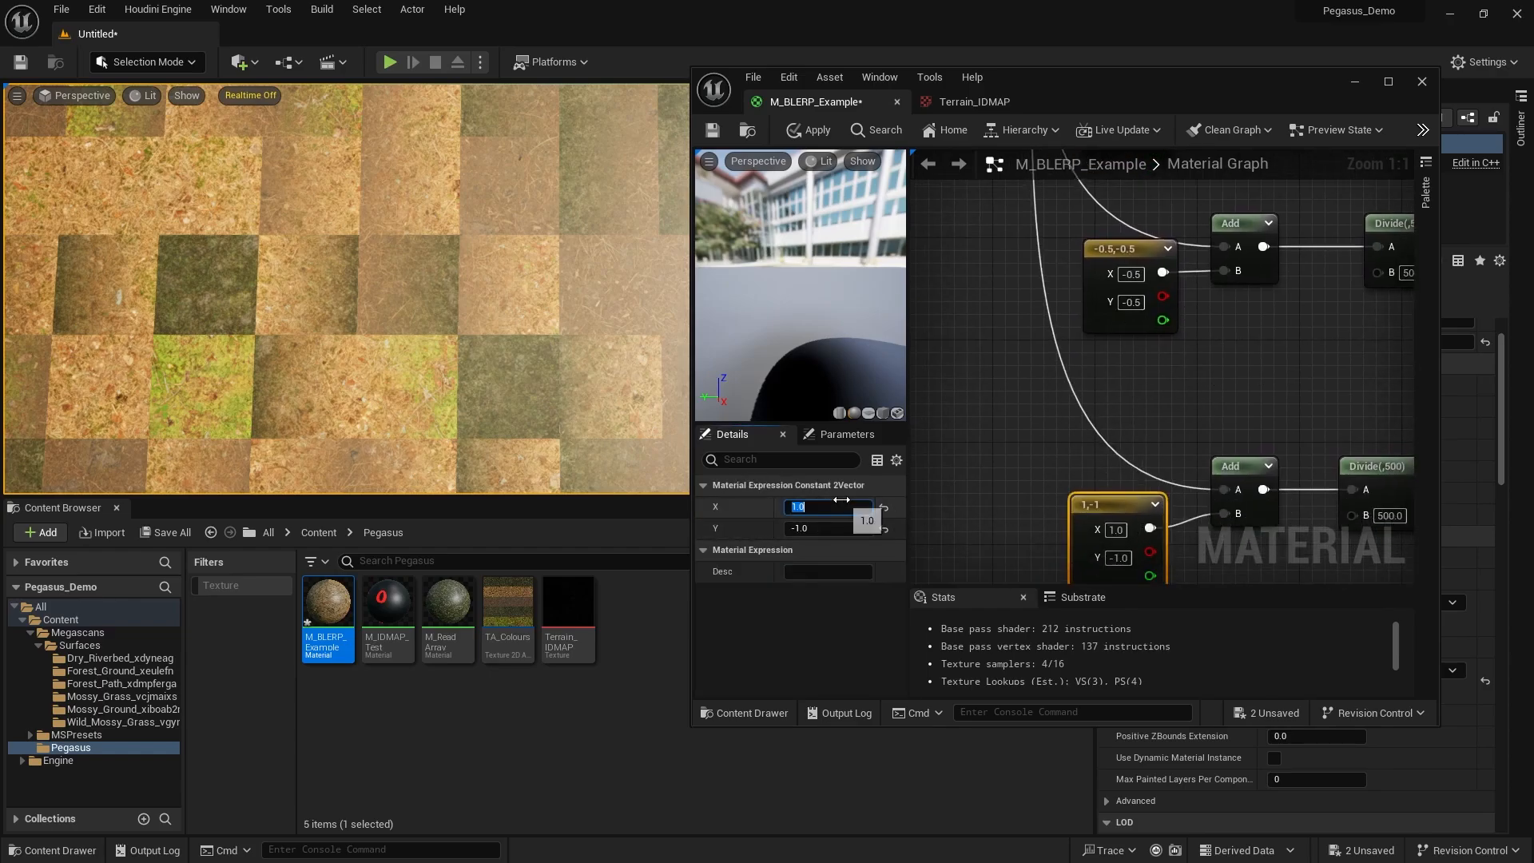
key(BackSpace)
click(833, 526)
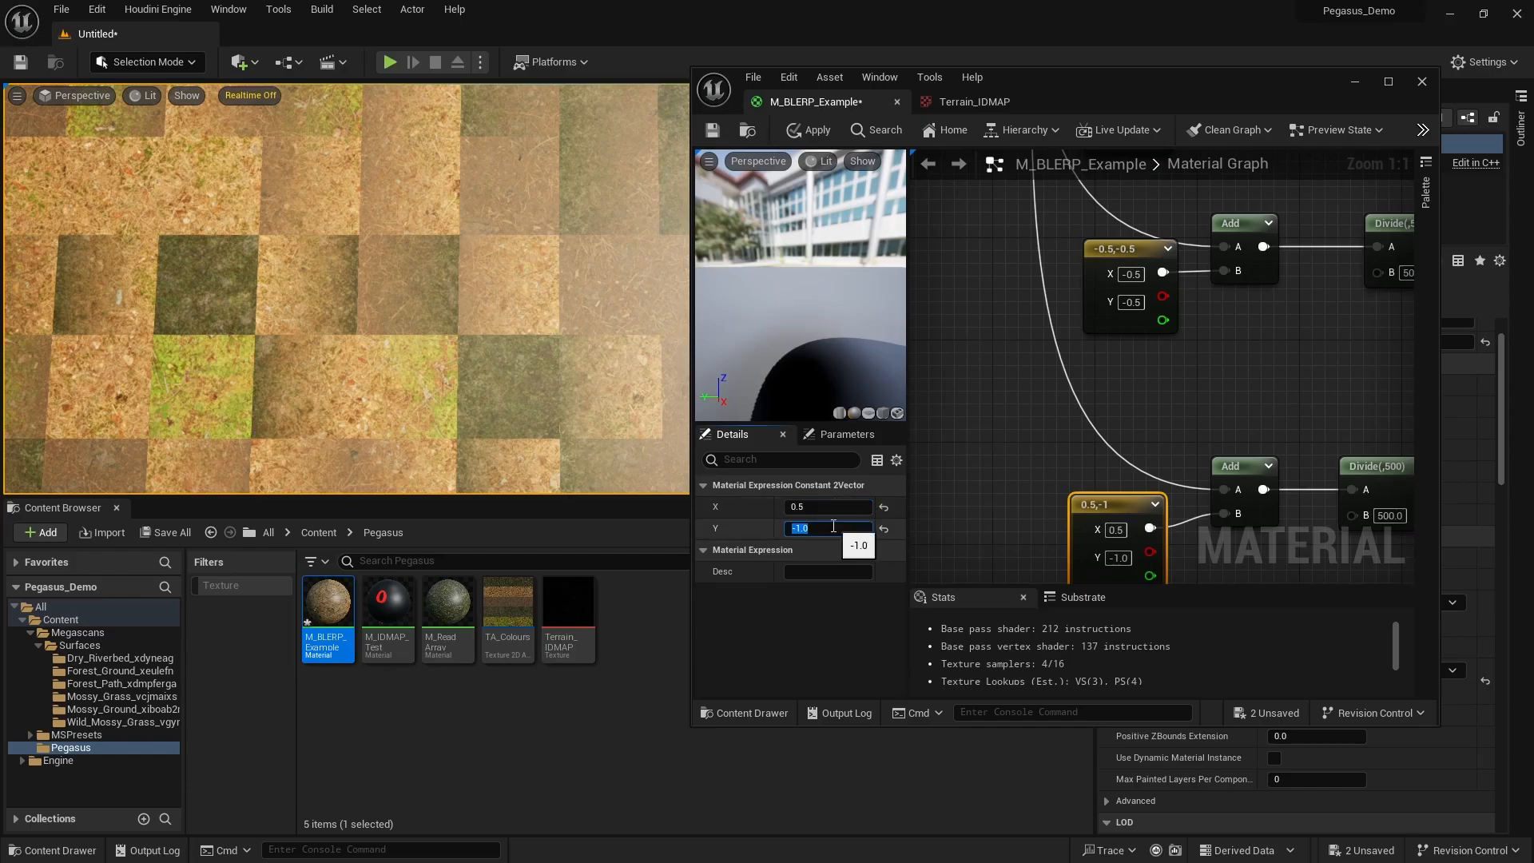
click(1030, 432)
right_drag(1031, 431, 964, 447)
scroll(965, 447, down, 1)
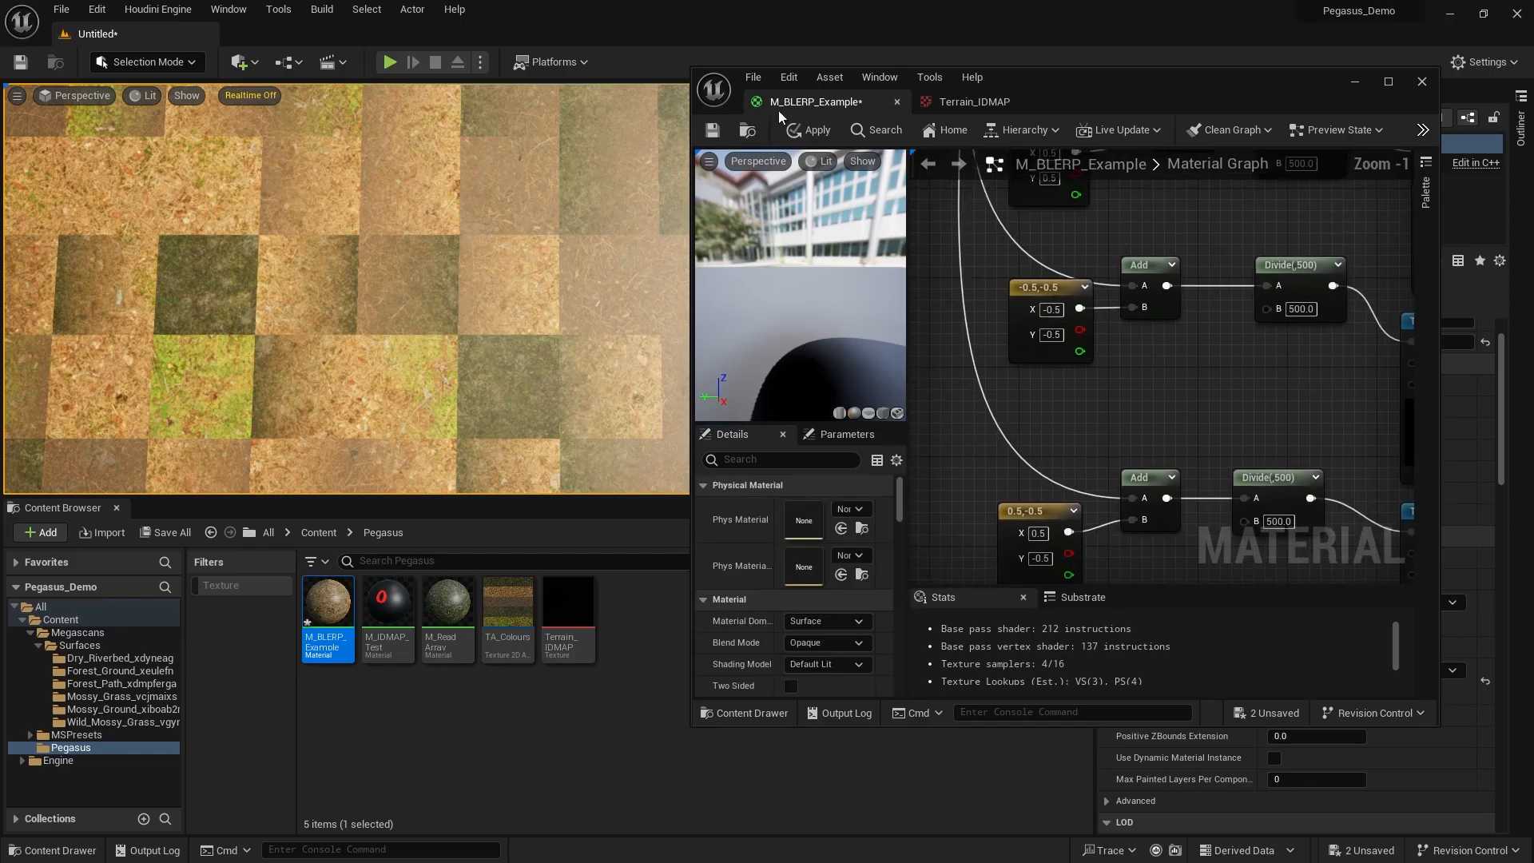
Apply the edited lookup offsets to the material so the landscape updates.
click(801, 129)
scroll(1198, 379, down, 3)
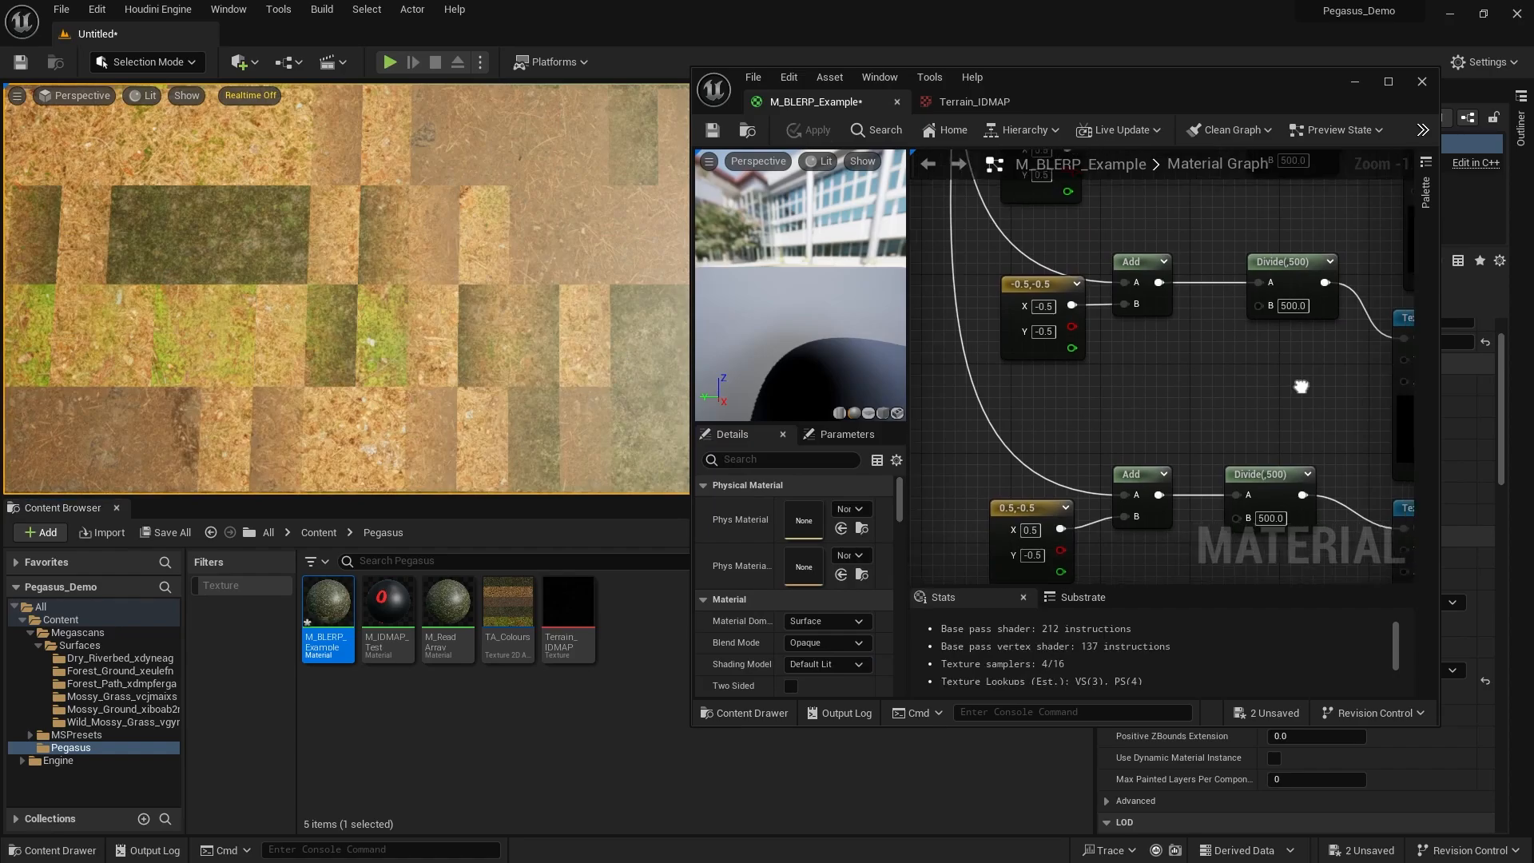
scroll(1191, 387, up, 2)
mouse_move(1372, 385)
right_down()
mouse_move(1191, 387)
mouse_move(1095, 370)
mouse_move(1380, 376)
right_up()
scroll(1379, 377, down, 2)
scroll(1016, 331, down, 1)
Insert an Add node between Grid Coordinates and the R and G component masks.
right_drag(1144, 345, 992, 336)
right_drag(1088, 359, 1128, 322)
scroll(1019, 335, down, 1)
drag(1295, 227, 1095, 415)
scroll(1074, 387, up, 5)
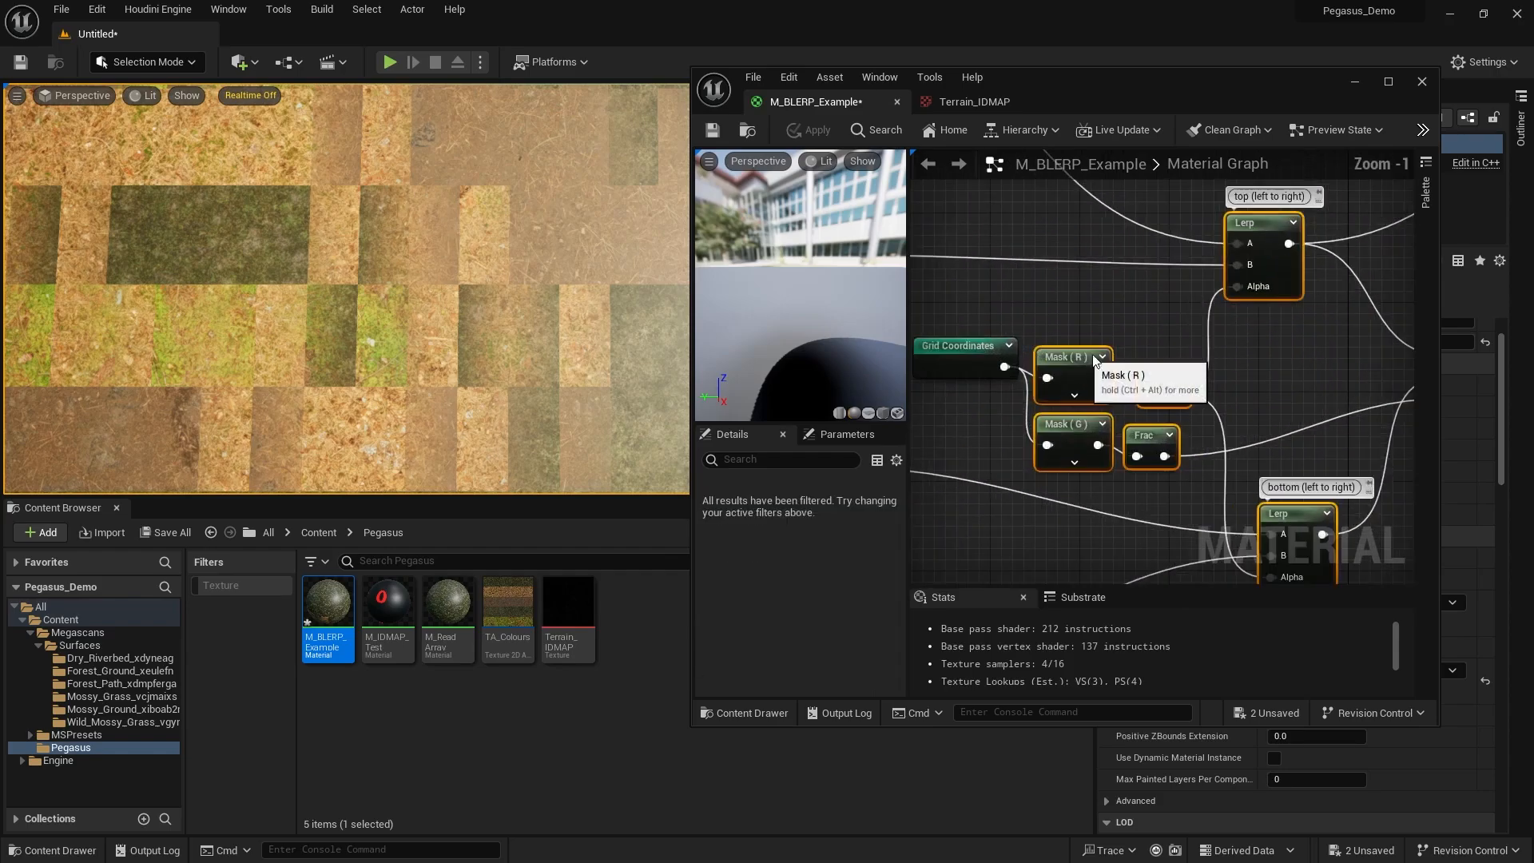
key(a)
click(1070, 378)
mouse_move(1031, 330)
mouse_down()
mouse_move(1009, 330)
mouse_move(1136, 408)
mouse_move(1151, 317)
mouse_move(1026, 347)
mouse_up()
drag(1008, 353, 1008, 342)
mouse_move(1045, 355)
right_down()
mouse_move(1085, 365)
mouse_move(1075, 353)
right_up()
Create a two-component constant vector below Grid Coordinates and connect it to the Add node's B input.
key(2)
click(1061, 381)
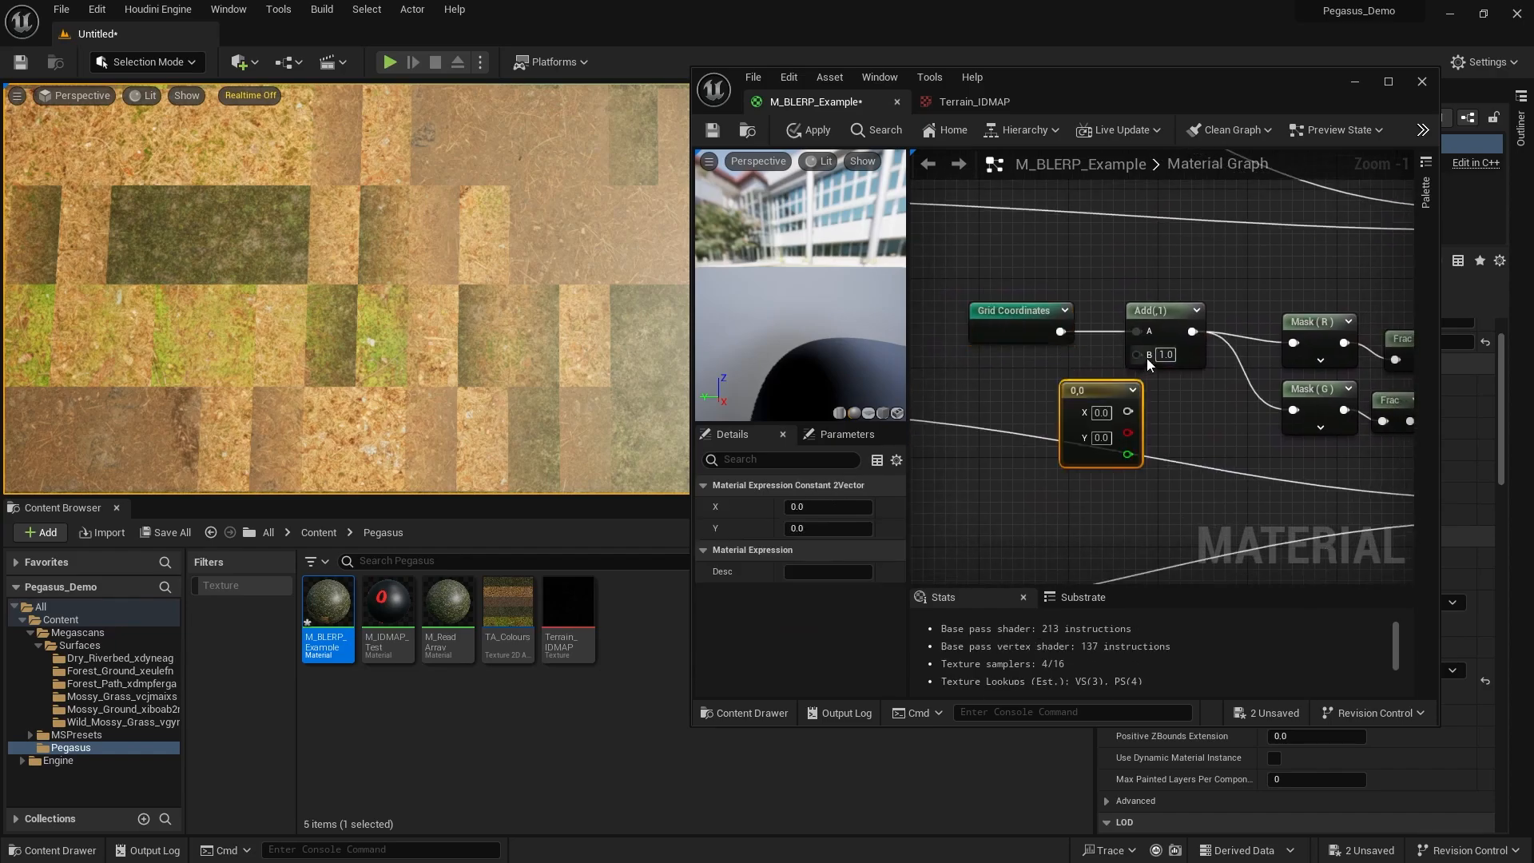
drag(1140, 356, 1129, 414)
drag(1103, 391, 1075, 377)
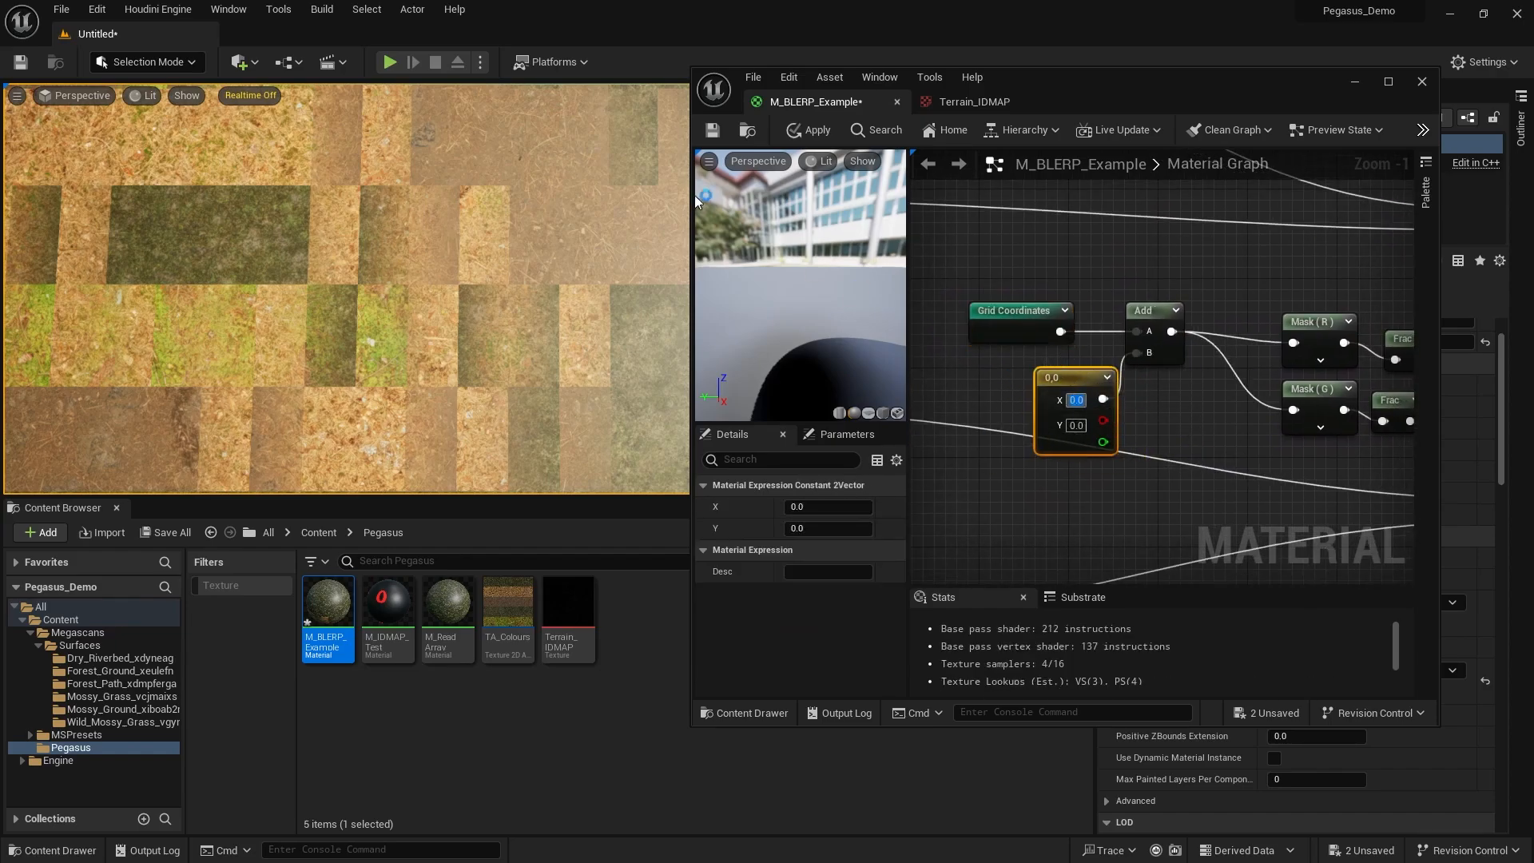
Set the new constant vector's X and Y to 0.5 and apply the material.
click(819, 507)
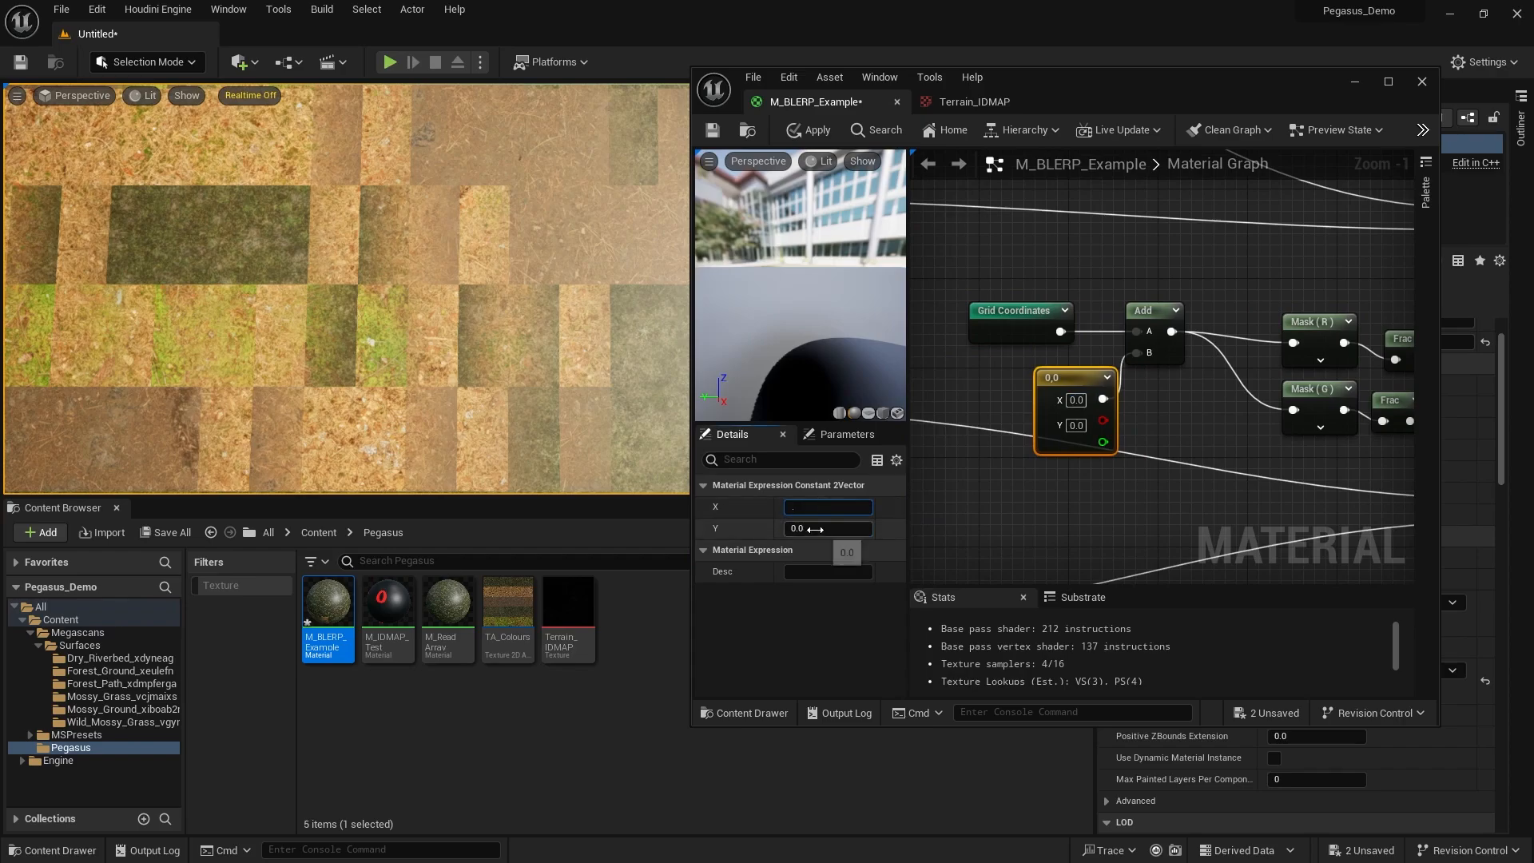
click(815, 531)
text(.5)
click(816, 508)
text(.5)
click(818, 209)
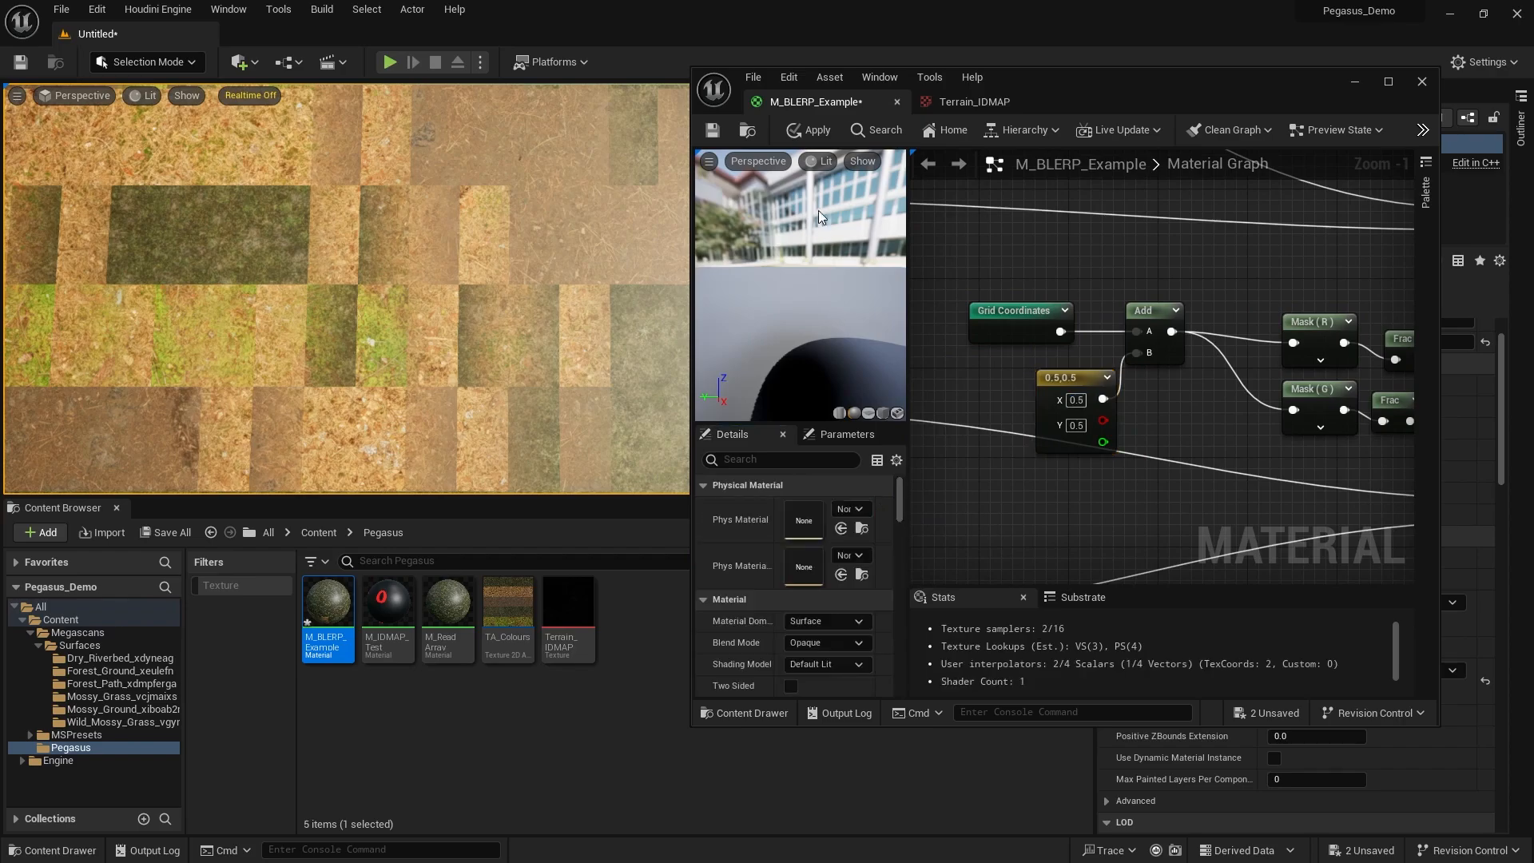
click(807, 132)
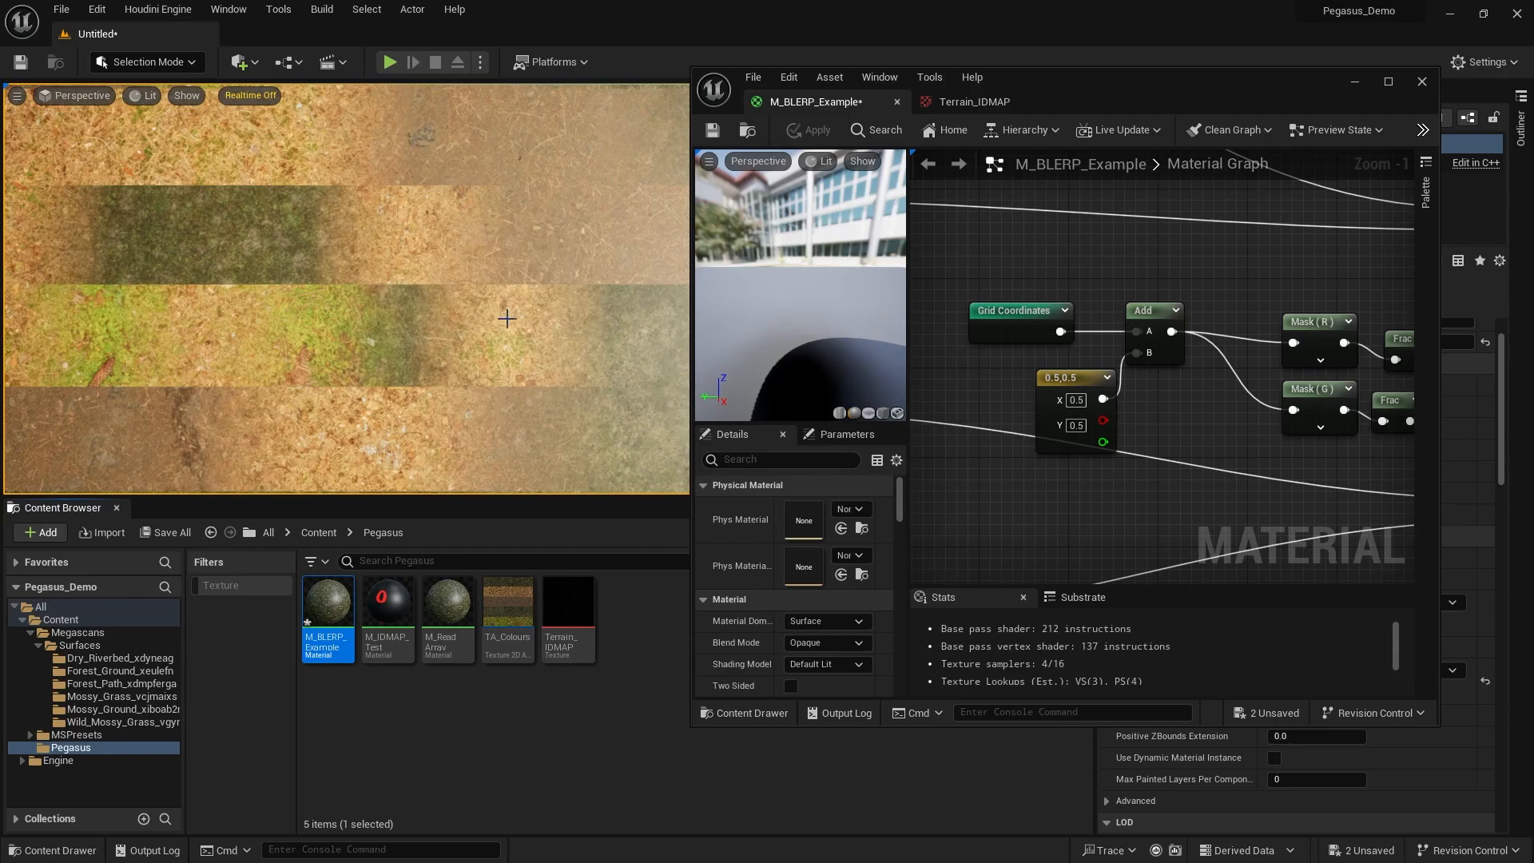
mouse_move(508, 318)
right_down()
mouse_move(471, 326)
mouse_move(494, 310)
right_up()
scroll(1212, 432, down, 1)
right_drag(1212, 431, 1126, 412)
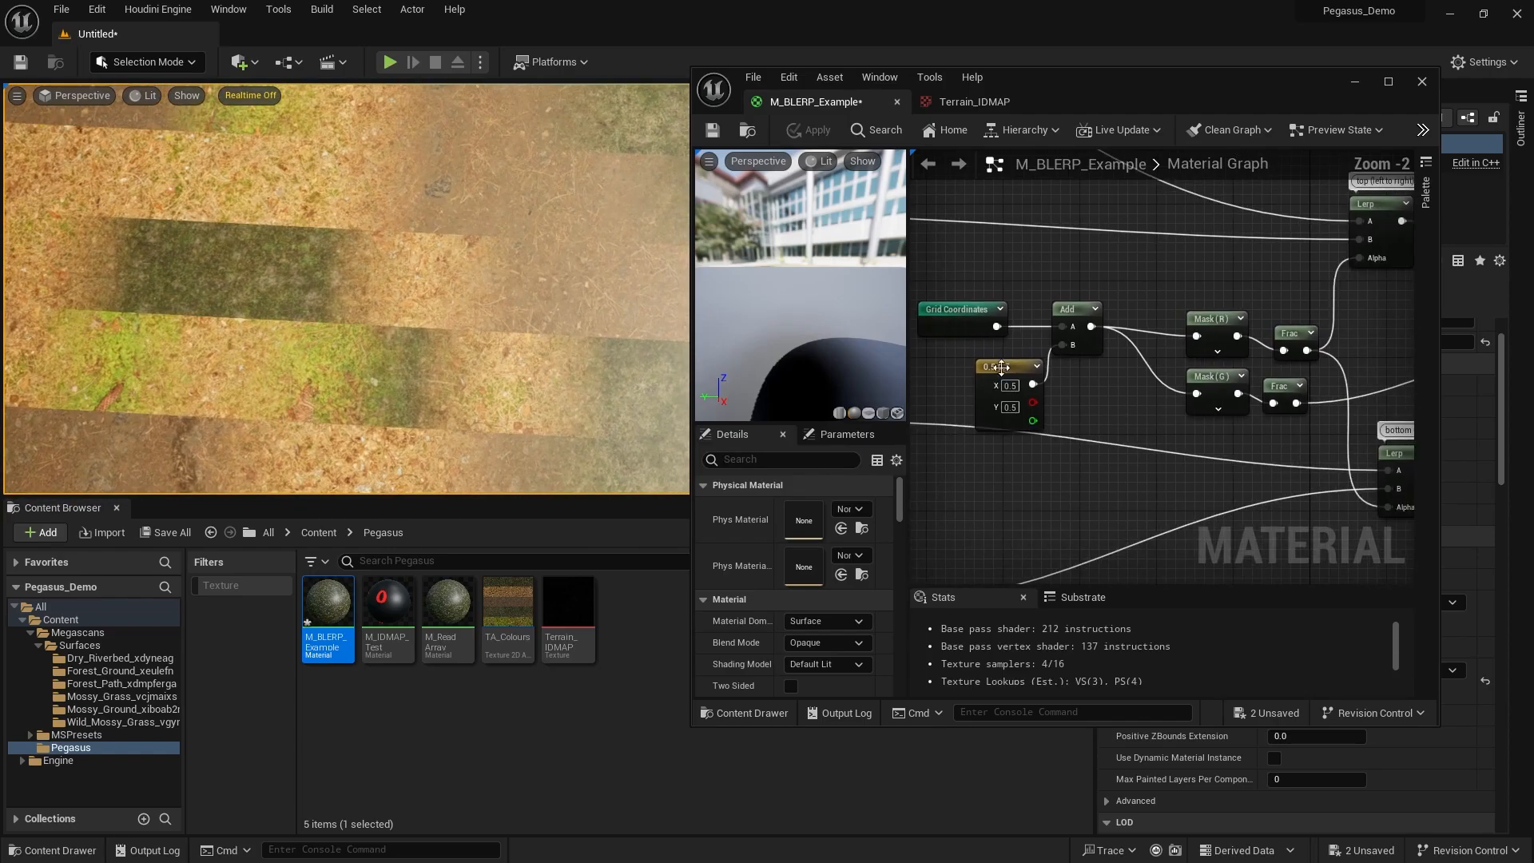
Connect the Top Left texture sample's RGB output directly to Base Color and apply the material to preview it on the landscape.
scroll(1001, 366, down, 3)
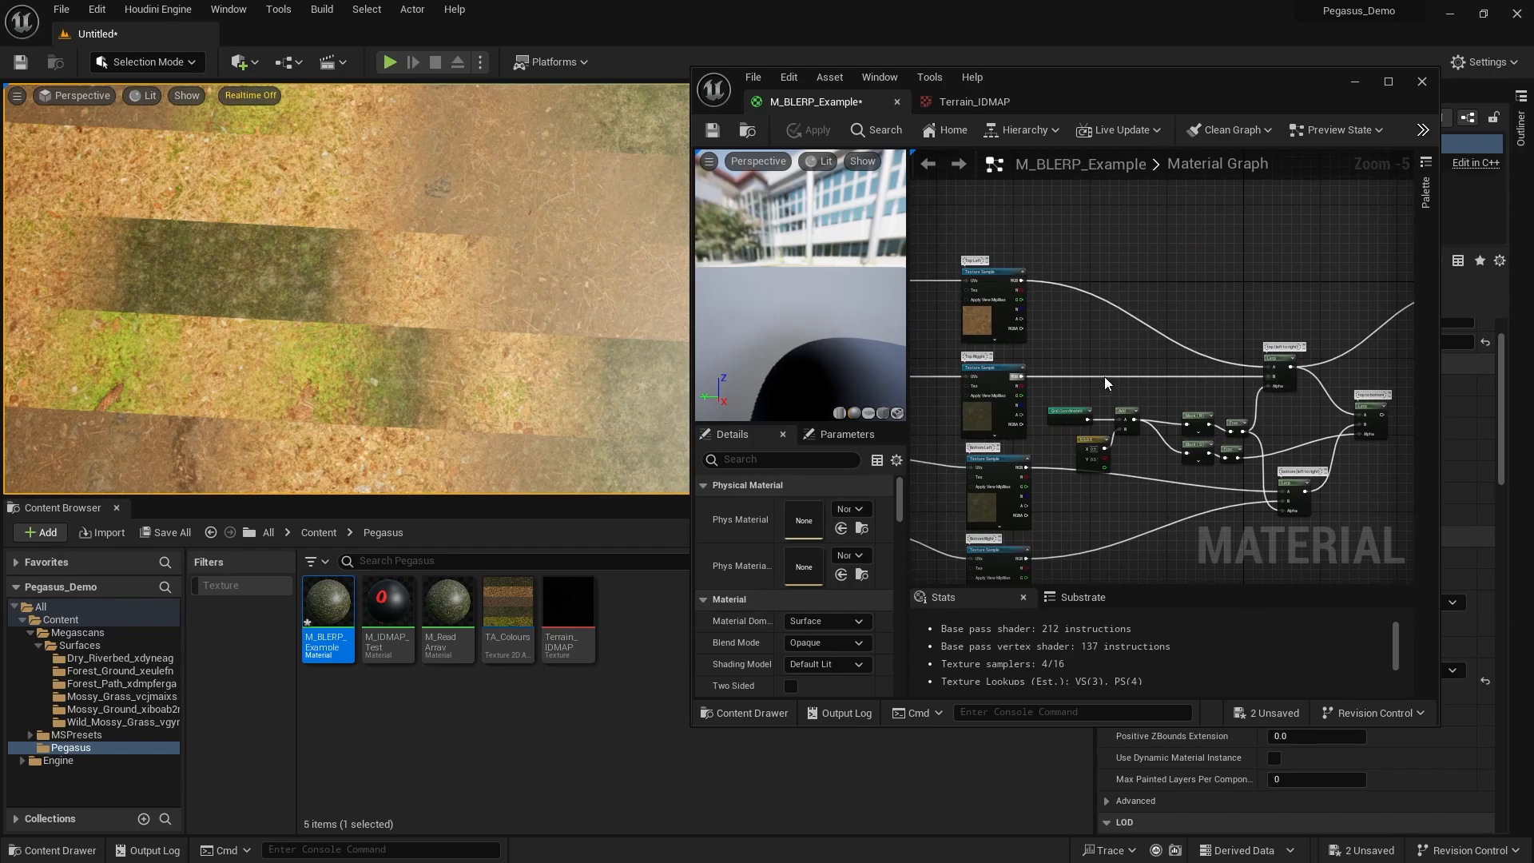
right_drag(1037, 275, 1004, 315)
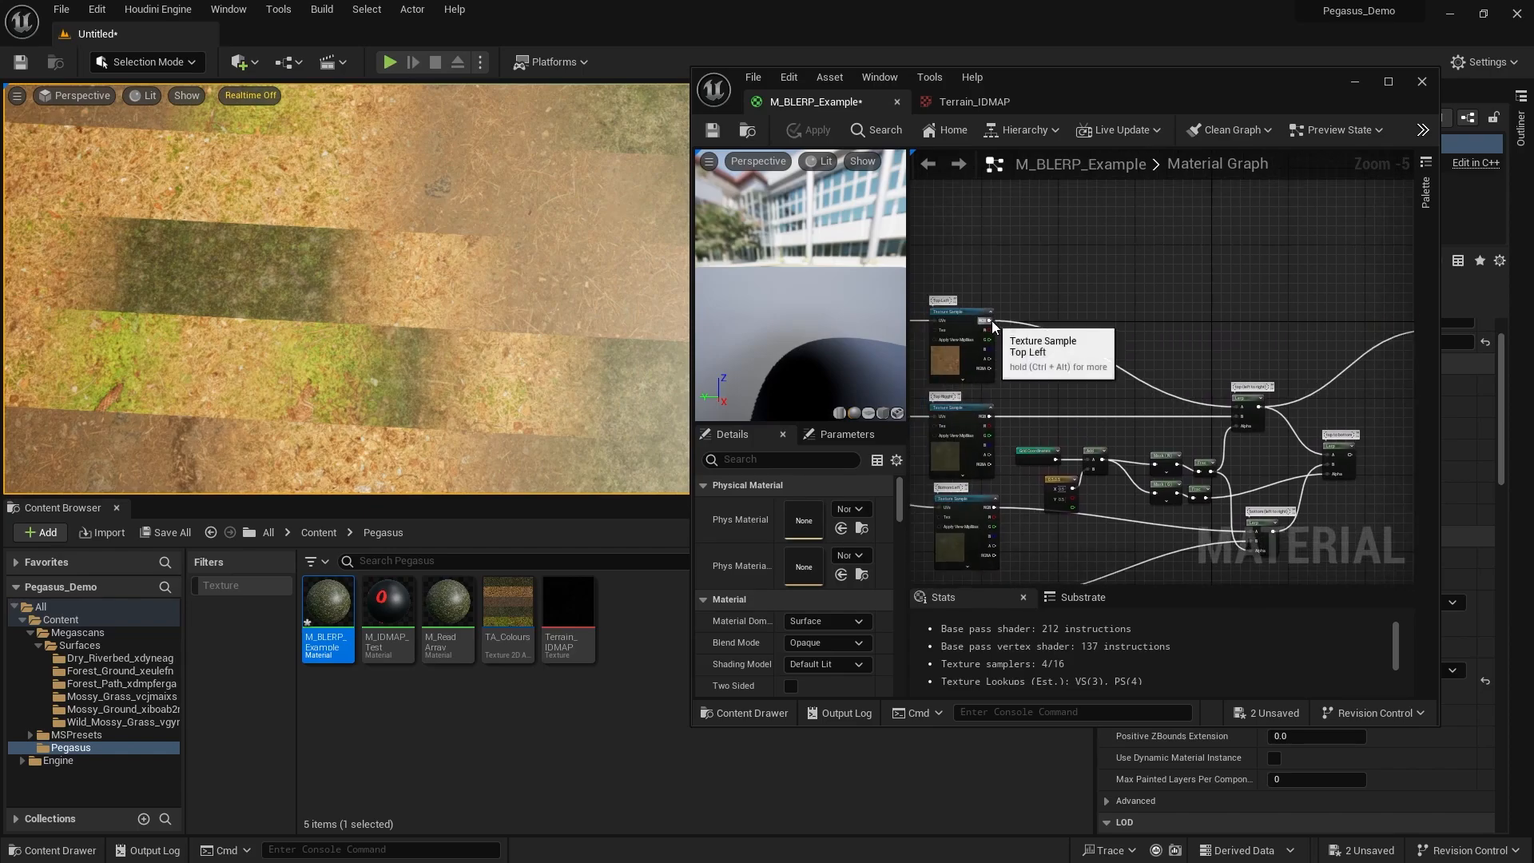
drag(990, 319, 1304, 330)
right_drag(1039, 263, 1168, 257)
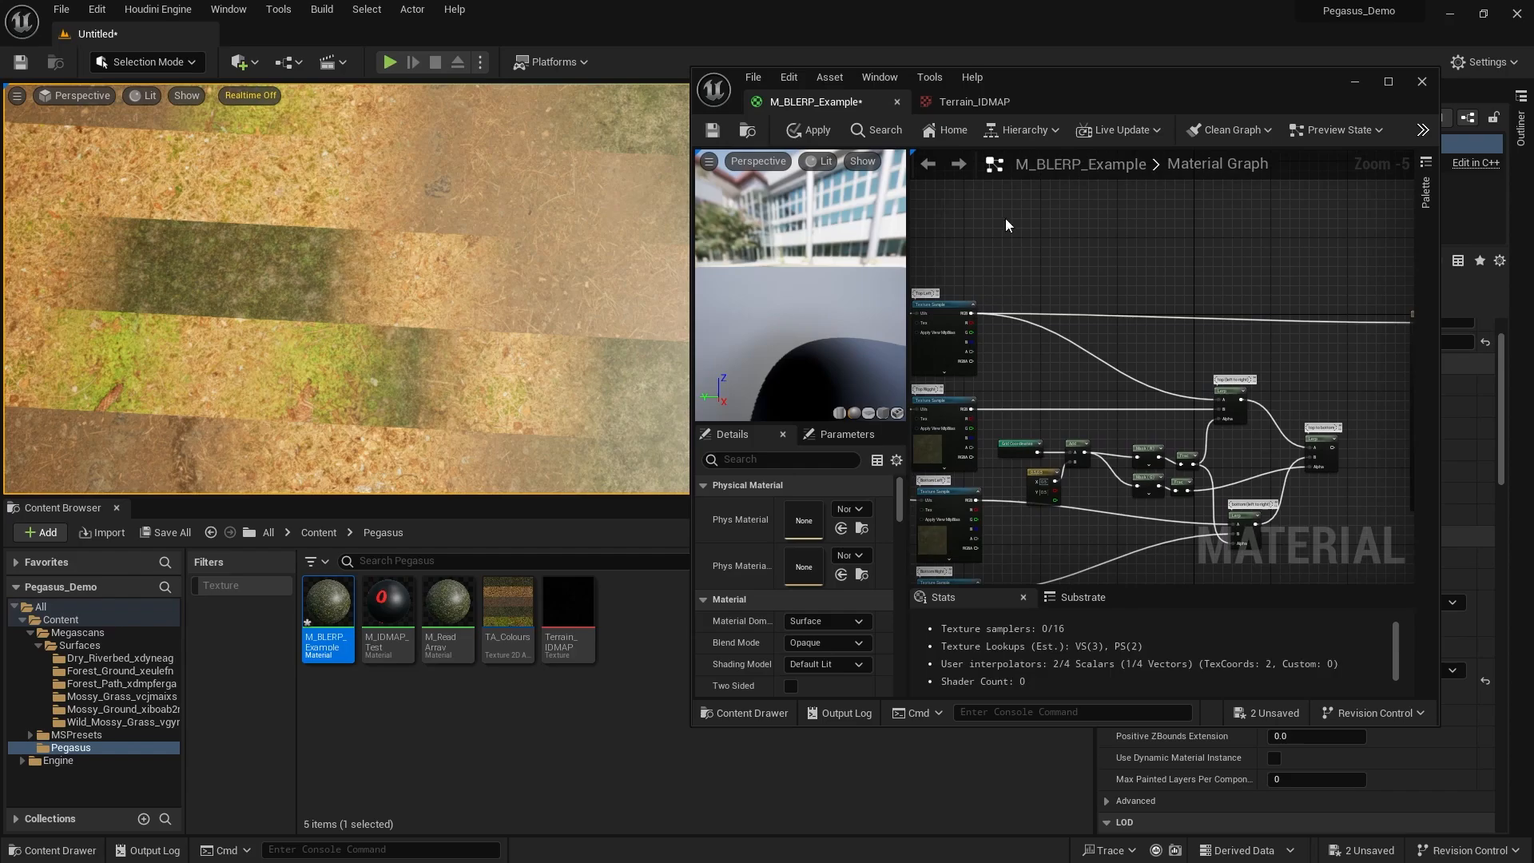
click(810, 129)
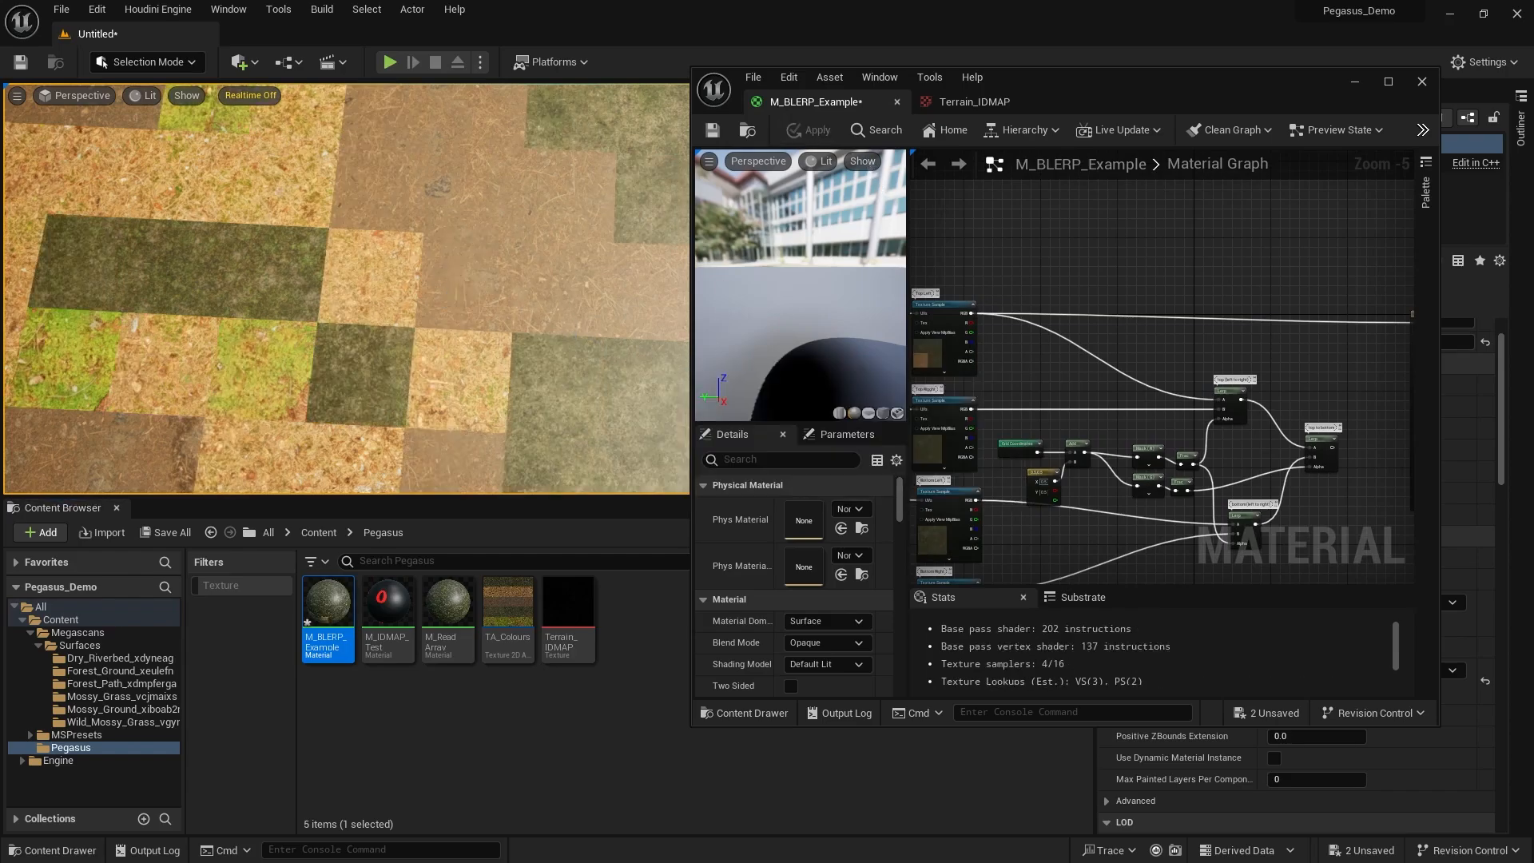
key(w)
right_drag(432, 283, 445, 278)
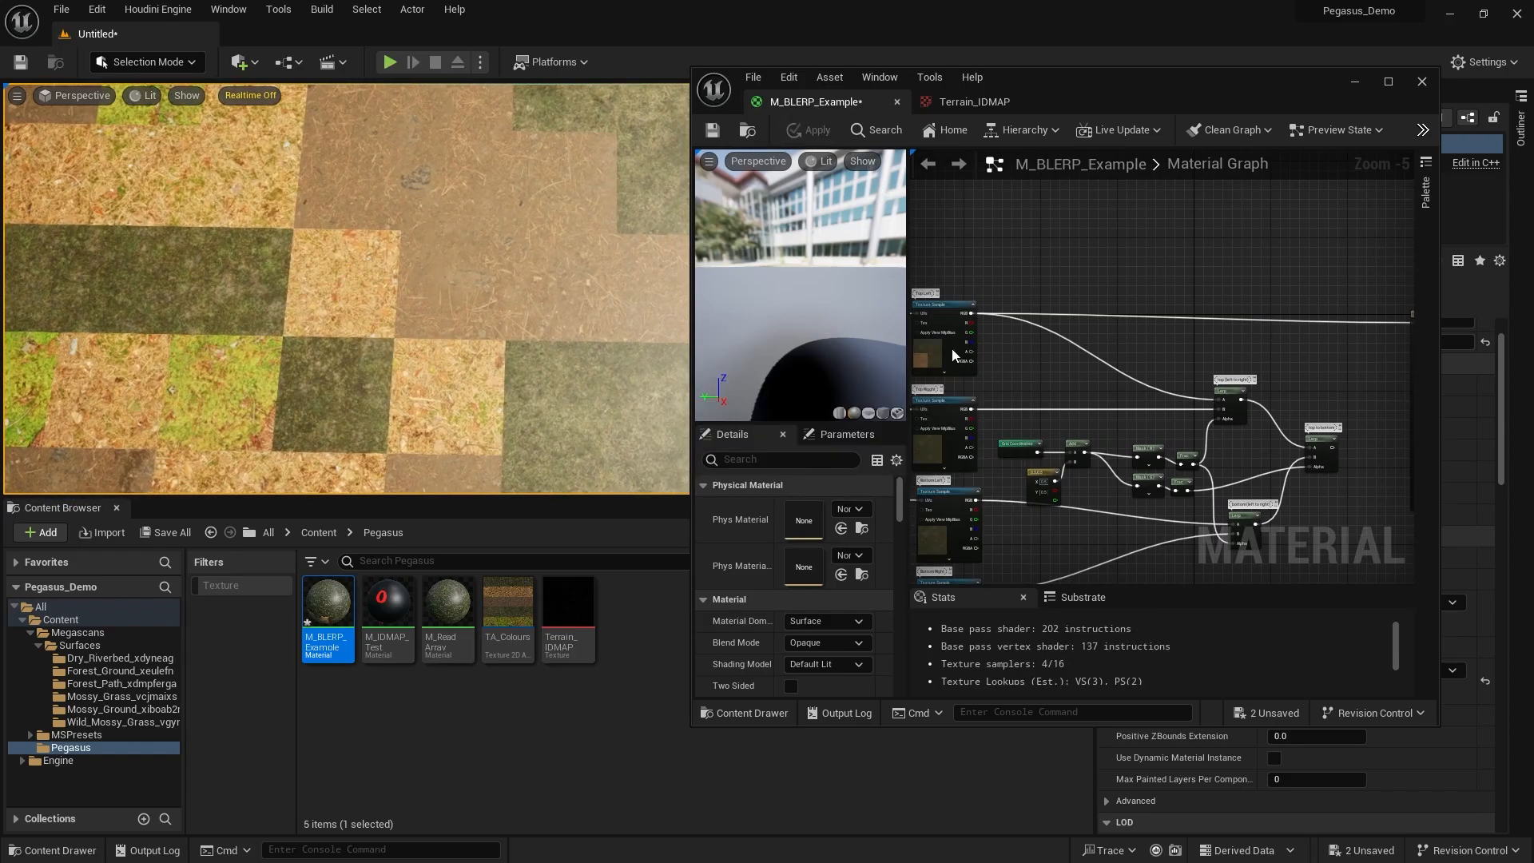
Connect the "top (left to right)" Lerp to Base Color and apply the material.
right_drag(1275, 399, 1157, 386)
scroll(1157, 386, up, 1)
drag(1112, 385, 1355, 283)
click(811, 129)
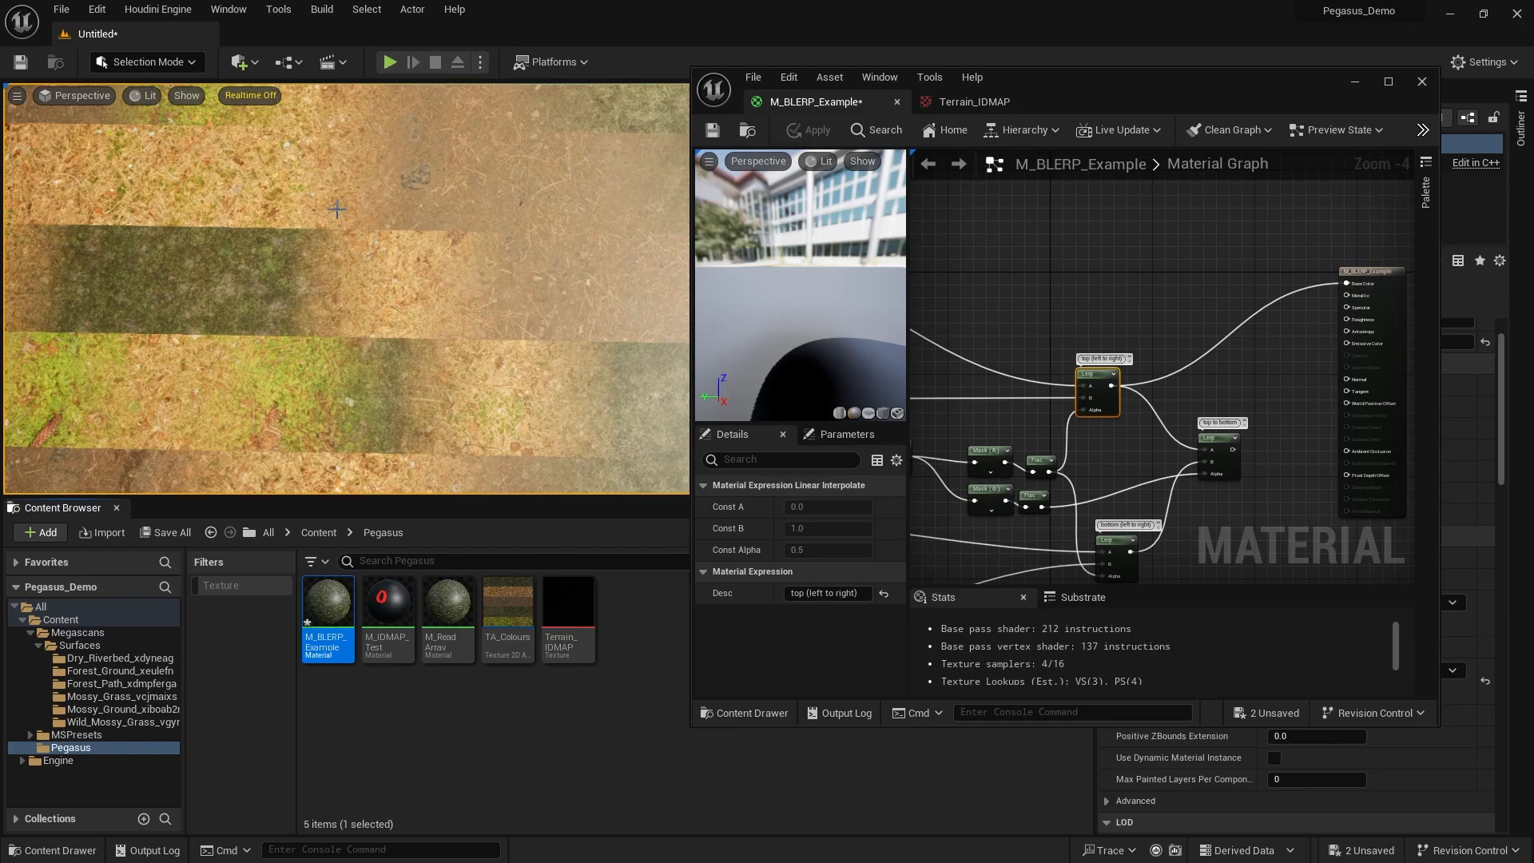
right_drag(1166, 421, 1236, 291)
mouse_move(1135, 362)
right_down()
mouse_move(1207, 369)
mouse_move(1117, 367)
right_up()
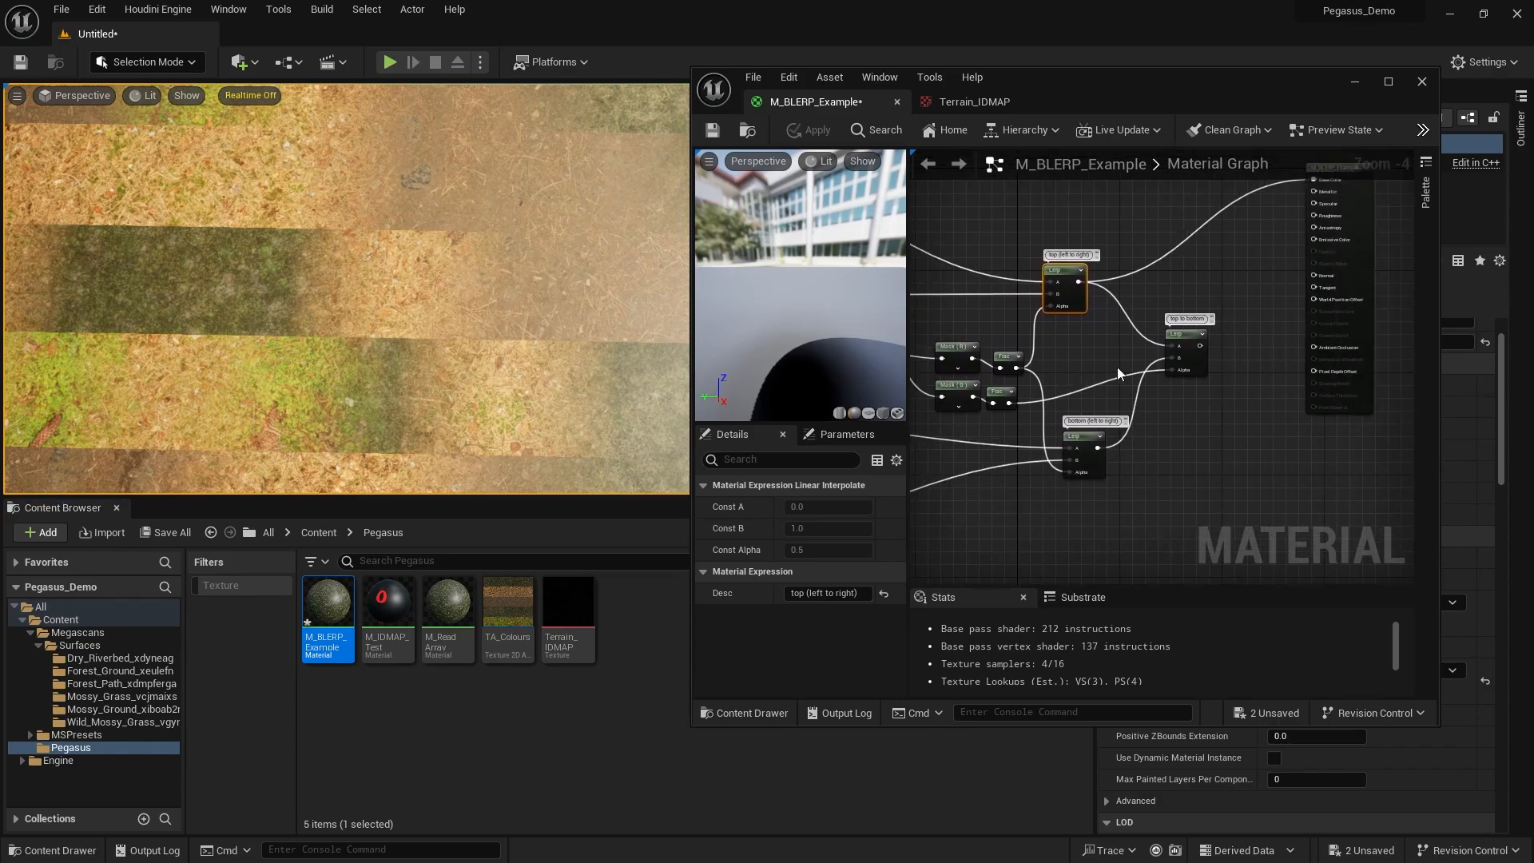
Connect the "top to bottom" Lerp's output to Base Color and apply the material.
right_drag(1229, 352, 1163, 405)
drag(1136, 396, 1250, 232)
click(1080, 238)
right_drag(1080, 237, 1147, 241)
click(810, 129)
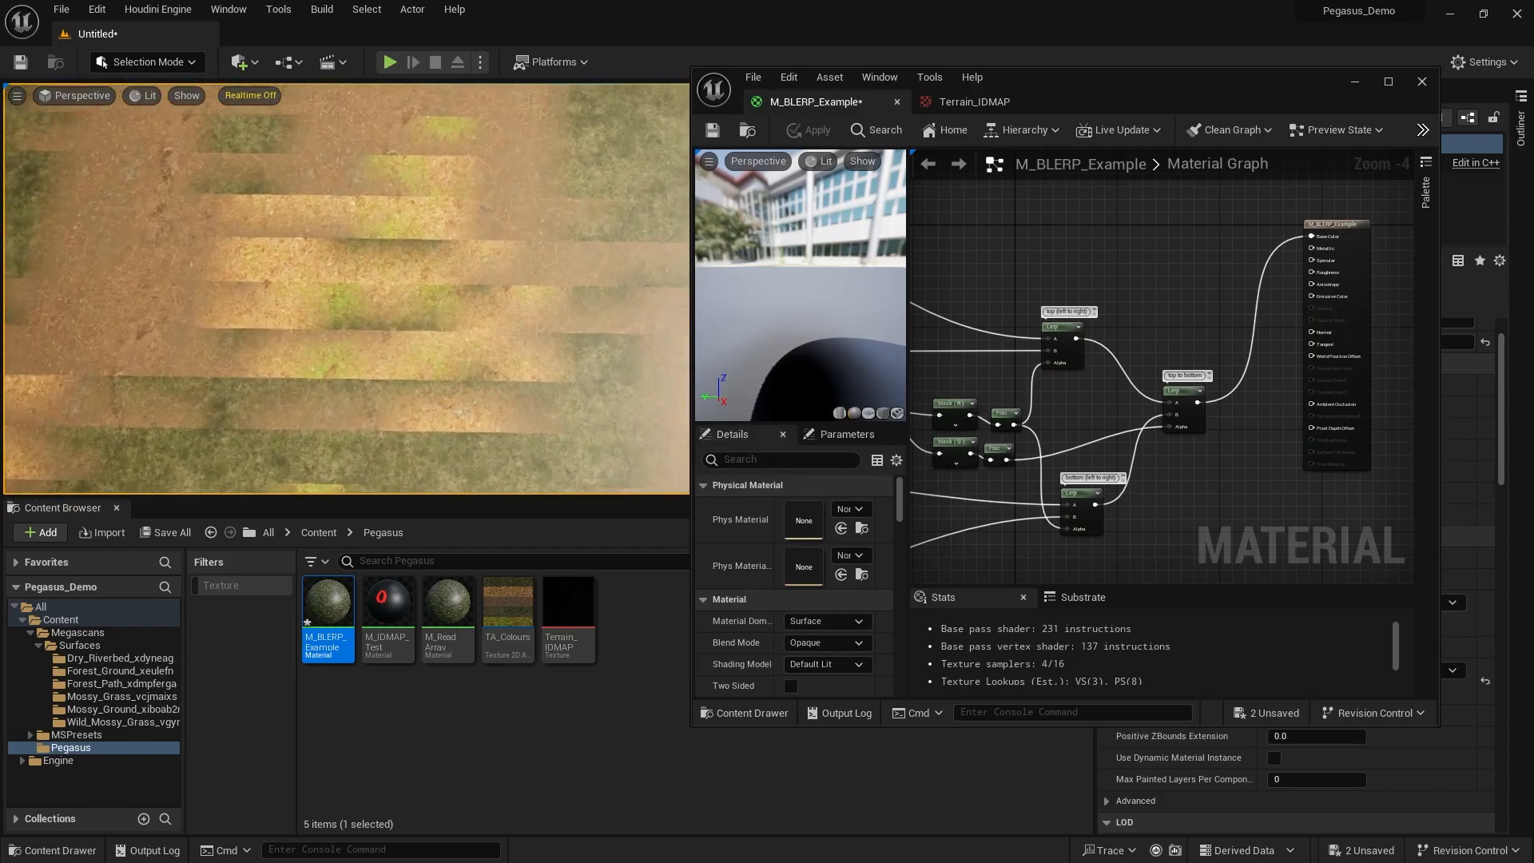
scroll(1033, 461, up, 2)
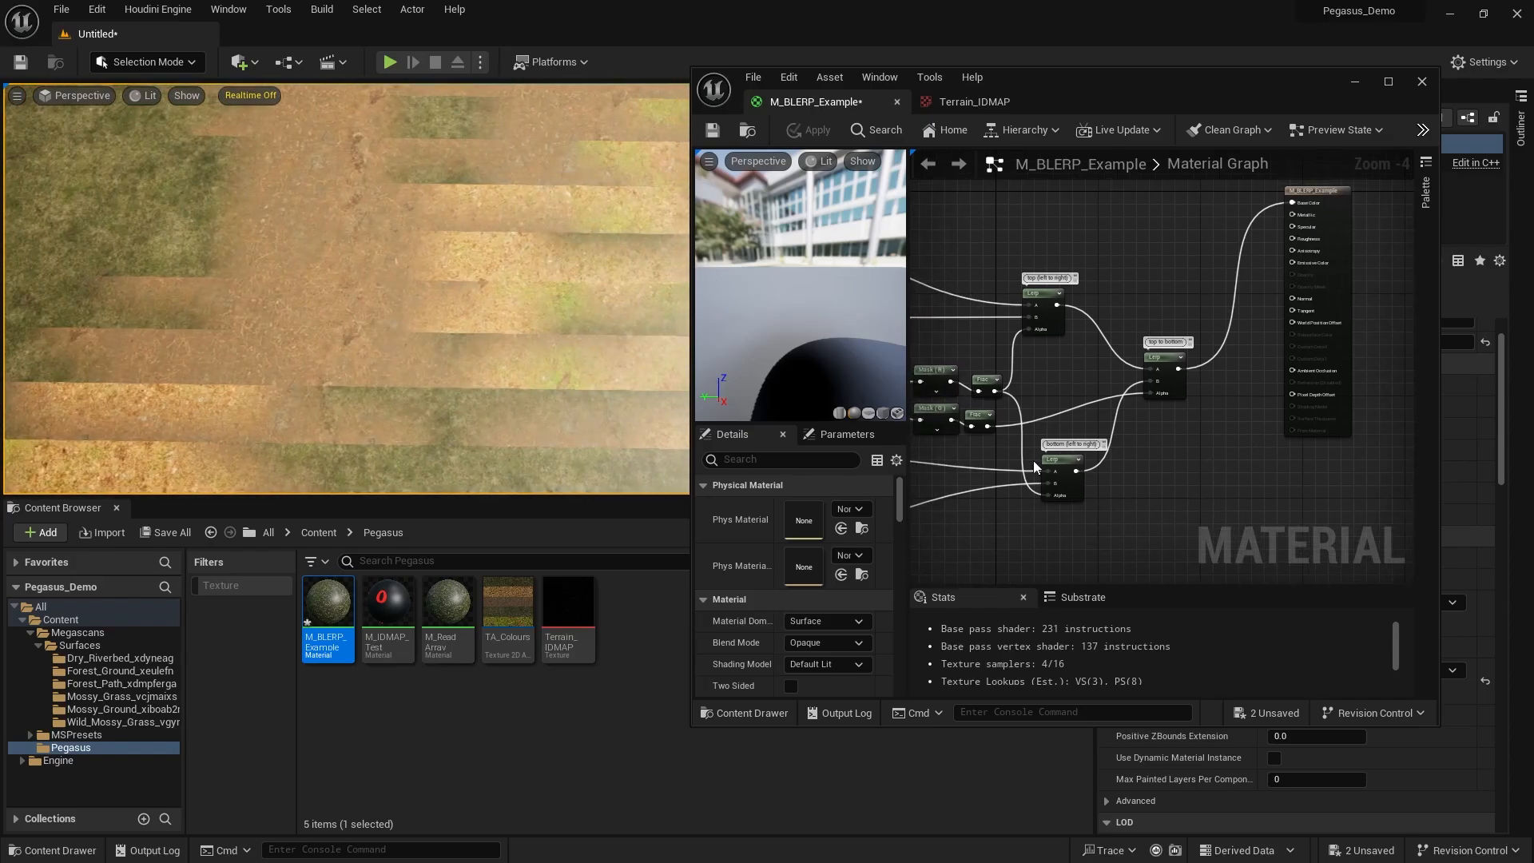
Preview the "bottom (left to right)" Lerp and the "top (left to right)" Lerp in turn through Base Color, applying the material each time.
drag(1082, 468, 1373, 187)
right_drag(1115, 204, 1170, 131)
click(808, 131)
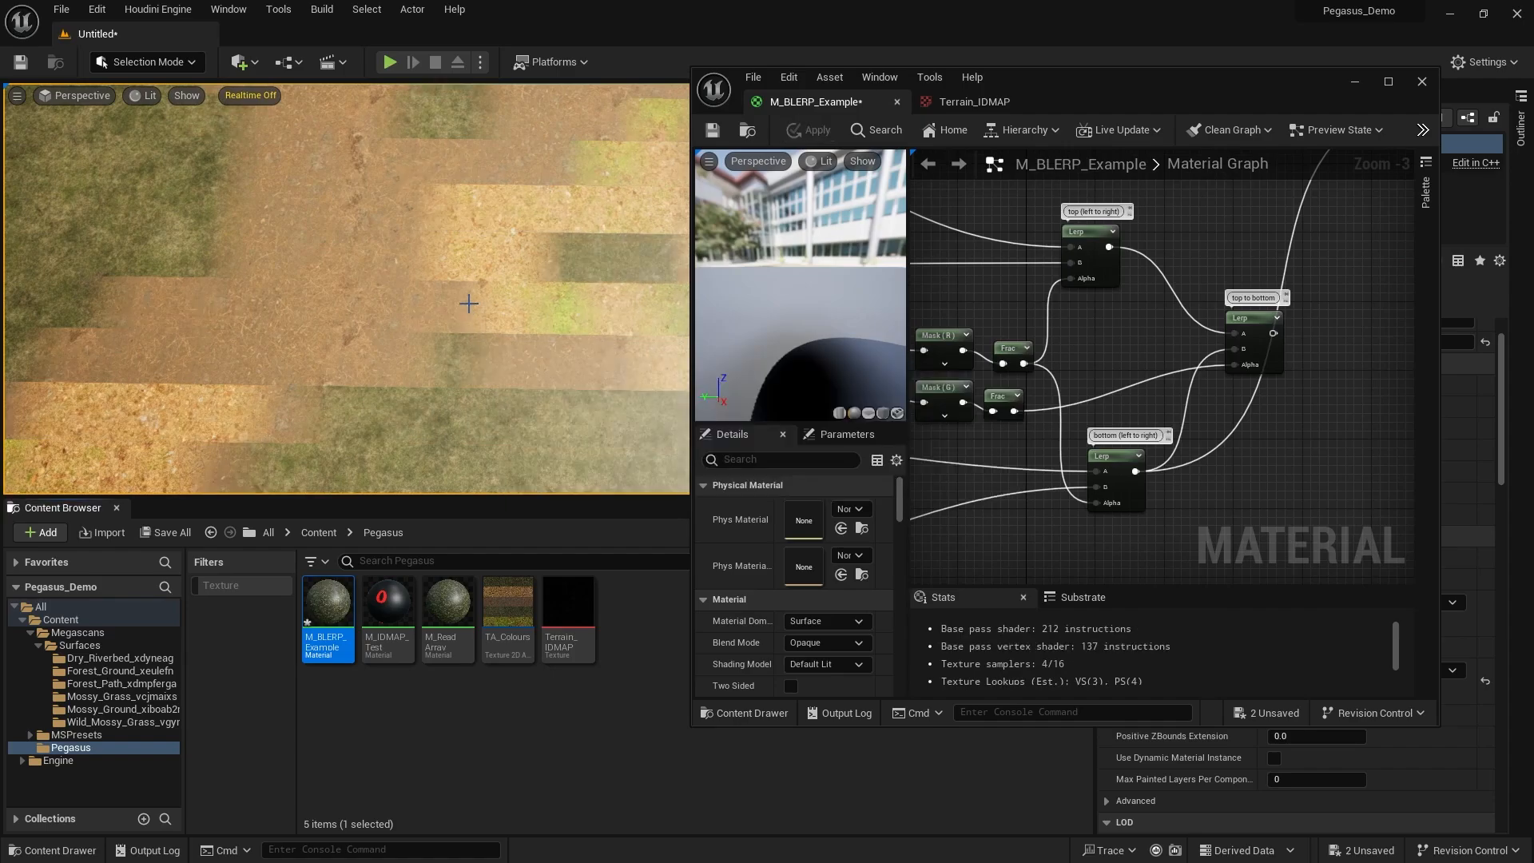
right_drag(1159, 263, 1033, 338)
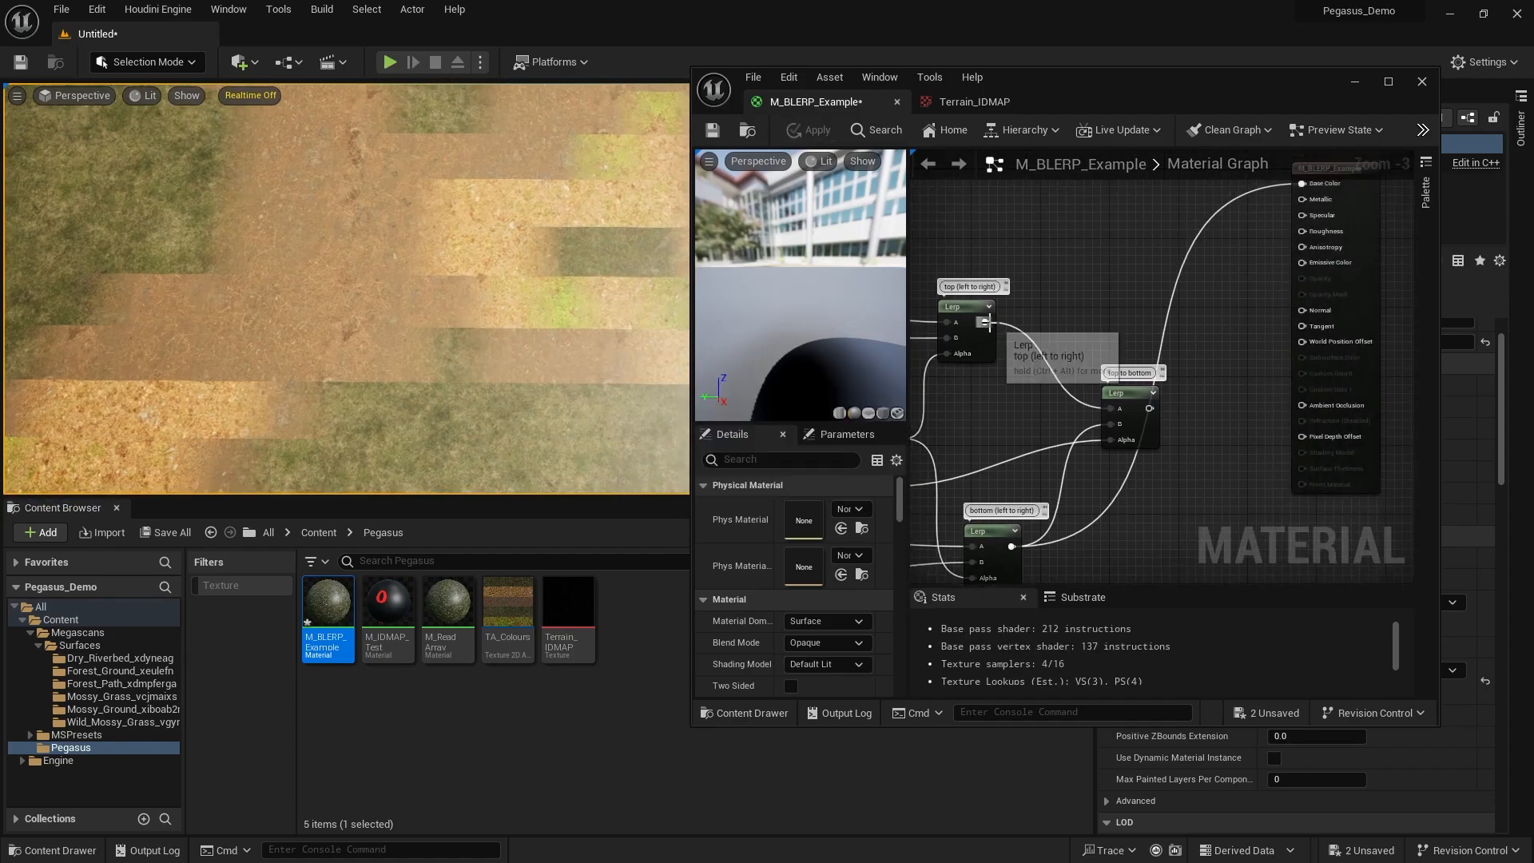
drag(985, 322, 1303, 185)
click(808, 130)
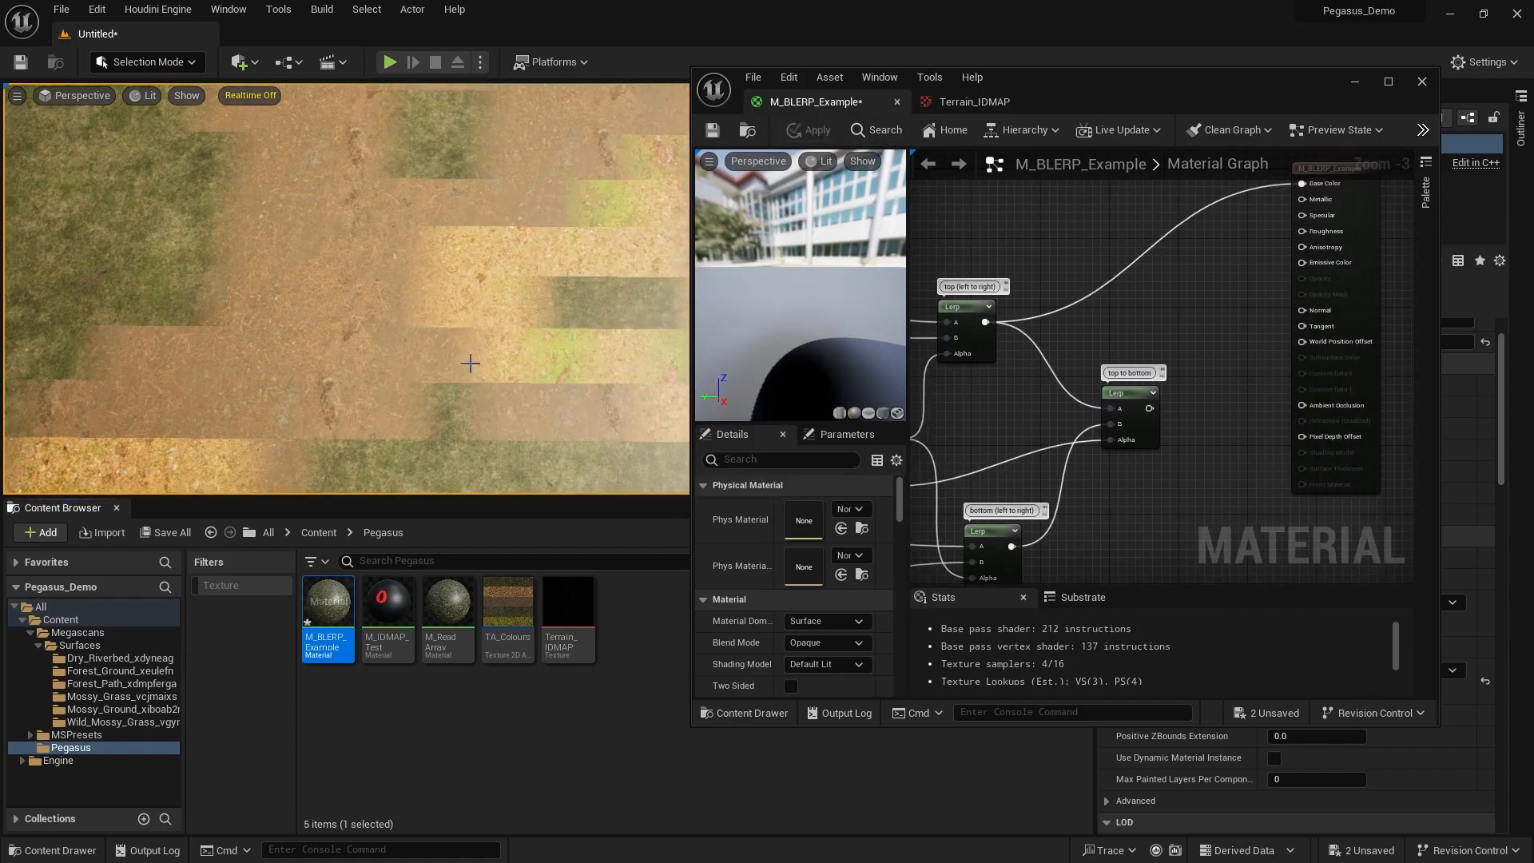
Compare the two left-to-right blends again by routing the bottom Lerp and the top Lerp to Base Color, applying after each.
right_drag(977, 437, 1390, 339)
scroll(1287, 384, down, 1)
right_drag(1100, 317, 1382, 349)
right_drag(1161, 363, 1379, 333)
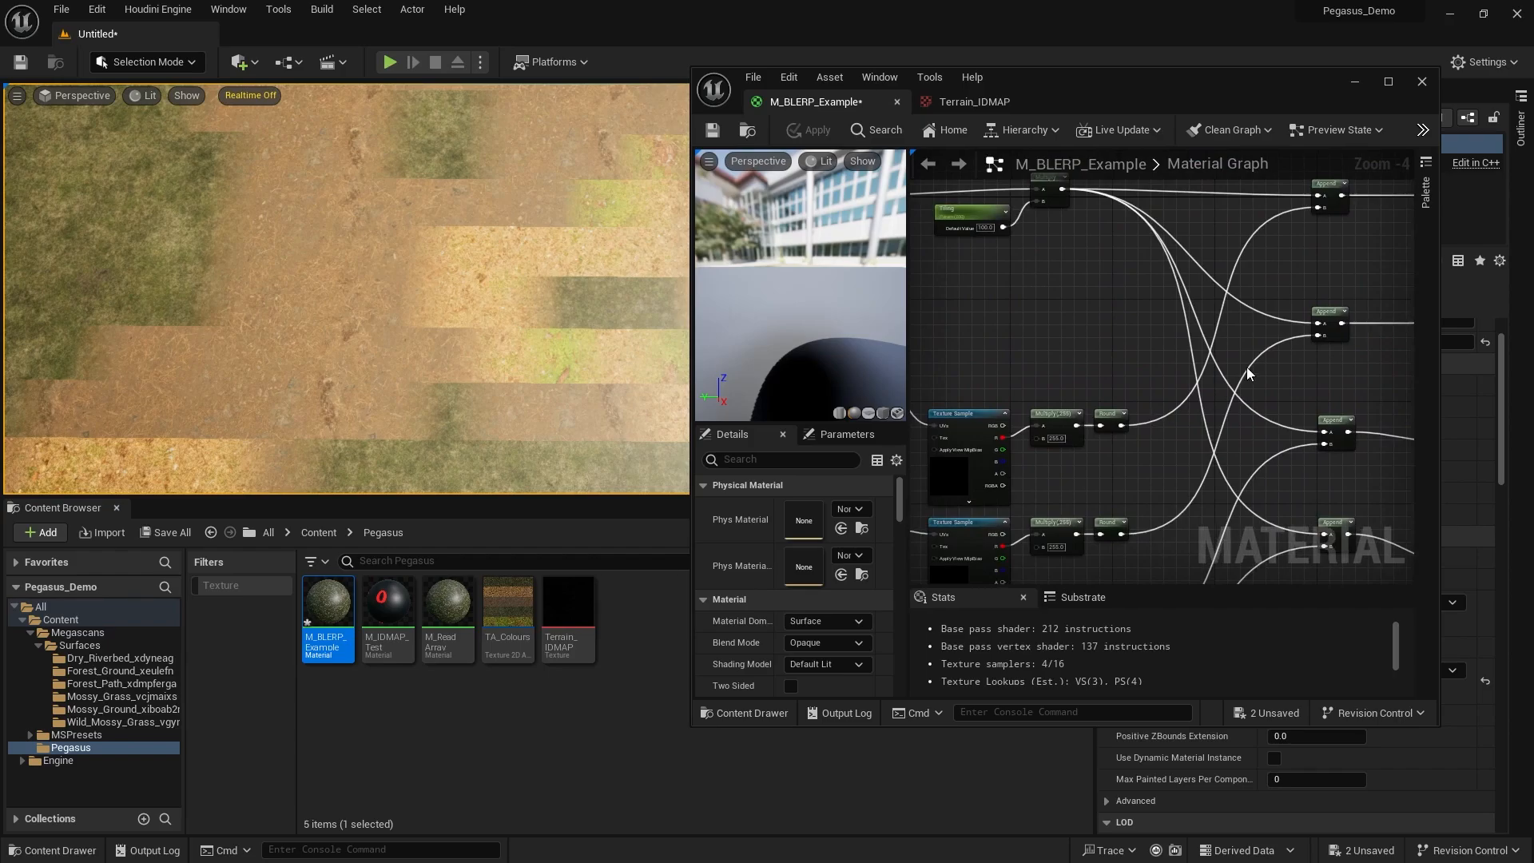
scroll(1247, 367, down, 1)
right_drag(1246, 367, 1091, 382)
scroll(1060, 359, up, 1)
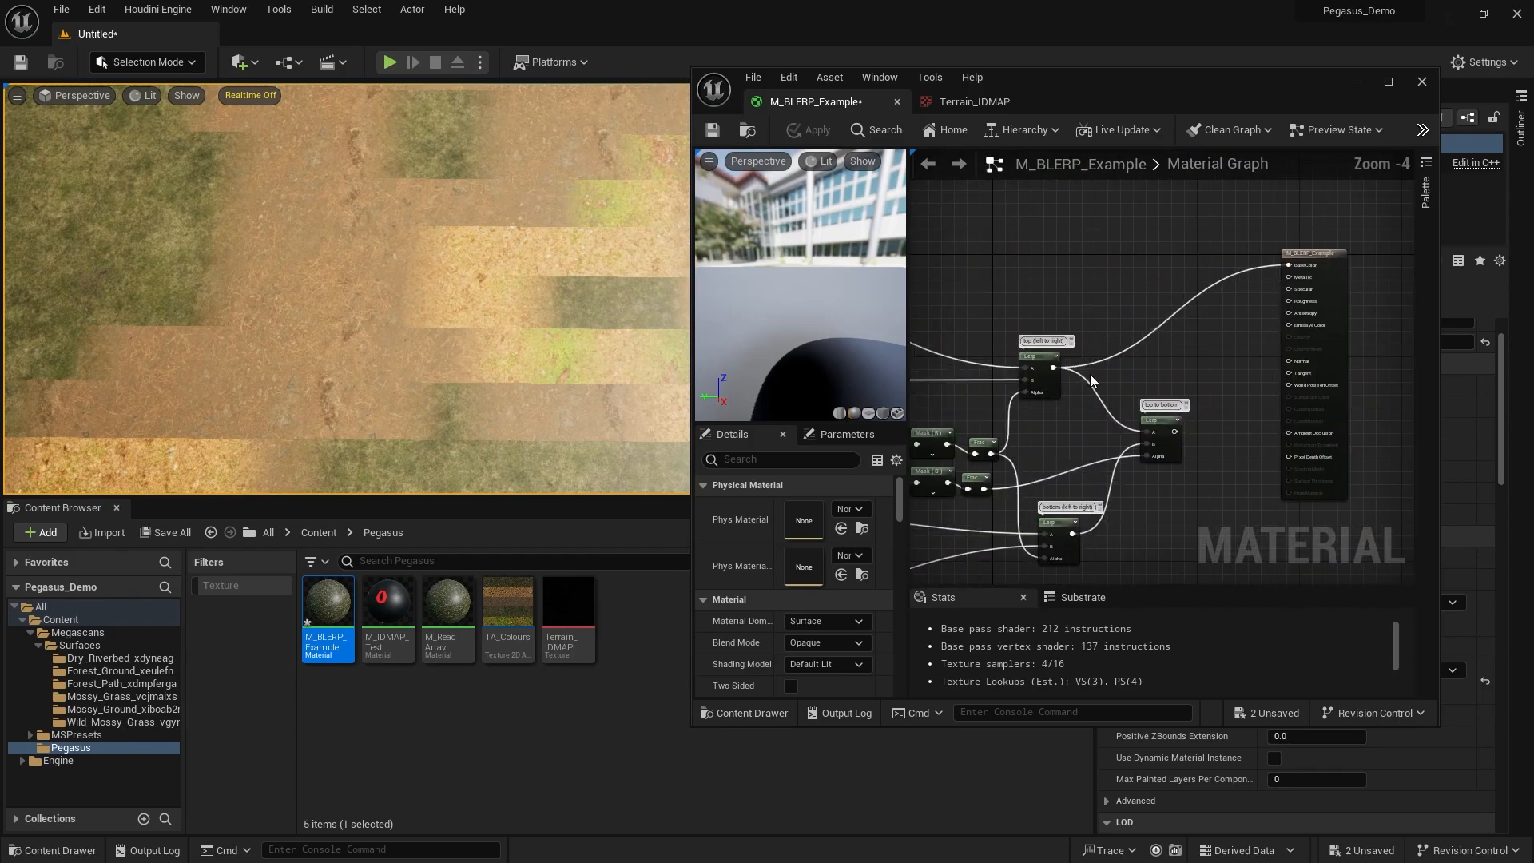
drag(1175, 431, 1287, 265)
click(815, 131)
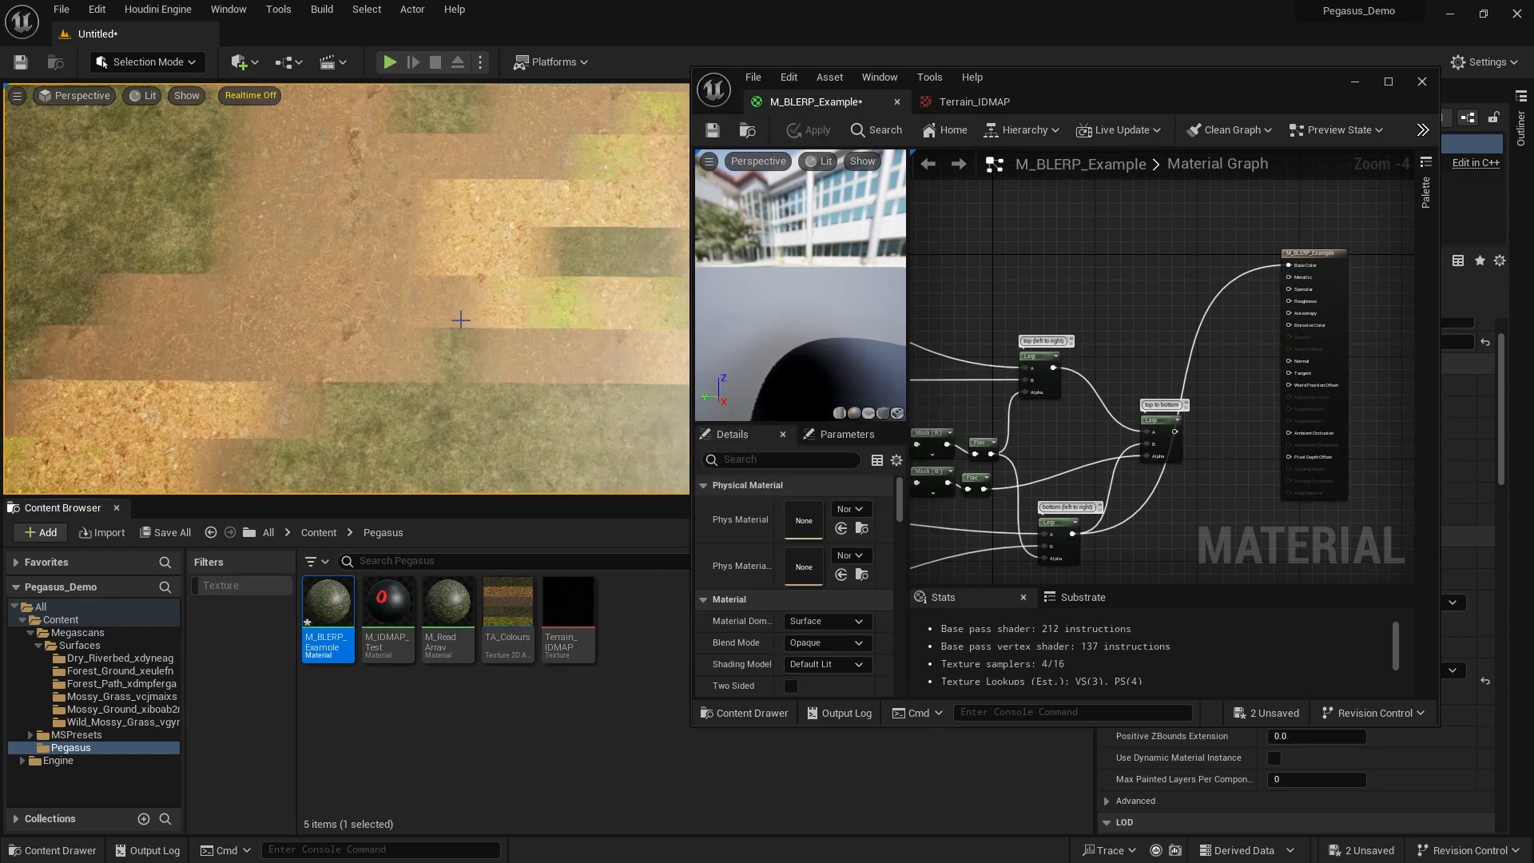
drag(1053, 367, 1288, 265)
click(813, 133)
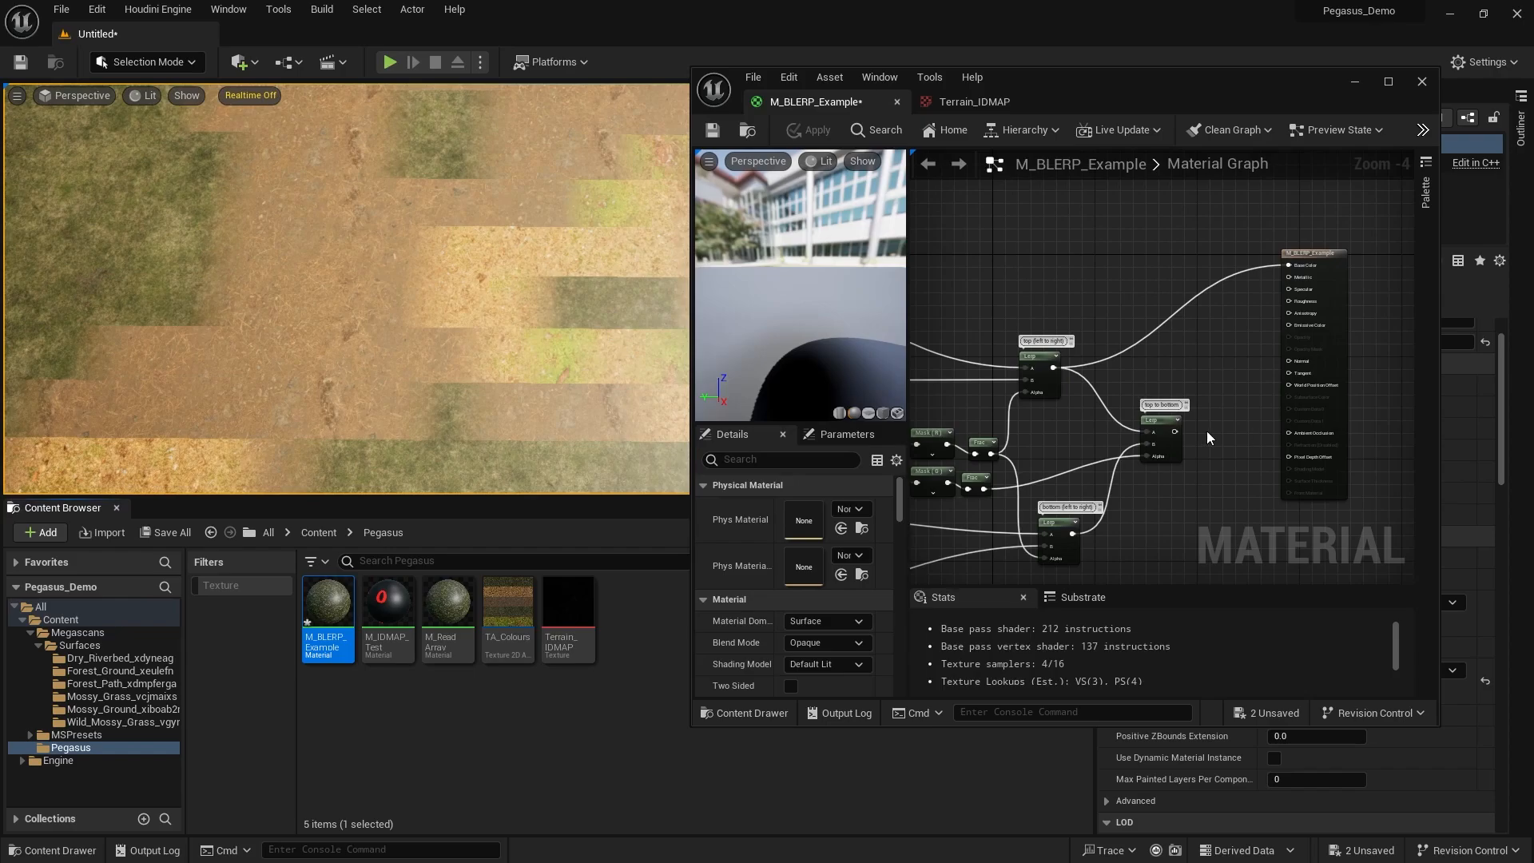
Reconnect the "top to bottom" Lerp's output to Base Color and apply the material.
right_drag(1208, 436, 1215, 386)
scroll(1215, 386, up, 1)
drag(1212, 385, 1208, 252)
right_drag(1207, 252, 1210, 233)
click(805, 137)
scroll(1110, 376, up, 2)
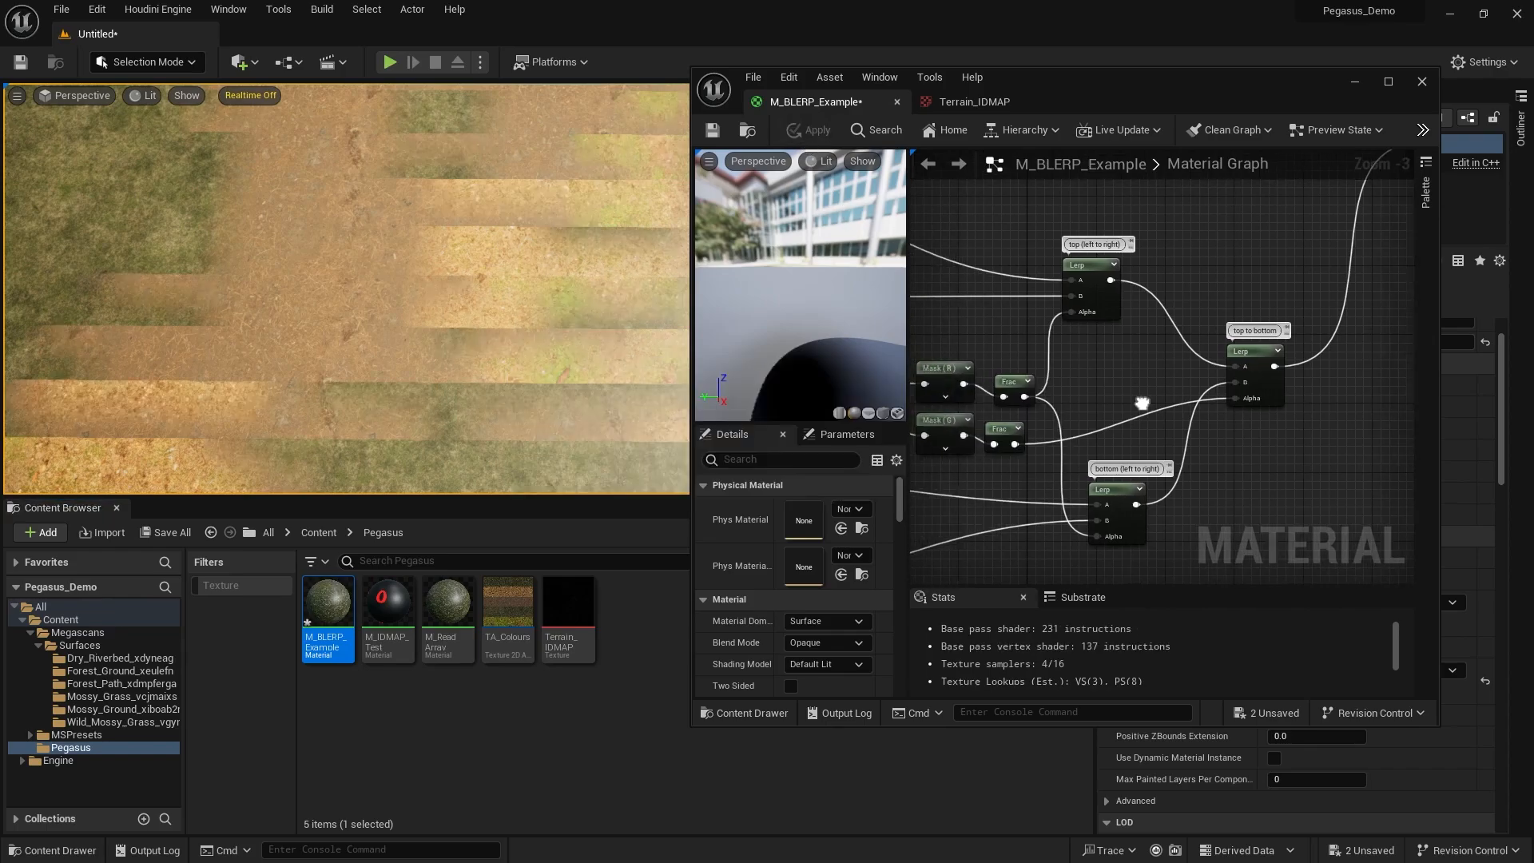
Insert a 1-x node between the G mask's Frac and the "top to bottom" Lerp's Alpha, and apply the material.
right_click(1155, 435)
text(1-)
key(Return)
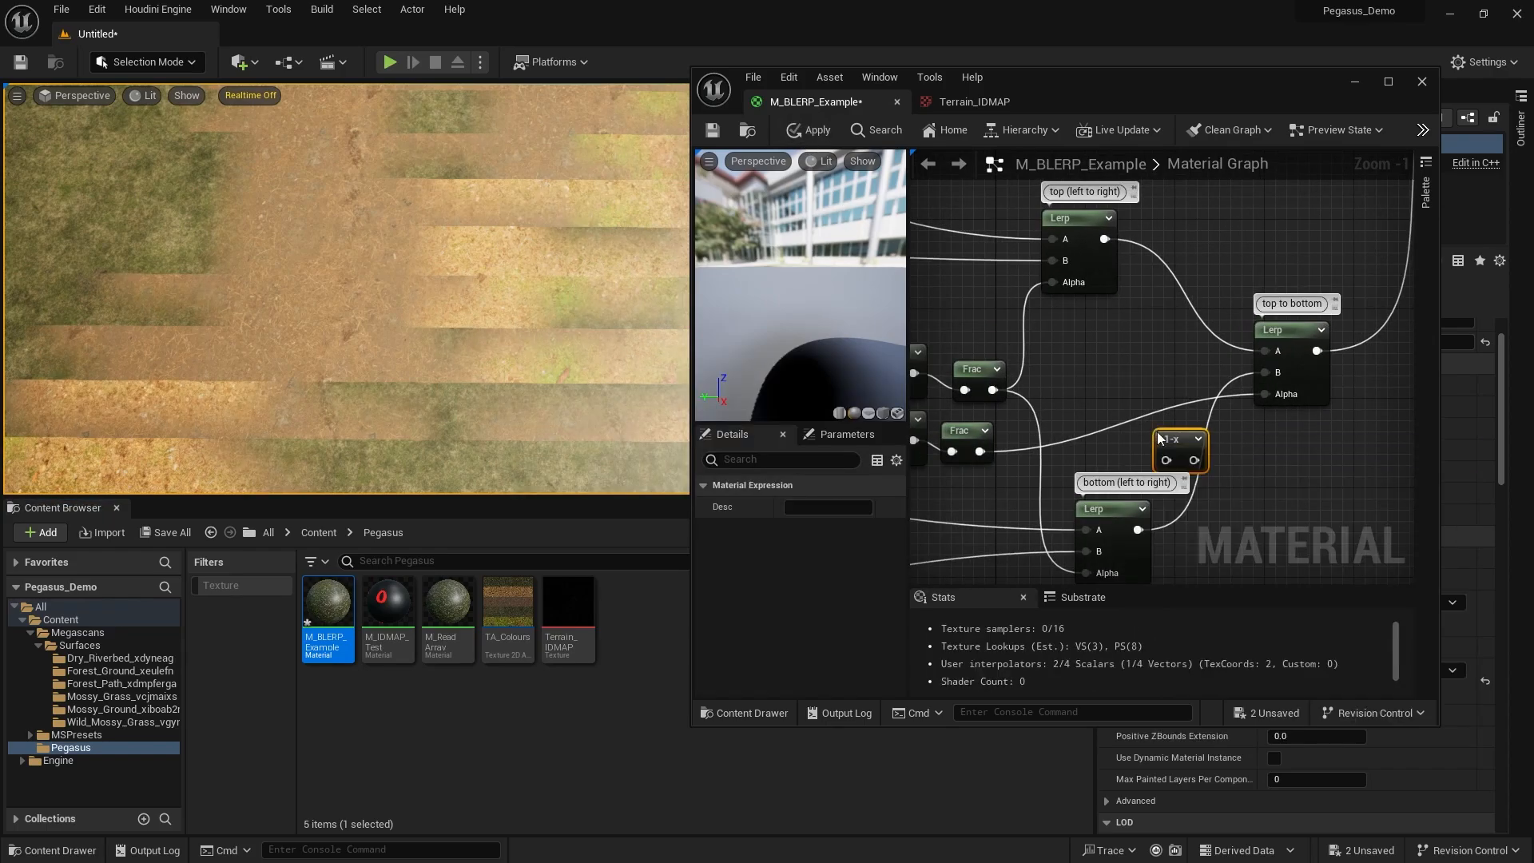
drag(1176, 438, 1131, 420)
drag(979, 452, 1264, 394)
click(1283, 457)
click(805, 132)
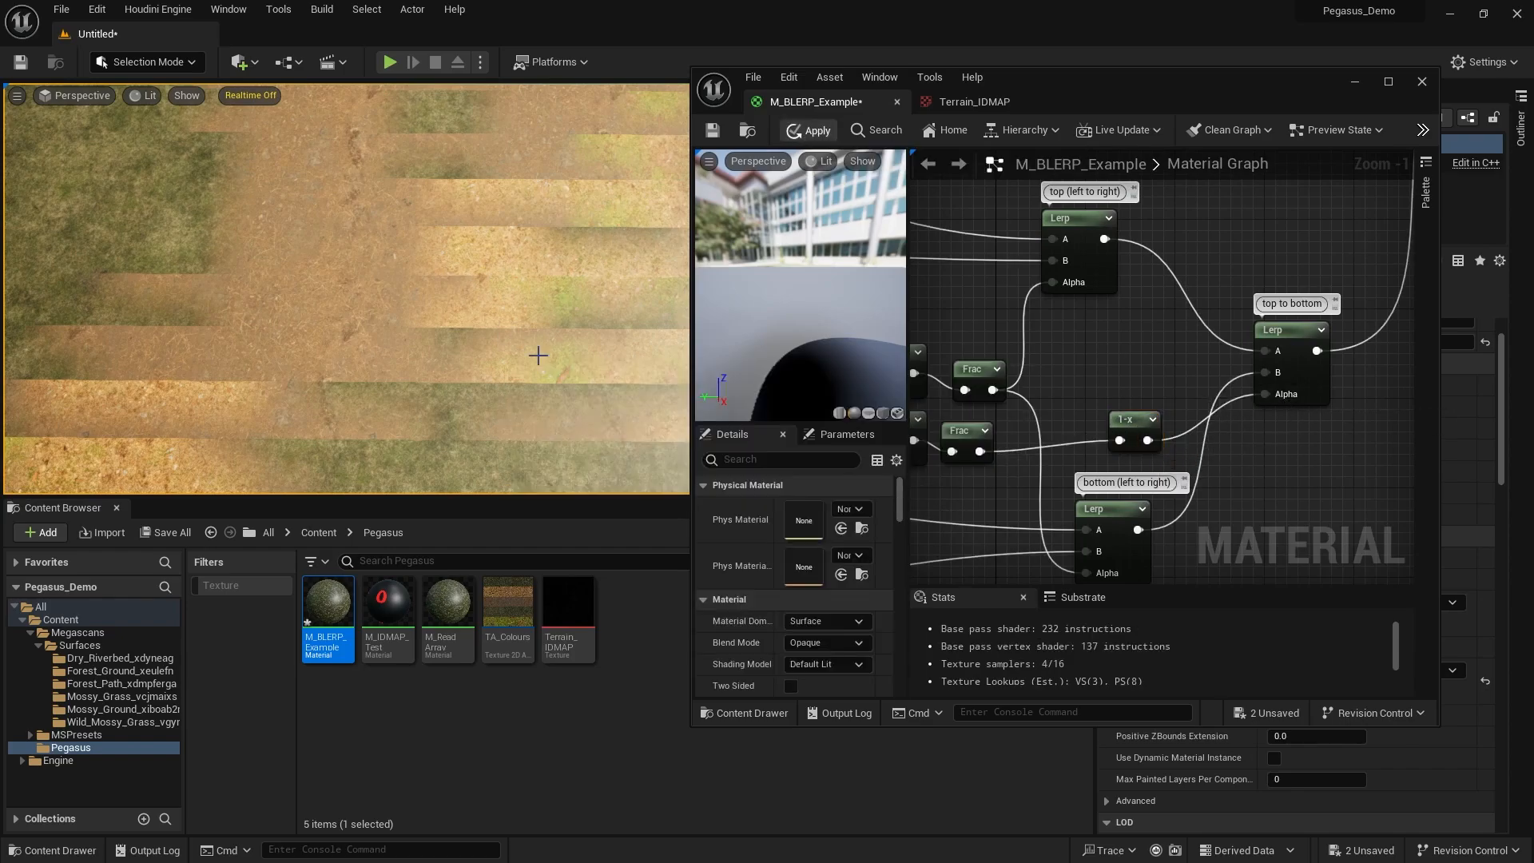
Move the material editor window aside and inspect the blended surfaces across the landscape.
right_drag(550, 348, 511, 336)
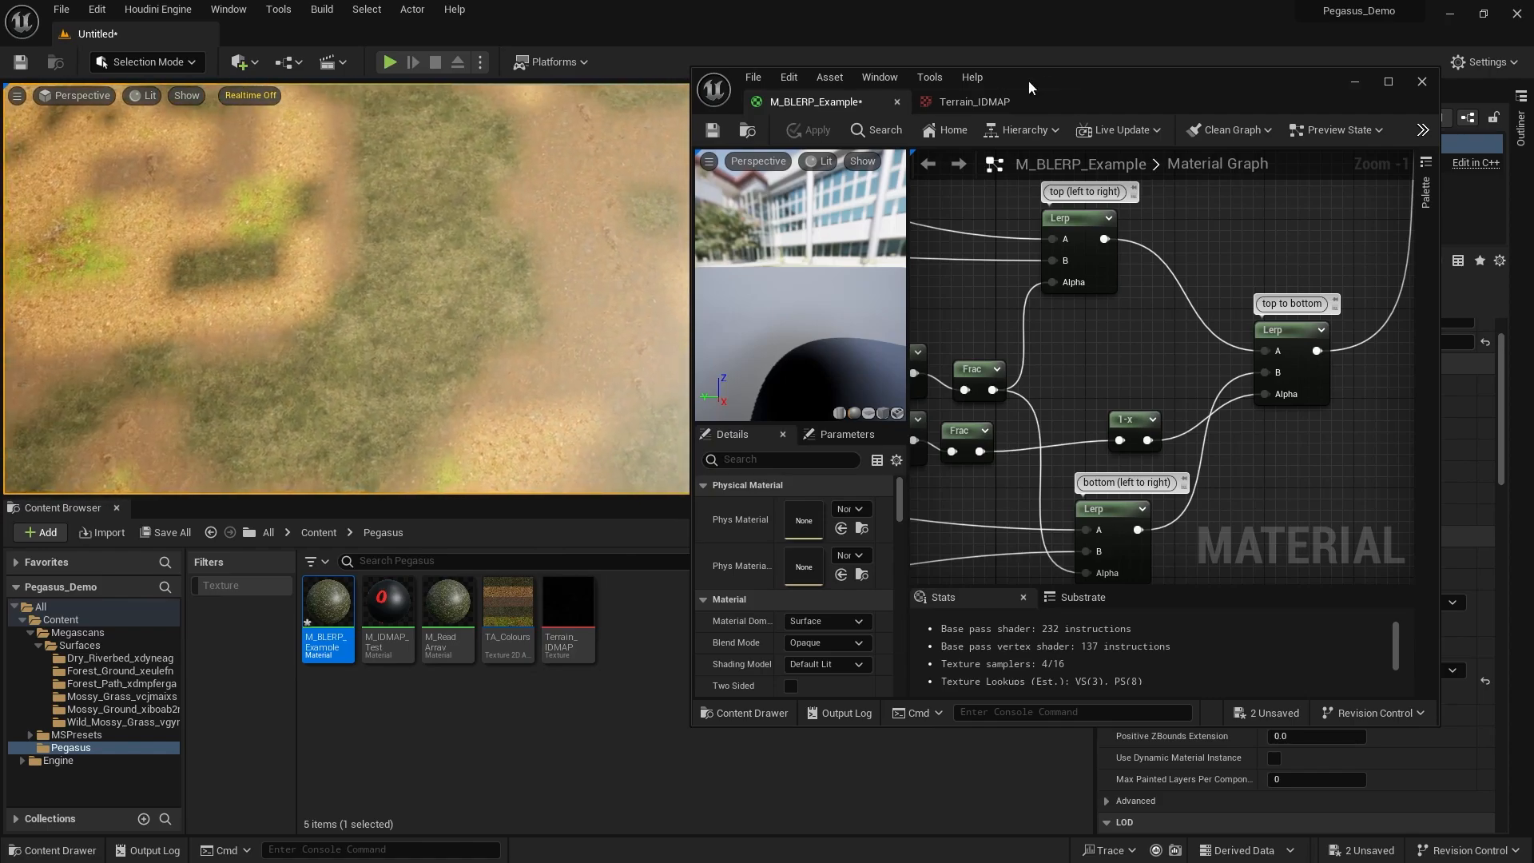
drag(1065, 78, 1200, 99)
right_drag(559, 320, 523, 318)
right_drag(1301, 420, 1303, 363)
mouse_move(612, 307)
right_down()
mouse_move(610, 268)
mouse_move(603, 299)
mouse_move(590, 286)
right_up()
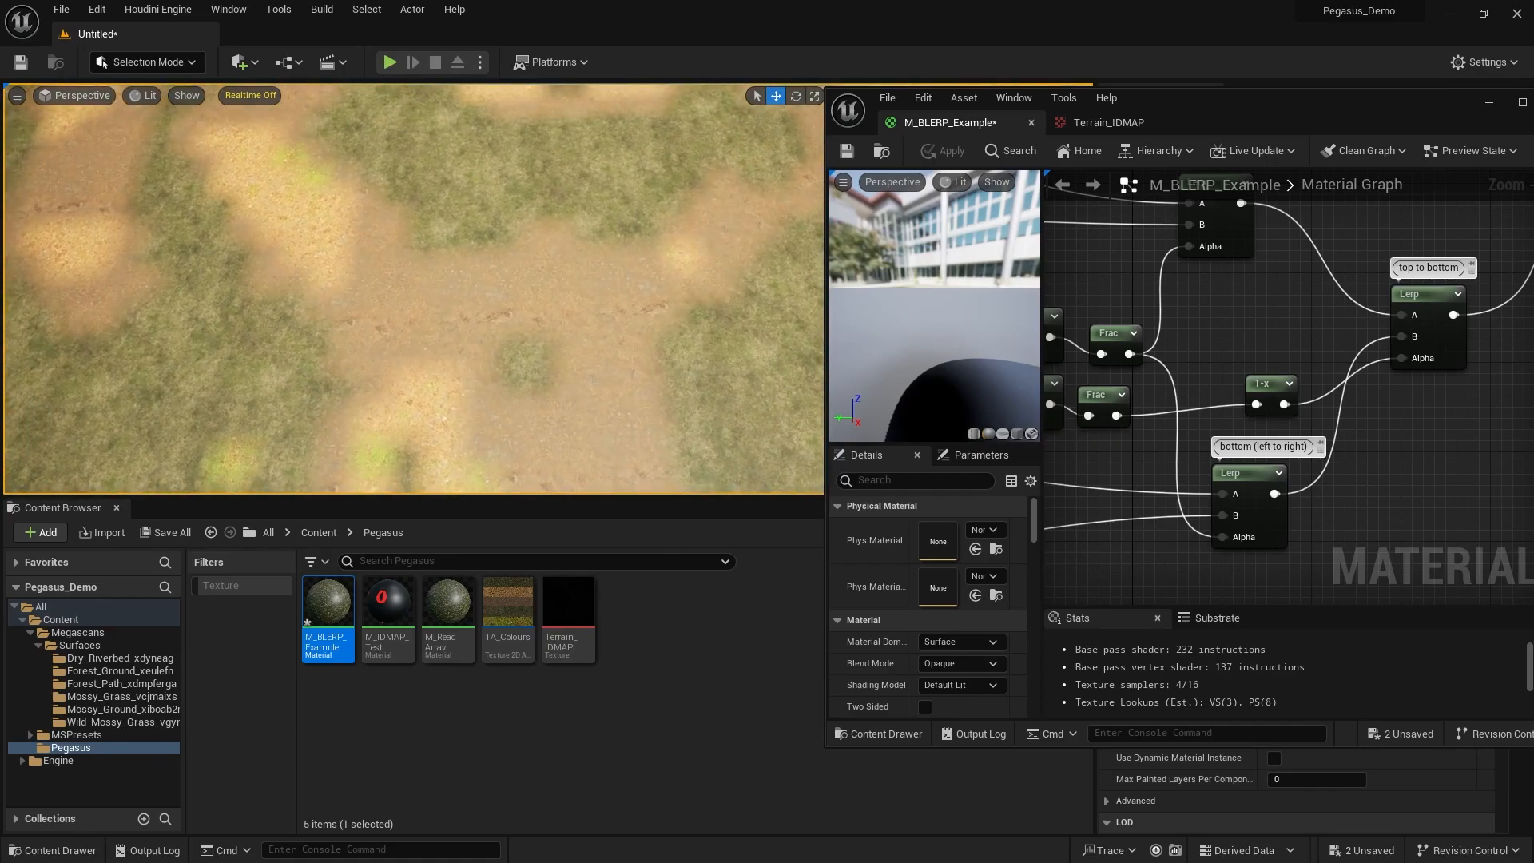
Examine the landscape's surface transitions together with the mask, Frac and Lerp nodes that produce them.
right_drag(1306, 365, 1339, 437)
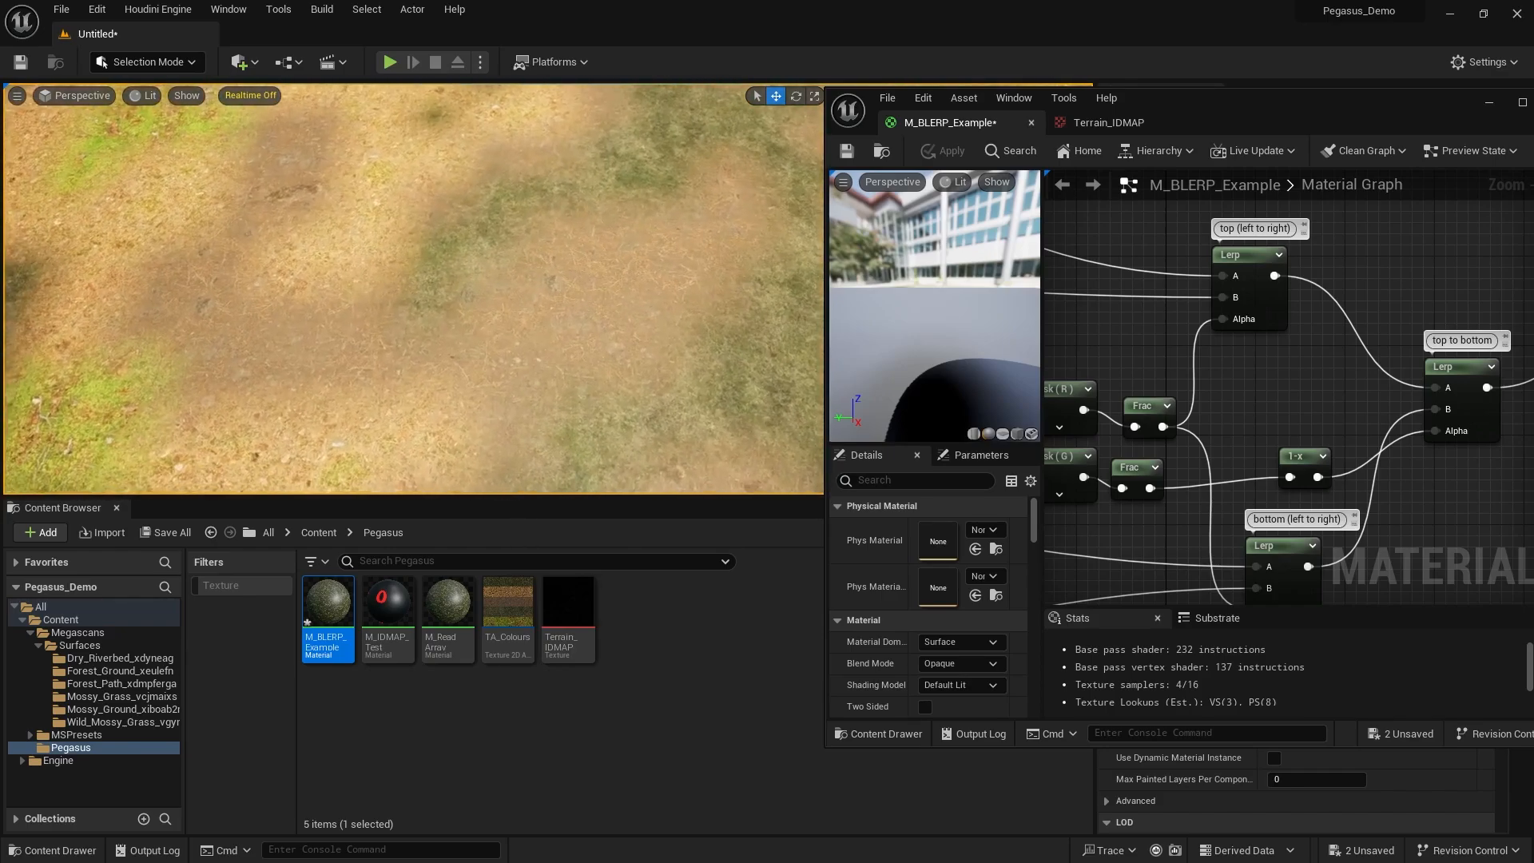
right_drag(1239, 438, 1218, 432)
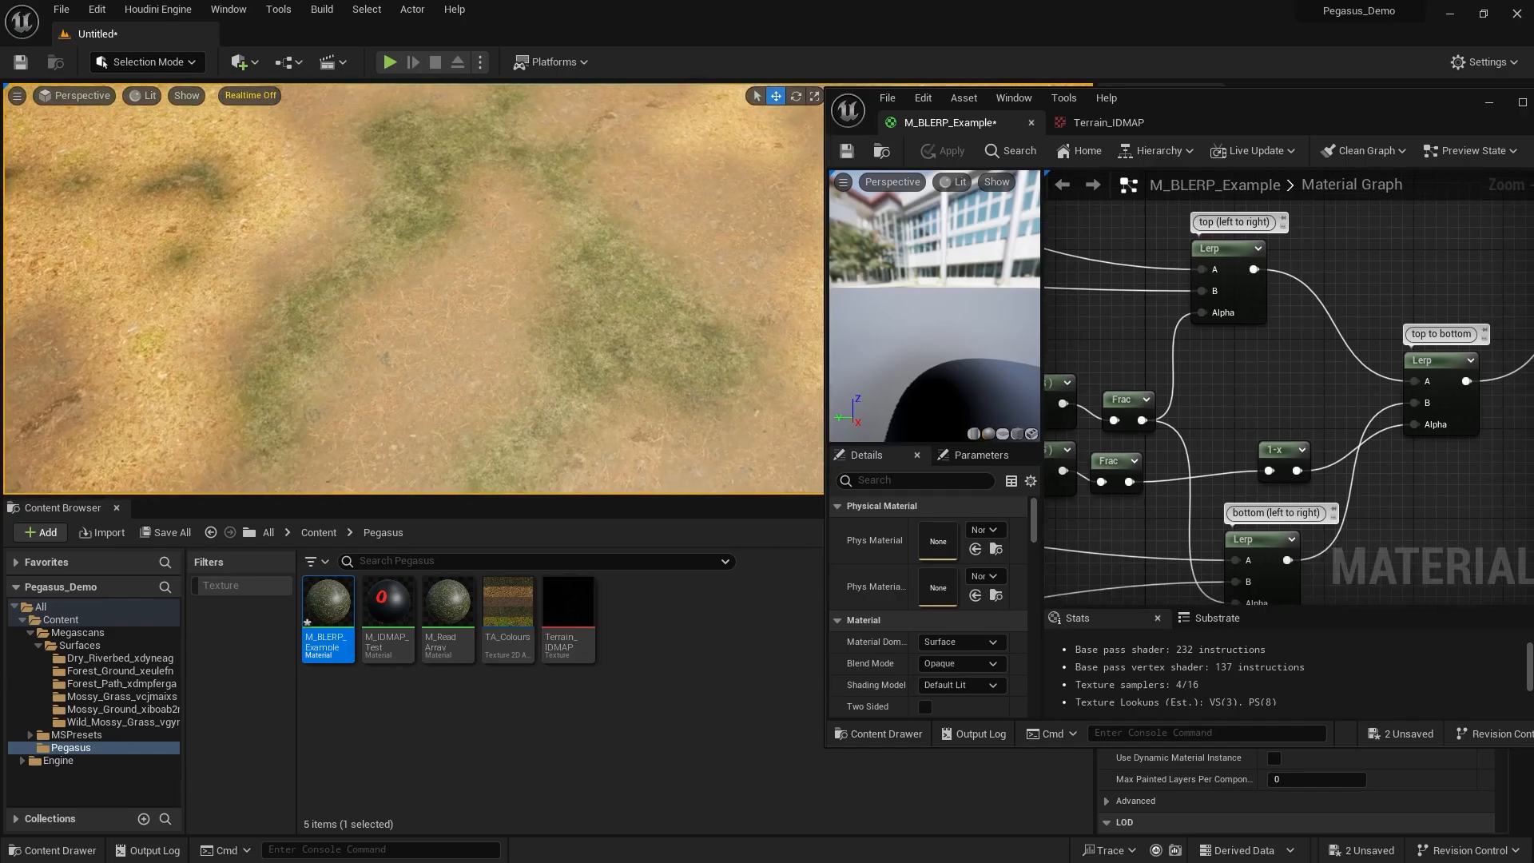
scroll(1422, 462, down, 3)
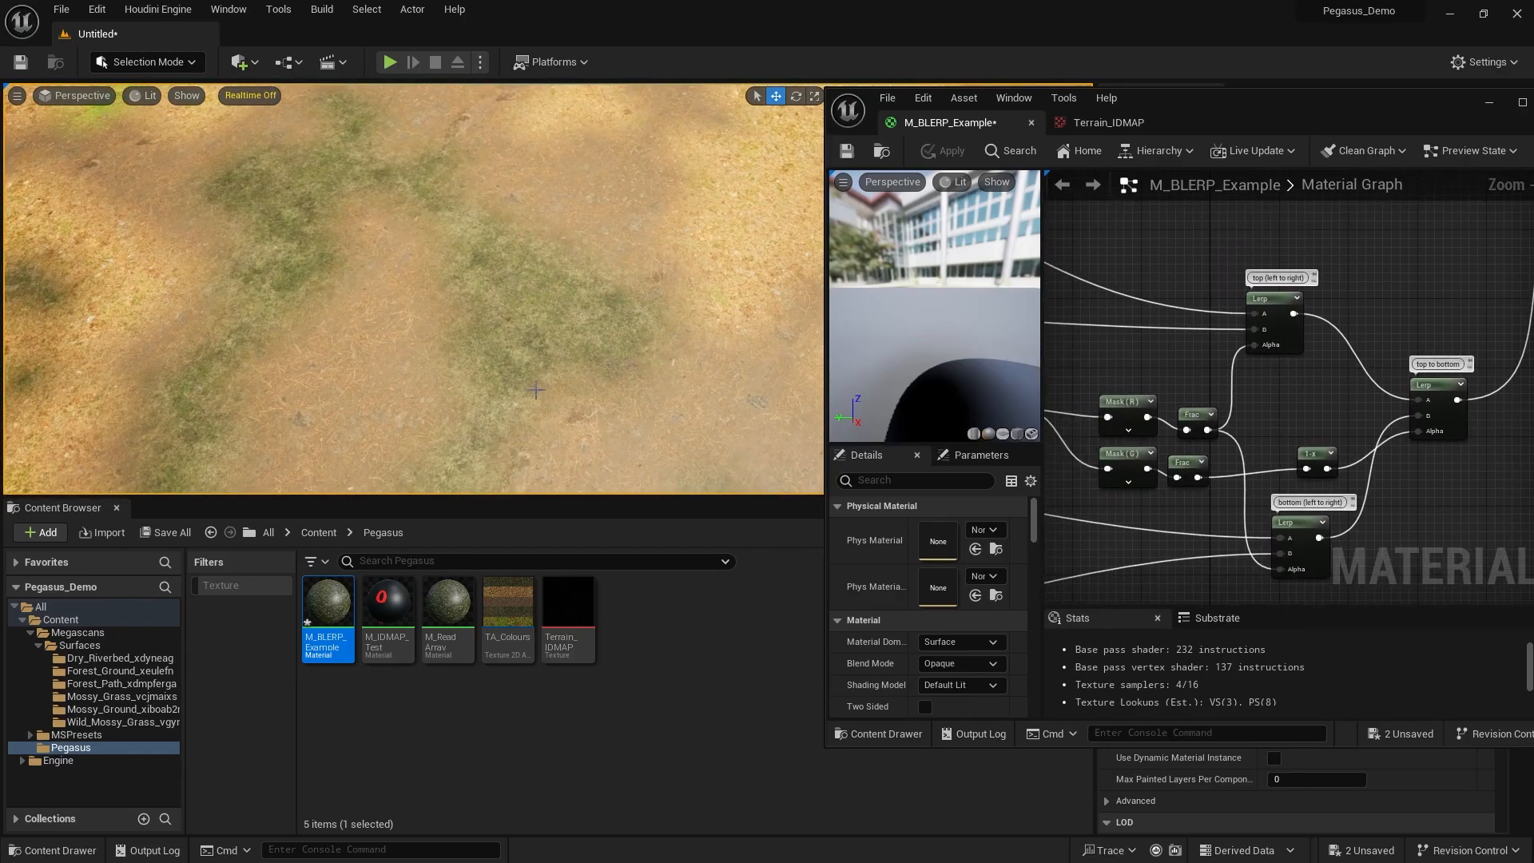
right_drag(559, 327, 561, 355)
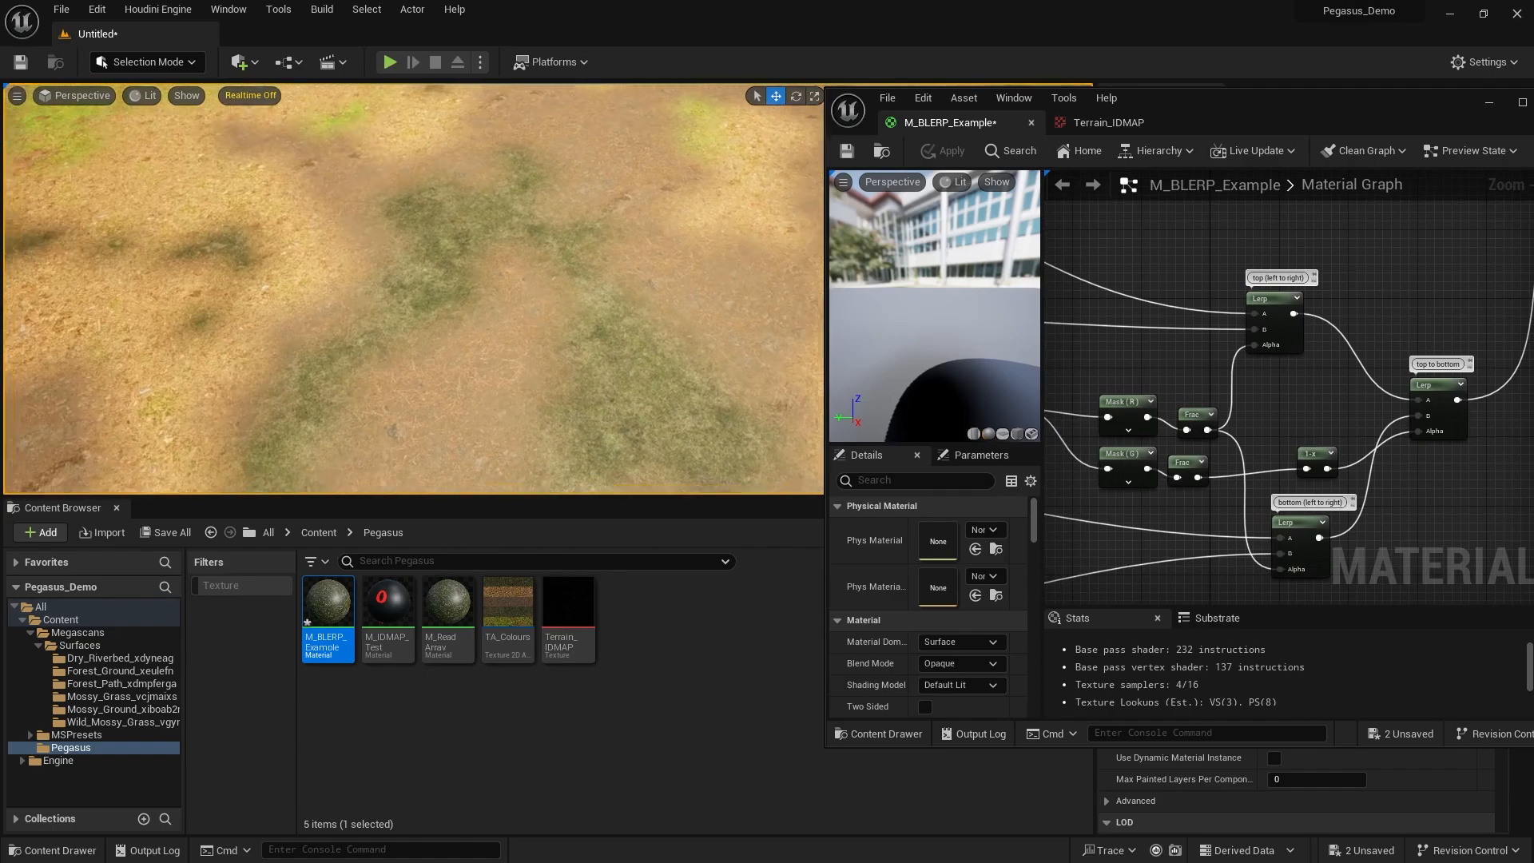
scroll(1335, 374, down, 2)
scroll(1344, 422, up, 2)
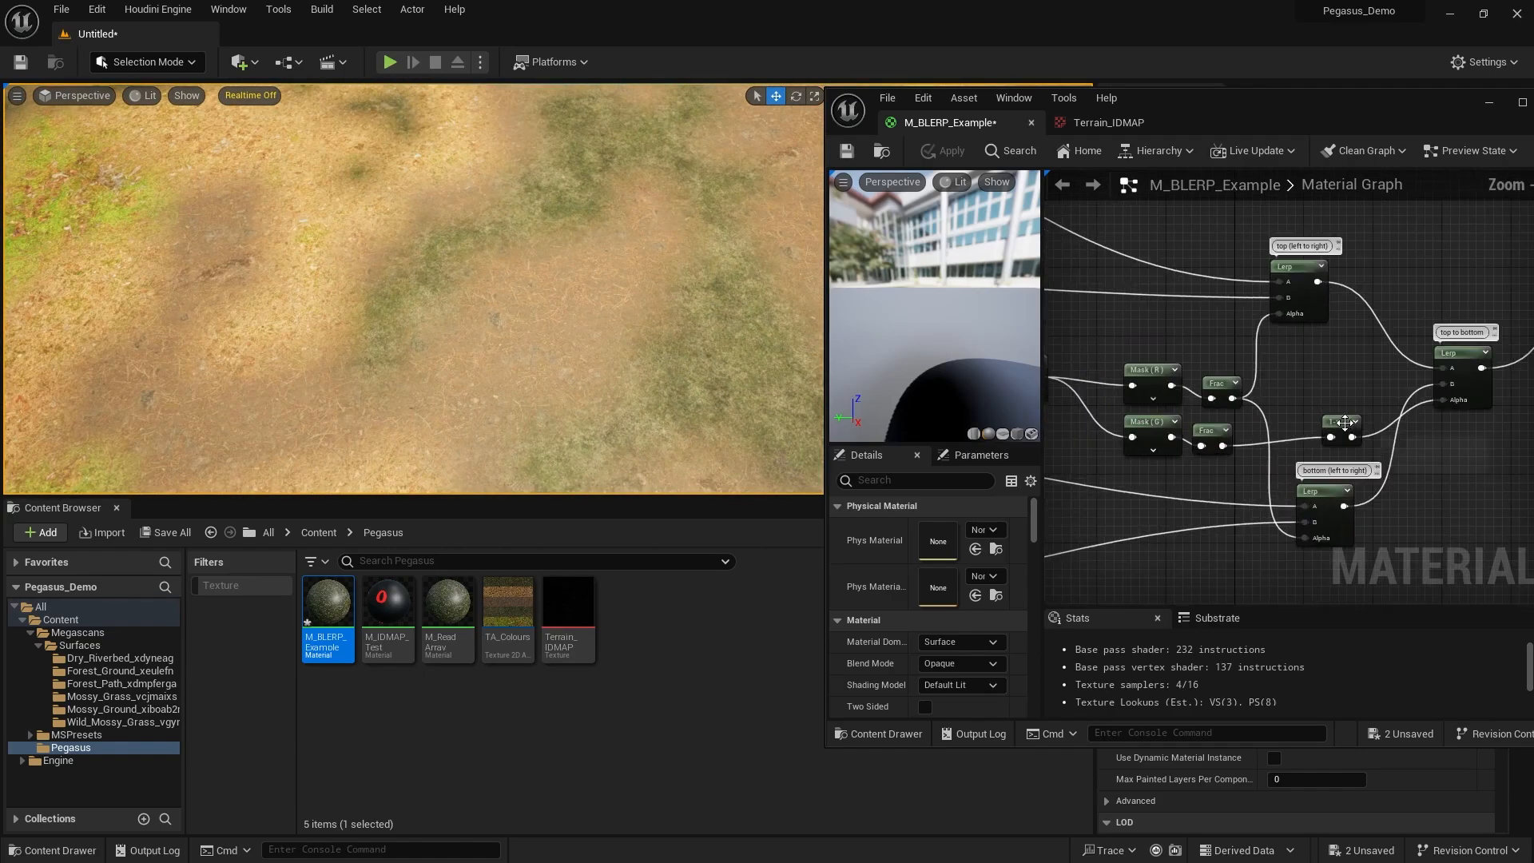
scroll(1248, 324, down, 1)
mouse_move(1265, 377)
right_down()
mouse_move(1247, 325)
mouse_move(1483, 362)
mouse_move(1258, 361)
right_up()
scroll(1257, 361, down, 1)
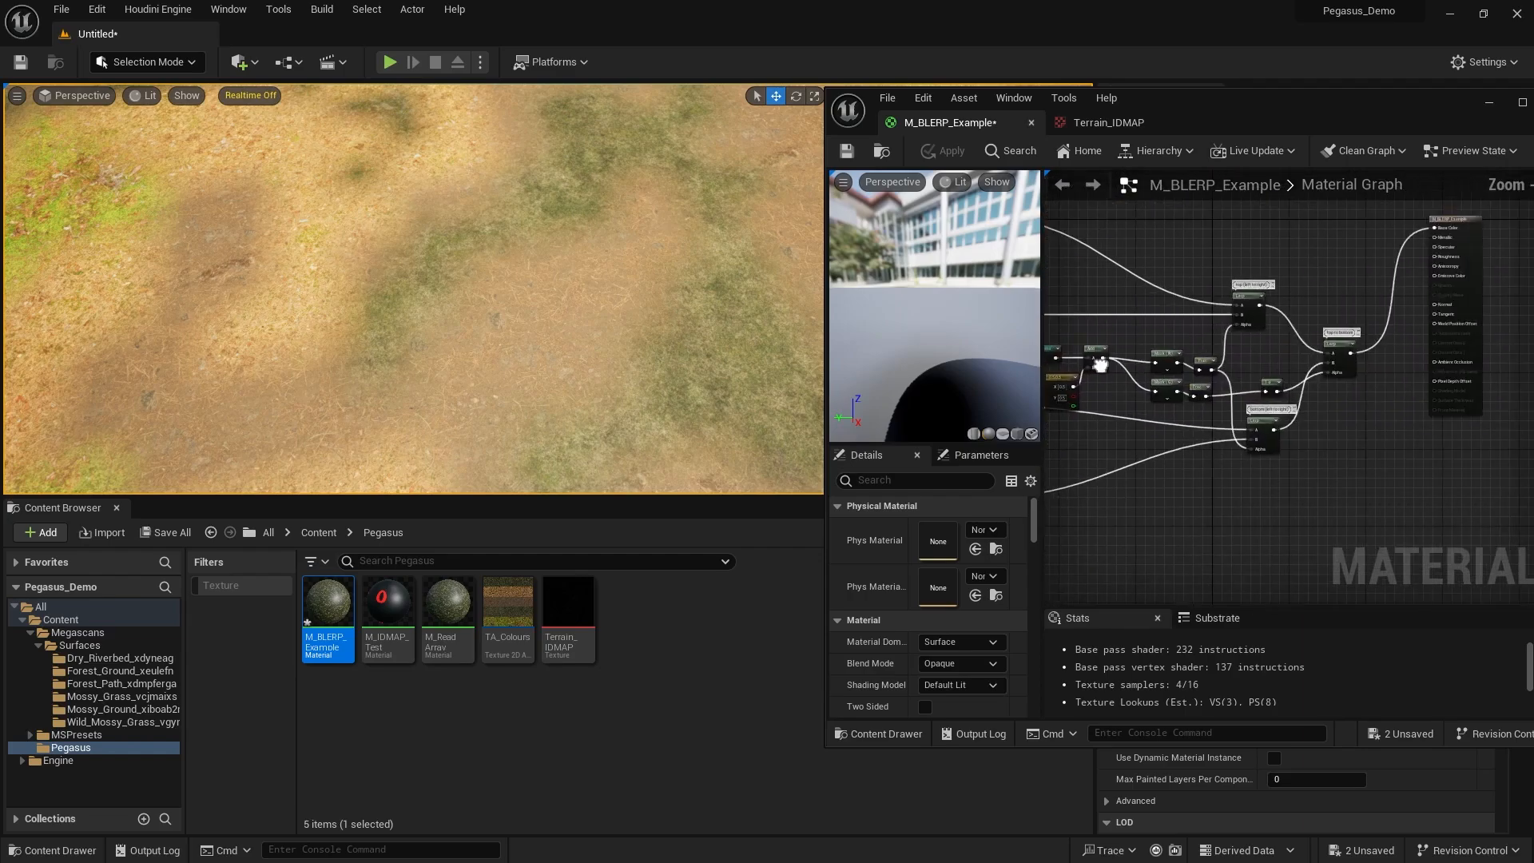
Reposition and enlarge the material editor window, and shift the 1-x node slightly closer to the G mask's Frac.
scroll(1253, 361, up, 2)
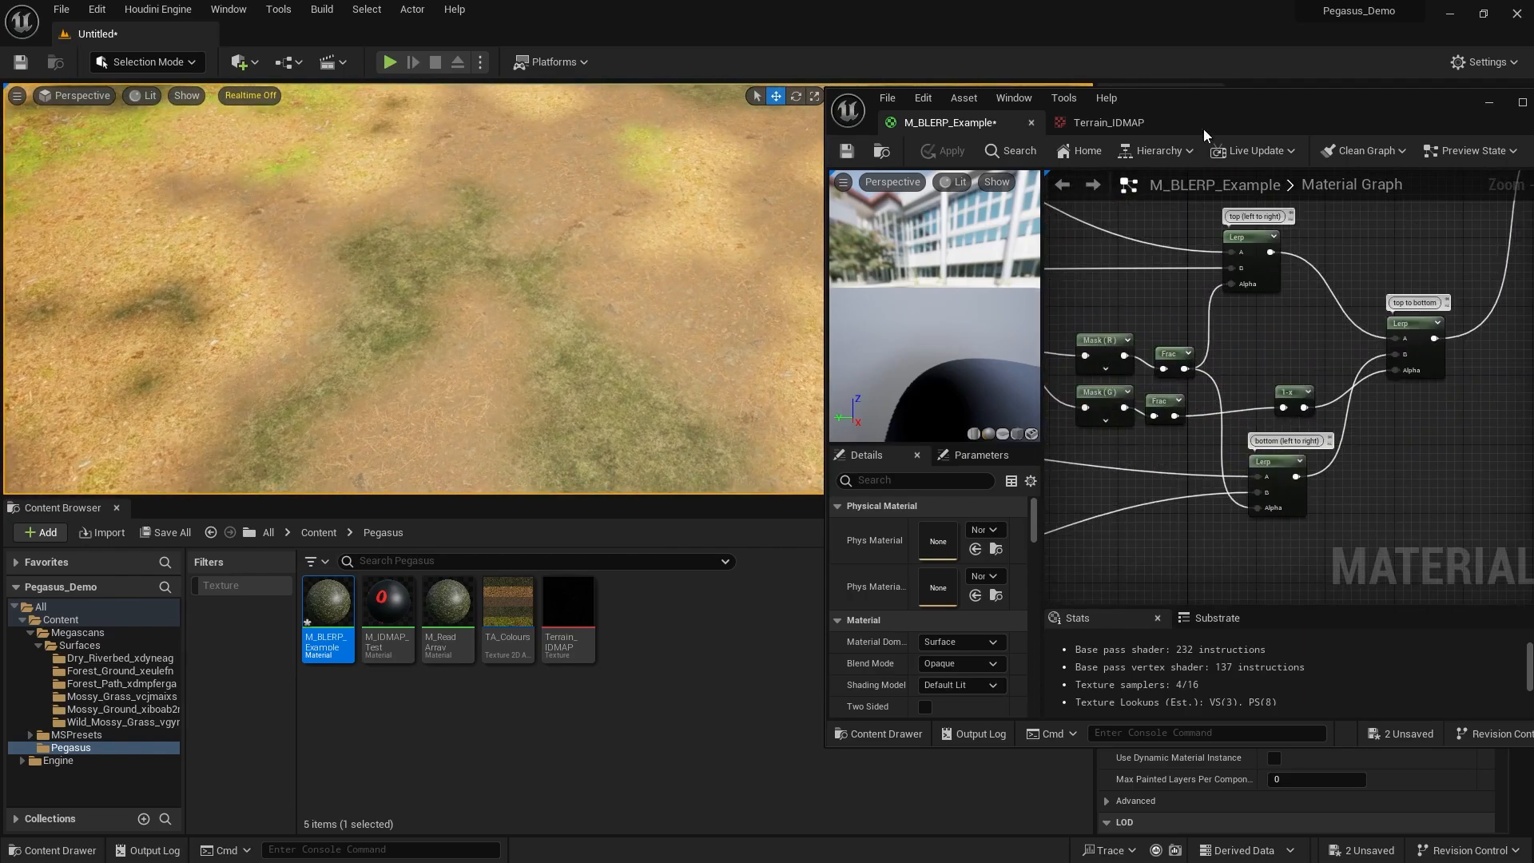
drag(1203, 128, 1167, 124)
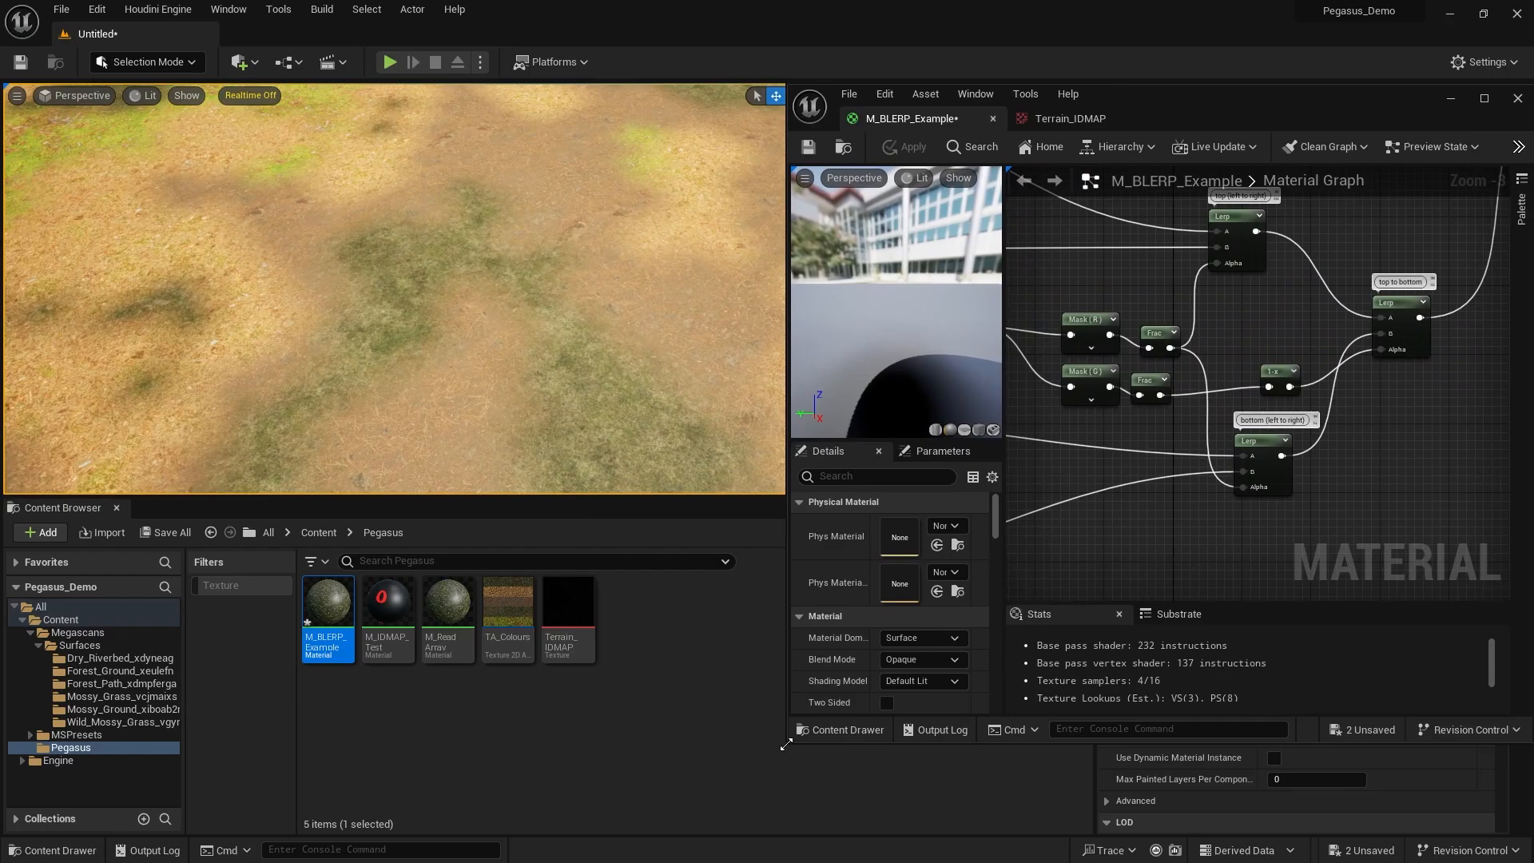
drag(786, 745, 727, 785)
right_drag(1077, 395, 1161, 406)
scroll(1161, 405, down, 1)
right_drag(1249, 367, 1263, 379)
scroll(1263, 378, up, 1)
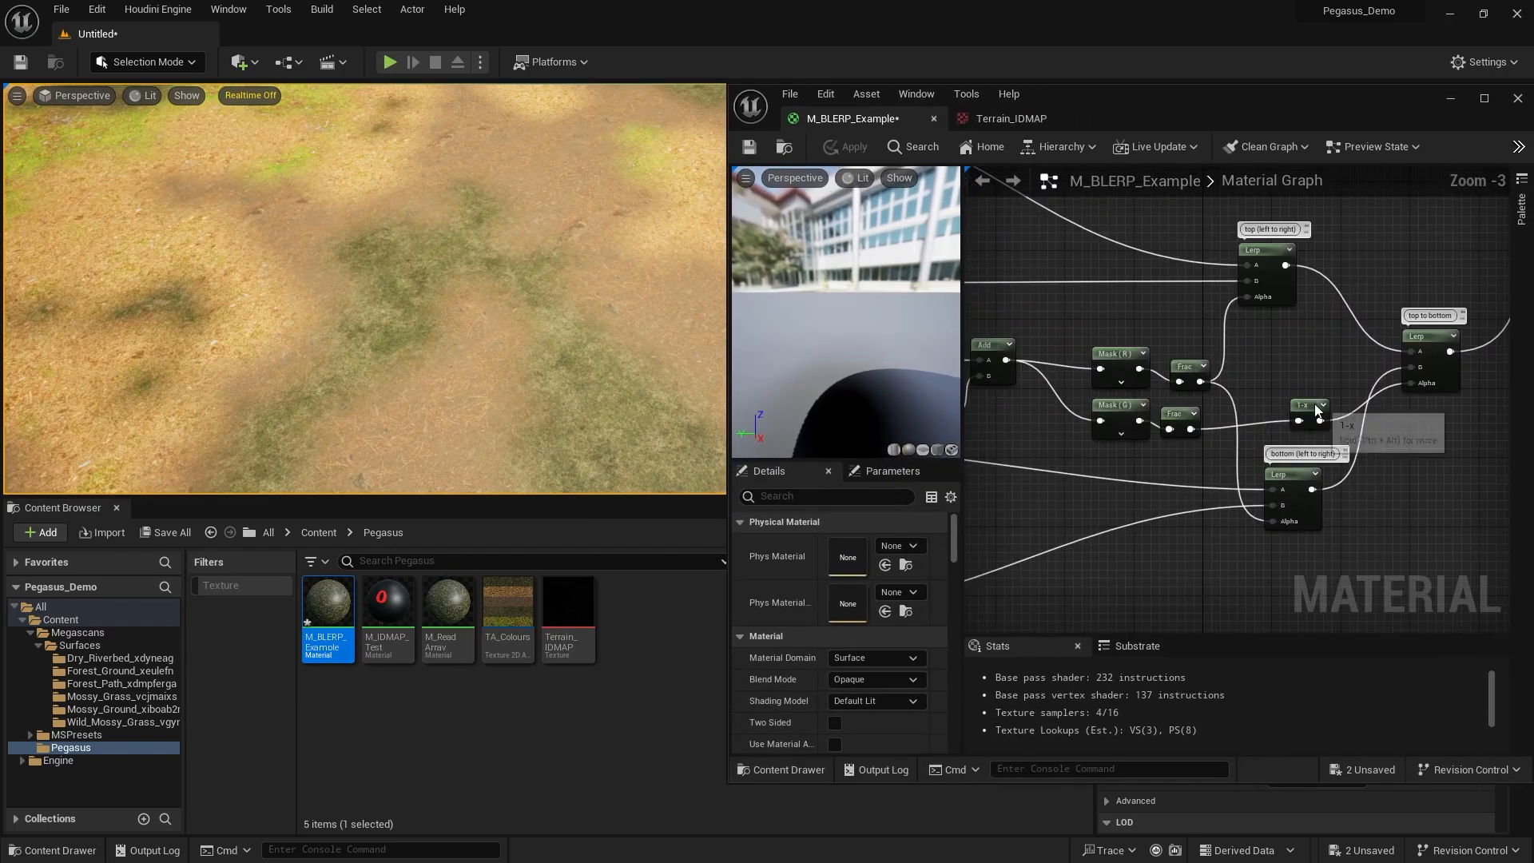
drag(1318, 410, 1285, 411)
Check the landscape in the Shader Complexity view mode and return the viewport to Lit.
scroll(1257, 359, down, 1)
right_drag(1257, 360, 1510, 384)
right_drag(1091, 387, 1408, 380)
right_drag(569, 334, 404, 308)
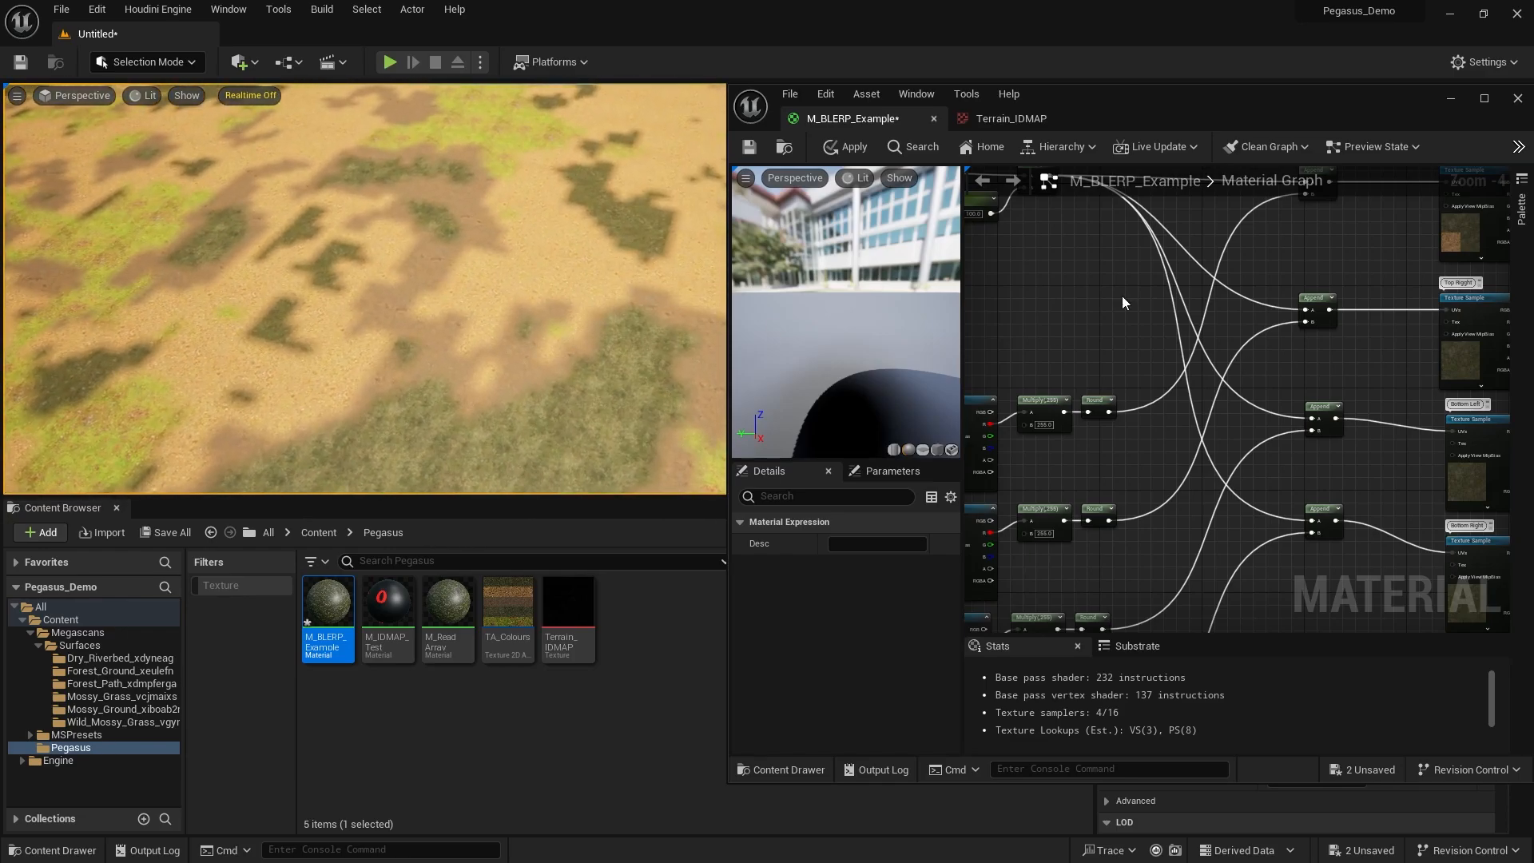
click(1122, 302)
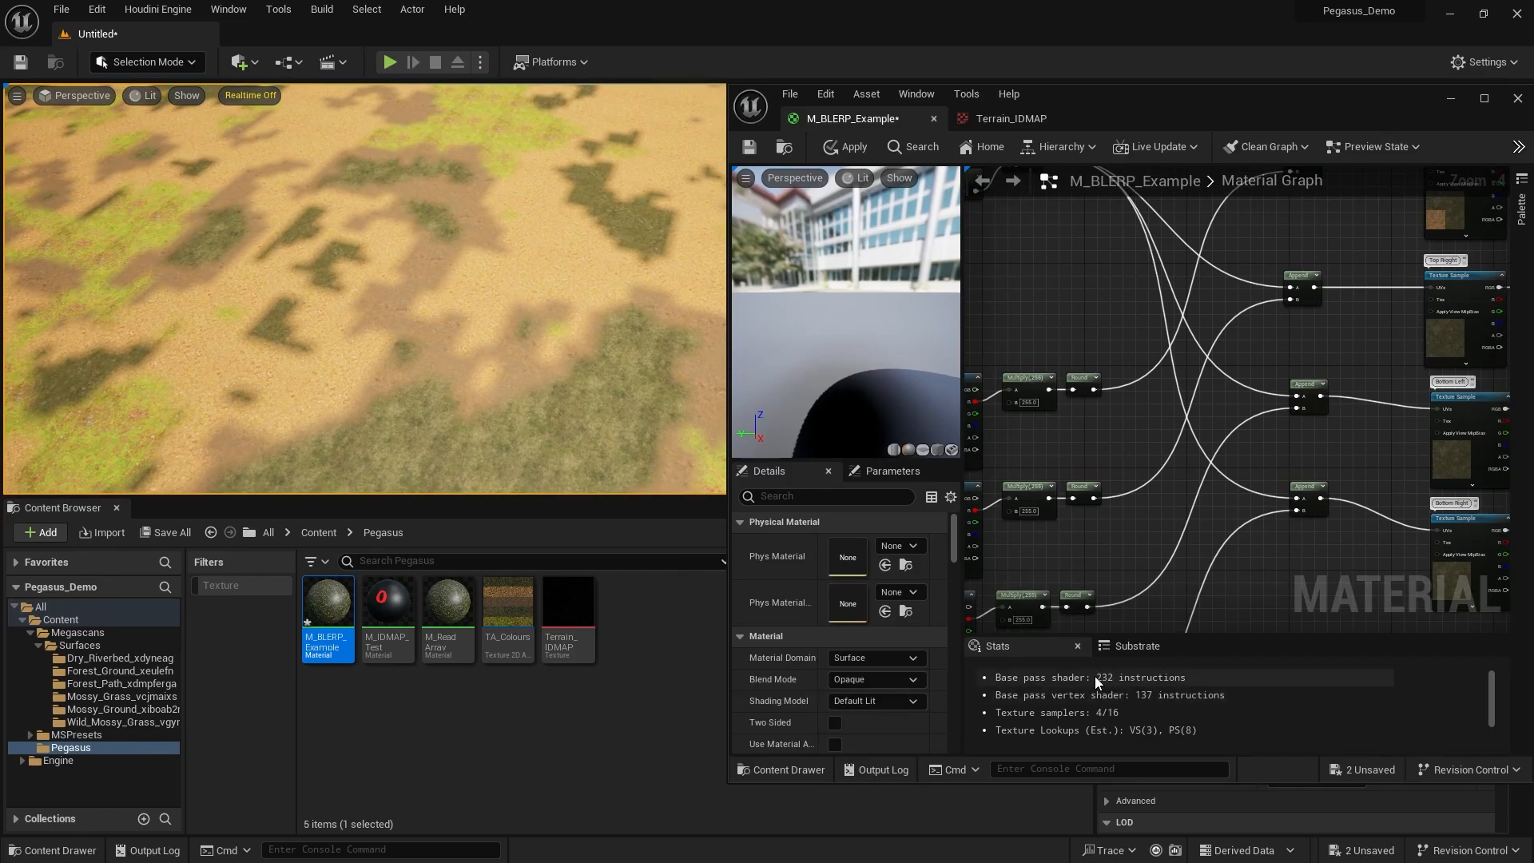
key(alt+8)
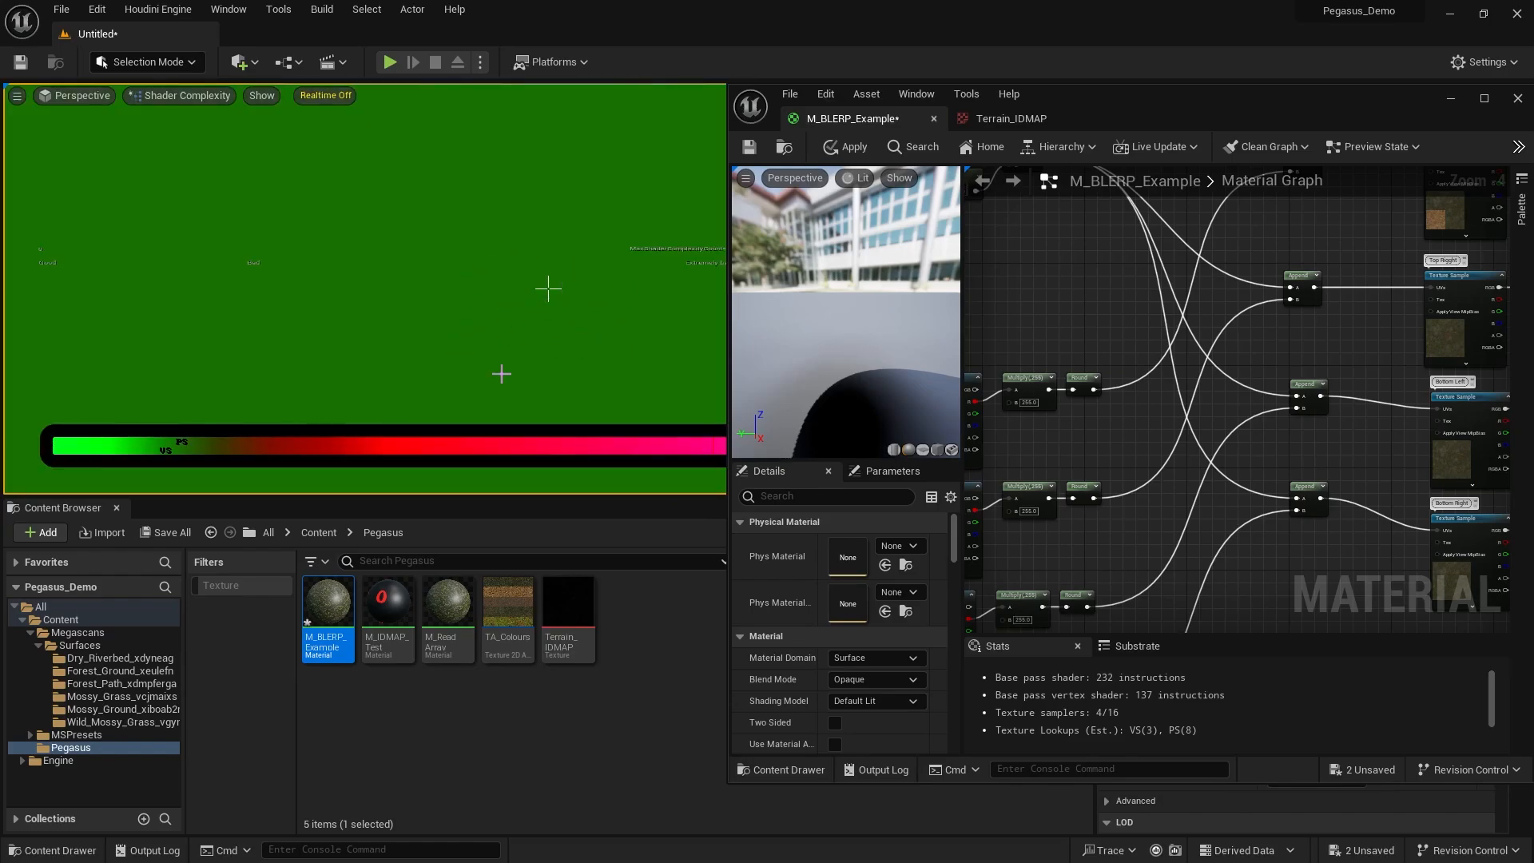
key(alt+4)
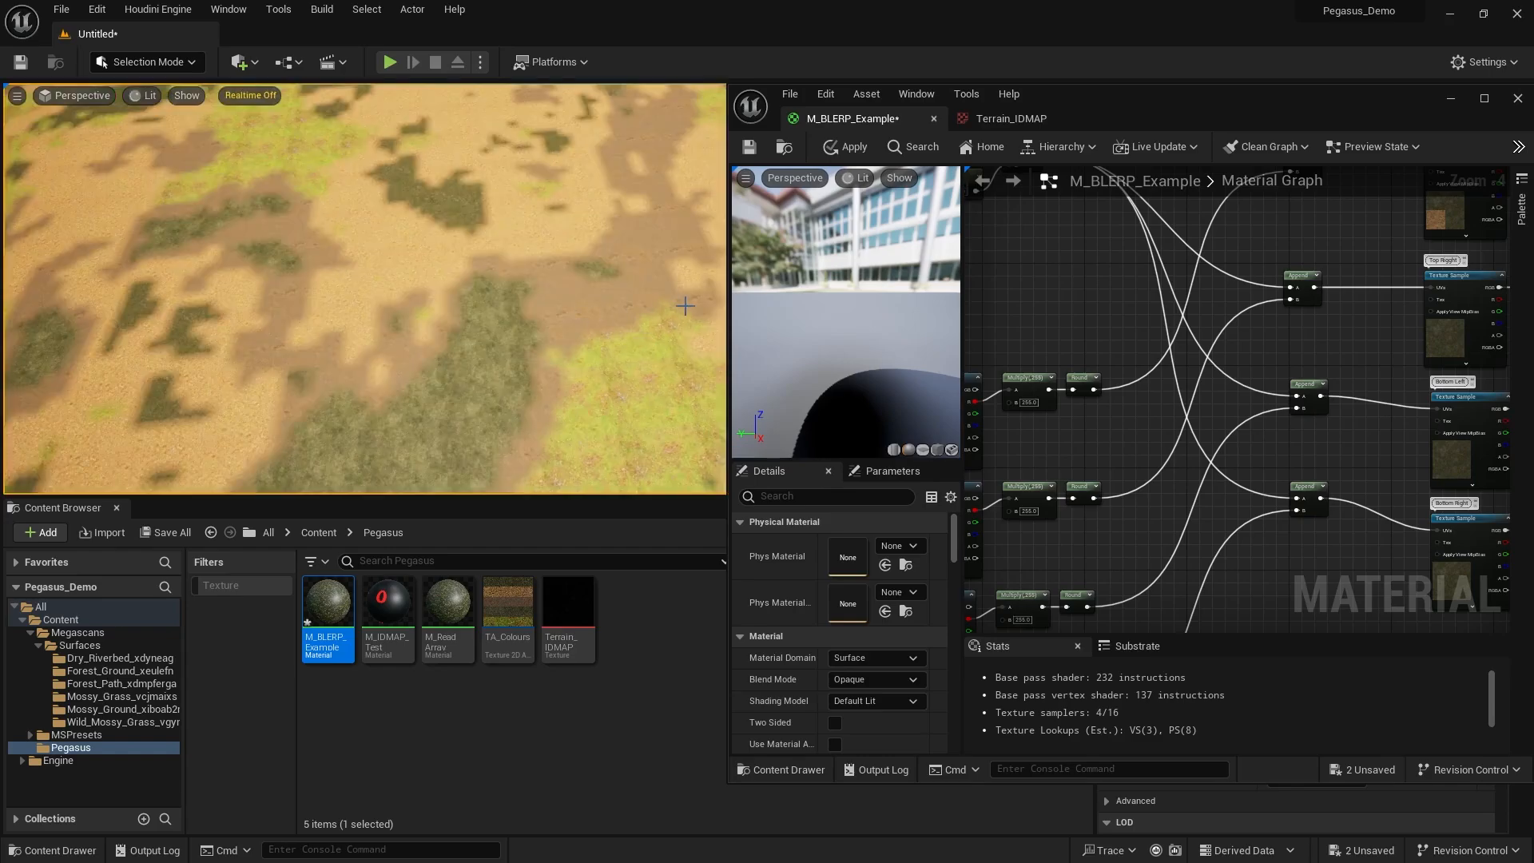
Open the TA_Colours texture array from its Texture Sample and review it together with the Terrain_IDMAP texture.
scroll(1275, 353, down, 6)
scroll(1299, 261, up, 2)
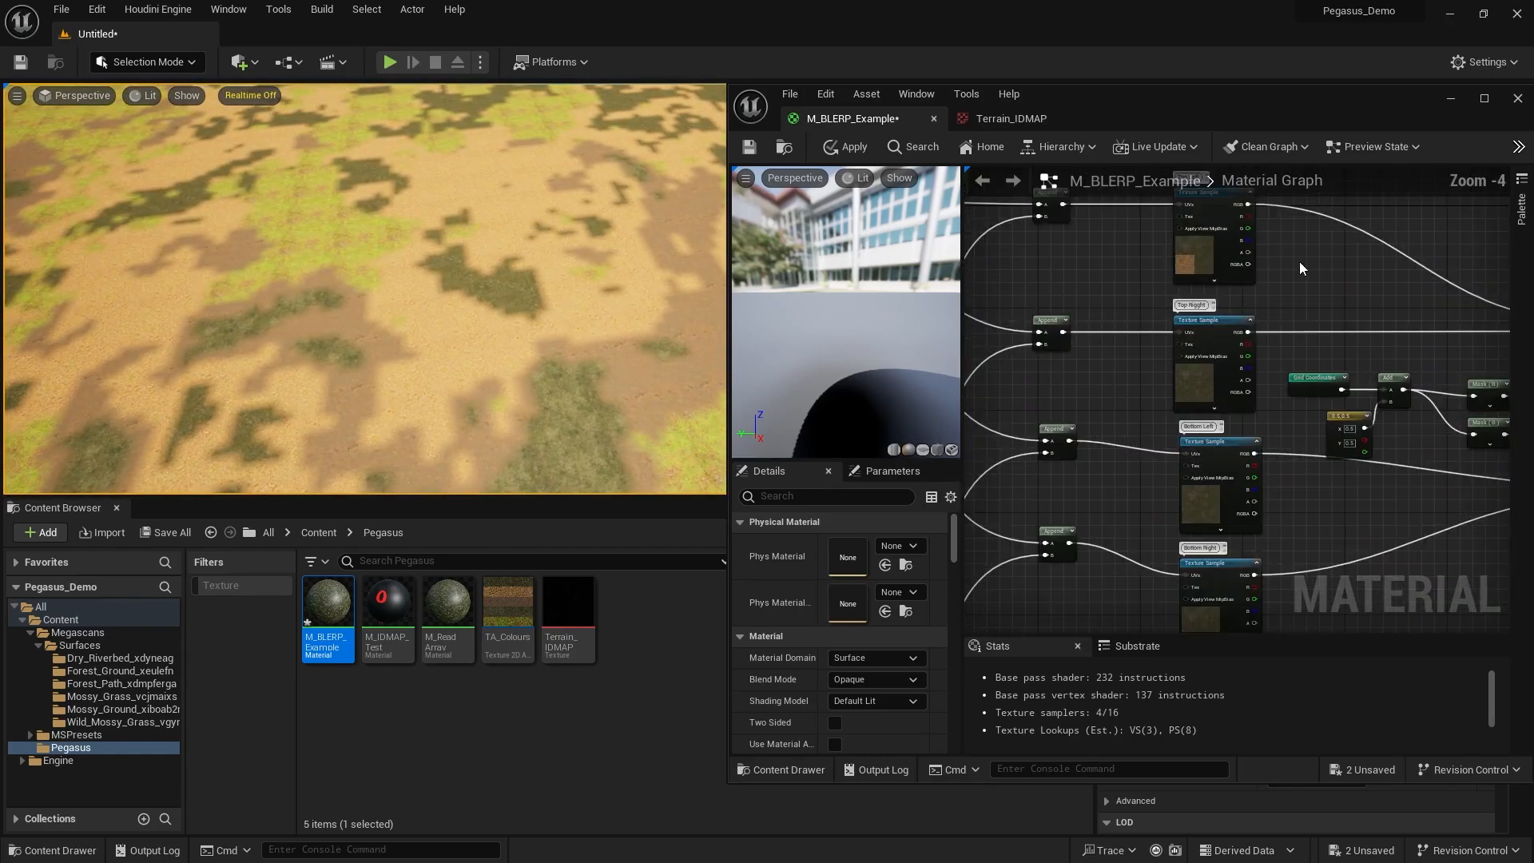
click(1147, 332)
double_click(847, 688)
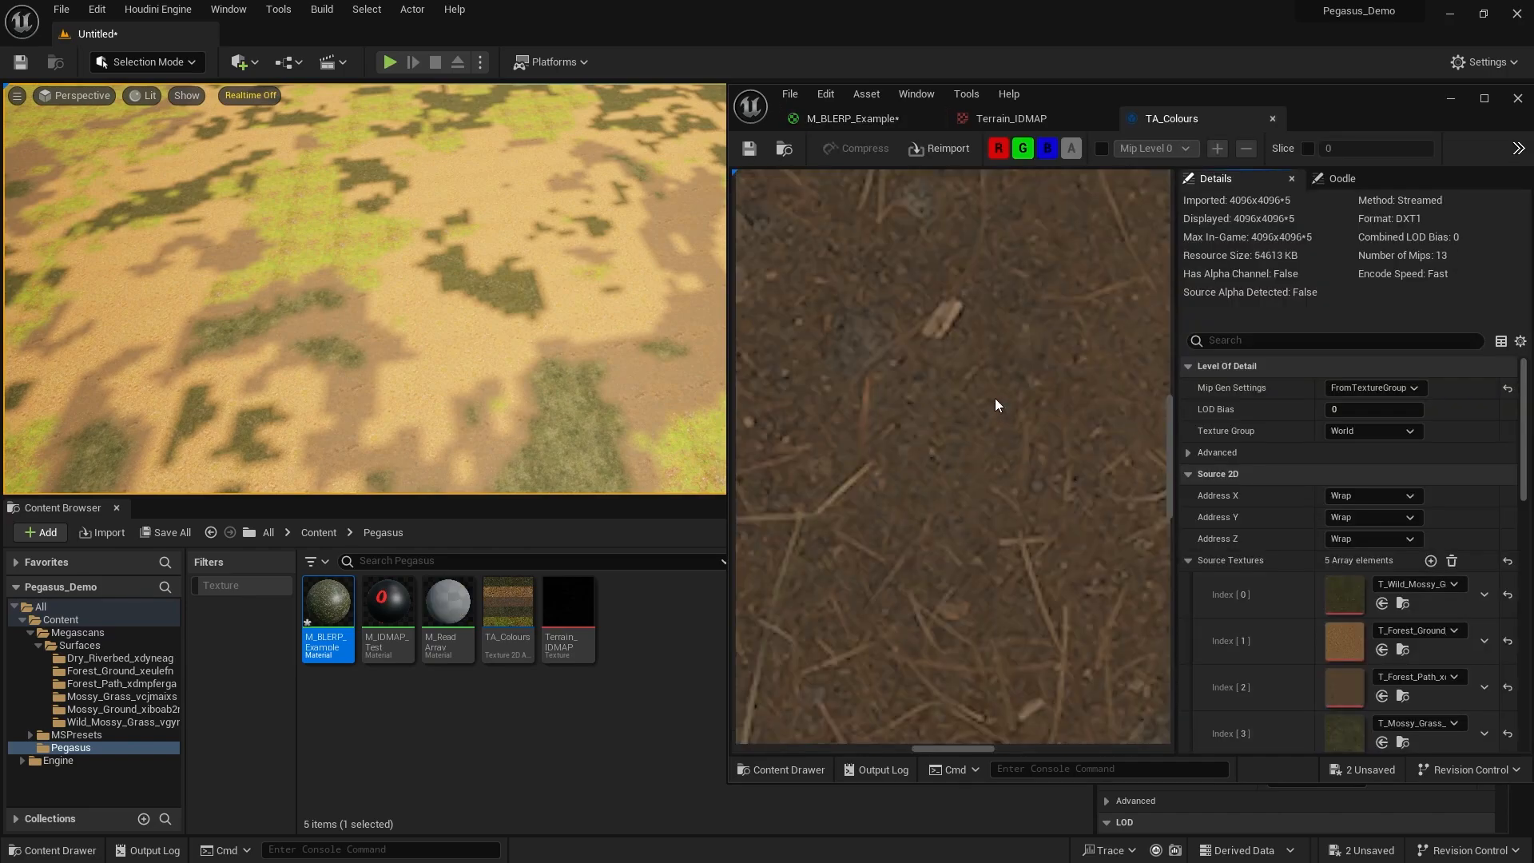
scroll(995, 398, down, 5)
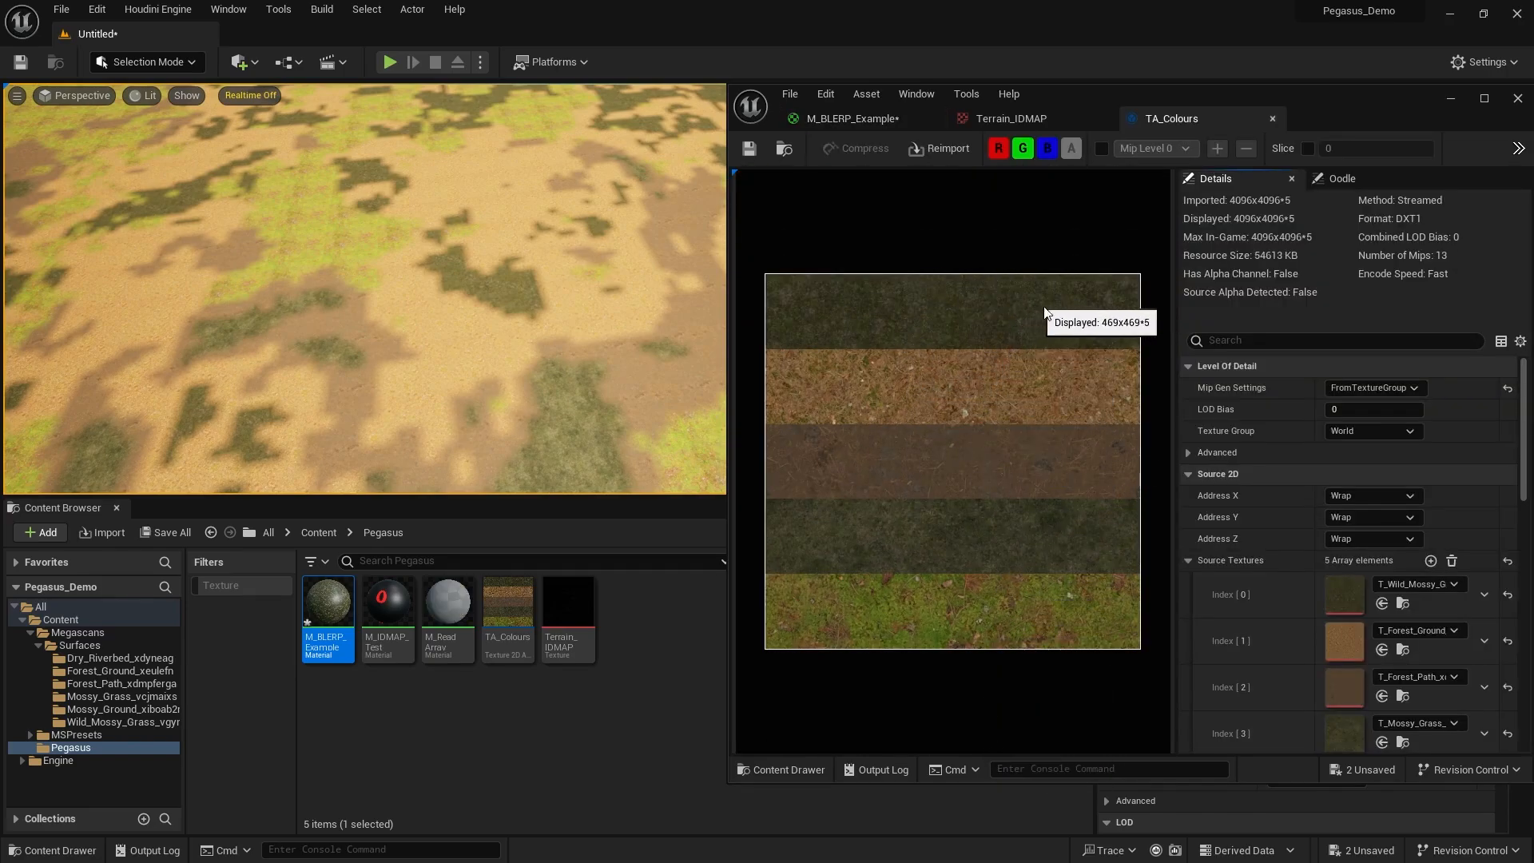
click(1034, 122)
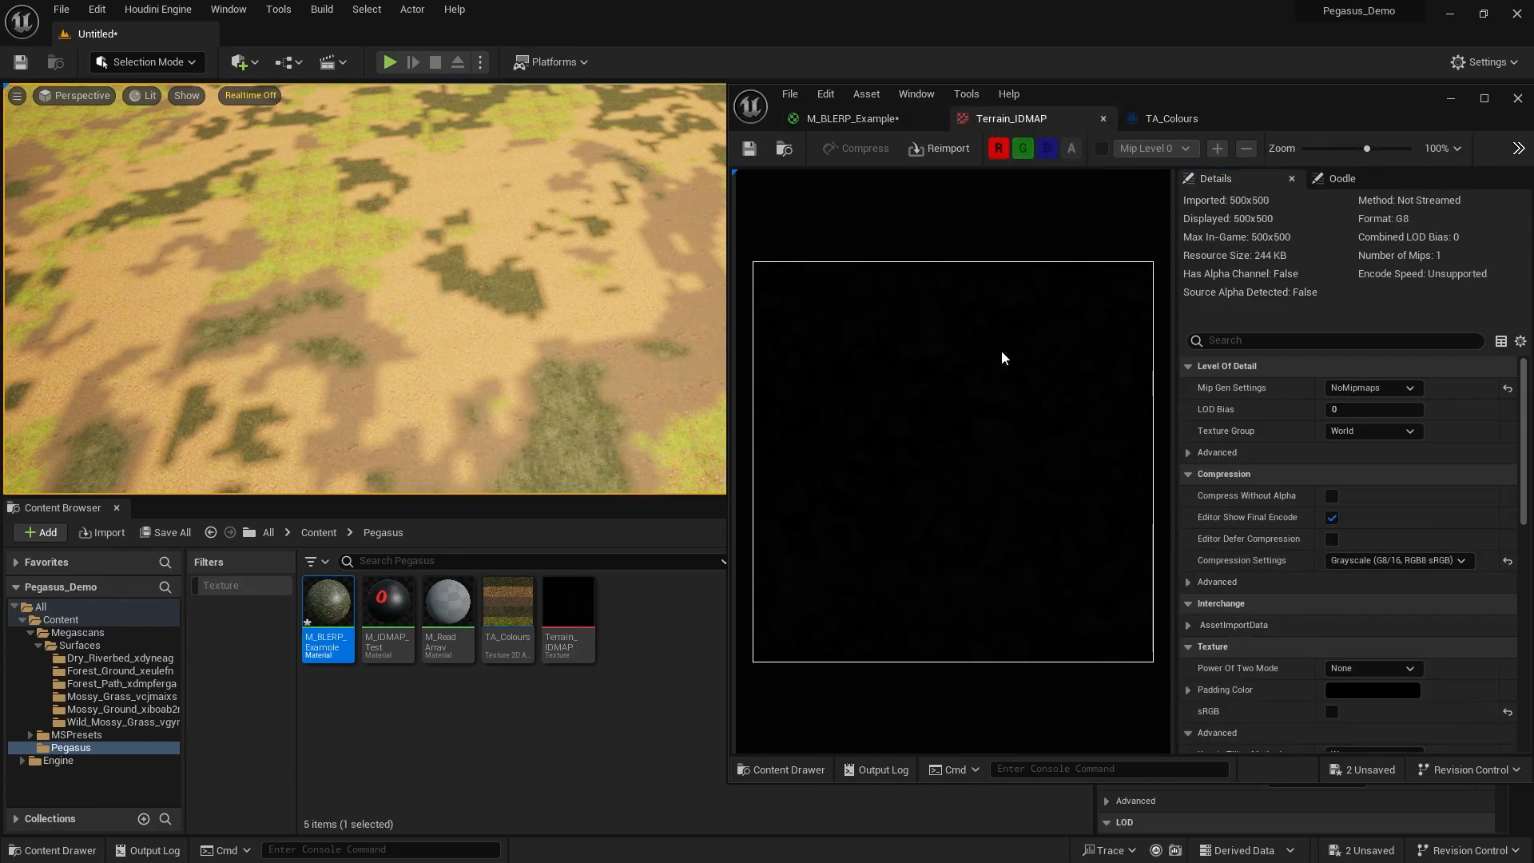
scroll(425, 310, down, 3)
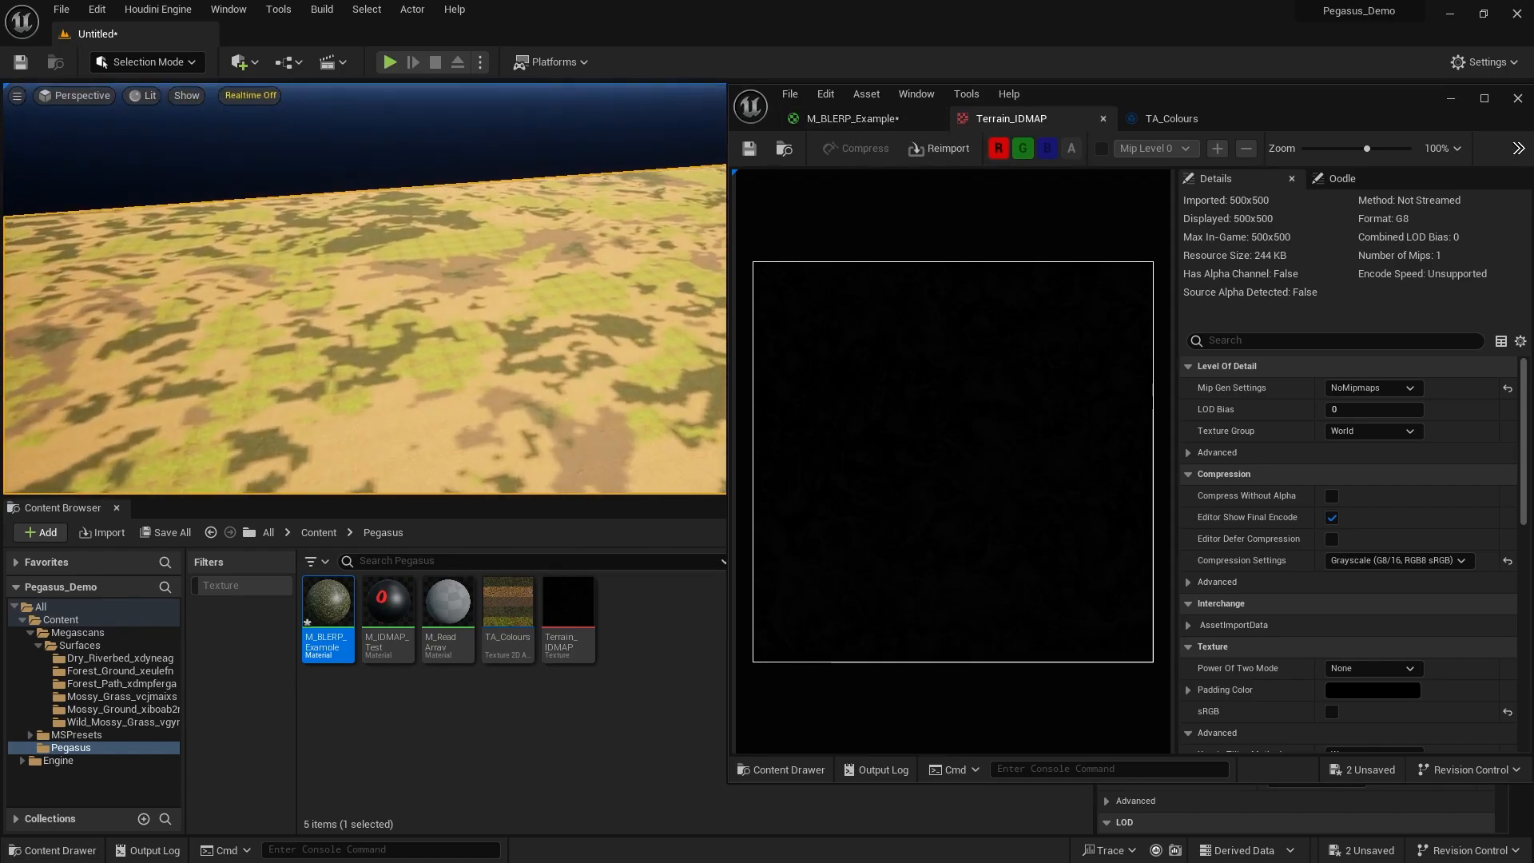
Compare the M_BLERP_Example node graph and the landscape's surfaces with the Terrain_IDMAP texture.
click(847, 118)
click(1274, 384)
right_drag(1274, 384, 1267, 318)
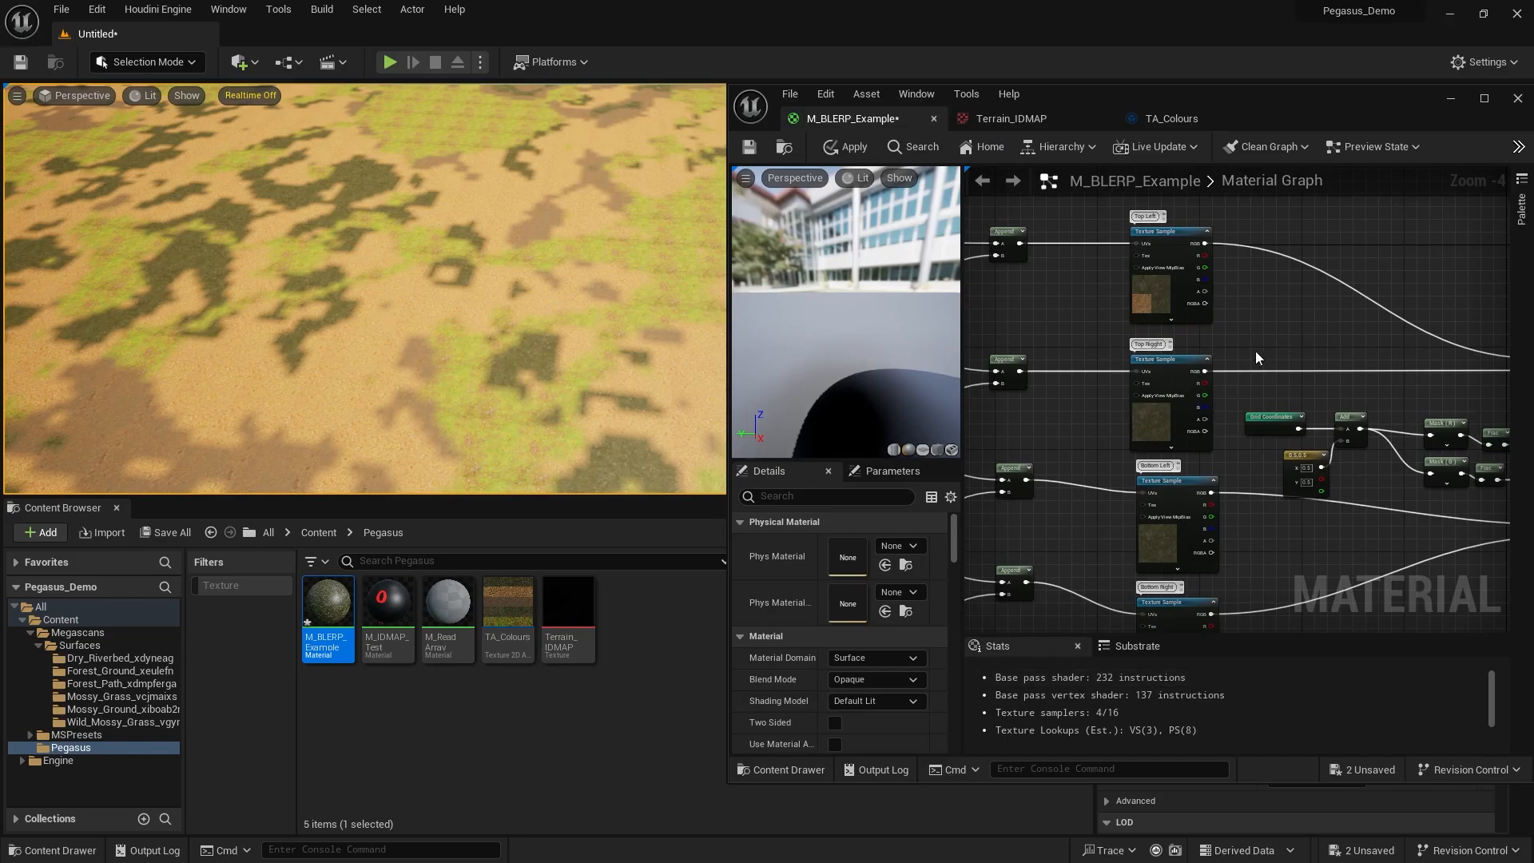
scroll(1229, 318, down, 2)
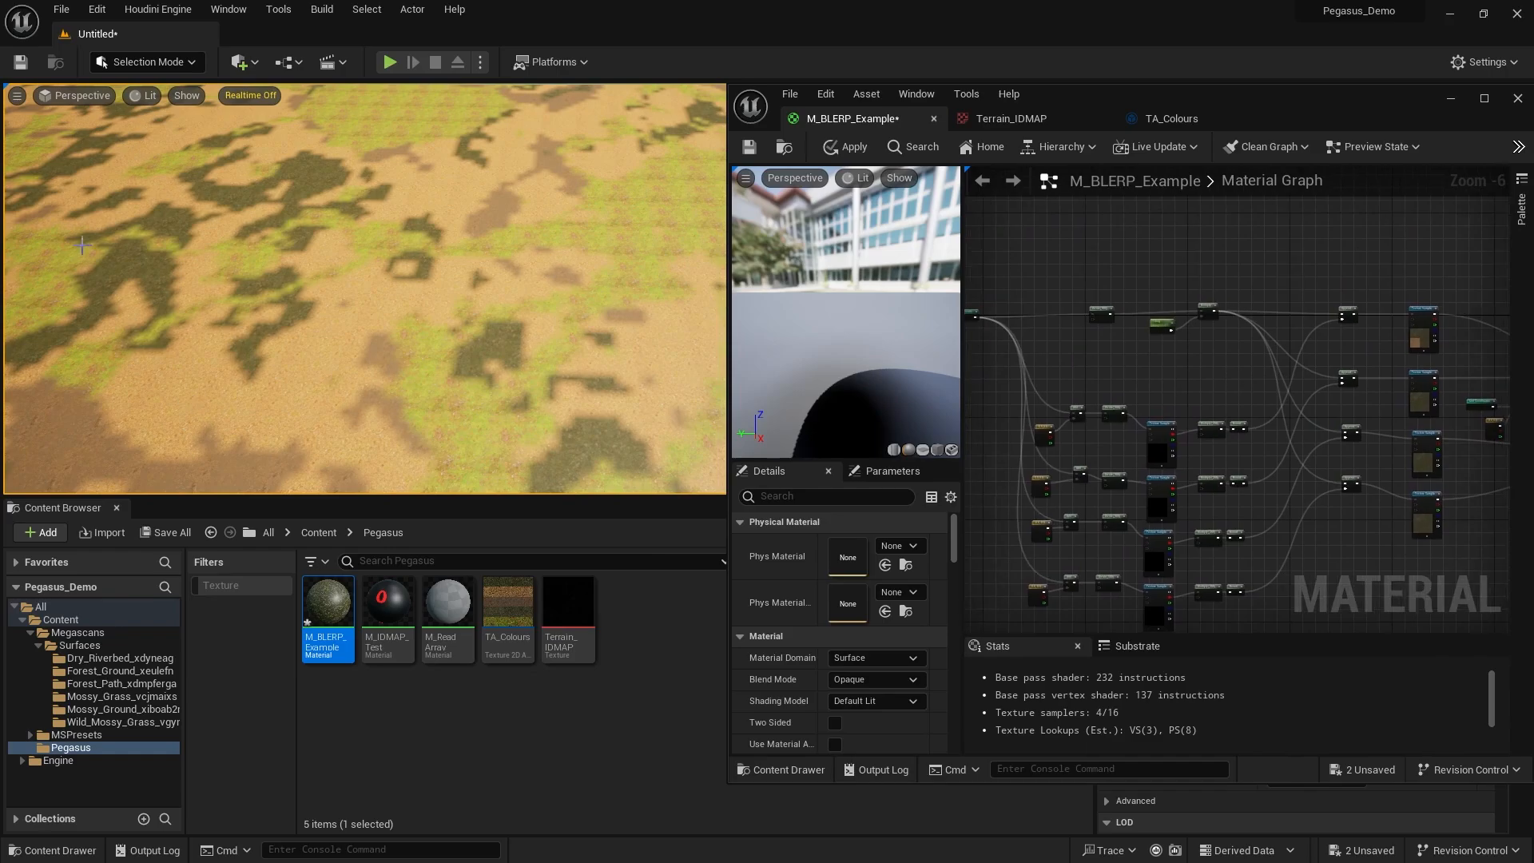
right_drag(1392, 307, 1257, 291)
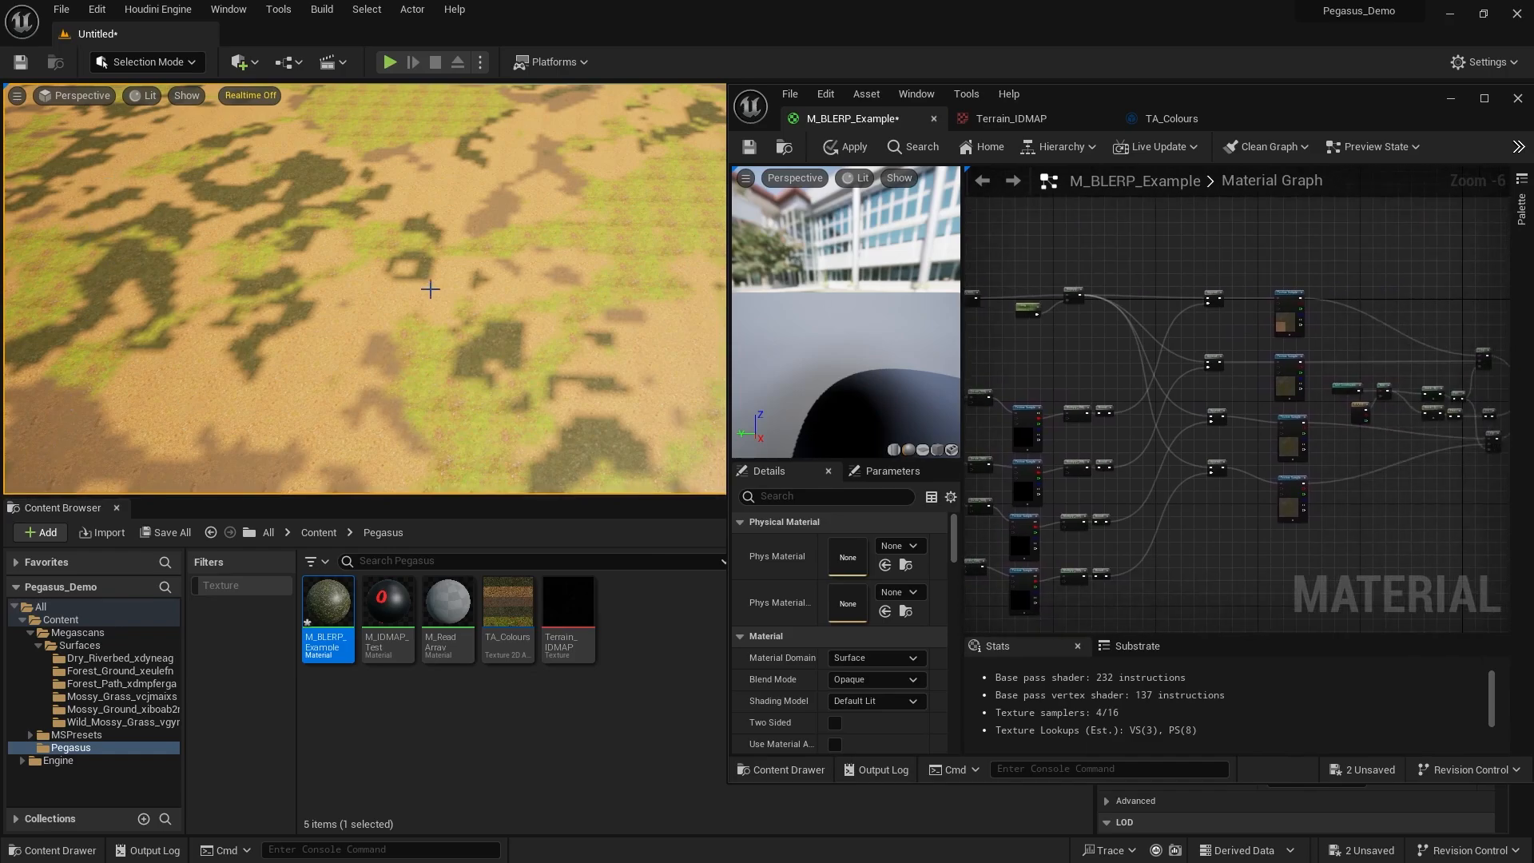
right_drag(428, 288, 631, 263)
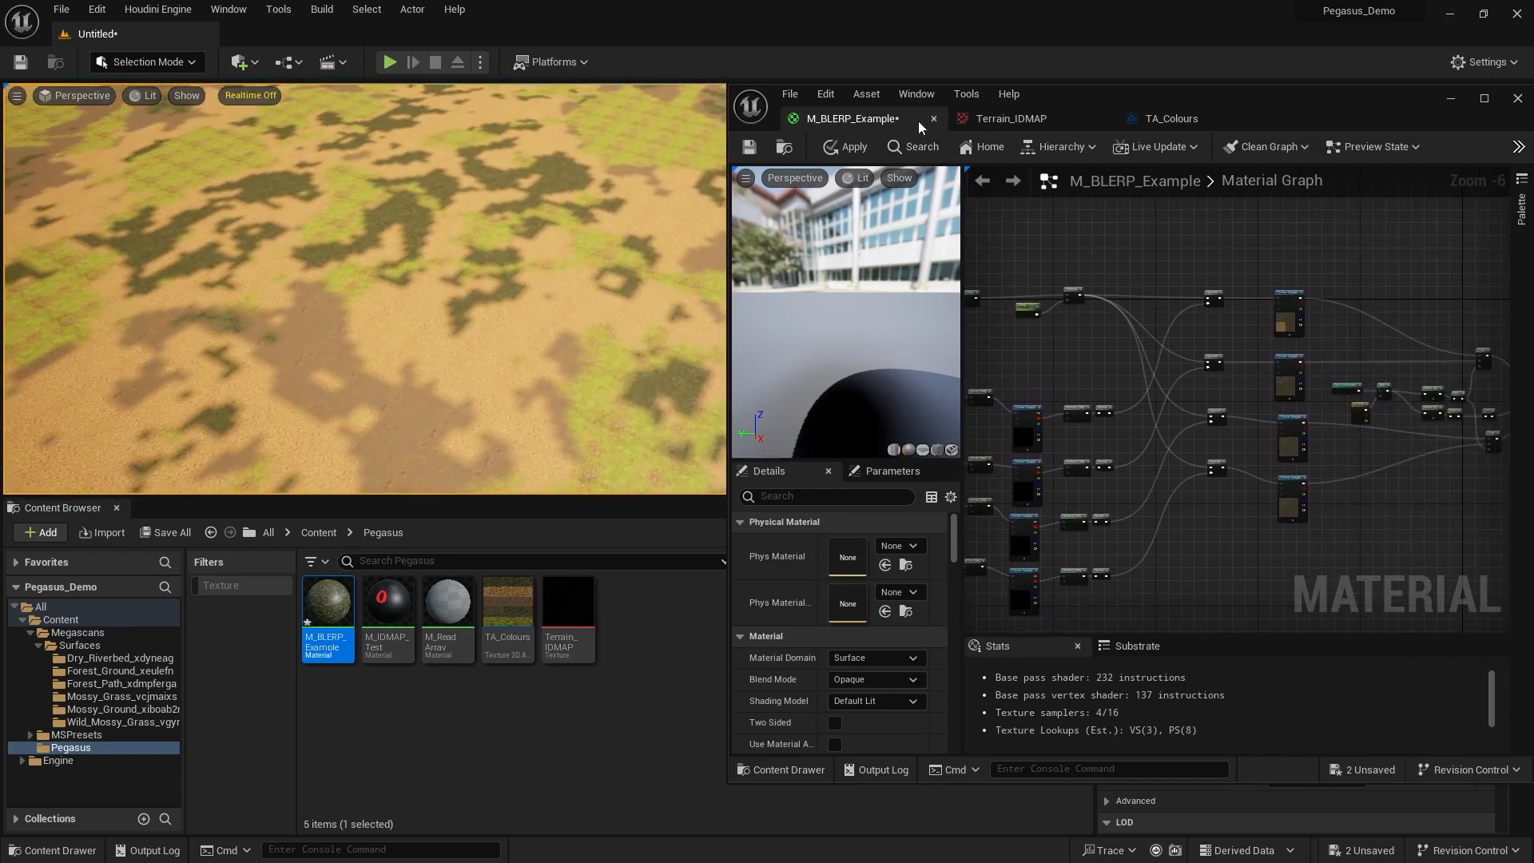
click(983, 118)
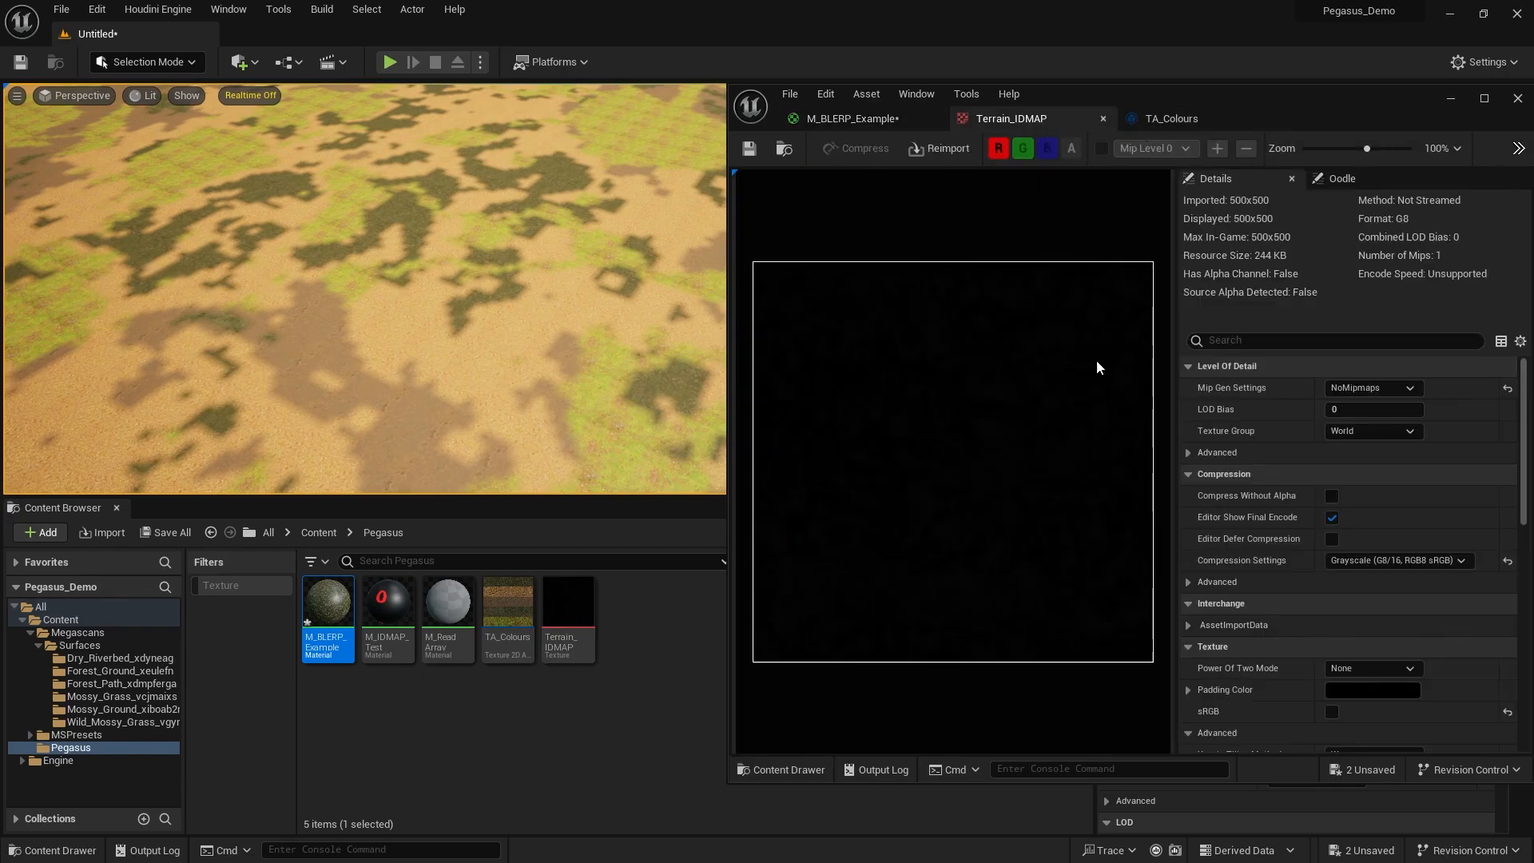
click(870, 120)
scroll(1199, 260, up, 4)
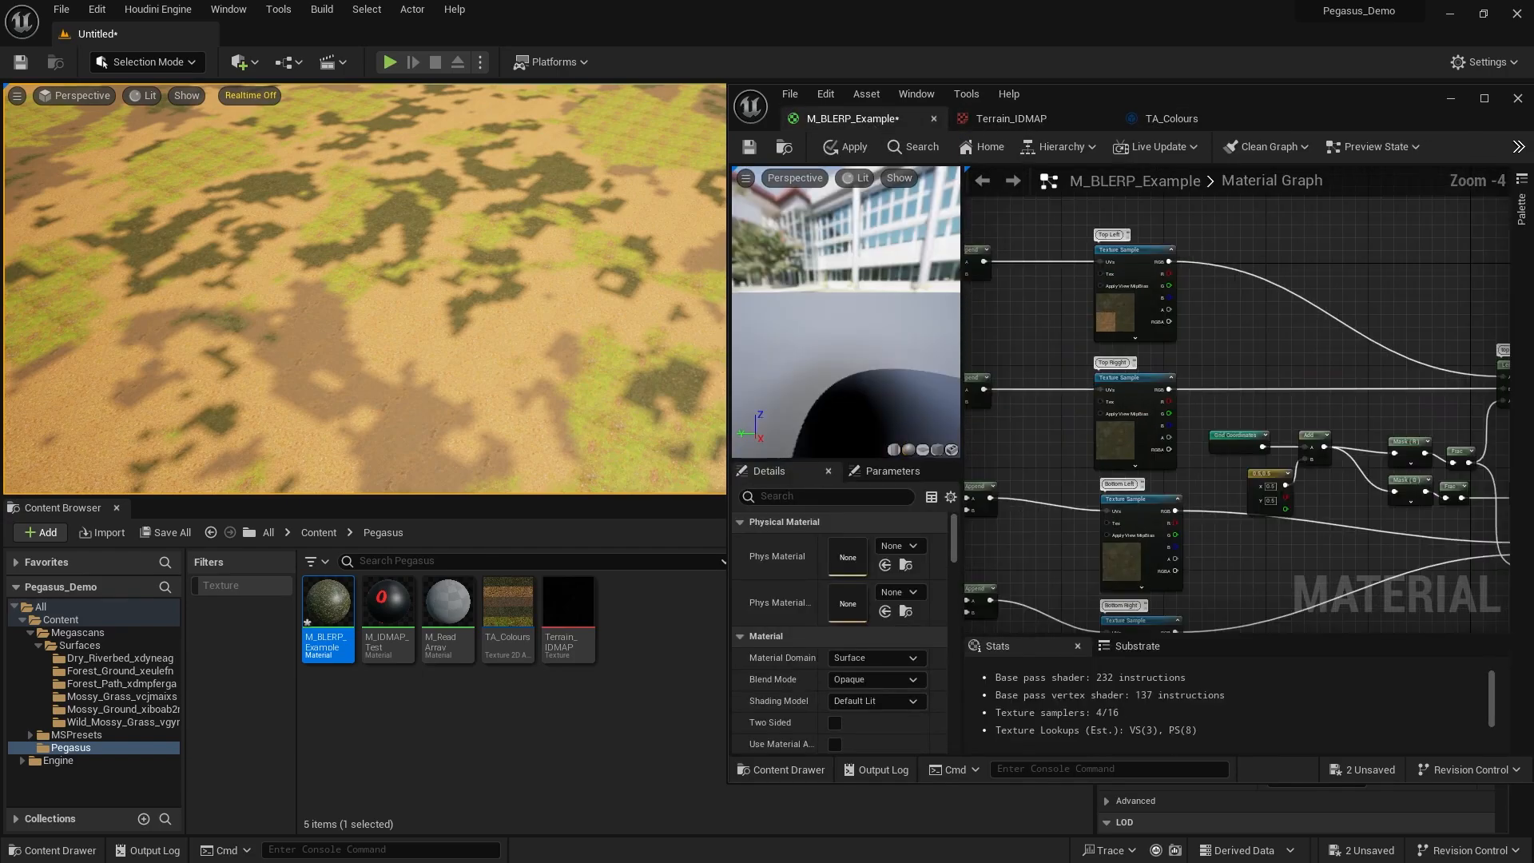
Review the TA_Colours array used by the "Top Right" Texture Sample and return to the M_BLERP_Example graph.
scroll(1116, 216, down, 1)
drag(1186, 595, 1185, 596)
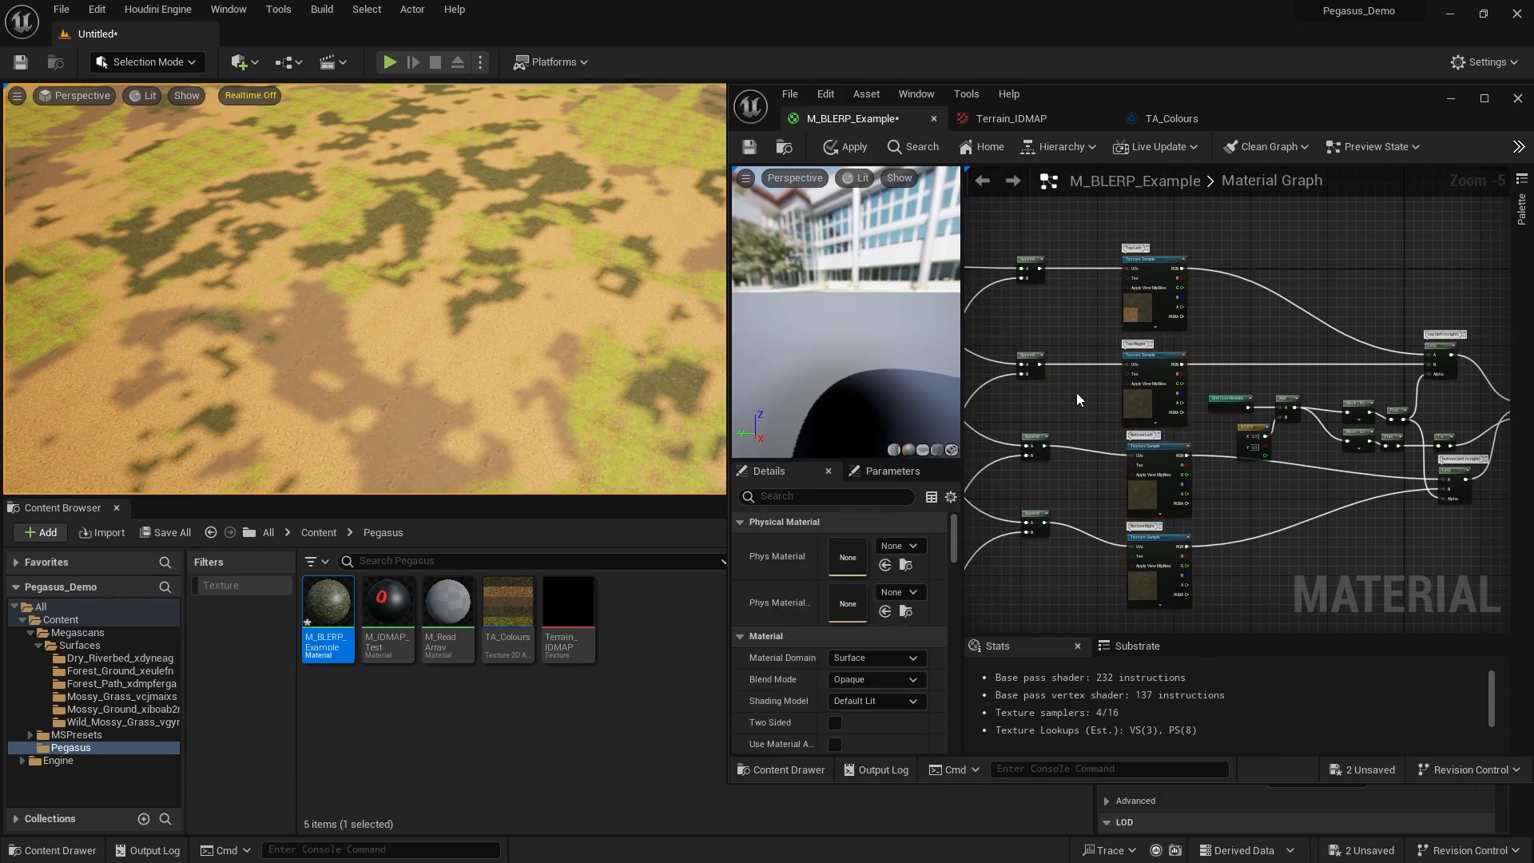
click(1128, 382)
double_click(840, 689)
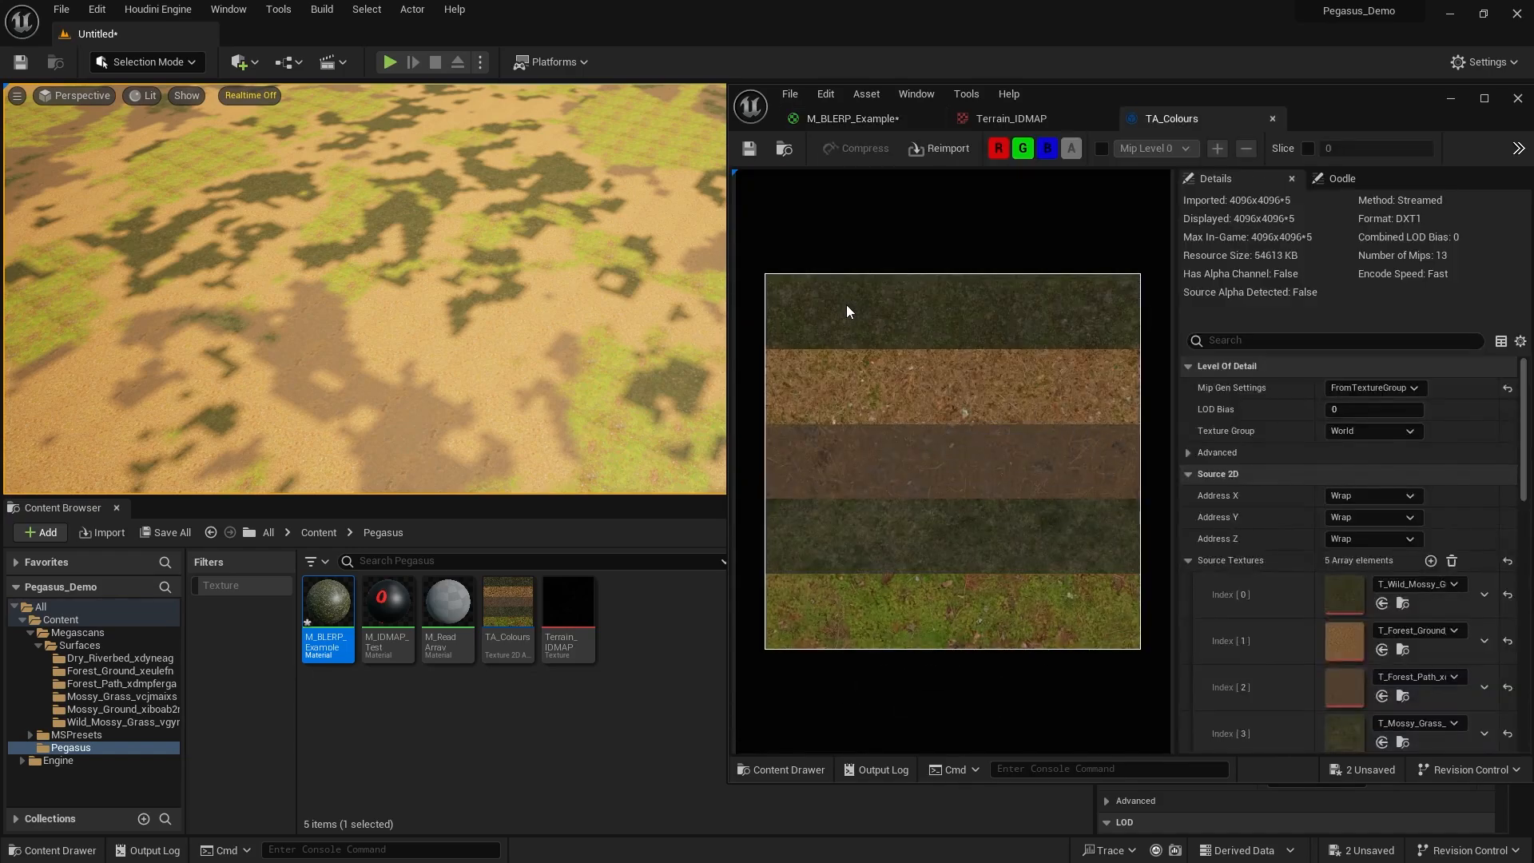
click(855, 118)
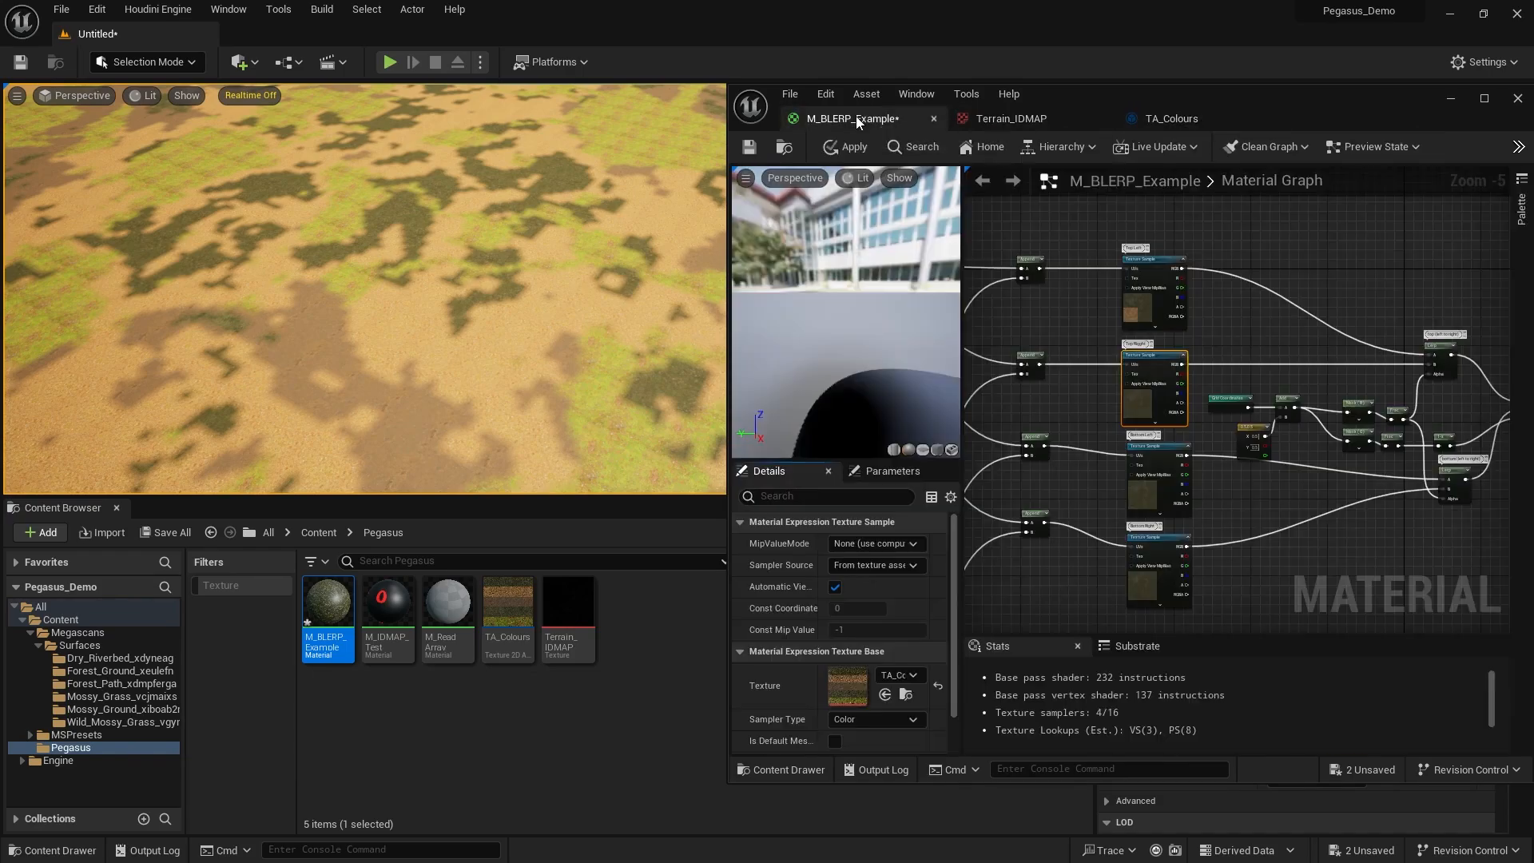
Move the material's output node down beside the "top to bottom" Lerp at the end of the node network.
scroll(1189, 276, down, 2)
right_drag(1191, 278, 1385, 295)
scroll(1234, 319, down, 1)
right_drag(1235, 320, 1252, 346)
scroll(1252, 328, down, 2)
right_drag(1230, 409, 1288, 451)
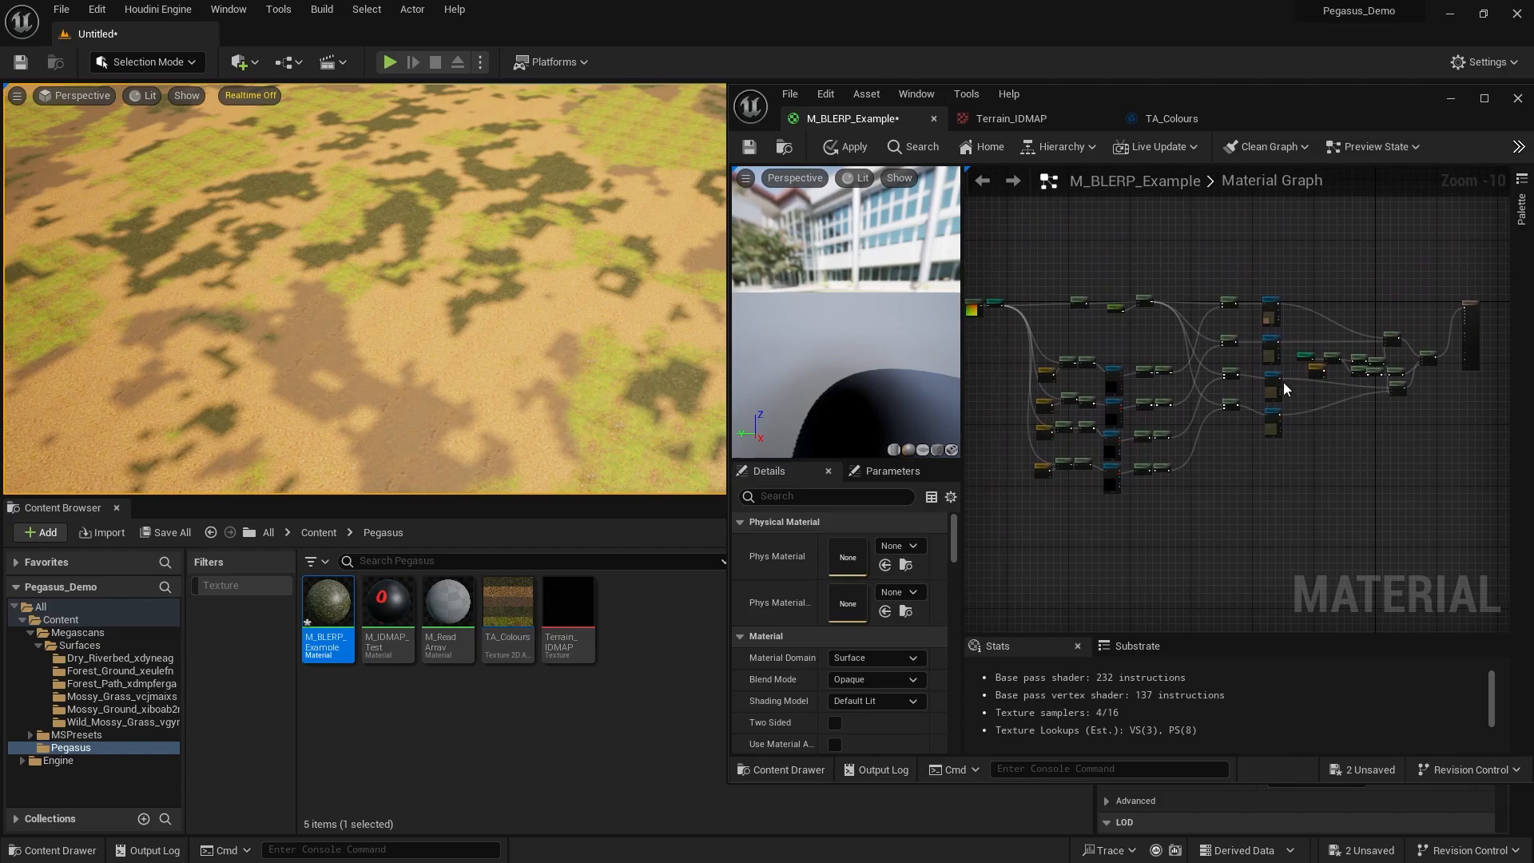
right_drag(1283, 382, 1312, 370)
scroll(1403, 282, down, 1)
drag(1418, 266, 1052, 404)
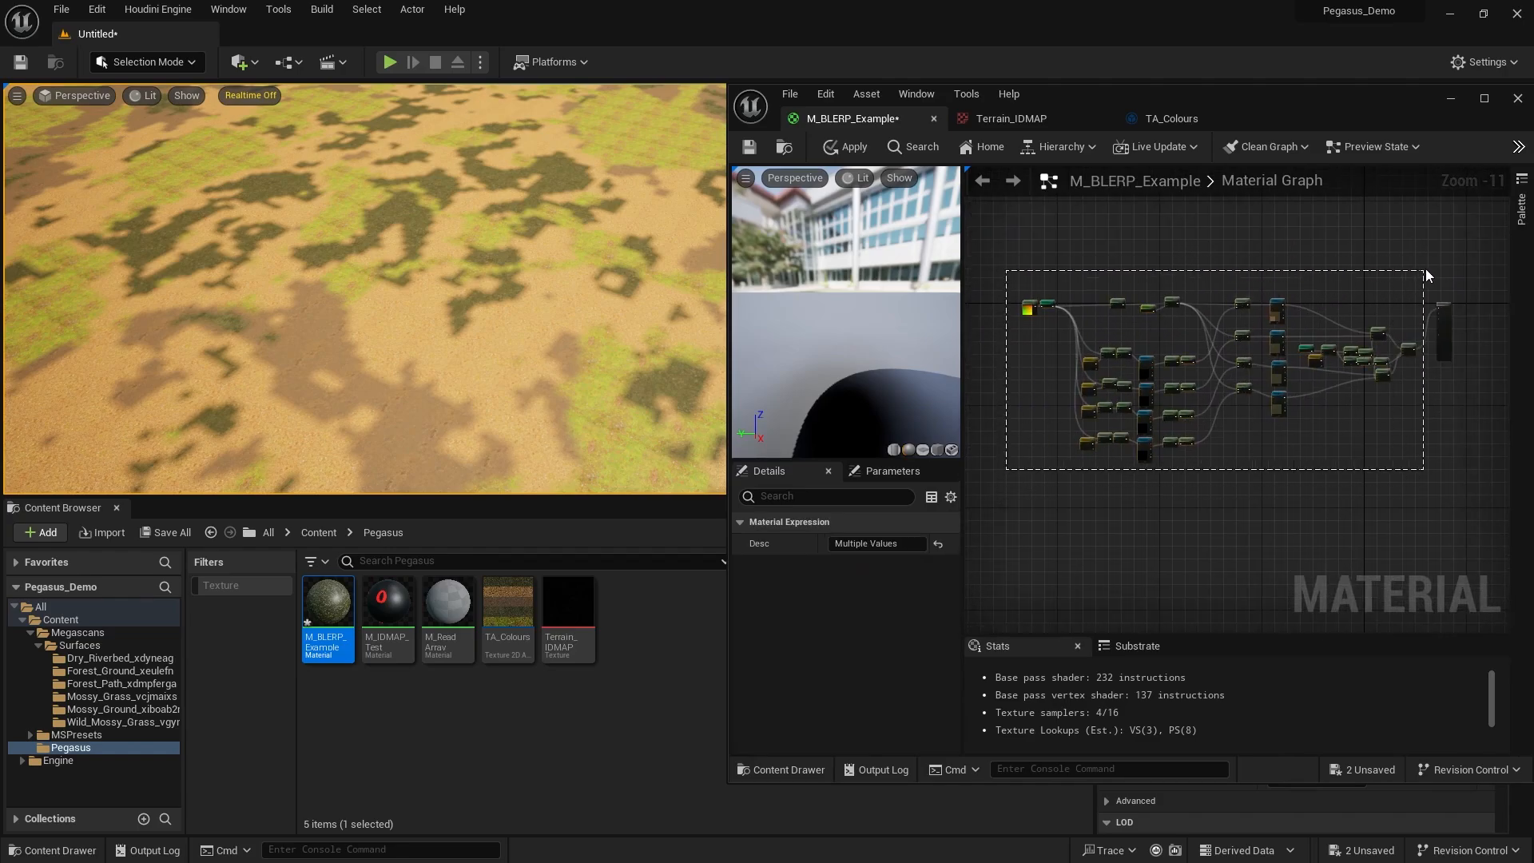
drag(1426, 269, 1437, 285)
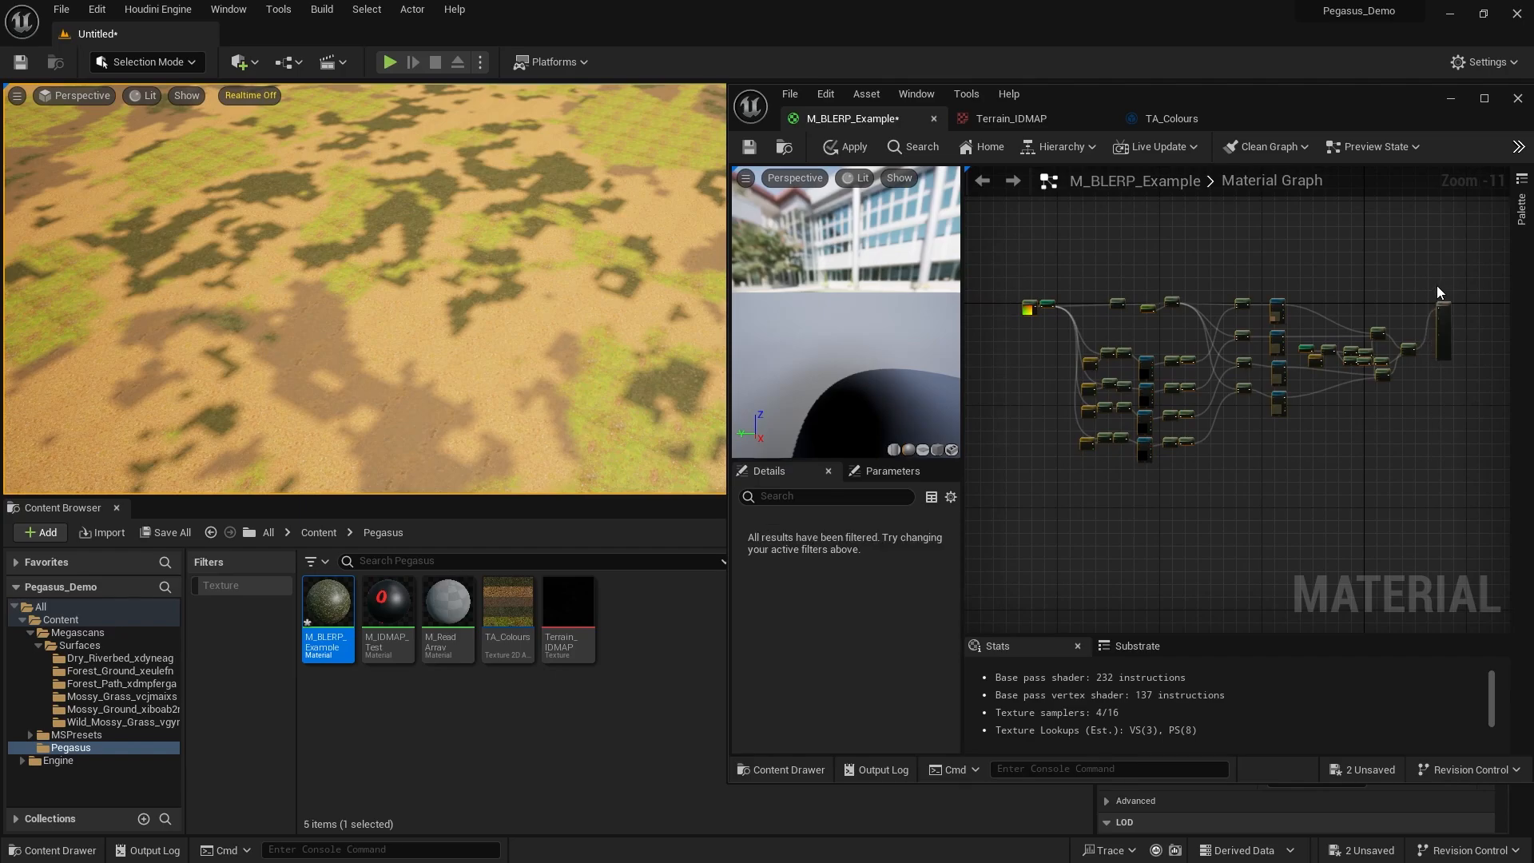
click(1437, 286)
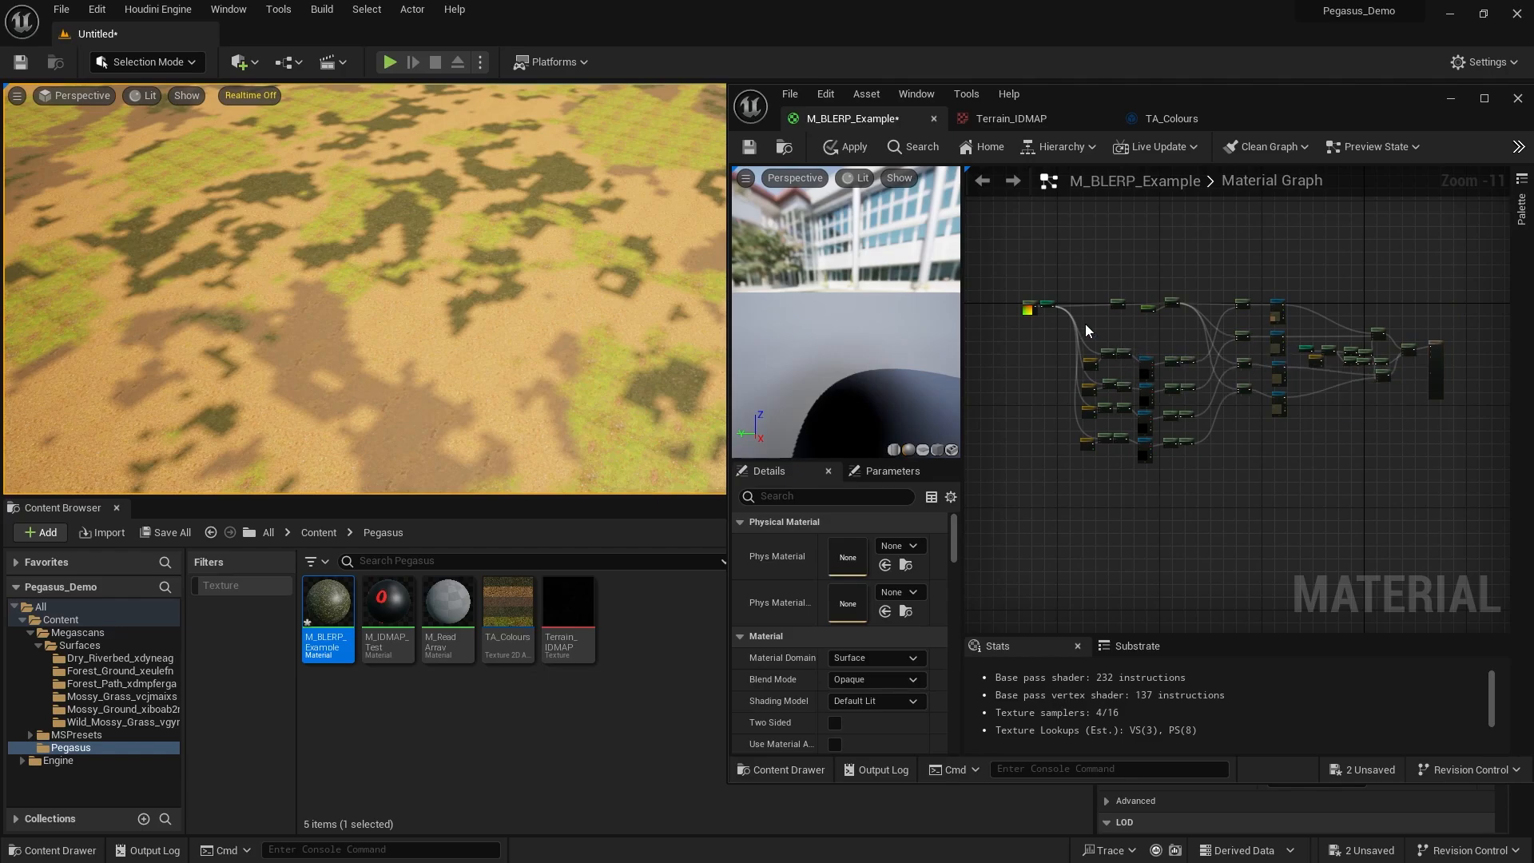
Fly over the landscape and examine the shapes of the surface transitions from different distances.
right_drag(1113, 320, 1180, 317)
scroll(1097, 320, up, 1)
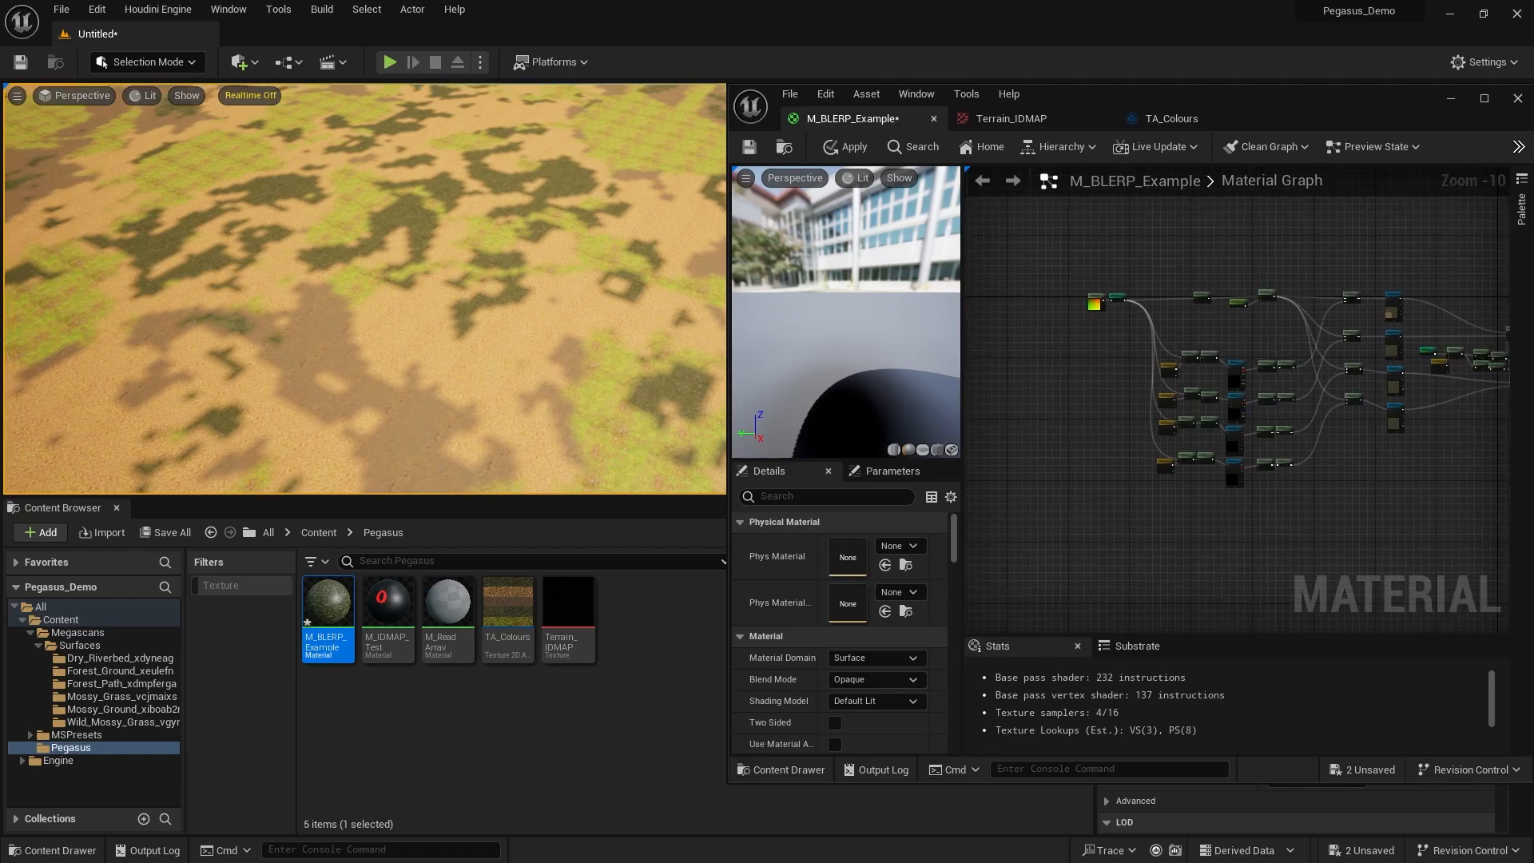
key(w)
right_drag(480, 320, 426, 289)
scroll(1157, 342, up, 5)
key(w)
key(s)
key(s)
key(w)
key(s)
key(w)
key(w)
key(s)
key(w)
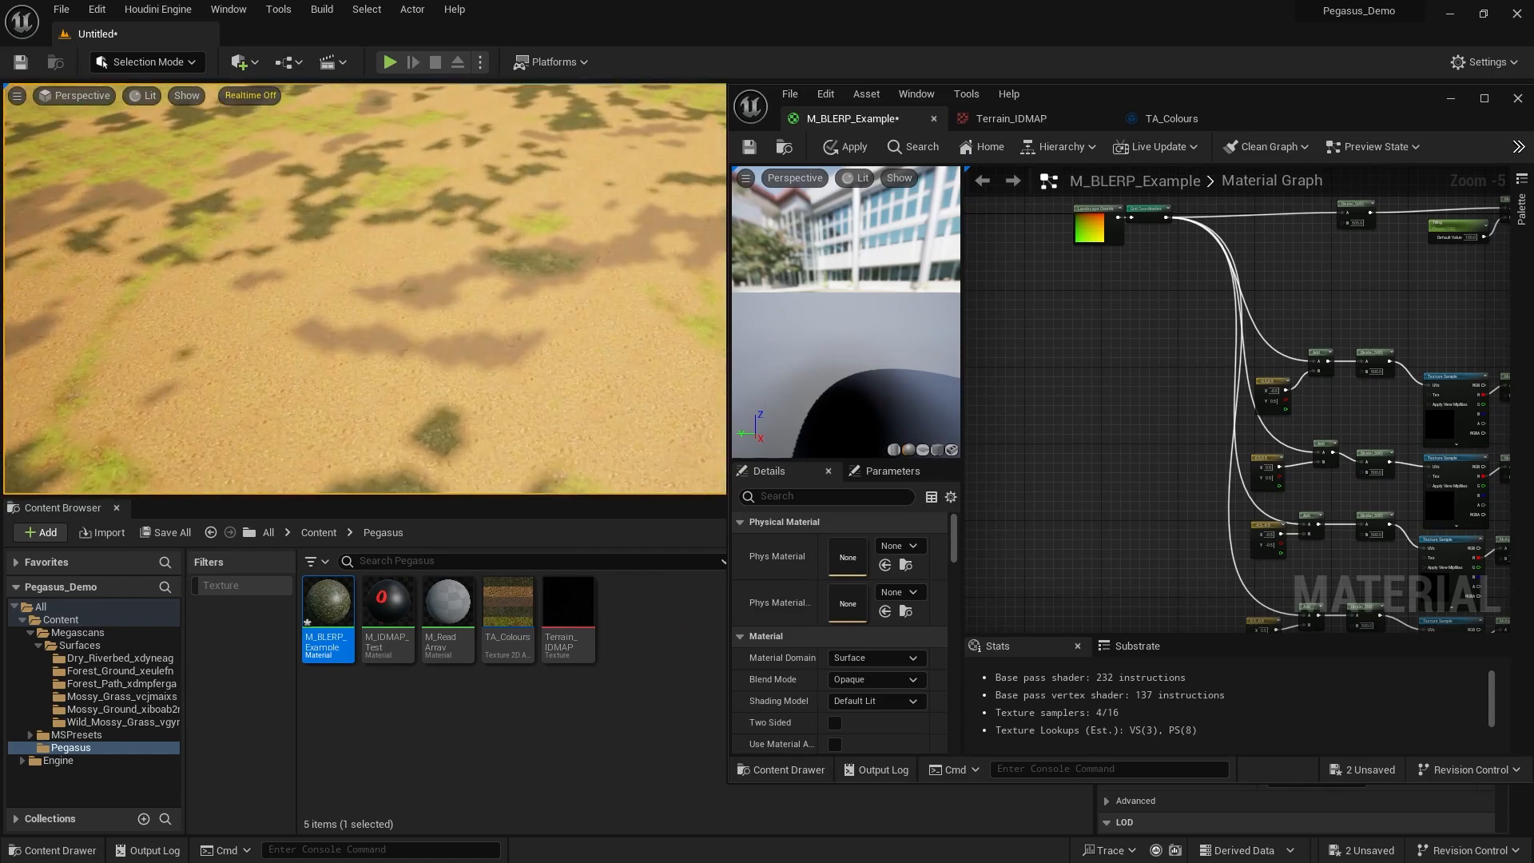
Add a Texture Sample node below the Landscape Coords node.
scroll(1167, 359, up, 2)
right_click(1143, 423)
text(tex)
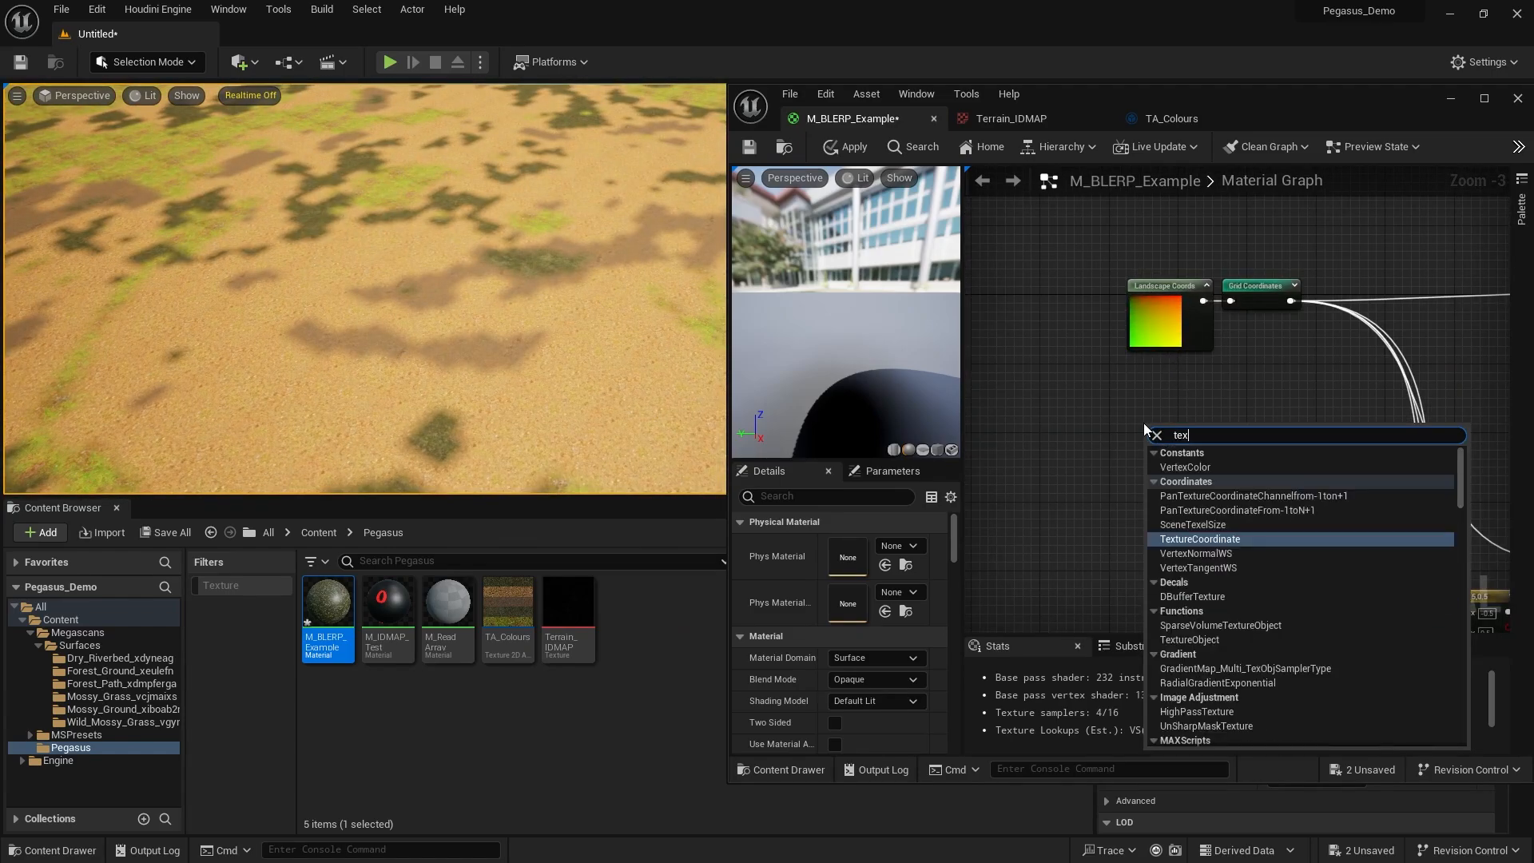
text(ture)
key(Return)
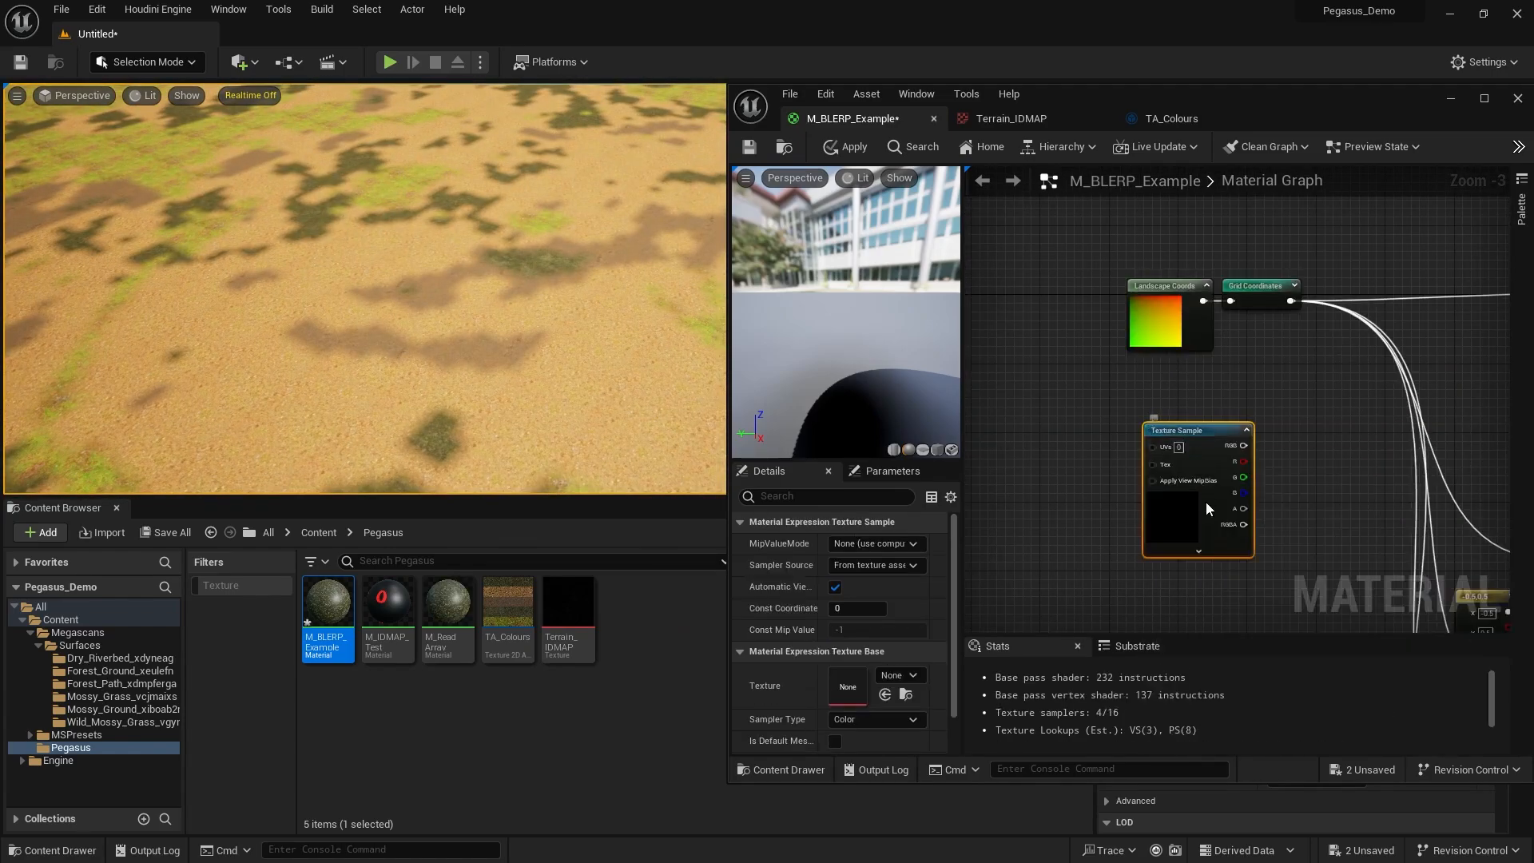
drag(1206, 509, 1154, 528)
Search the new Texture Sample's available textures for "noise" and "cloud".
click(893, 676)
text(gray)
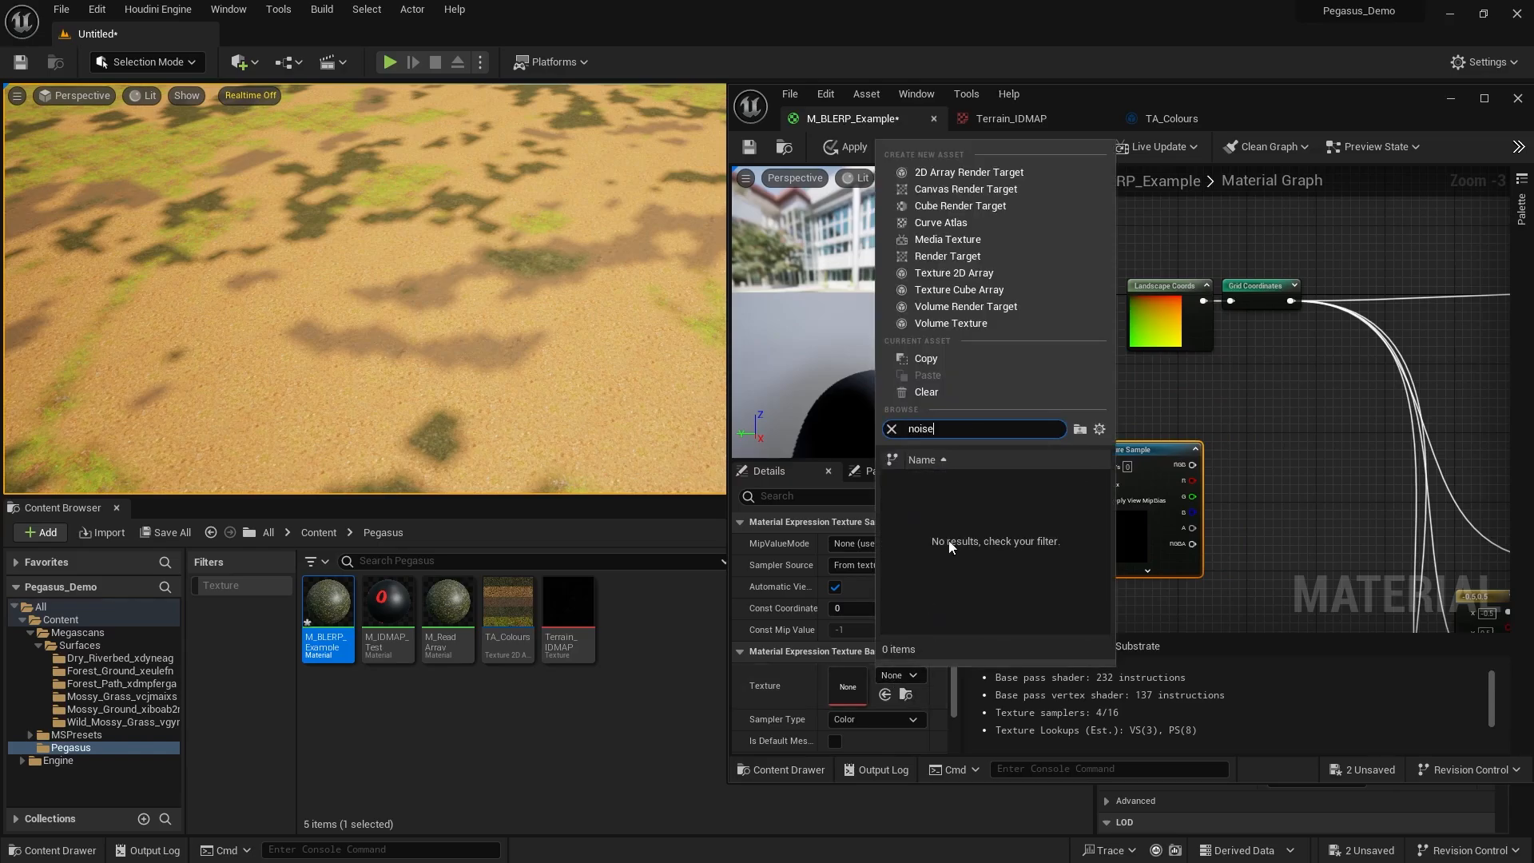
key(Escape)
click(901, 675)
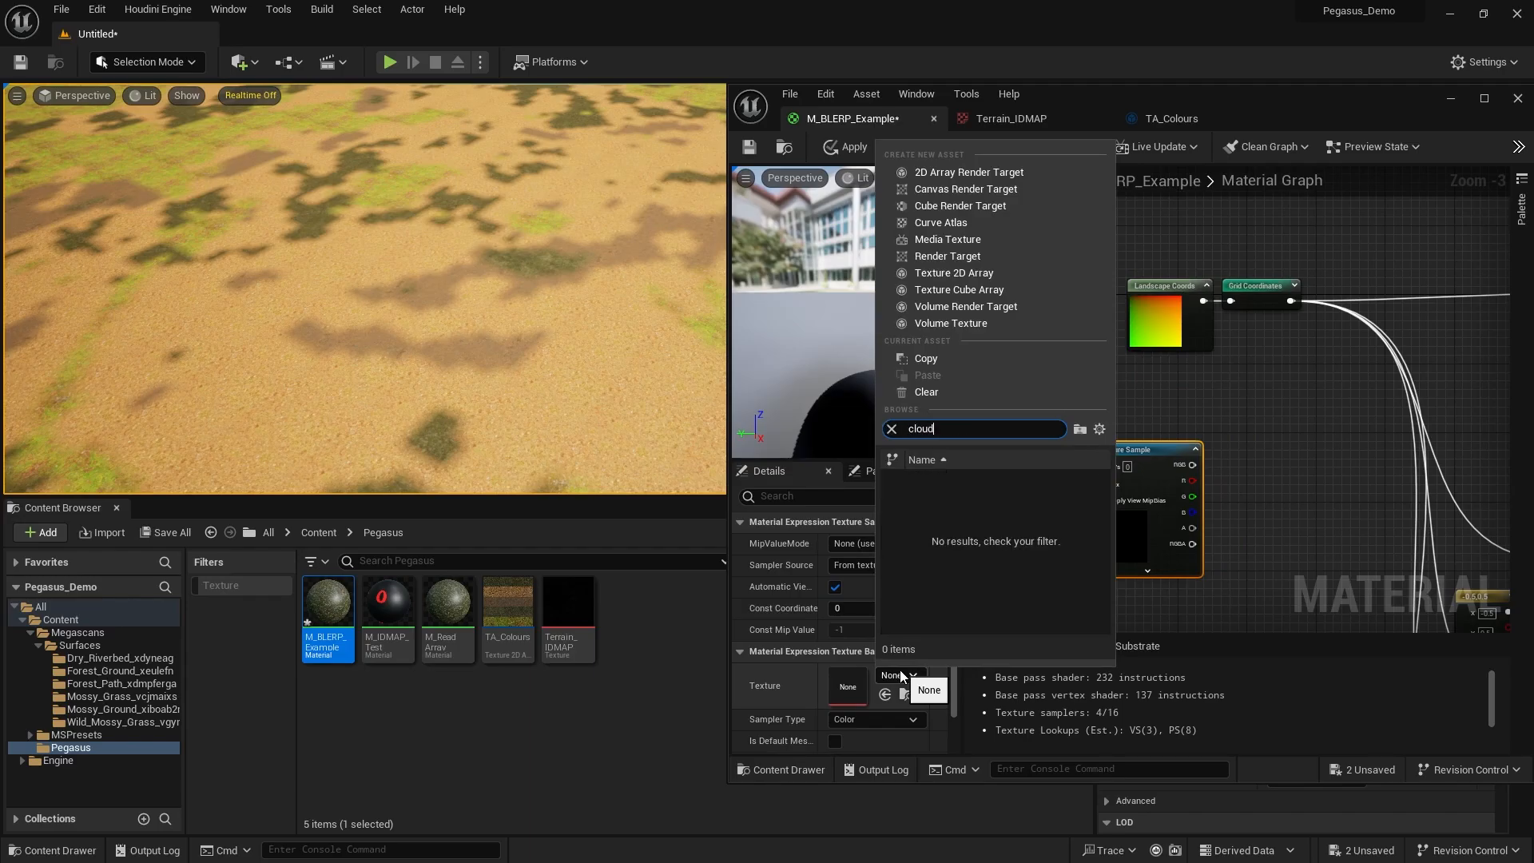
click(1329, 355)
Show only textures in the Engine content folder and search them for "noise".
drag(1302, 99, 1122, 131)
click(1053, 532)
click(1008, 671)
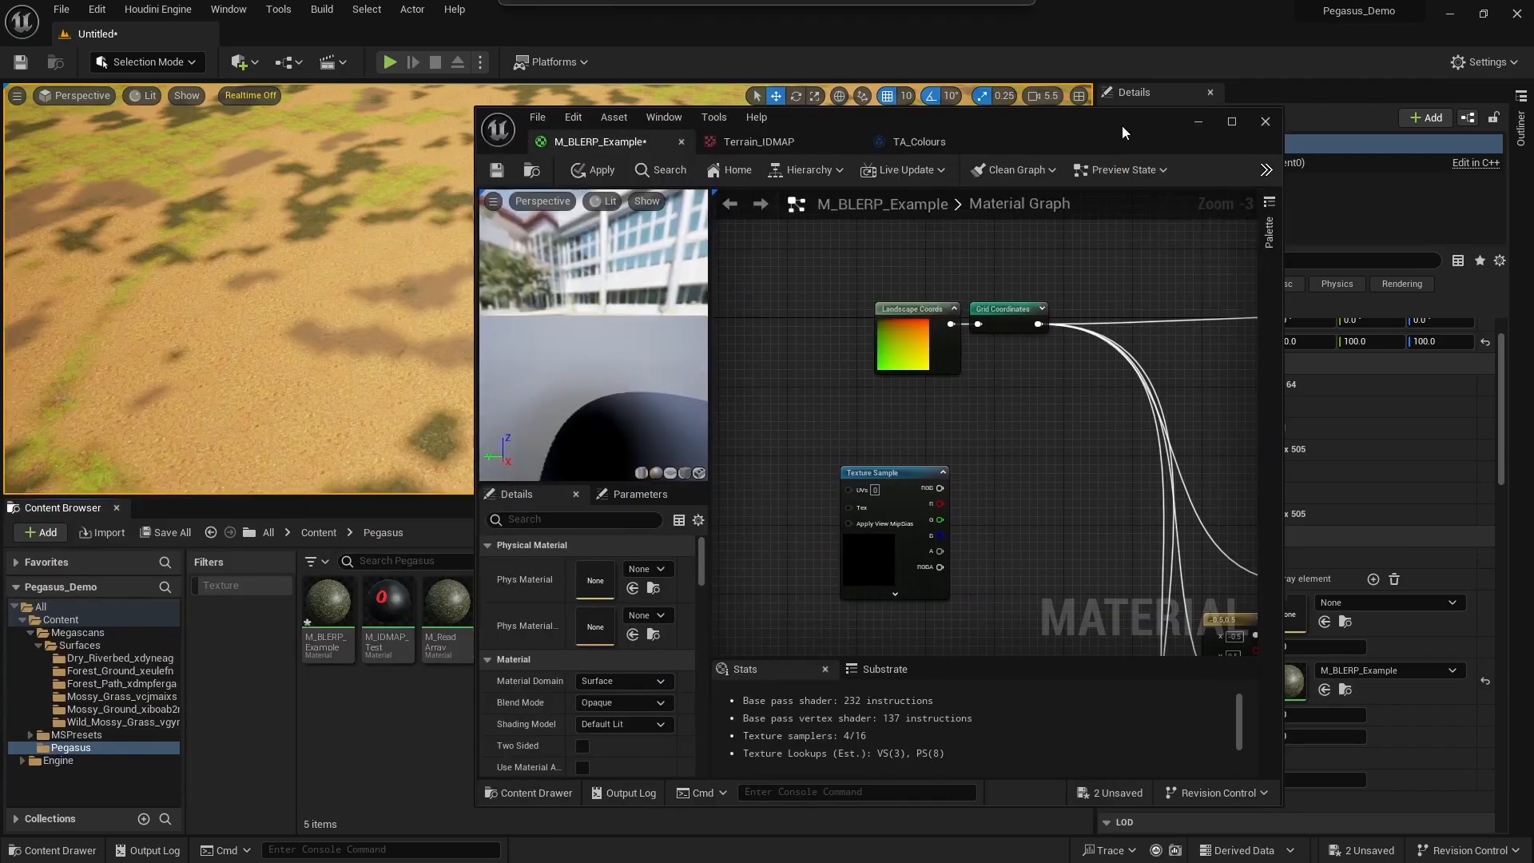
click(58, 760)
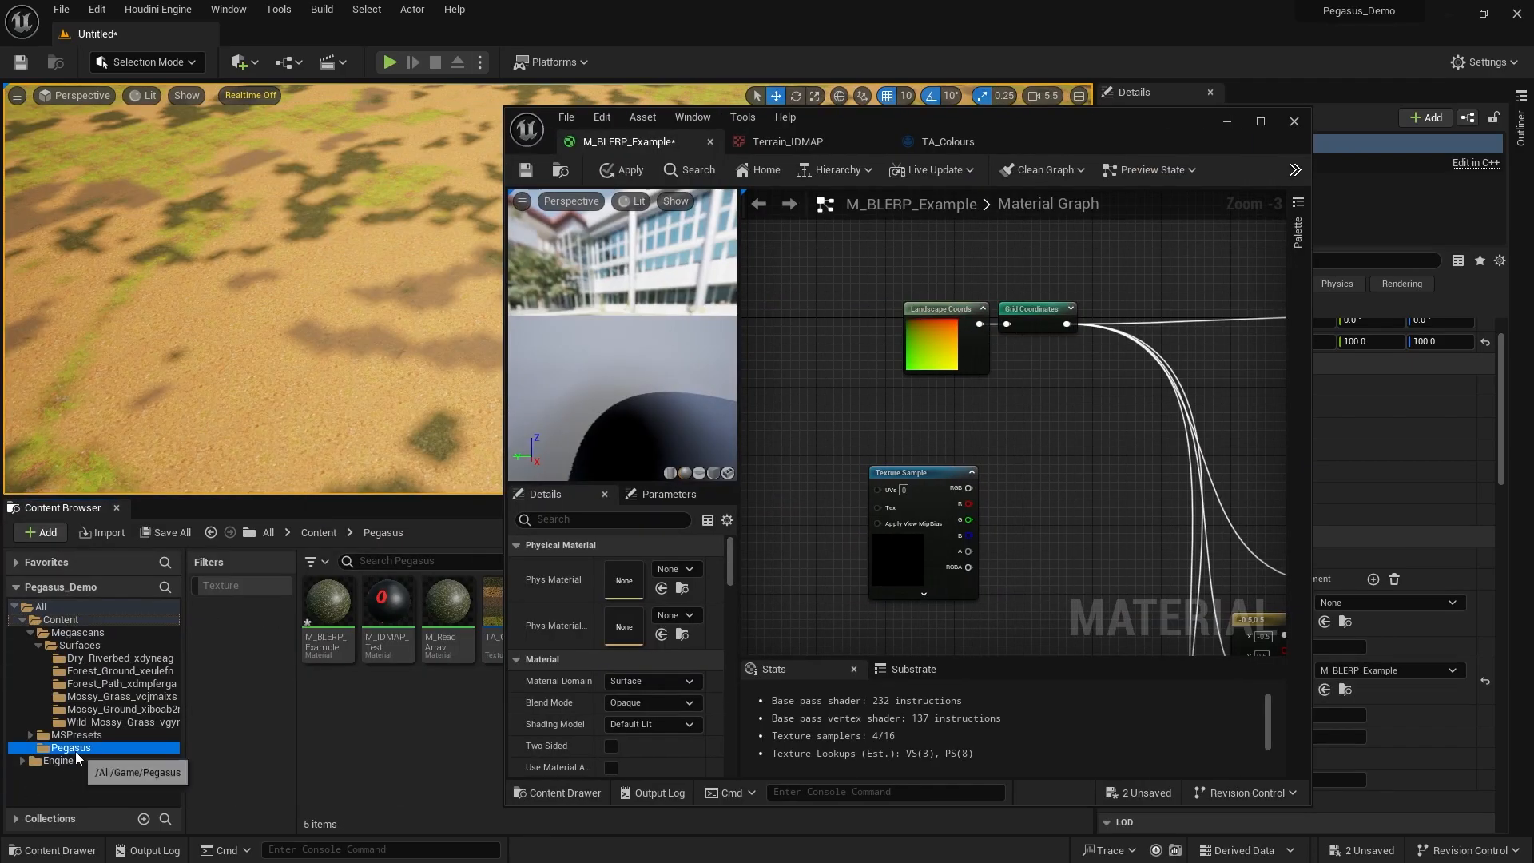
click(992, 140)
drag(1070, 125, 1214, 128)
click(1061, 534)
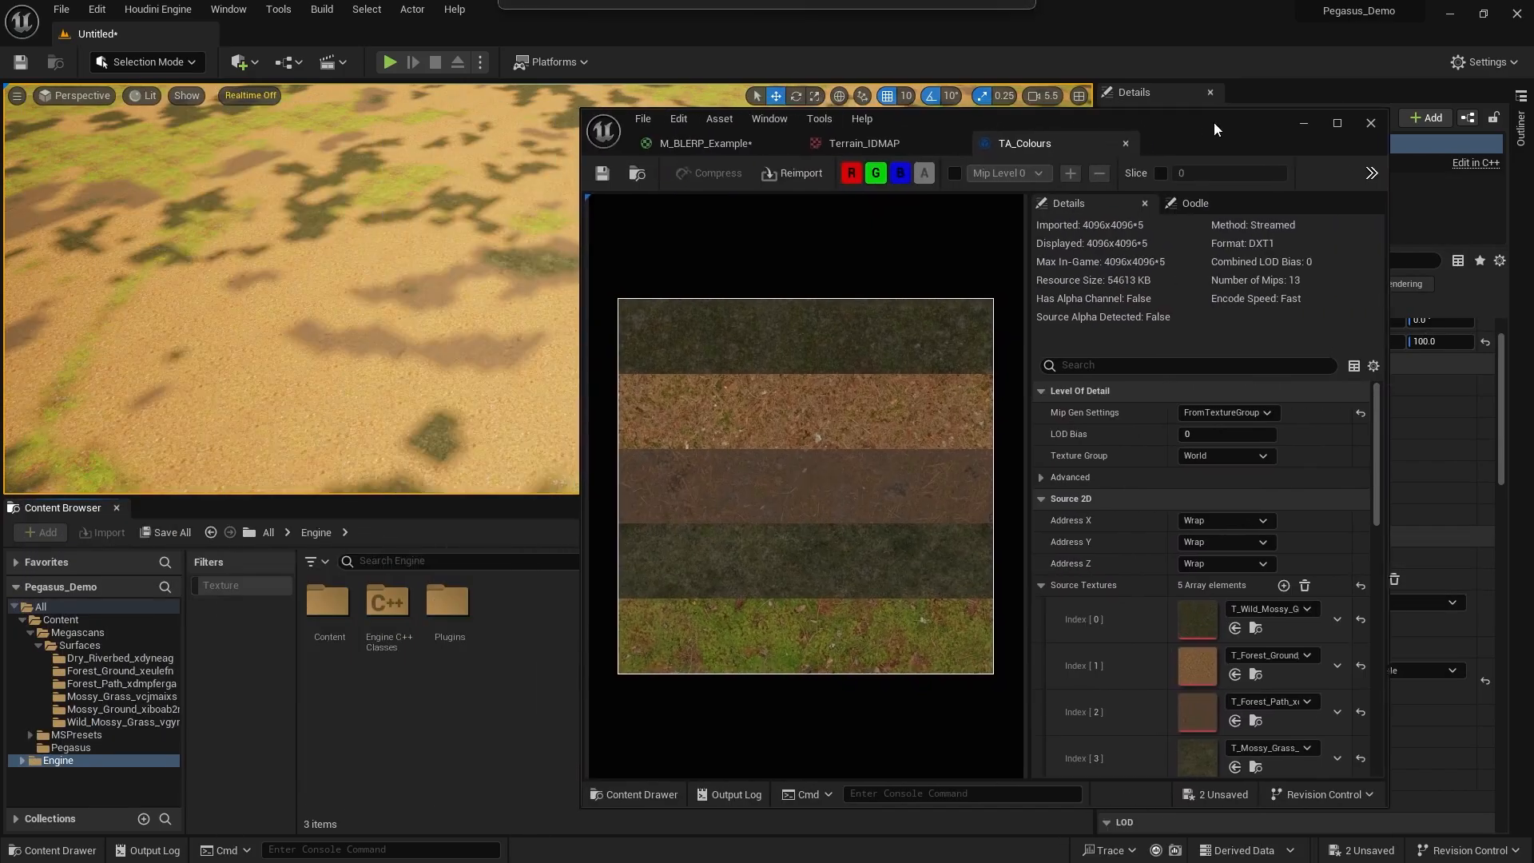
click(240, 586)
click(474, 561)
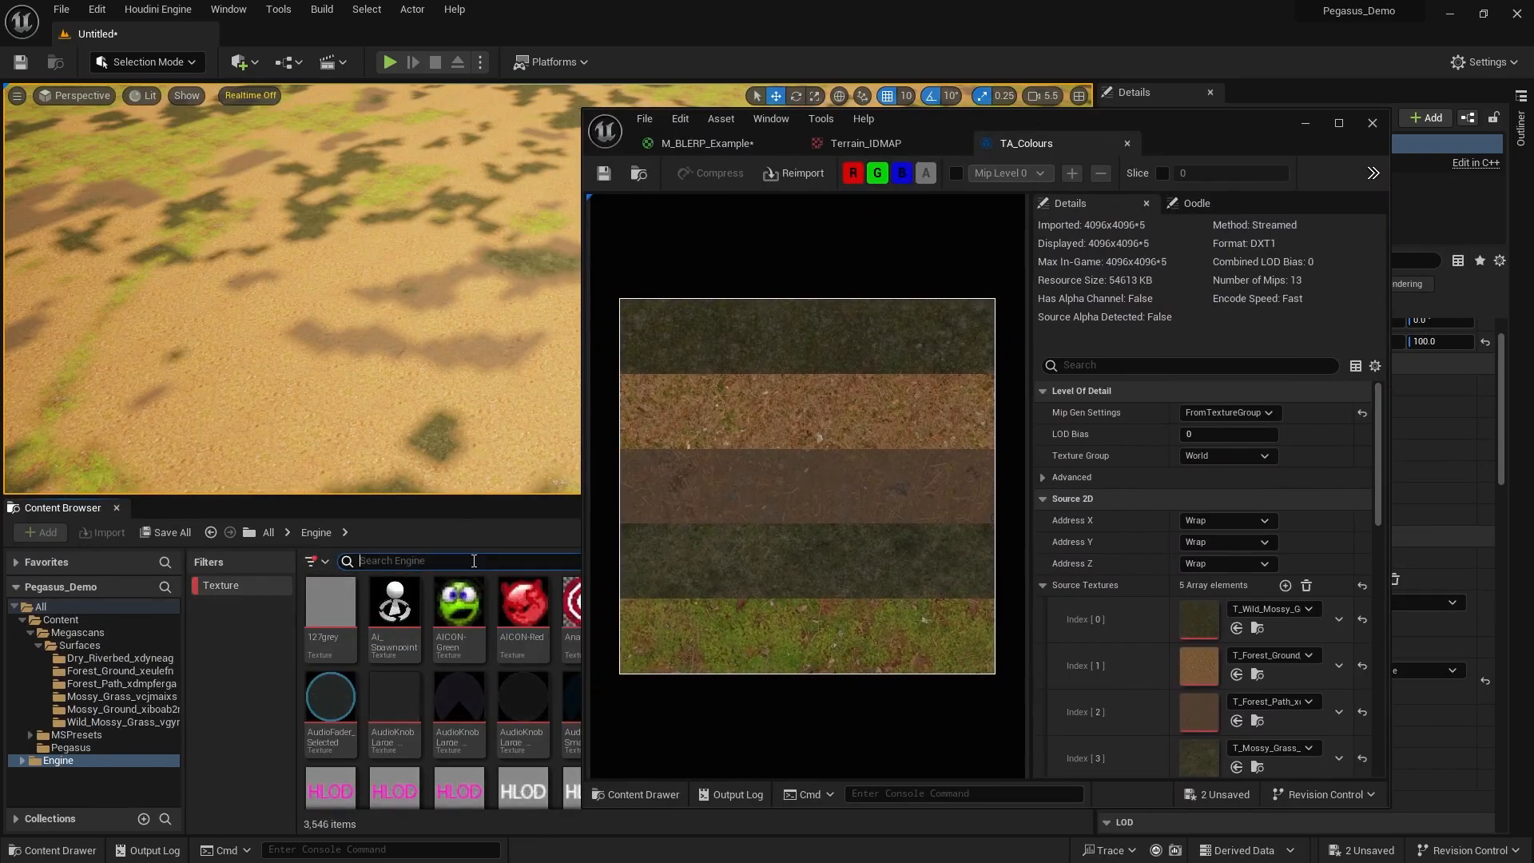
text(noise)
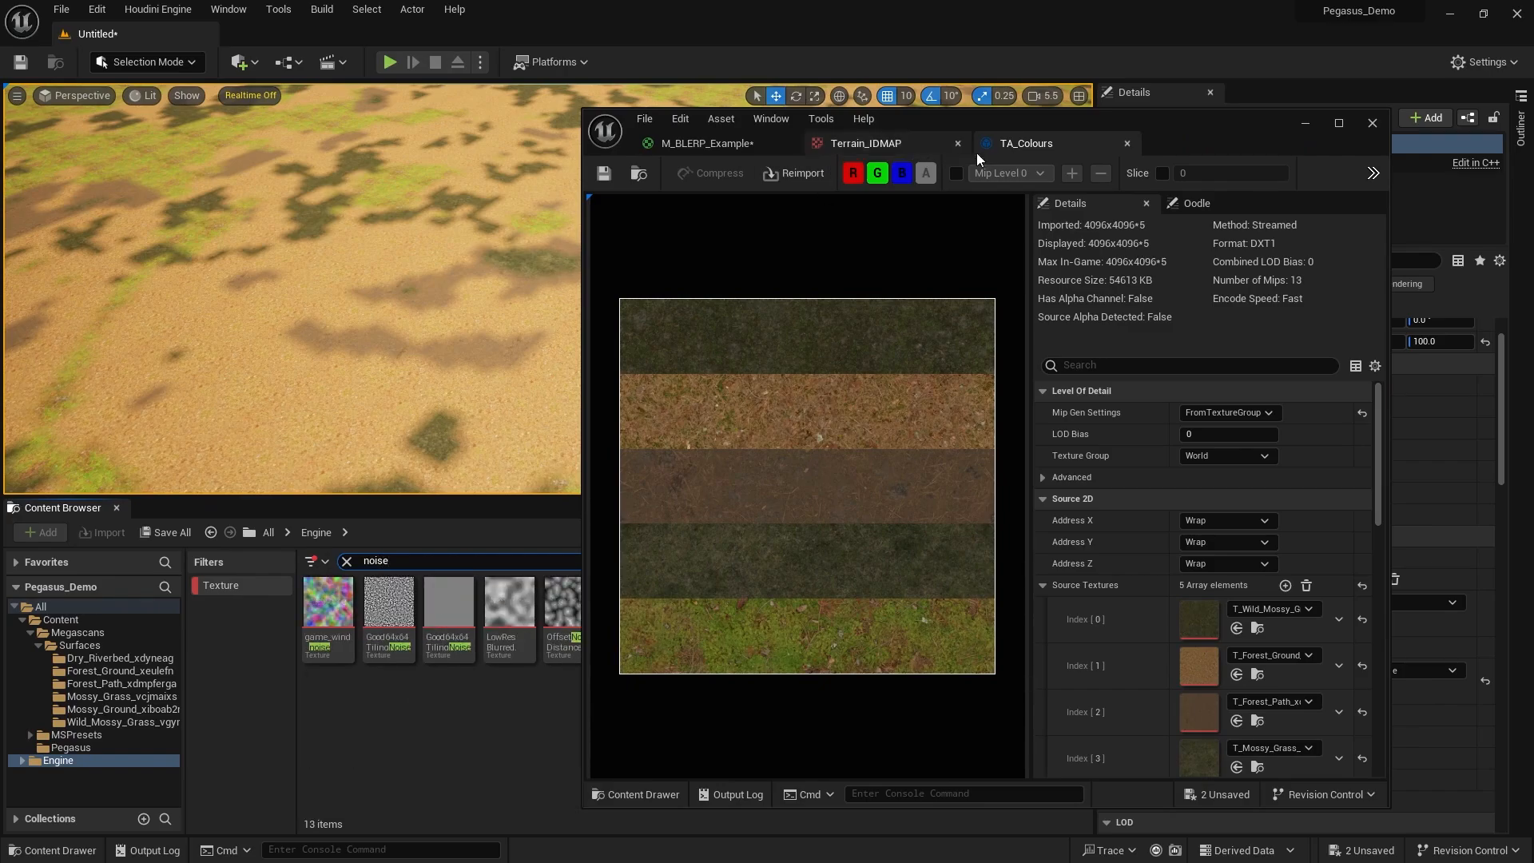
Place the TilingNoise05 texture in the M_BLERP_Example graph as a Texture Sample and delete the empty Texture Sample.
drag(1116, 123, 1289, 114)
click(888, 132)
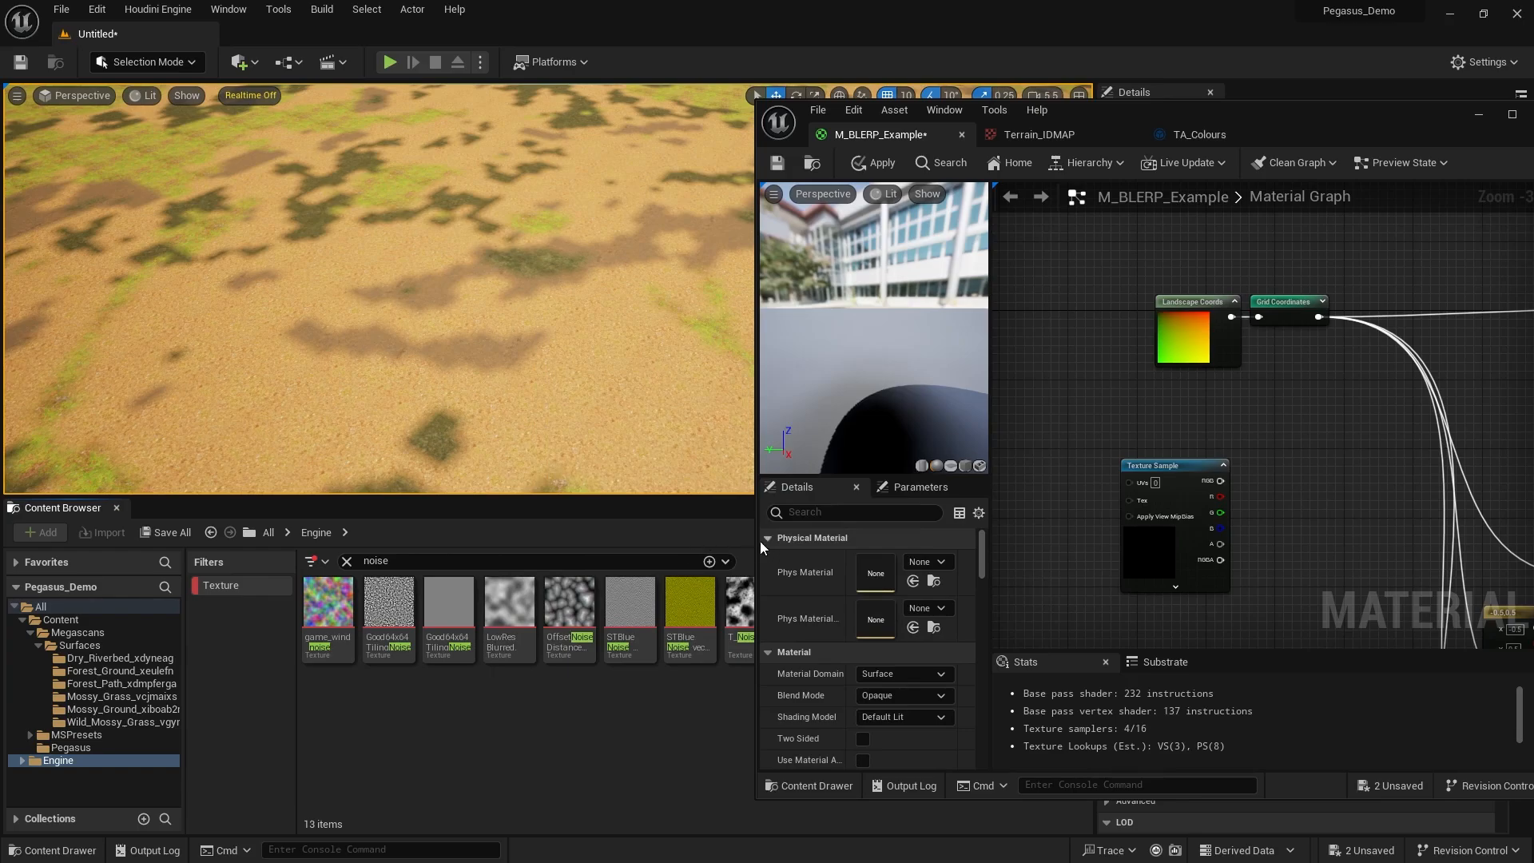
drag(759, 538, 1308, 432)
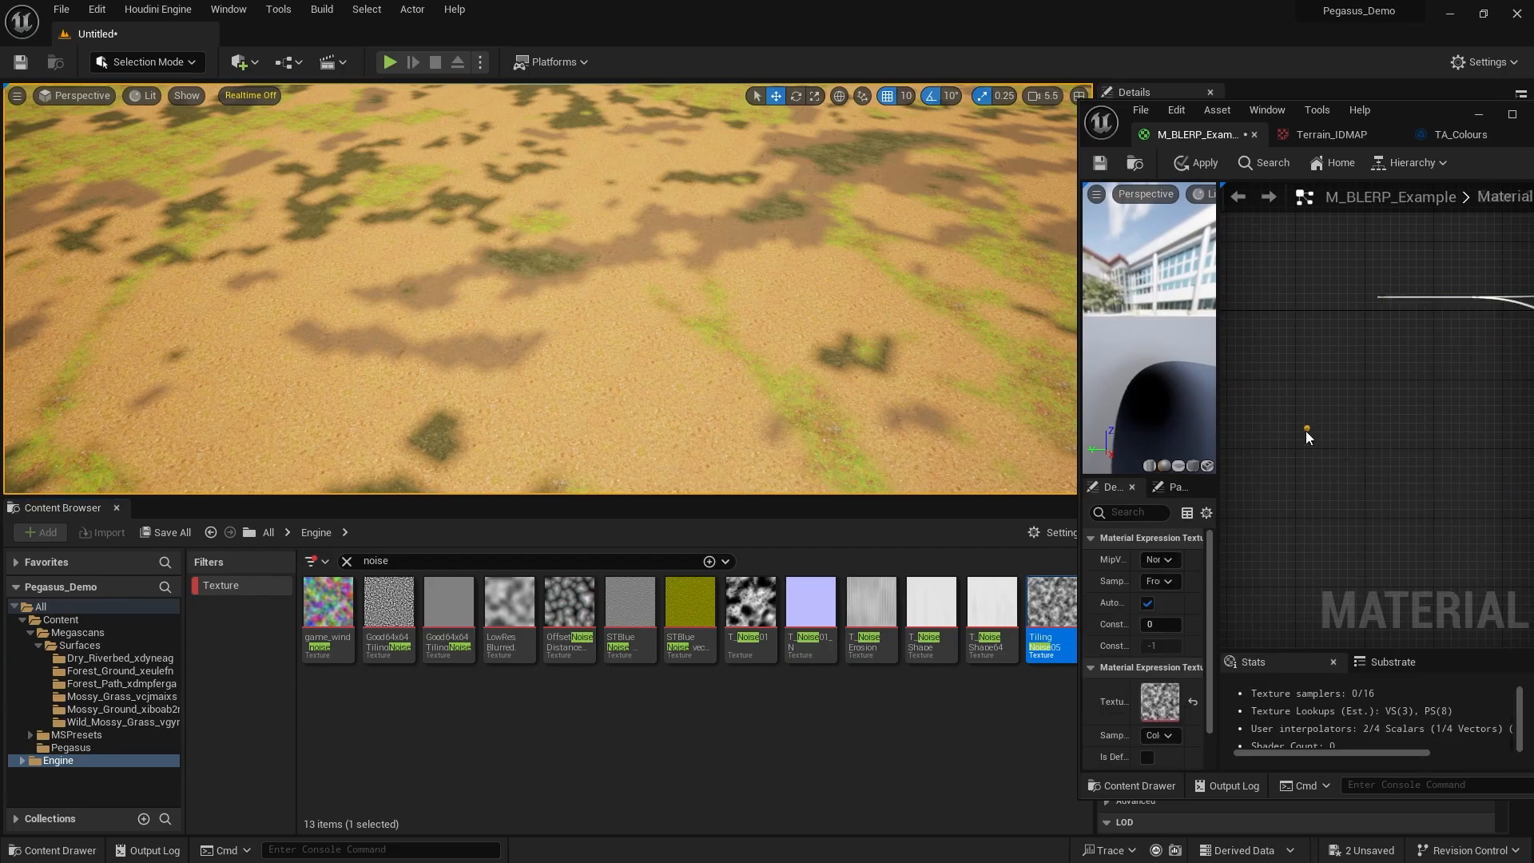
right_drag(1372, 591, 1294, 548)
click(1303, 534)
key(Delete)
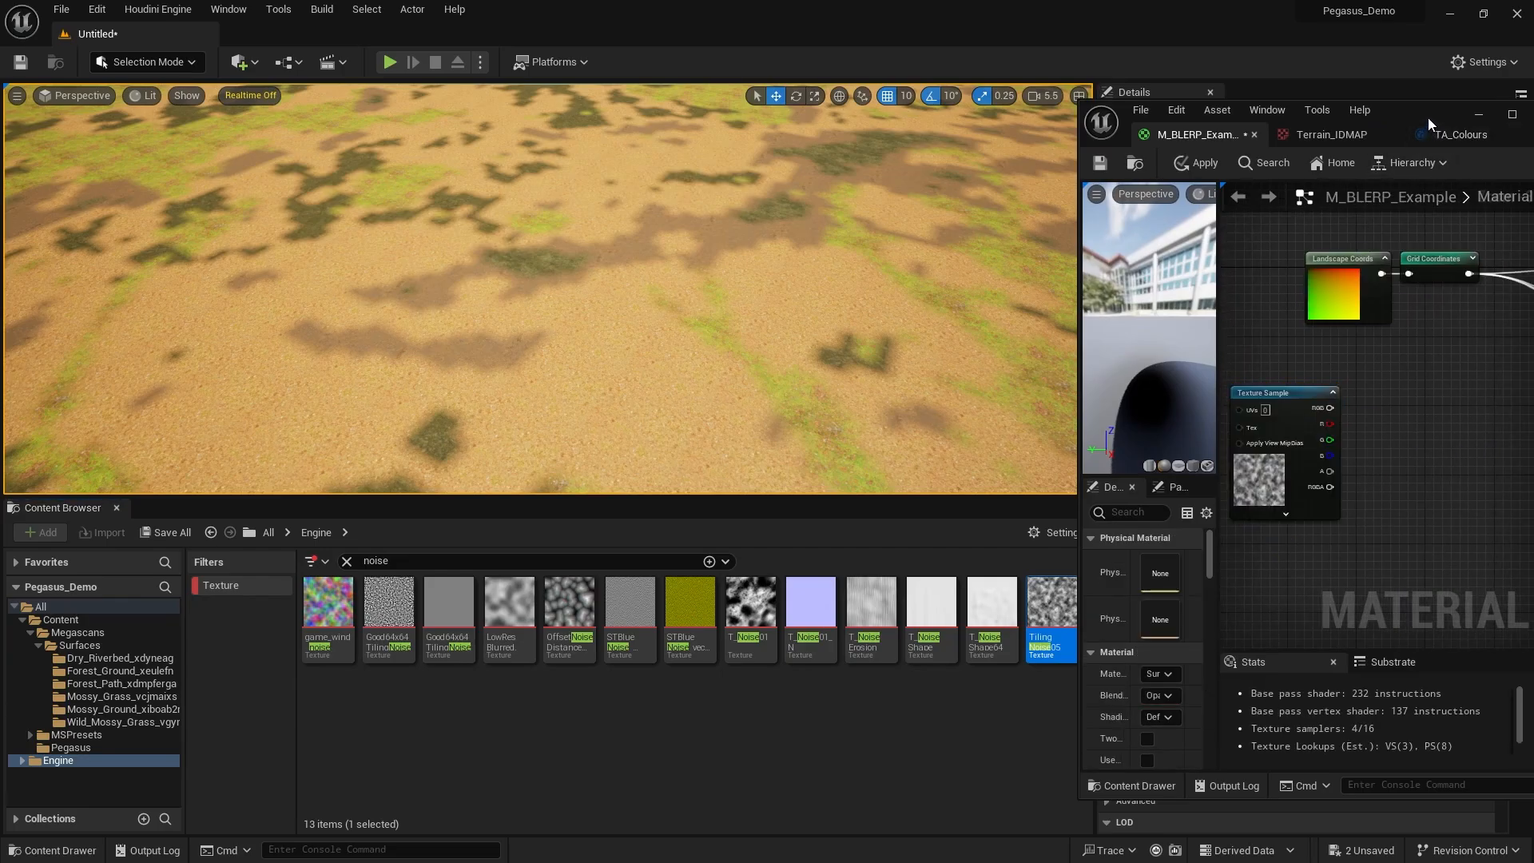
Maximize the material editor and add a Multiply node in front of the noise Texture Sample.
drag(1427, 118, 1192, 160)
double_click(1192, 160)
right_drag(837, 284, 1077, 333)
drag(998, 284, 746, 200)
right_drag(757, 273, 854, 265)
drag(858, 441, 909, 471)
click(751, 424)
right_drag(751, 424, 791, 441)
key(m)
click(772, 427)
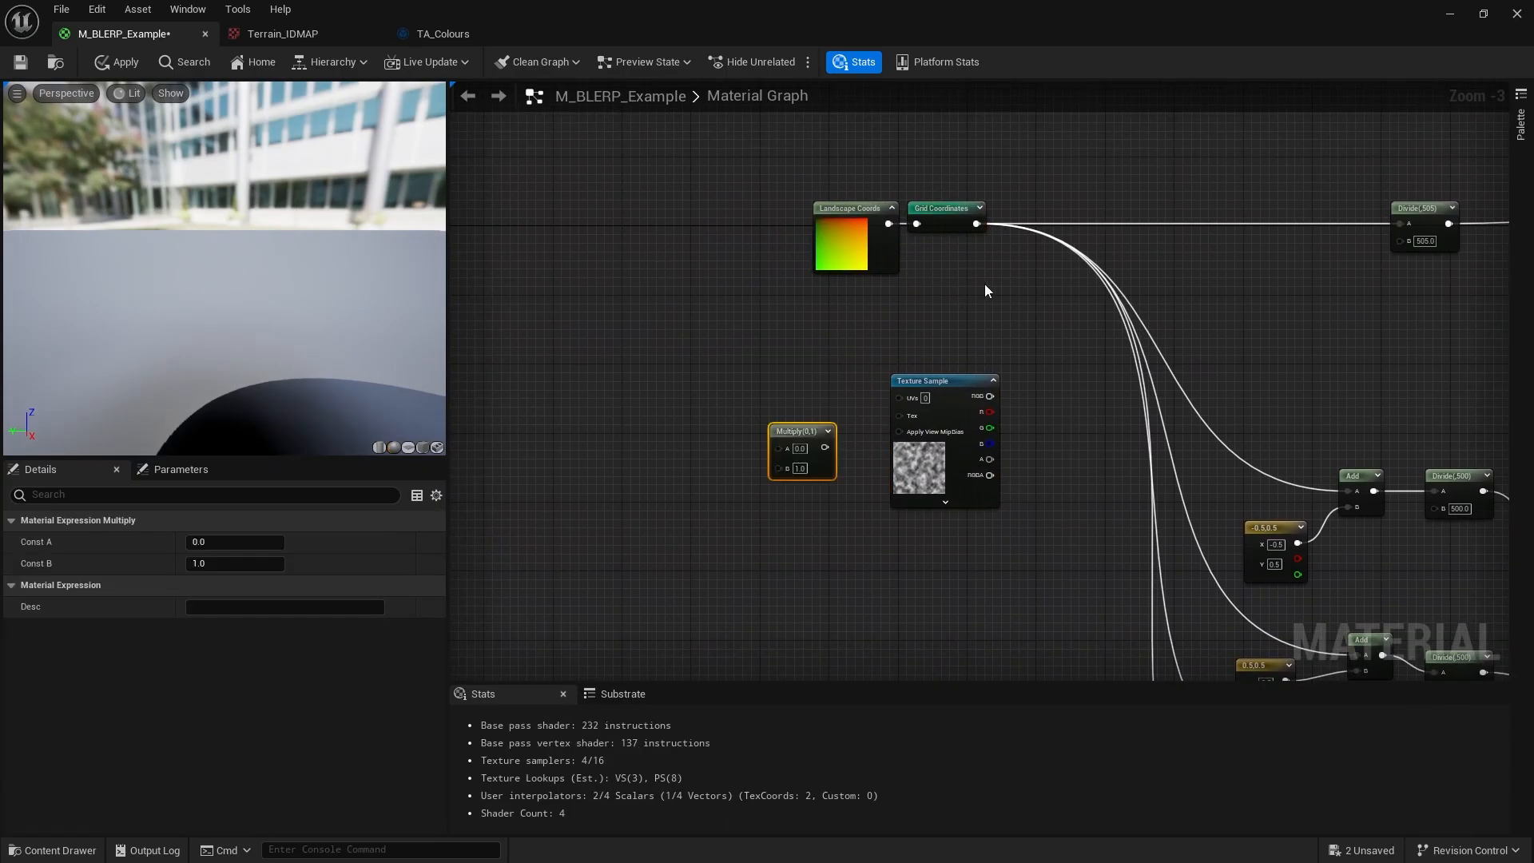
Connect Grid Coordinates to the new Multiply's A input and the Multiply's output to the noise Texture Sample's UVs.
drag(984, 284, 852, 231)
drag(832, 247, 711, 238)
right_drag(664, 416, 682, 462)
click(683, 463)
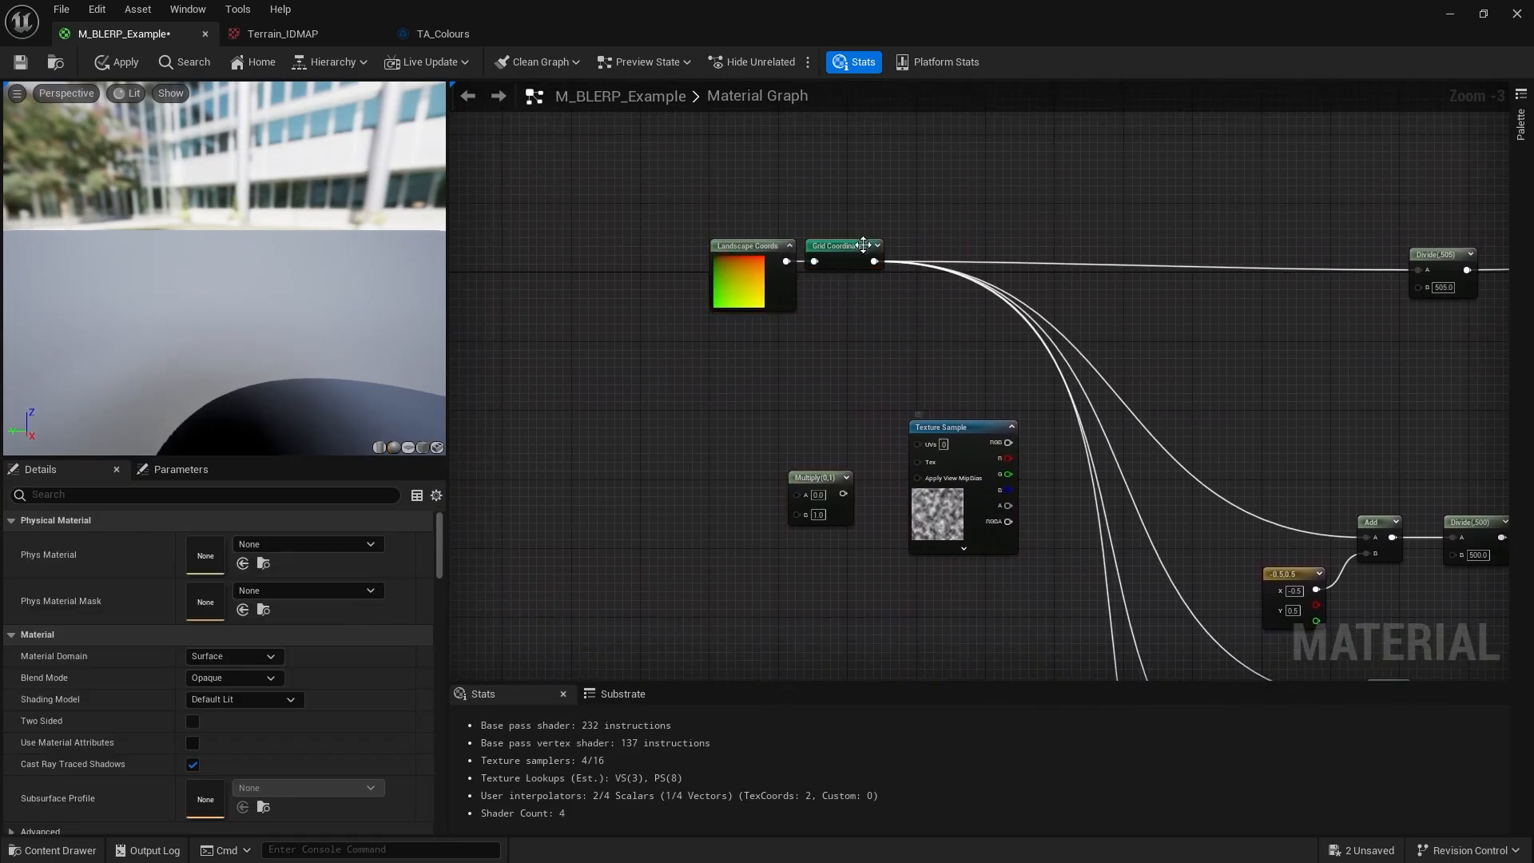
drag(874, 261, 919, 442)
drag(843, 494, 869, 285)
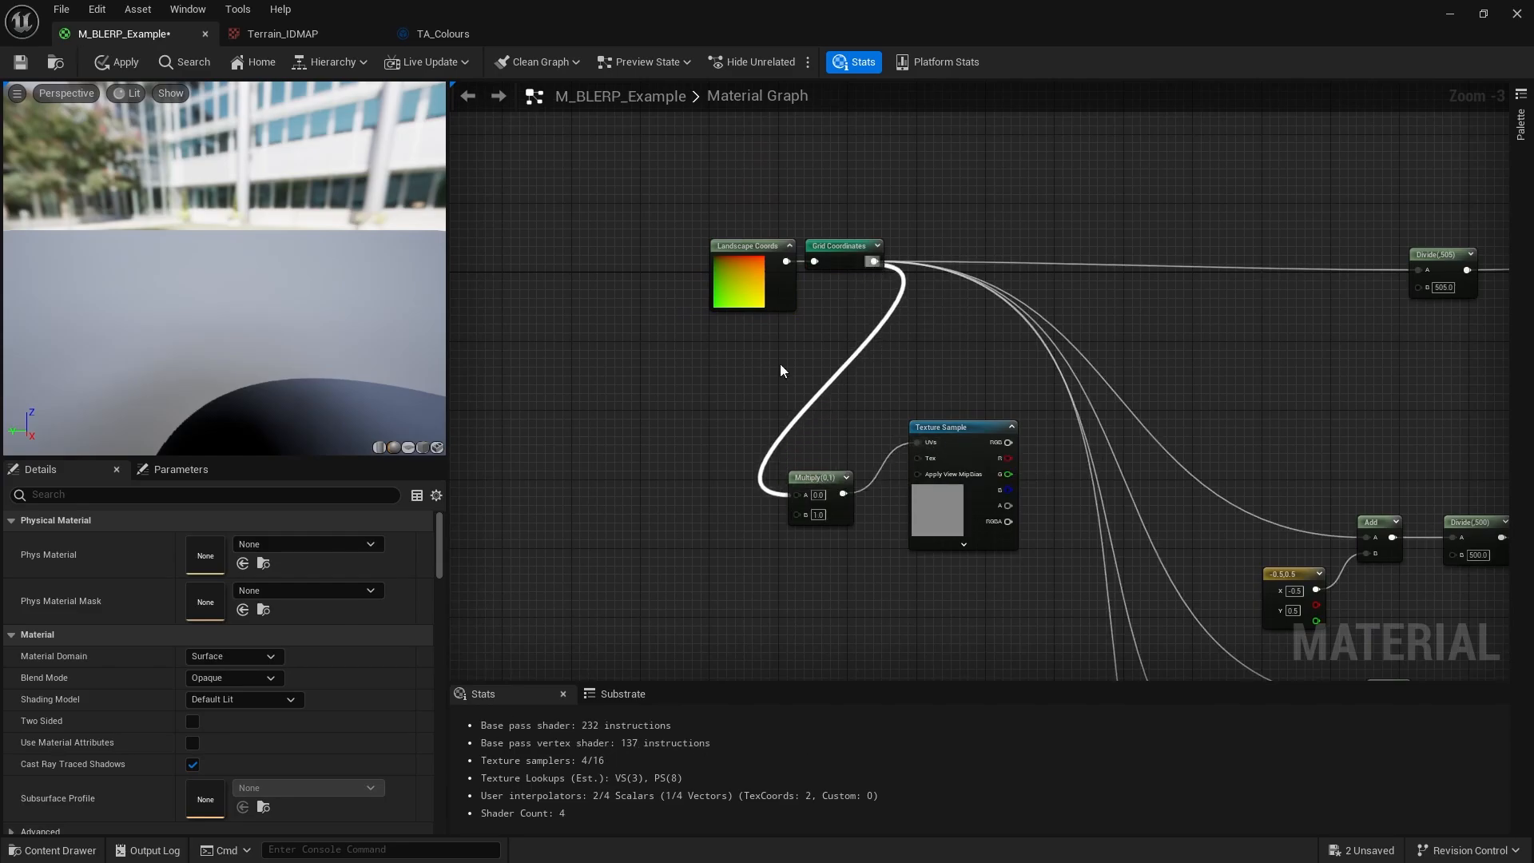
Add a scalar parameter named "Noise Tiling" below the new Multiply node.
click(676, 534)
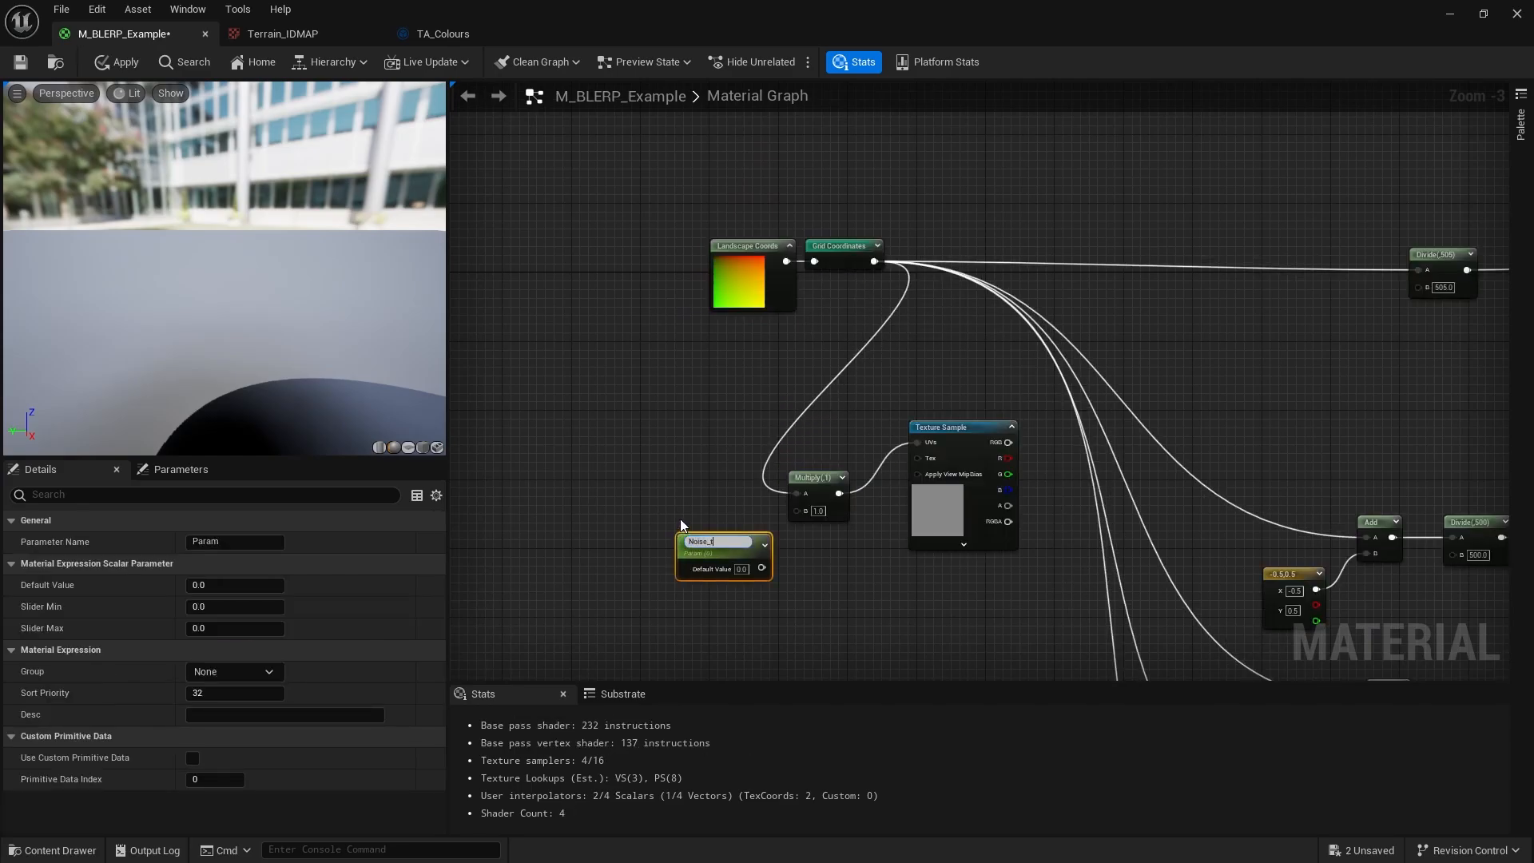
text(Noise Tiling)
key(Return)
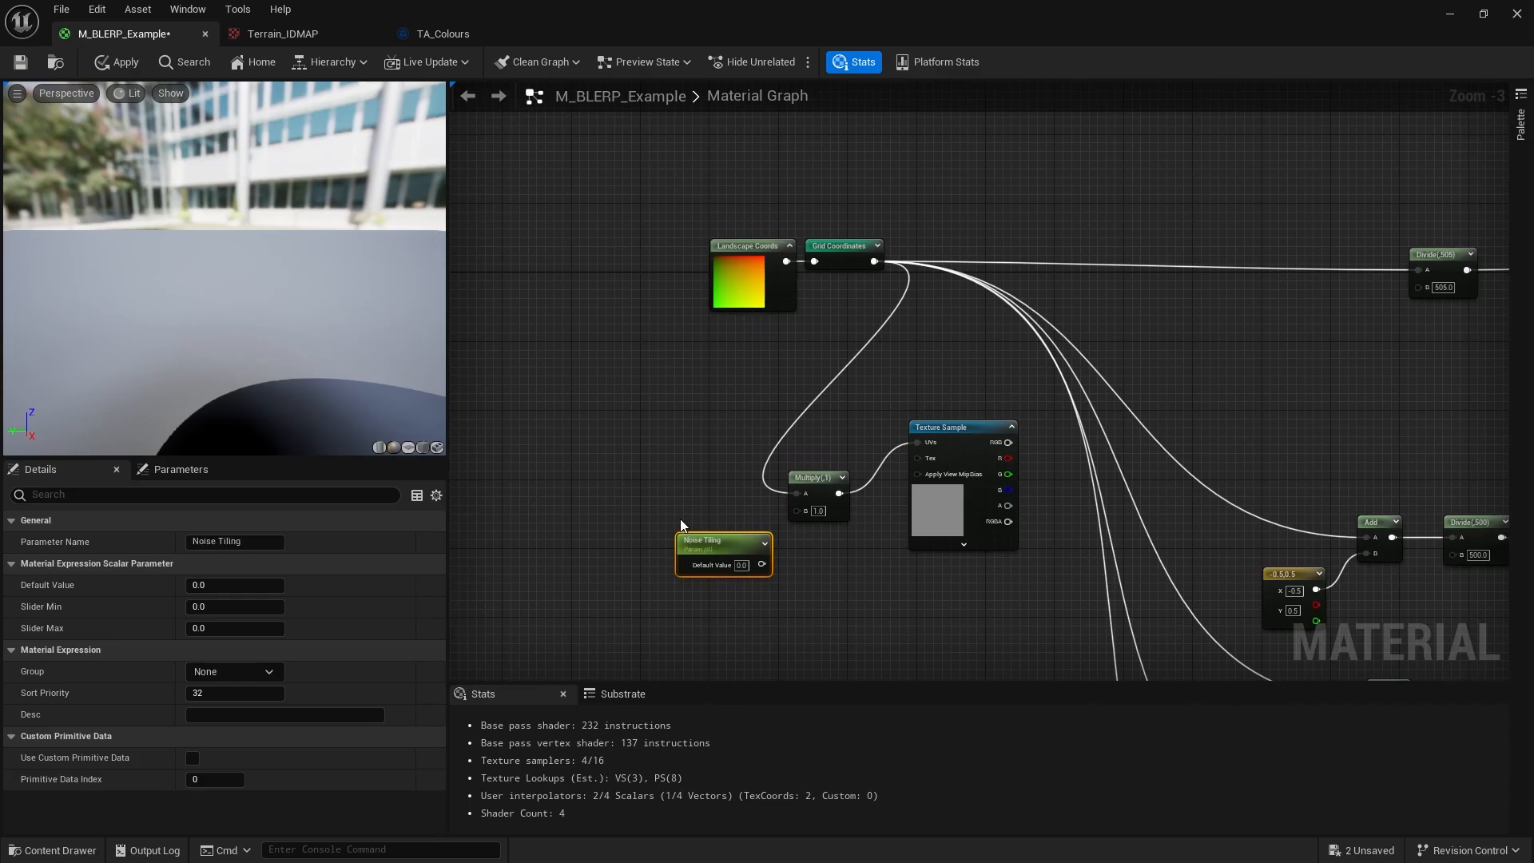
Set the Noise Tiling parameter's default value to 100, matching the existing Tiling parameter.
right_drag(1316, 356, 942, 339)
scroll(1291, 298, up, 3)
right_drag(1292, 298, 1197, 370)
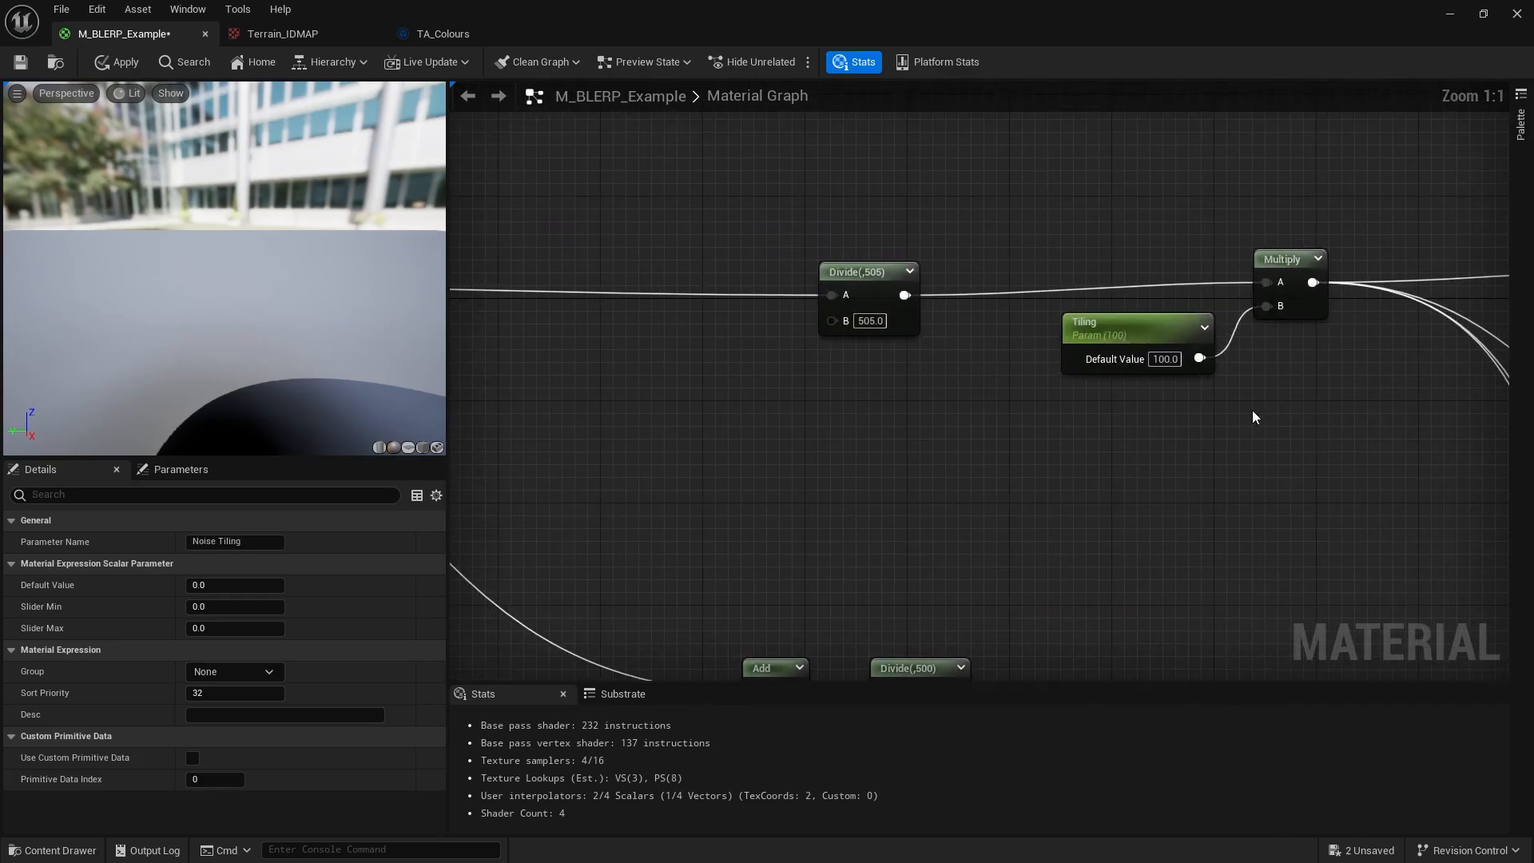
drag(1071, 226, 1287, 384)
scroll(1045, 427, down, 2)
right_drag(1046, 427, 1502, 291)
scroll(736, 538, up, 2)
right_drag(737, 539, 828, 535)
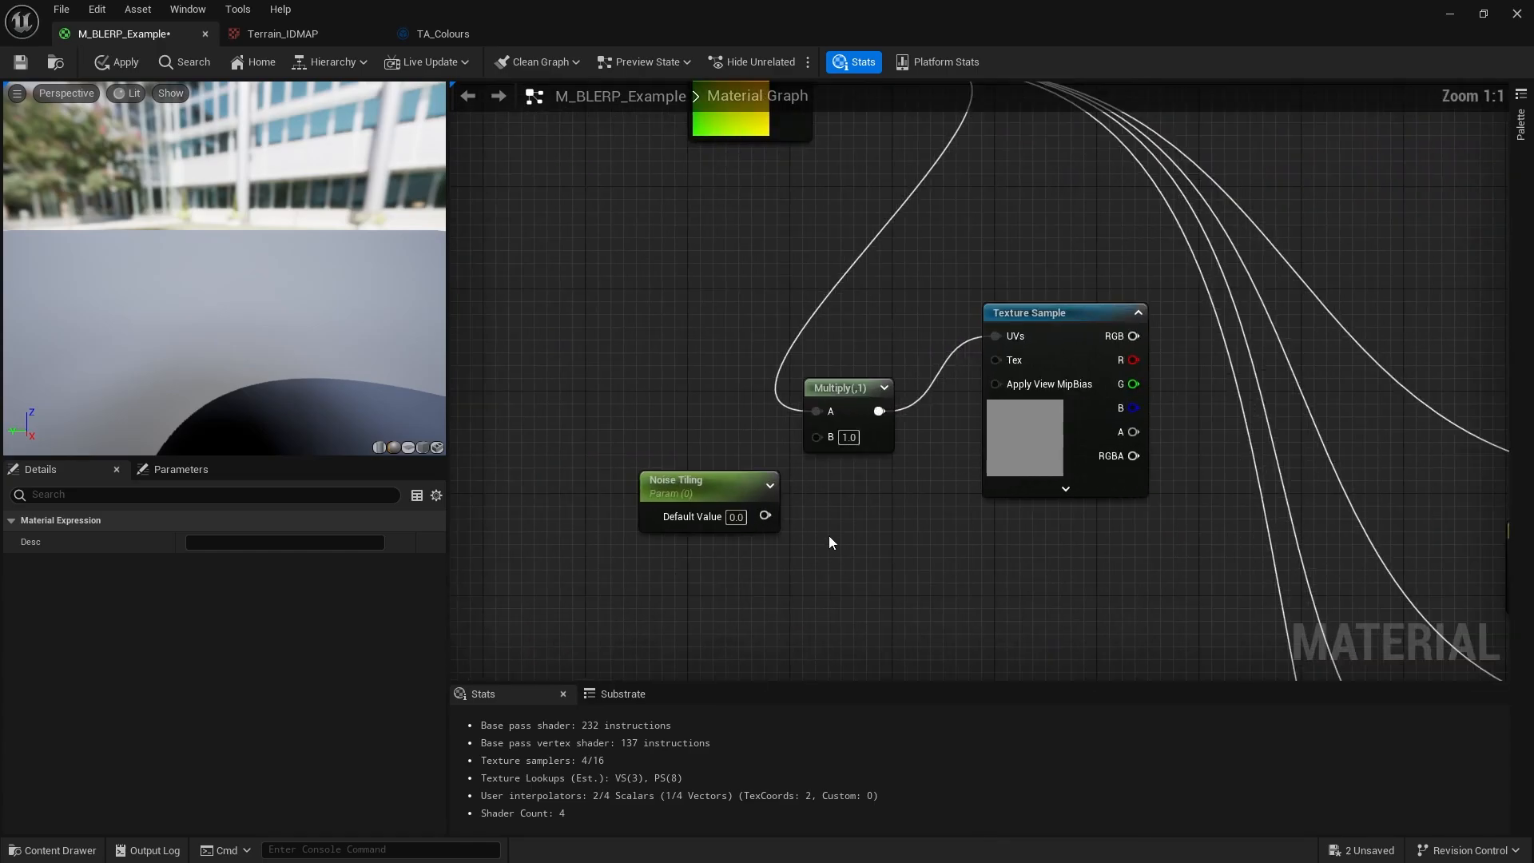
click(739, 489)
drag(735, 499, 727, 495)
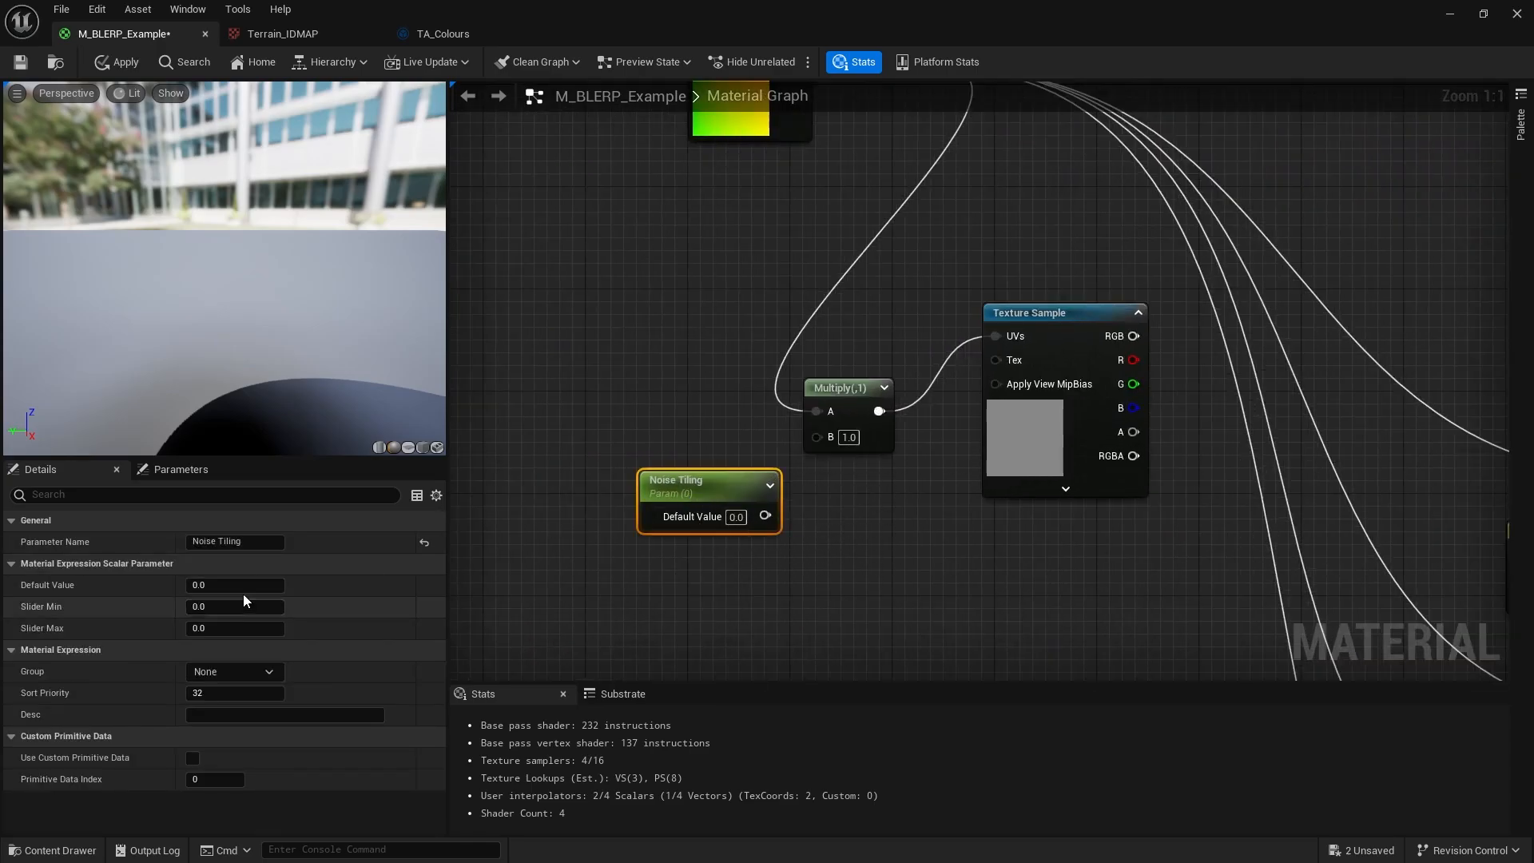
click(244, 588)
text(100)
Connect the Noise Tiling parameter to the B input of the noise Multiply node.
click(874, 572)
right_drag(832, 558, 904, 558)
drag(803, 503, 789, 489)
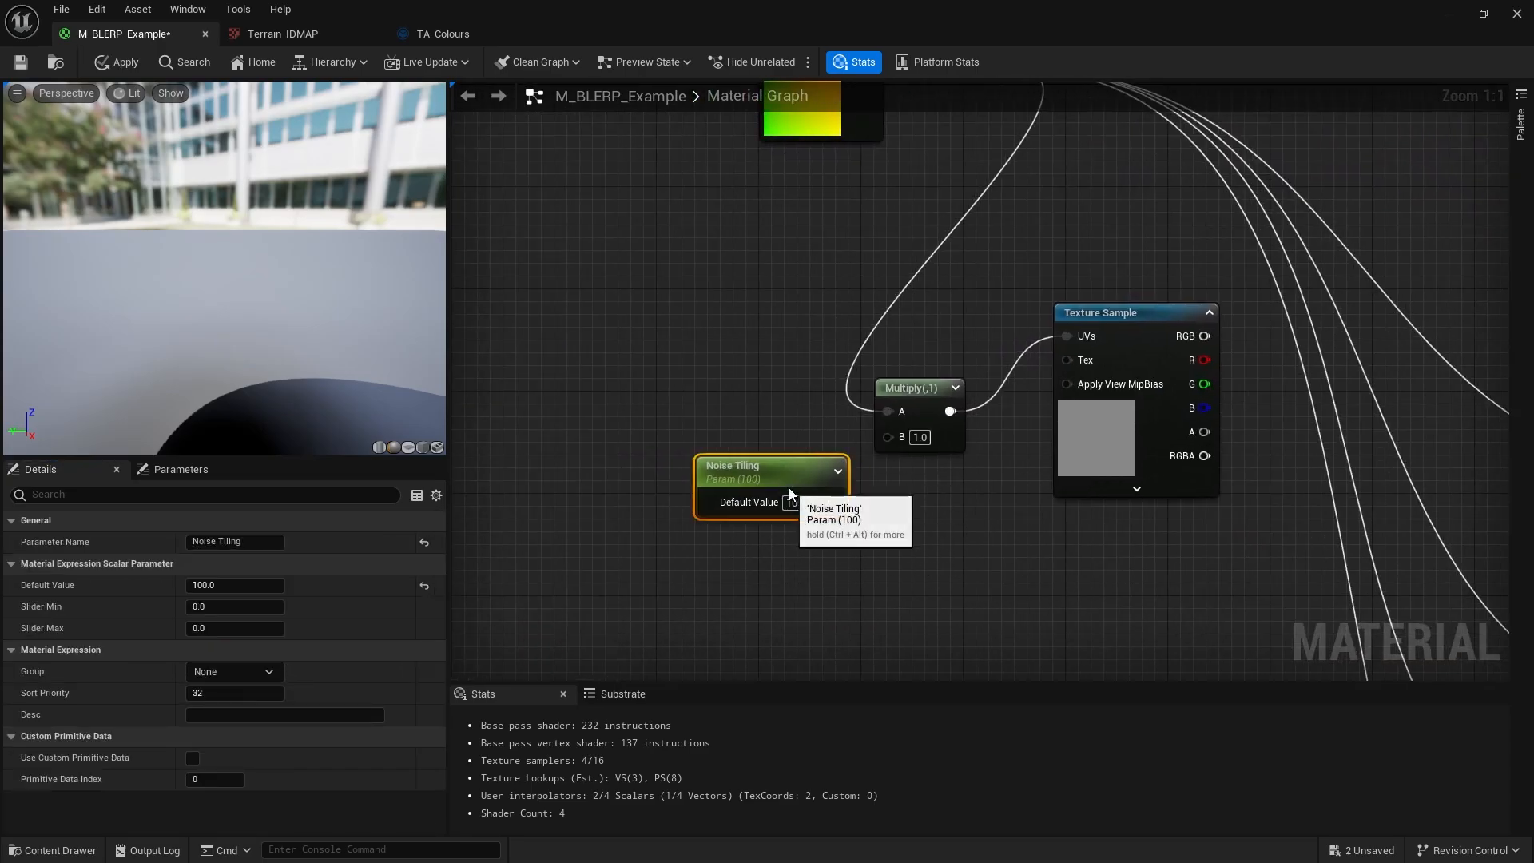
drag(900, 438, 833, 501)
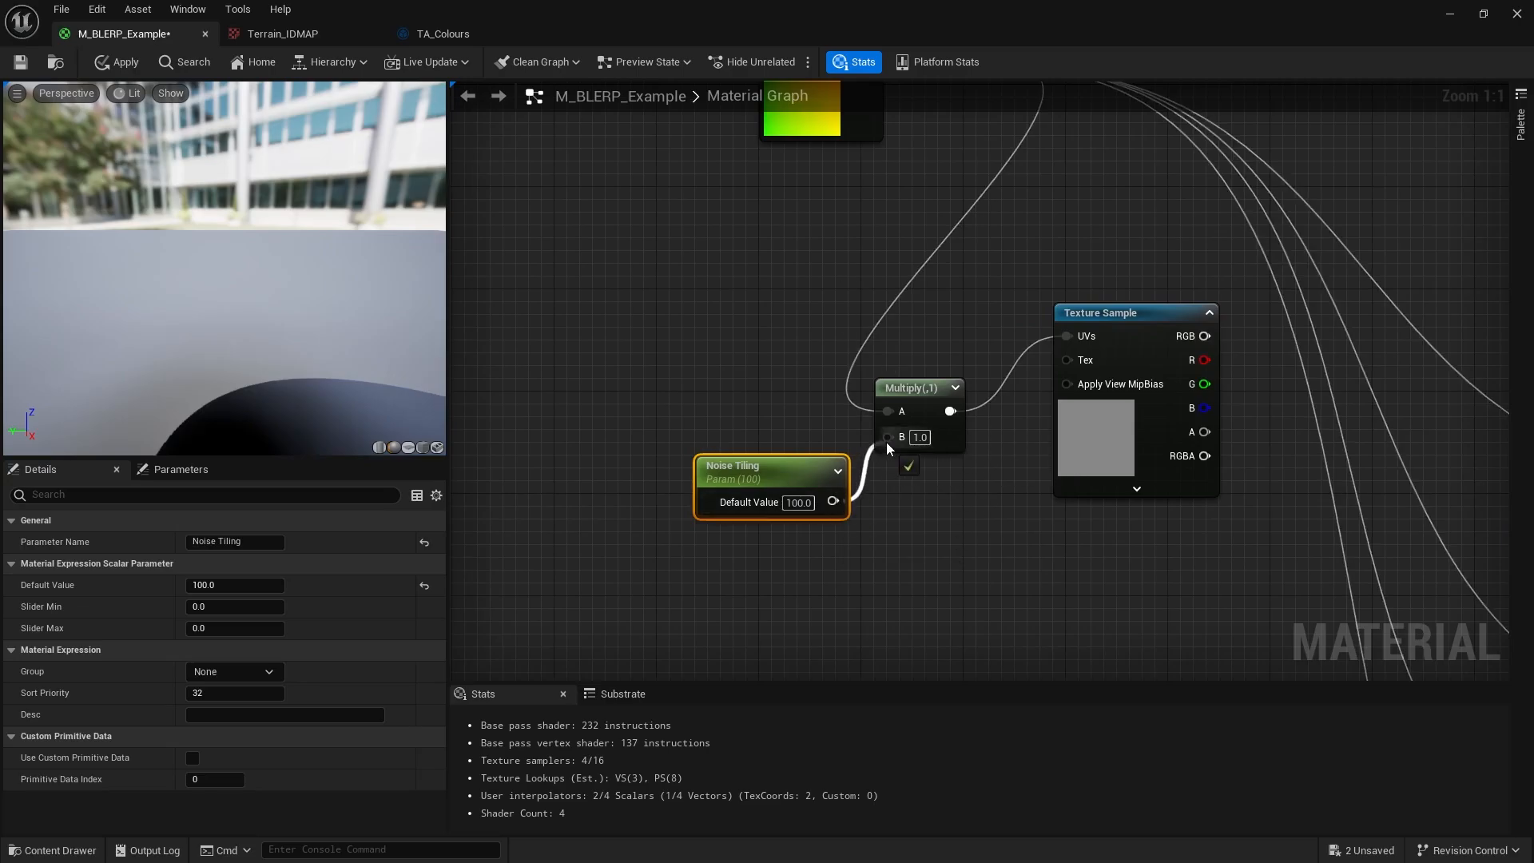
Move the 505 Divide node closer to Grid Coordinates and shift the noise node group further down.
scroll(885, 443, down, 3)
right_drag(1122, 378, 1018, 362)
drag(1353, 242, 989, 232)
right_drag(963, 377, 988, 315)
click(950, 353)
right_drag(879, 276, 975, 341)
drag(933, 299, 637, 267)
right_drag(1054, 380, 1095, 308)
drag(835, 345, 1117, 470)
drag(1047, 426, 969, 590)
click(1158, 273)
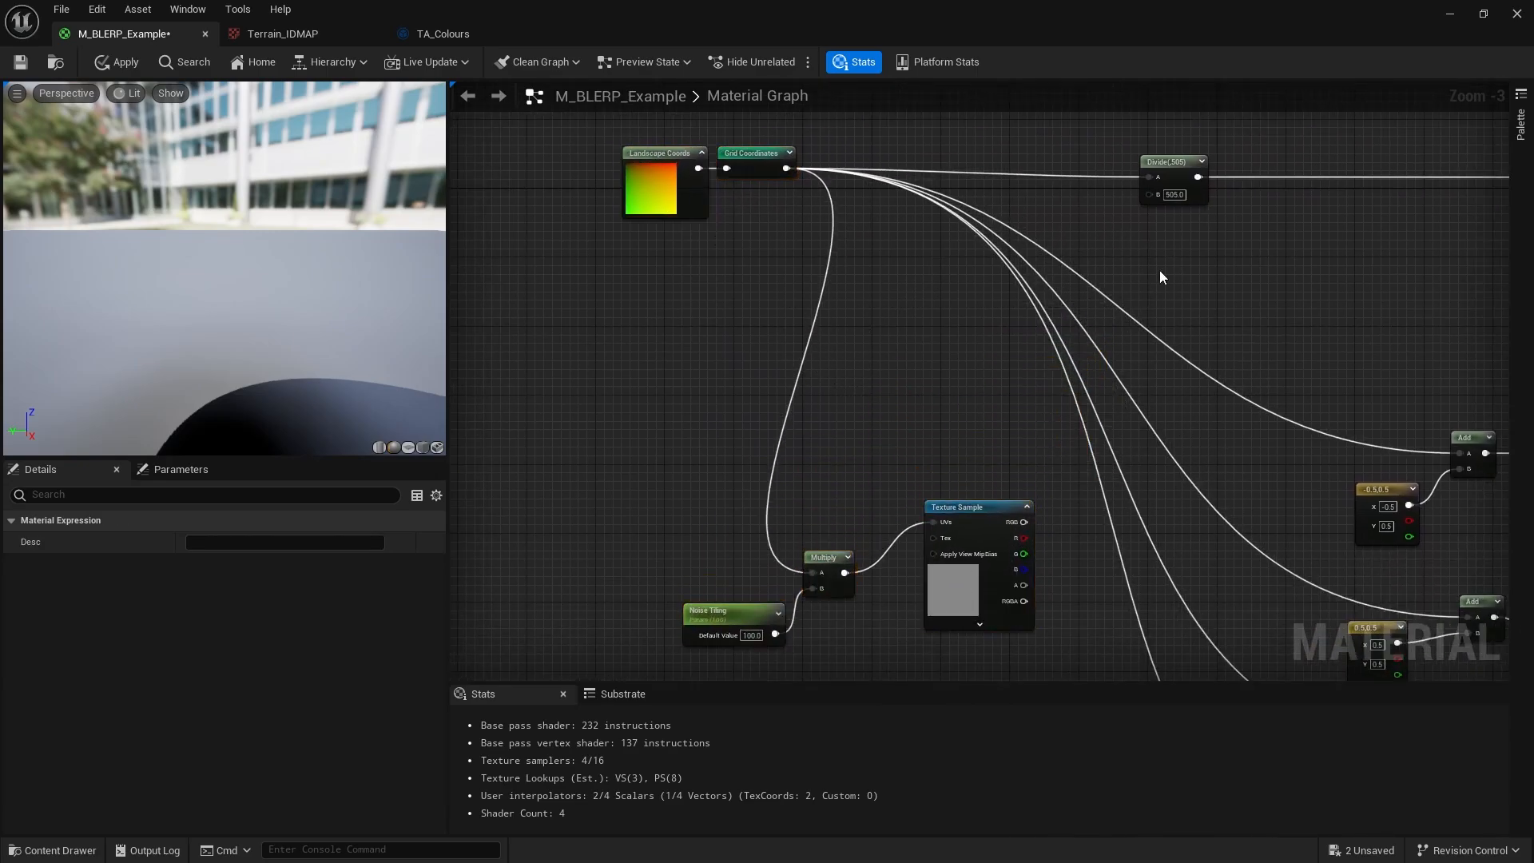
Feed the 505 Divide's output into the noise Multiply's A input and move the Divide closer to Grid Coordinates.
drag(1197, 177, 813, 572)
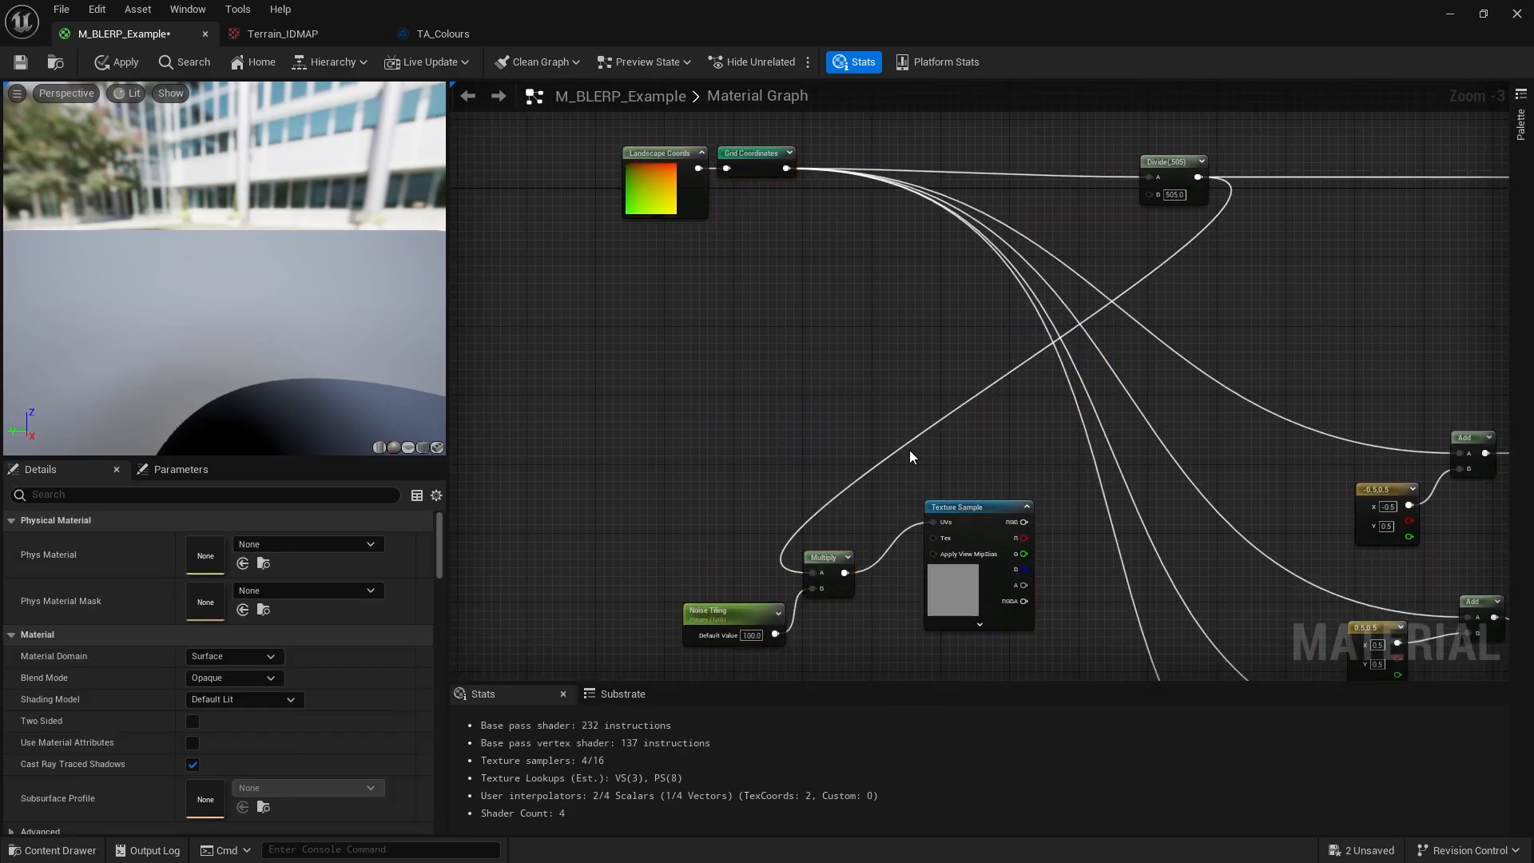
scroll(909, 449, down, 4)
scroll(872, 437, up, 2)
right_drag(872, 436, 924, 453)
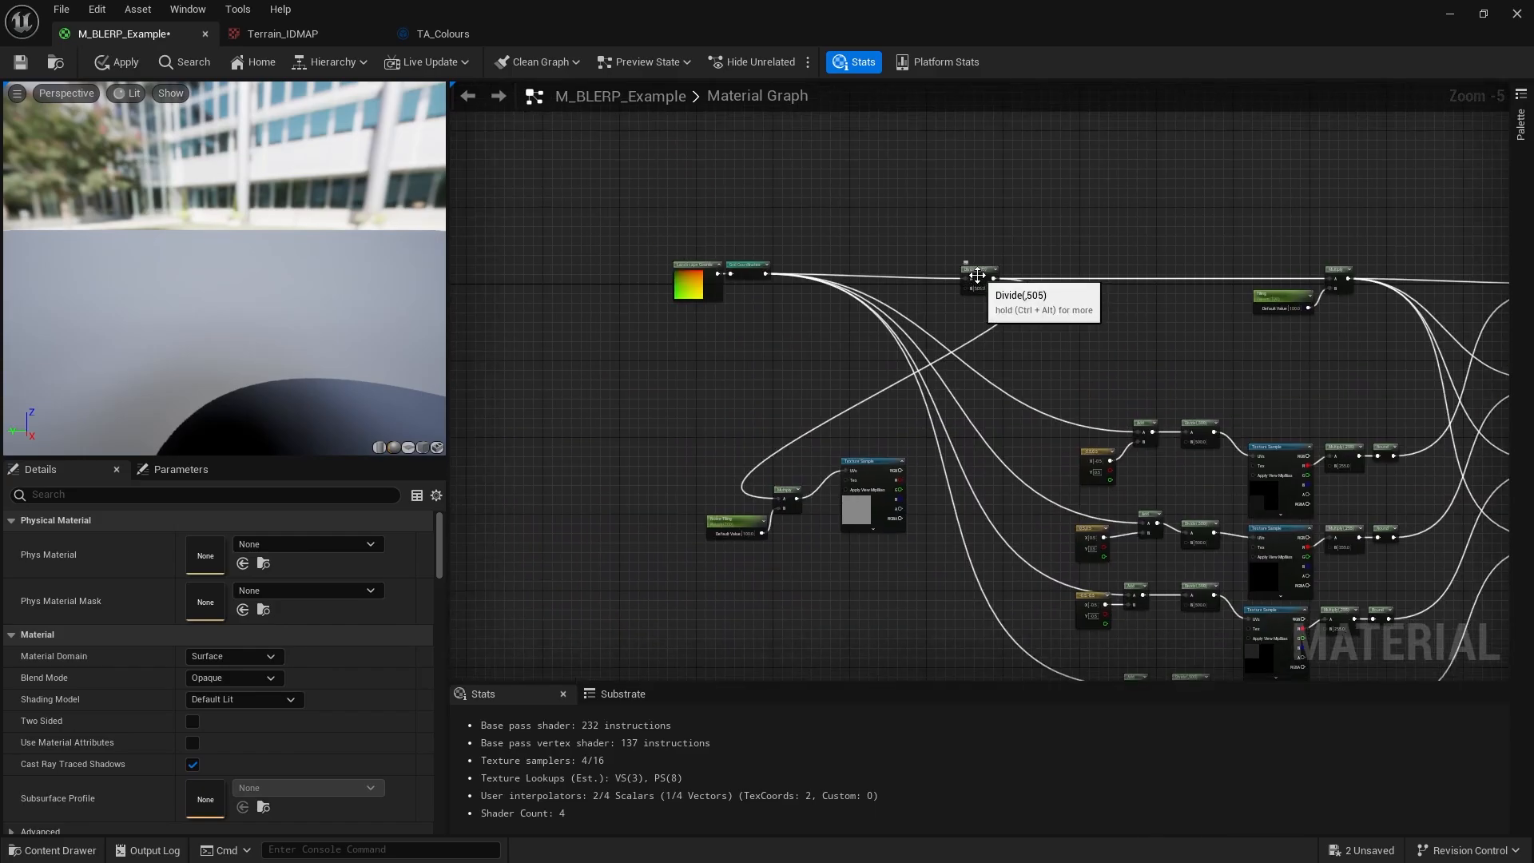
drag(976, 270, 898, 270)
click(964, 419)
Bring Noise Tiling and its Multiply closer to the noise Texture Sample, and move the group above the 505 Divide.
right_drag(965, 420, 1002, 330)
drag(775, 457, 831, 398)
drag(831, 398, 854, 379)
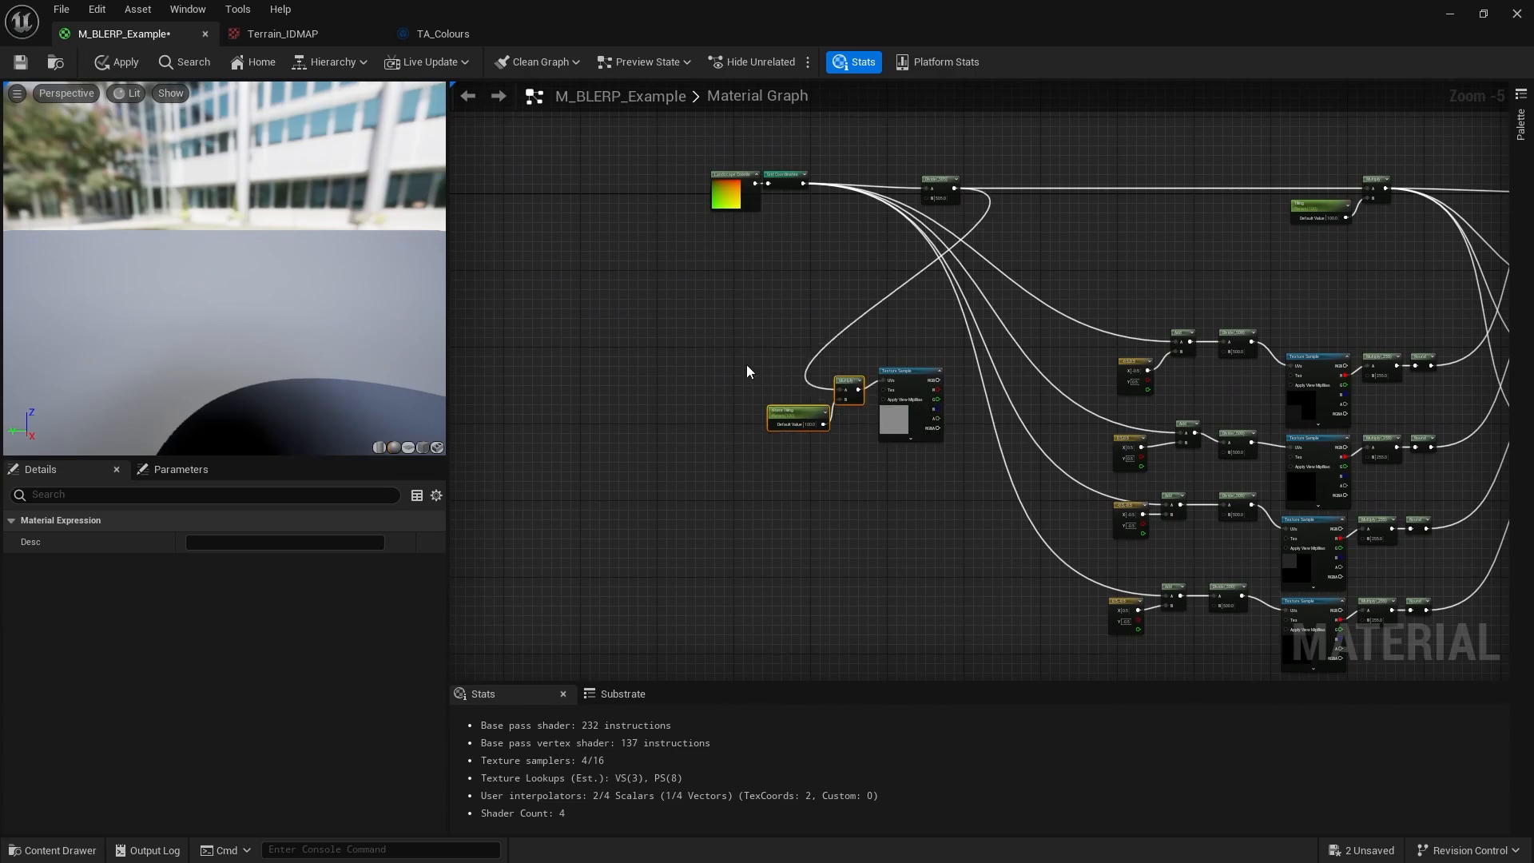
drag(747, 368, 888, 478)
right_drag(887, 490, 860, 576)
drag(871, 515, 1116, 169)
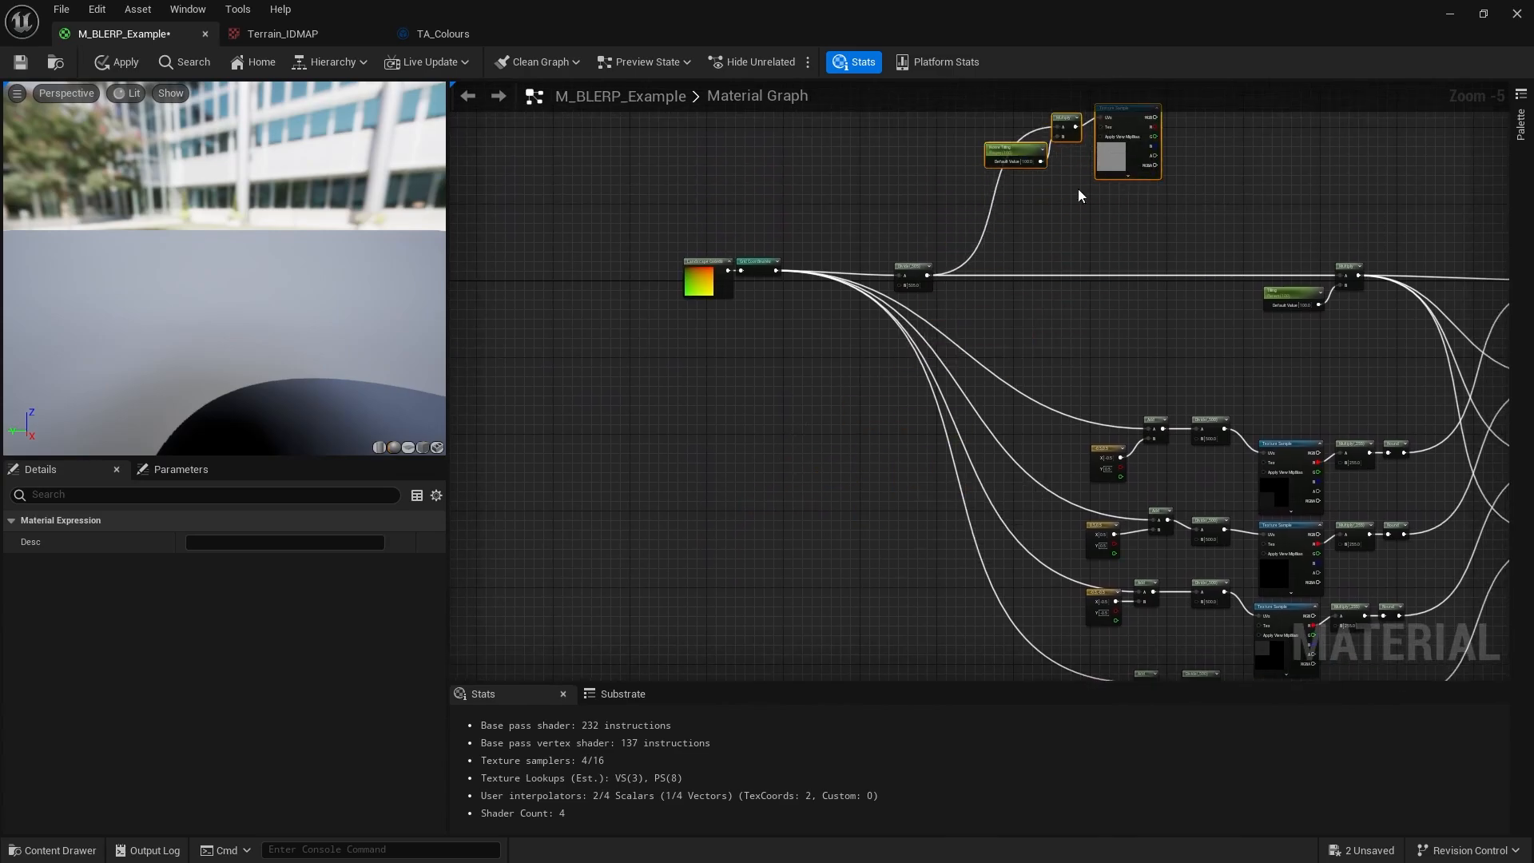
Create an Add node below Grid Coordinates, starting from that node's output.
click(911, 243)
right_drag(908, 243, 938, 279)
scroll(873, 313, up, 2)
right_drag(831, 330, 534, 167)
scroll(1119, 403, down, 1)
right_drag(1187, 465, 1000, 294)
scroll(1105, 290, down, 1)
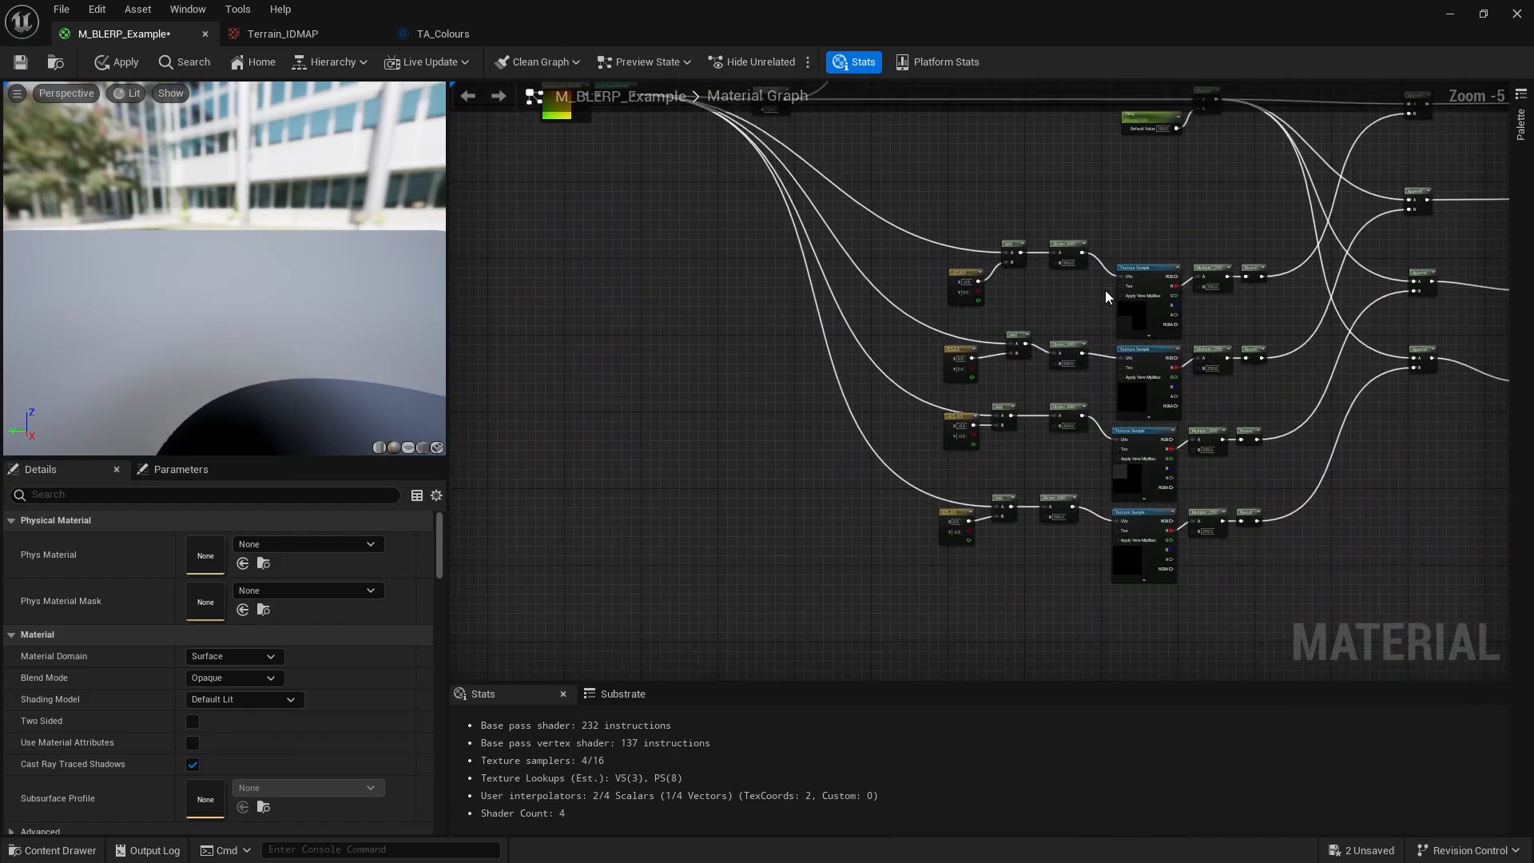
right_drag(626, 151, 794, 259)
scroll(842, 214, up, 2)
drag(812, 205, 876, 421)
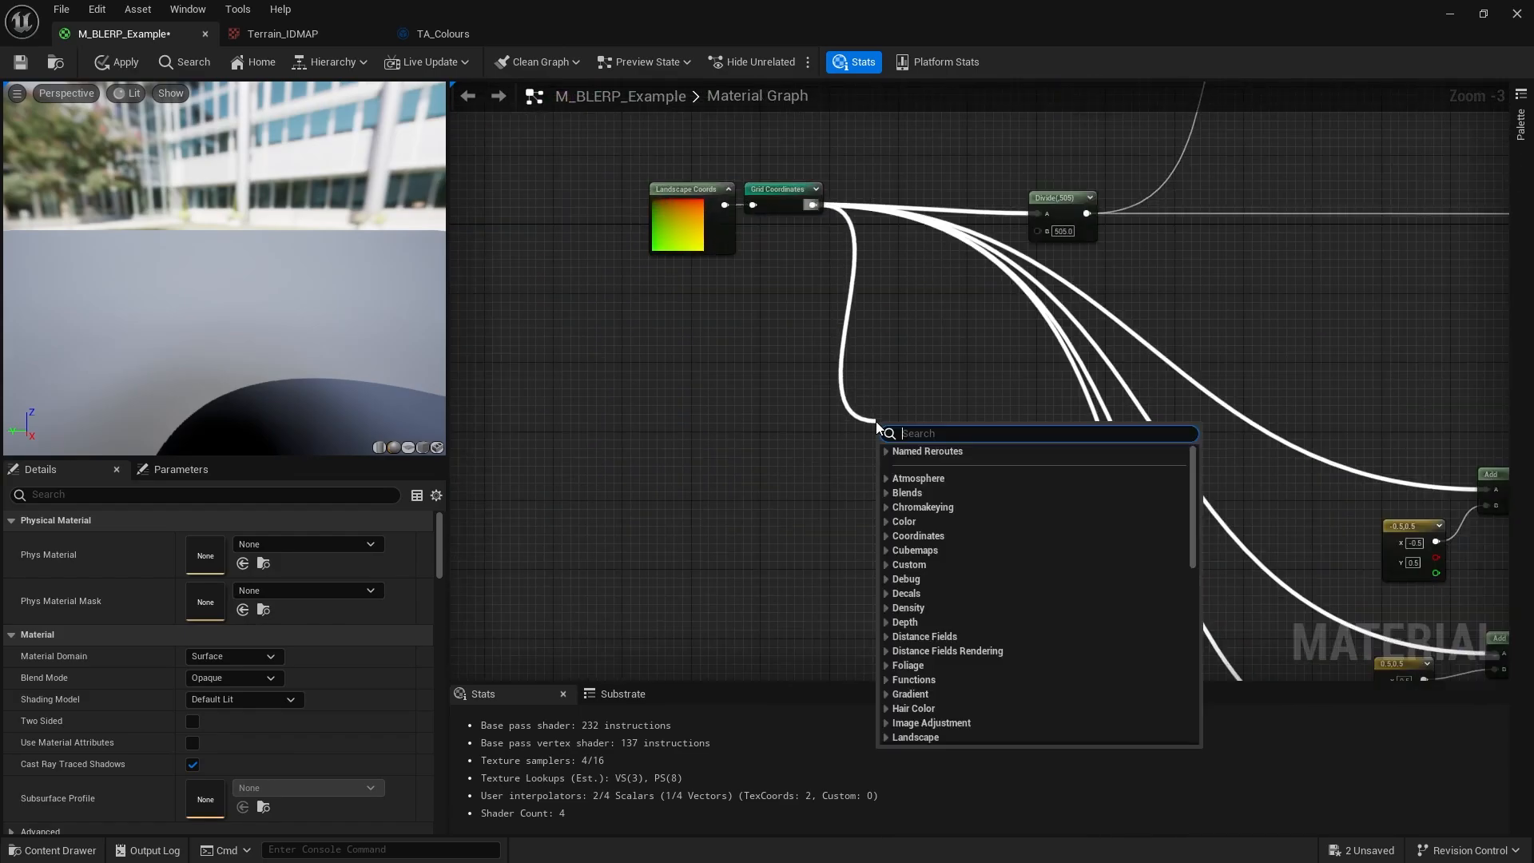
text(add)
key(Return)
Transfer all Grid Coordinates output connections to the Add node's output, and reconnect the 505 Divide directly to Grid Coordinates.
right_drag(986, 354, 859, 322)
click(855, 318)
ctrl+drag(685, 173, 802, 413)
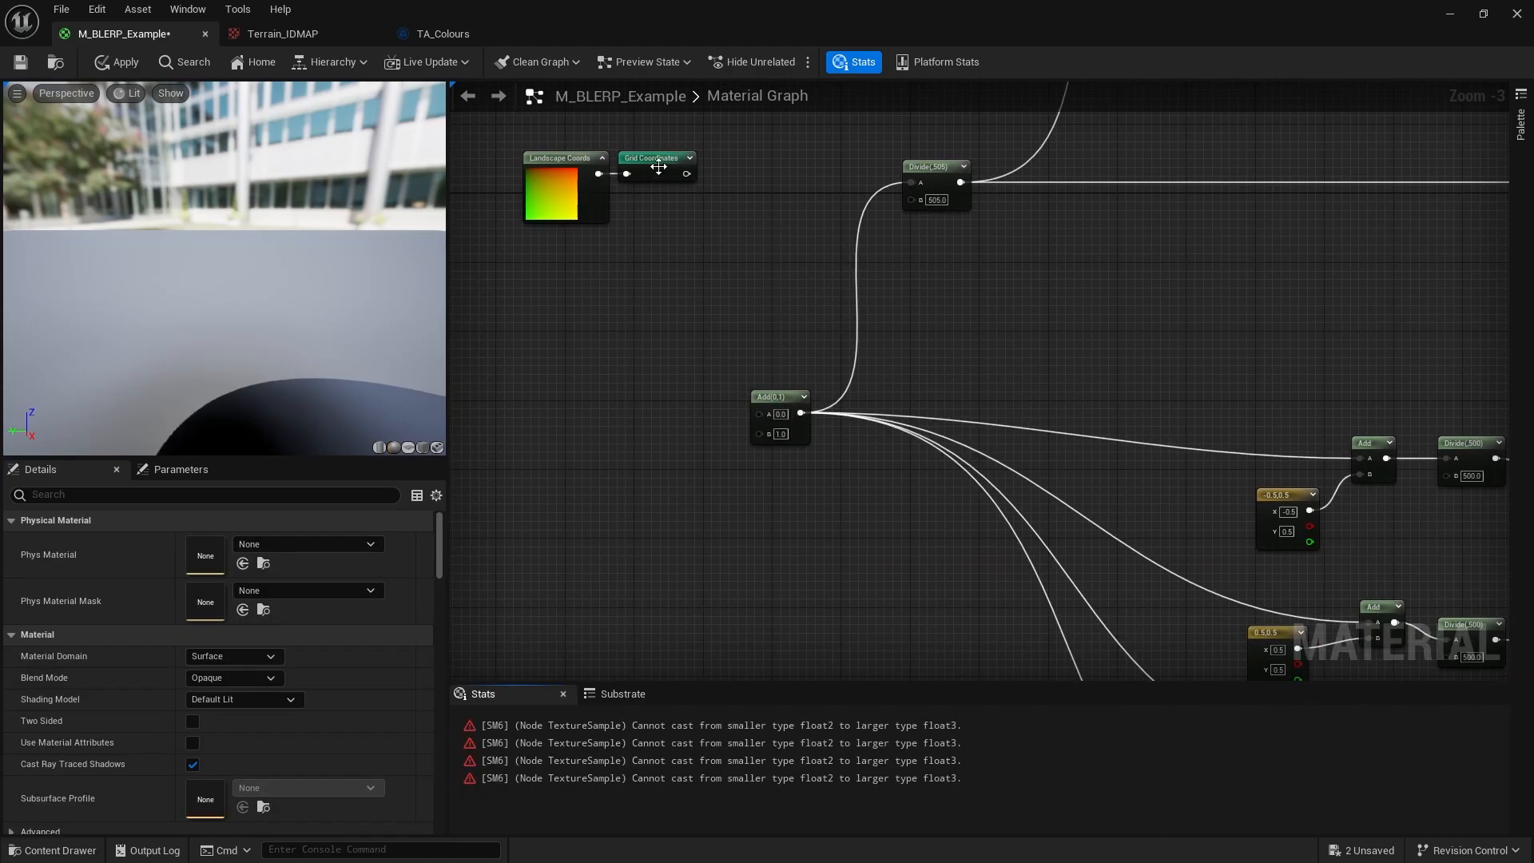
right_drag(779, 393, 817, 511)
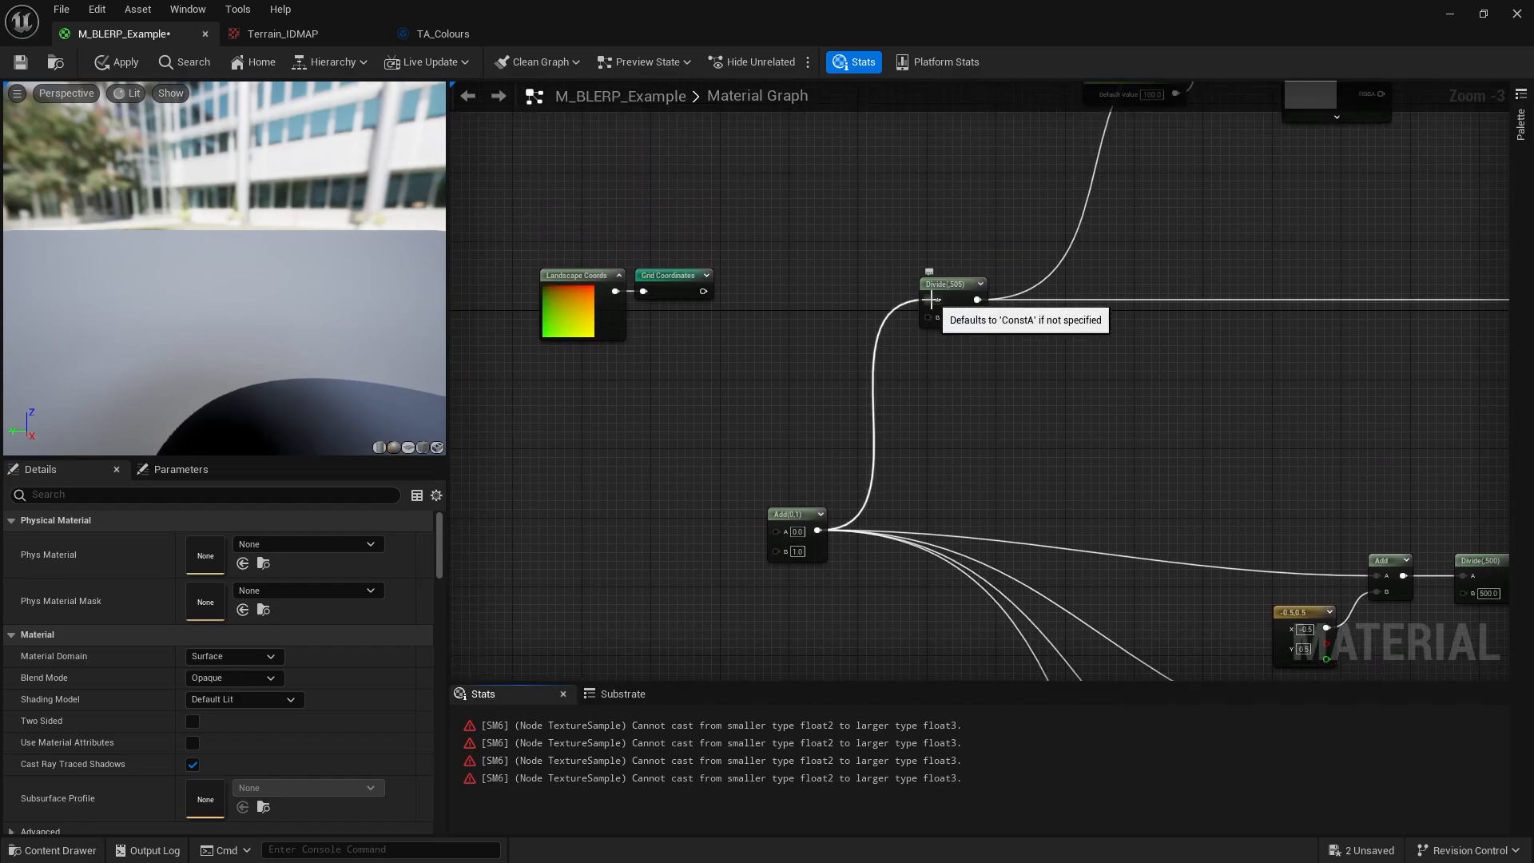
drag(929, 299, 703, 294)
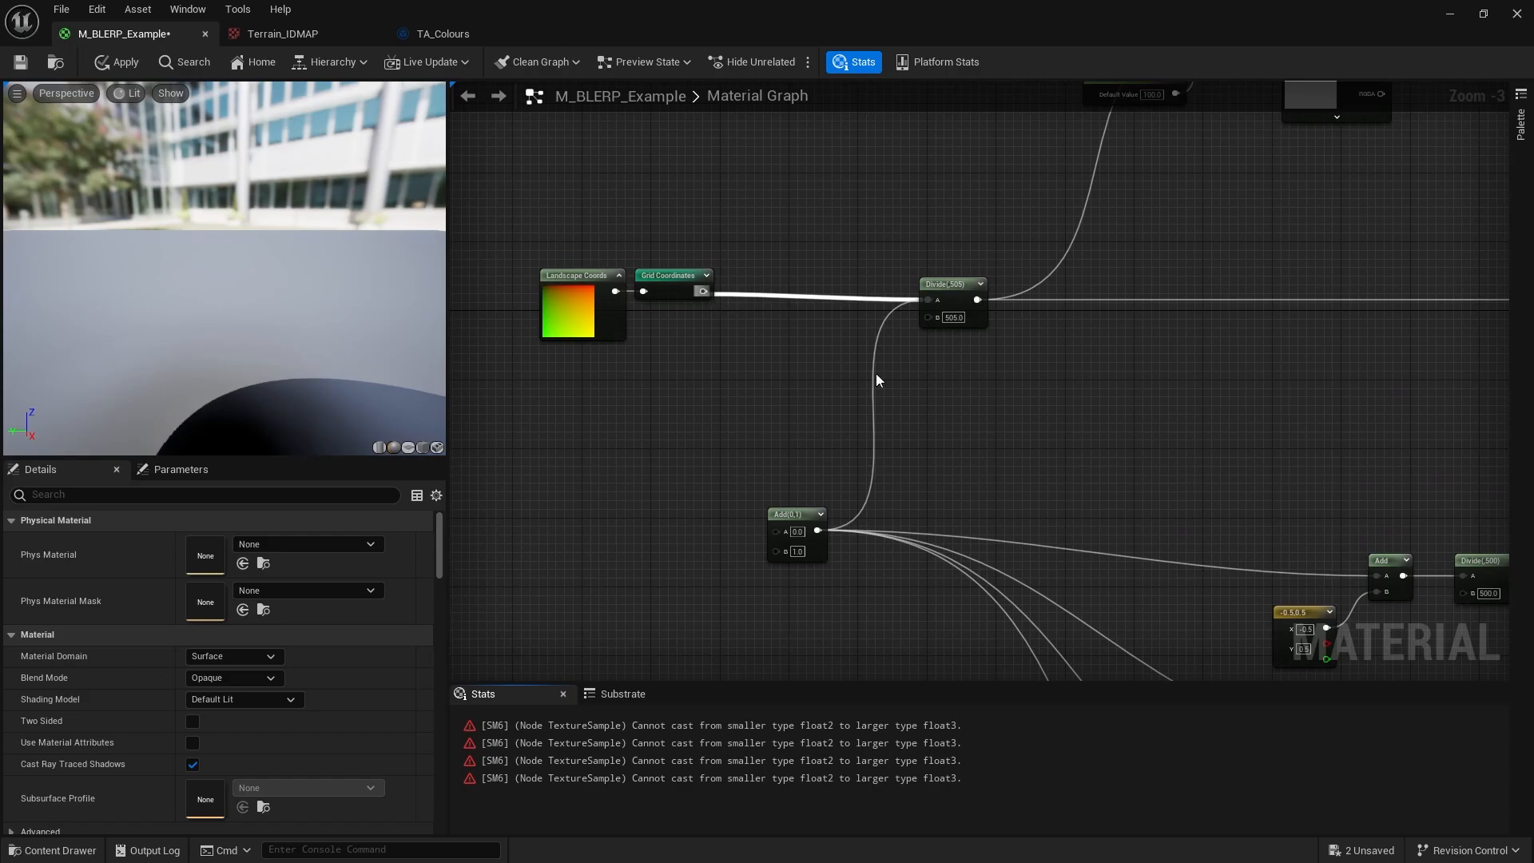
right_drag(891, 358, 874, 377)
drag(917, 304, 735, 296)
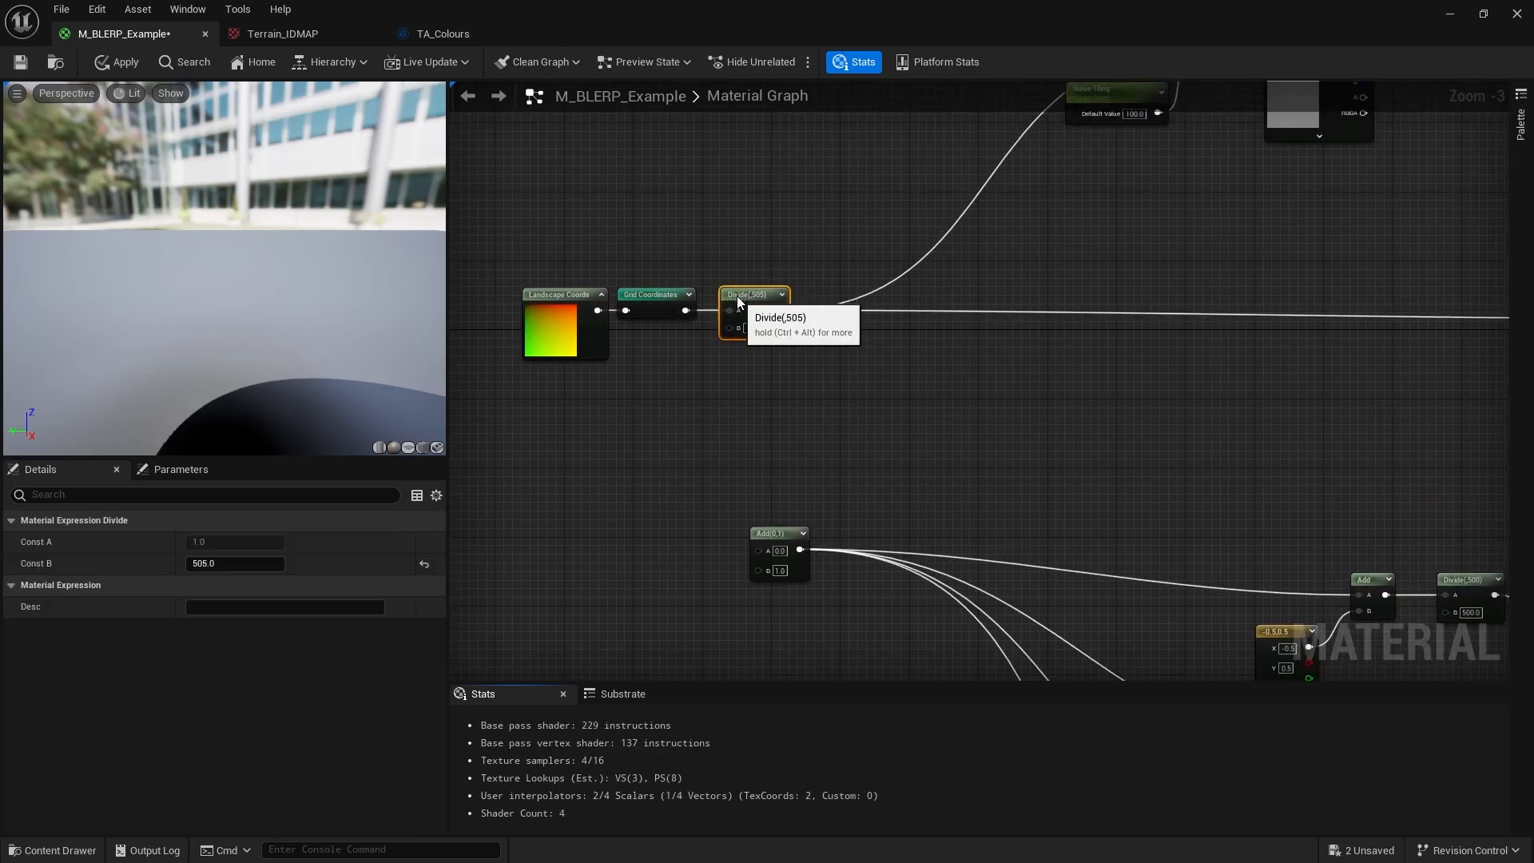
Connect Grid Coordinates to the new Add node's A input and adjust the positions of the Add and 505 Divide nodes.
click(924, 440)
right_drag(924, 442, 848, 362)
drag(733, 452, 841, 456)
click(622, 276)
drag(612, 233, 799, 472)
drag(684, 214, 734, 223)
click(856, 416)
right_drag(858, 418, 828, 364)
scroll(865, 351, down, 1)
scroll(871, 382, down, 1)
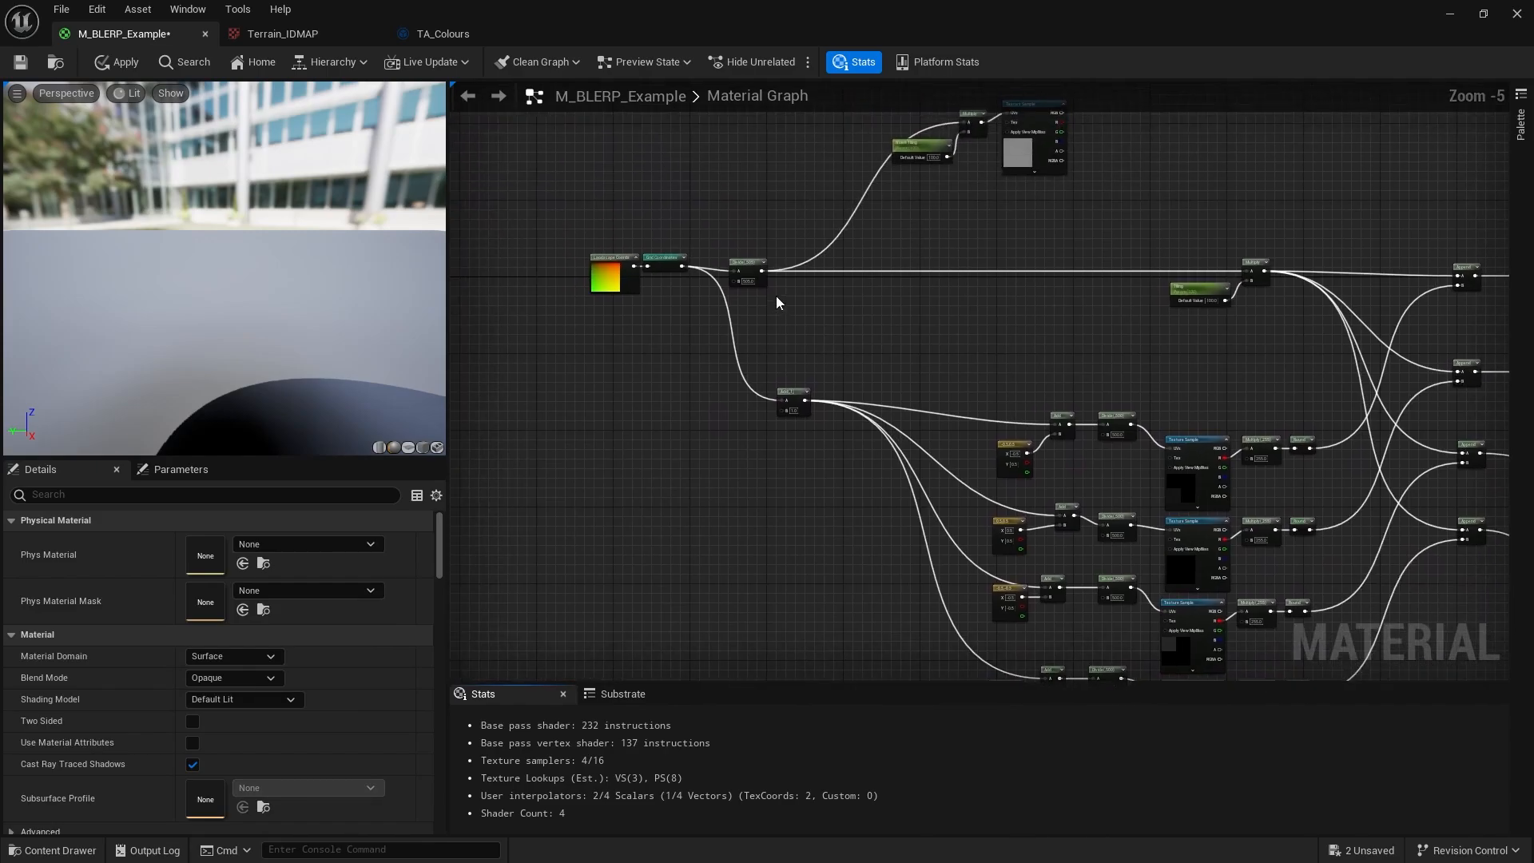
Examine the four offset ID map lookup branches, the new Add node feeding them and the noise Texture Sample.
right_drag(775, 296, 711, 342)
right_drag(724, 462, 734, 315)
scroll(734, 266, up, 2)
right_drag(1335, 422, 908, 284)
scroll(908, 284, down, 2)
drag(702, 192, 1045, 582)
right_drag(580, 250, 803, 367)
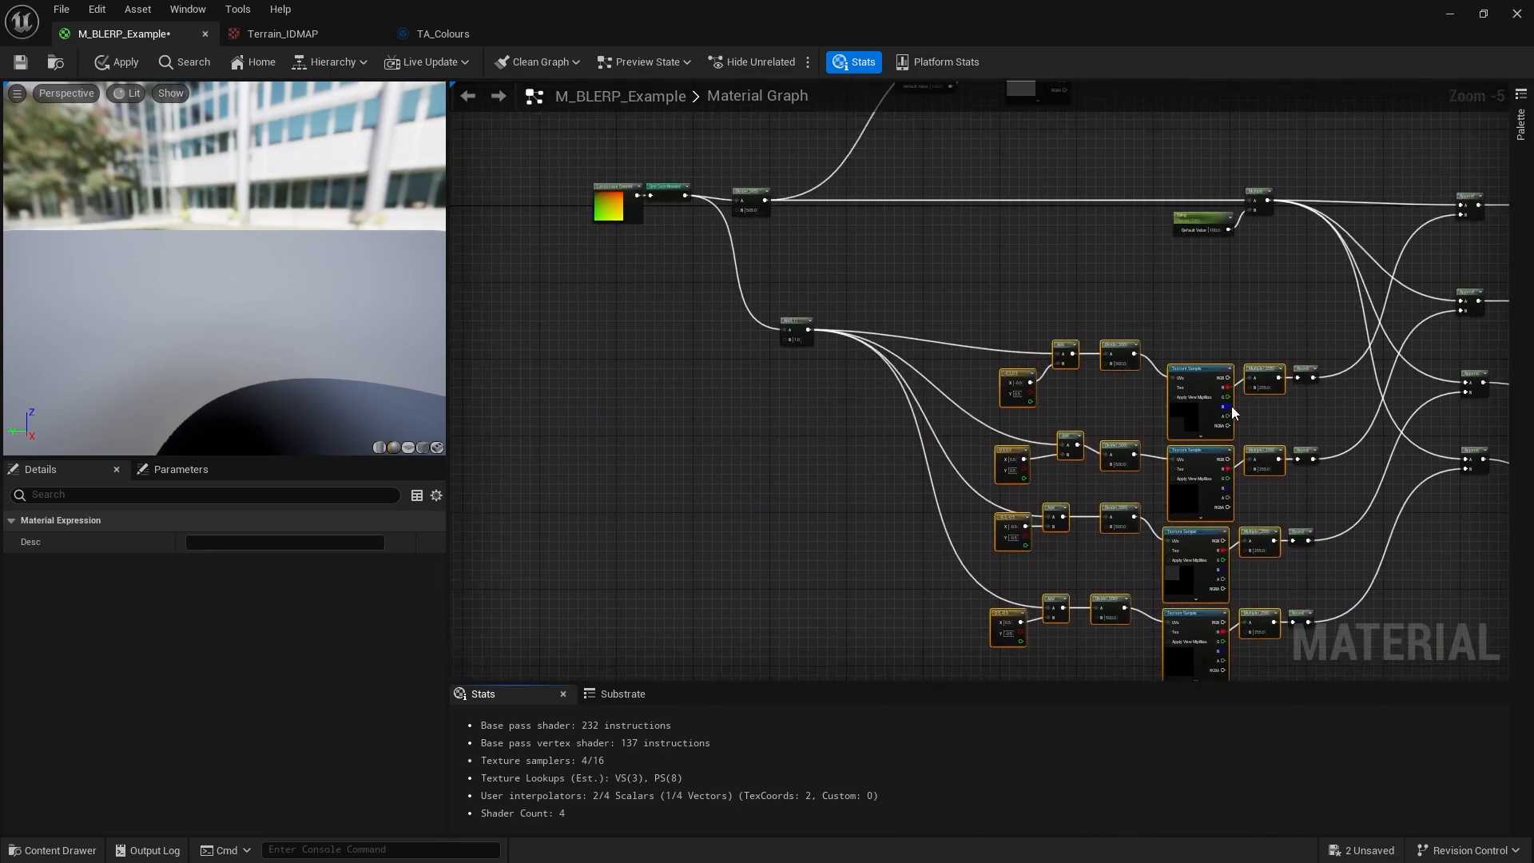
right_drag(861, 289, 925, 421)
click(936, 347)
scroll(887, 361, up, 5)
scroll(980, 303, down, 2)
right_drag(811, 253, 727, 355)
scroll(728, 355, down, 2)
right_drag(730, 432, 740, 310)
scroll(765, 381, up, 3)
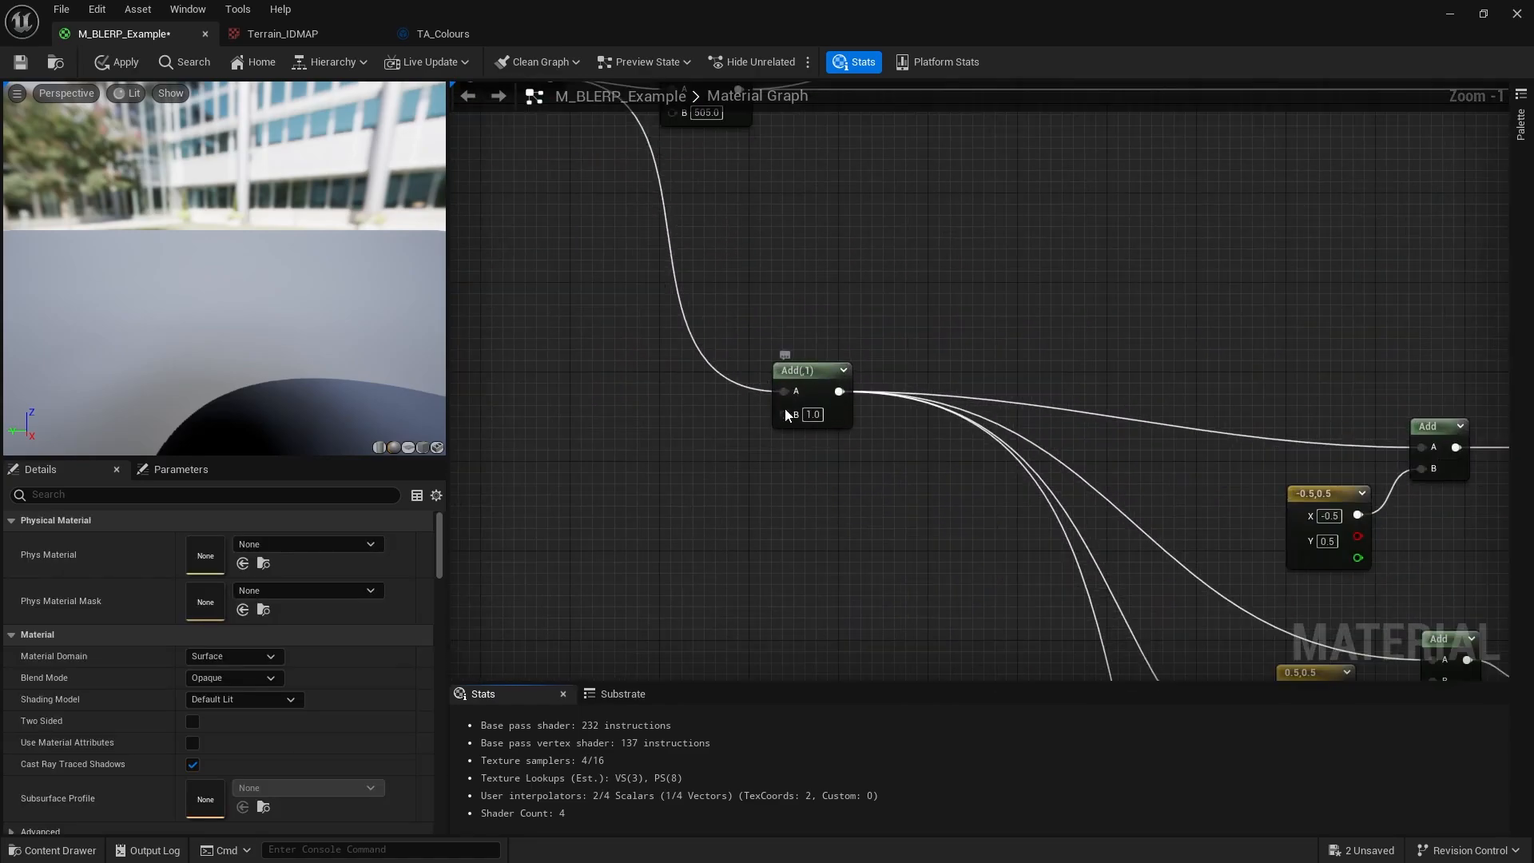
scroll(880, 356, up, 1)
right_drag(783, 373, 904, 445)
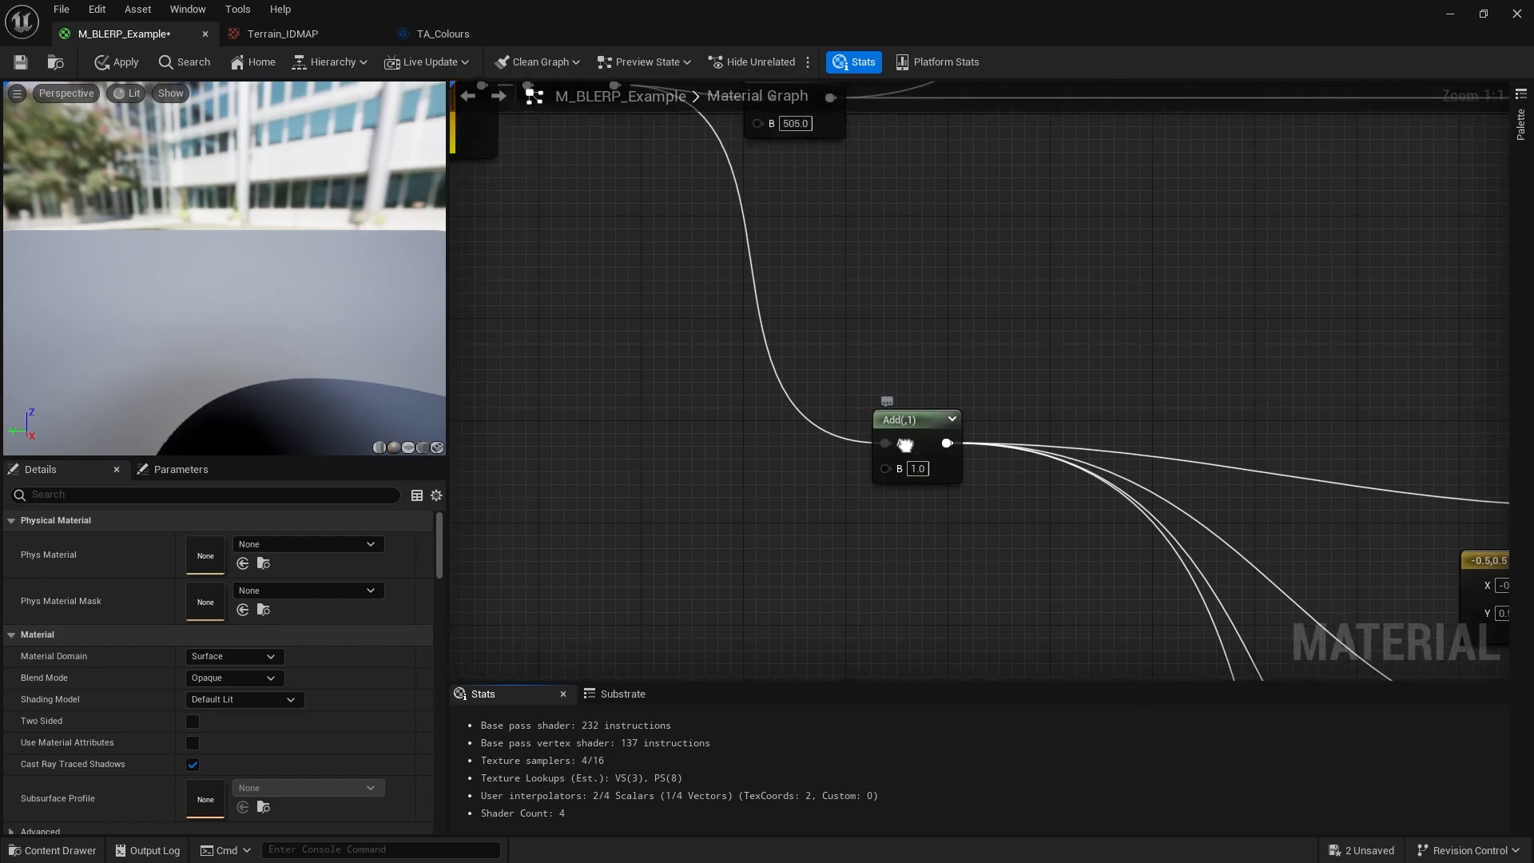
scroll(903, 445, down, 2)
right_drag(981, 381, 906, 260)
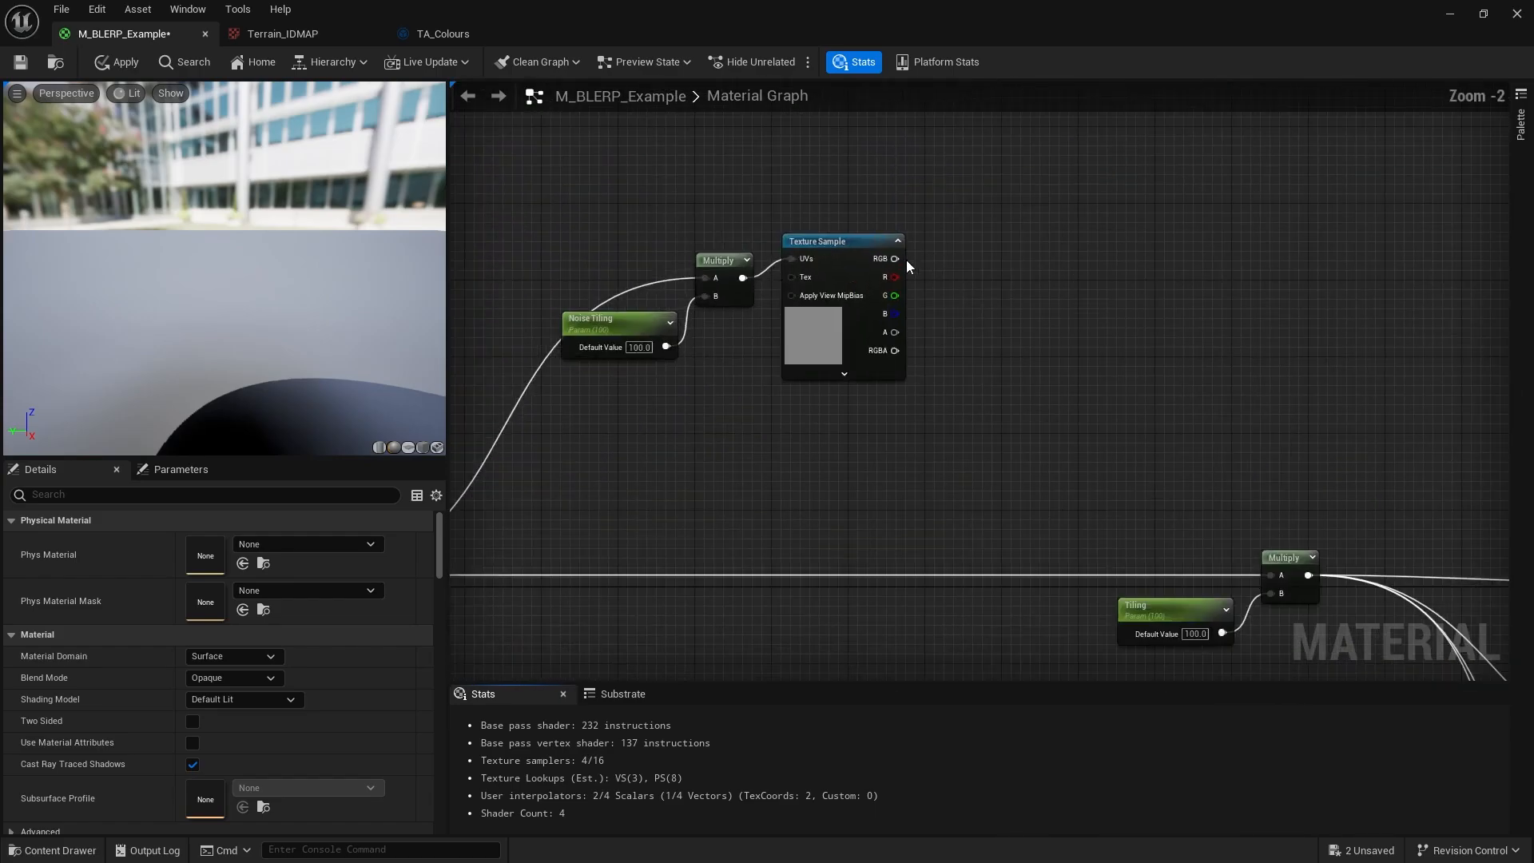
Move the noise nodes back below the landscape coordinates, and shift the coordinate nodes and 505 Divide away from the Add.
drag(894, 259, 944, 261)
right_drag(956, 211, 1080, 197)
scroll(1079, 197, down, 2)
drag(1079, 195, 809, 352)
right_drag(823, 345, 1076, 215)
drag(1235, 169, 763, 658)
right_drag(855, 399, 960, 336)
drag(1069, 170, 795, 275)
drag(796, 237, 715, 245)
click(753, 348)
right_drag(753, 347, 681, 299)
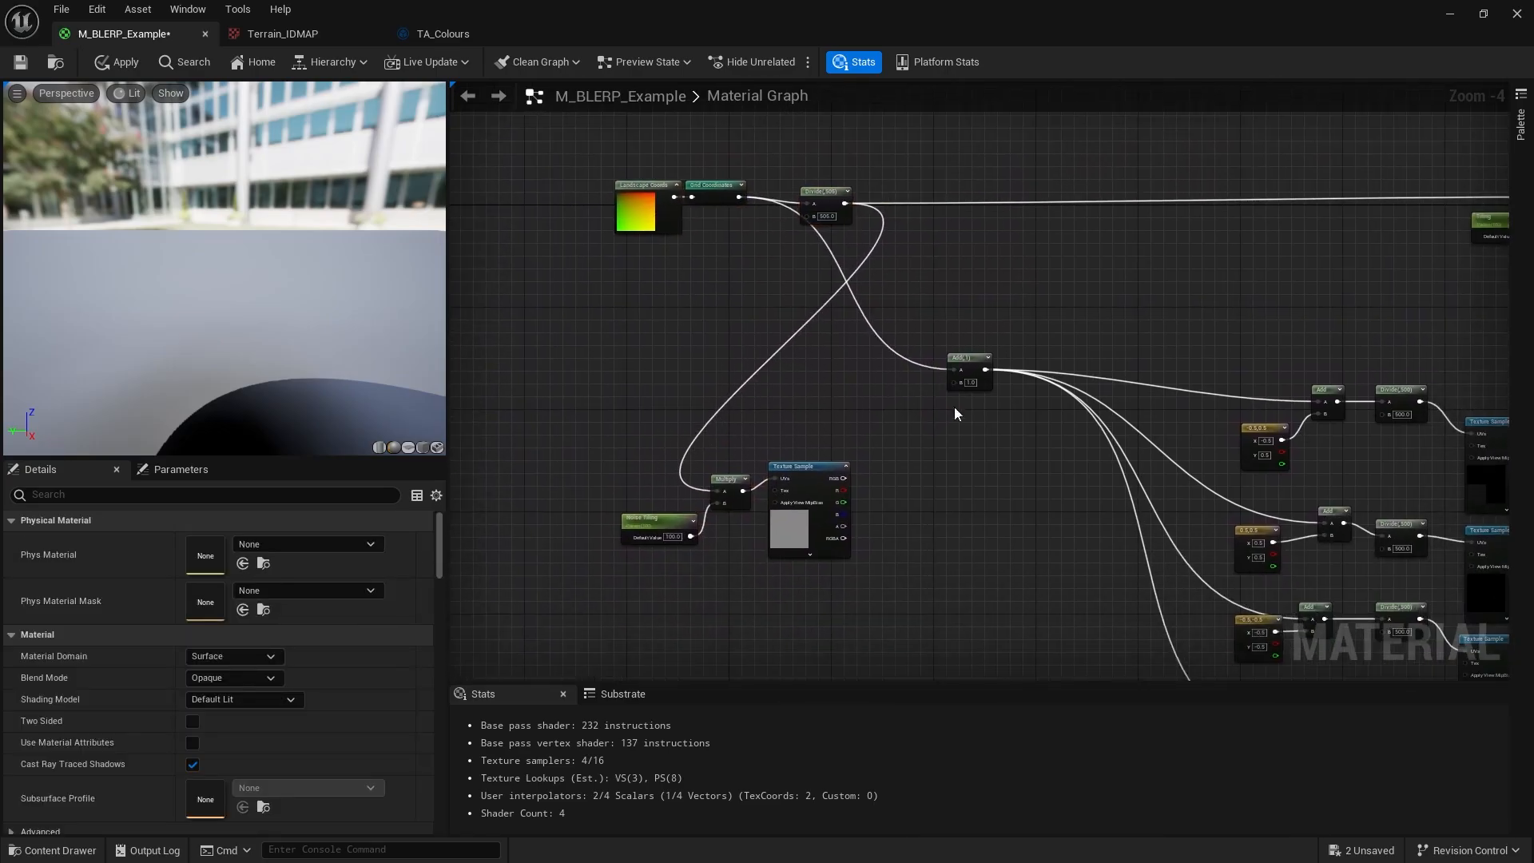
Insert a named reroute called Perturbed Coordinates between the new Add node's output and the four ID map lookup branches.
scroll(1032, 309, up, 2)
right_drag(1031, 309, 866, 324)
right_click(867, 327)
text(named)
key(Return)
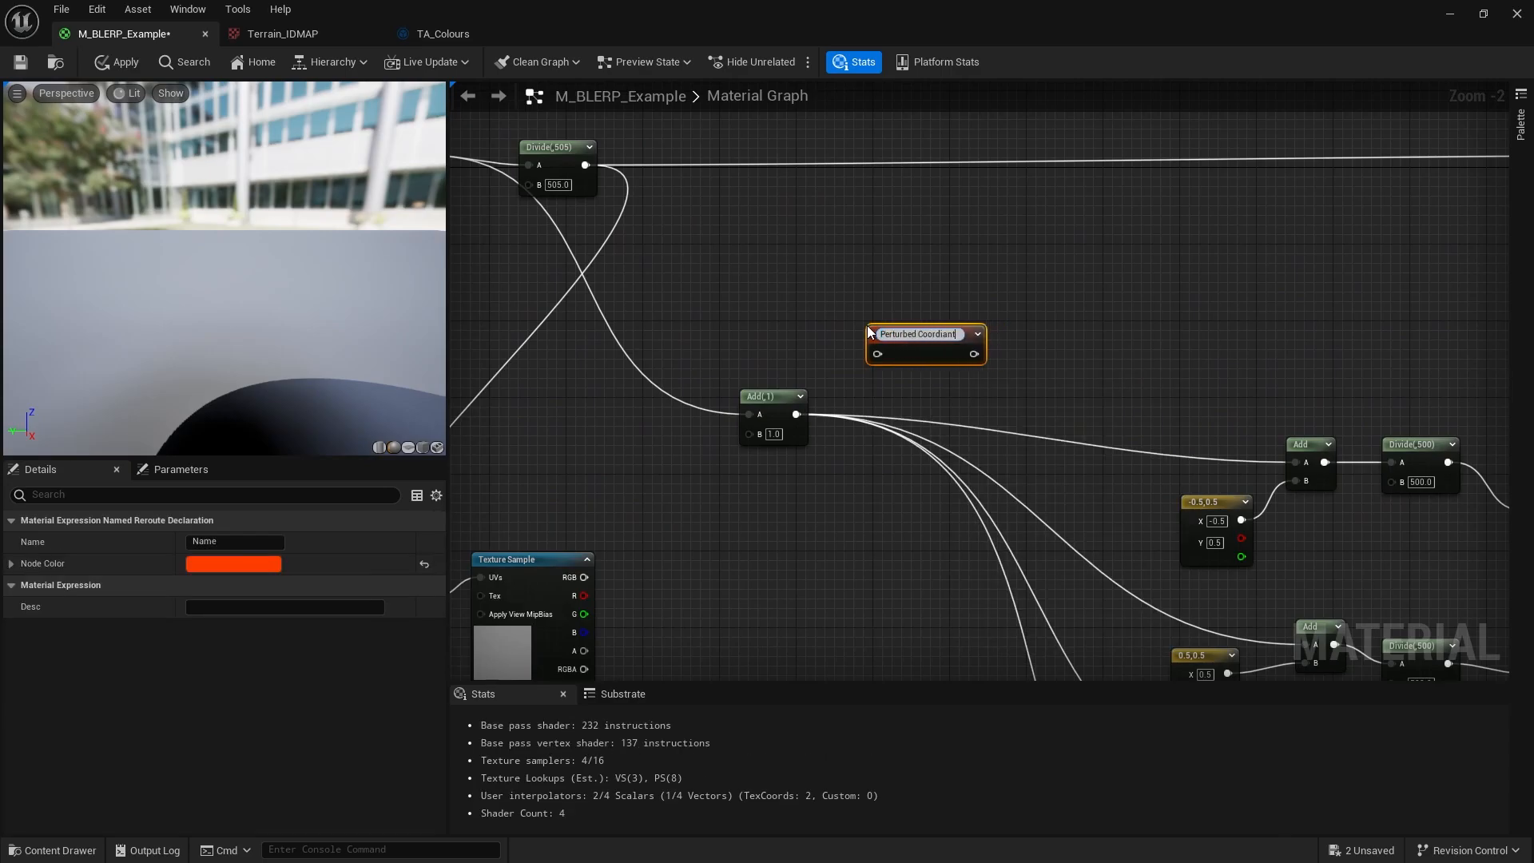
text(Perturbed Coordinates)
key(Return)
click(775, 359)
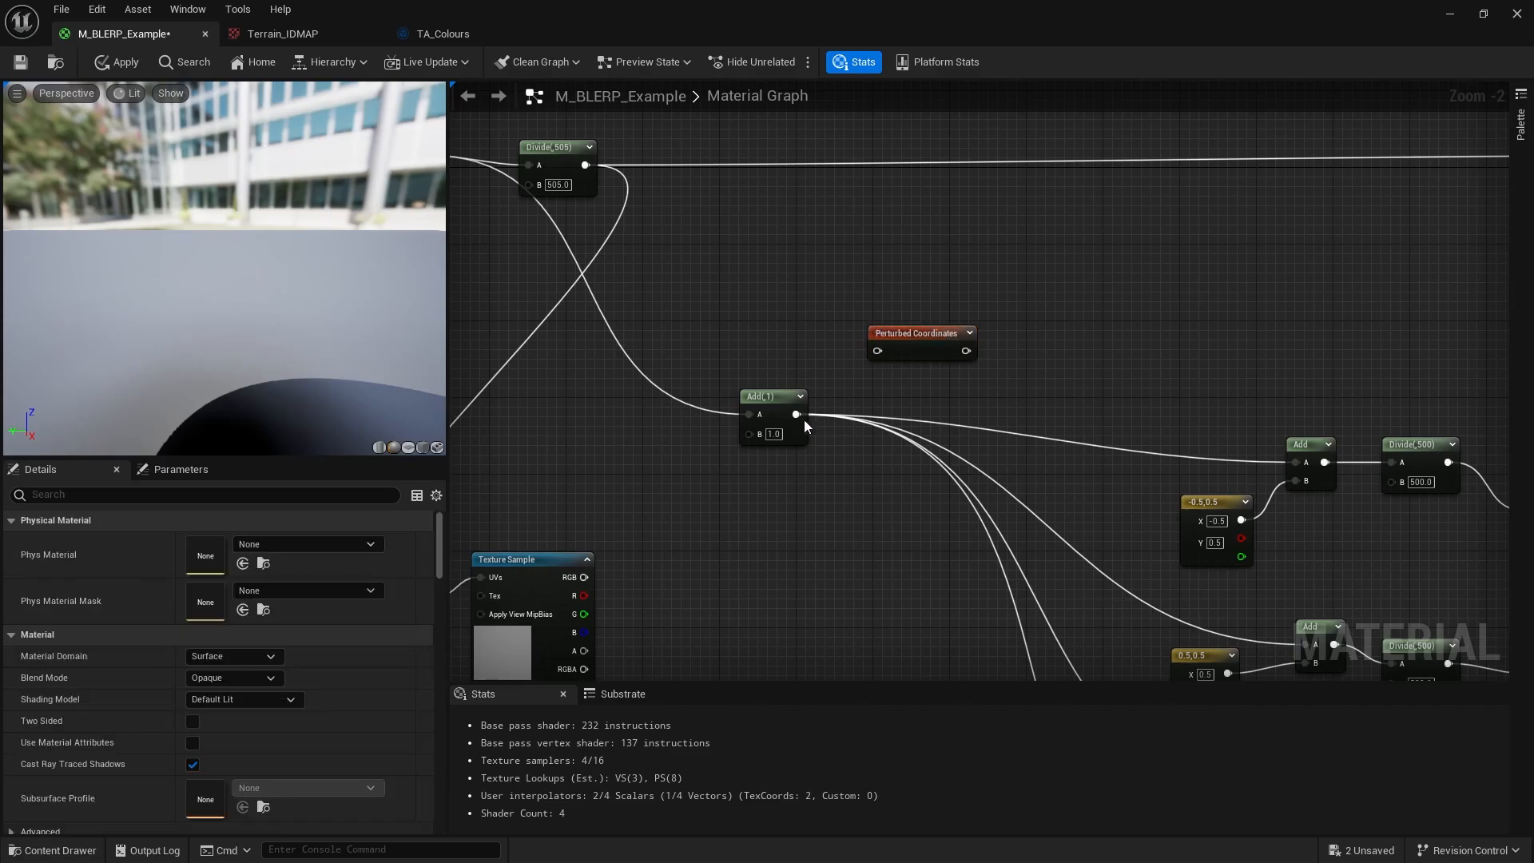
mouse_move(796, 414)
ctrl+mouse_down()
mouse_move(896, 436)
mouse_move(965, 351)
mouse_move(904, 389)
mouse_move(904, 408)
mouse_move(784, 420)
mouse_move(796, 415)
ctrl+mouse_up()
click(879, 495)
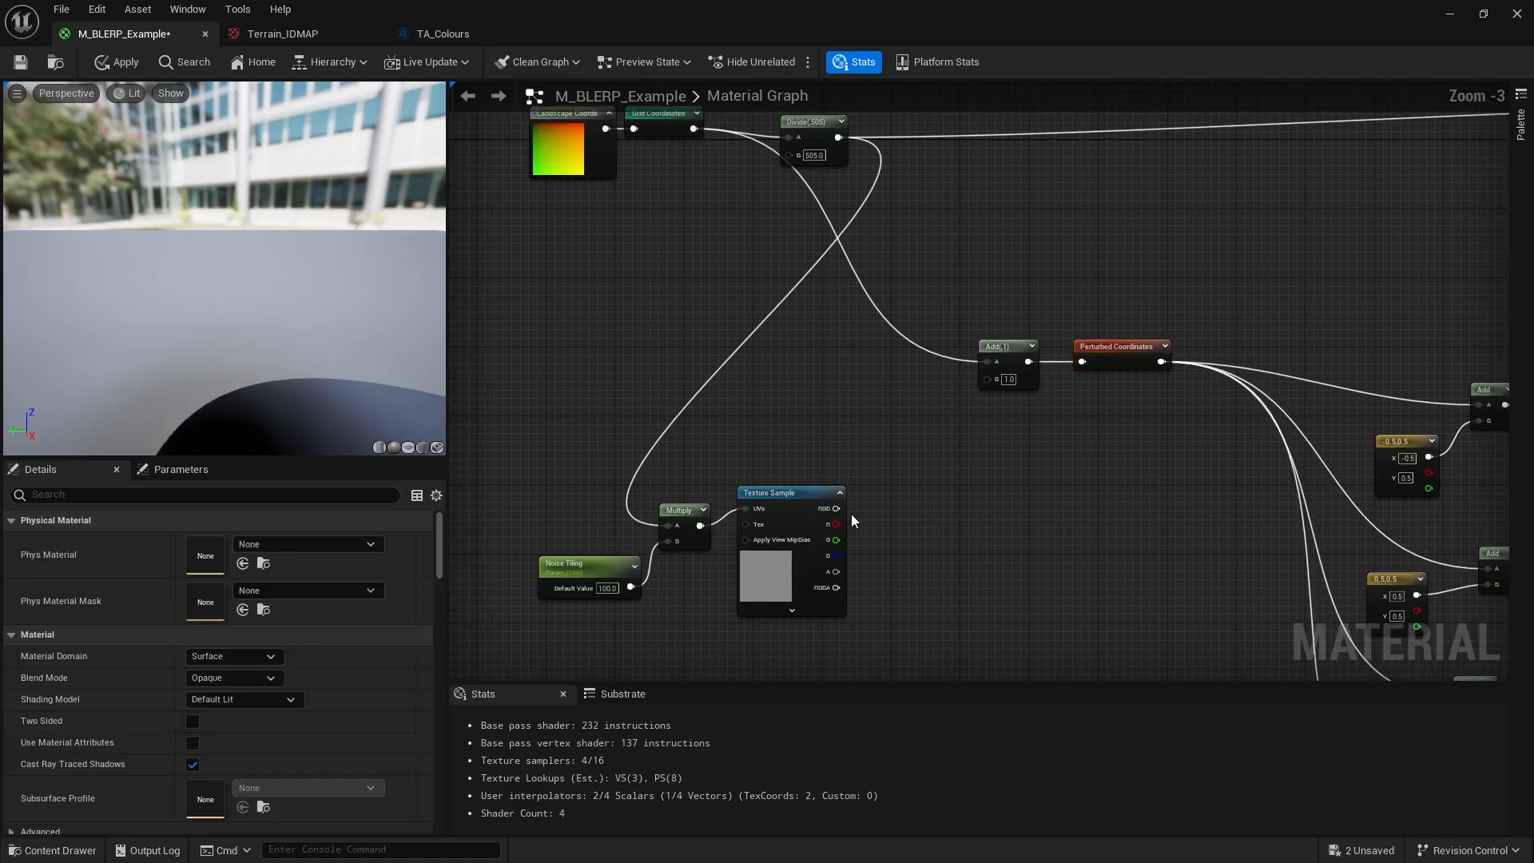
Move the Noise Tiling, Multiply and noise Texture Sample nodes farther away from the Add node to make room.
right_drag(890, 490, 967, 540)
drag(972, 493, 703, 631)
drag(853, 630, 765, 639)
right_drag(936, 554, 989, 616)
drag(957, 399, 652, 227)
click(901, 383)
Create a MakeFloat2 node feeding the B input of the Add node before Perturbed Coordinates.
right_drag(882, 604, 912, 502)
drag(1115, 361, 1037, 438)
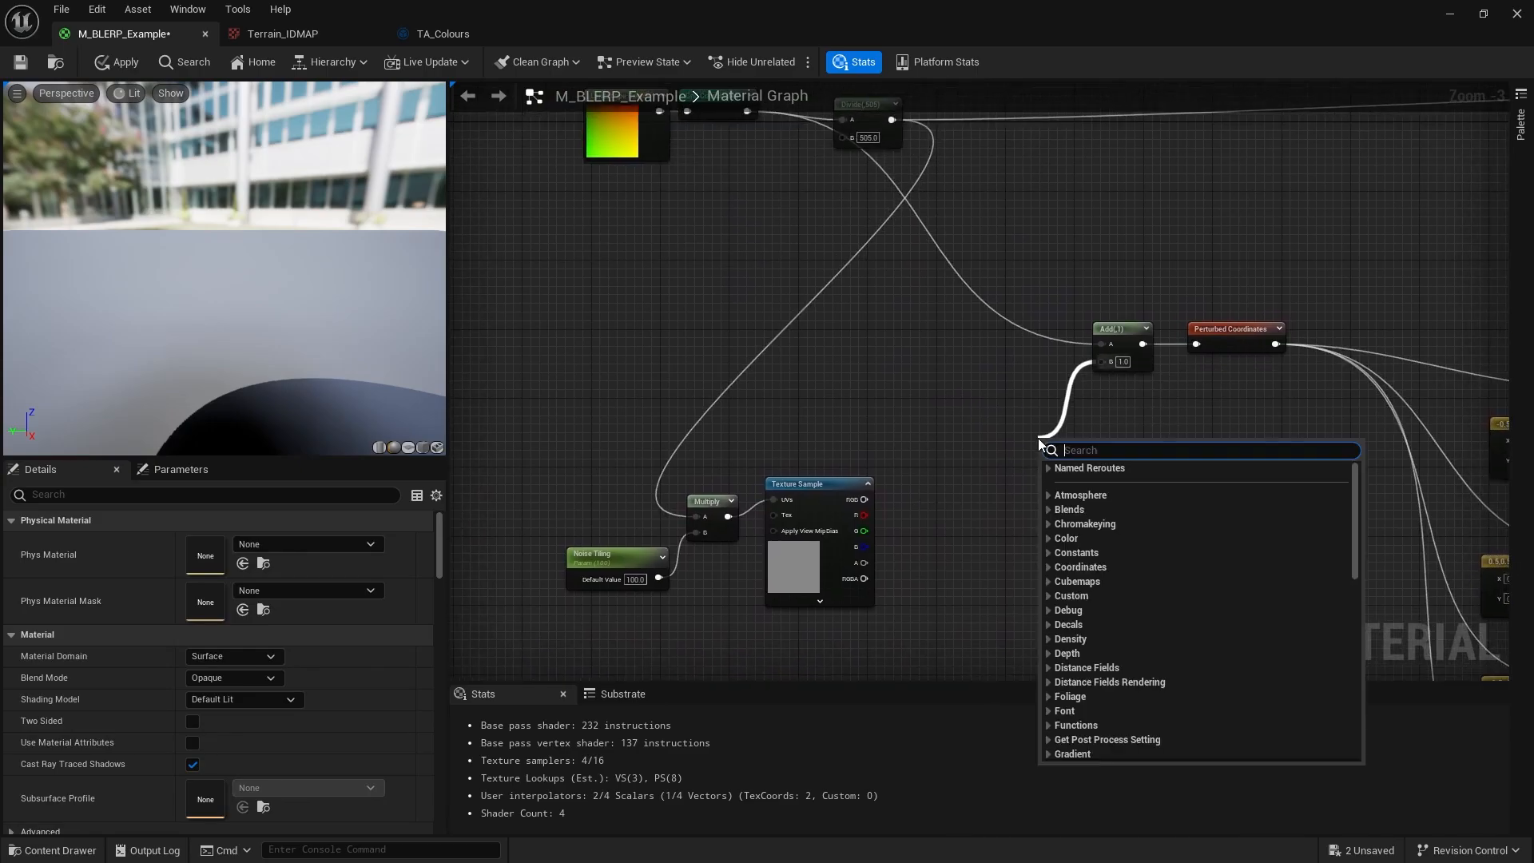
text(make fl)
key(Return)
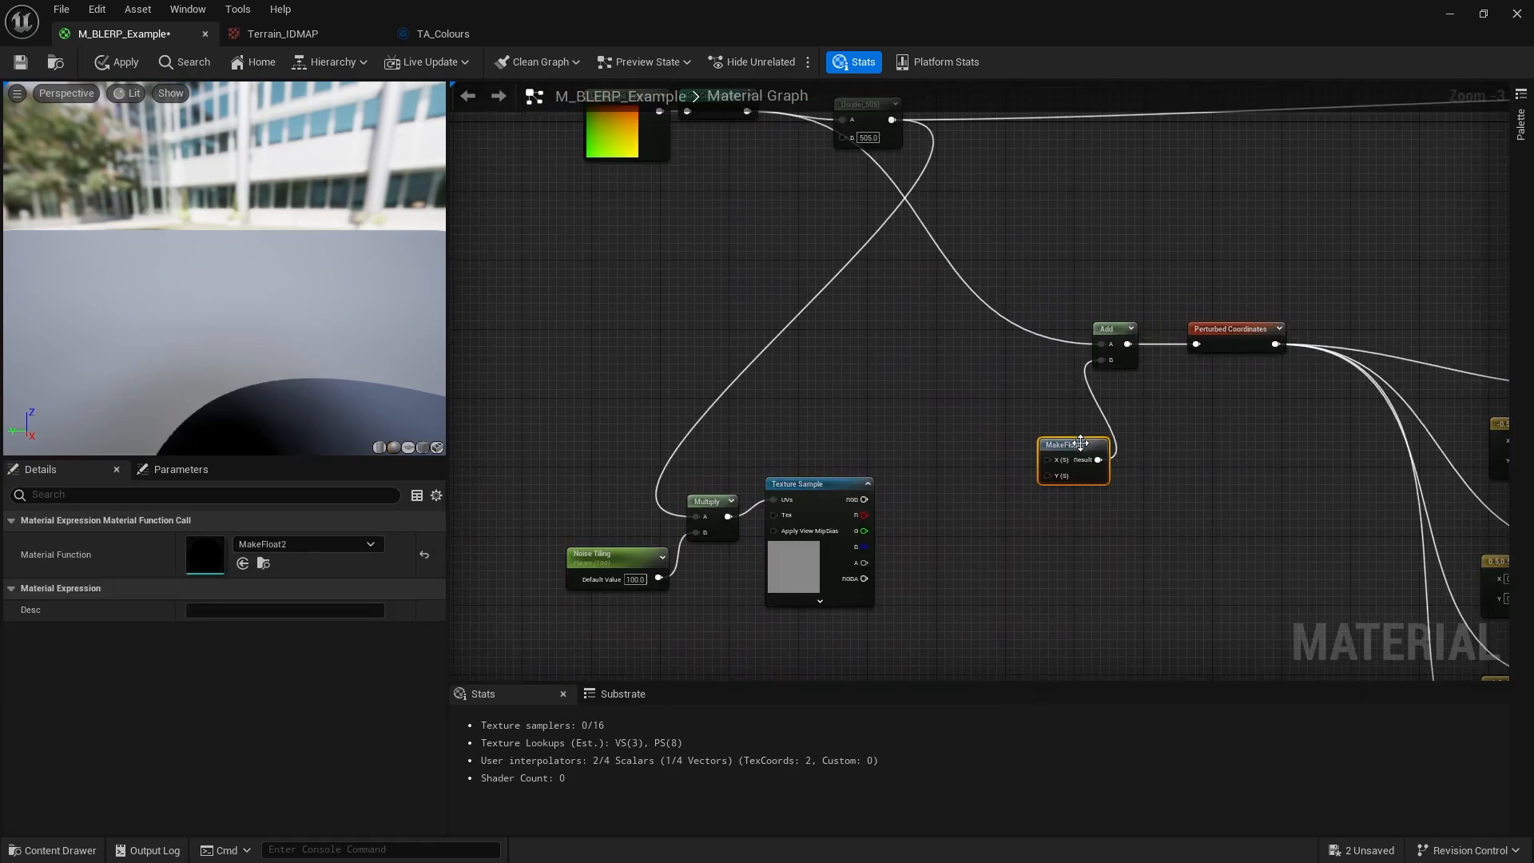
right_drag(961, 436, 1027, 362)
drag(1028, 363, 791, 465)
drag(1154, 367, 1005, 393)
click(1005, 391)
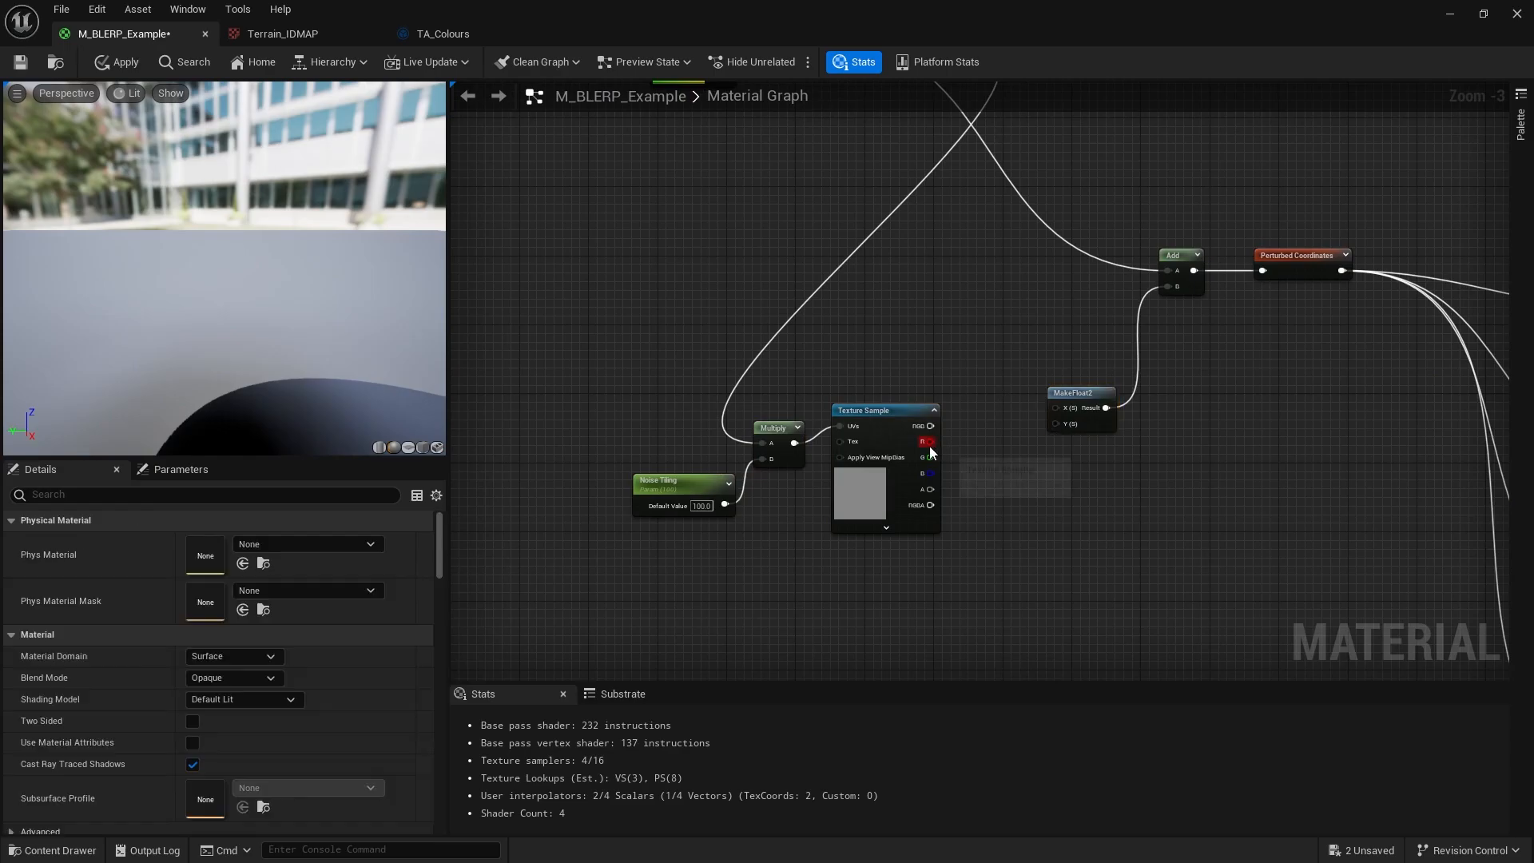
Connect the noise texture's R output to both the X and Y inputs of MakeFloat2, with that node placed beside the texture.
mouse_move(928, 442)
mouse_down()
mouse_move(1057, 407)
mouse_move(926, 446)
mouse_up()
right_drag(960, 377, 919, 433)
drag(1053, 450, 967, 477)
click(991, 431)
right_drag(991, 431, 930, 375)
scroll(930, 375, up, 1)
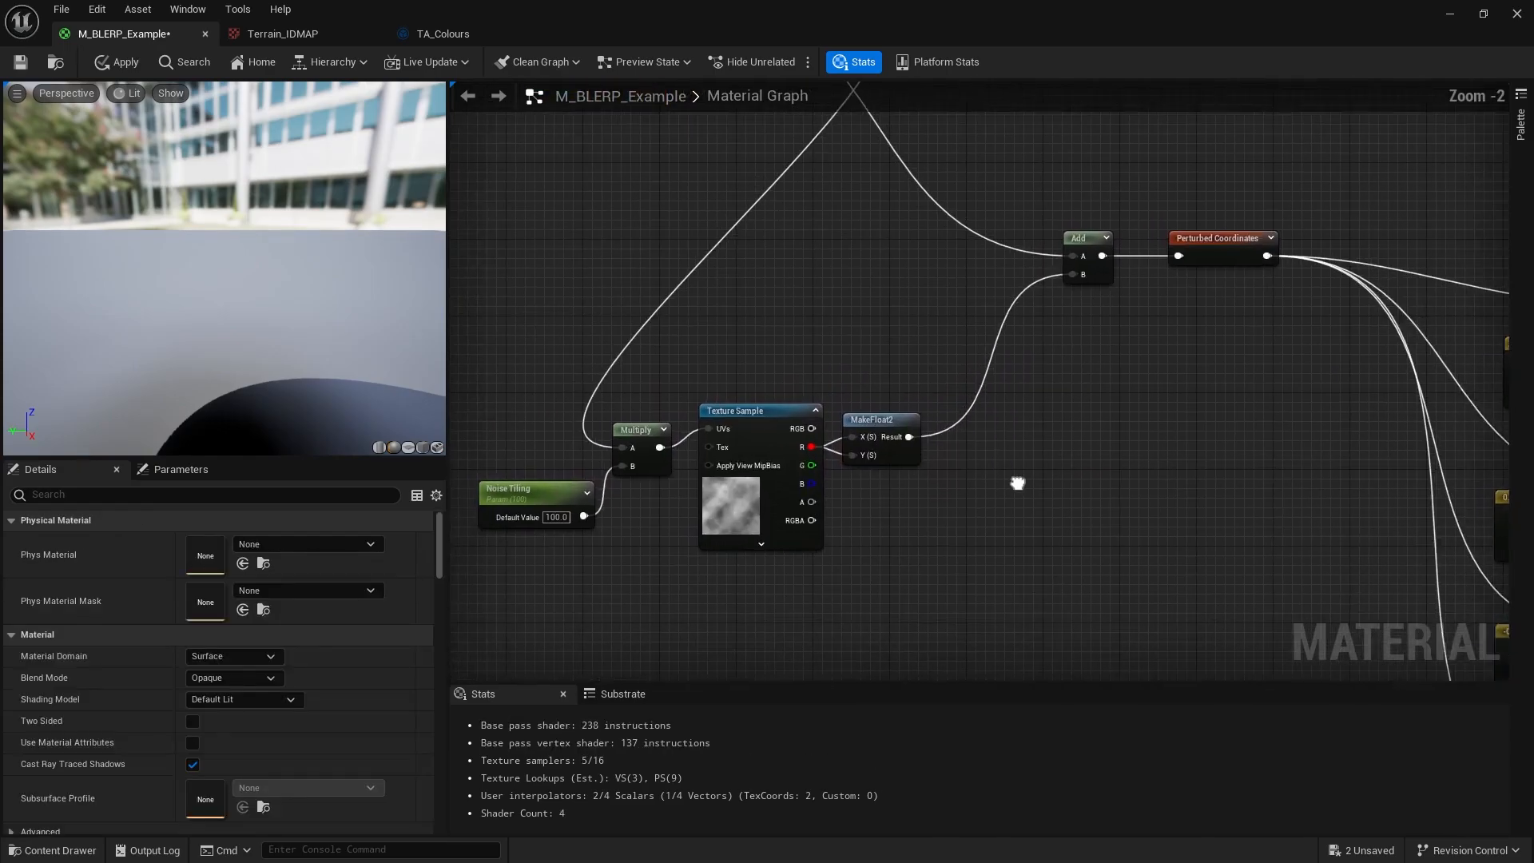
Insert a Multiply node between MakeFloat2's result and the Add node's B input, and place it beside MakeFloat2.
right_drag(1017, 482, 1040, 489)
key(m)
click(1041, 484)
ctrl+drag(935, 436, 1114, 513)
drag(1080, 494, 932, 438)
Add a scalar parameter named Noise Strength with a default of 1 and connect it to the new Multiply's B input.
click(879, 516)
key(s)
click(878, 516)
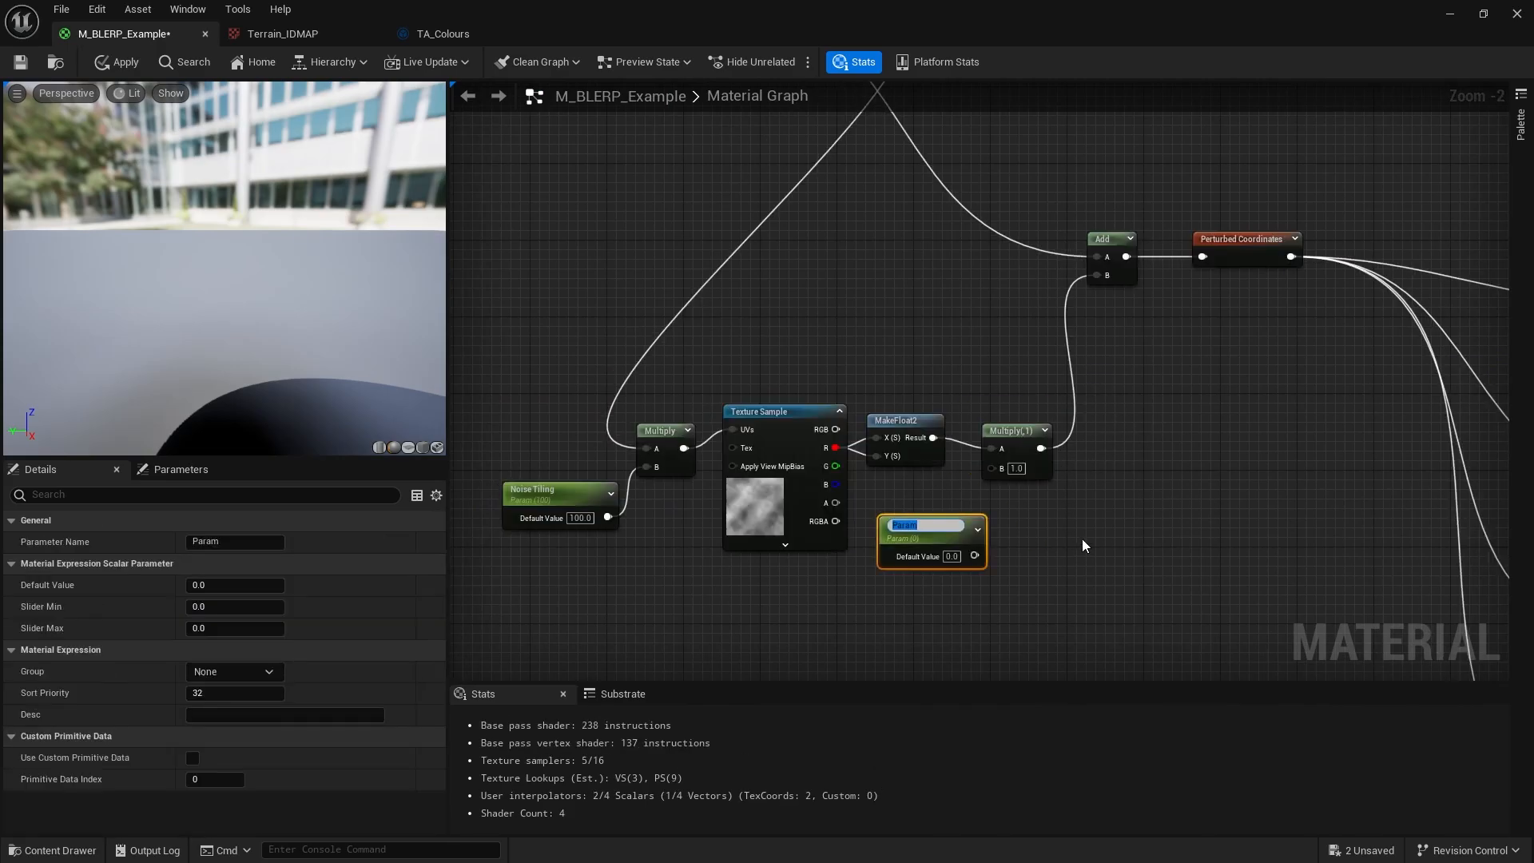
text(Noise Strength)
key(Return)
drag(975, 551, 994, 468)
click(948, 569)
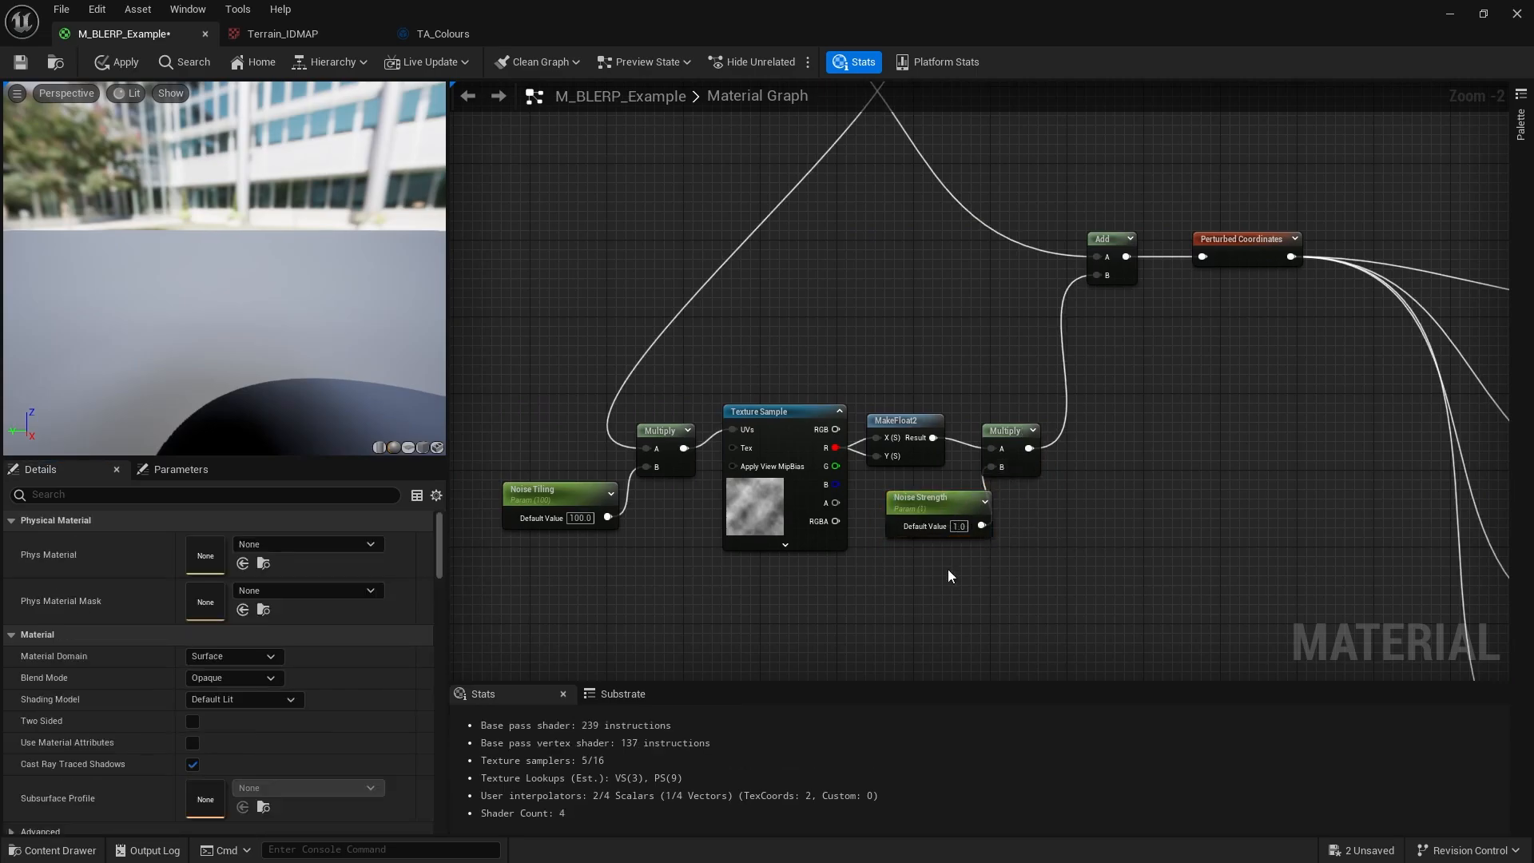
Shrink the material editor window so the landscape viewport is visible beside it, and apply the material changes.
scroll(948, 569, down, 2)
right_drag(947, 569, 835, 528)
drag(831, 11, 988, 88)
click(862, 141)
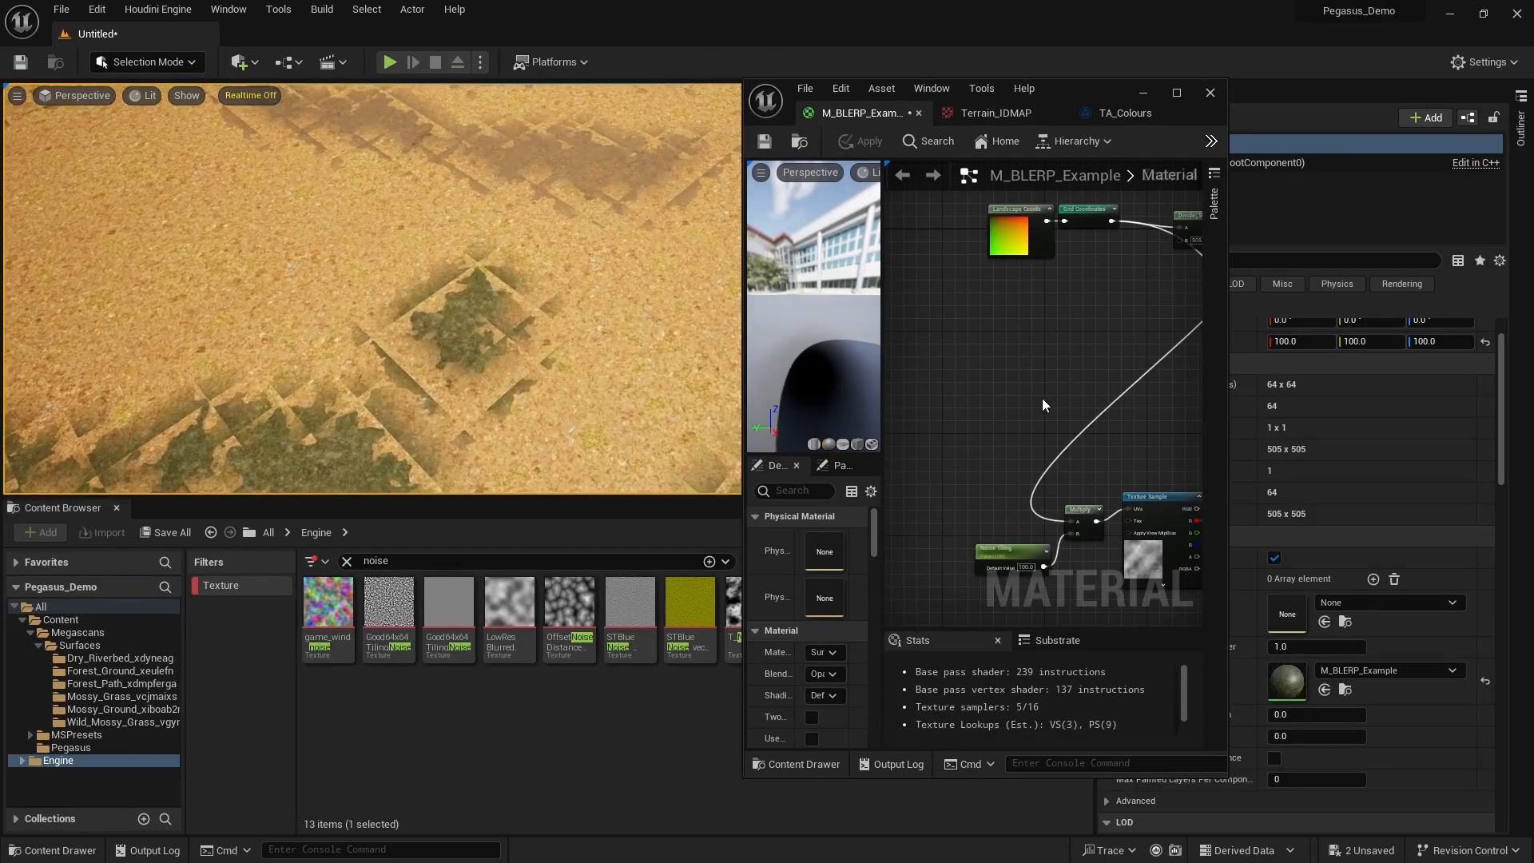
scroll(1063, 375, down, 3)
drag(1228, 307, 1460, 304)
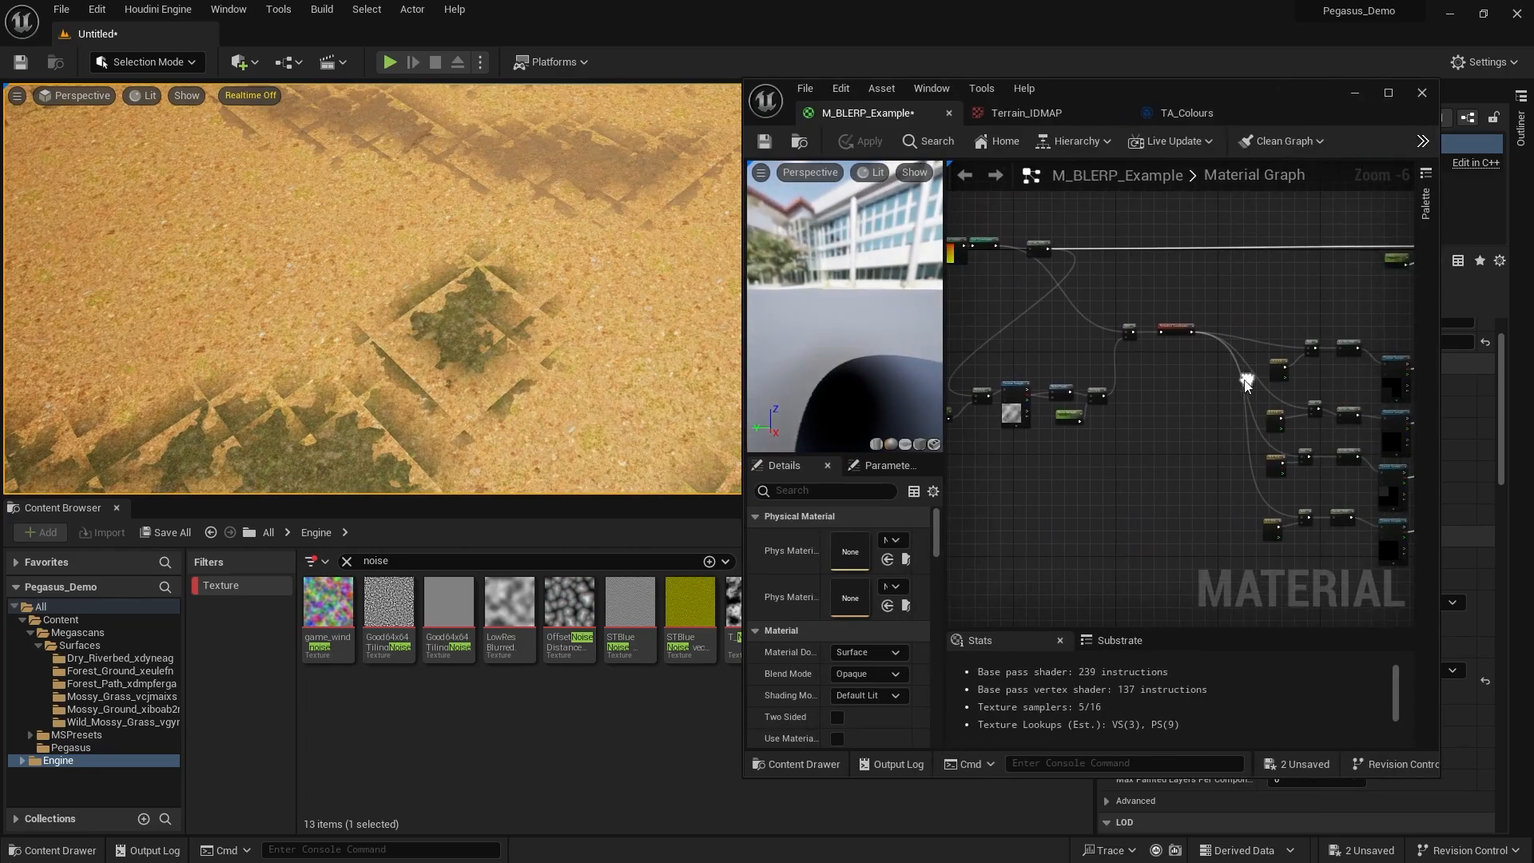
Select the Noise Tiling parameter and resize the details area so its values are readable beside the graph.
scroll(1182, 391, up, 2)
right_drag(1162, 415, 1064, 432)
drag(945, 415, 855, 479)
scroll(933, 502, up, 2)
right_drag(933, 501, 1002, 492)
click(943, 434)
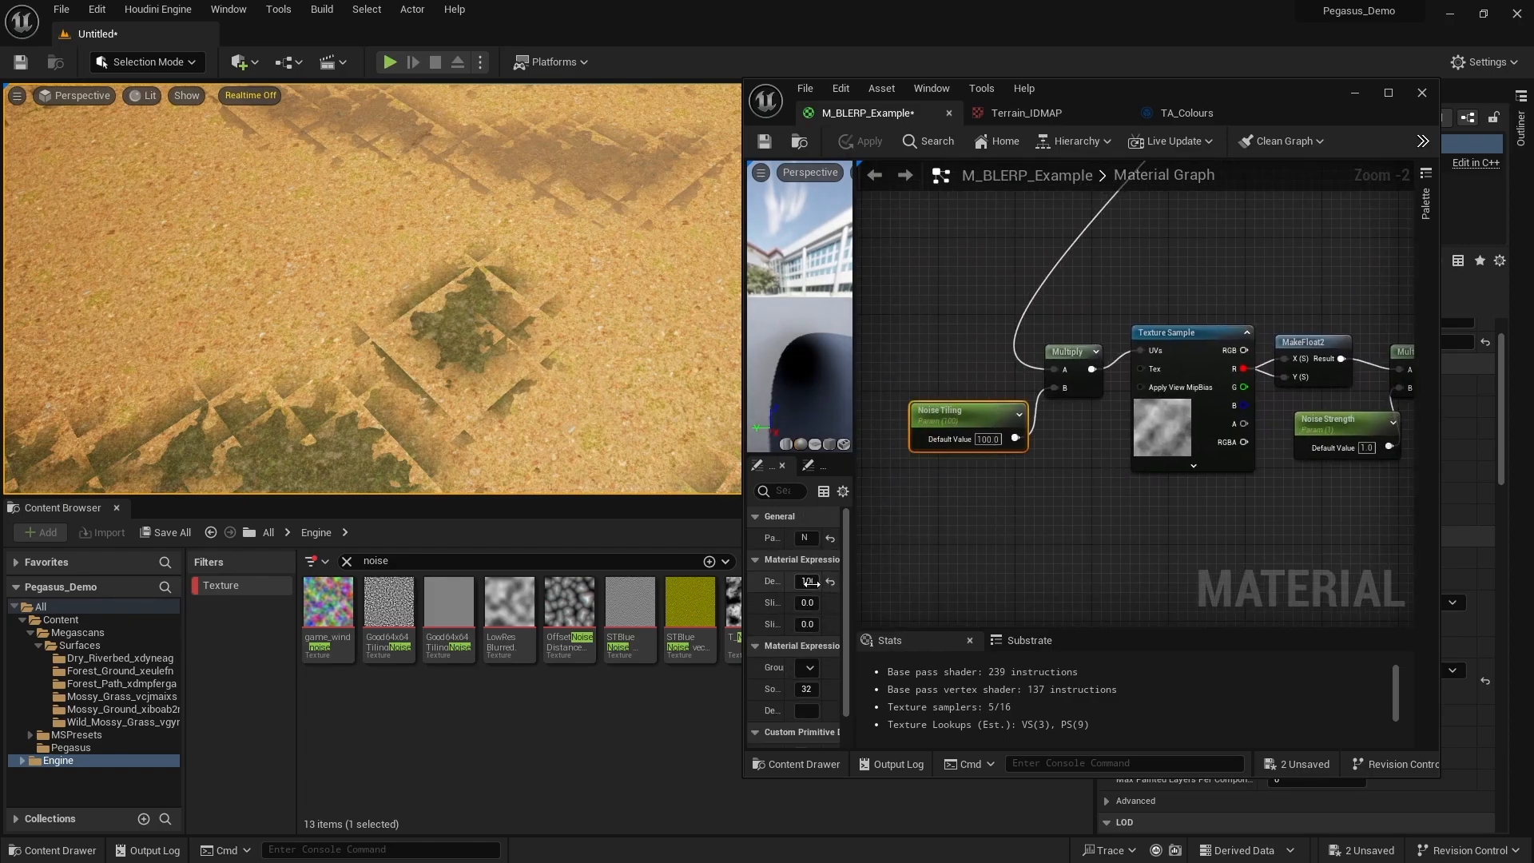
drag(855, 569, 922, 561)
scroll(1155, 503, down, 3)
right_drag(1155, 503, 990, 524)
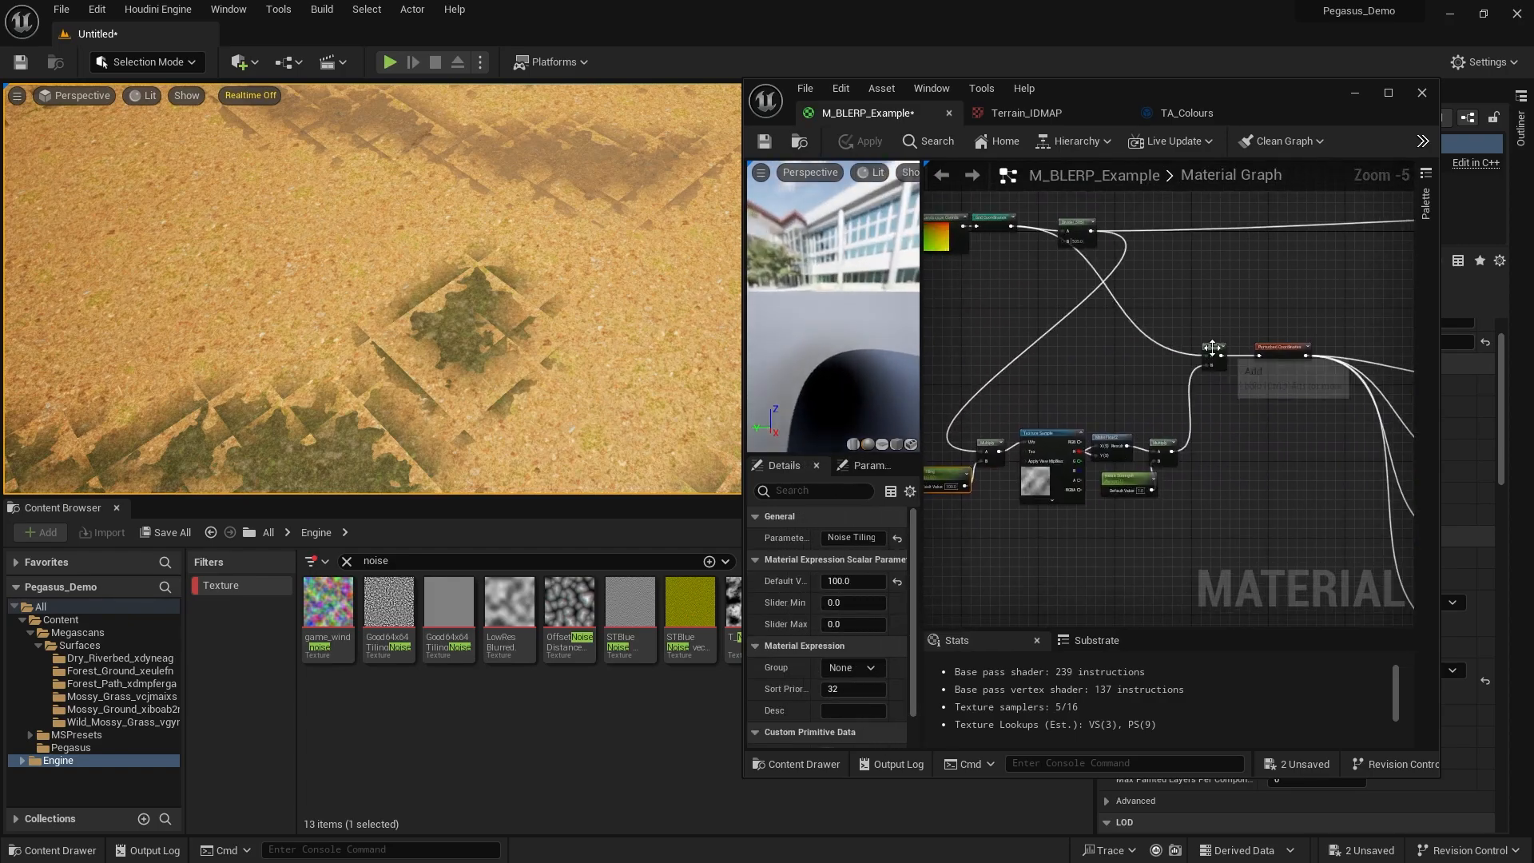
Move the 505 Divide node farther away from Grid Coordinates.
right_drag(1228, 351, 1219, 381)
right_drag(1041, 293, 1169, 281)
drag(1151, 254, 1205, 242)
right_drag(1161, 317, 1158, 347)
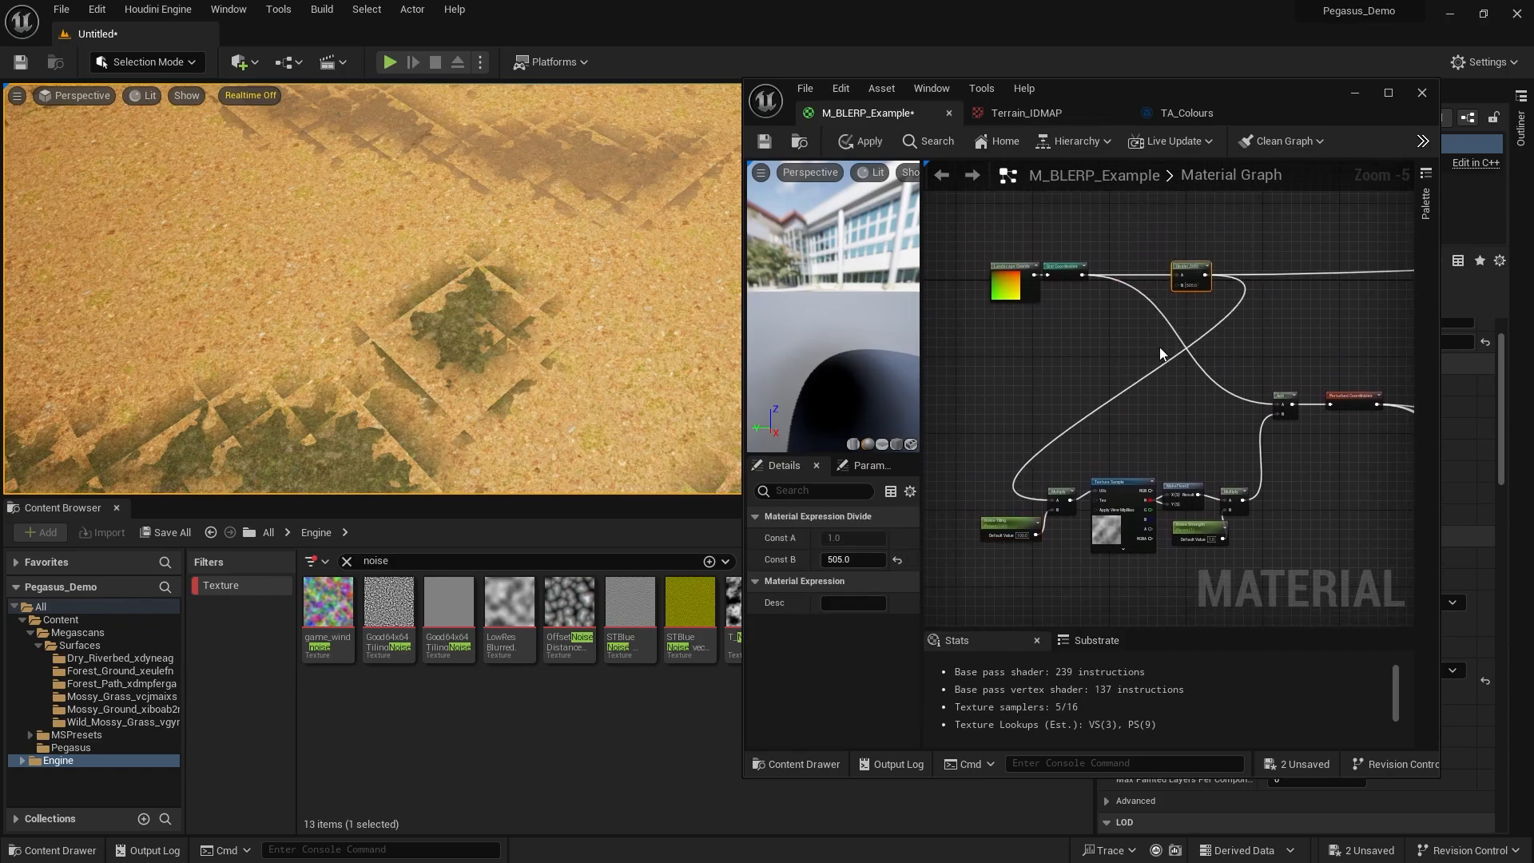
Examine the noise chain from the Texture Sample through MakeFloat2, Multiply and Add to Perturbed Coordinates.
right_drag(1272, 377, 1167, 294)
scroll(1055, 430, up, 1)
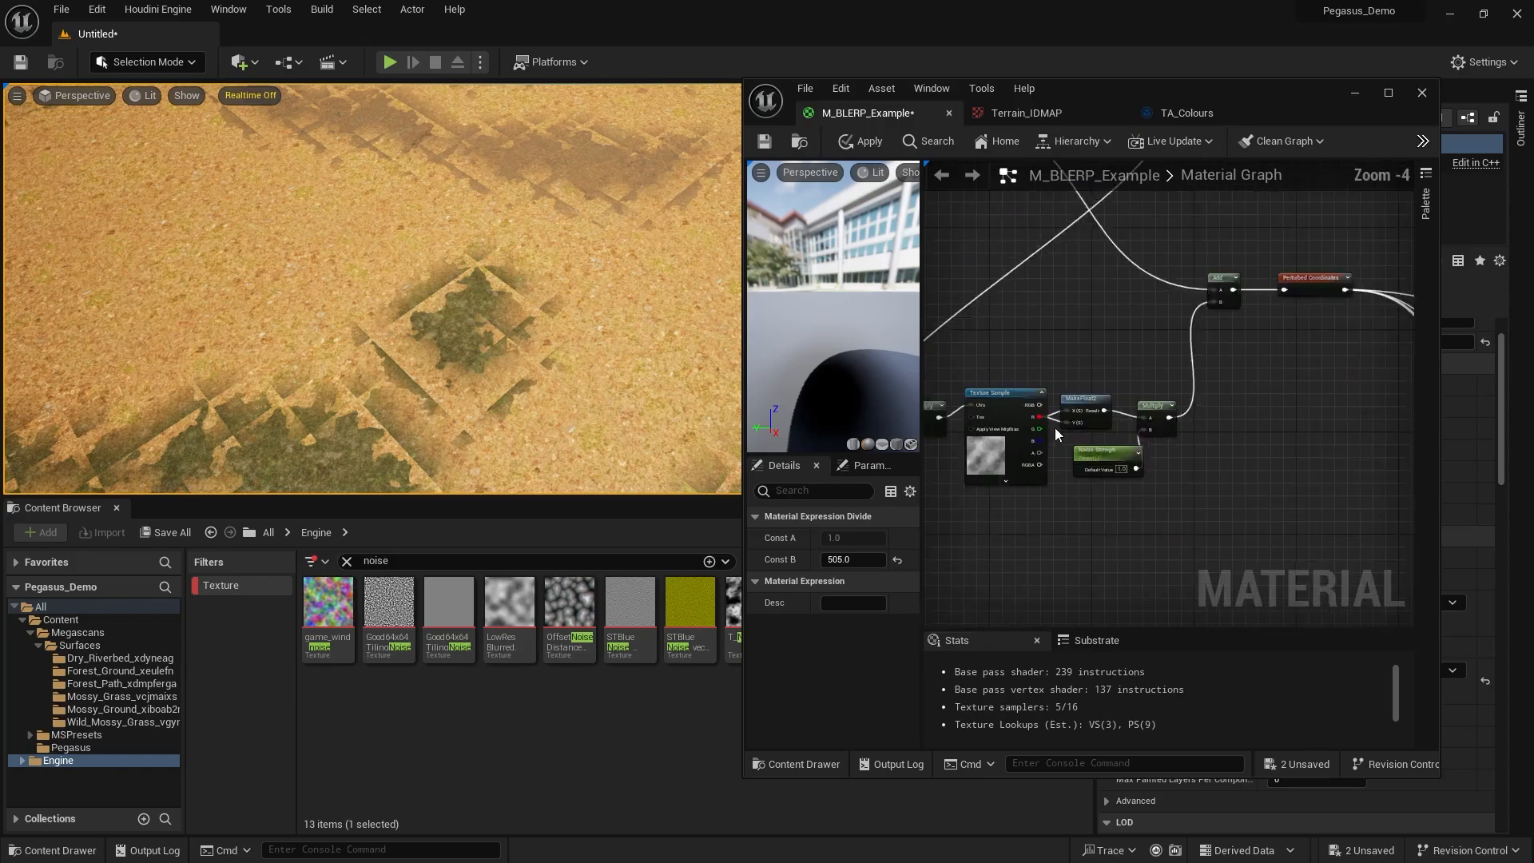
scroll(1055, 431, up, 1)
right_drag(1128, 364, 1246, 404)
scroll(1215, 420, down, 1)
right_drag(1406, 383, 1297, 395)
scroll(1169, 390, down, 2)
scroll(1107, 355, up, 1)
scroll(1174, 381, up, 1)
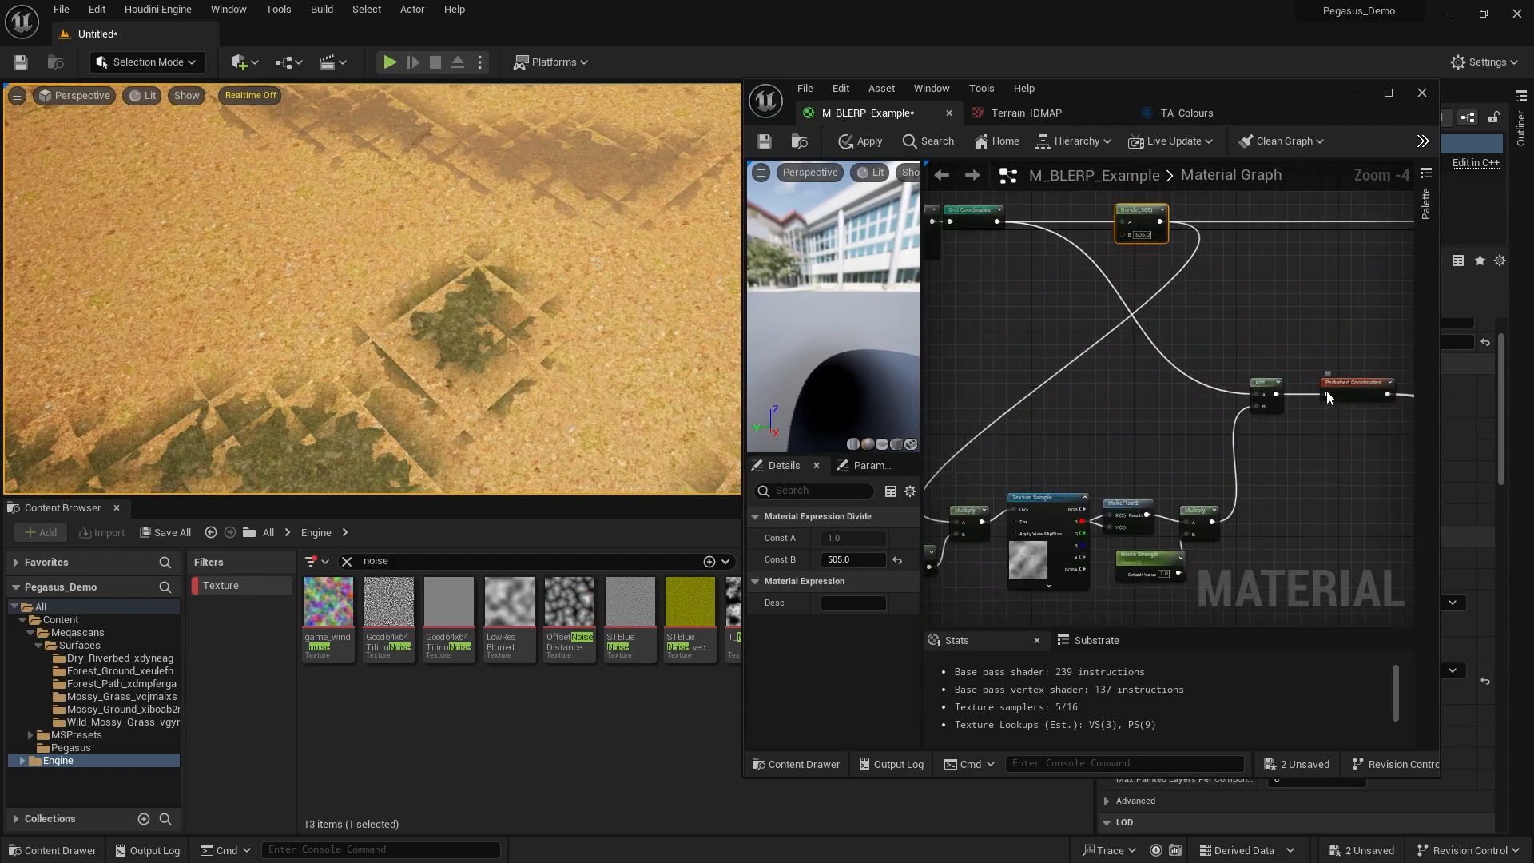
Apply the material with Grid Coordinates feeding Perturbed Coordinates directly for comparison, and restore the connection from the Add.
drag(1328, 396, 997, 222)
click(860, 142)
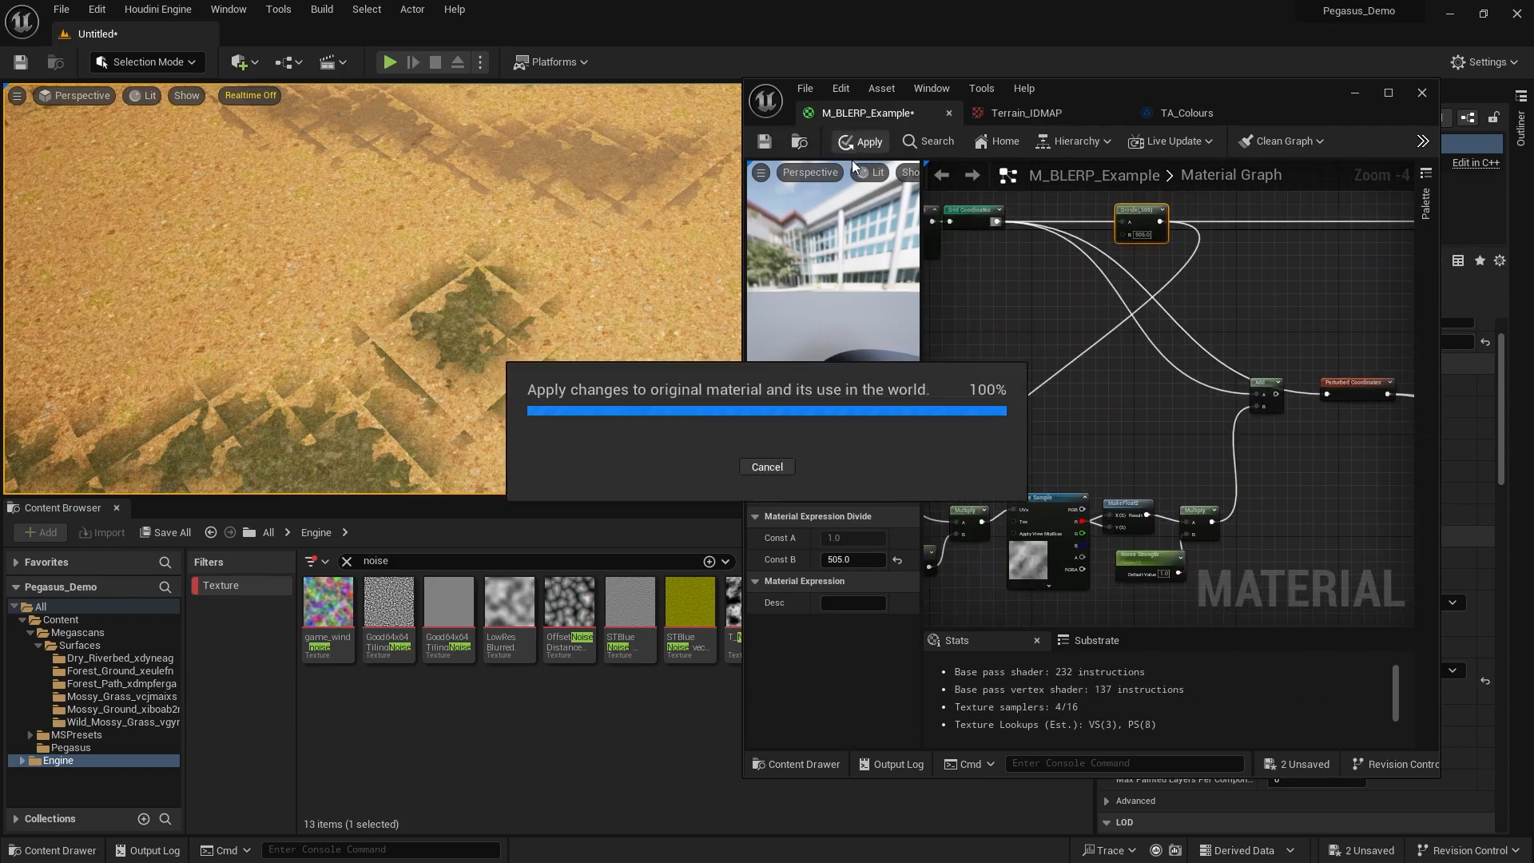
right_drag(1091, 355, 986, 327)
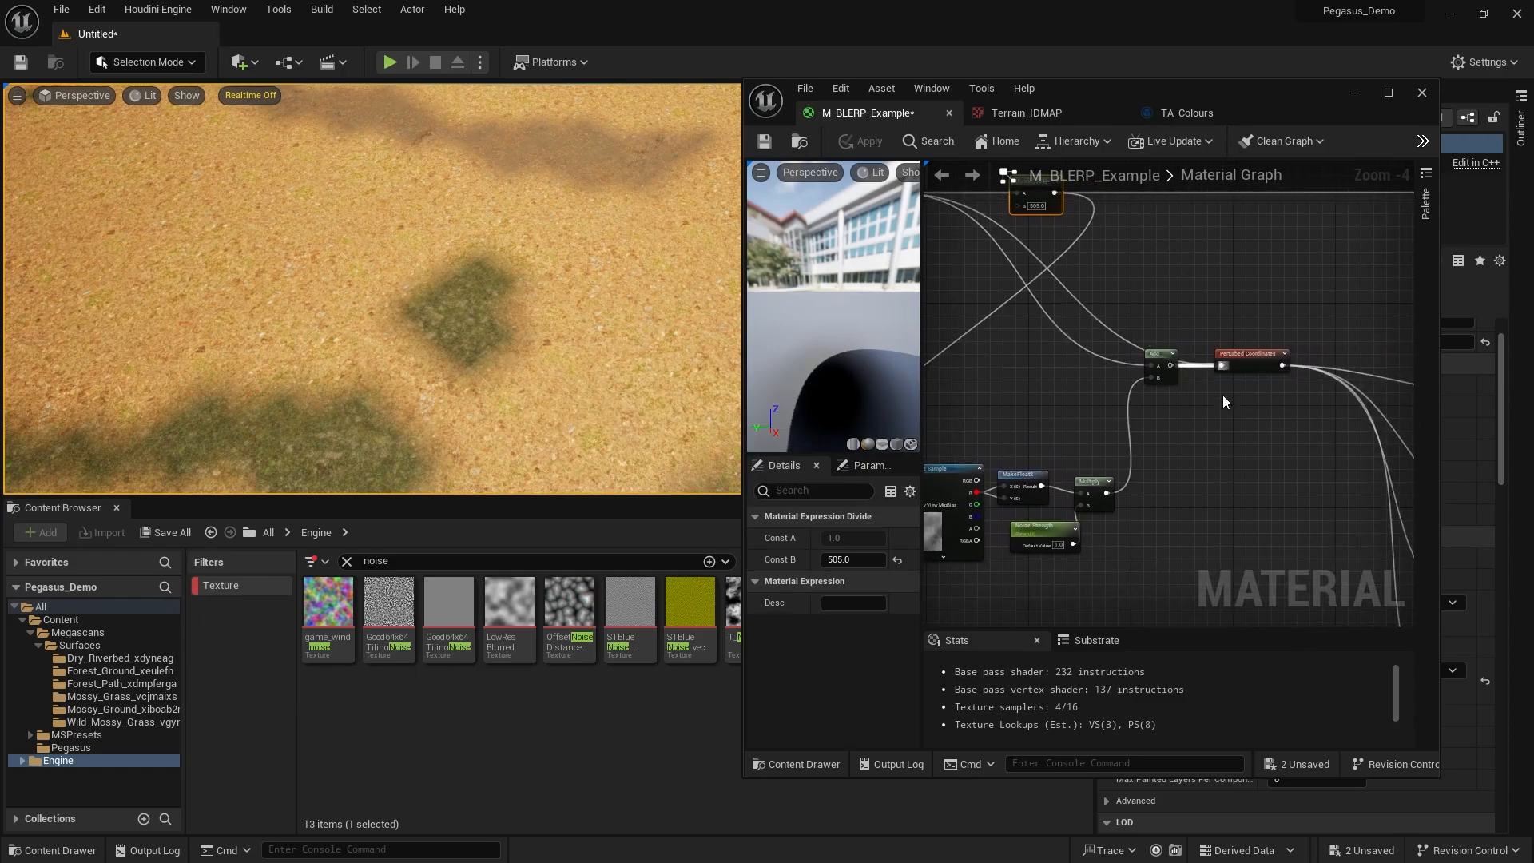
click(1223, 397)
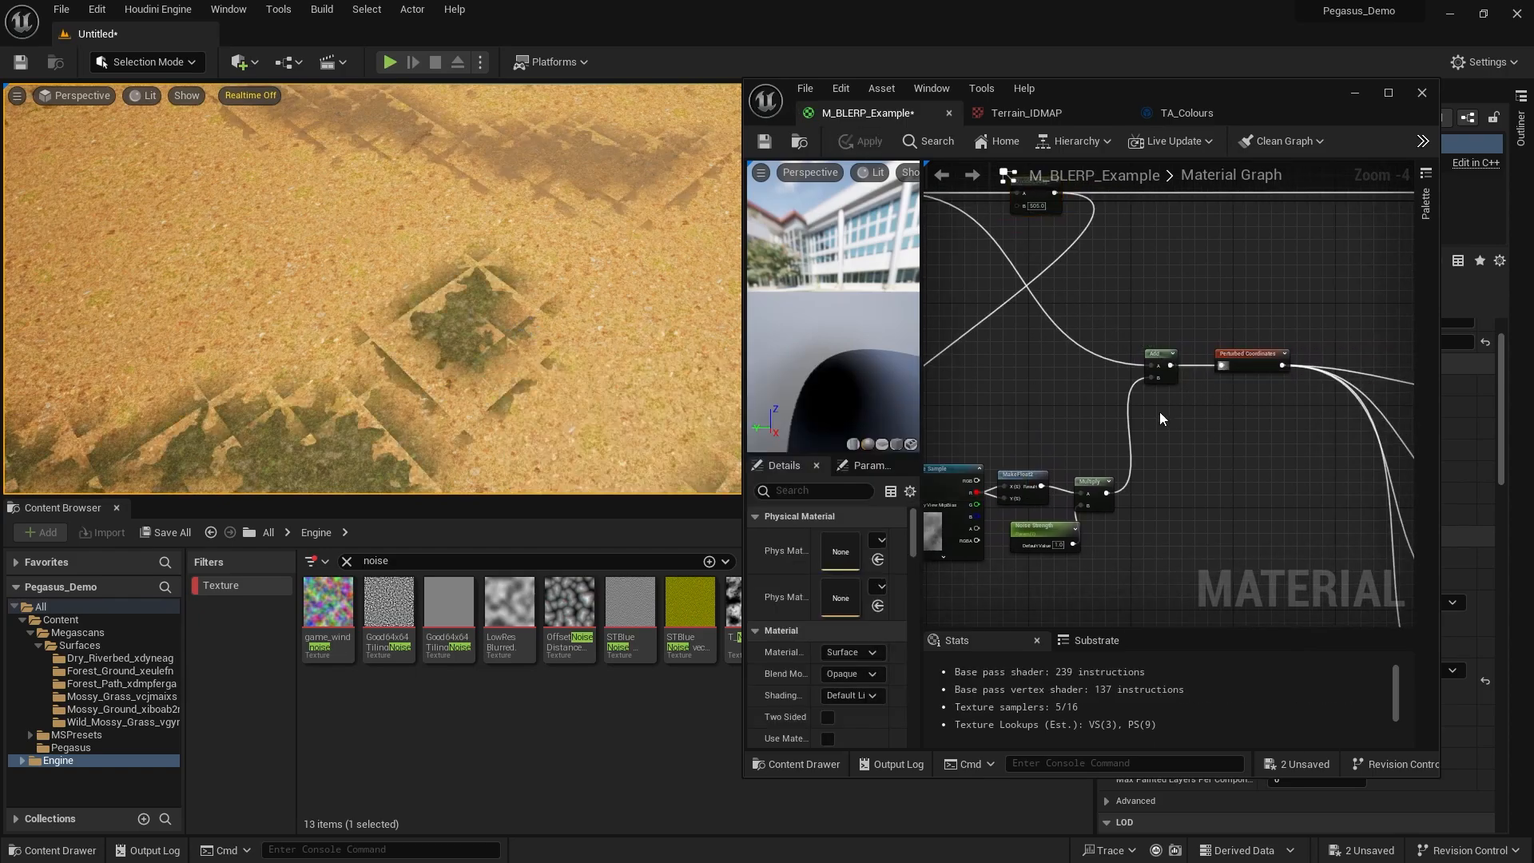
Move Noise Tiling, its Multiply and the noise Texture Sample together slightly farther away from MakeFloat2.
right_drag(1159, 419, 1309, 308)
scroll(1208, 412, up, 2)
right_drag(1147, 375, 1243, 358)
click(1120, 422)
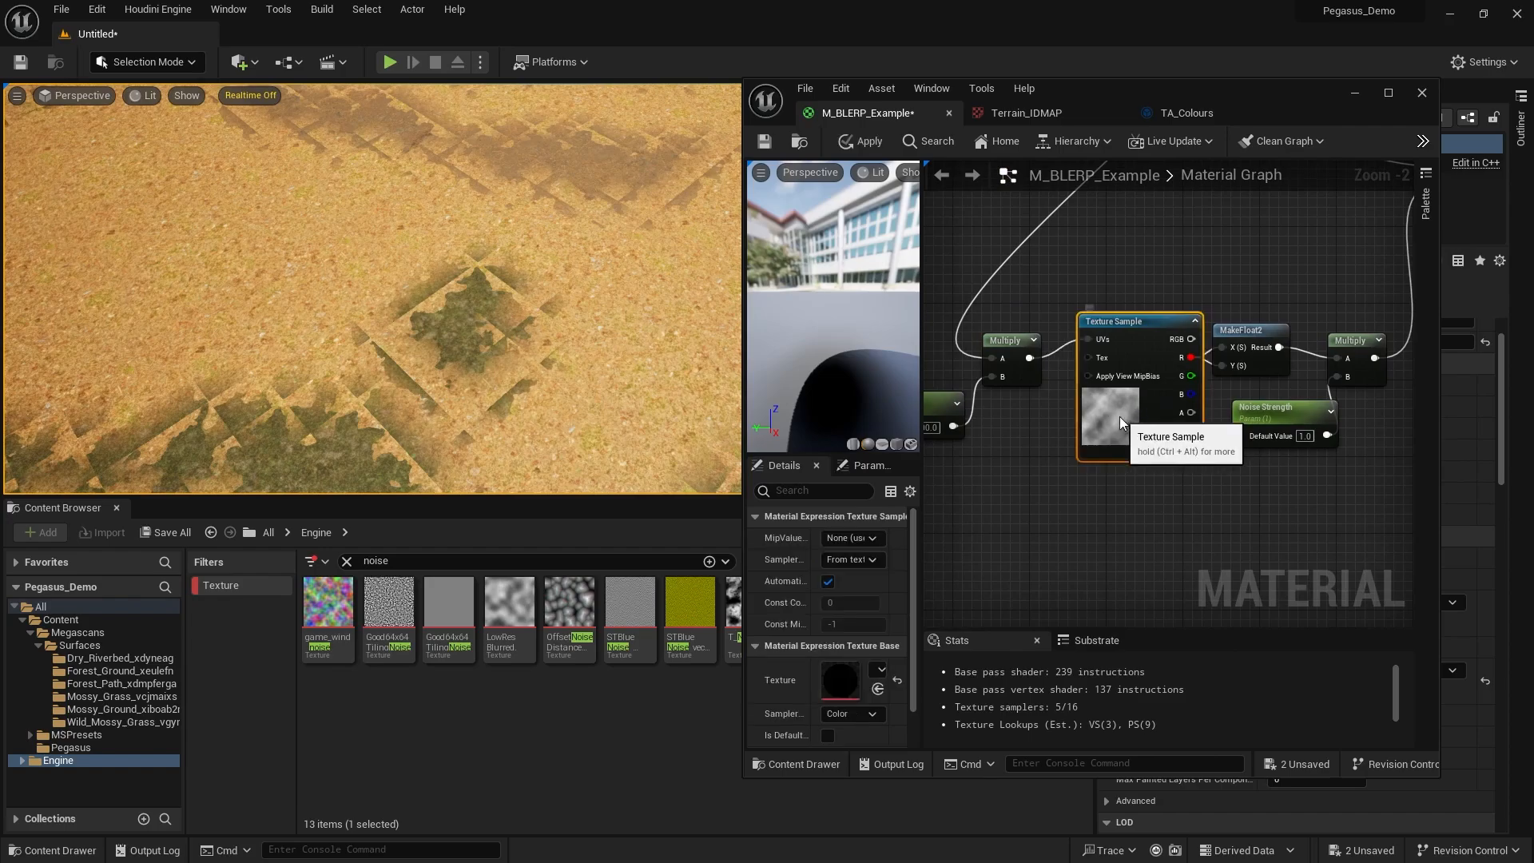
right_drag(1148, 379, 1216, 430)
right_drag(1138, 495, 1102, 416)
scroll(1101, 416, down, 1)
right_drag(1111, 472, 1176, 508)
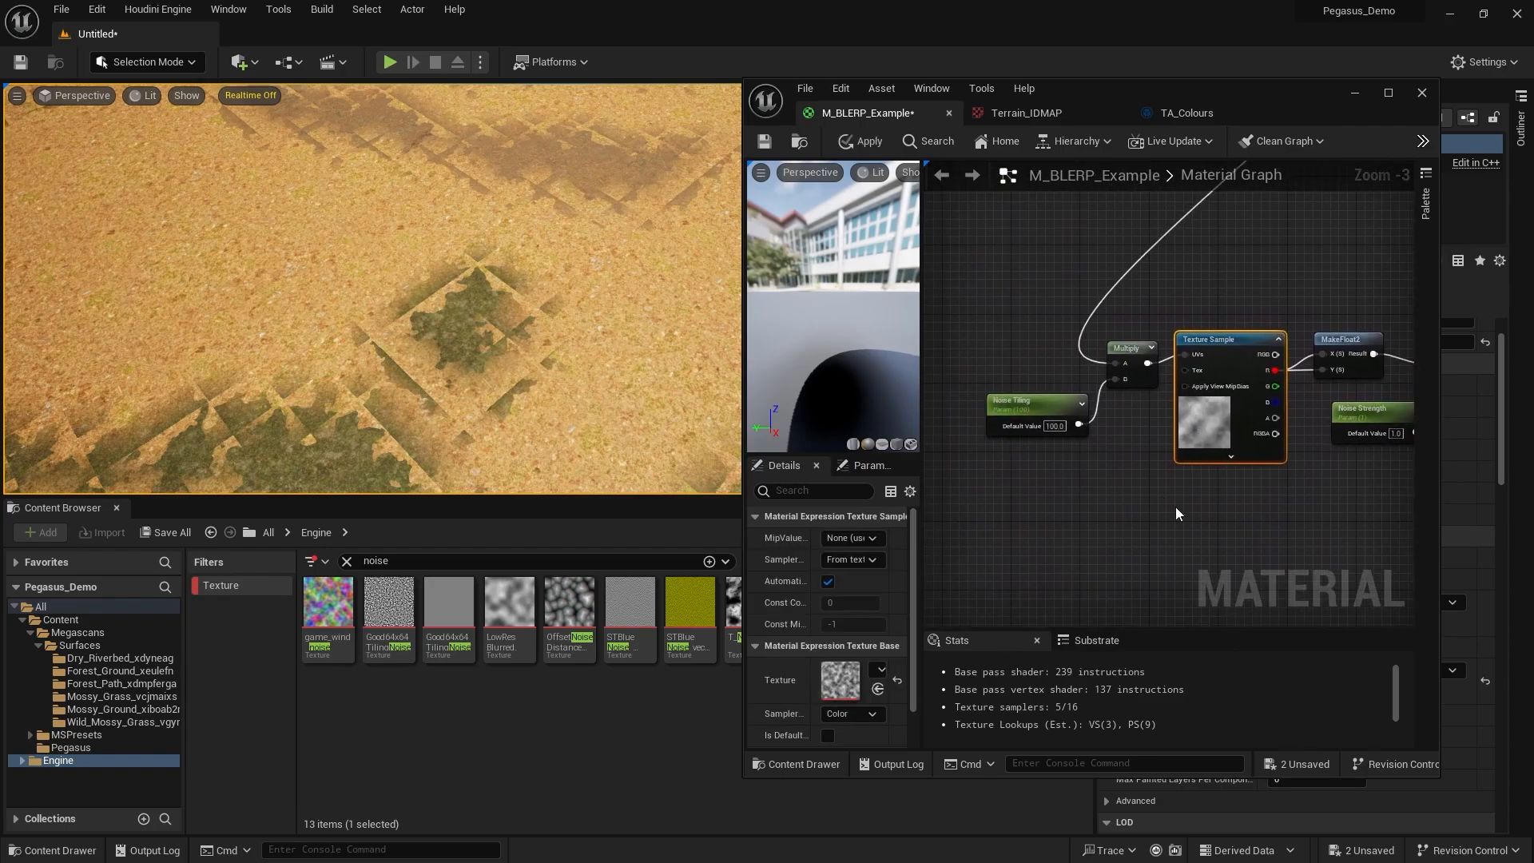
drag(1176, 507, 1052, 345)
drag(1221, 416, 1188, 415)
Set the Noise Tiling default value to 25 after trying 10 and 5.
click(1009, 409)
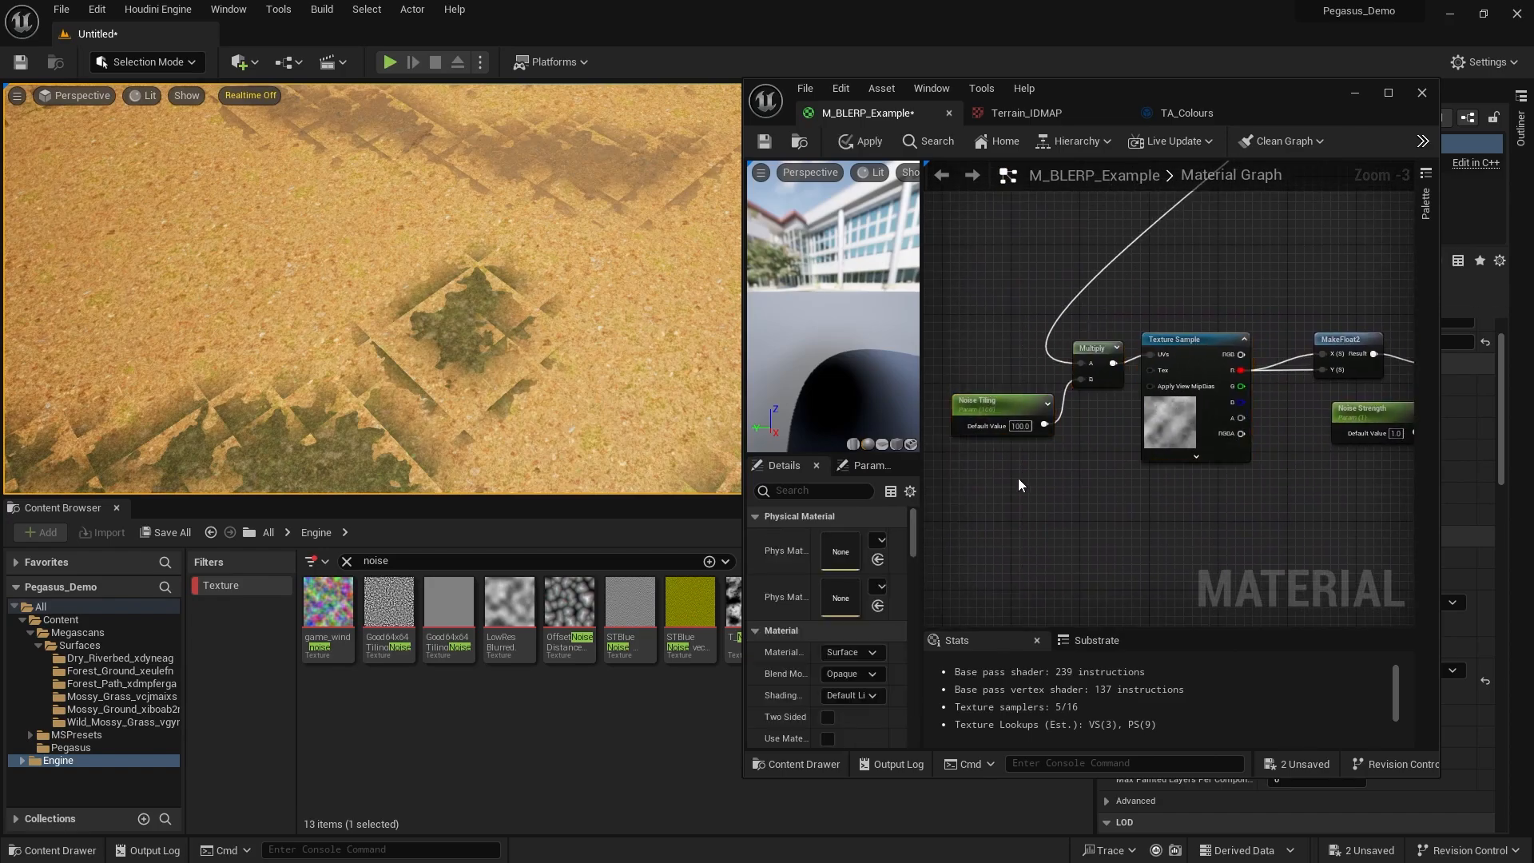
click(852, 581)
text(10)
key(Return)
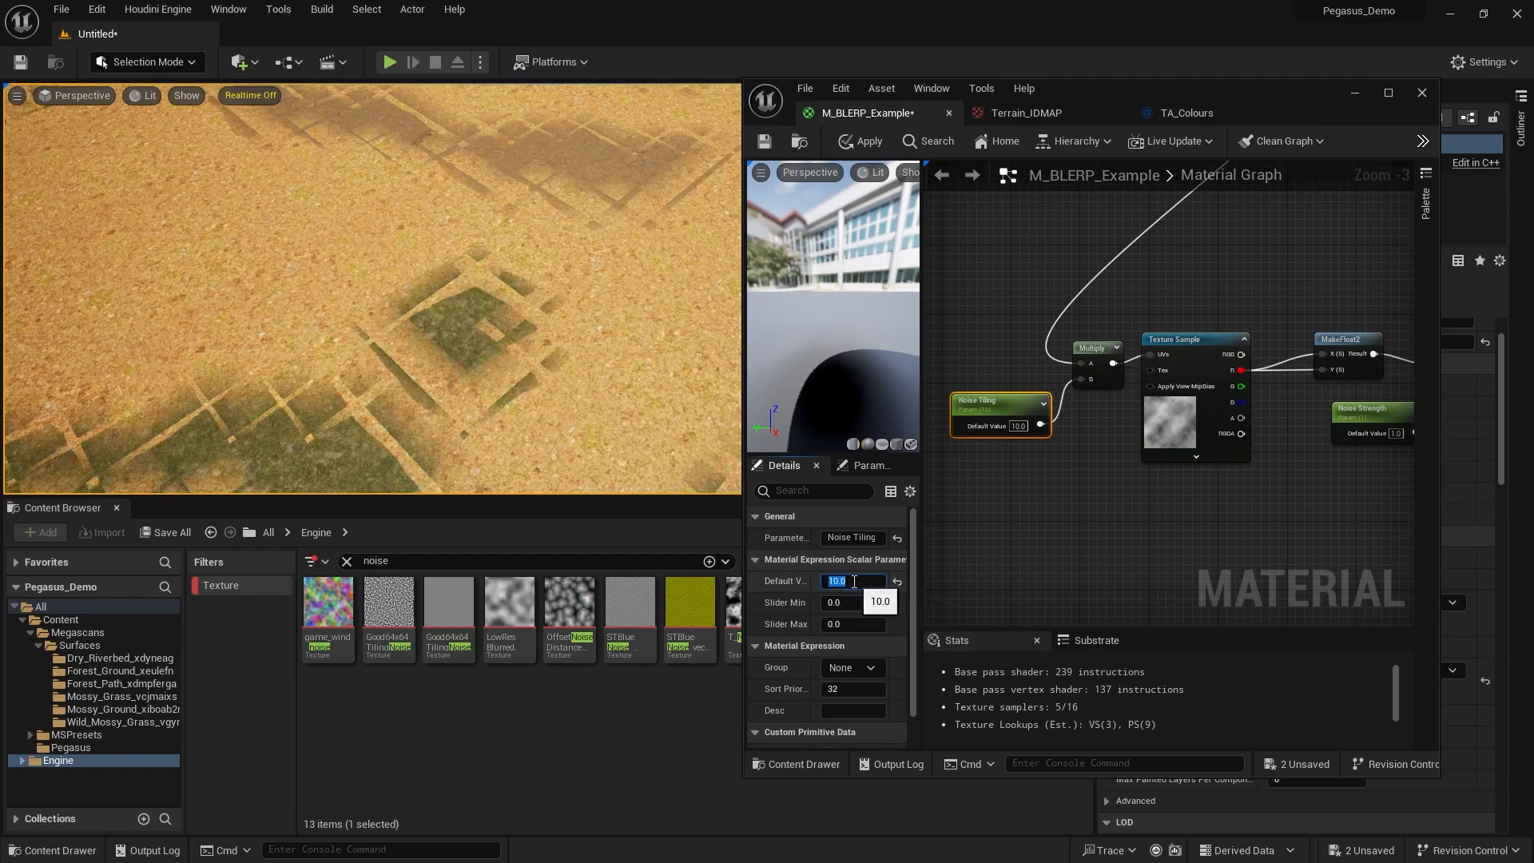
text(5)
key(Return)
text(25)
key(Return)
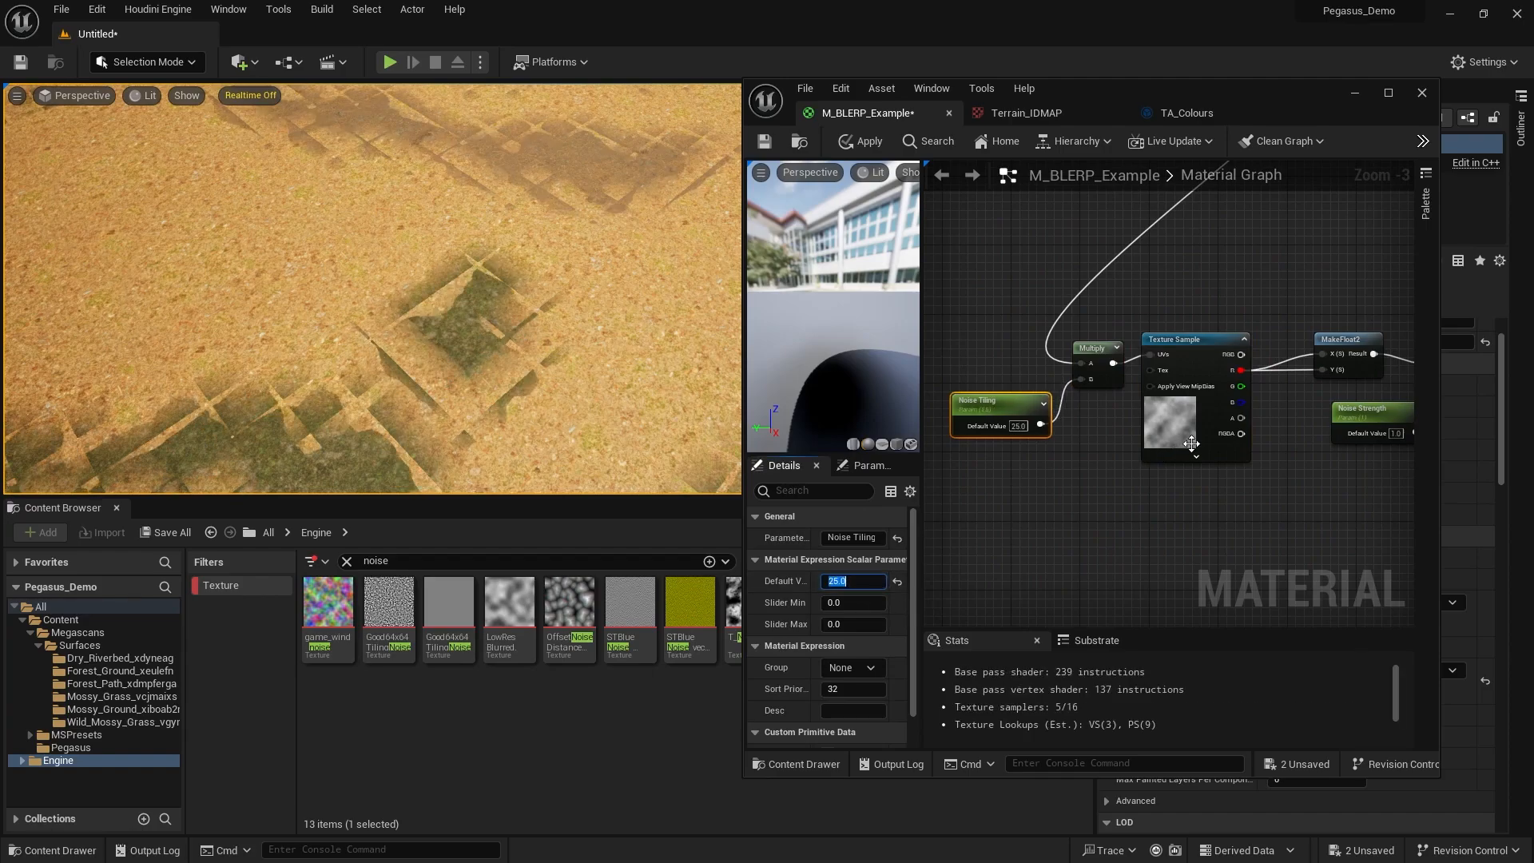
Create a Perturbed Coordinates reroute usage beside the Grid Coordinates node that feeds the blend masks.
scroll(1139, 415, up, 3)
drag(1202, 336, 1074, 457)
scroll(1224, 372, down, 4)
right_drag(1224, 372, 1119, 352)
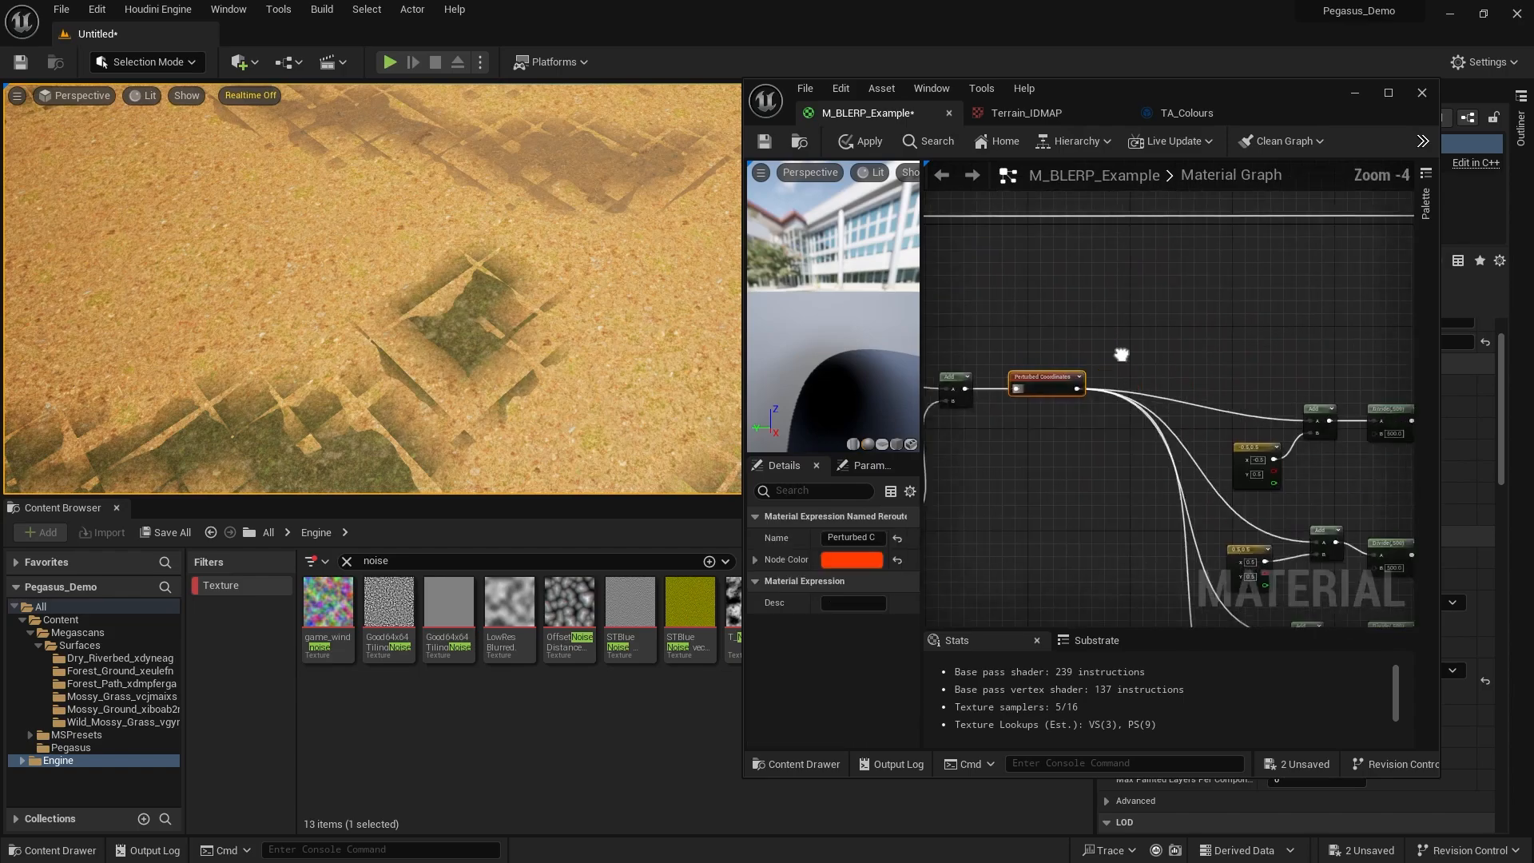
click(1270, 339)
right_drag(1278, 339, 951, 215)
scroll(1187, 362, down, 2)
scroll(1187, 361, up, 4)
right_drag(1076, 267, 1134, 315)
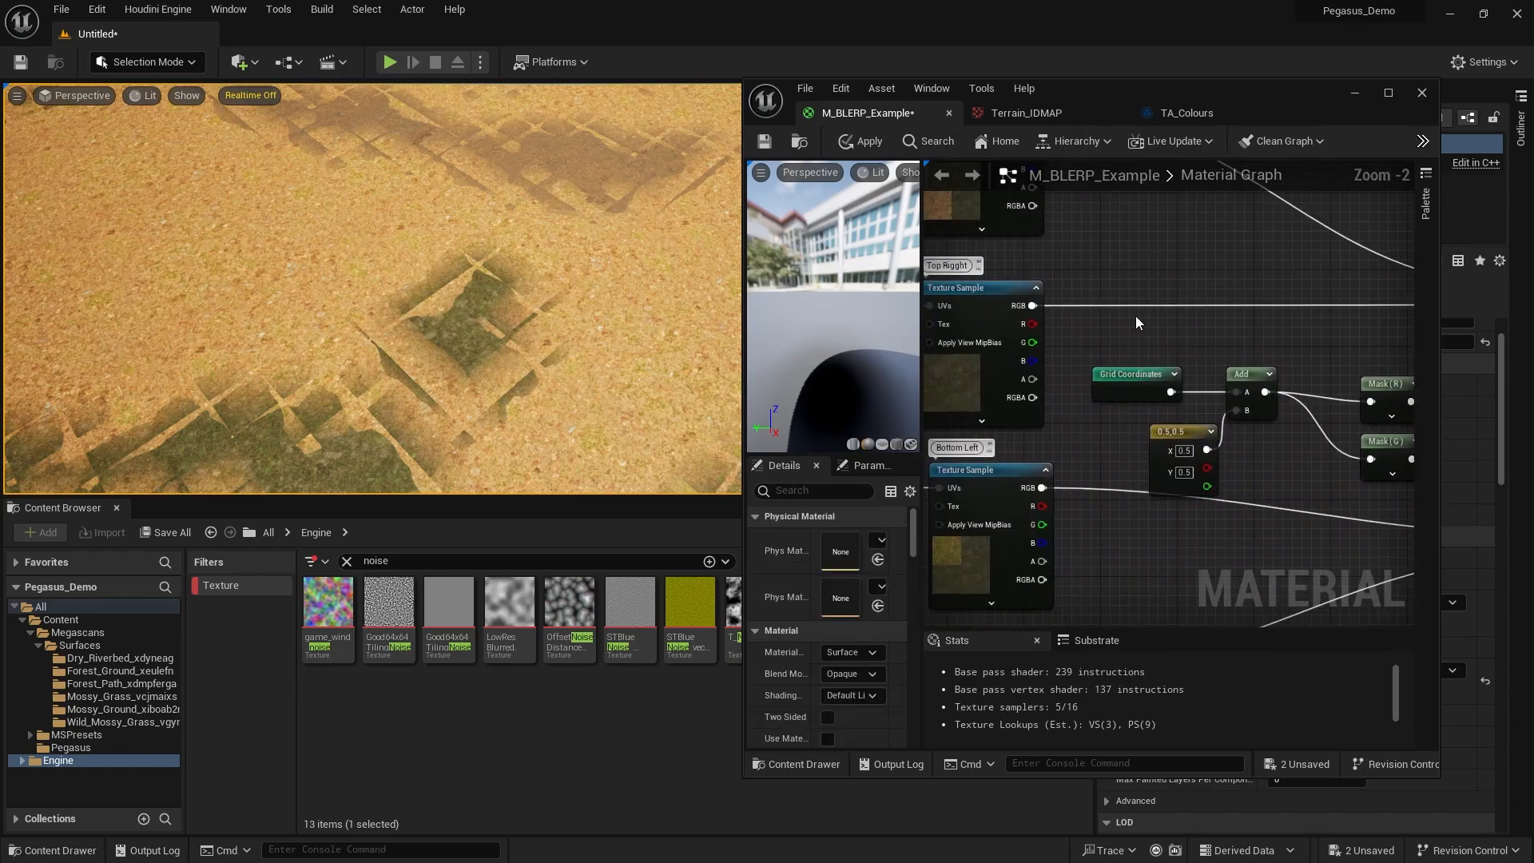
right_click(1134, 314)
text(pertur)
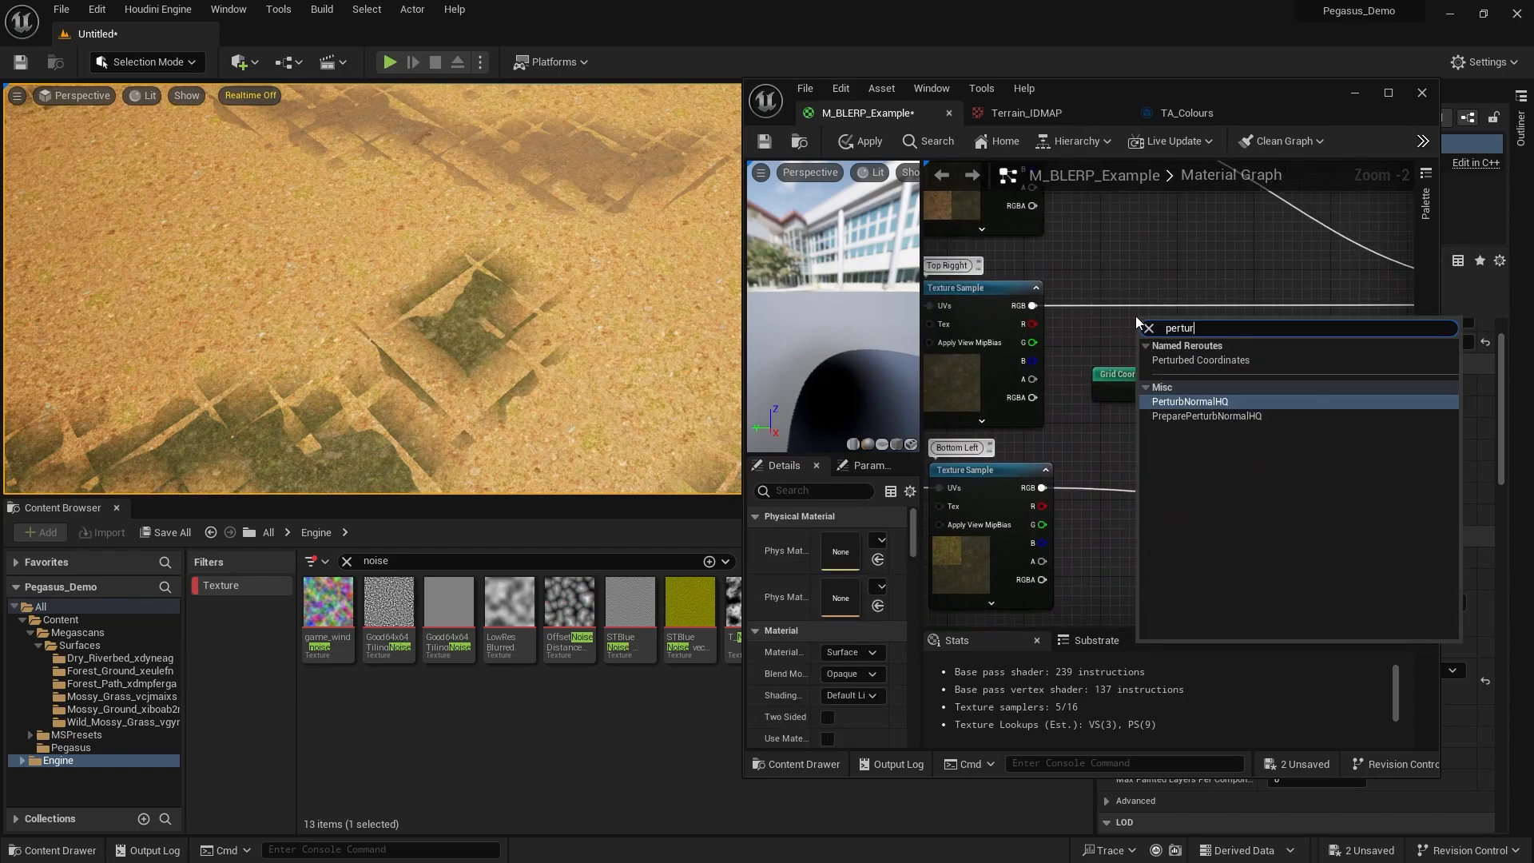
click(1199, 360)
Connect Perturbed Coordinates to the blend-mask Add's A input in place of Grid Coordinates, and apply the material.
drag(1195, 346, 1236, 392)
click(1198, 372)
click(863, 142)
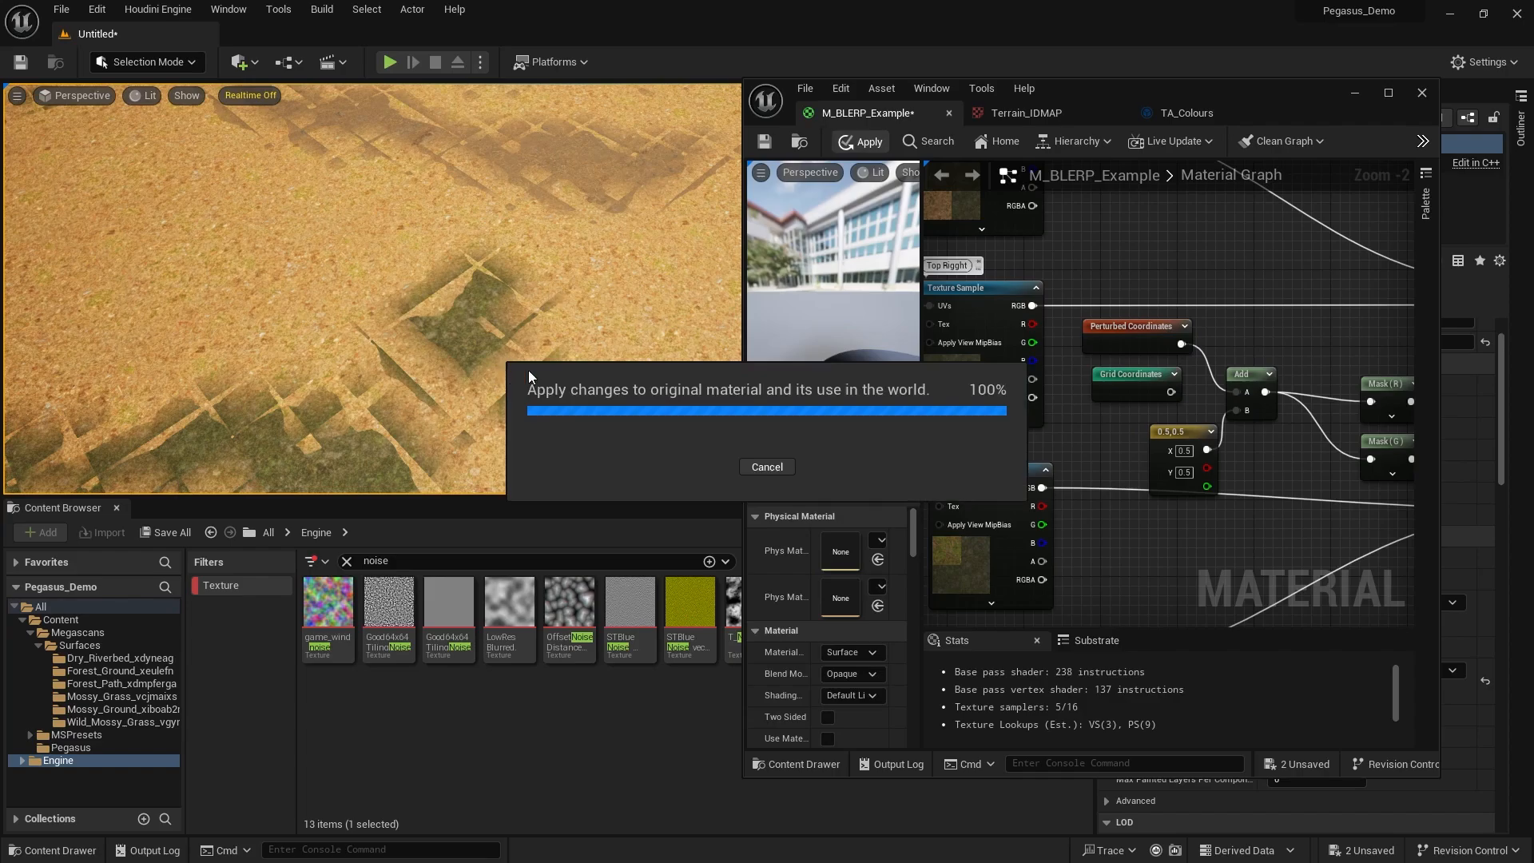
scroll(552, 315, up, 5)
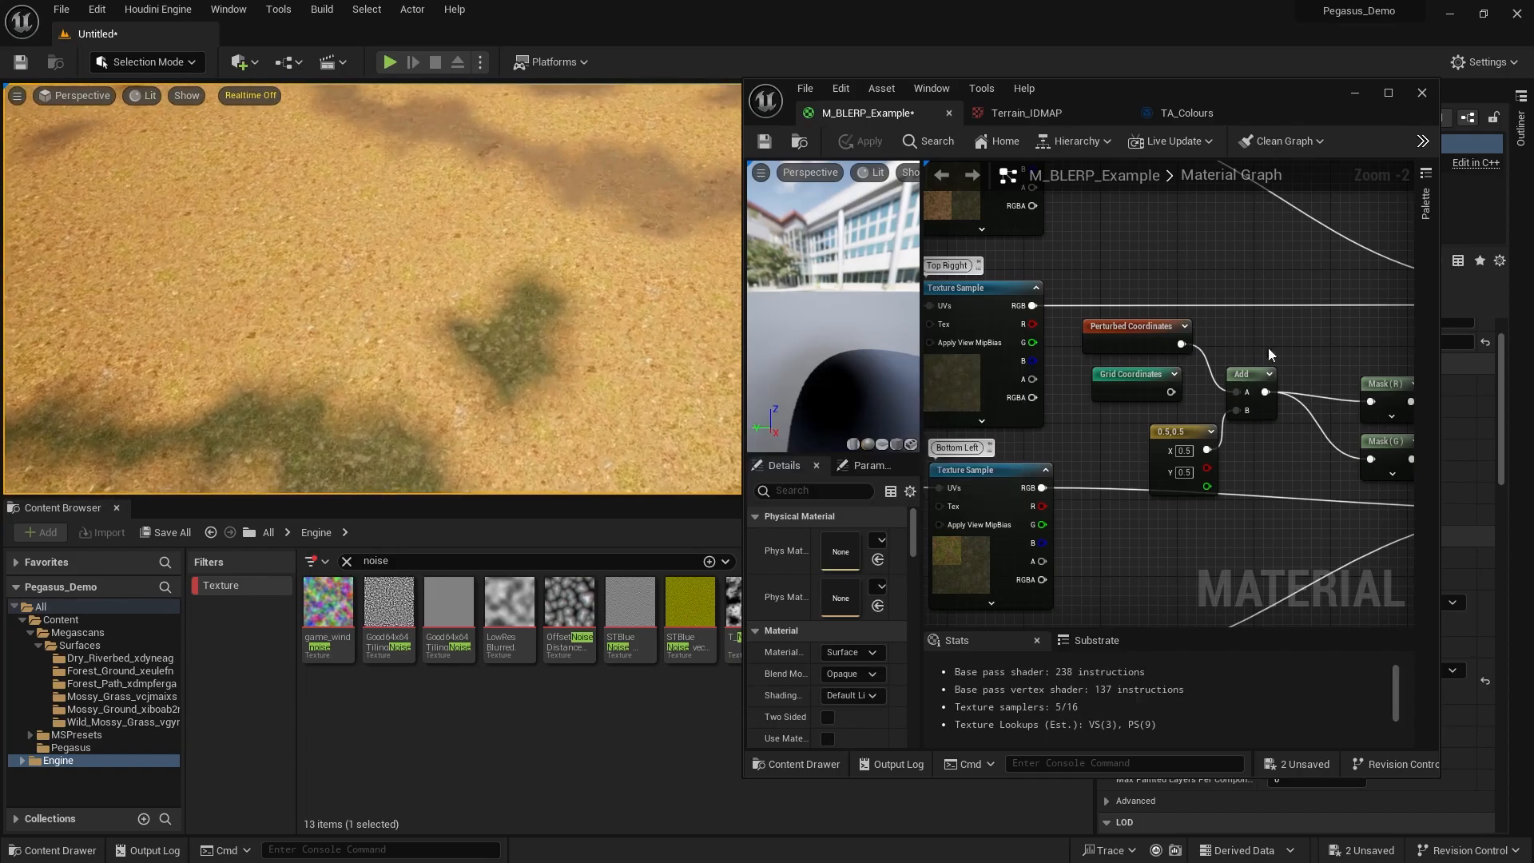
Set the Noise Strength parameter's default value to 3 after trying 5.
scroll(1267, 347, down, 2)
right_drag(975, 367, 1390, 339)
right_drag(1248, 340, 1406, 317)
right_drag(967, 352, 1402, 350)
right_drag(1043, 353, 1253, 380)
scroll(1020, 421, up, 1)
click(1009, 436)
right_drag(1342, 516, 1233, 526)
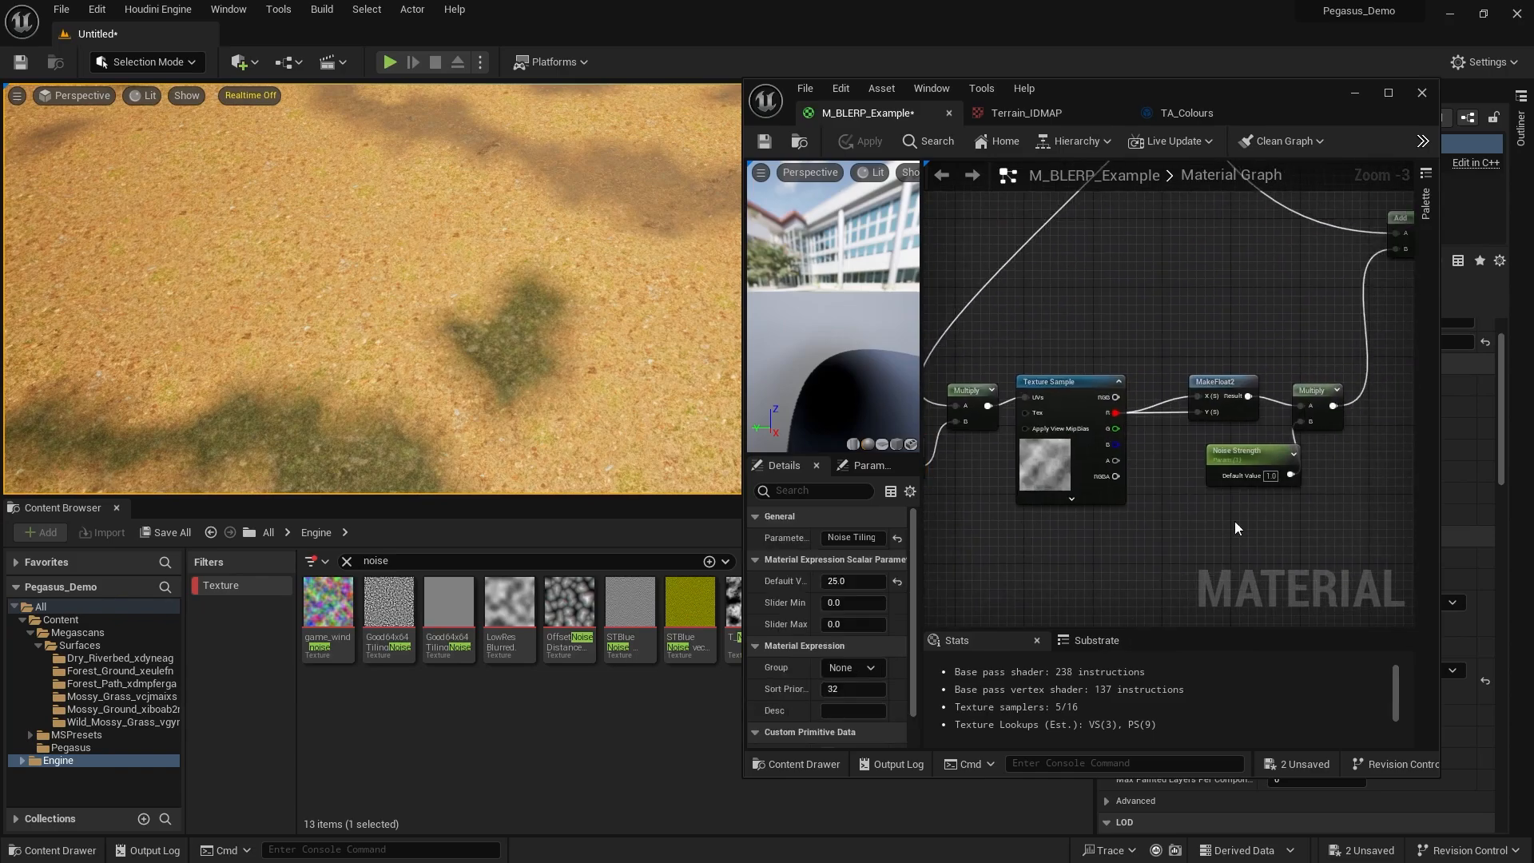
click(1240, 454)
click(860, 578)
text(2)
key(Return)
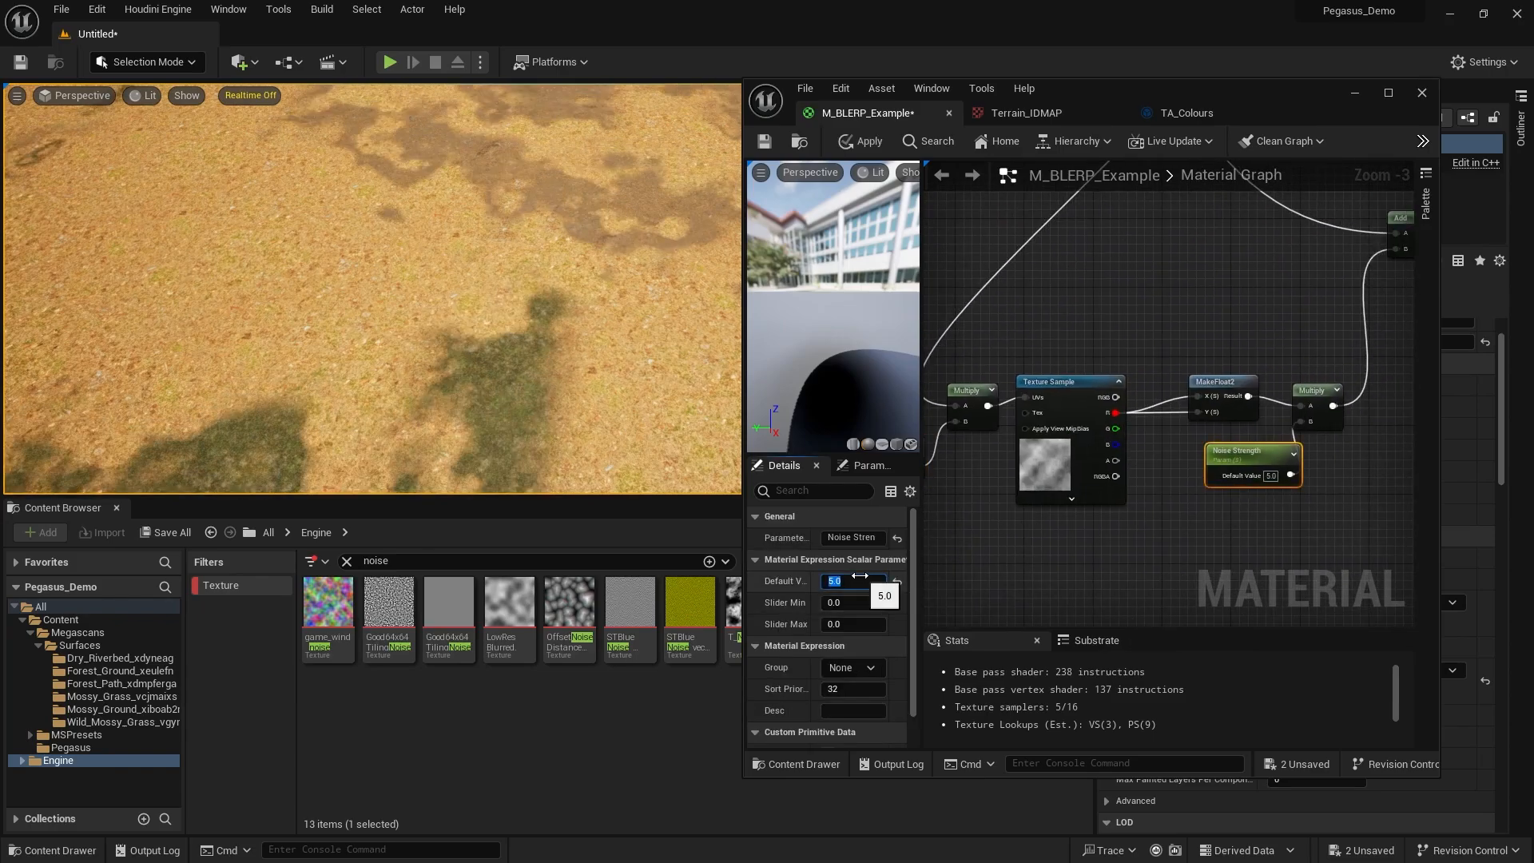
text(3)
key(Return)
mouse_move(373, 288)
right_down()
mouse_move(380, 247)
mouse_move(383, 300)
right_up()
Try 50, 100 and 25 as the Noise Tiling default value, and settle on 15.
right_drag(1041, 390, 1318, 343)
scroll(1310, 346, up, 1)
click(1130, 396)
click(869, 583)
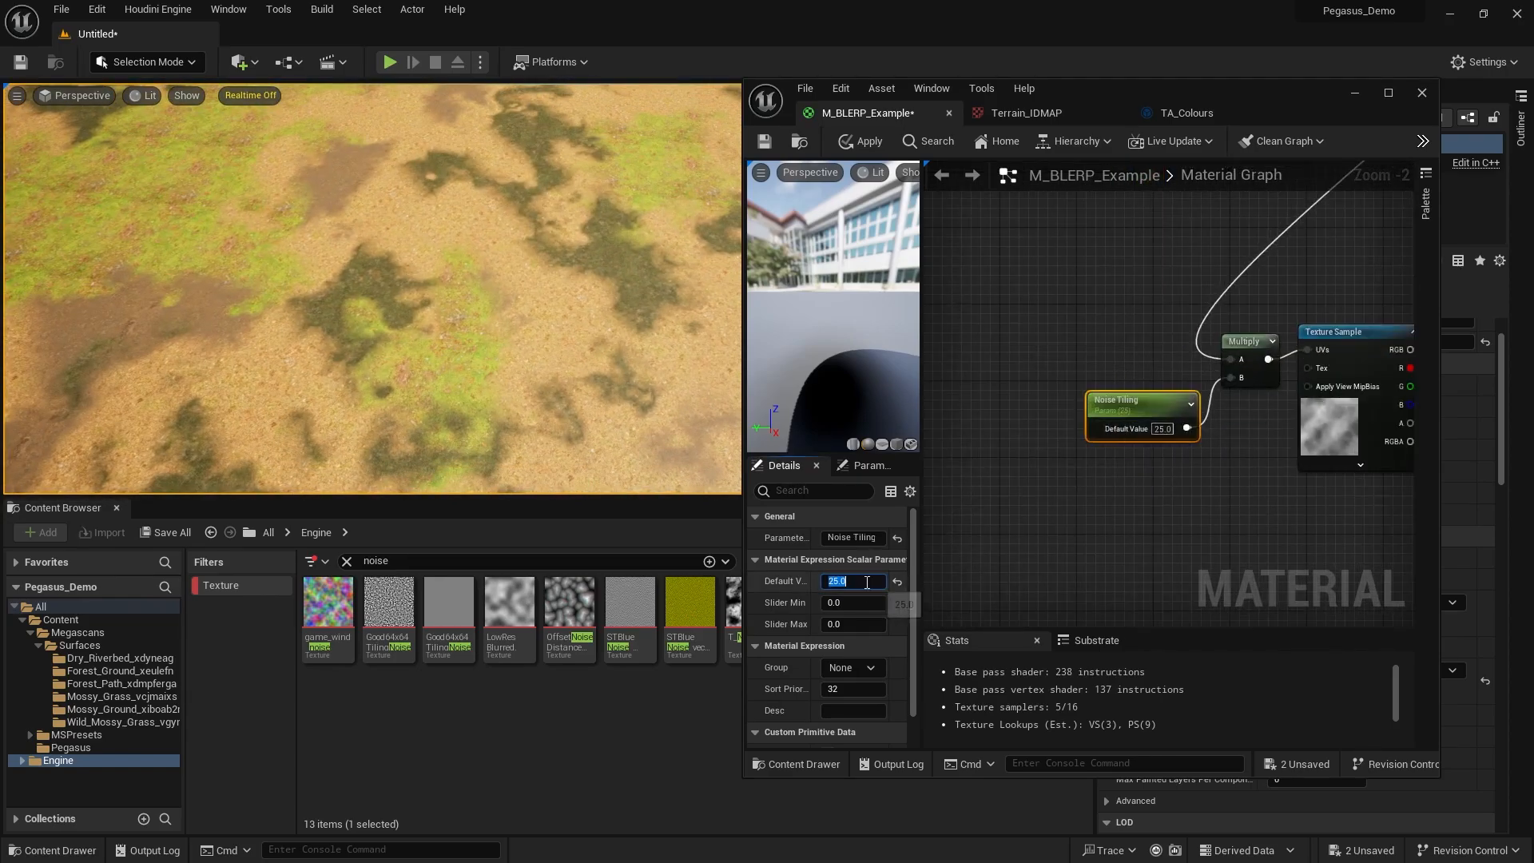
text(50)
key(Return)
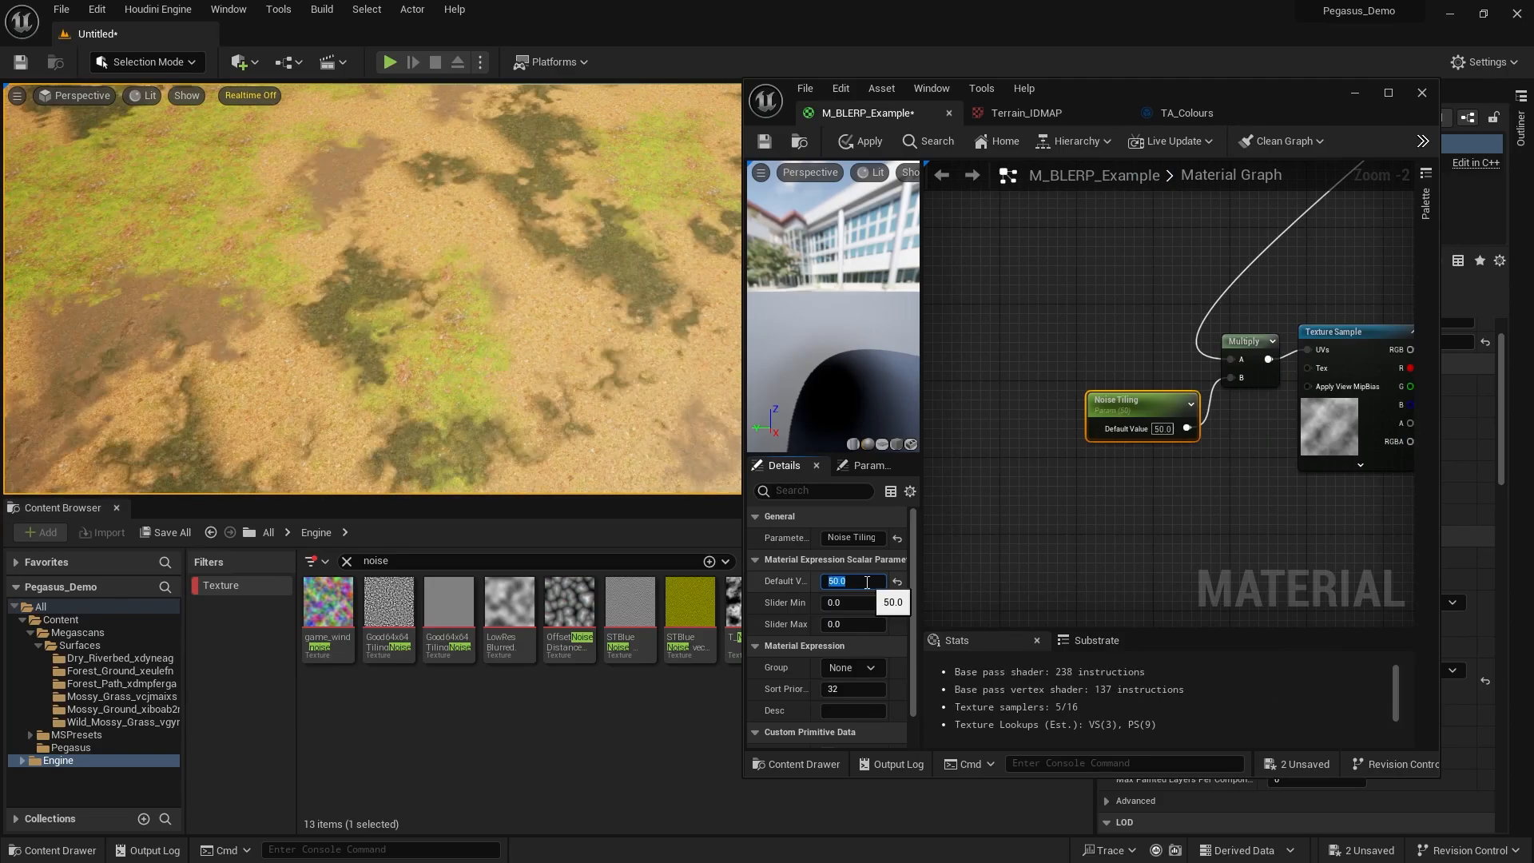
text(100)
key(Return)
text(25)
key(Return)
text(15)
key(Return)
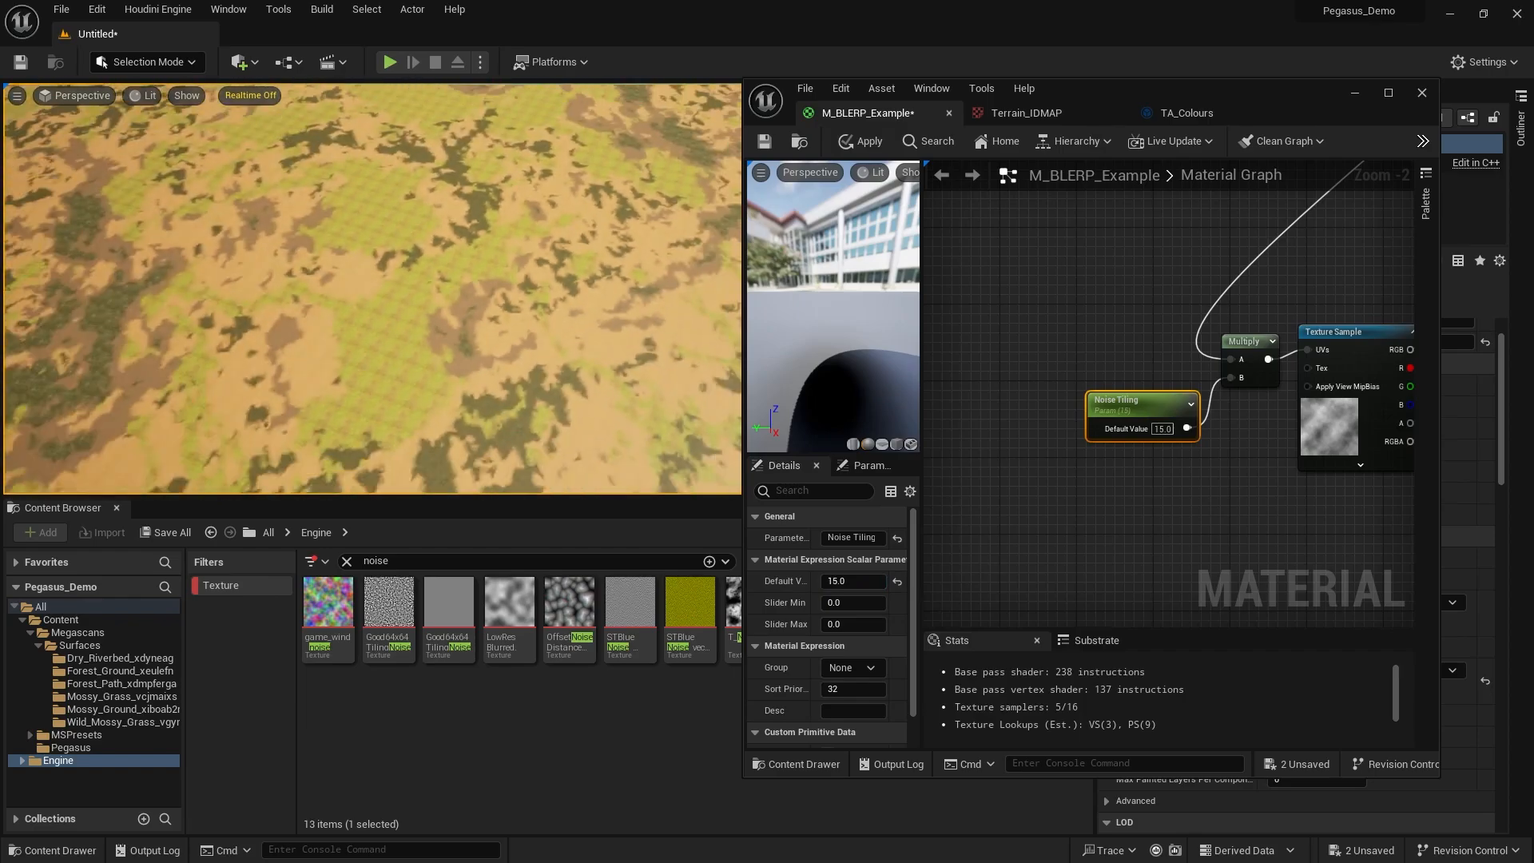
Duplicate the noise Texture Sample and place the copy below the original.
scroll(1178, 453, down, 2)
right_drag(1178, 453, 1164, 417)
scroll(1164, 417, down, 1)
click(1137, 414)
right_drag(1106, 461, 1110, 419)
key(ctrl+d)
scroll(1102, 433, up, 2)
drag(1153, 514, 1153, 471)
right_drag(1011, 451, 1043, 429)
right_drag(1105, 389, 1153, 458)
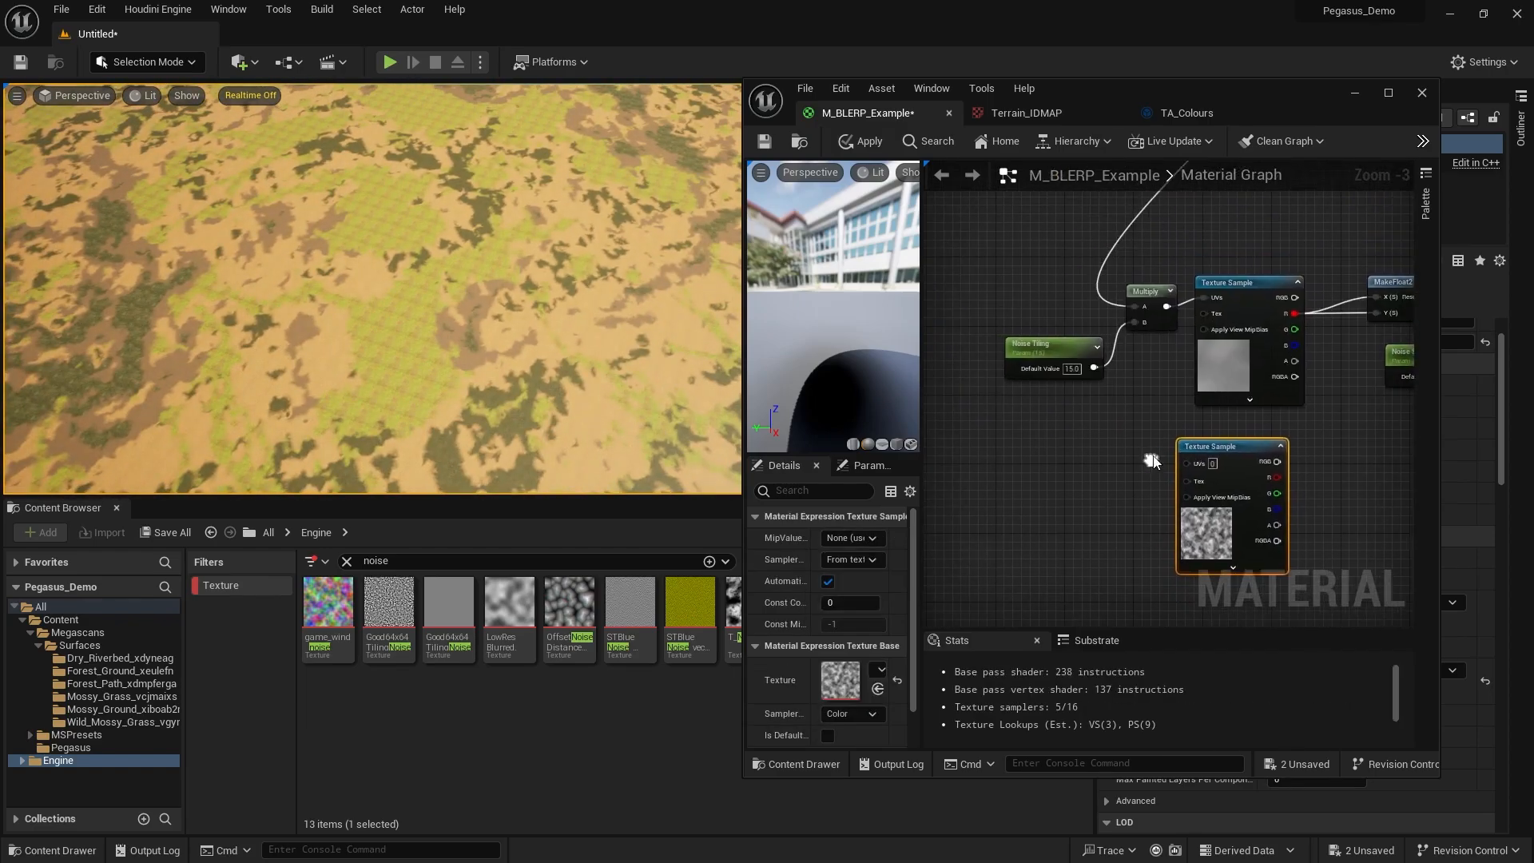
Space the Noise Tiling parameter and its Multiply away from the noise Texture Sample, and duplicate the pair beside the copied Texture Sample.
drag(1154, 458, 1069, 312)
right_drag(1156, 304, 1179, 304)
drag(1168, 293, 1071, 291)
key(ctrl+d)
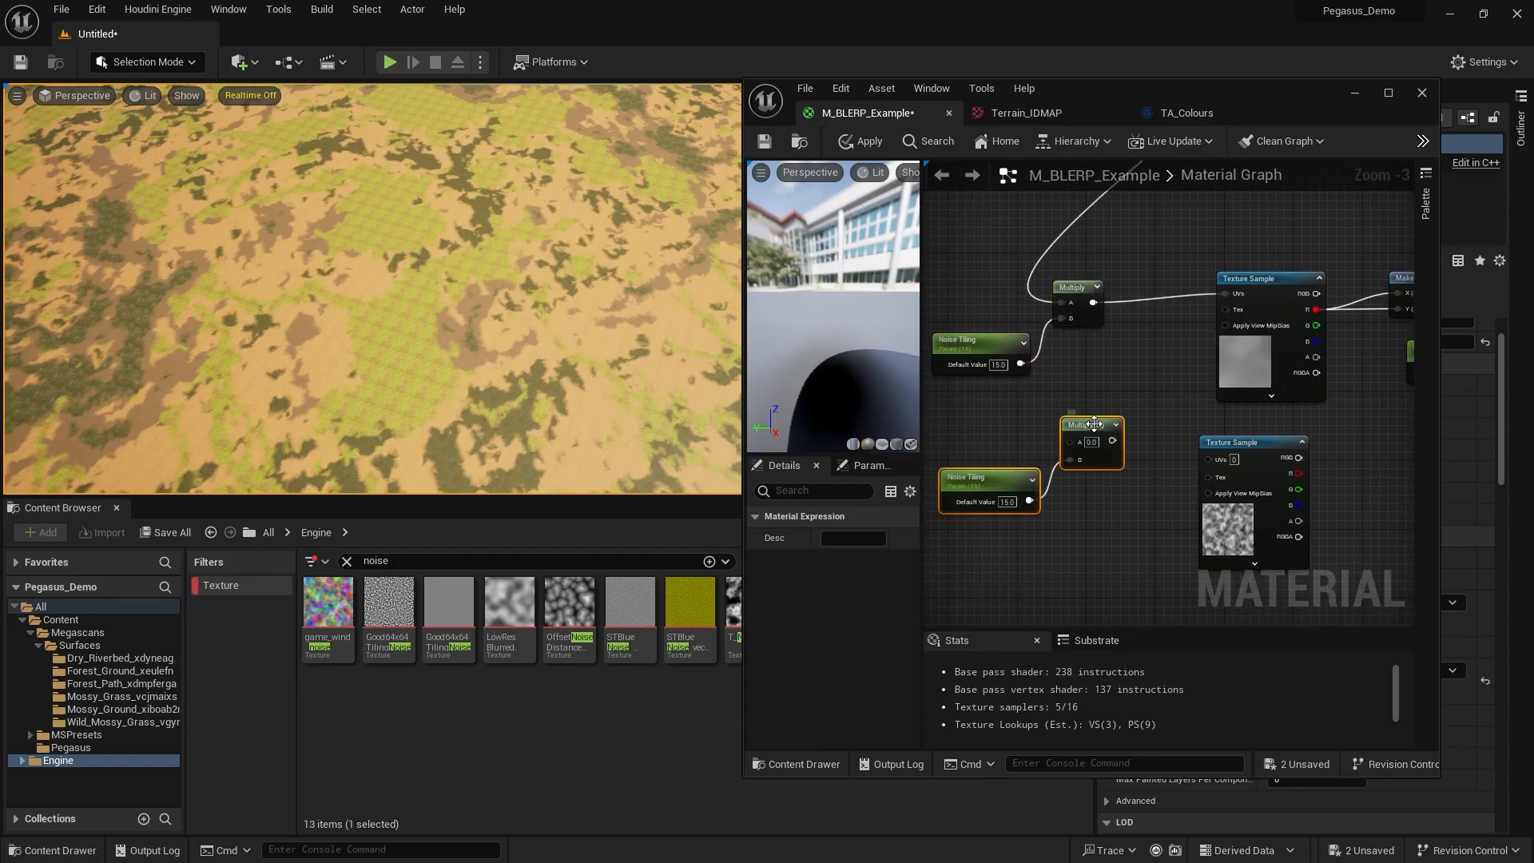
drag(1088, 420, 1107, 490)
Delete the duplicated Noise Tiling, Multiply and Texture Sample nodes beneath the original noise branch.
click(1085, 347)
drag(986, 433, 1230, 589)
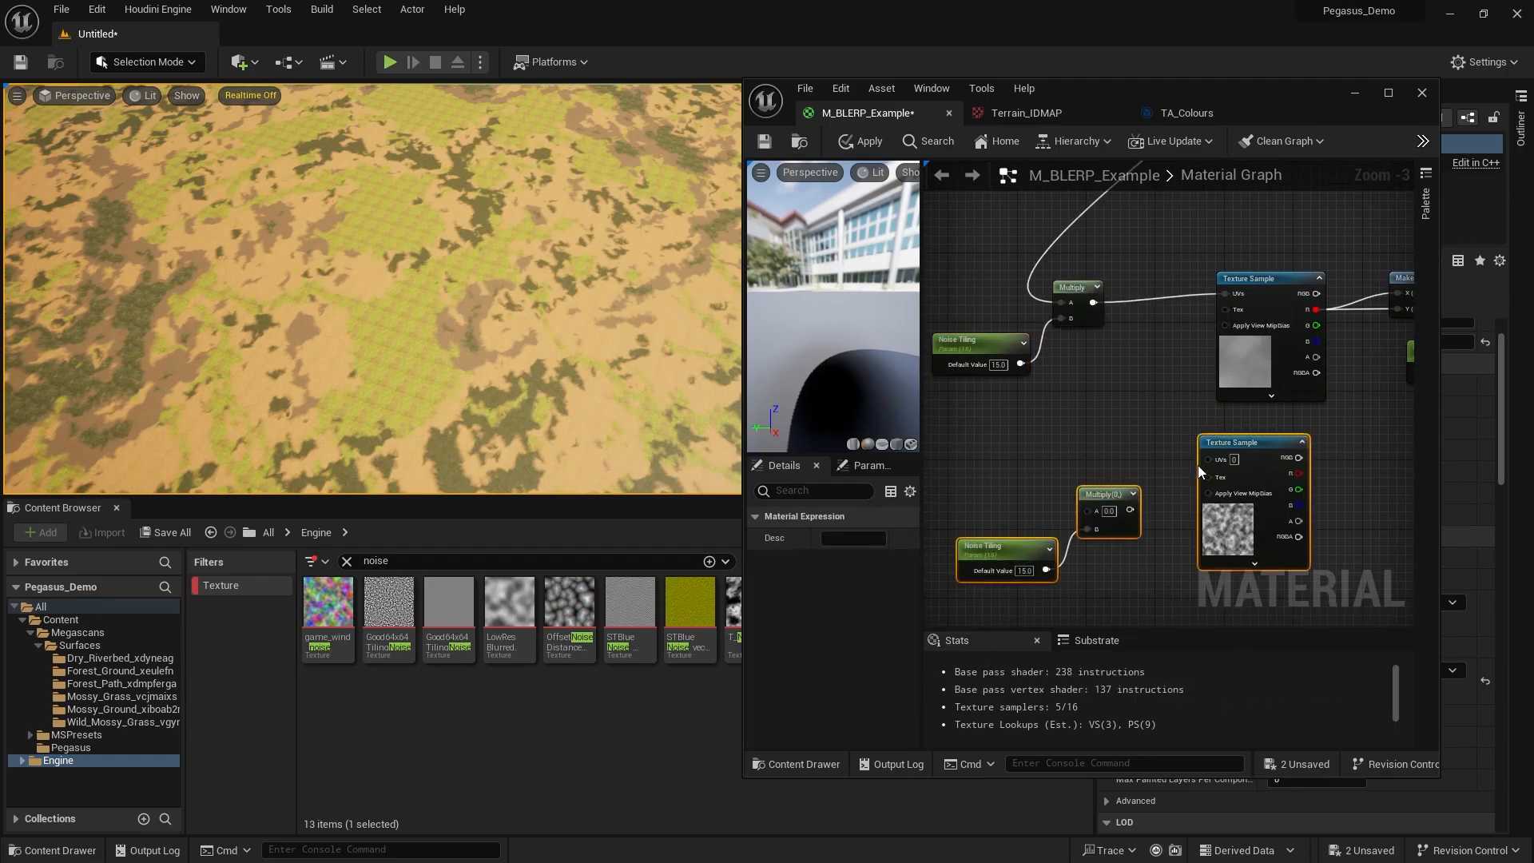
key(Delete)
Inspect the blended landscape surface up close in the level viewport and survey the ID map lookup and blending nodes in the material graph.
right_drag(623, 335, 582, 313)
key(w)
scroll(1152, 323, down, 4)
right_drag(1152, 322, 1037, 466)
scroll(1150, 395, down, 1)
right_drag(1159, 394, 1089, 391)
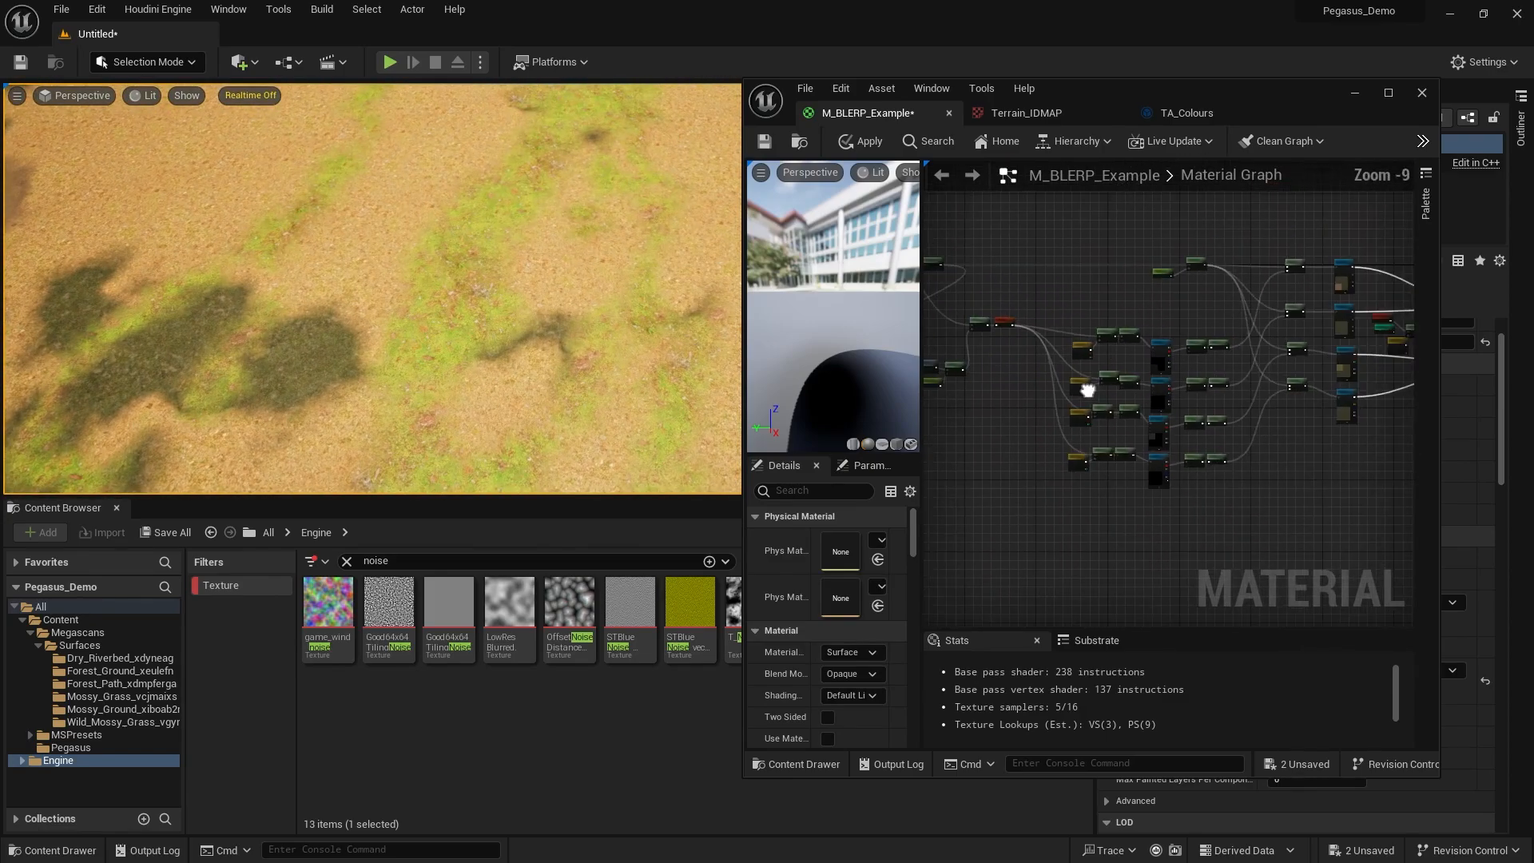
scroll(1014, 344, down, 1)
Widen the graph area against the preview and Details column, and enlarge the material editor window to show the whole node network.
drag(921, 345, 804, 347)
scroll(983, 350, down, 2)
right_drag(1008, 350, 1061, 349)
mouse_move(1253, 322)
right_down()
mouse_move(1097, 319)
mouse_move(1270, 330)
right_up()
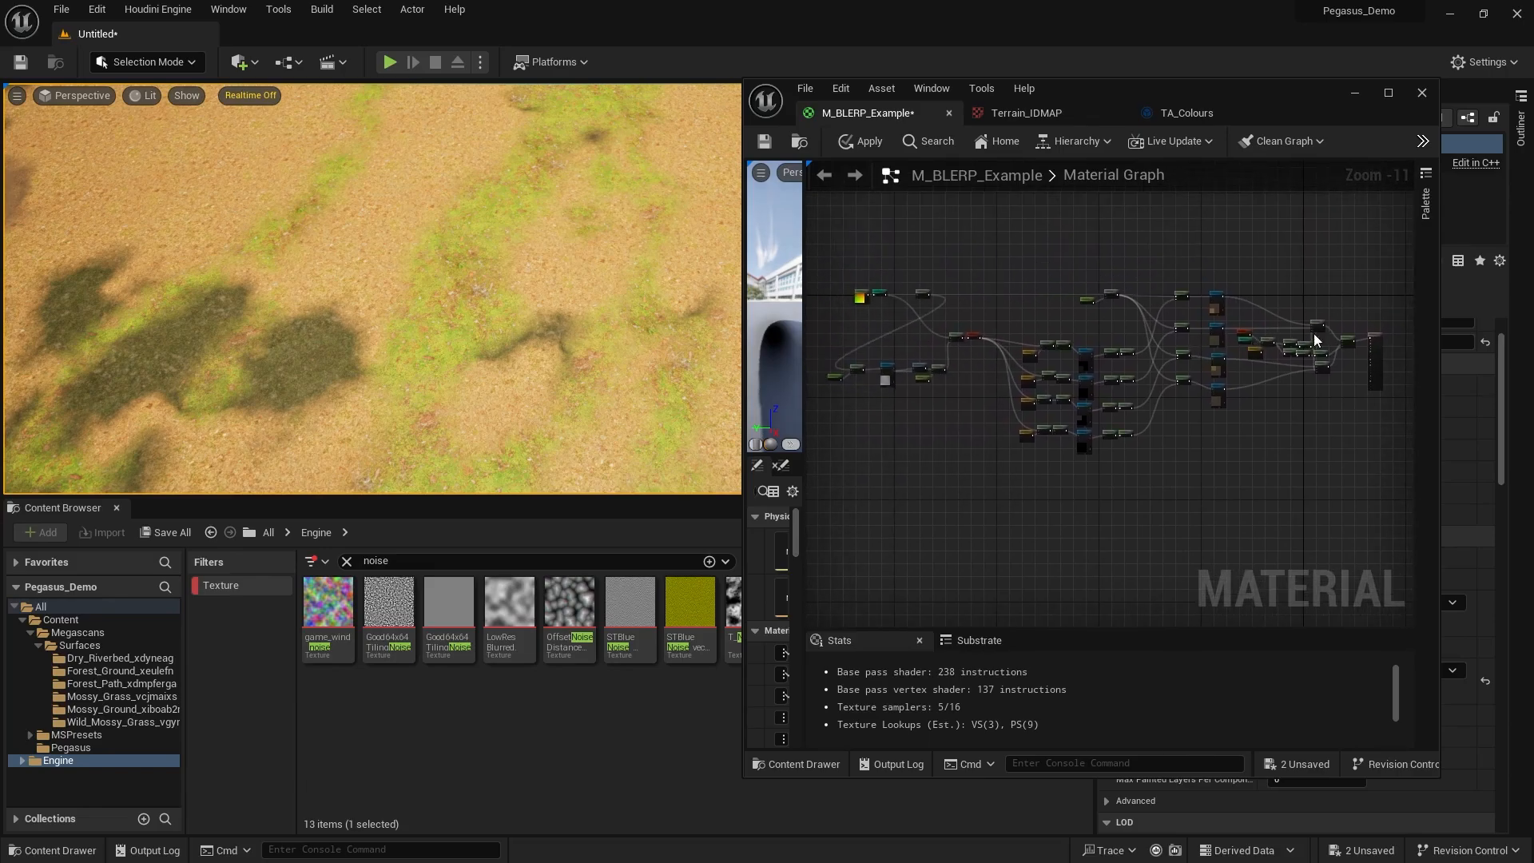
drag(743, 348, 666, 347)
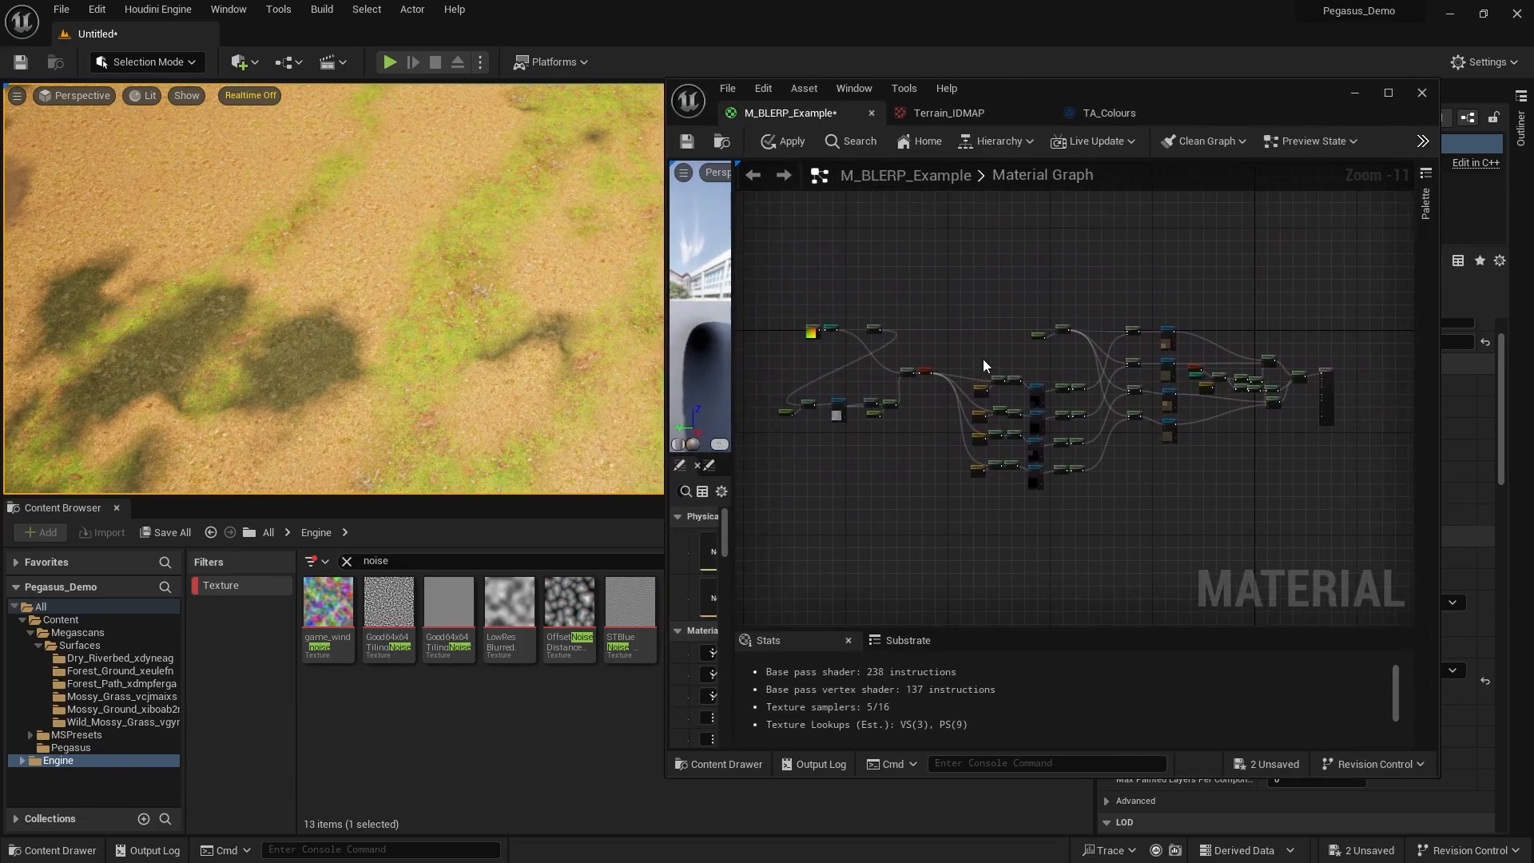
scroll(983, 358, up, 1)
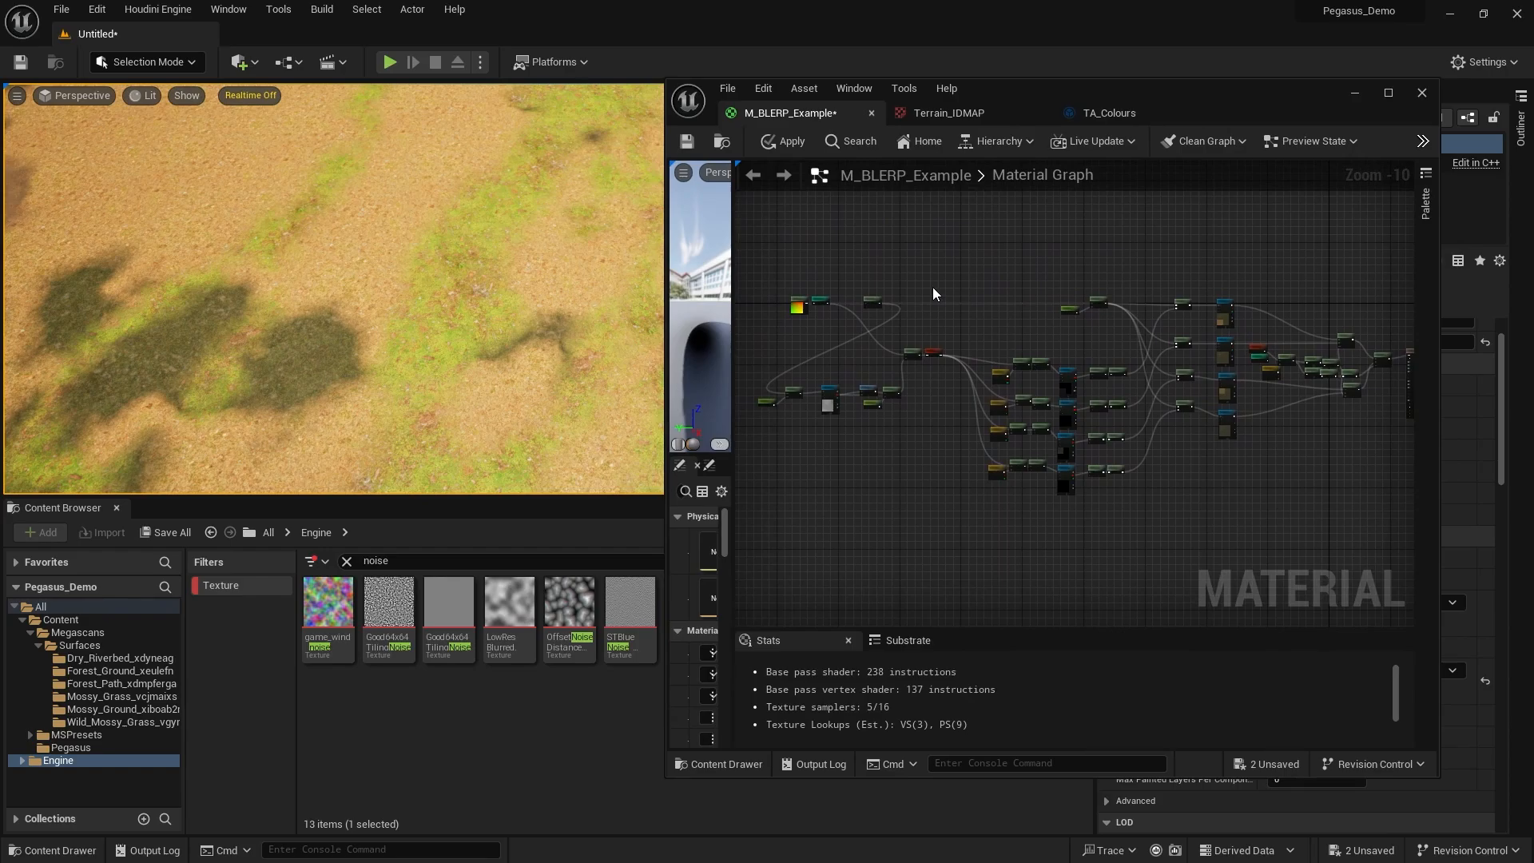